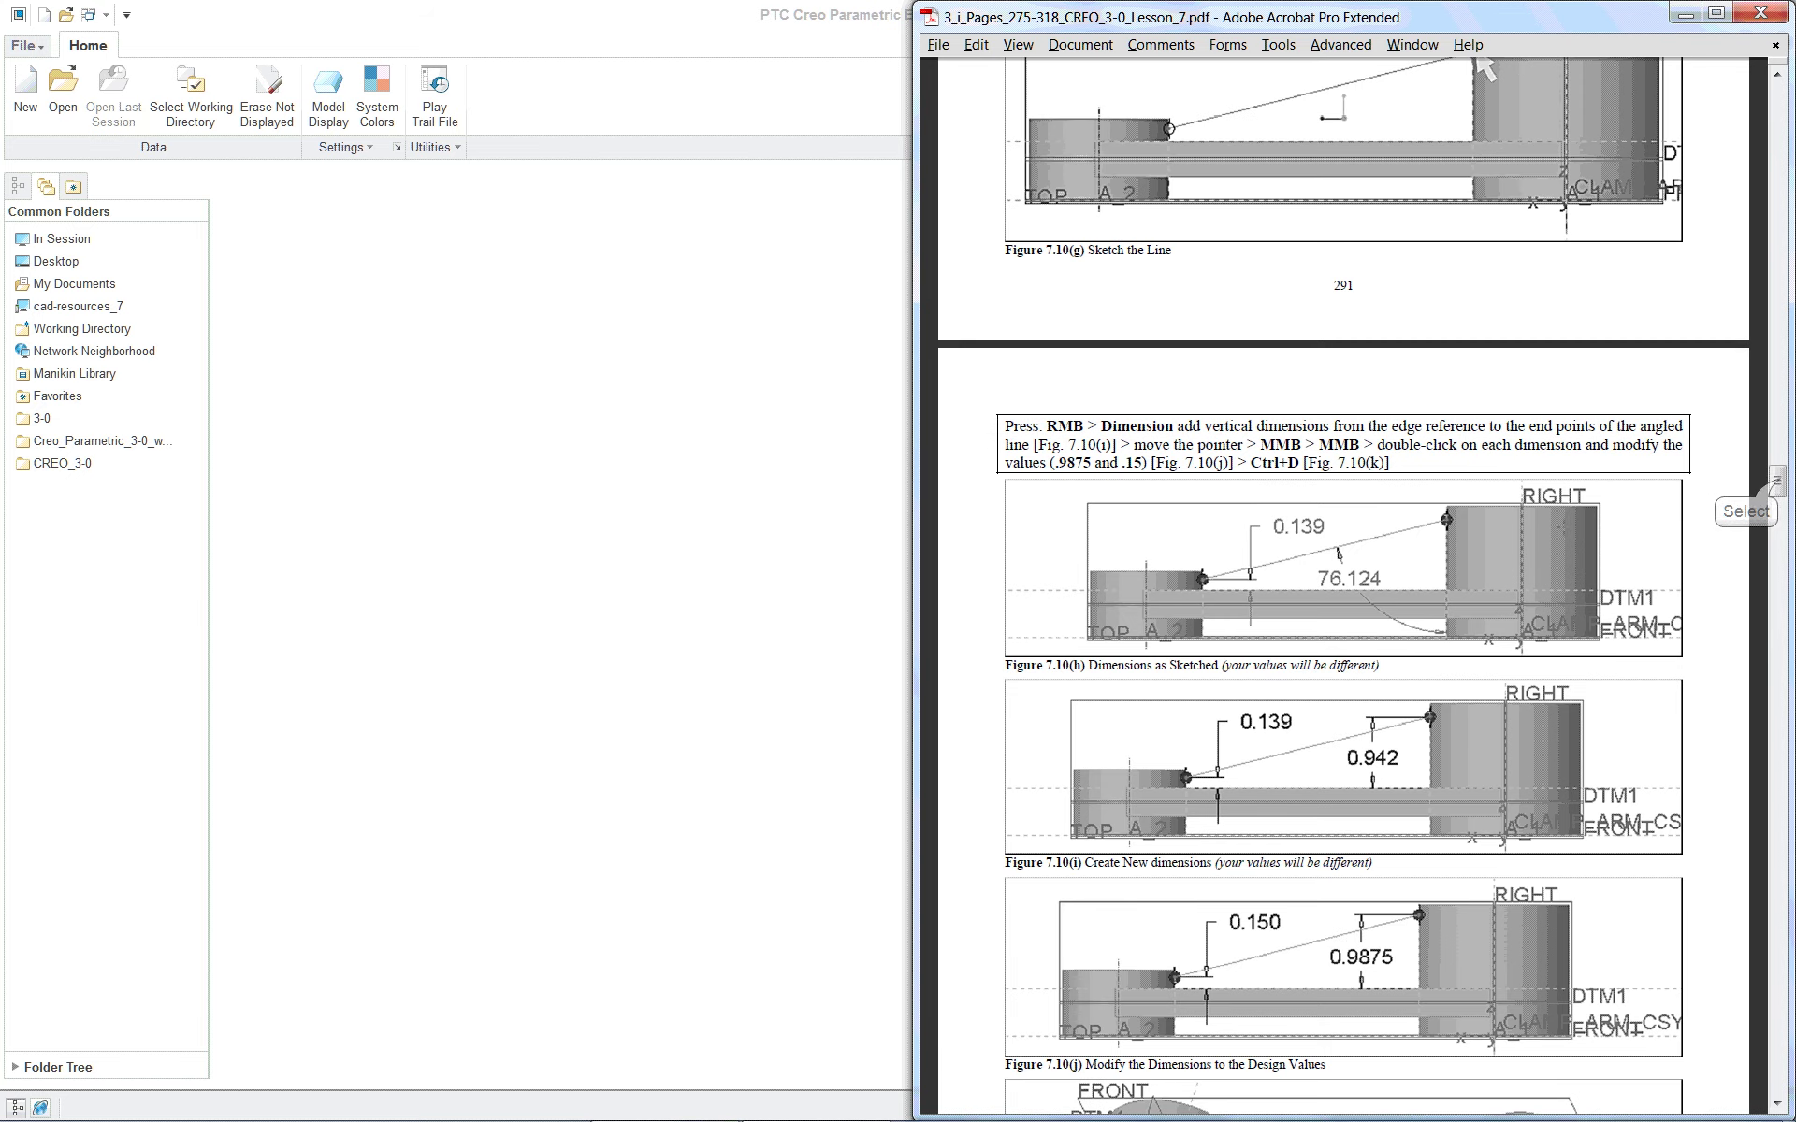
# Step: Switch from the lesson PDF to Creo Parametric and erase all objects that are not displayed from the session
pyautogui.moveTo(1777, 487); pyautogui.dragTo(1777, 101)
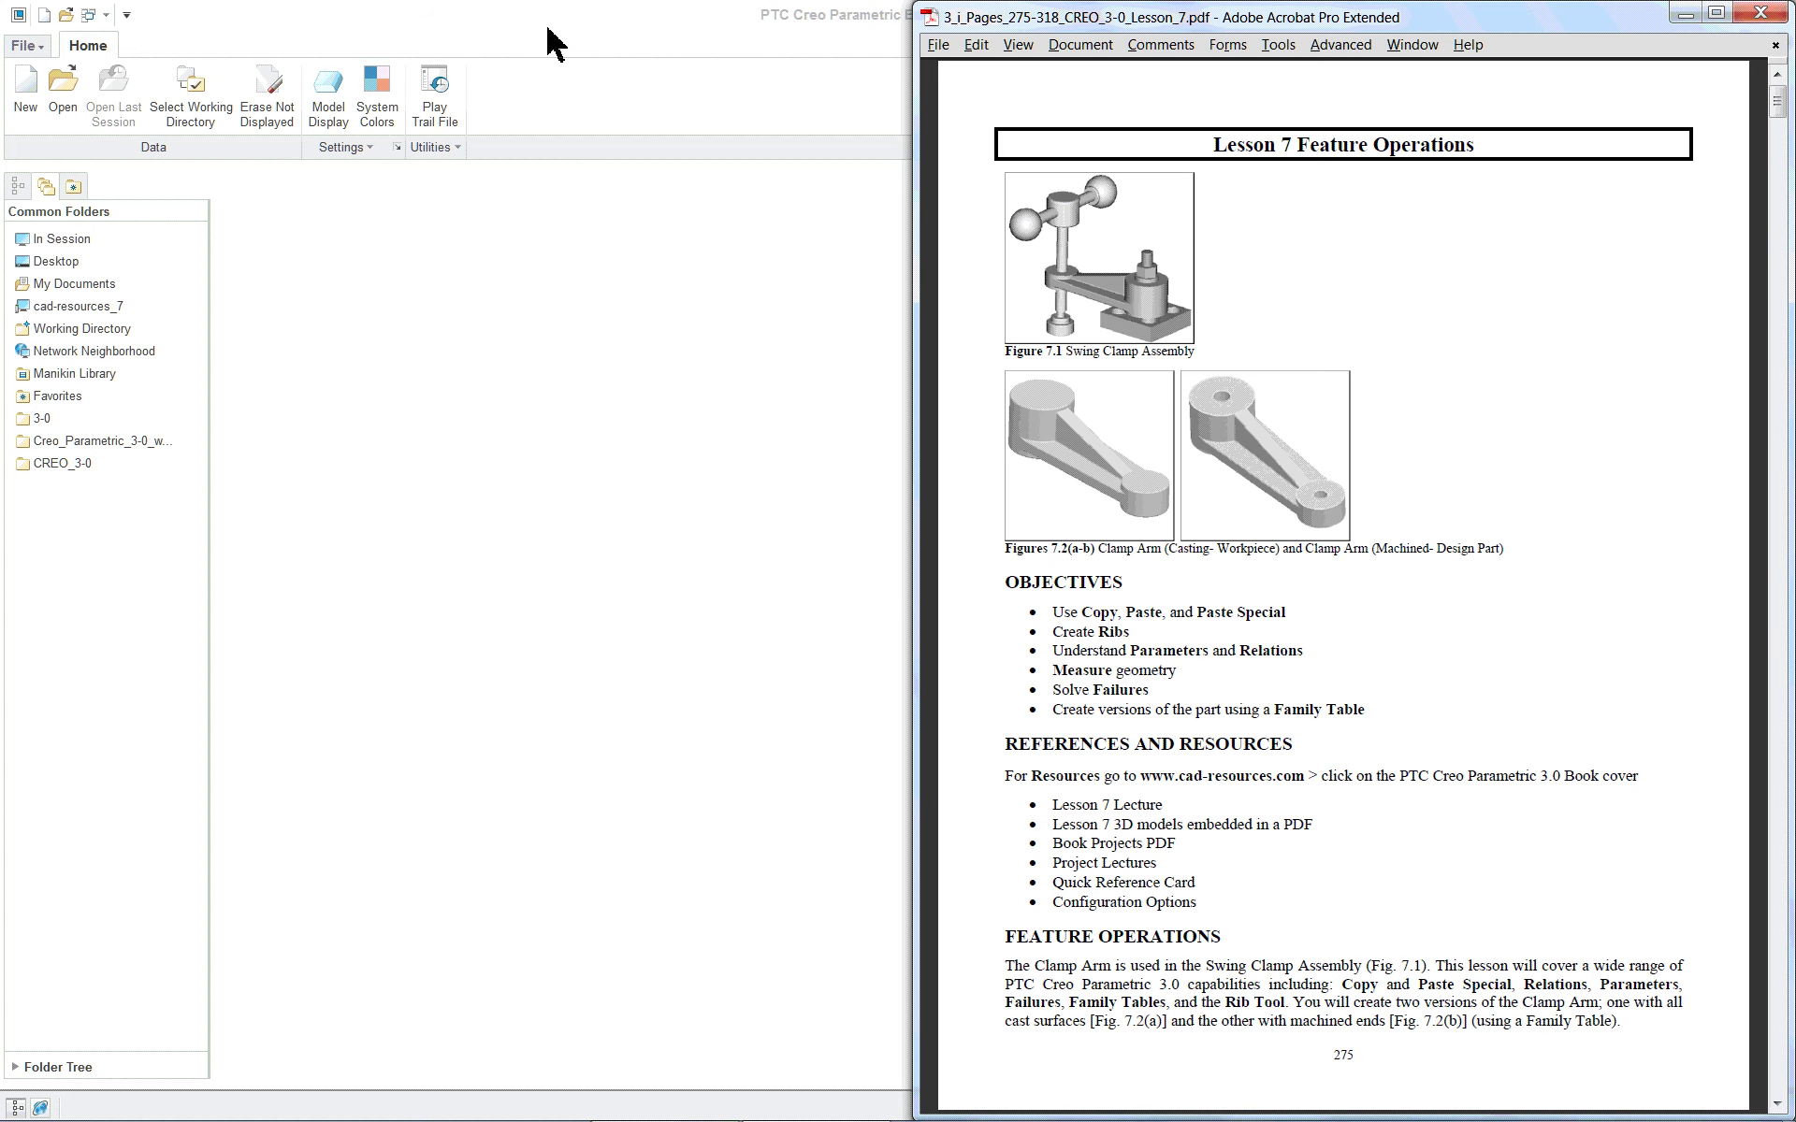
pyautogui.click(22, 44)
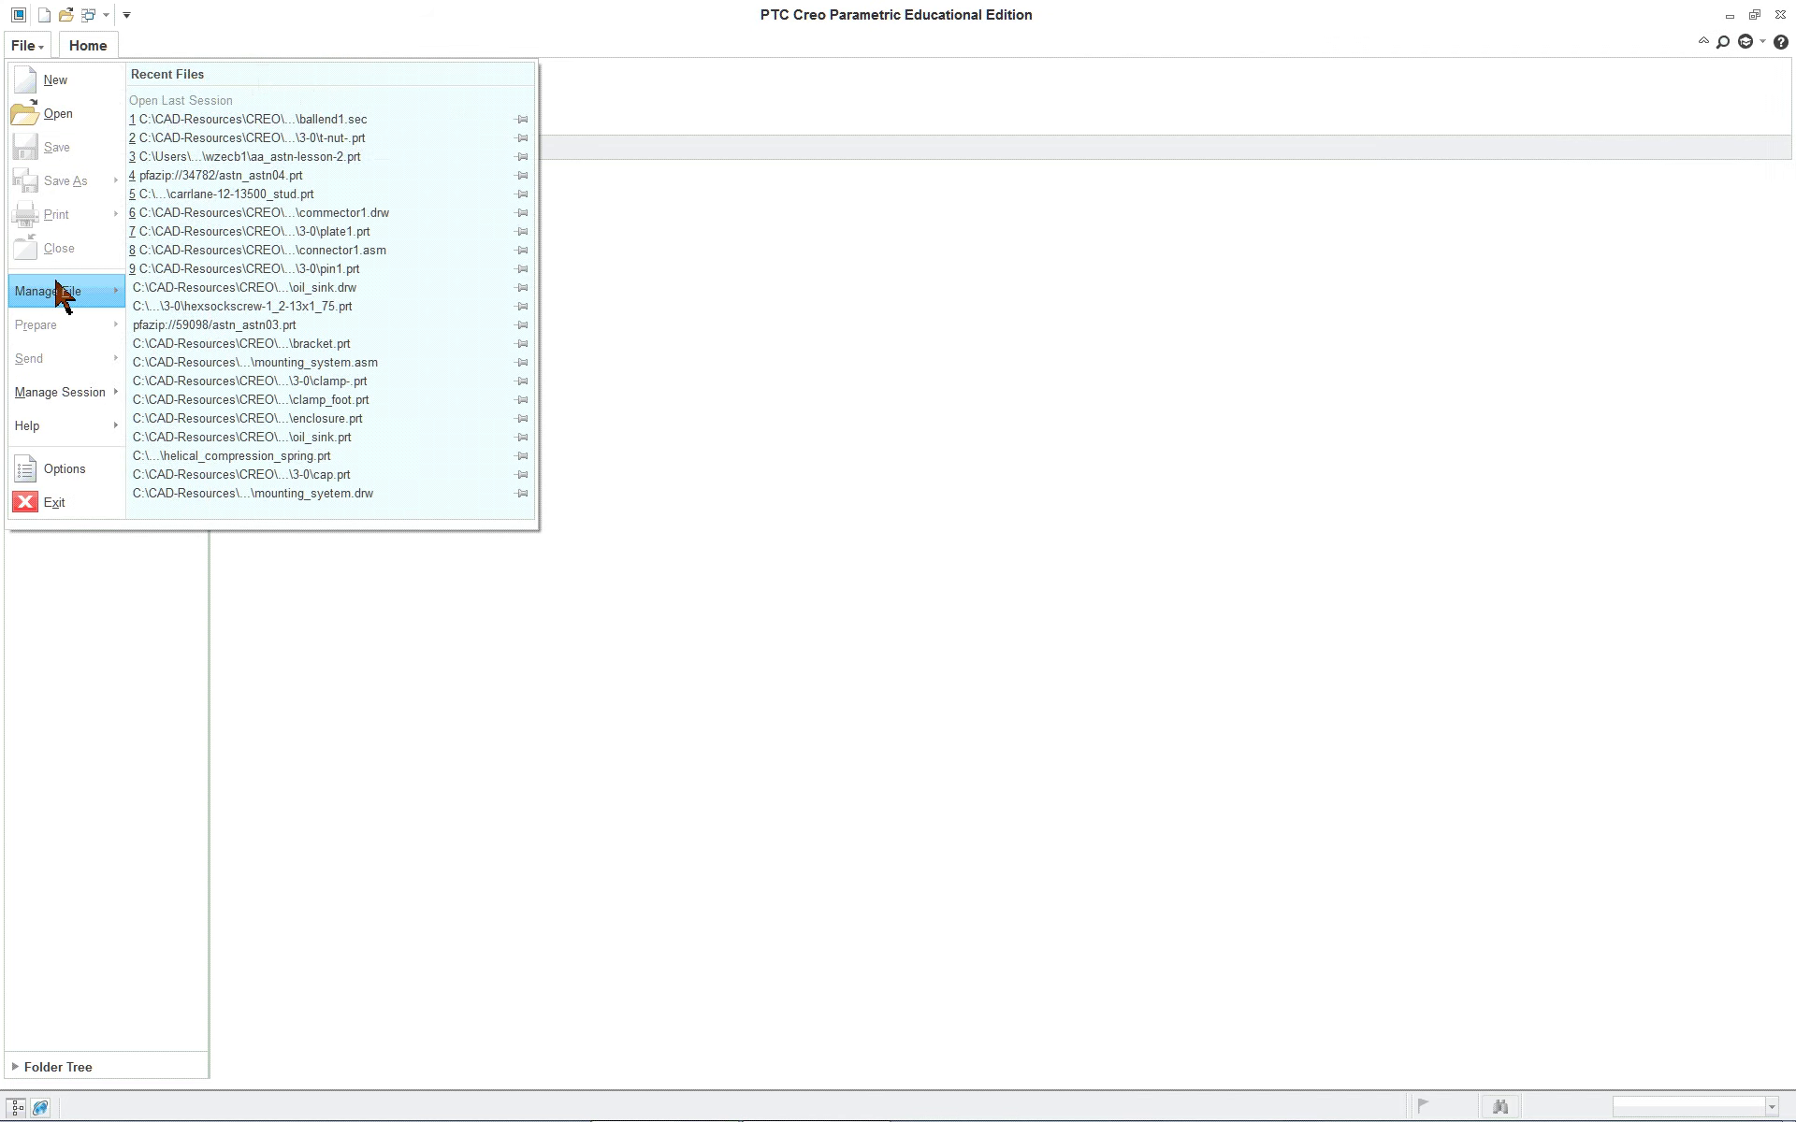
pyautogui.doubleClick(71, 393)
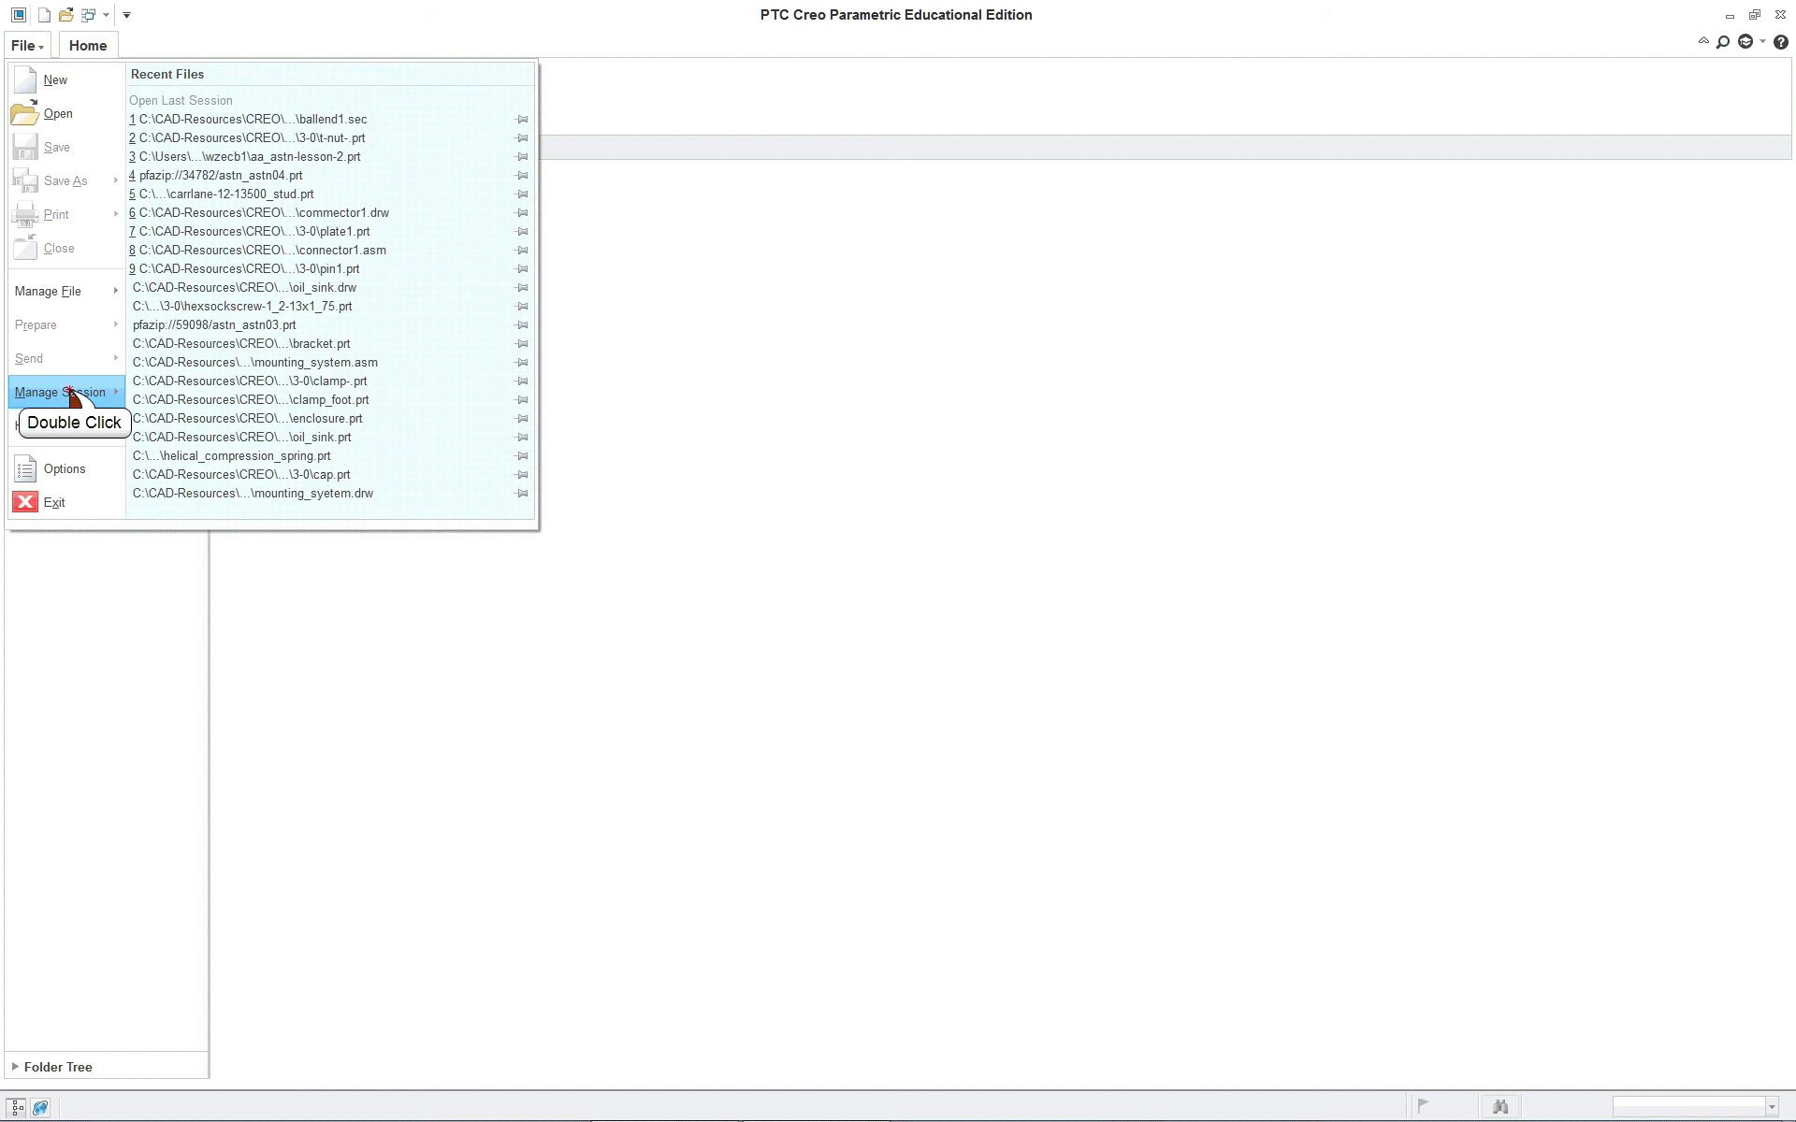
pyautogui.click(288, 171)
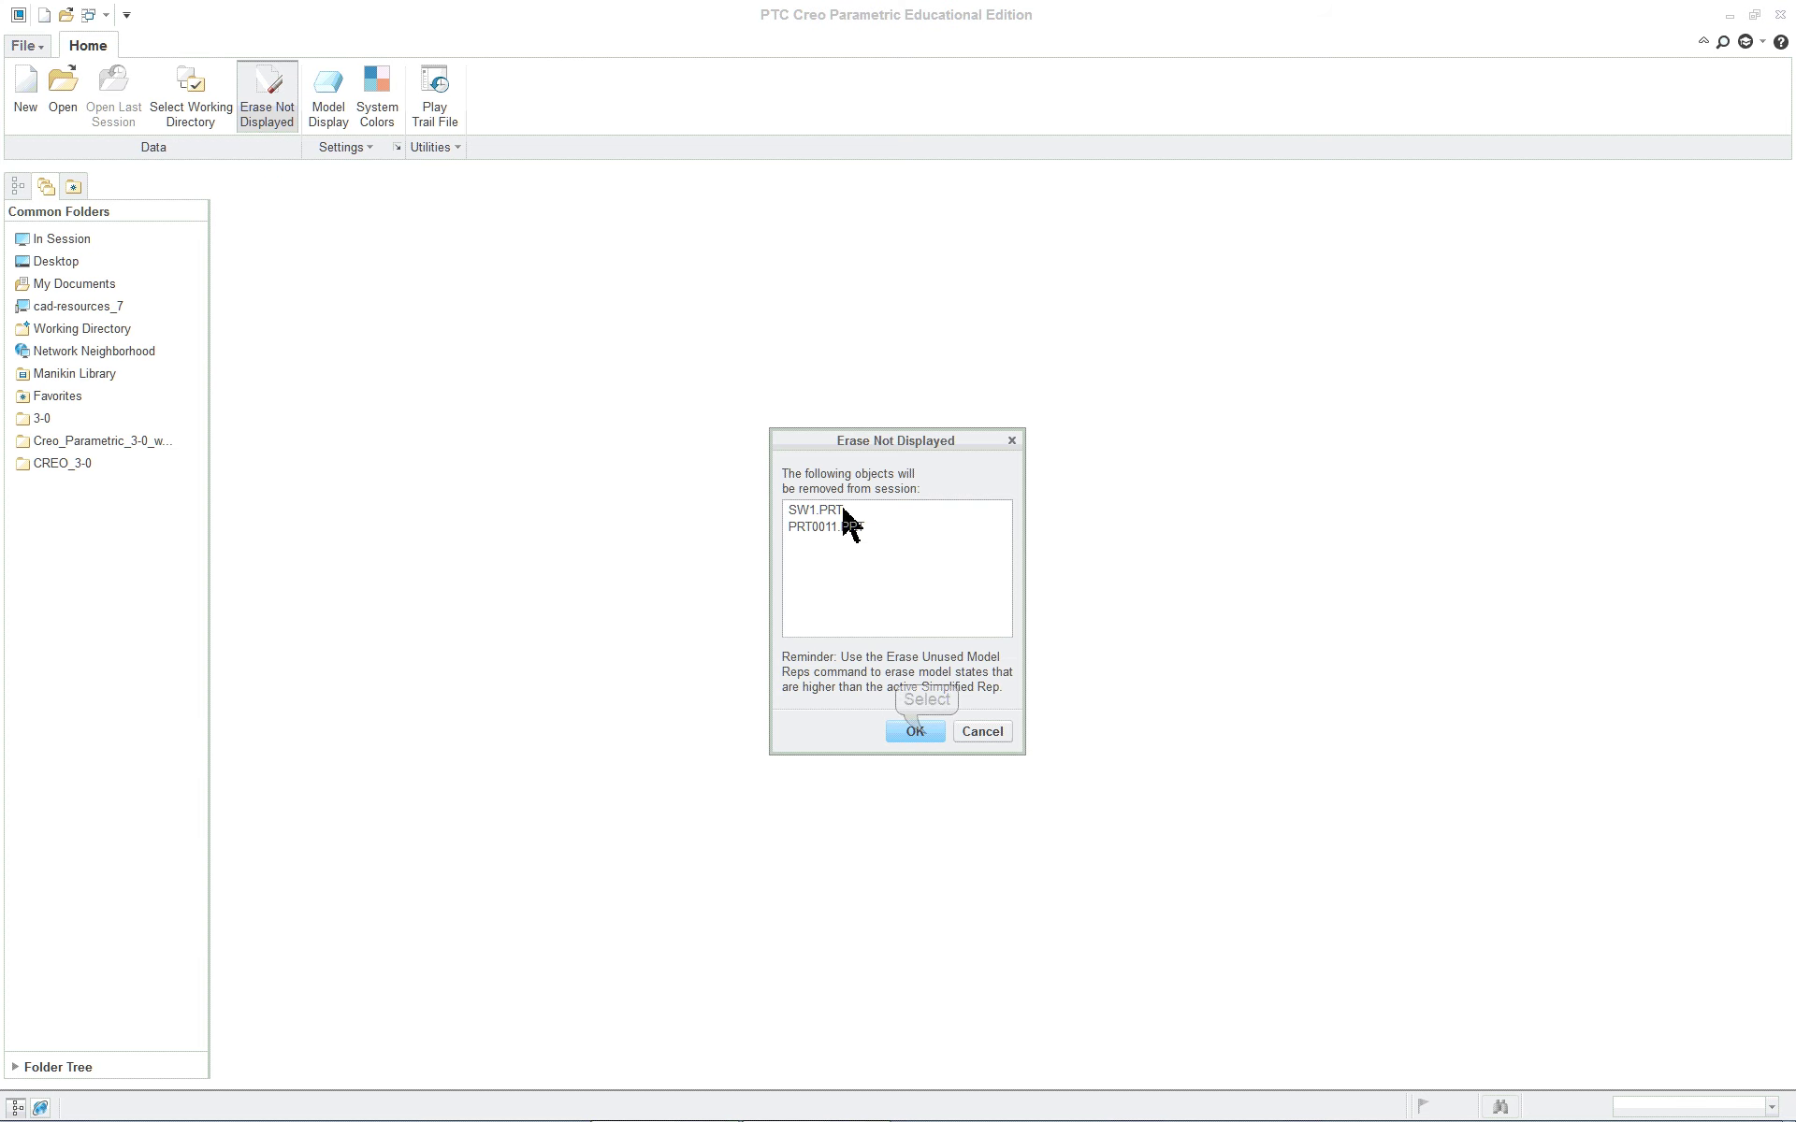
pyautogui.click(926, 734)
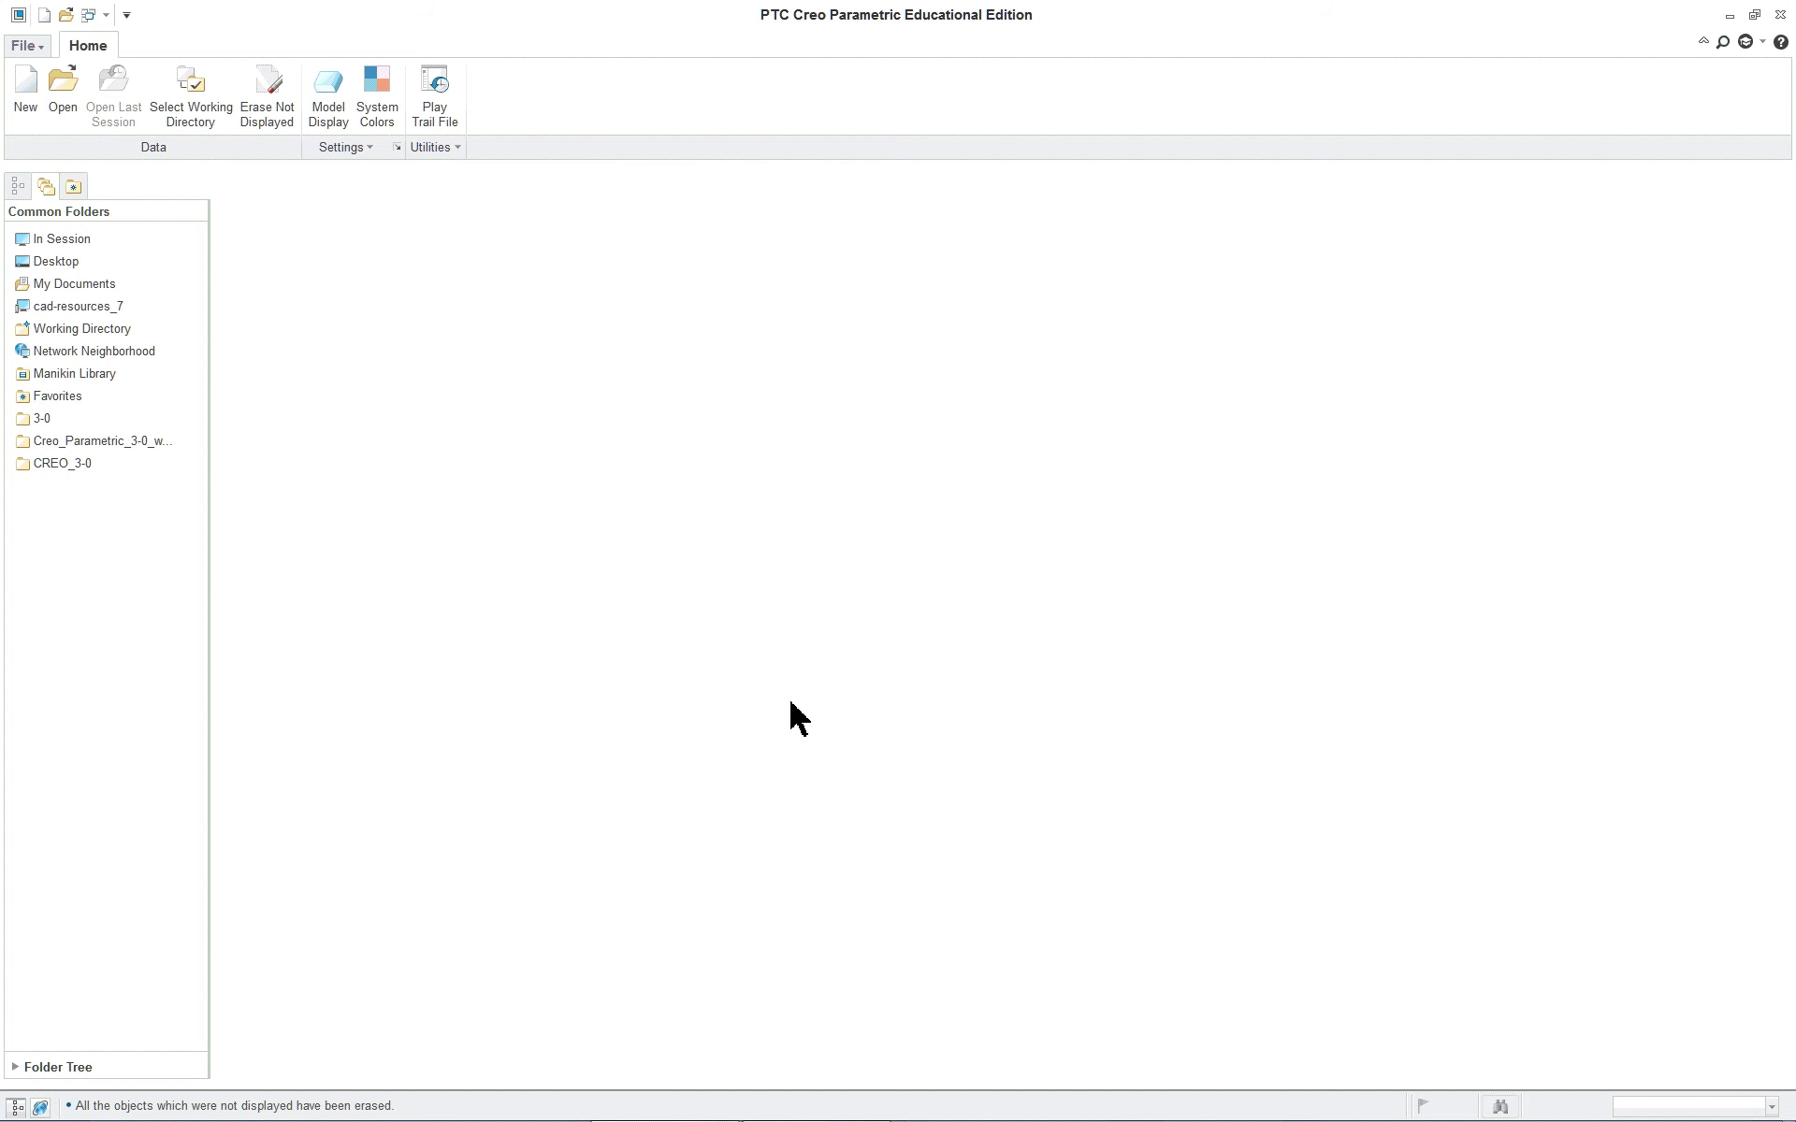
# Step: Switch to the Lesson 7 PDF in Adobe Acrobat and review the clamp arm workpiece drawing and the first modeling instructions
pyautogui.hotkey('alt', 'Tab')
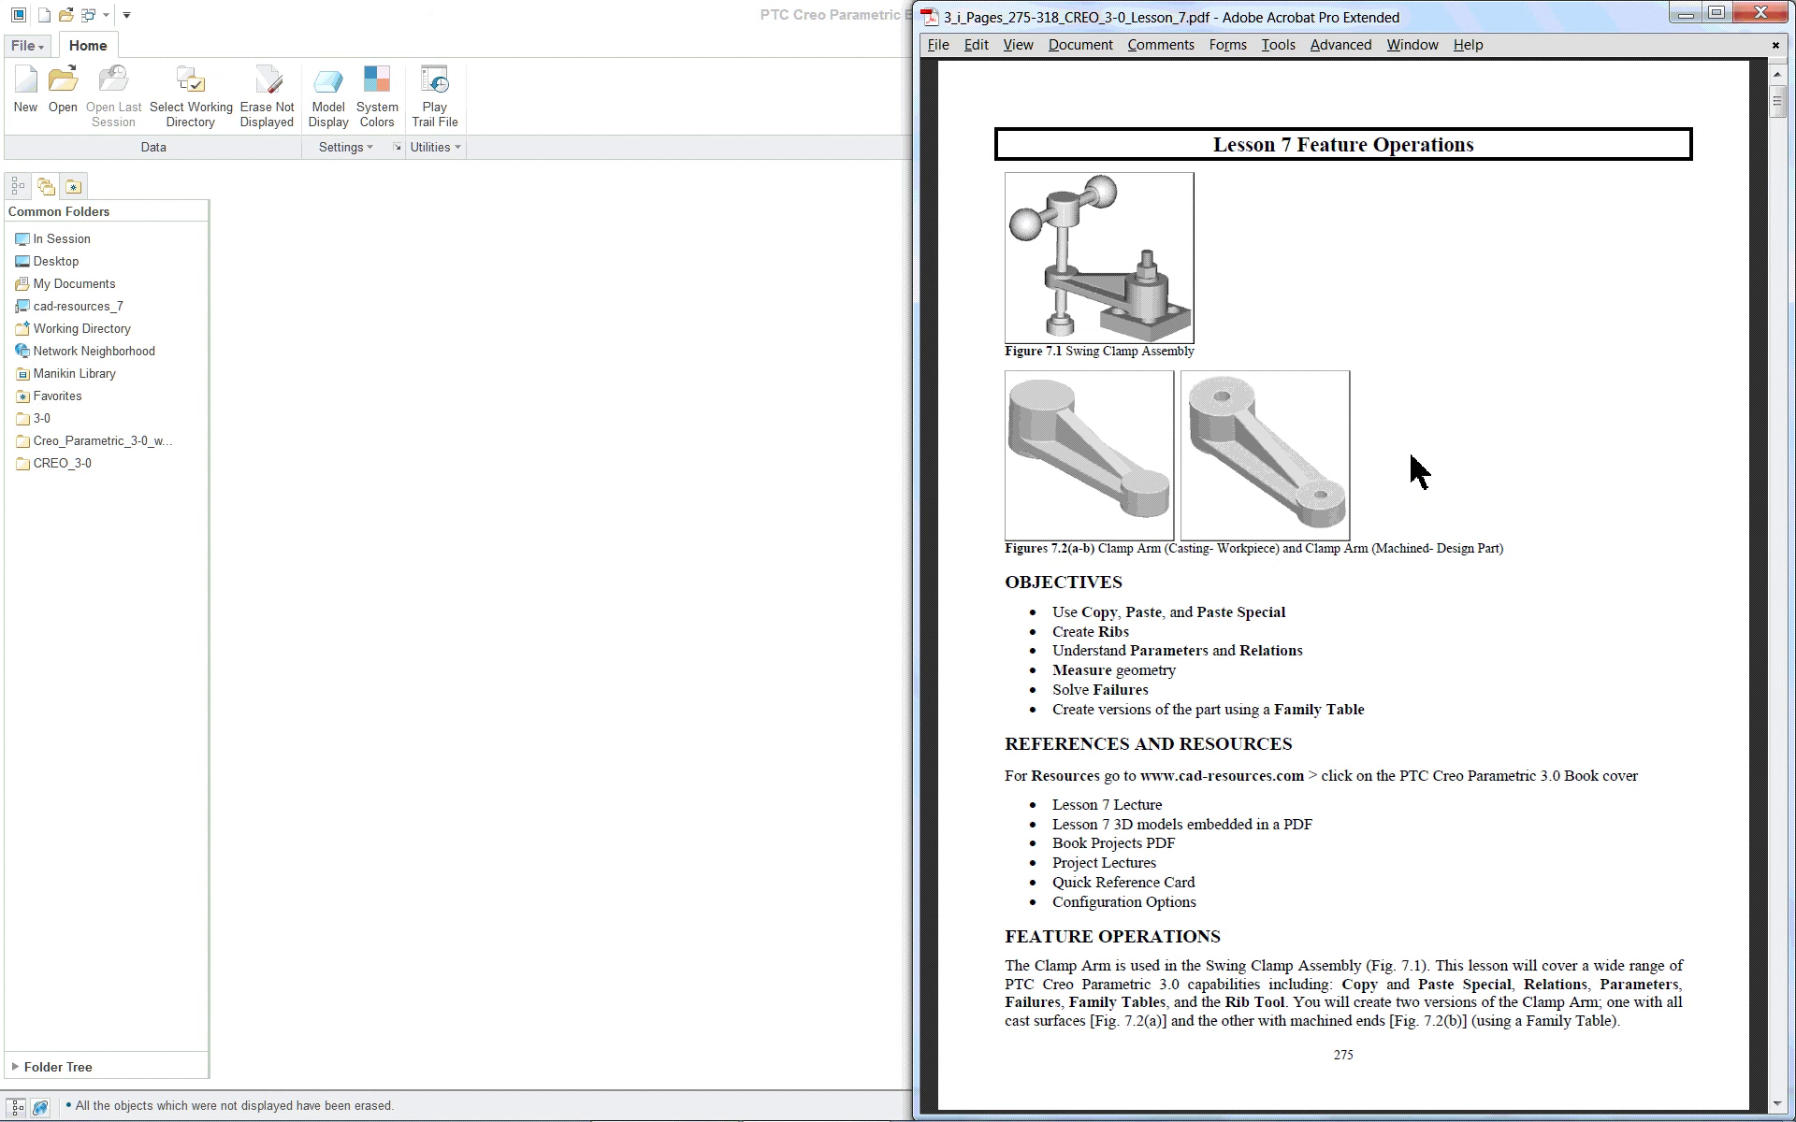
pyautogui.scroll(-5, 1419, 472)
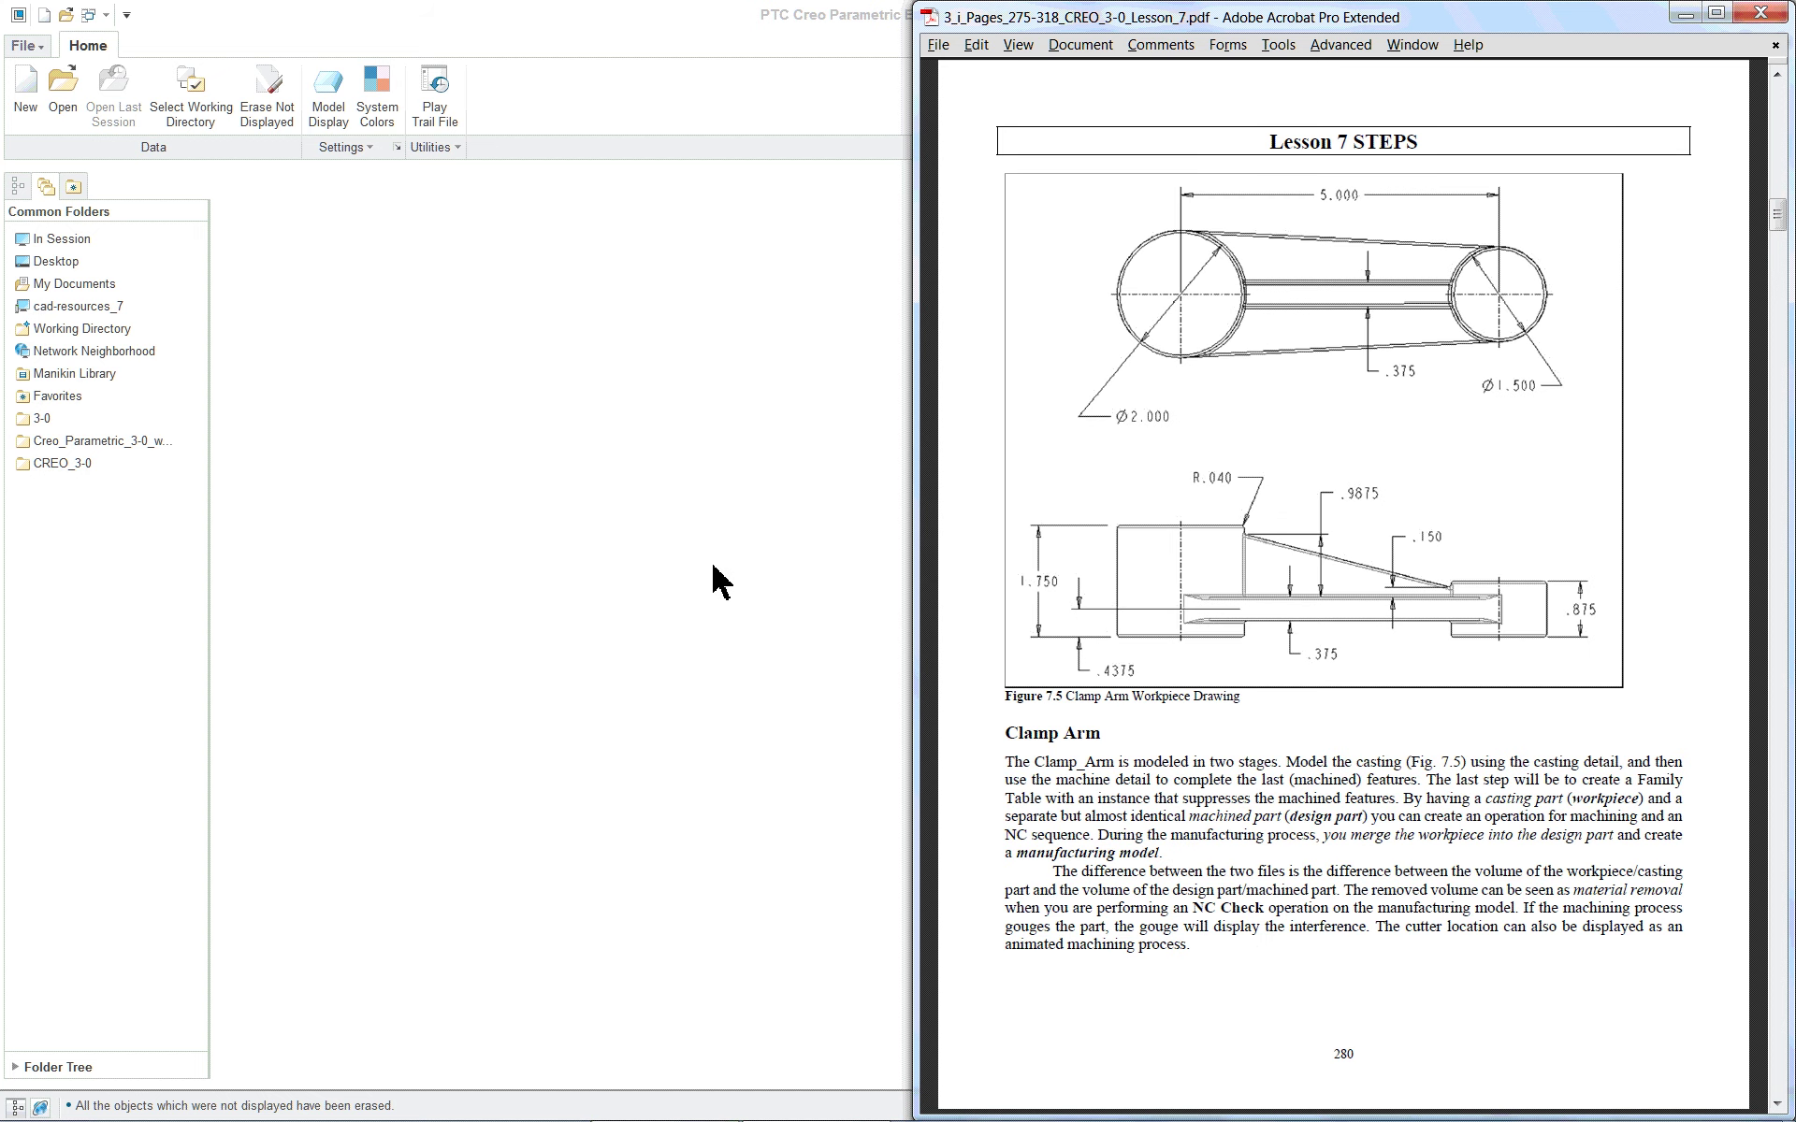
pyautogui.click(655, 440)
pyautogui.hotkey('alt', 'Tab')
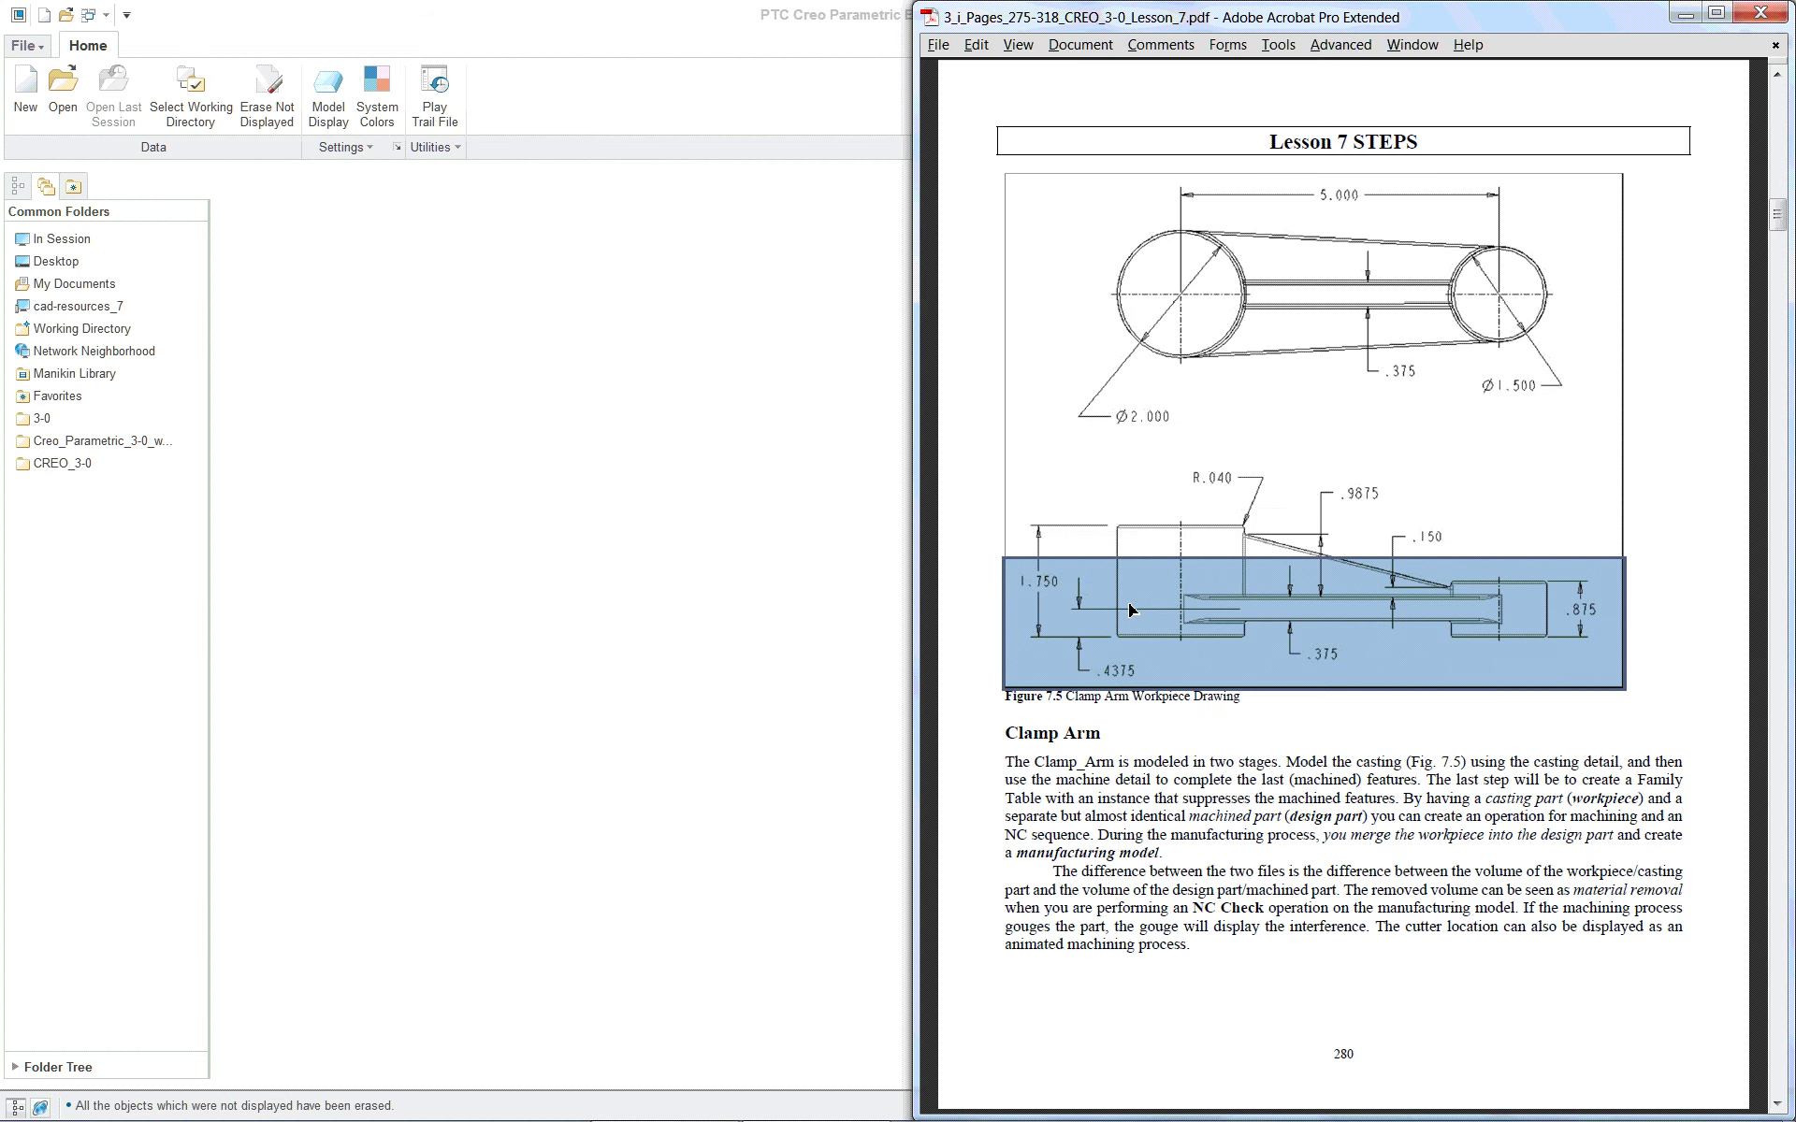
pyautogui.scroll(-1, 1130, 610)
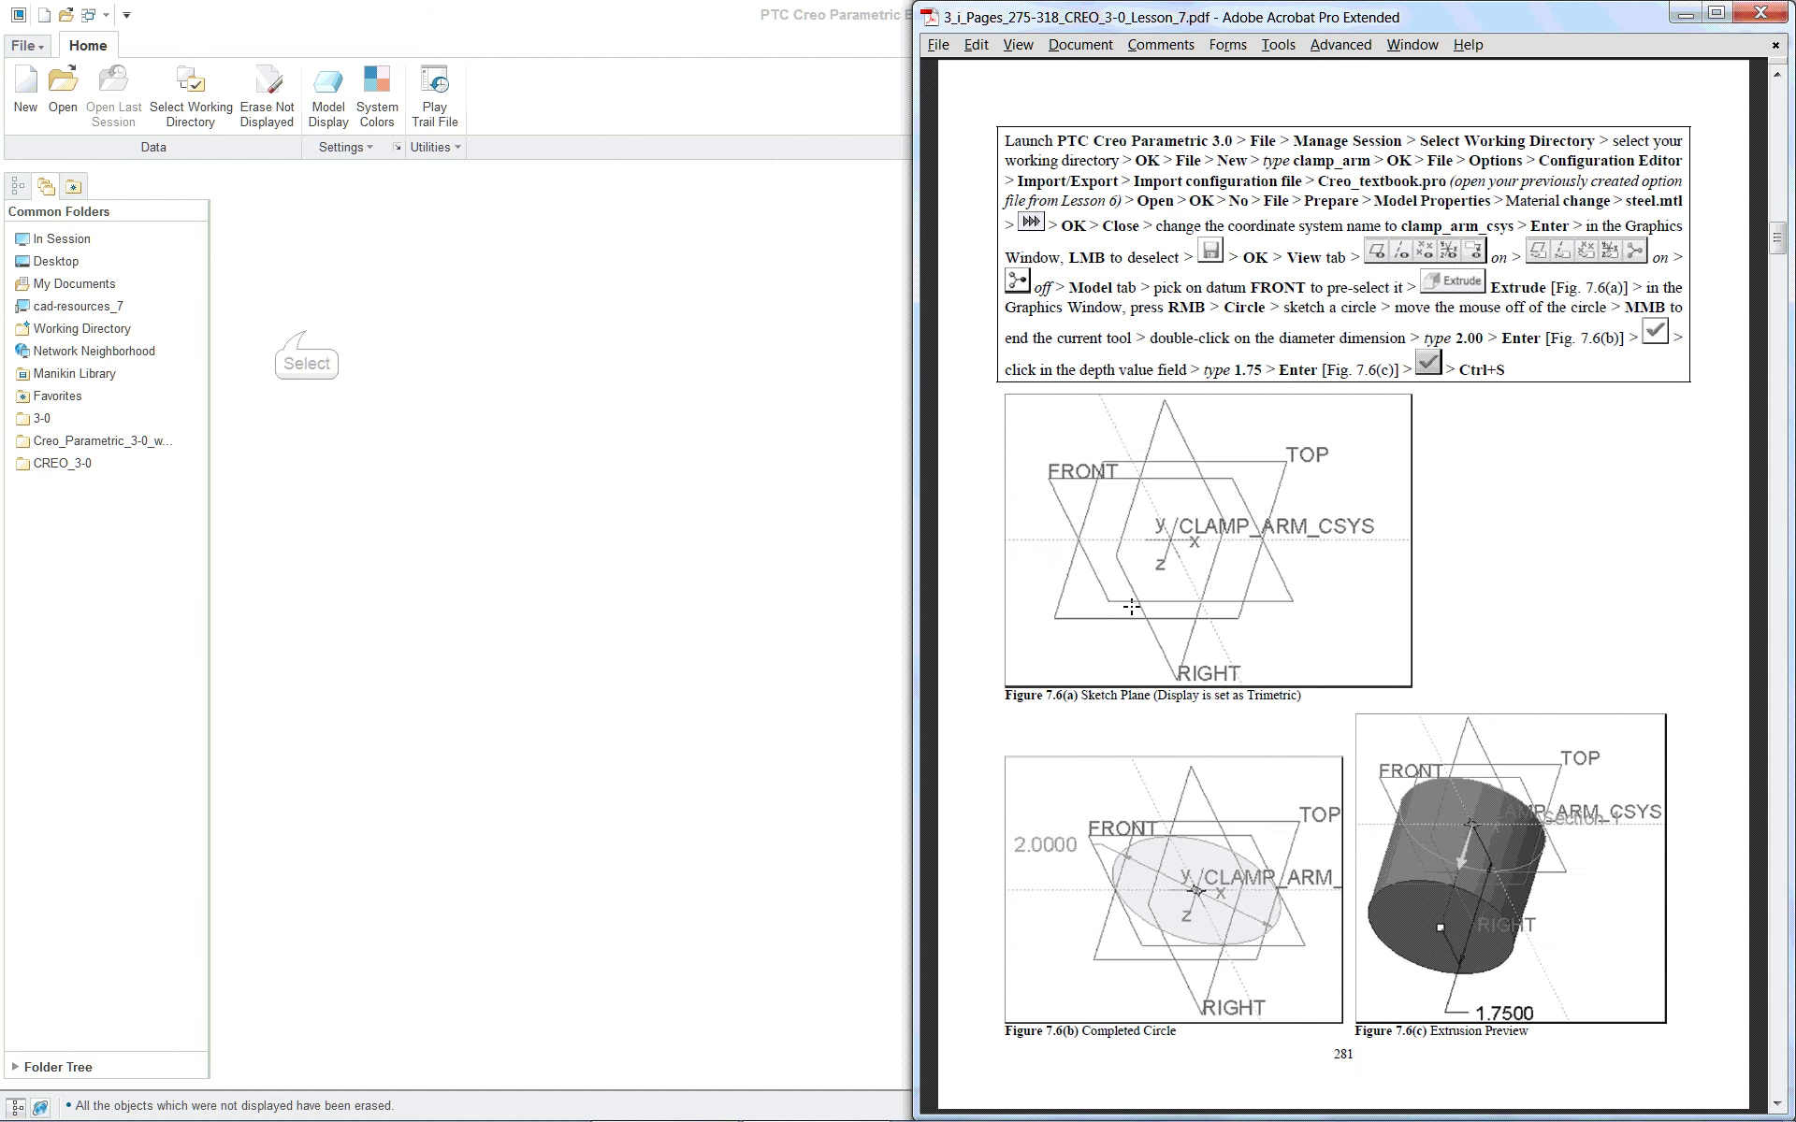
# Step: Return to Creo Parametric and create a new solid part named clarm1 with the default template
pyautogui.click(285, 334)
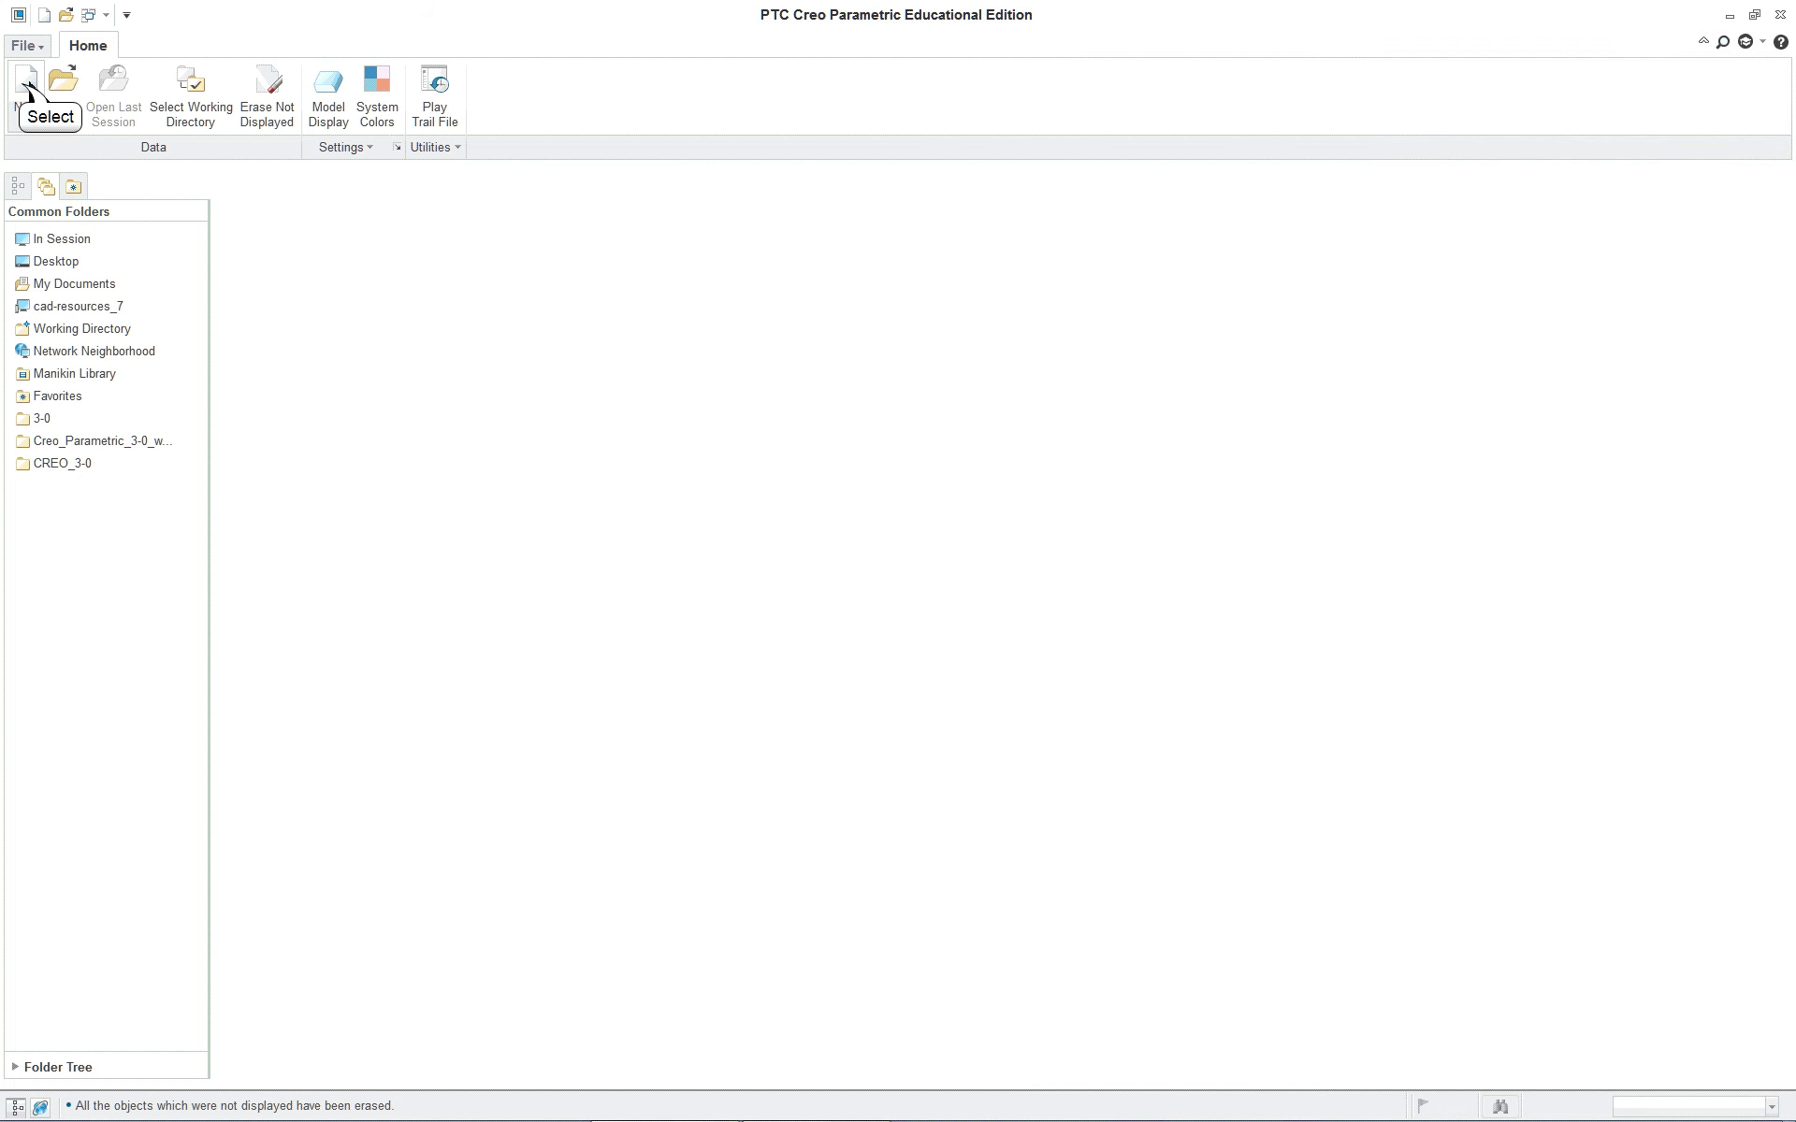
pyautogui.click(26, 84)
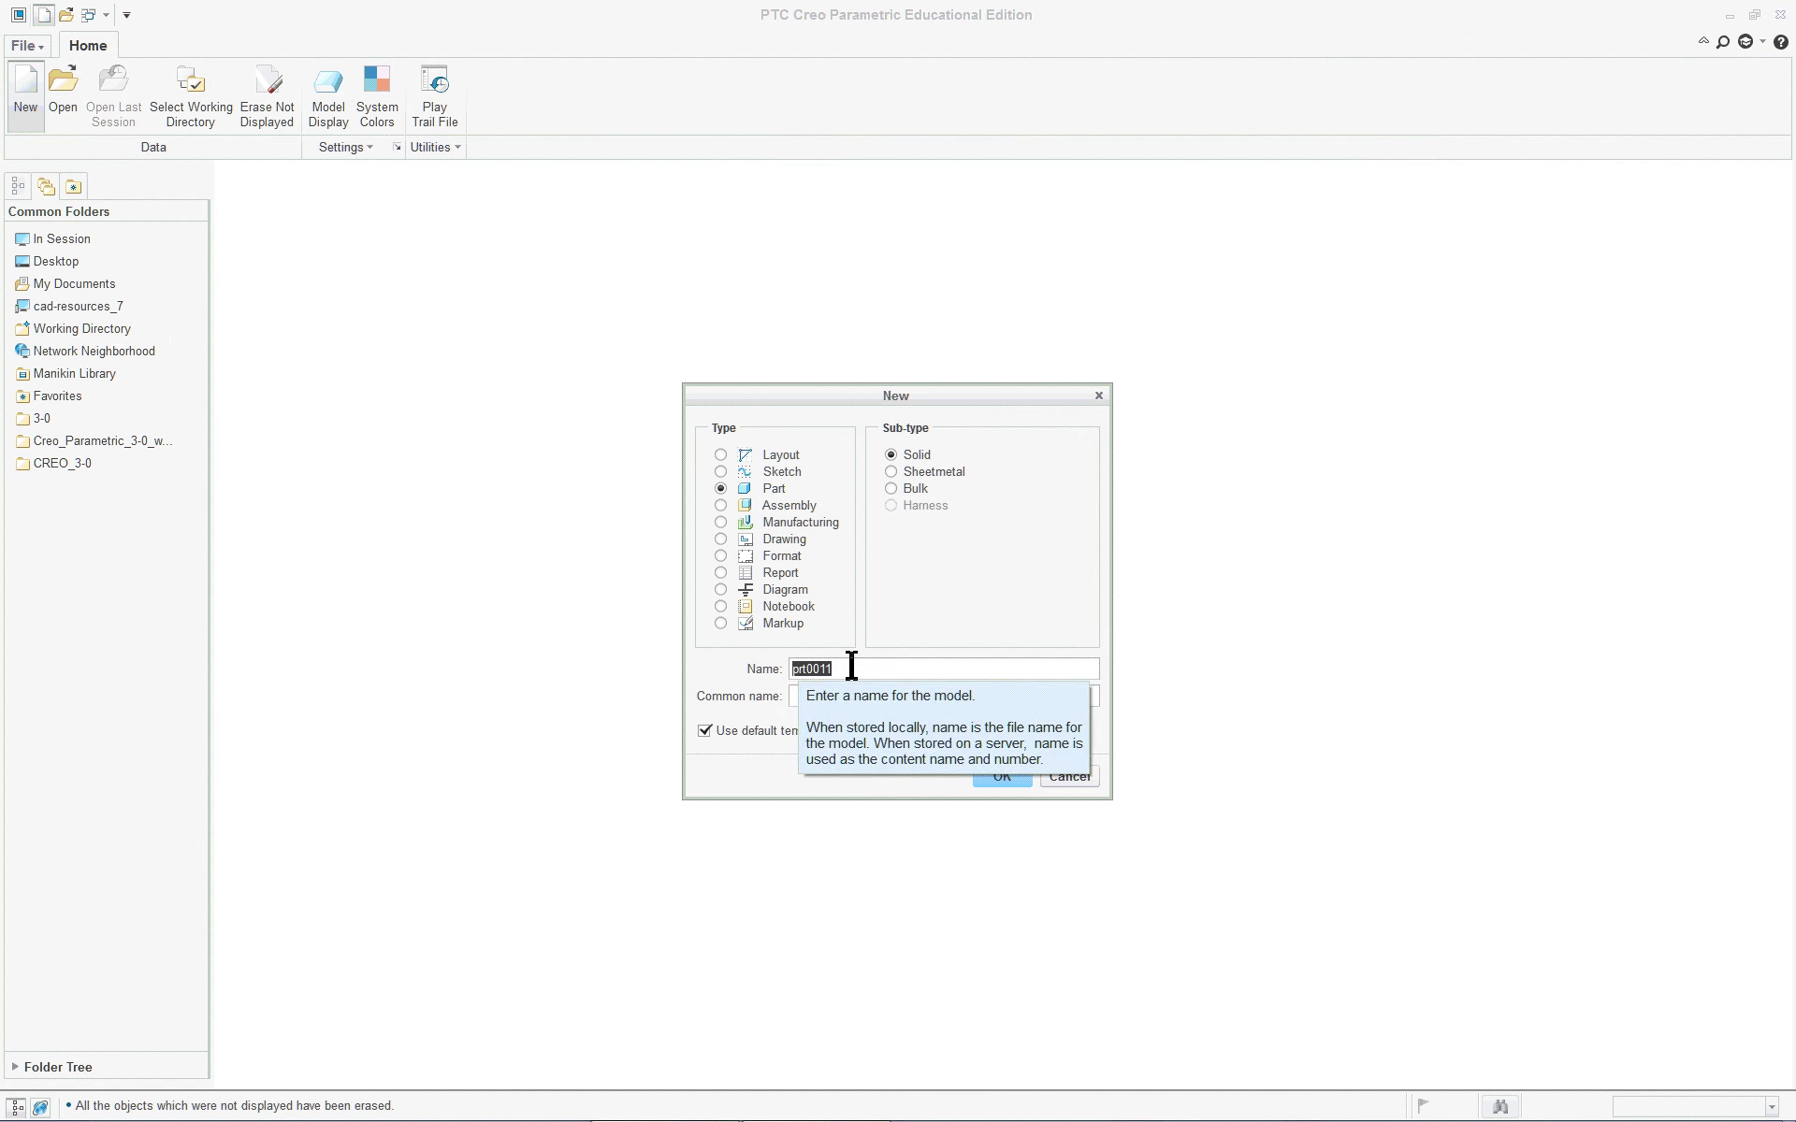
pyautogui.write('clarm1')
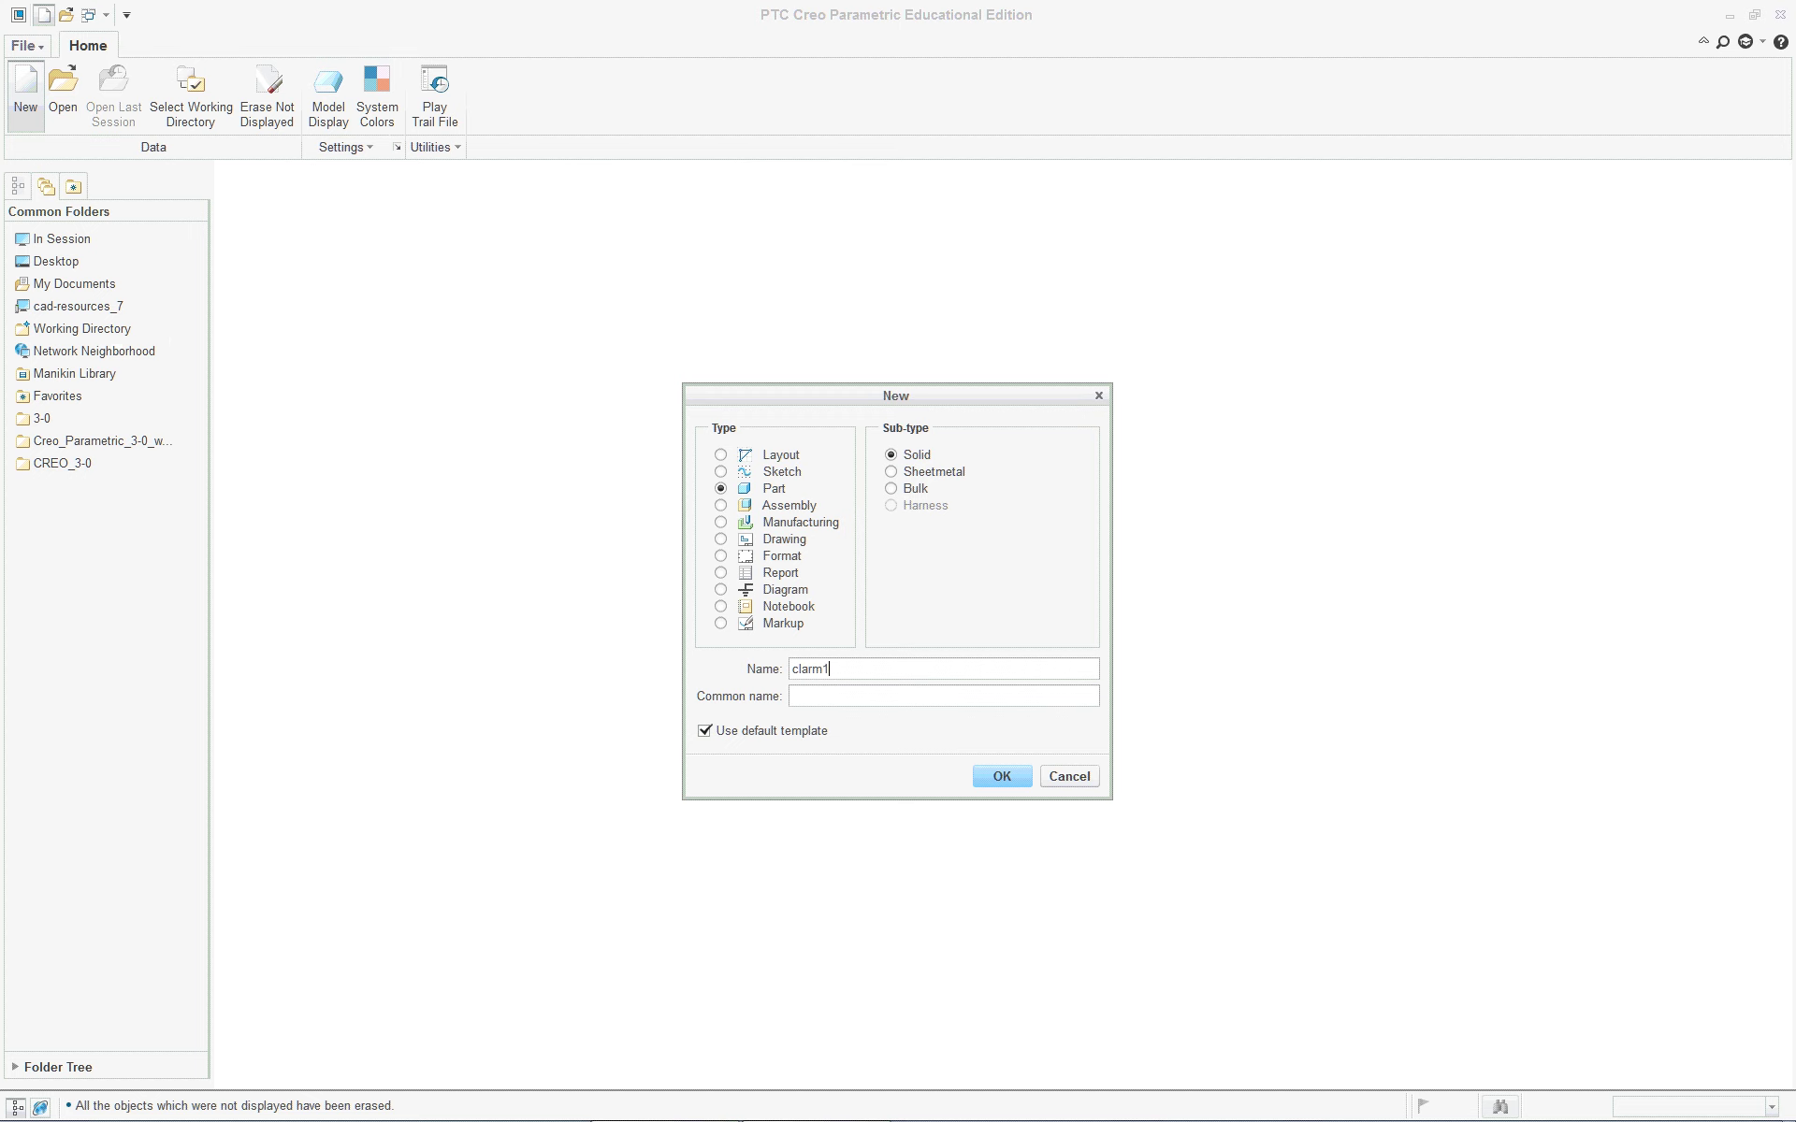
pyautogui.press('Return')
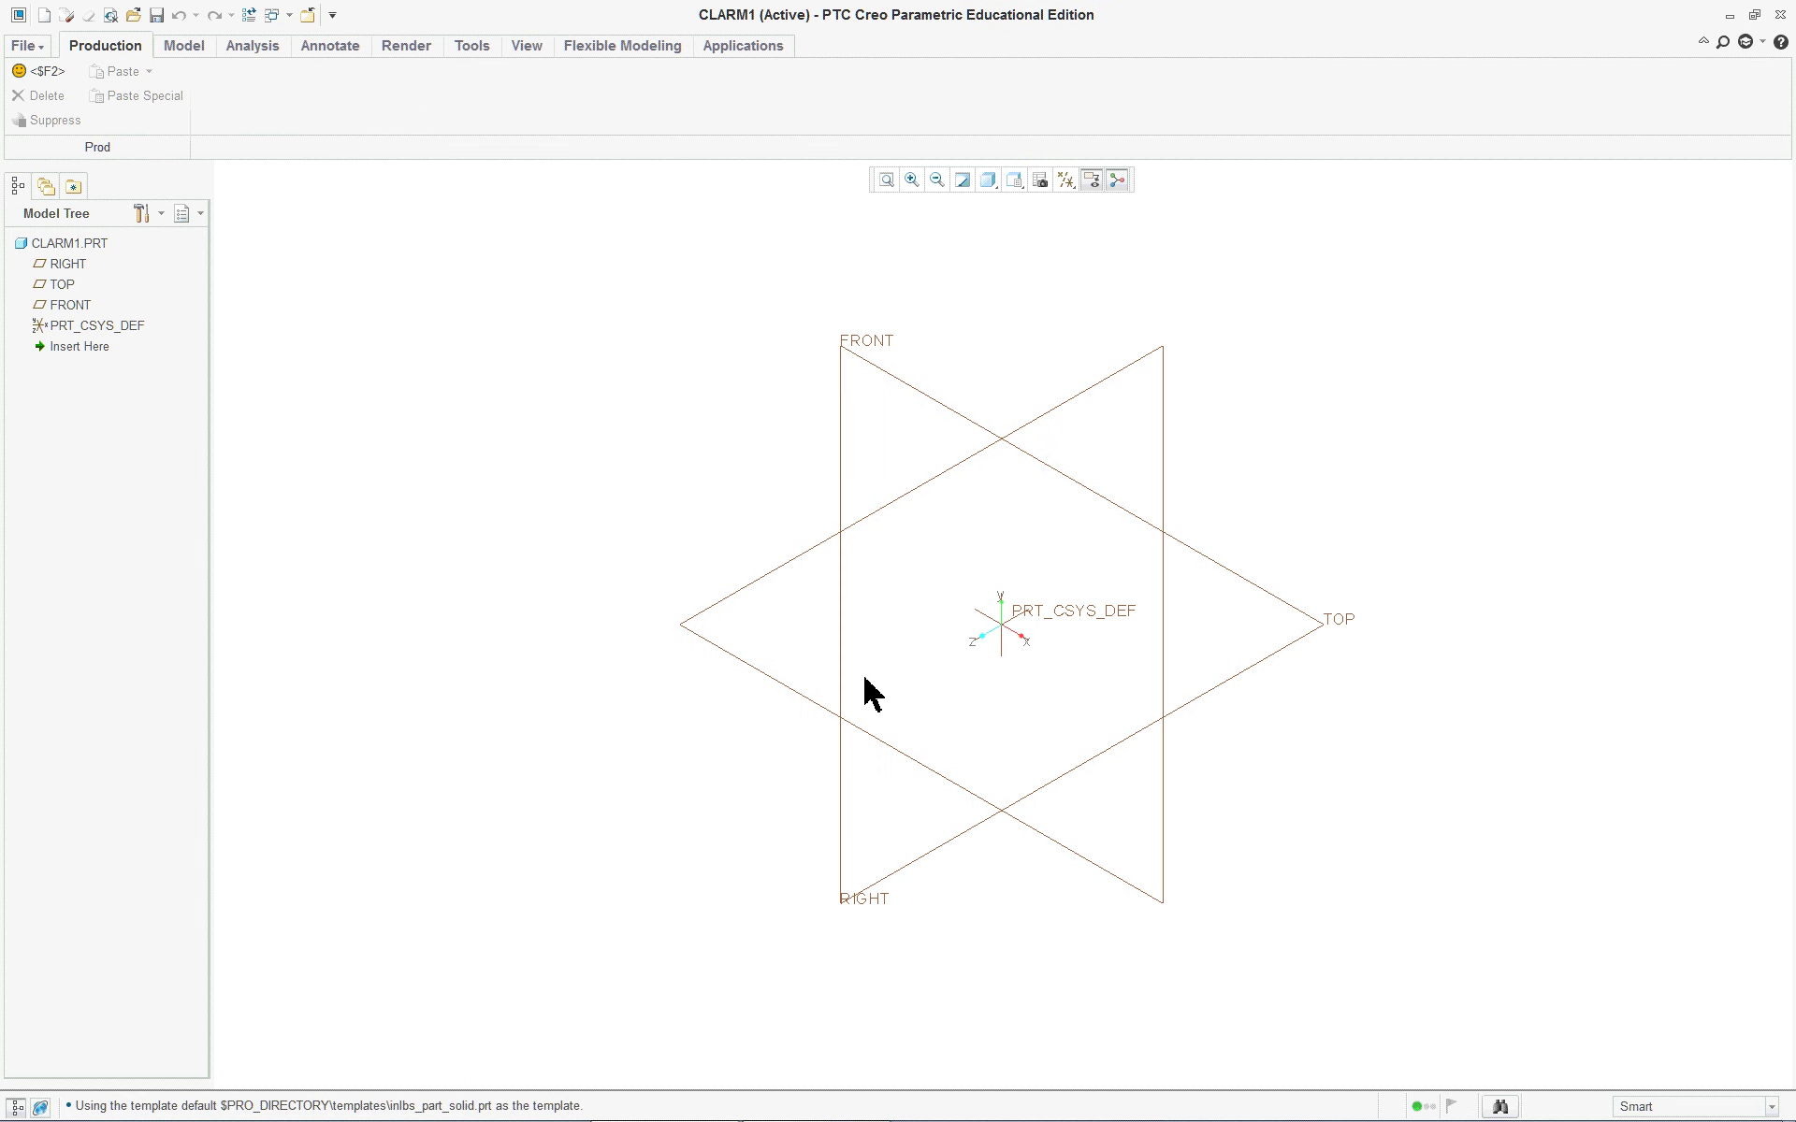
# Step: Start an Extrude feature with its internal sketch on the FRONT datum plane
pyautogui.moveTo(993, 728)
pyautogui.mouseDown(button='middle')
pyautogui.moveTo(1078, 648)
pyautogui.moveTo(1051, 685)
pyautogui.moveTo(1014, 682)
pyautogui.moveTo(1016, 700)
pyautogui.mouseUp(button='middle')
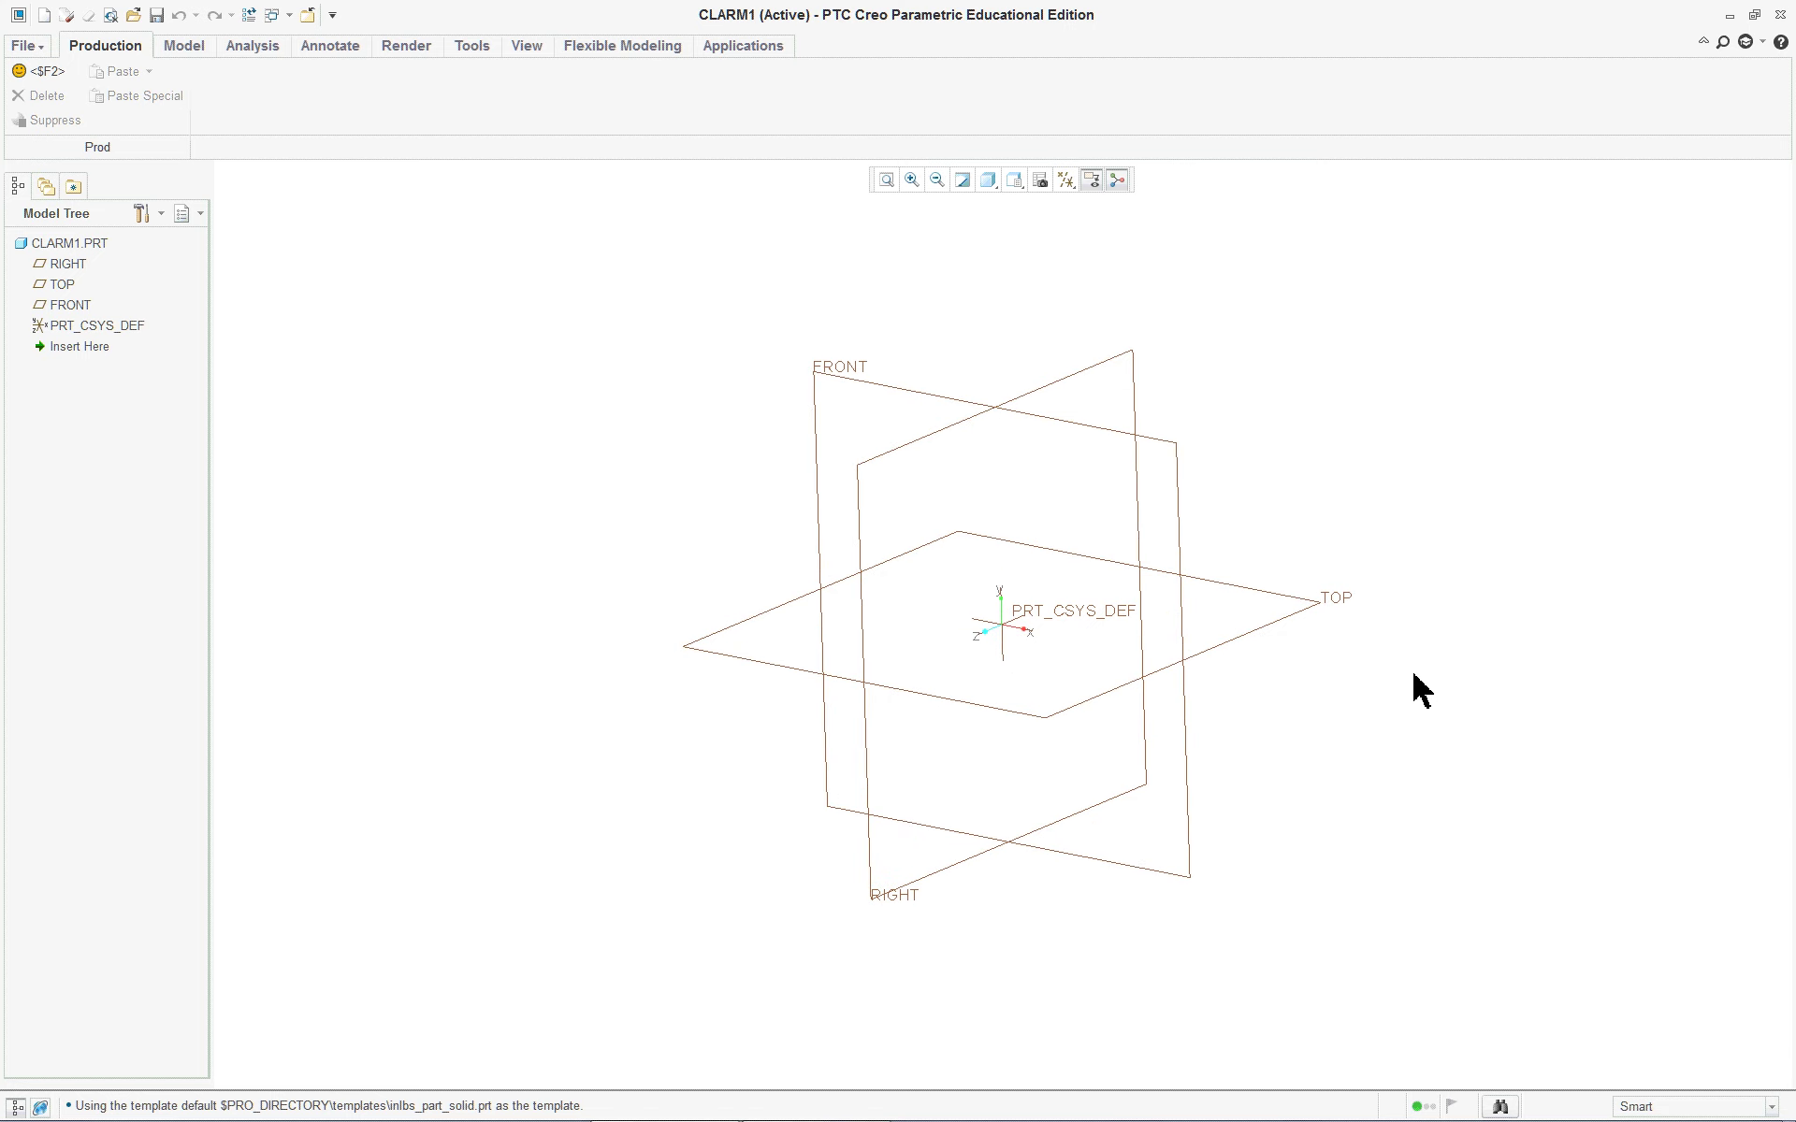
pyautogui.moveTo(1438, 725)
pyautogui.mouseDown(button='middle')
pyautogui.moveTo(1475, 682)
pyautogui.moveTo(1459, 736)
pyautogui.moveTo(1132, 761)
pyautogui.mouseUp(button='middle')
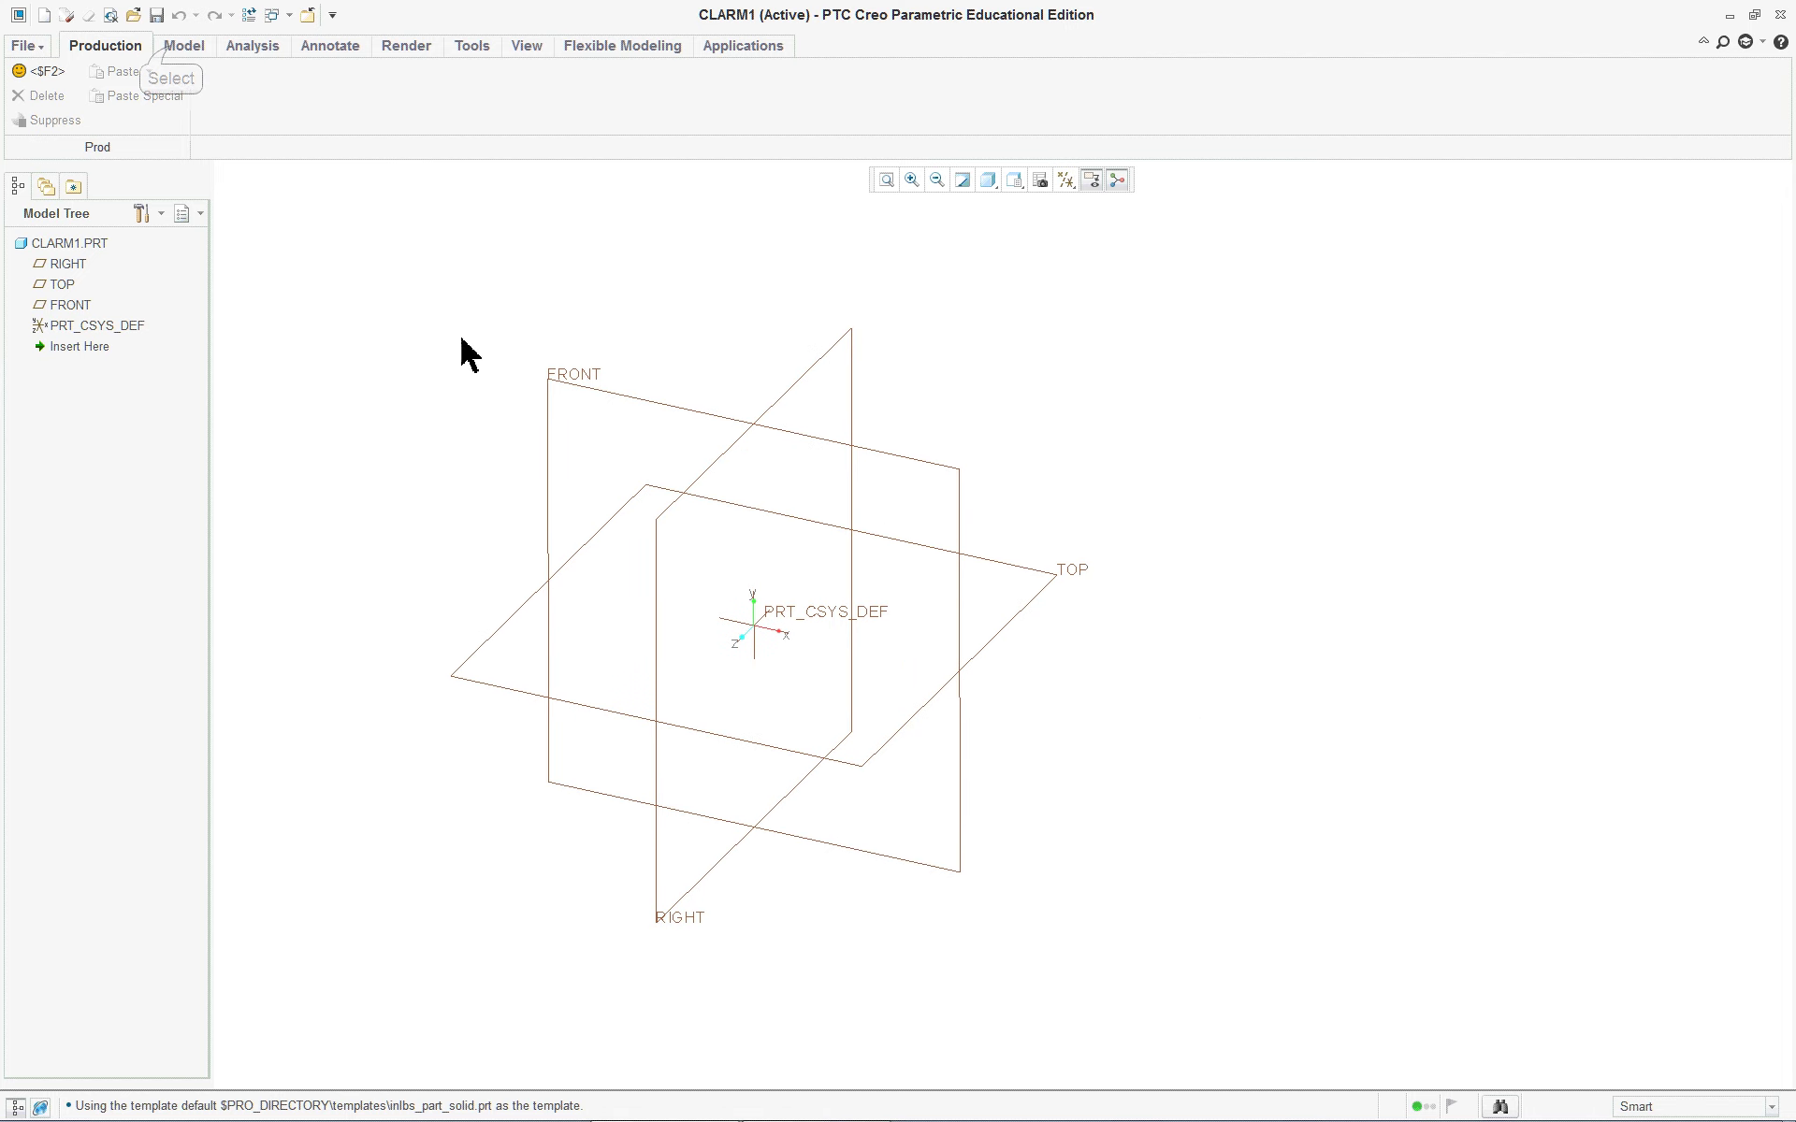
pyautogui.click(173, 49)
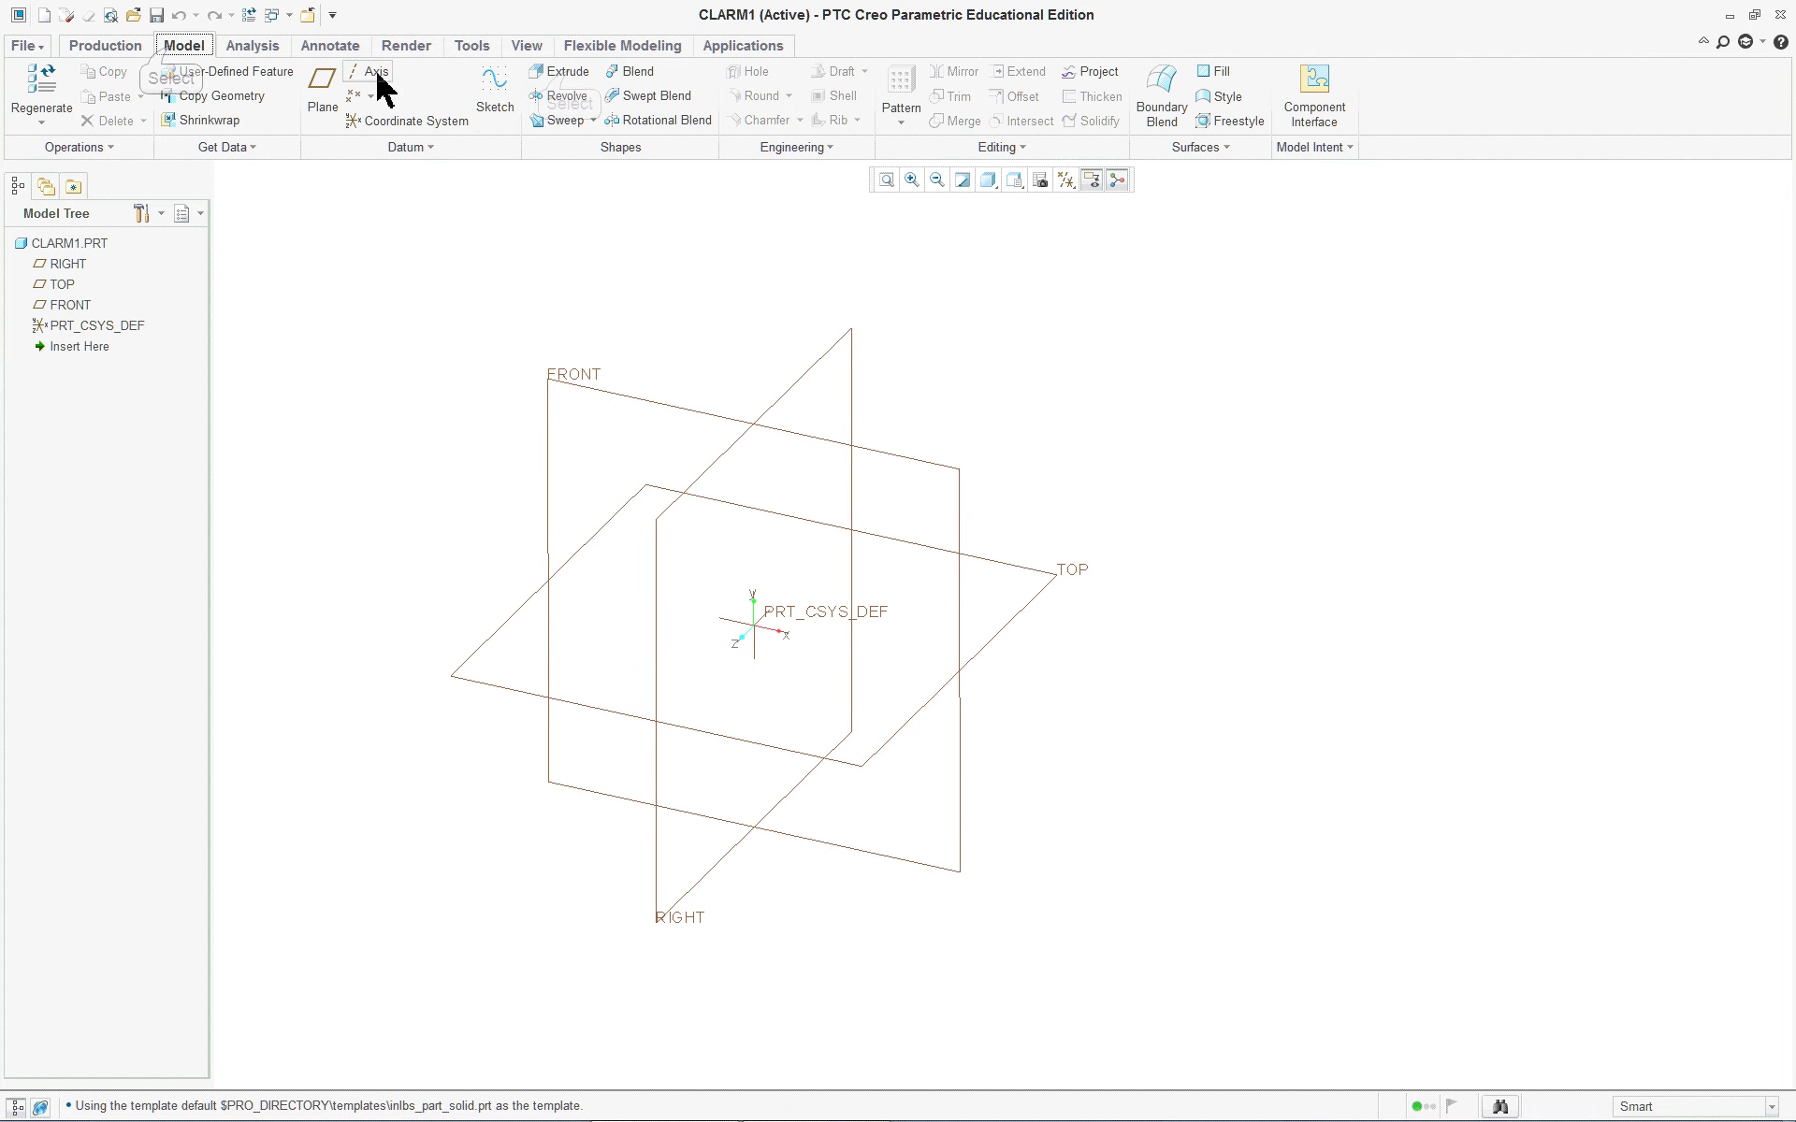
pyautogui.click(564, 72)
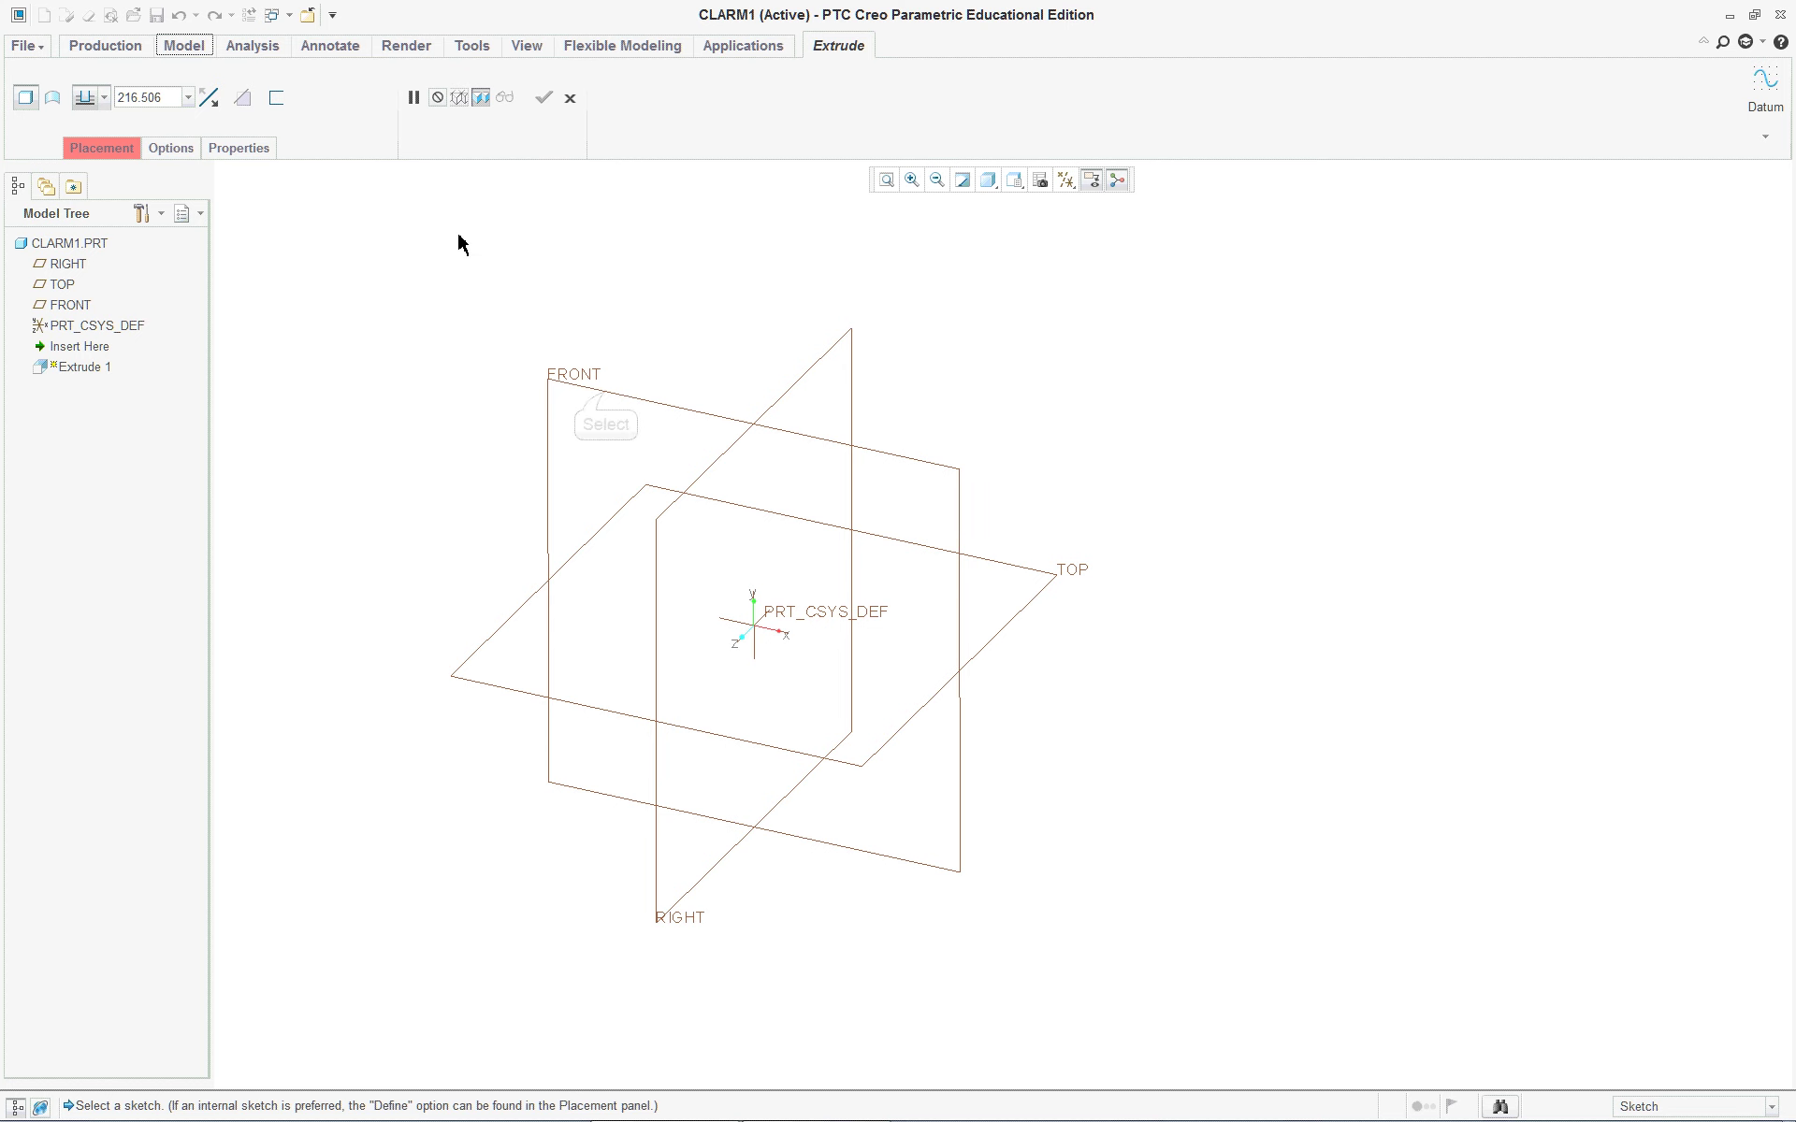
pyautogui.click(604, 391)
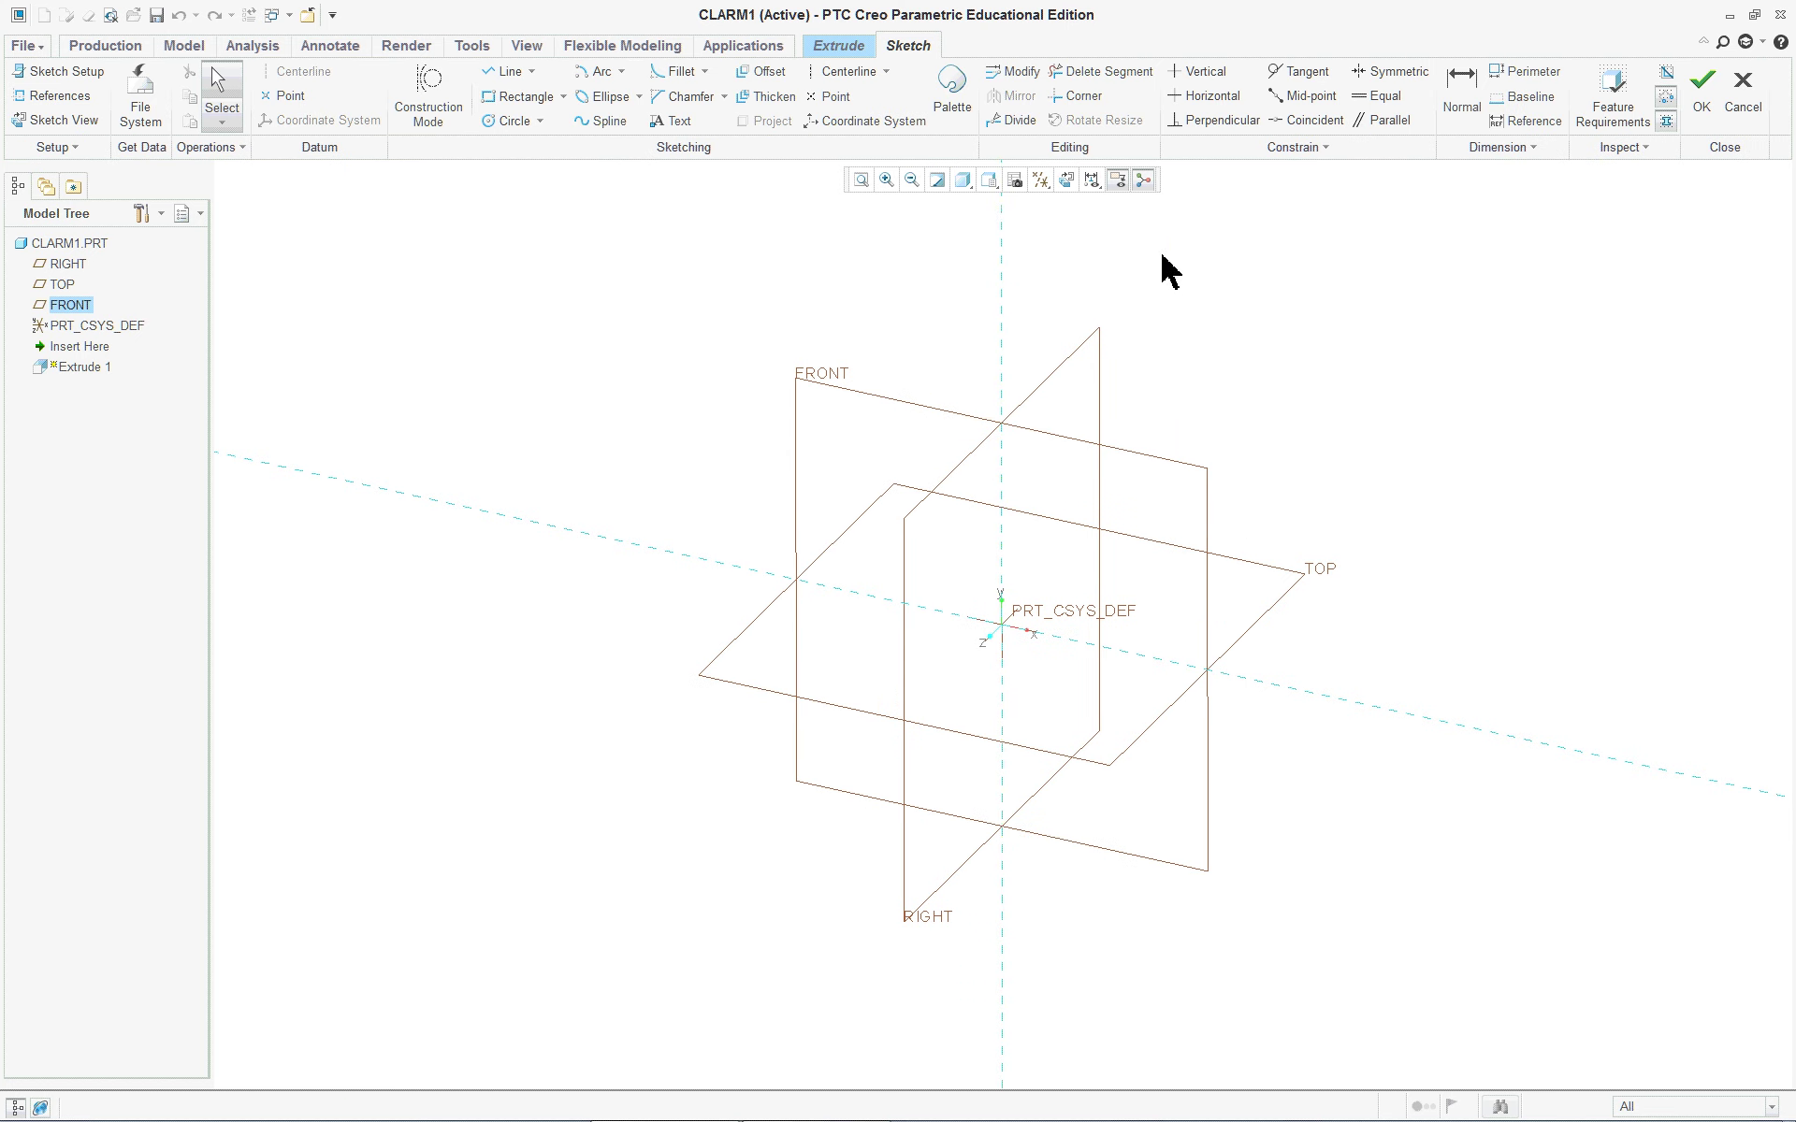
# Step: Sketch a circle centered on the coordinate system origin and set its diameter to 2
pyautogui.rightClick(564, 343)
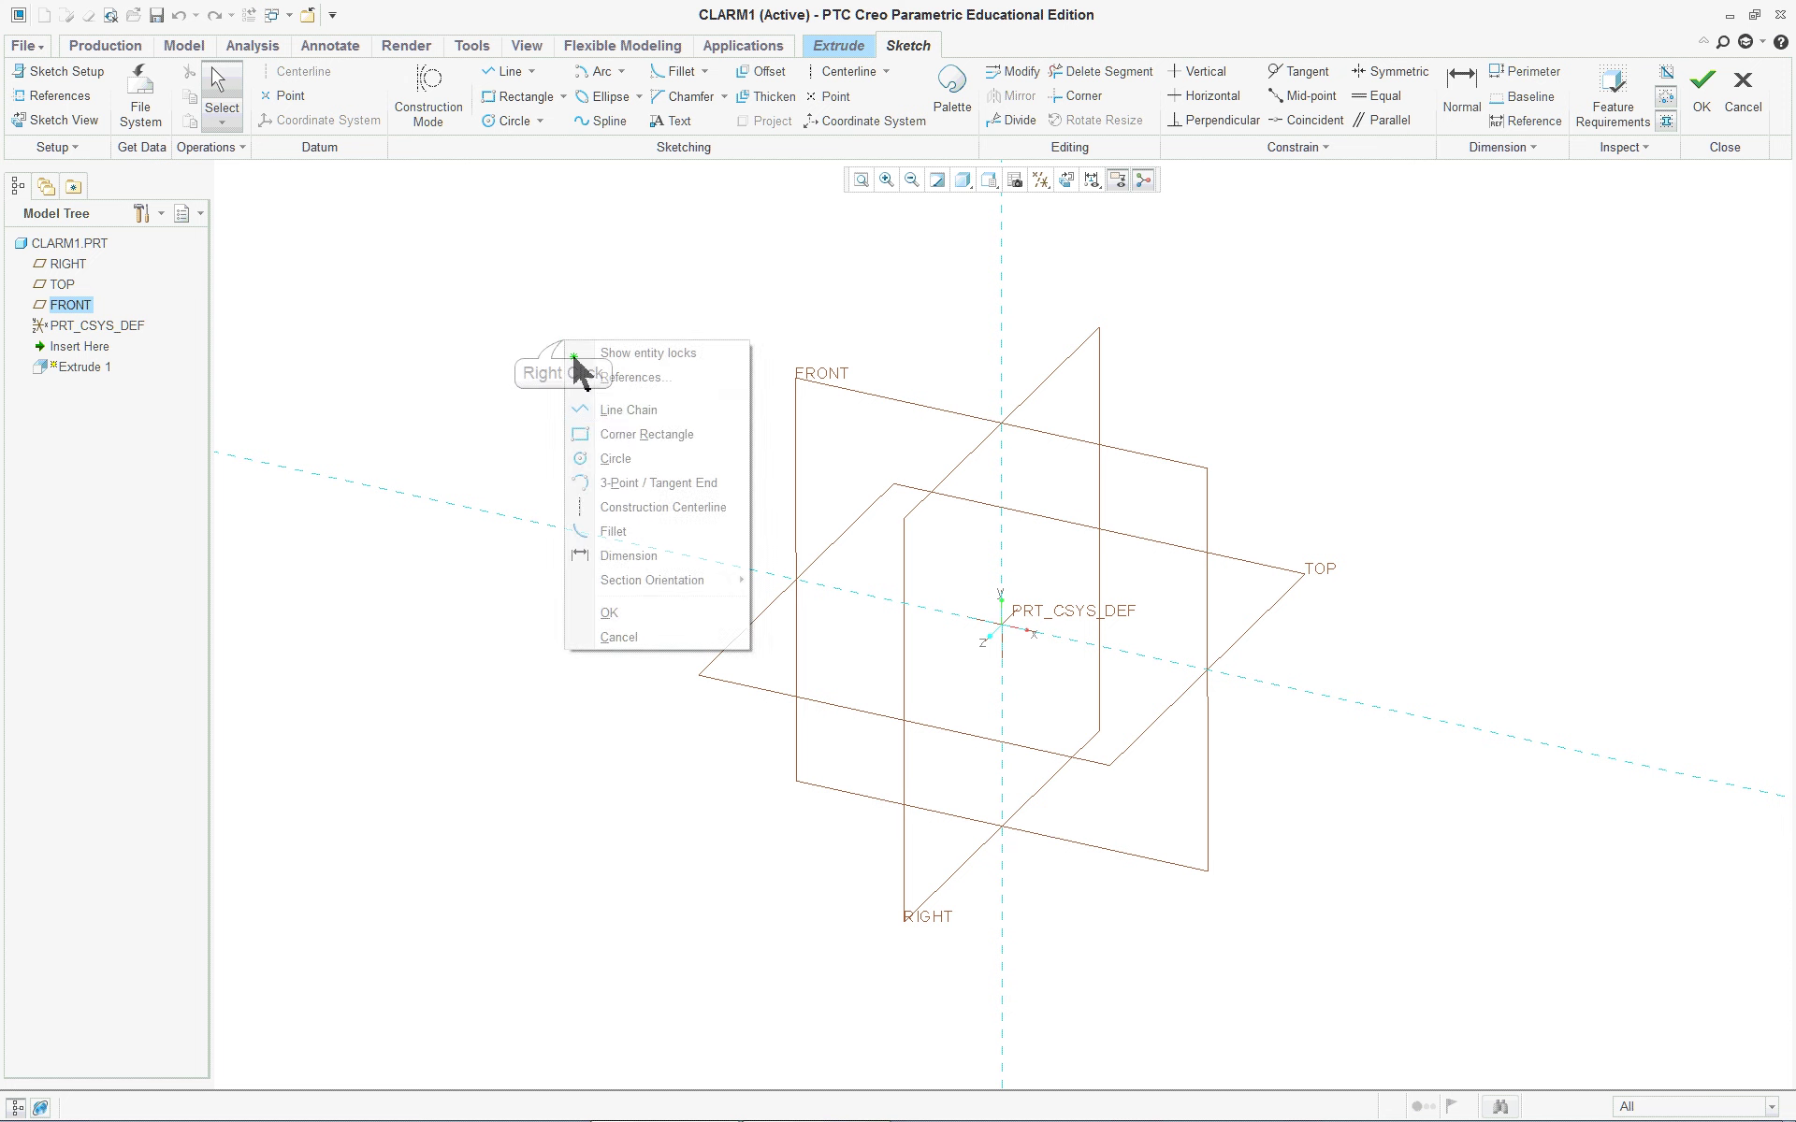
pyautogui.click(616, 458)
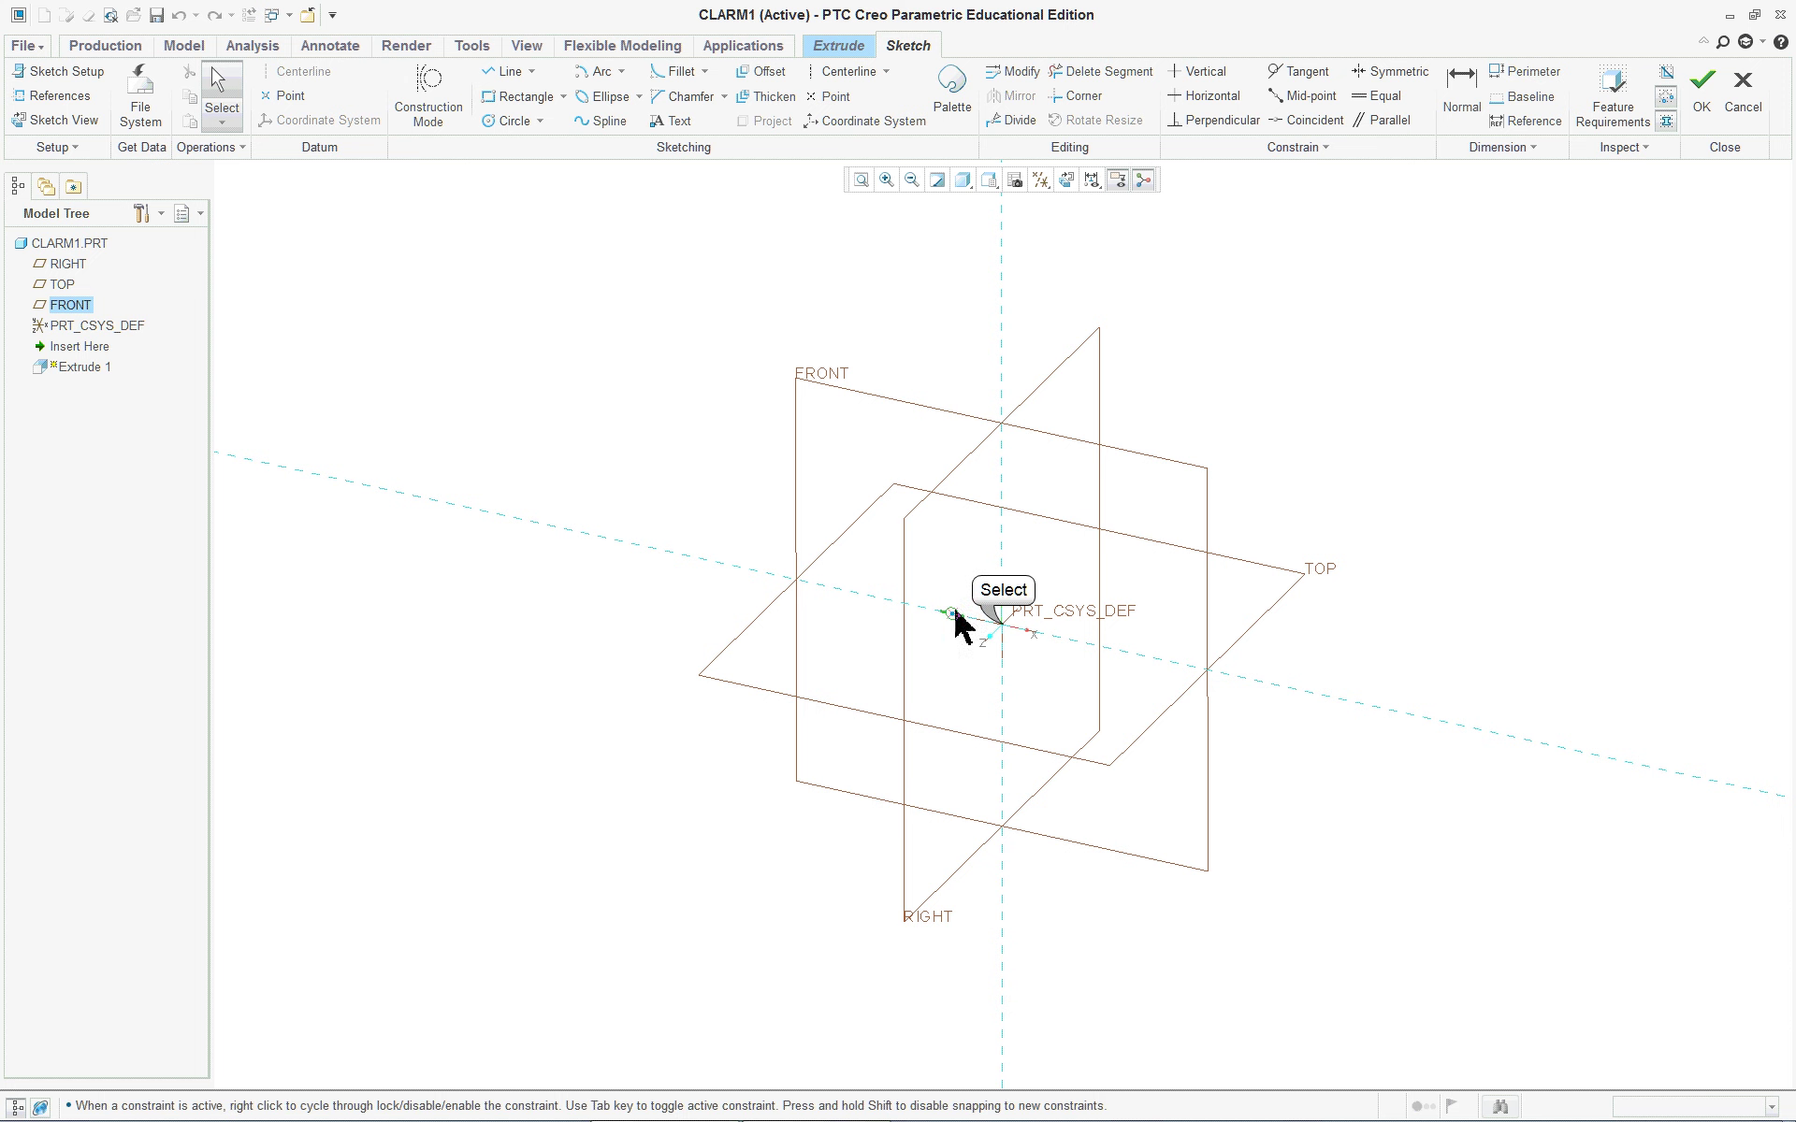
pyautogui.click(1001, 624)
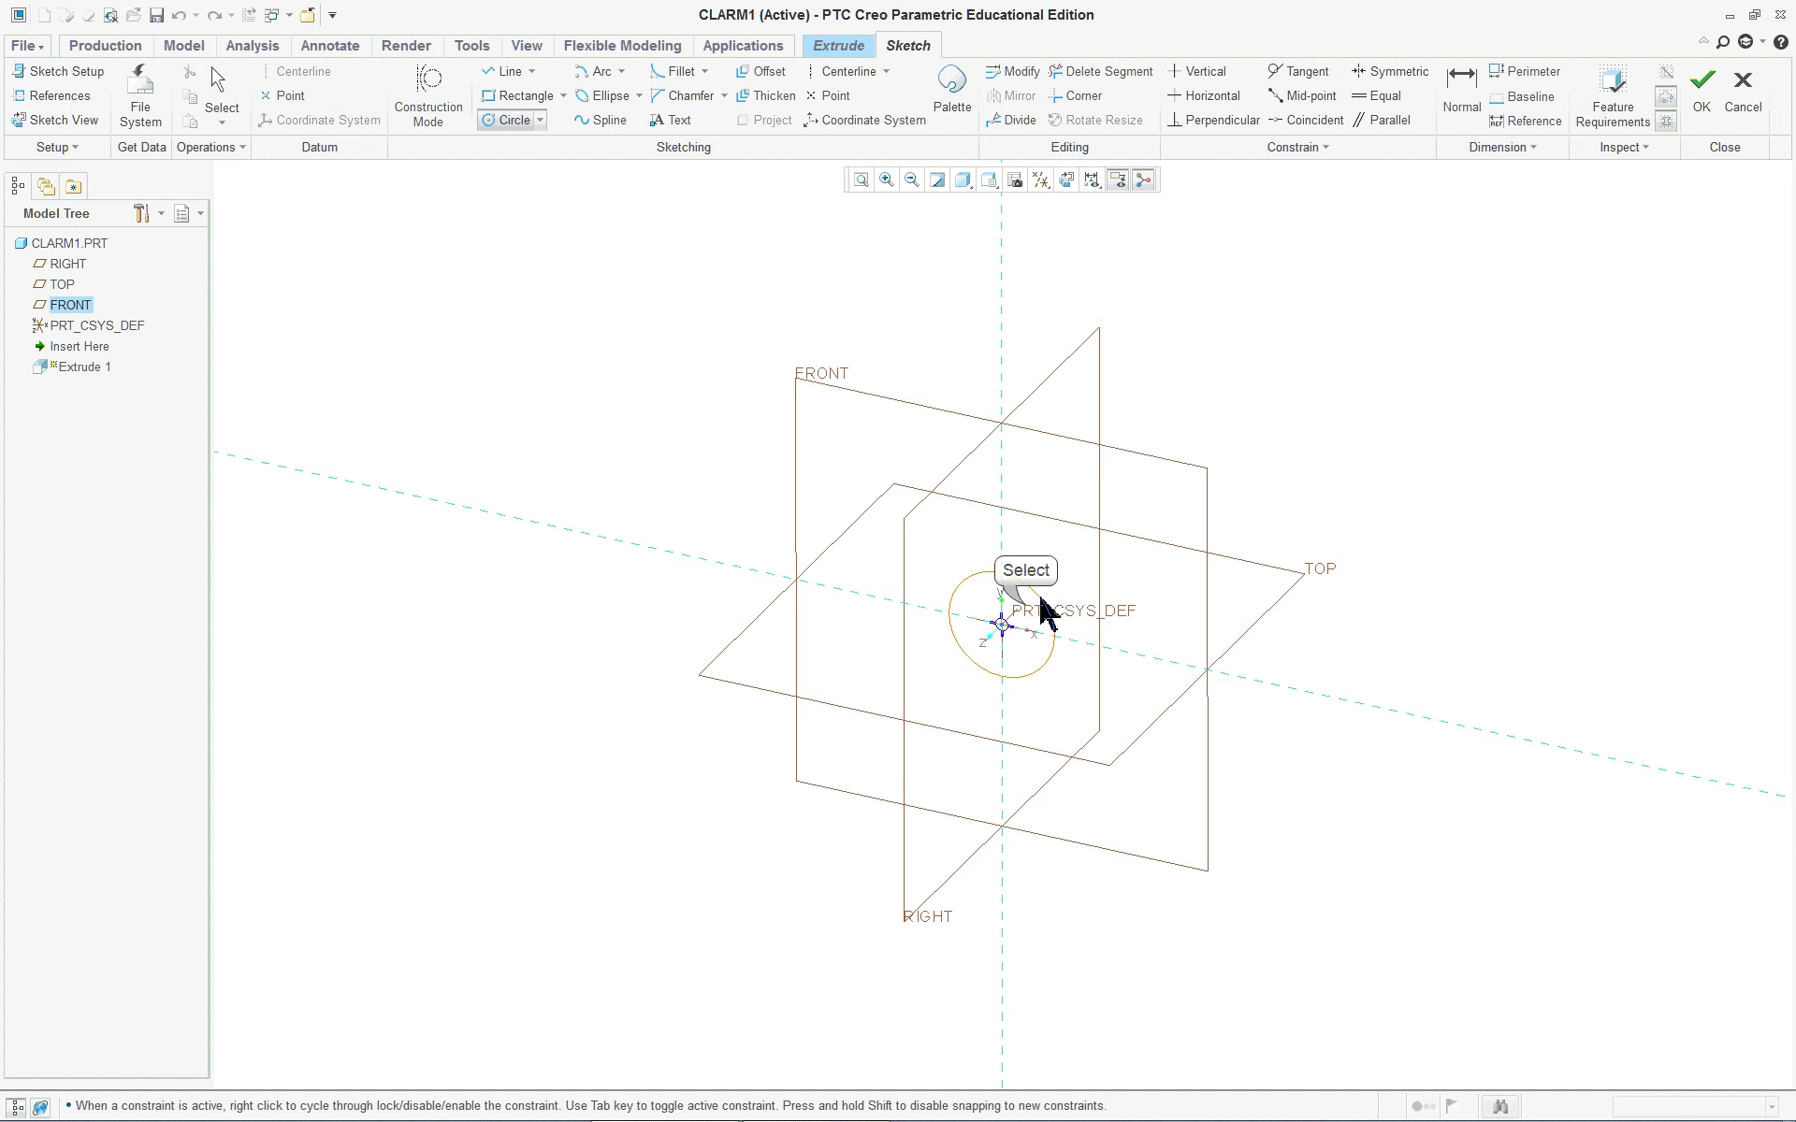
pyautogui.click(1032, 623)
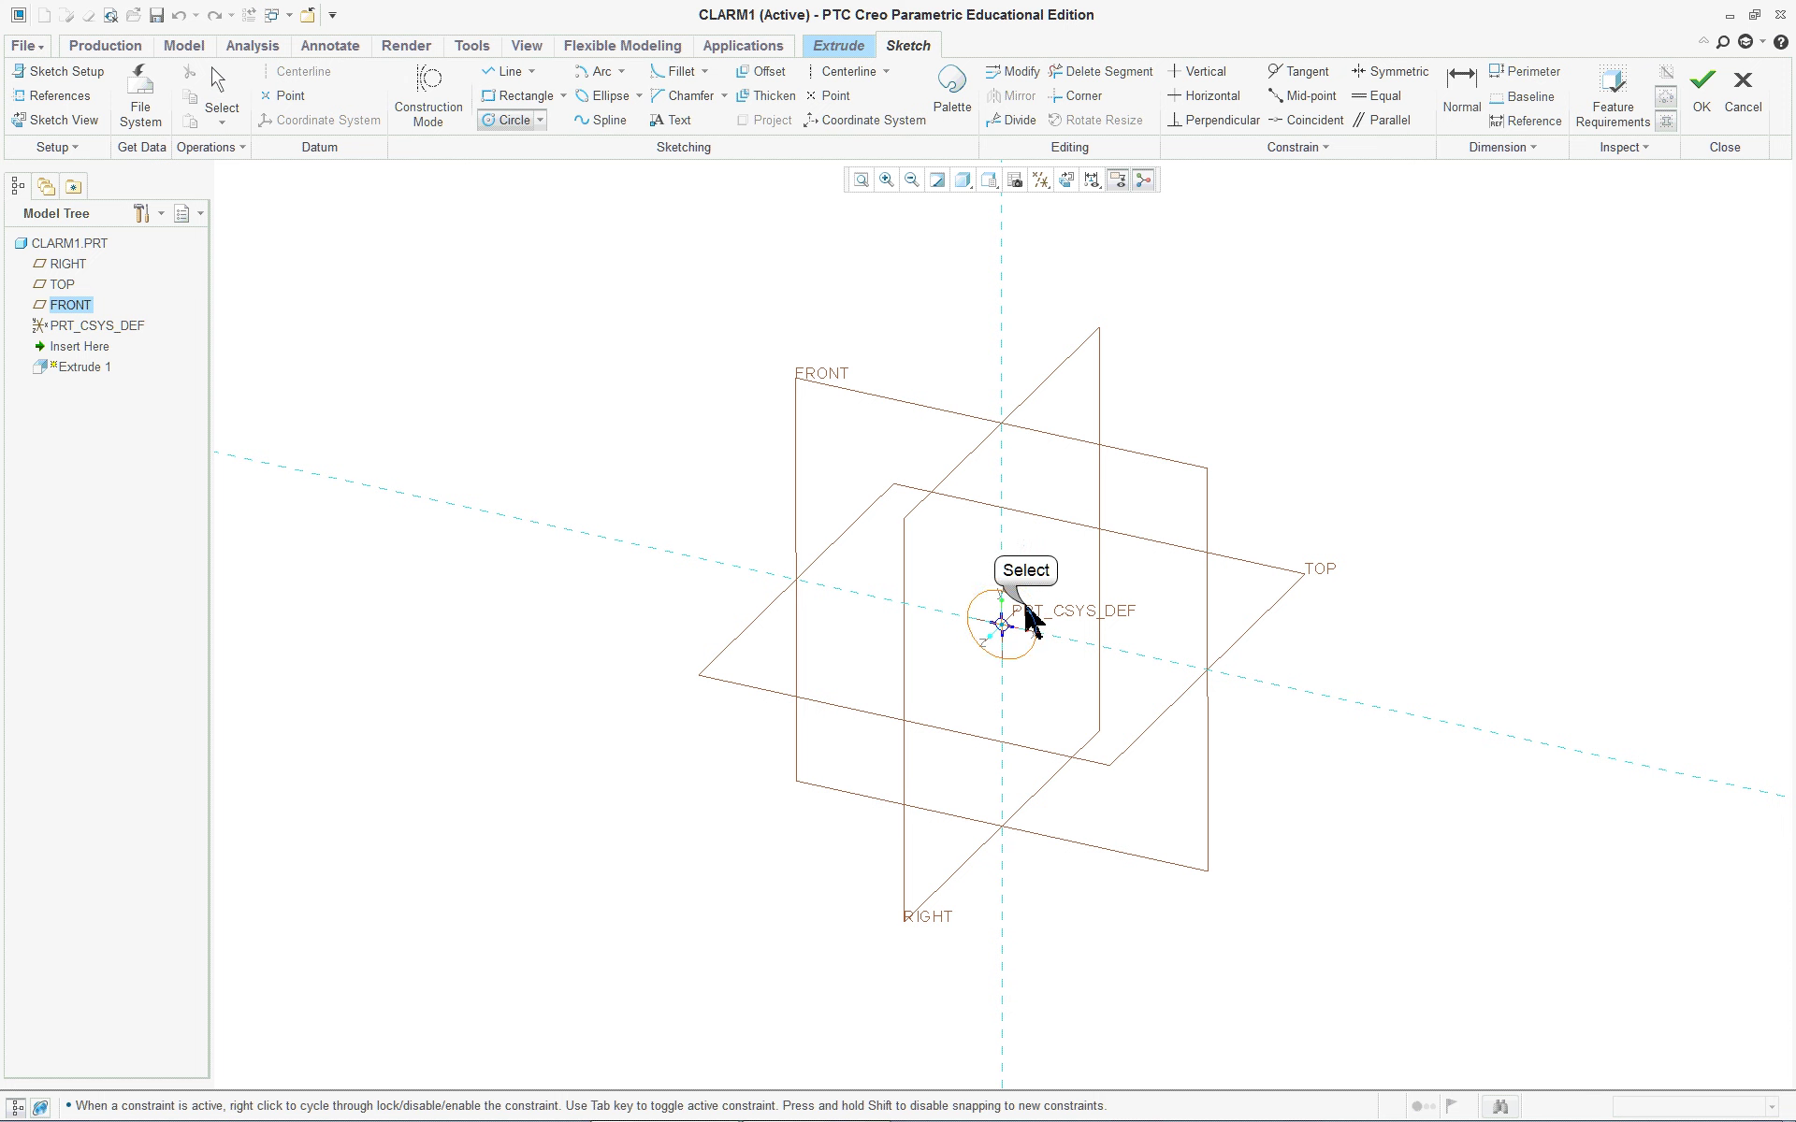
pyautogui.middleClick(1355, 476)
pyautogui.doubleClick(930, 589)
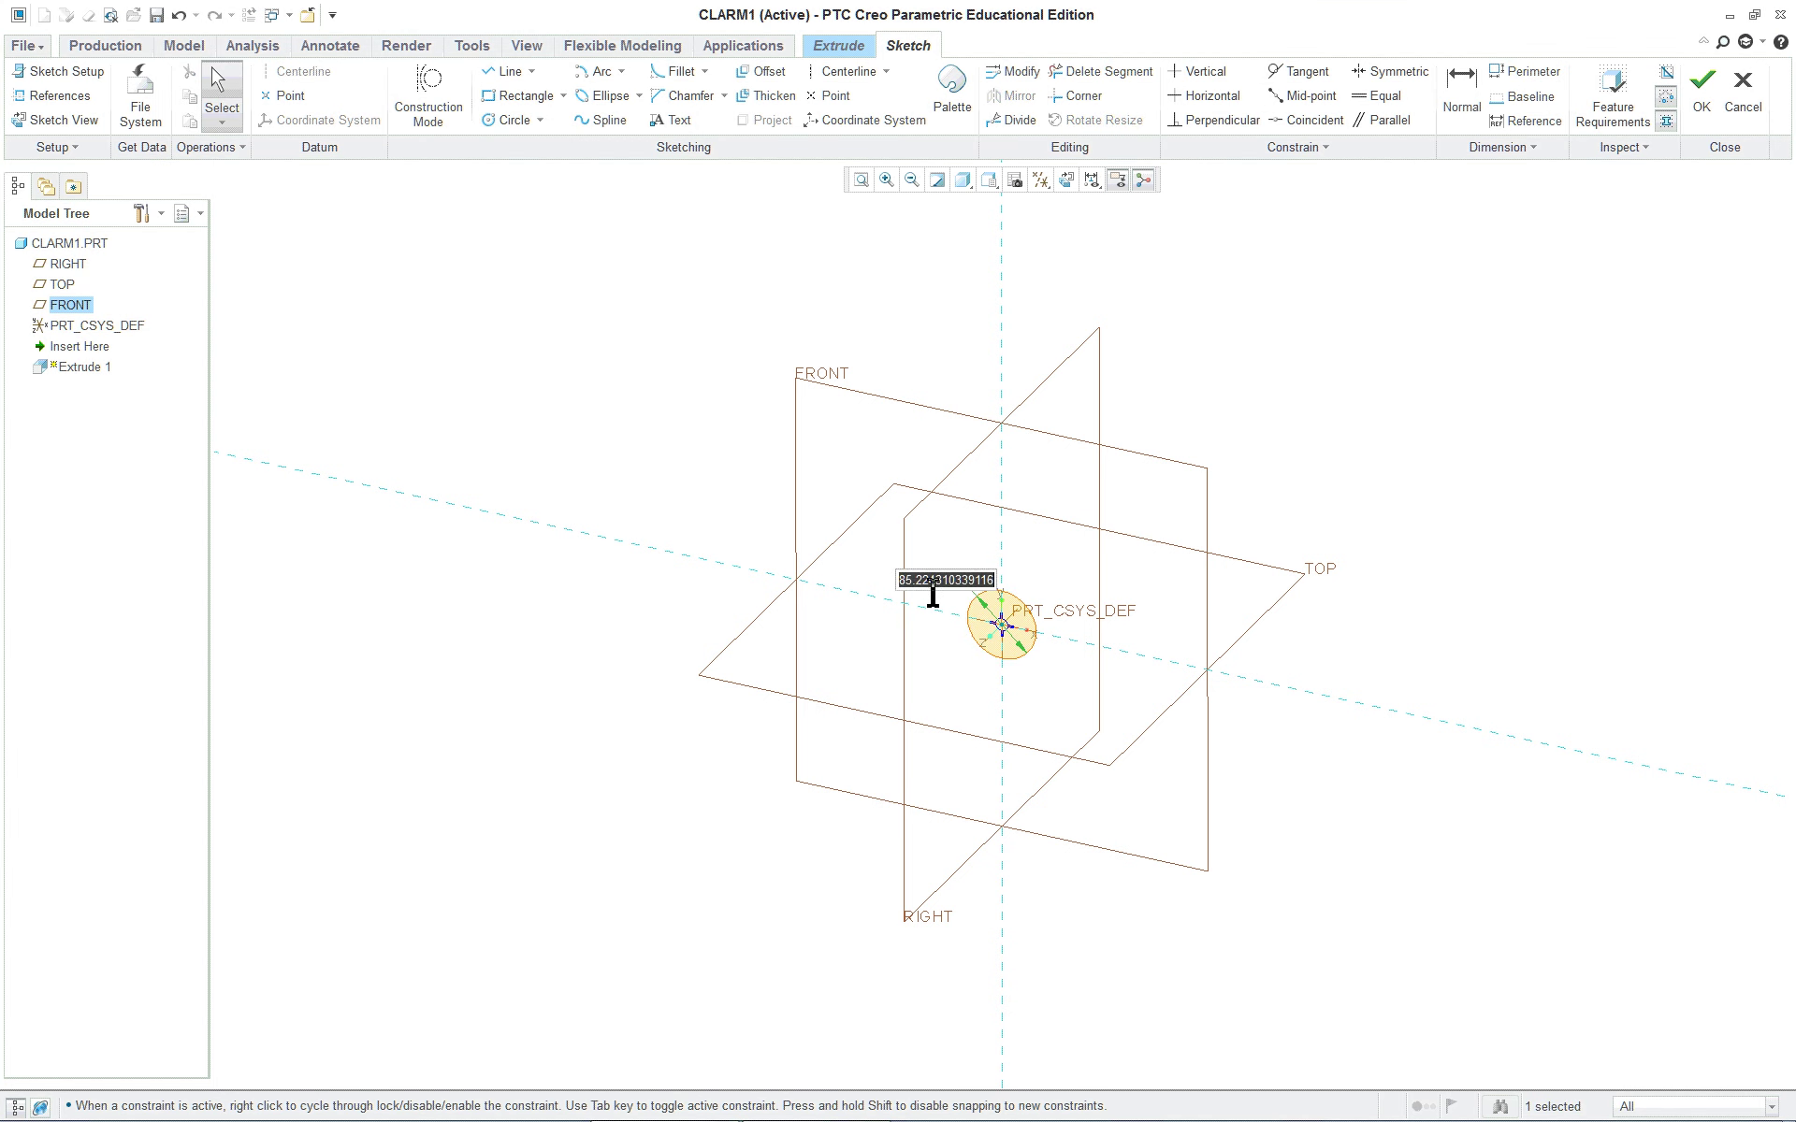
pyautogui.write('2')
pyautogui.press('Return')
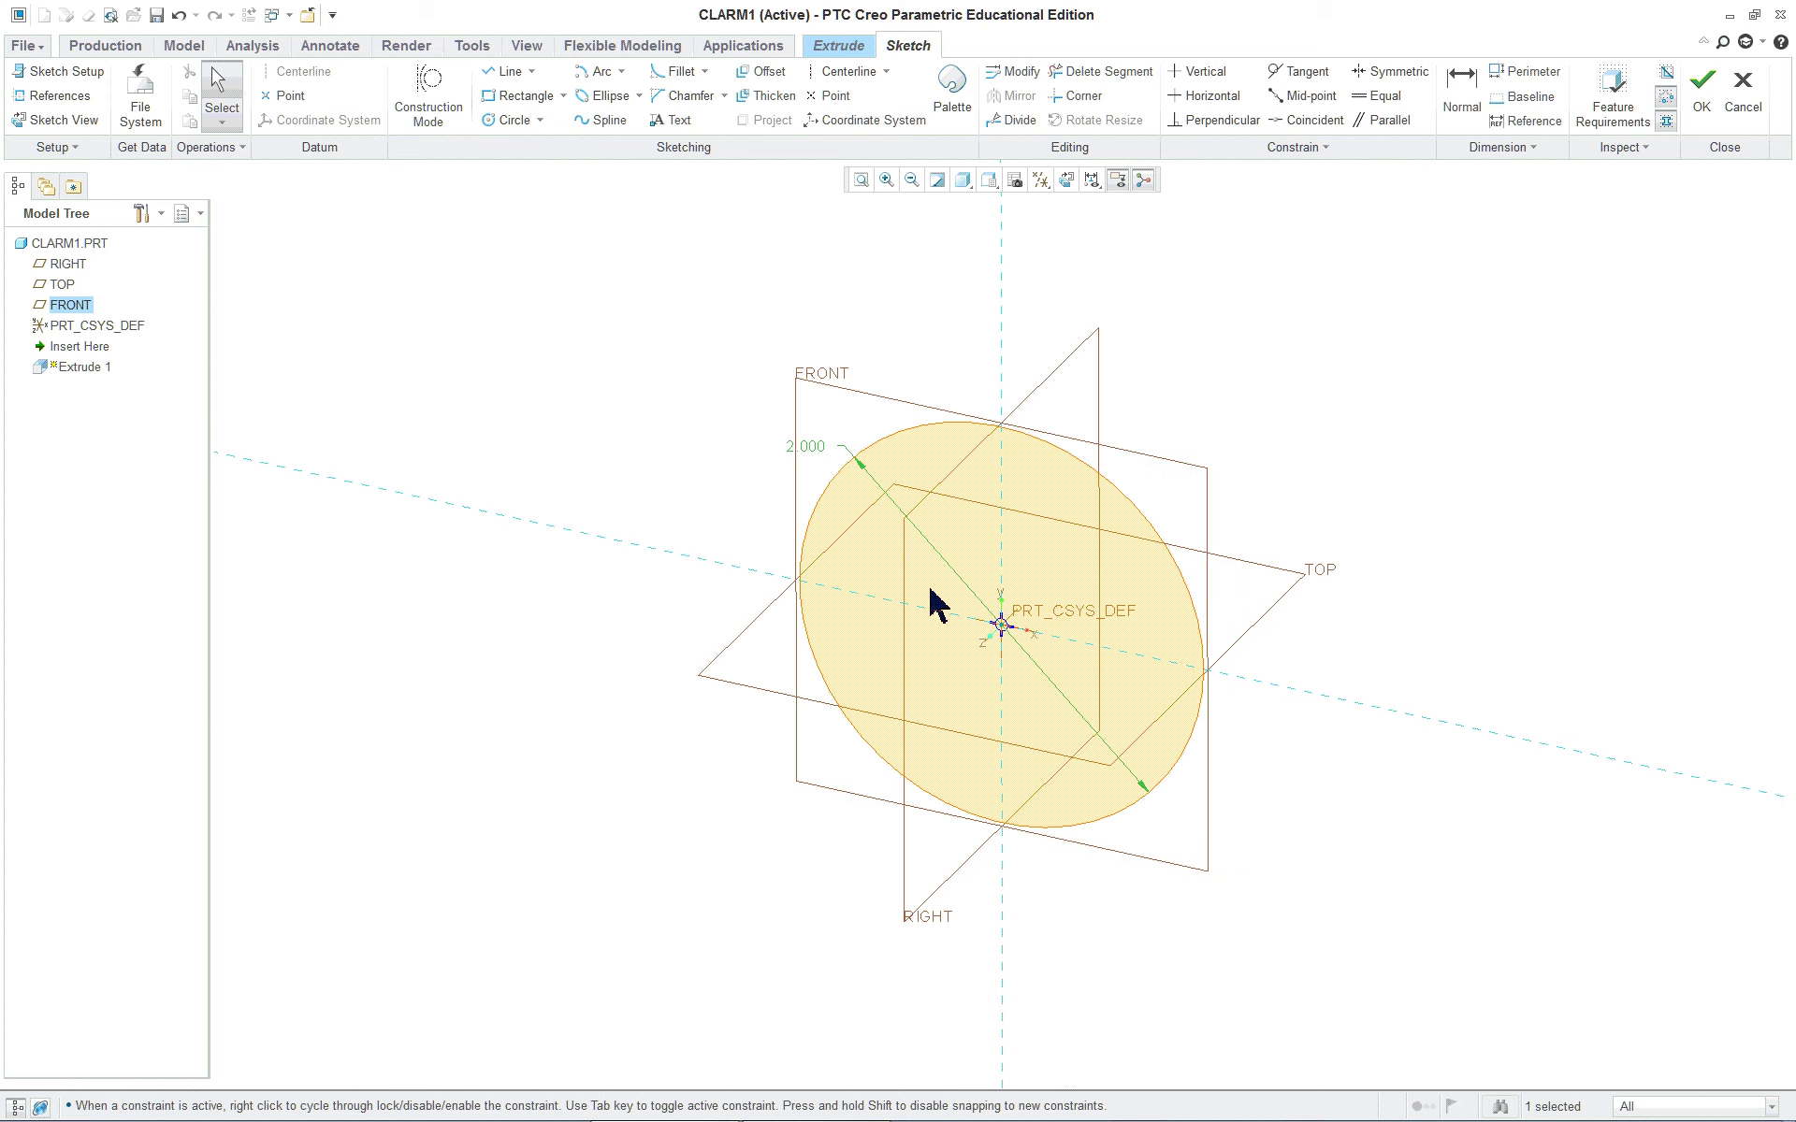
# Step: Finish the circle sketch and extrude it to a depth of 1.75
pyautogui.rightClick(1308, 521)
pyautogui.rightClick(1368, 374)
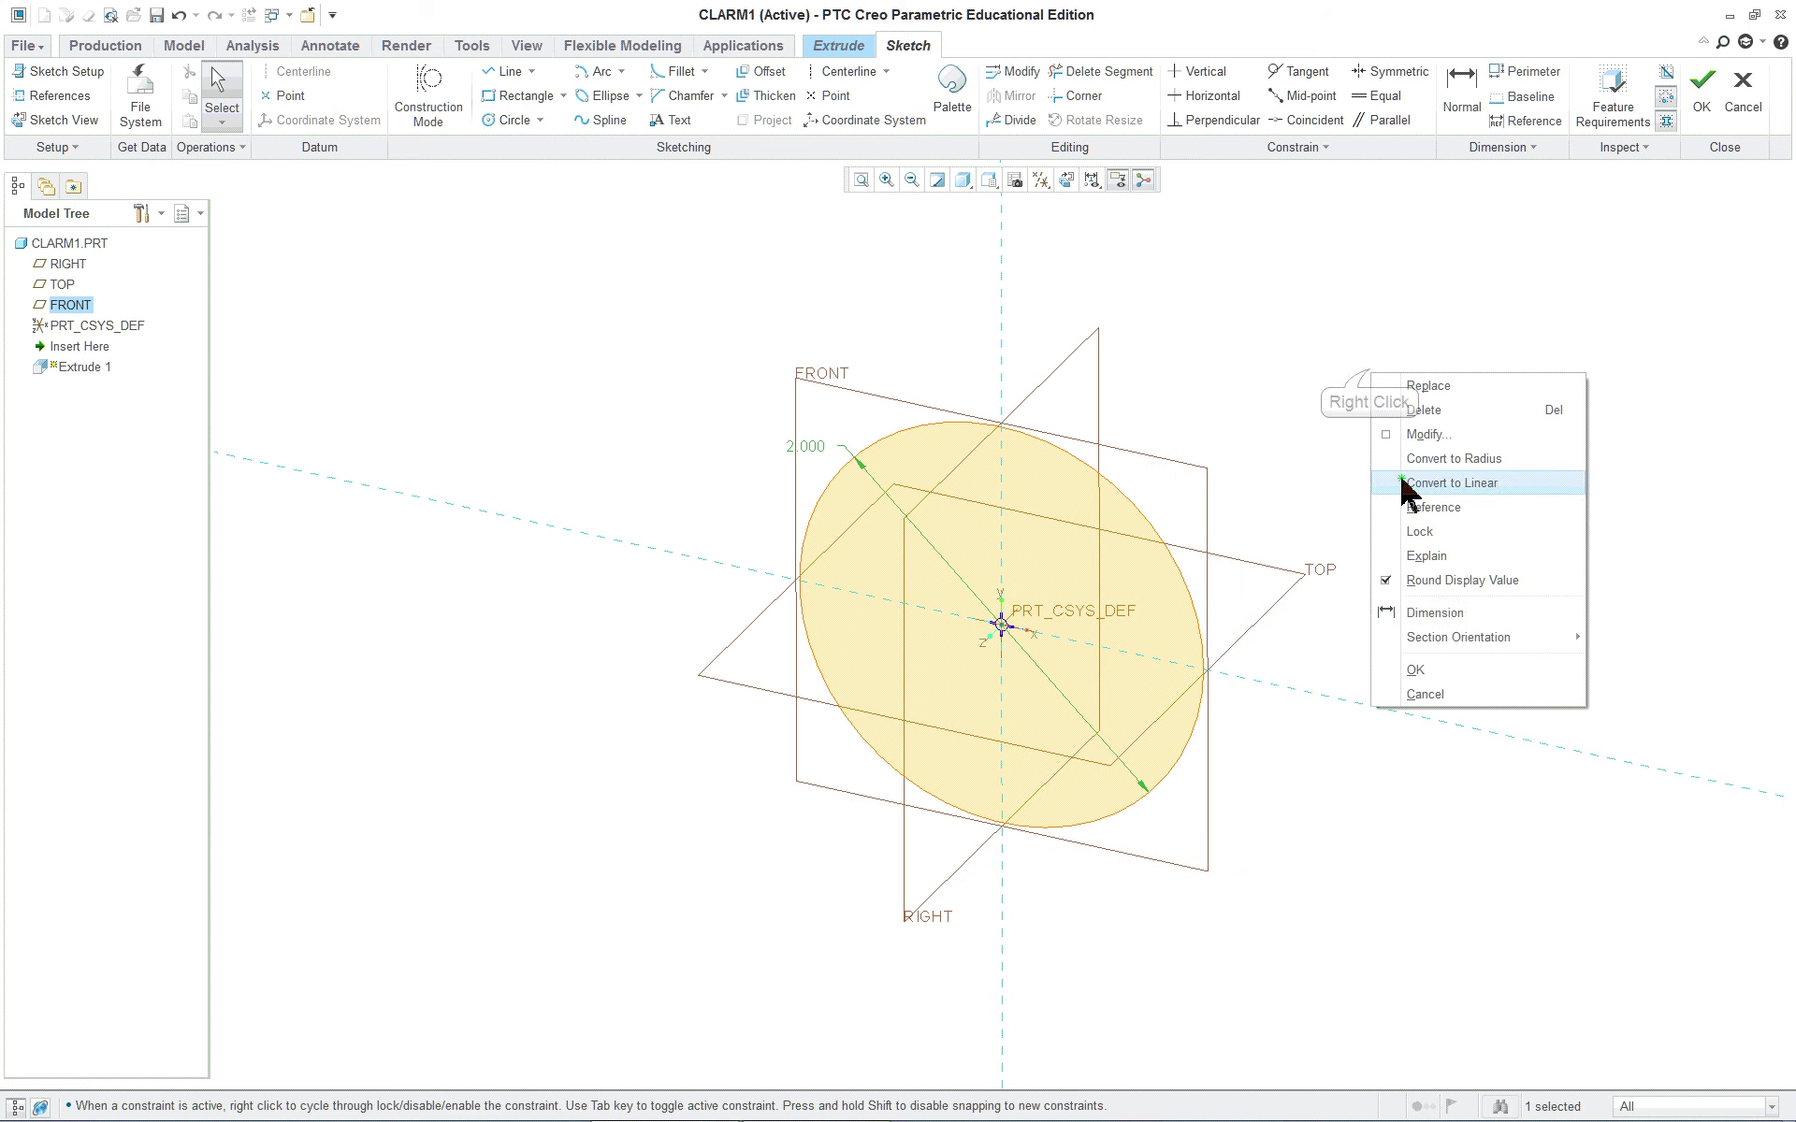
pyautogui.click(1450, 675)
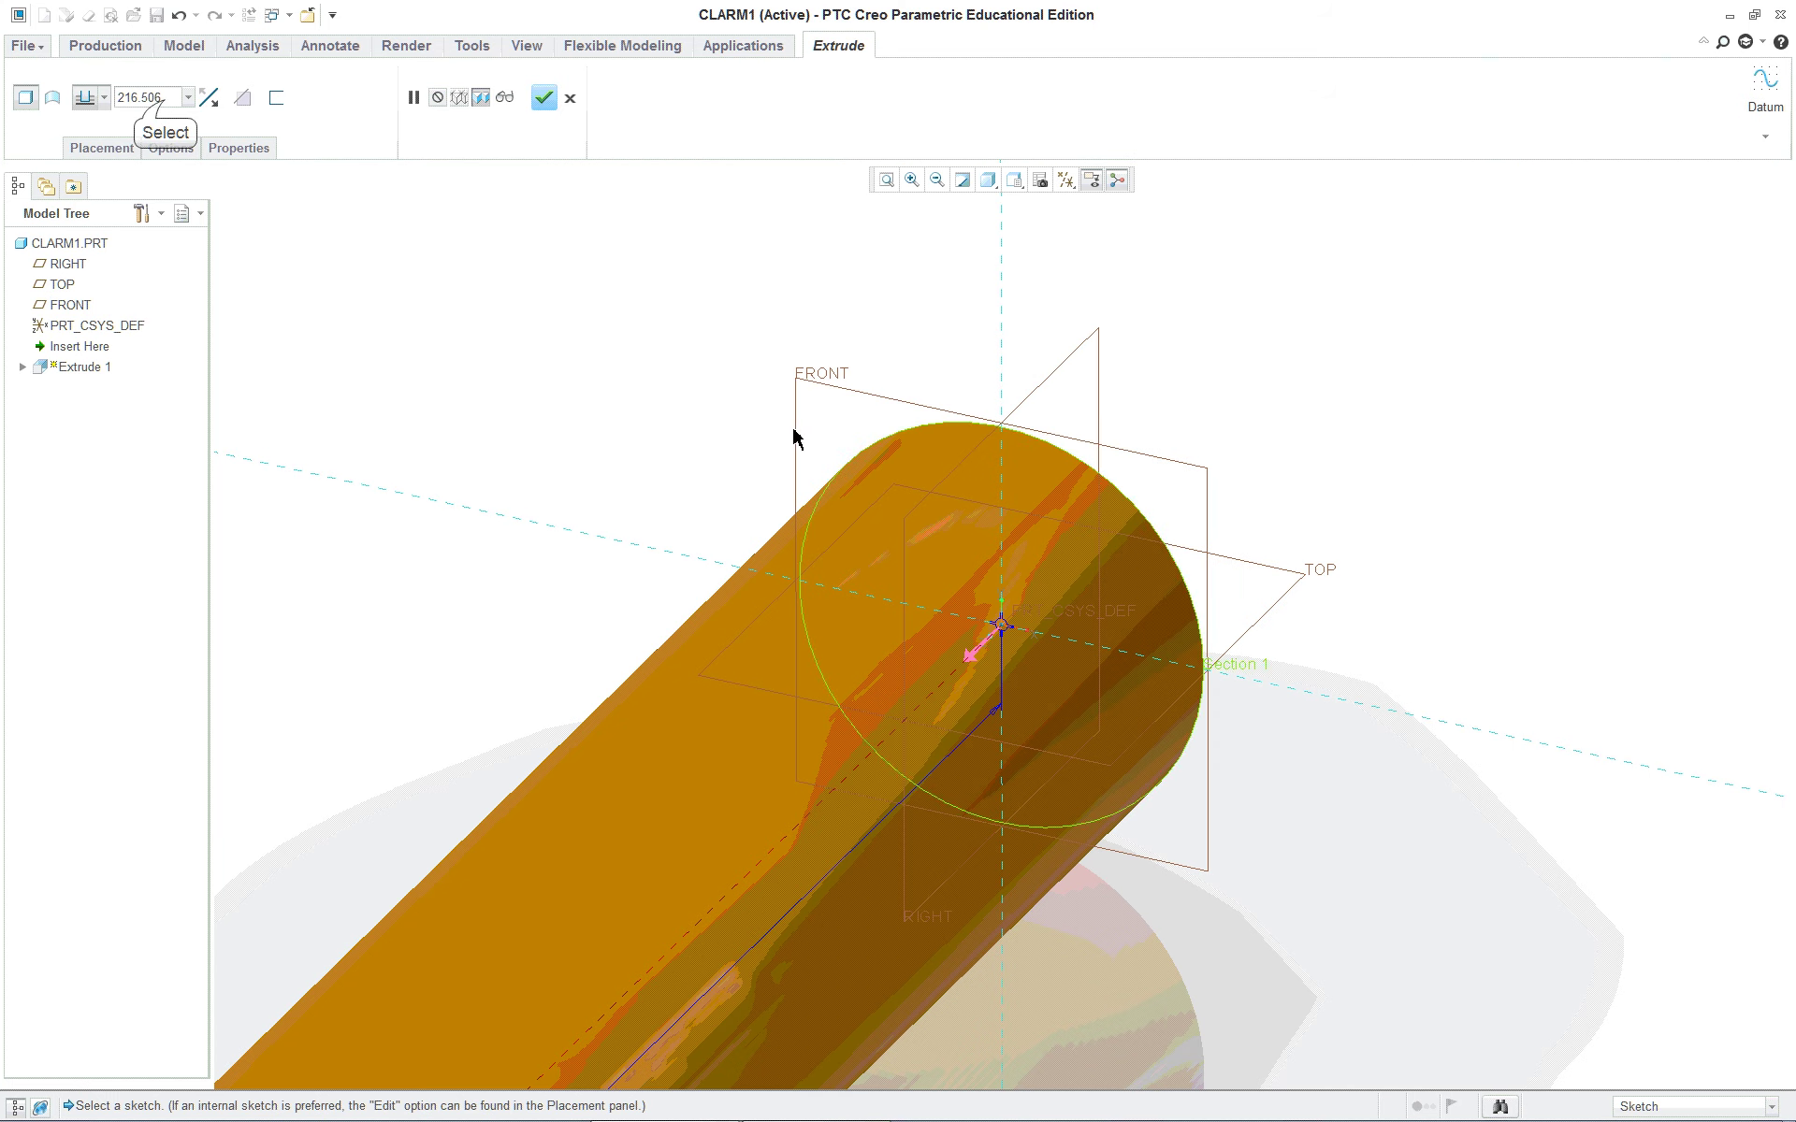
pyautogui.doubleClick(150, 99)
pyautogui.write('1.75')
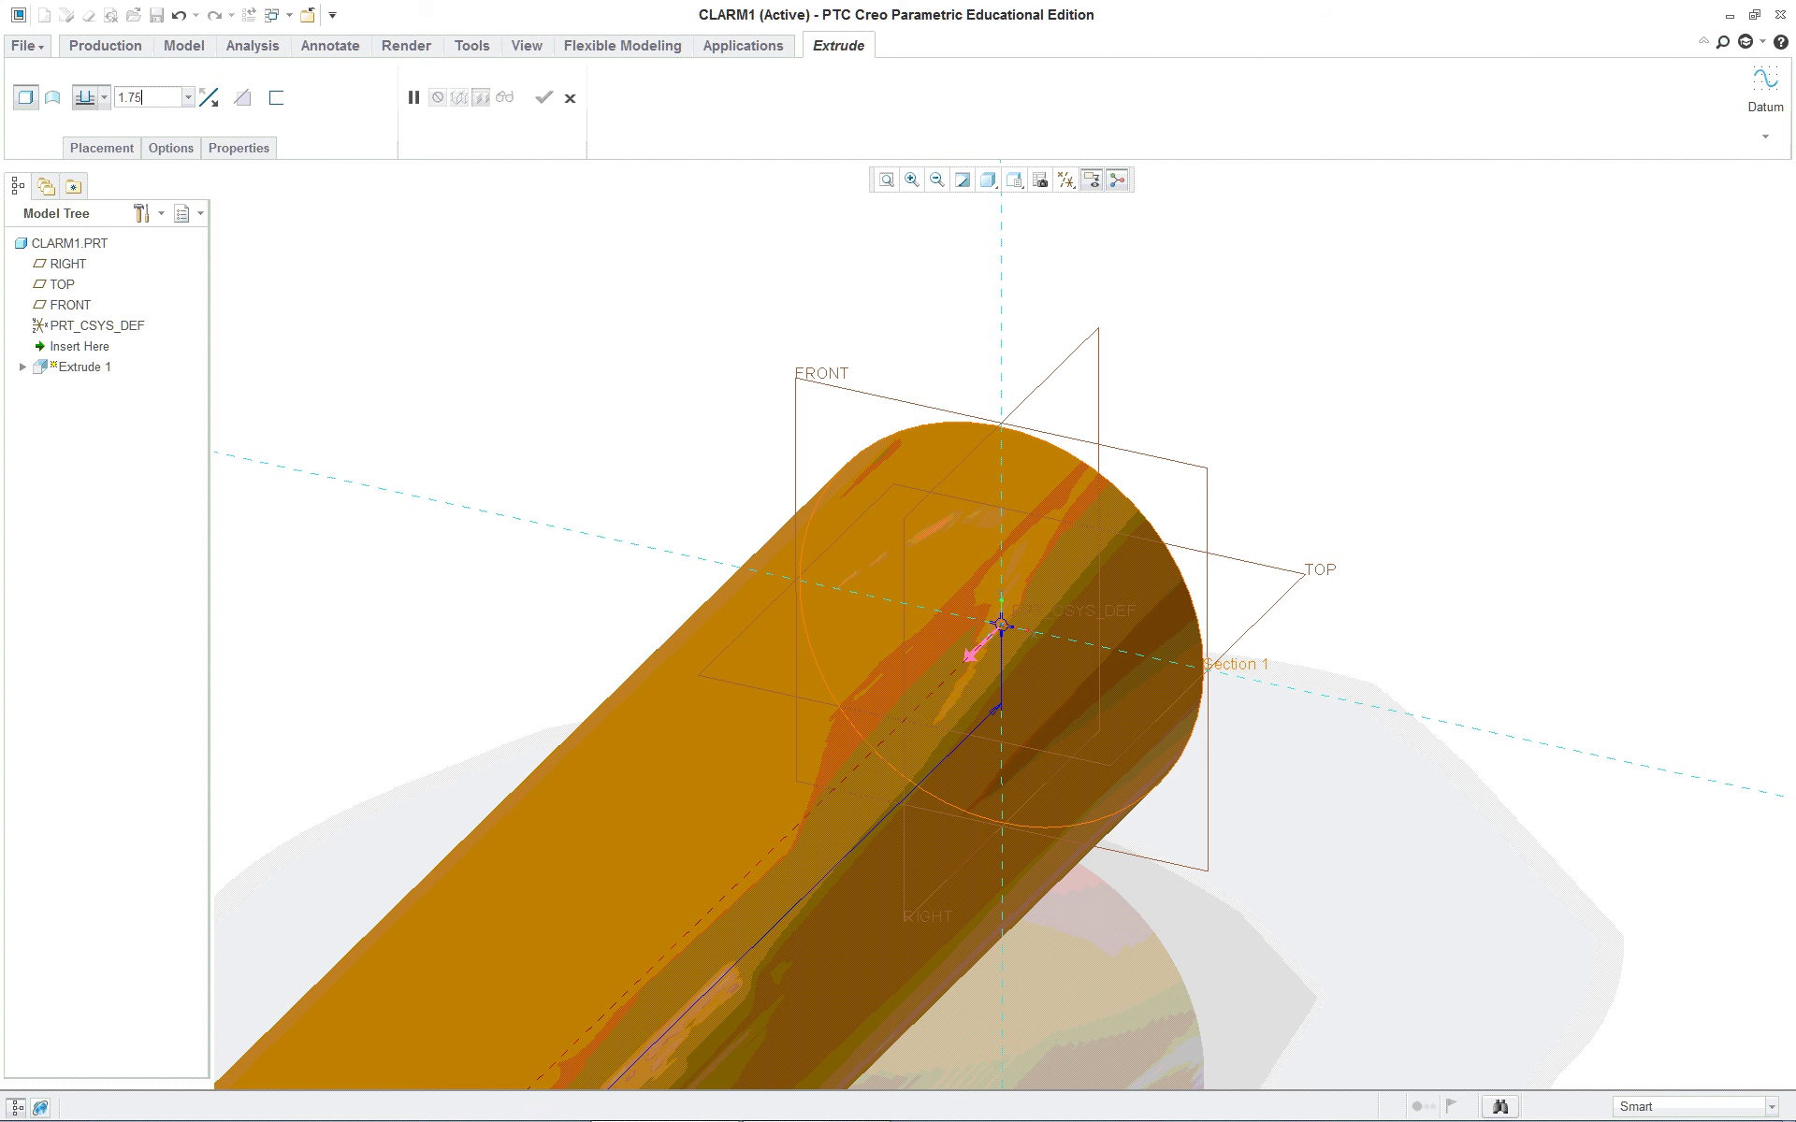
pyautogui.press('Return')
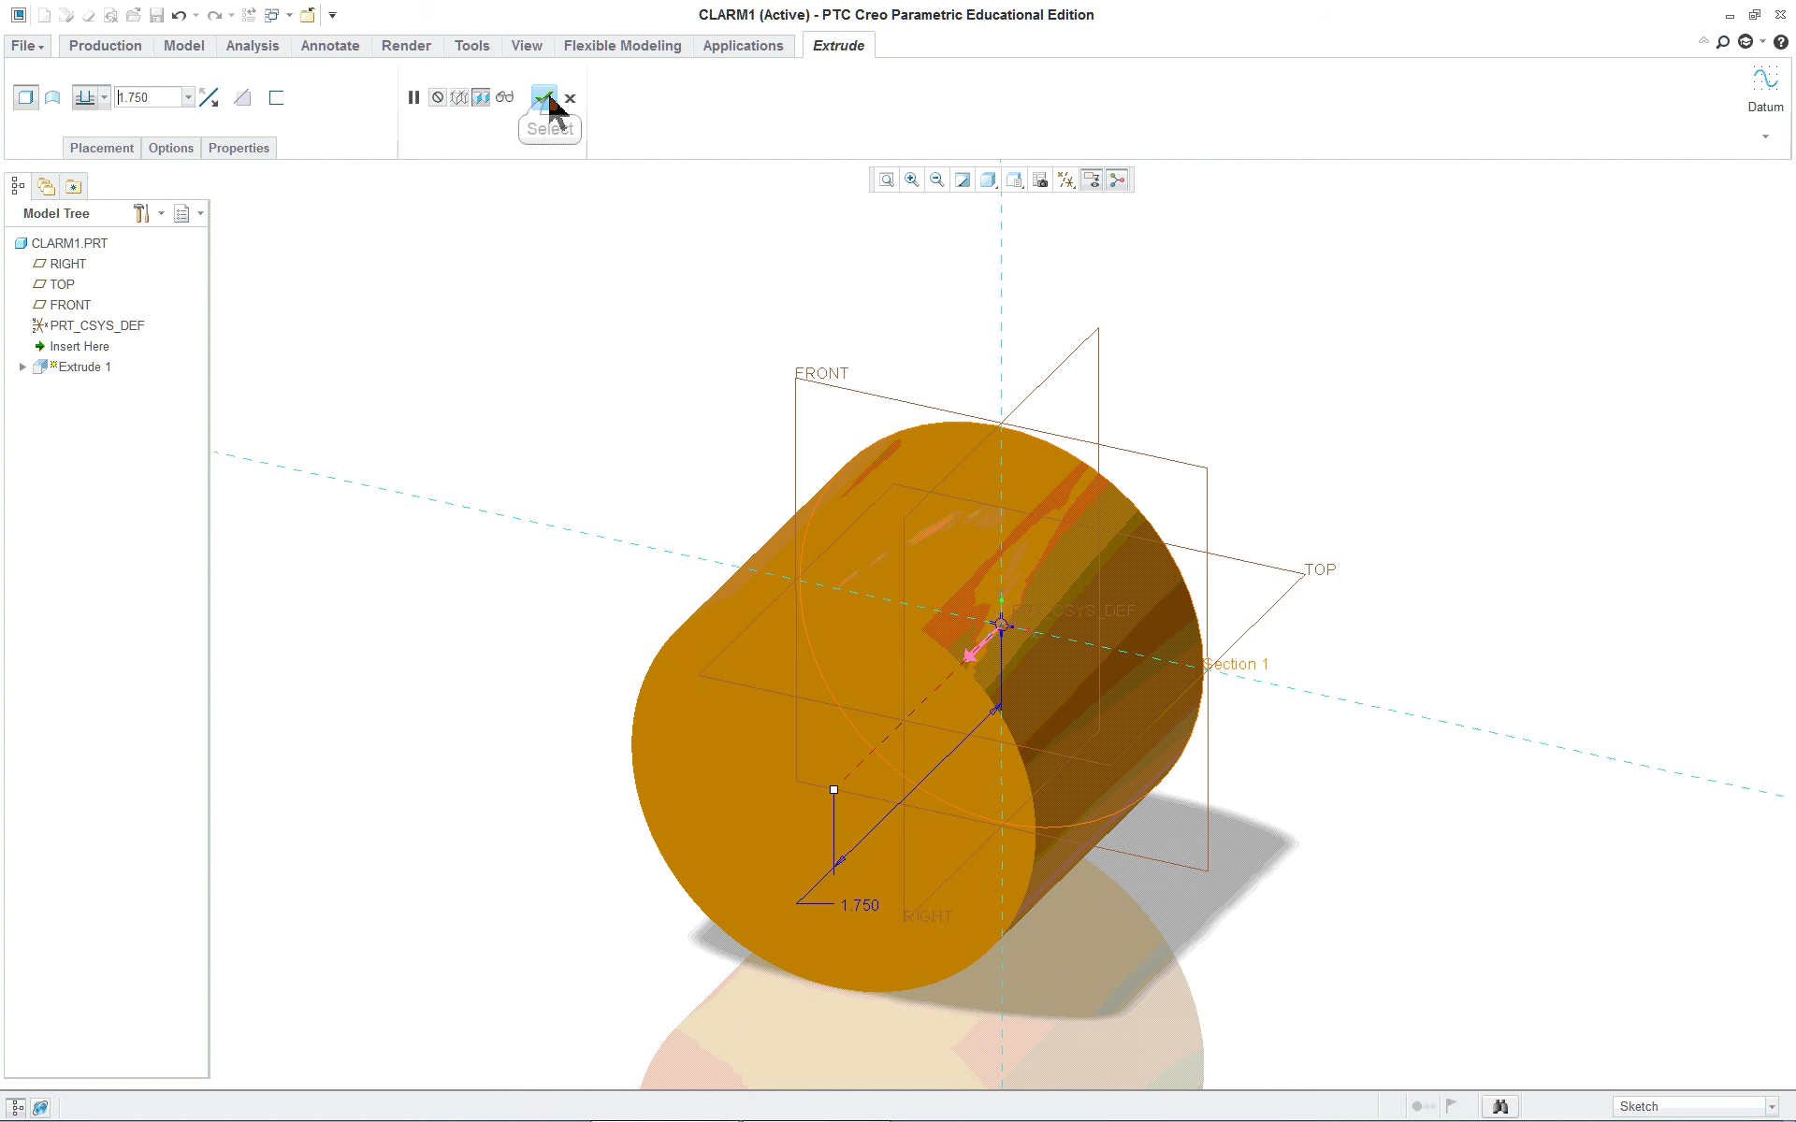
pyautogui.click(545, 99)
# Step: Switch to the Lesson 7 PDF, examine the dimensions in the clamp arm workpiece drawing, and return to Creo Parametric
pyautogui.hotkey('alt', 'Tab')
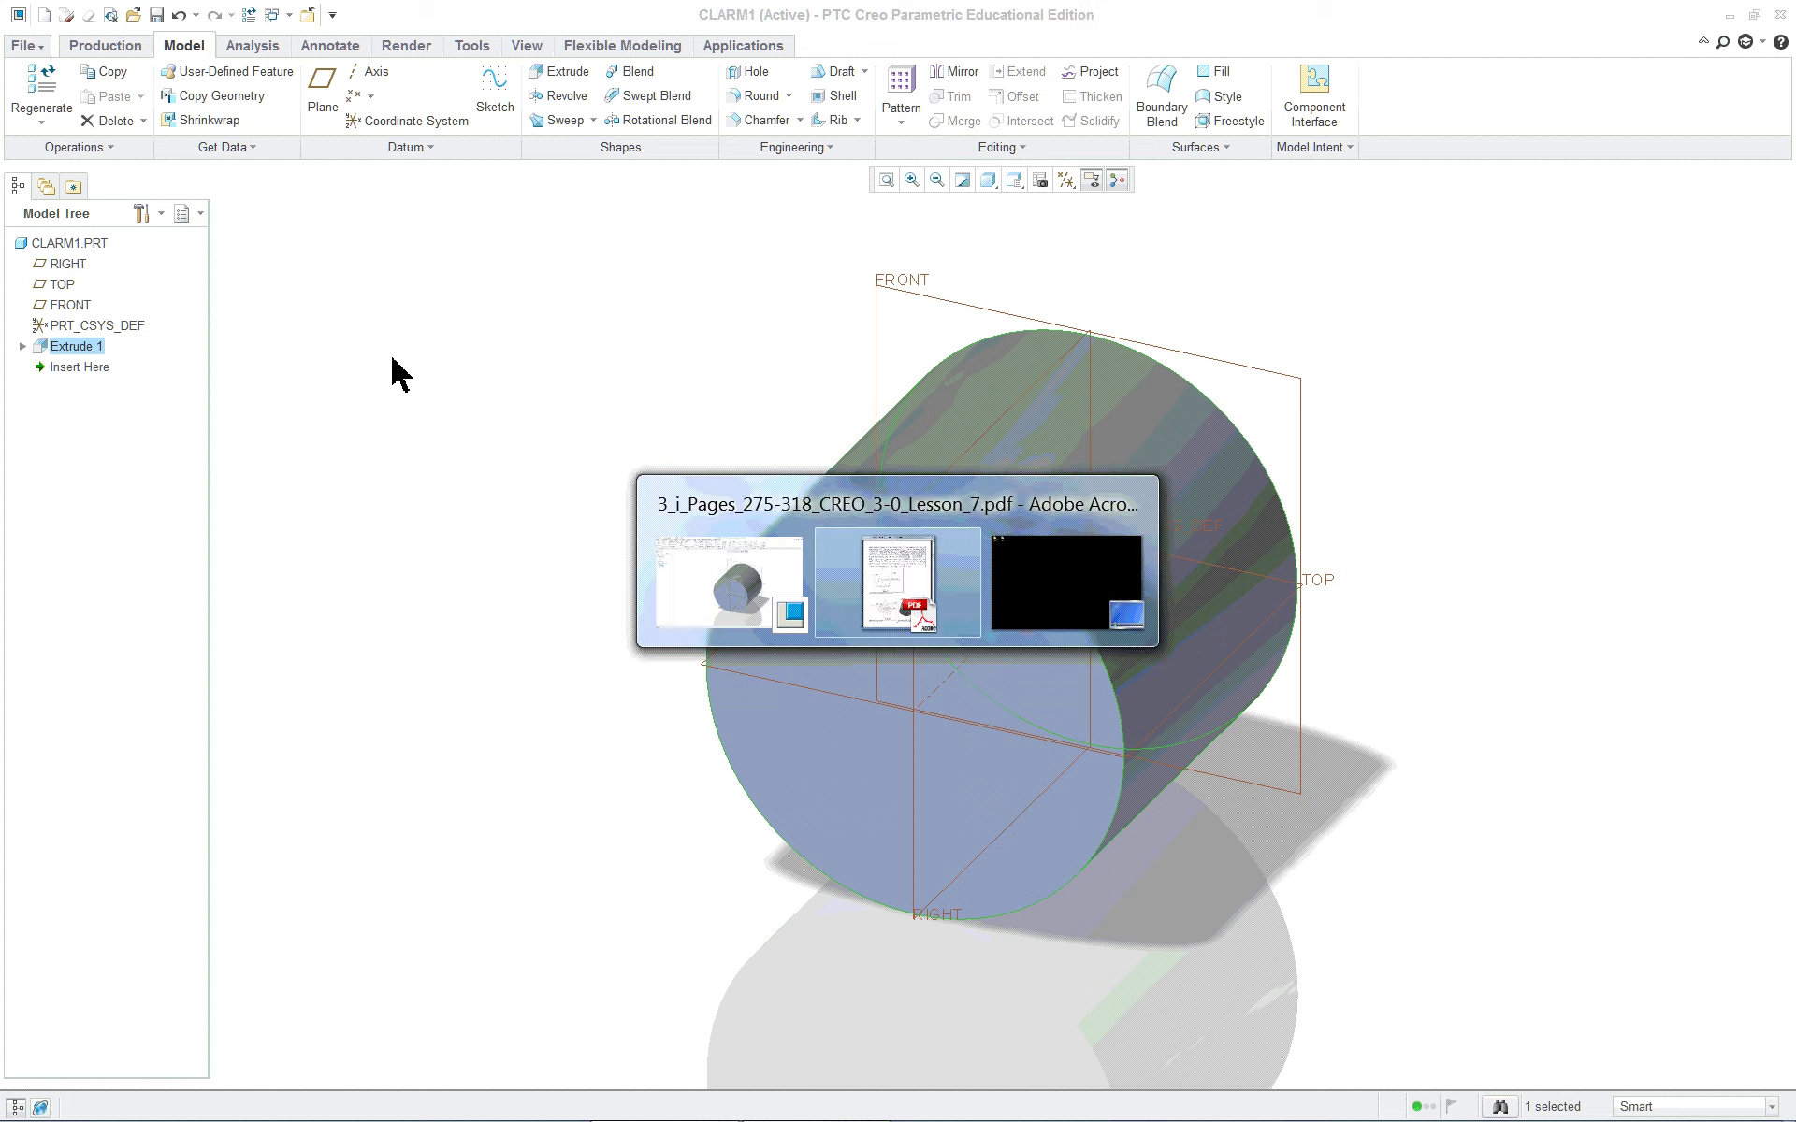
pyautogui.scroll(6, 1382, 706)
pyautogui.scroll(5, 1382, 707)
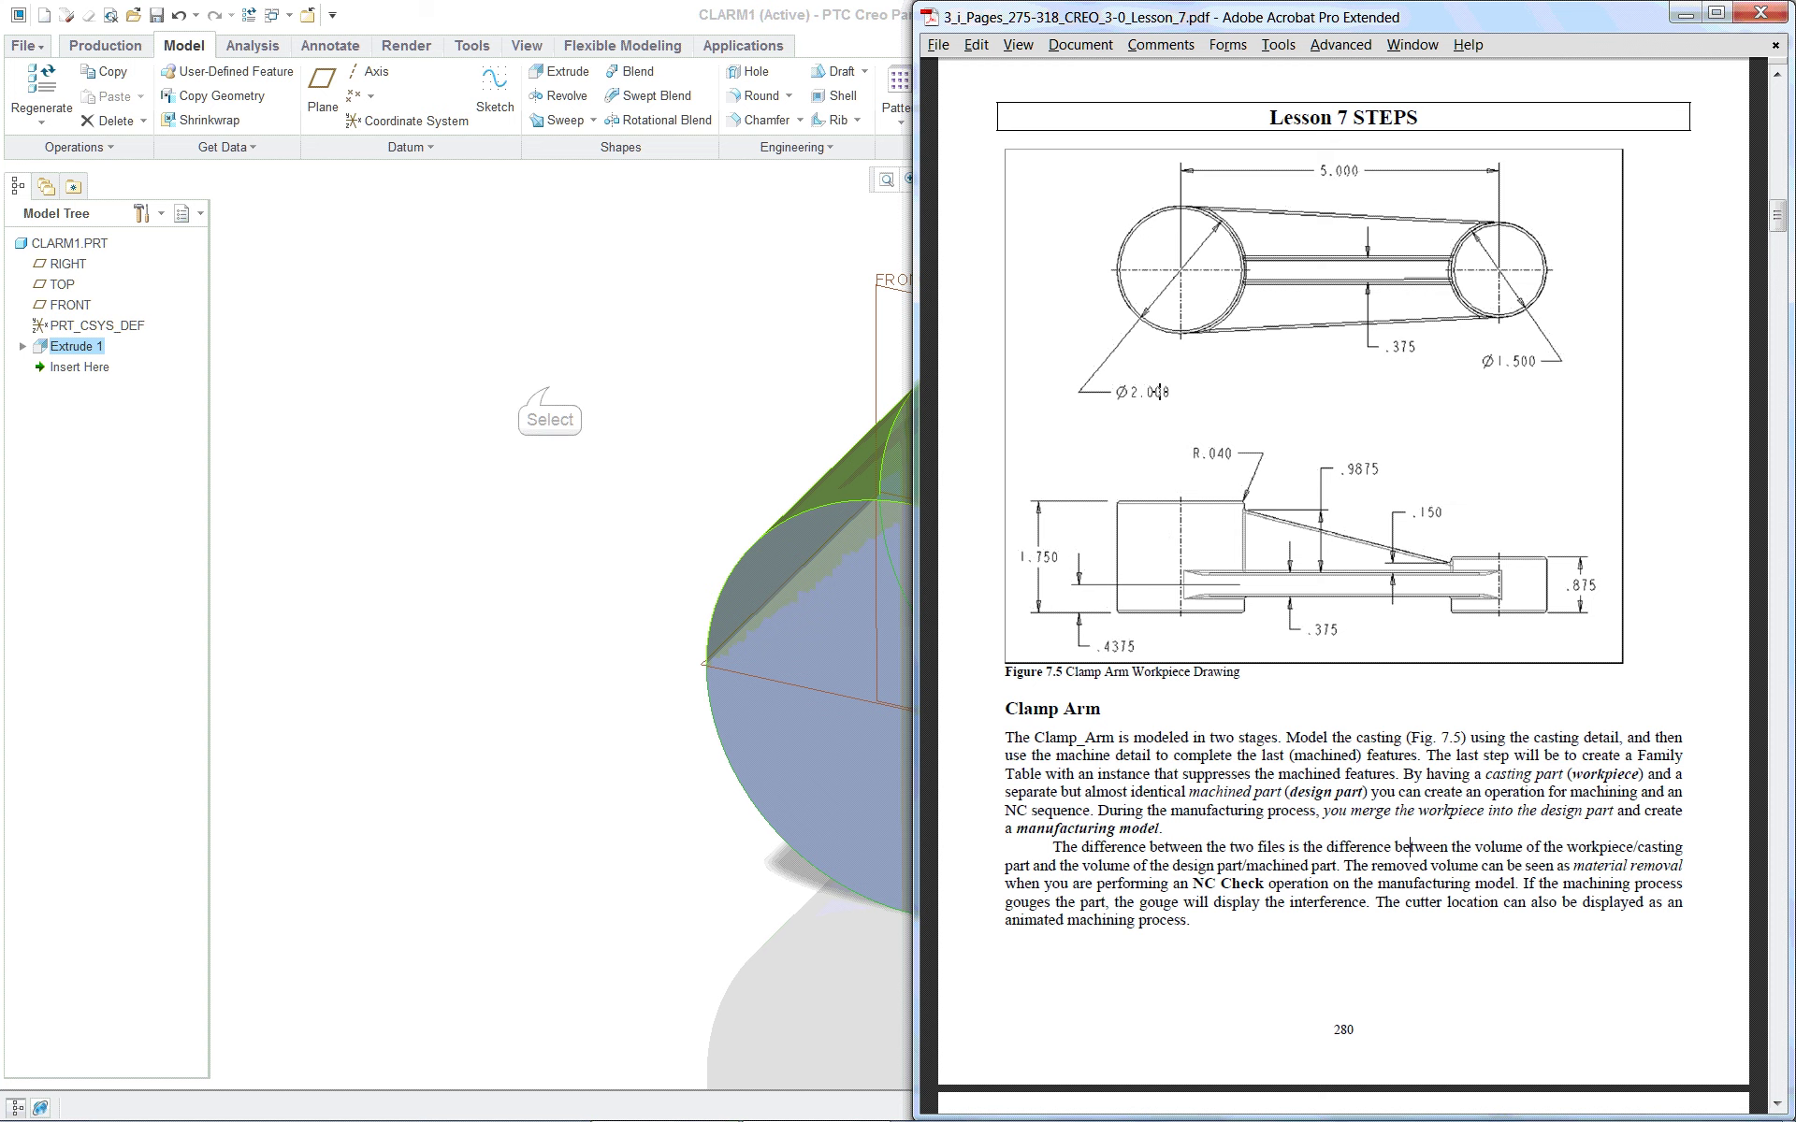
pyautogui.click(550, 393)
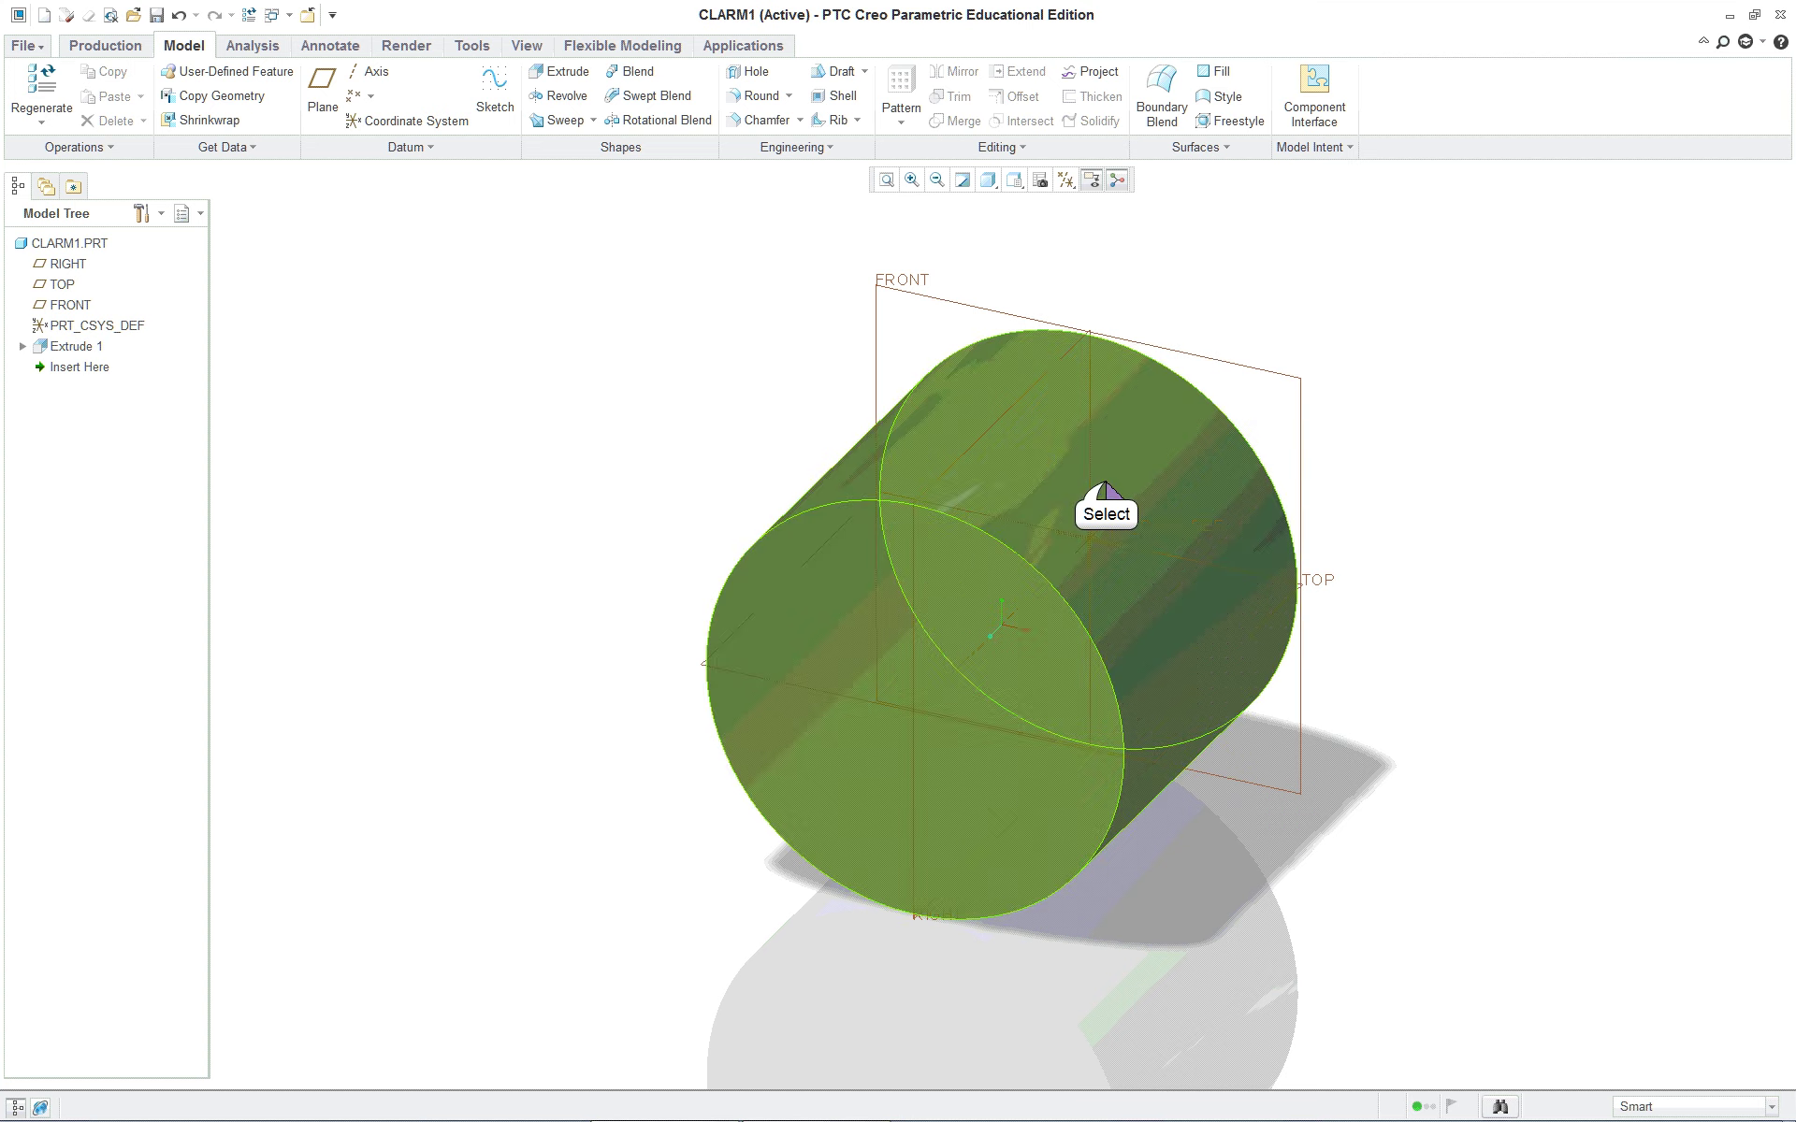
# Step: Copy the extruded cylinder and use Paste Special as a non-dependent copy with move/rotate transformations applied
pyautogui.click(940, 430)
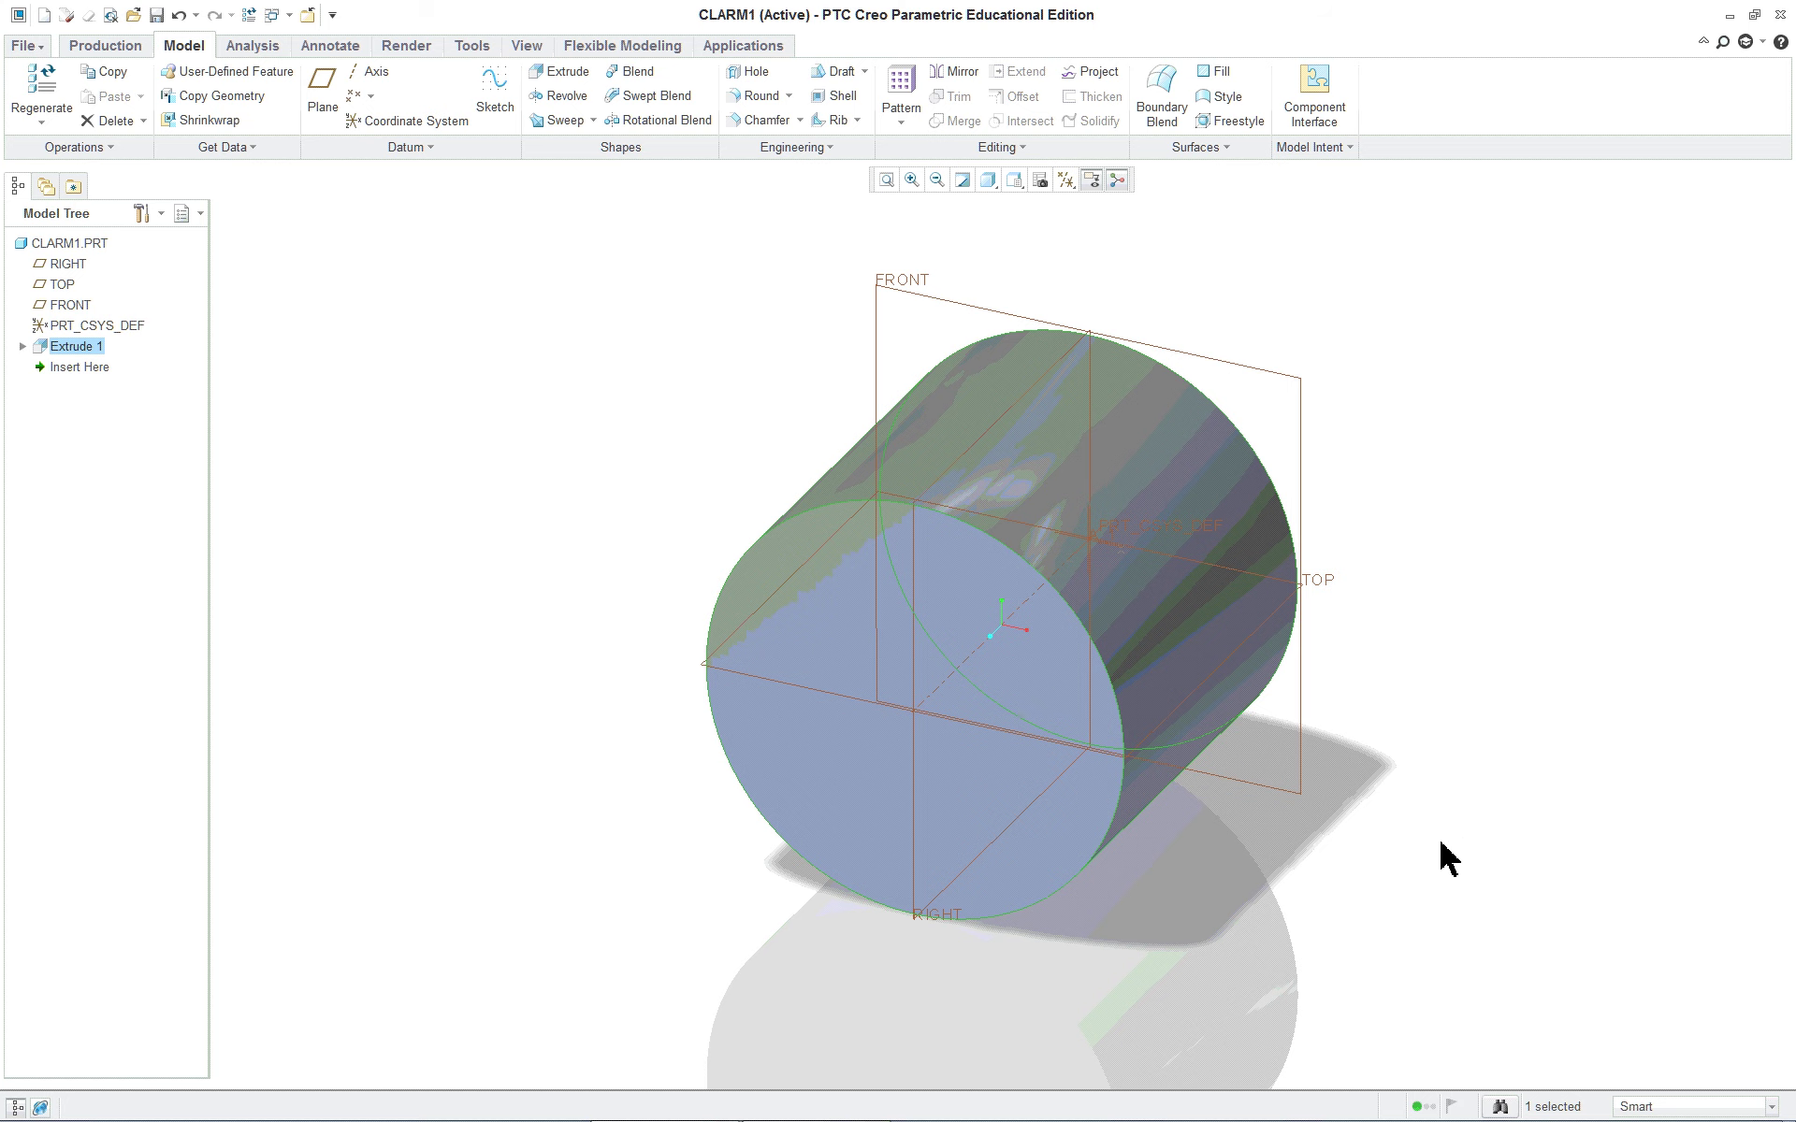
pyautogui.keyDown('shift'); pyautogui.moveTo(1440, 856); pyautogui.dragTo(1179, 762, button='middle'); pyautogui.keyUp('shift')
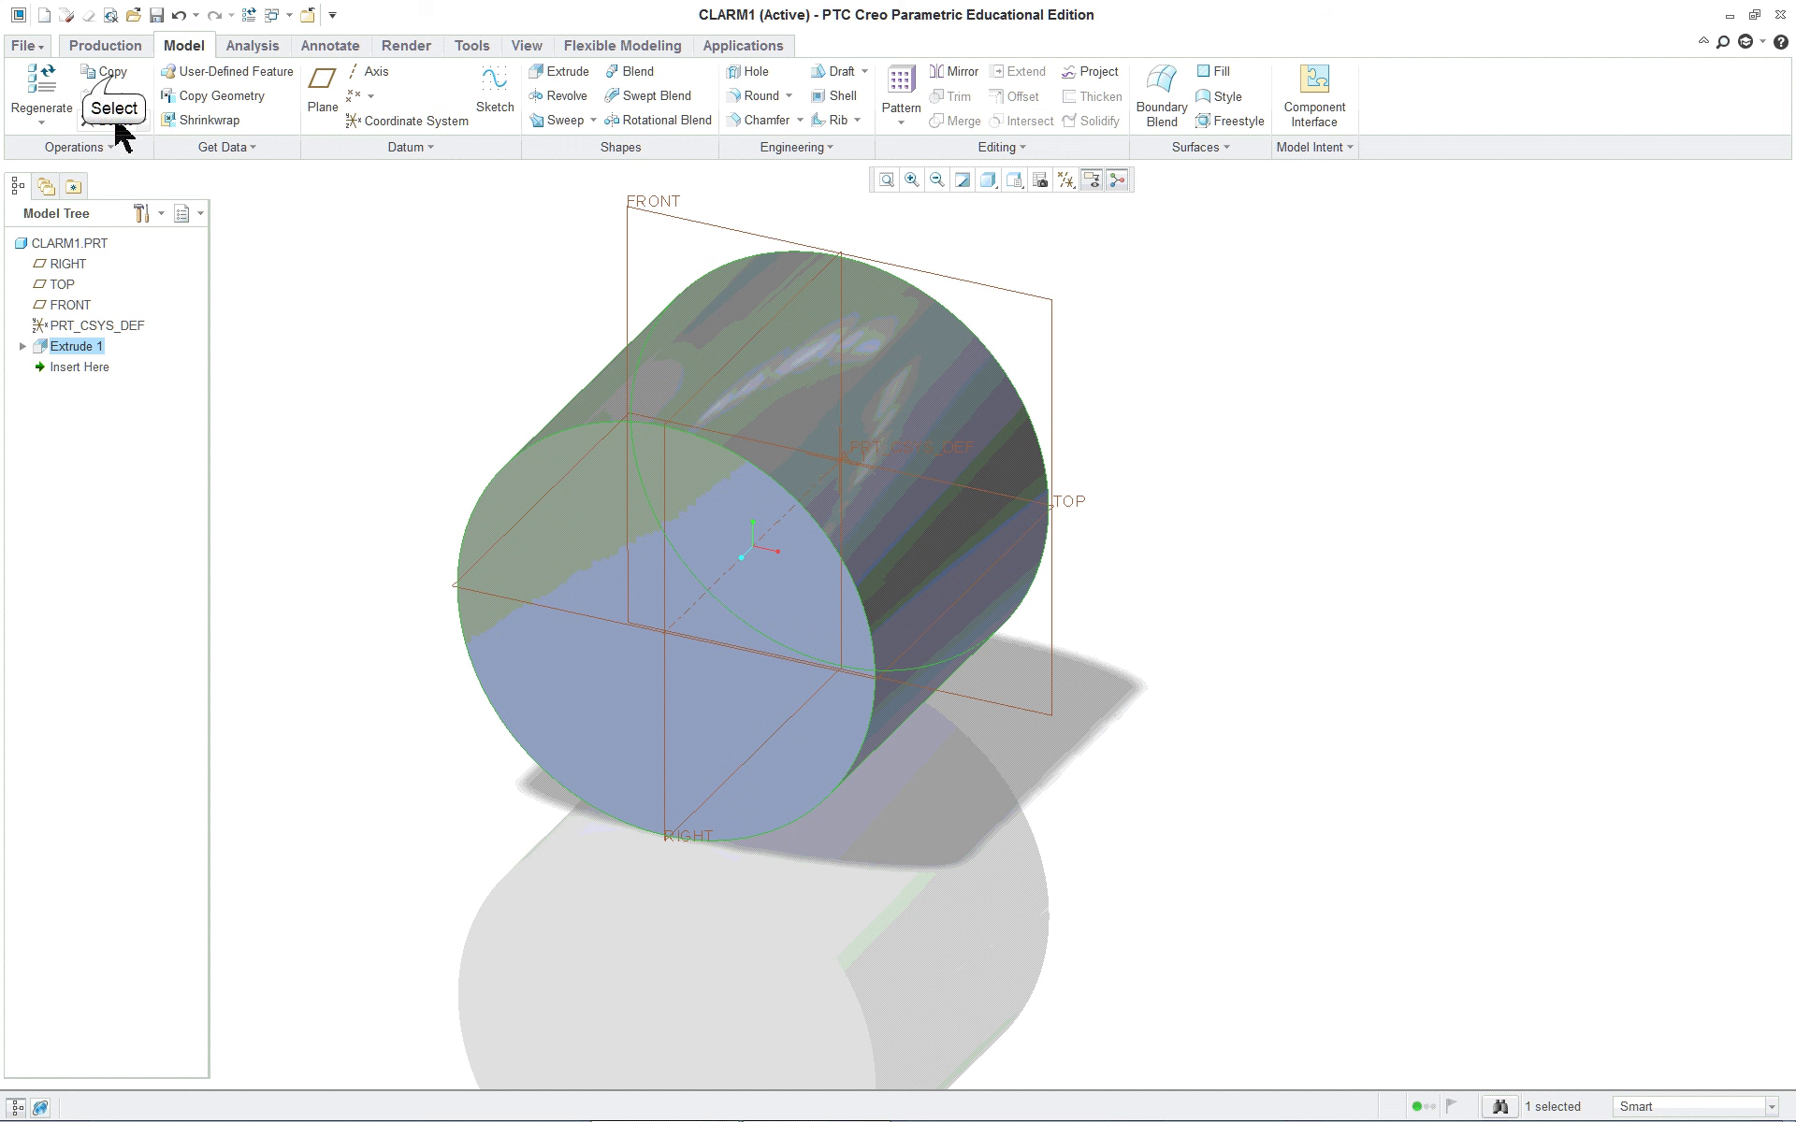
pyautogui.click(108, 72)
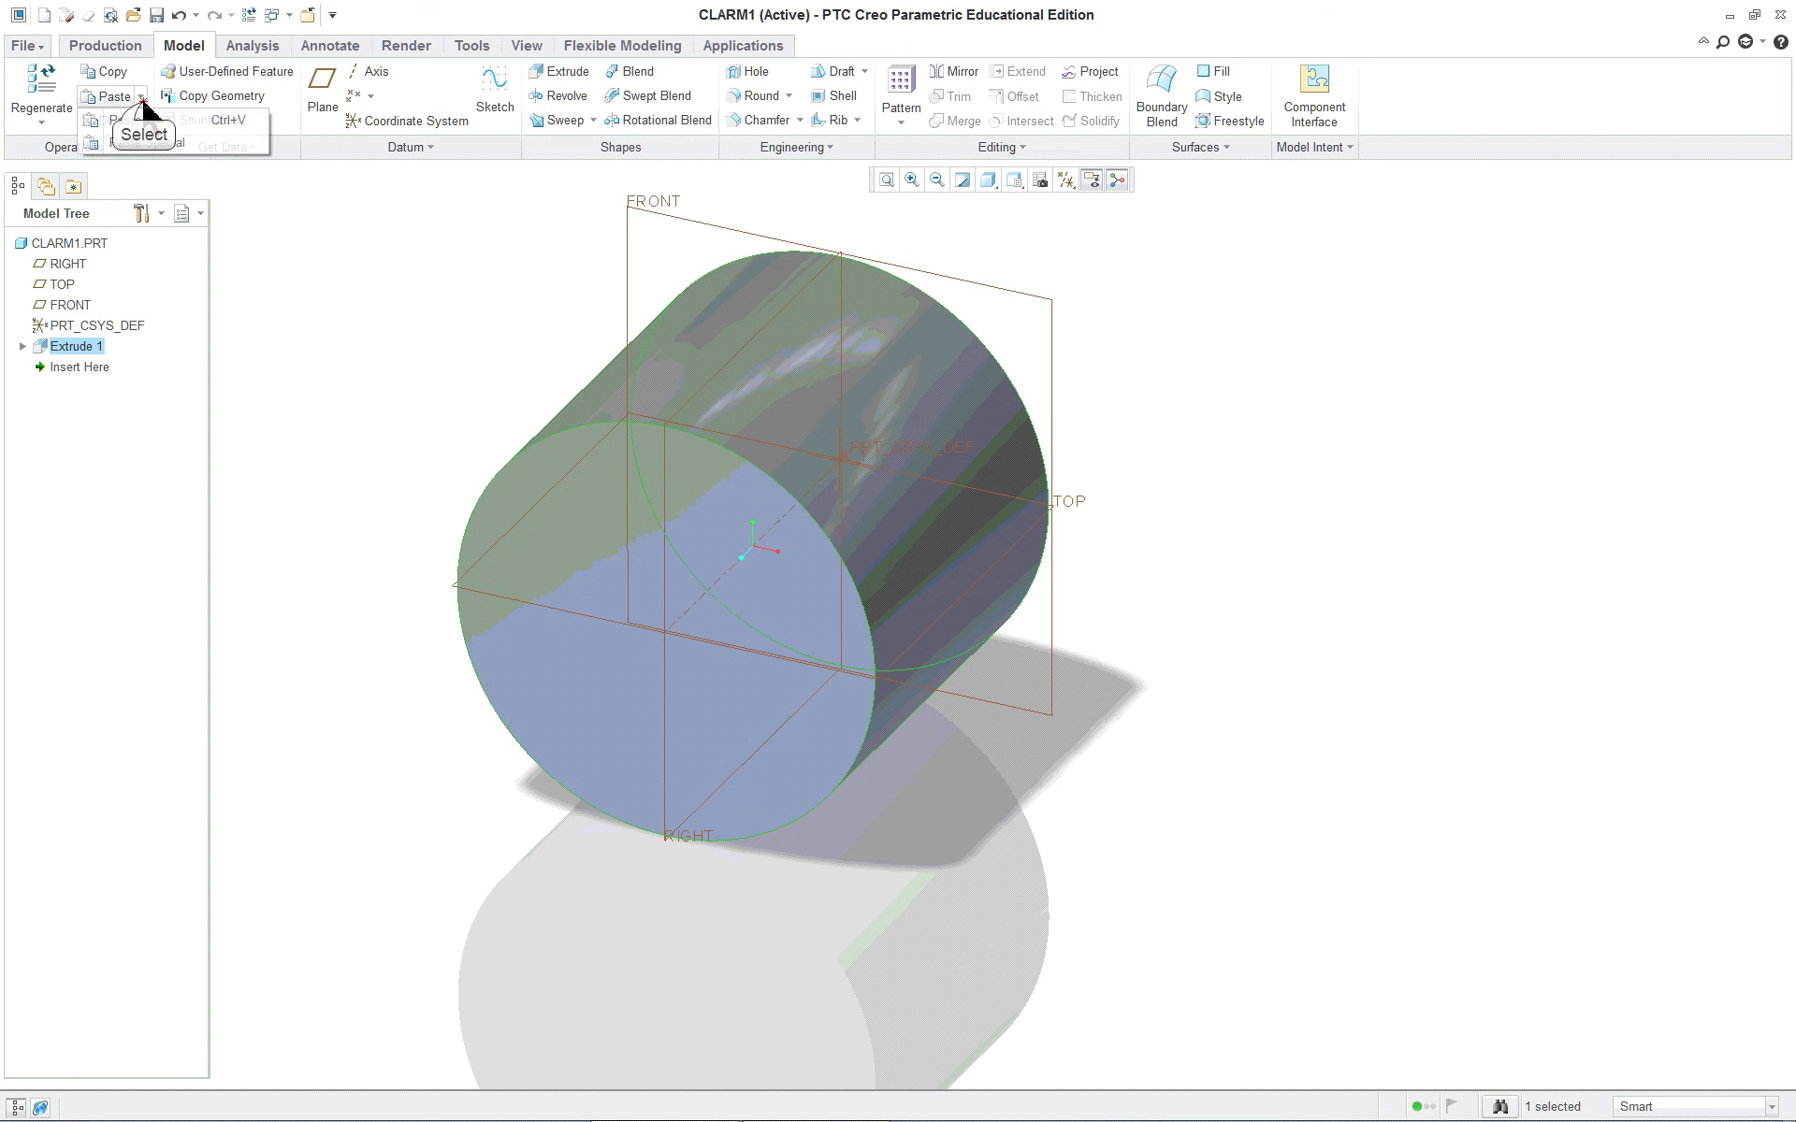
pyautogui.click(139, 96)
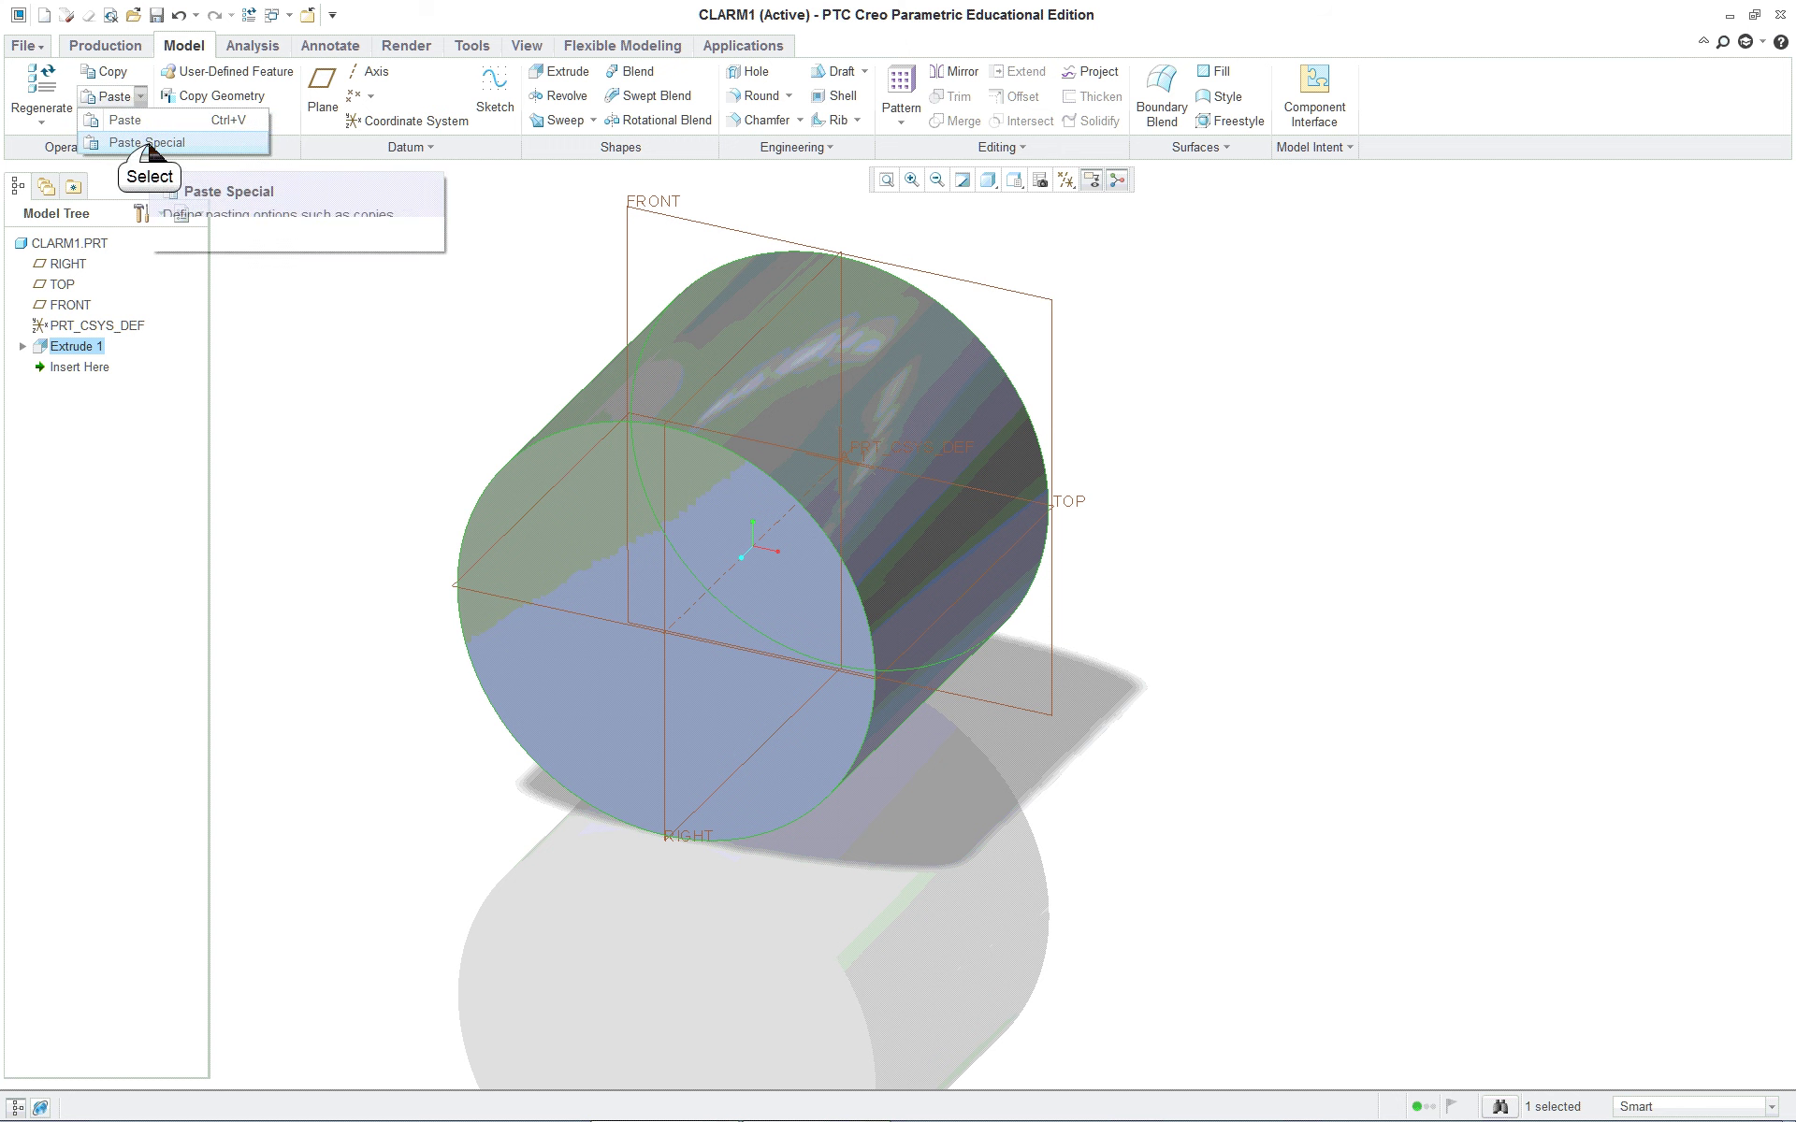
pyautogui.click(147, 143)
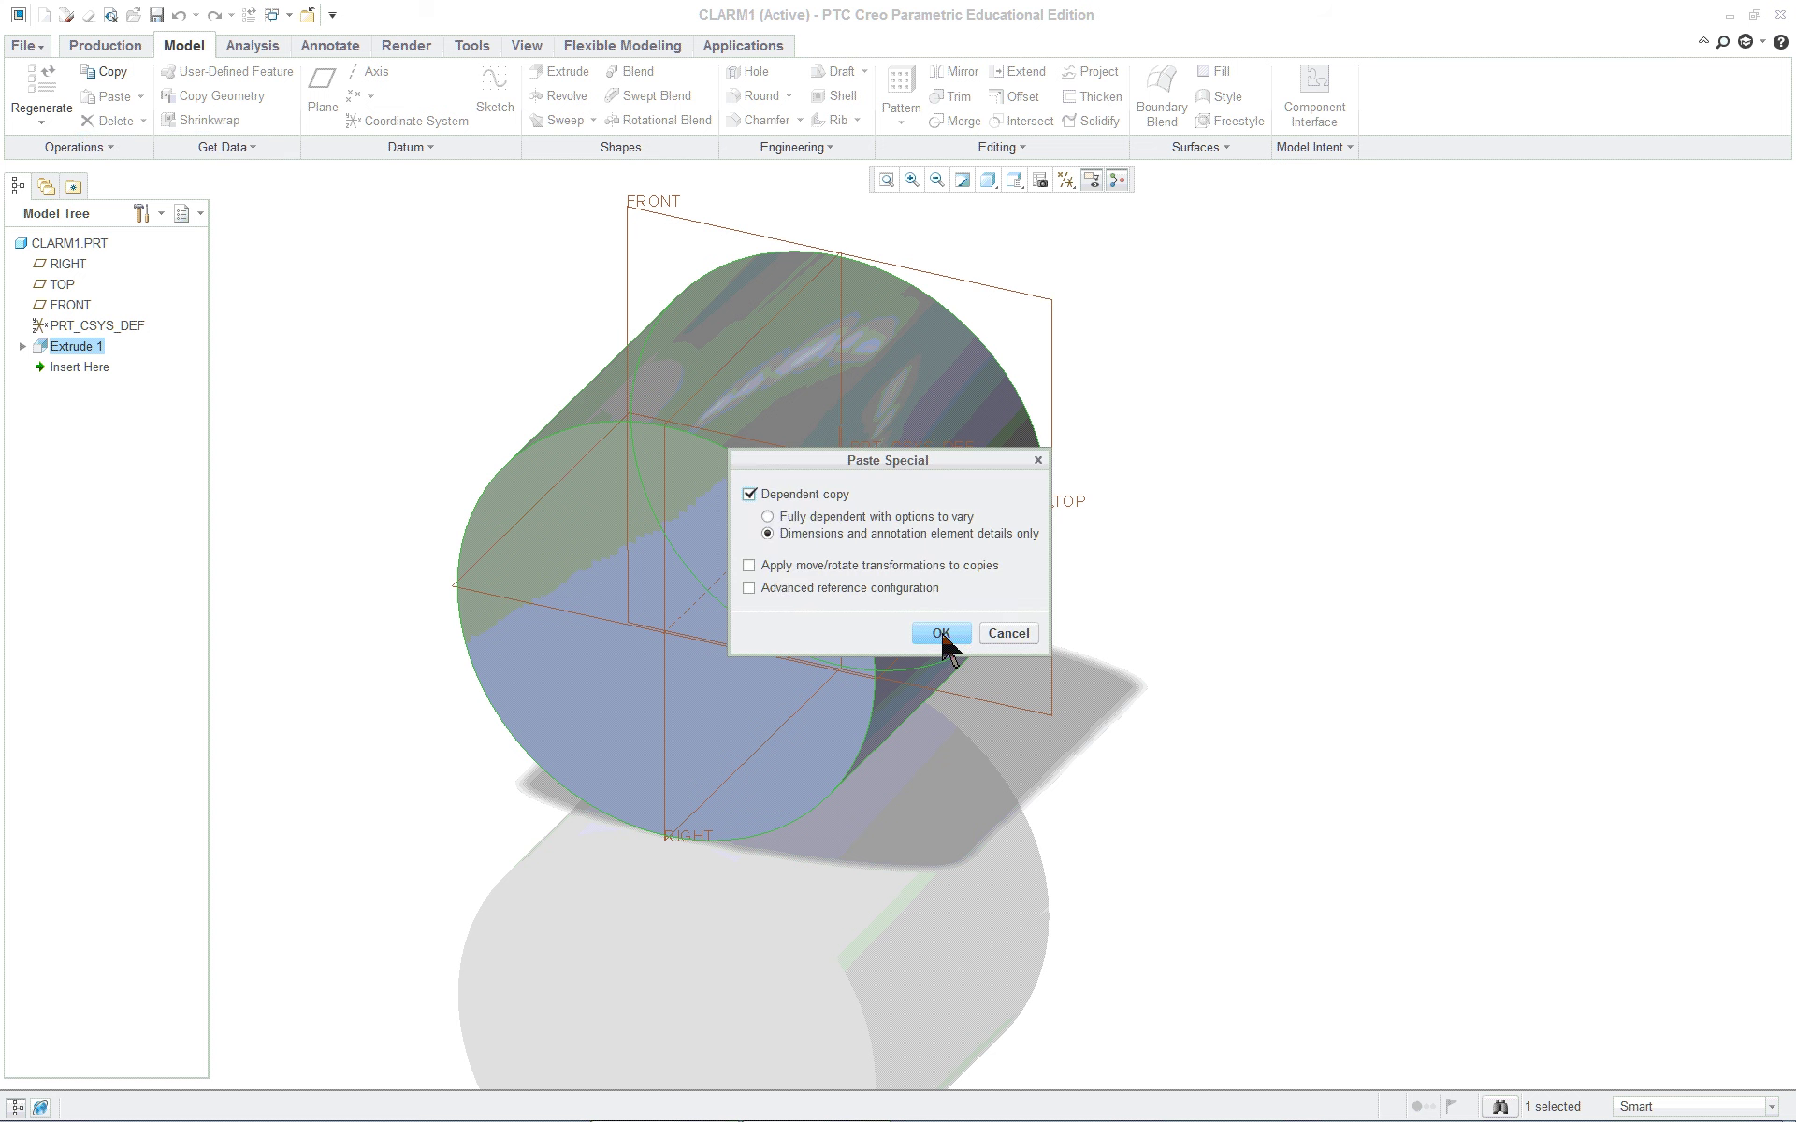
pyautogui.click(749, 566)
pyautogui.click(749, 495)
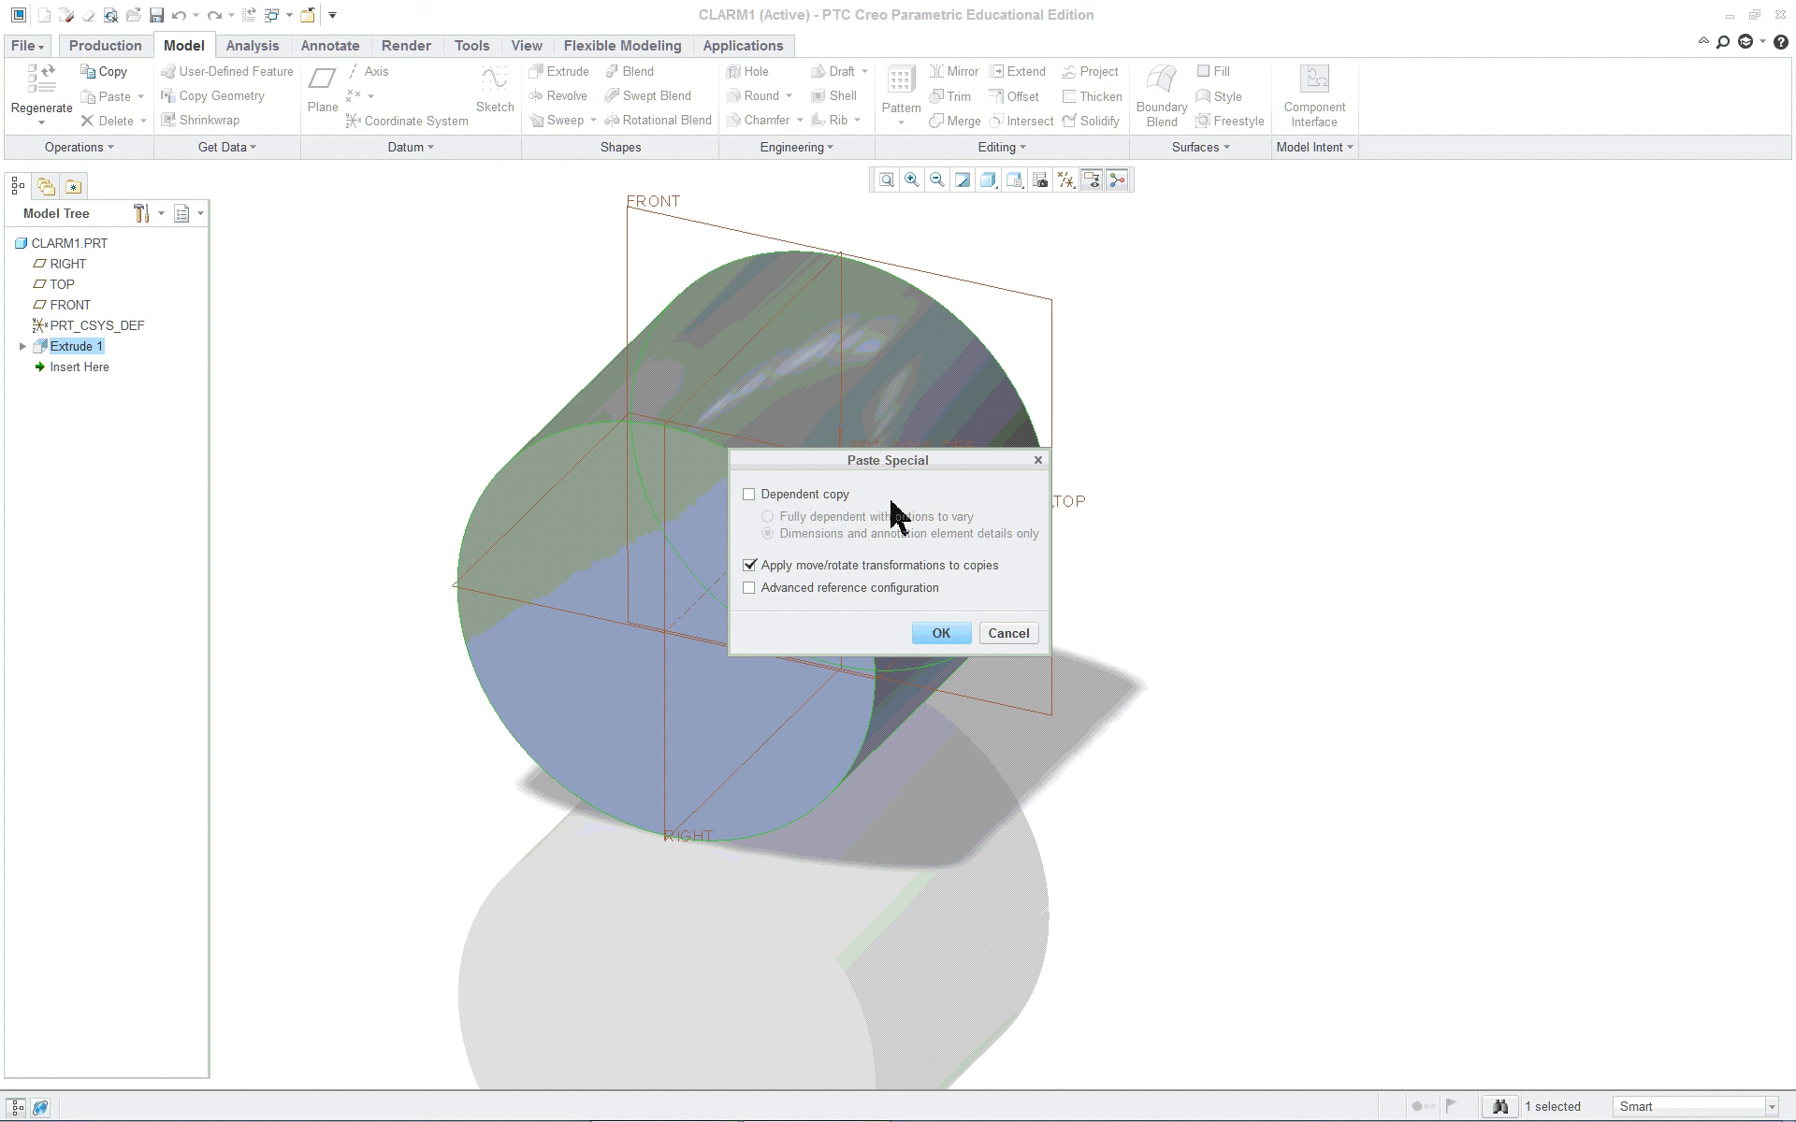
pyautogui.click(940, 634)
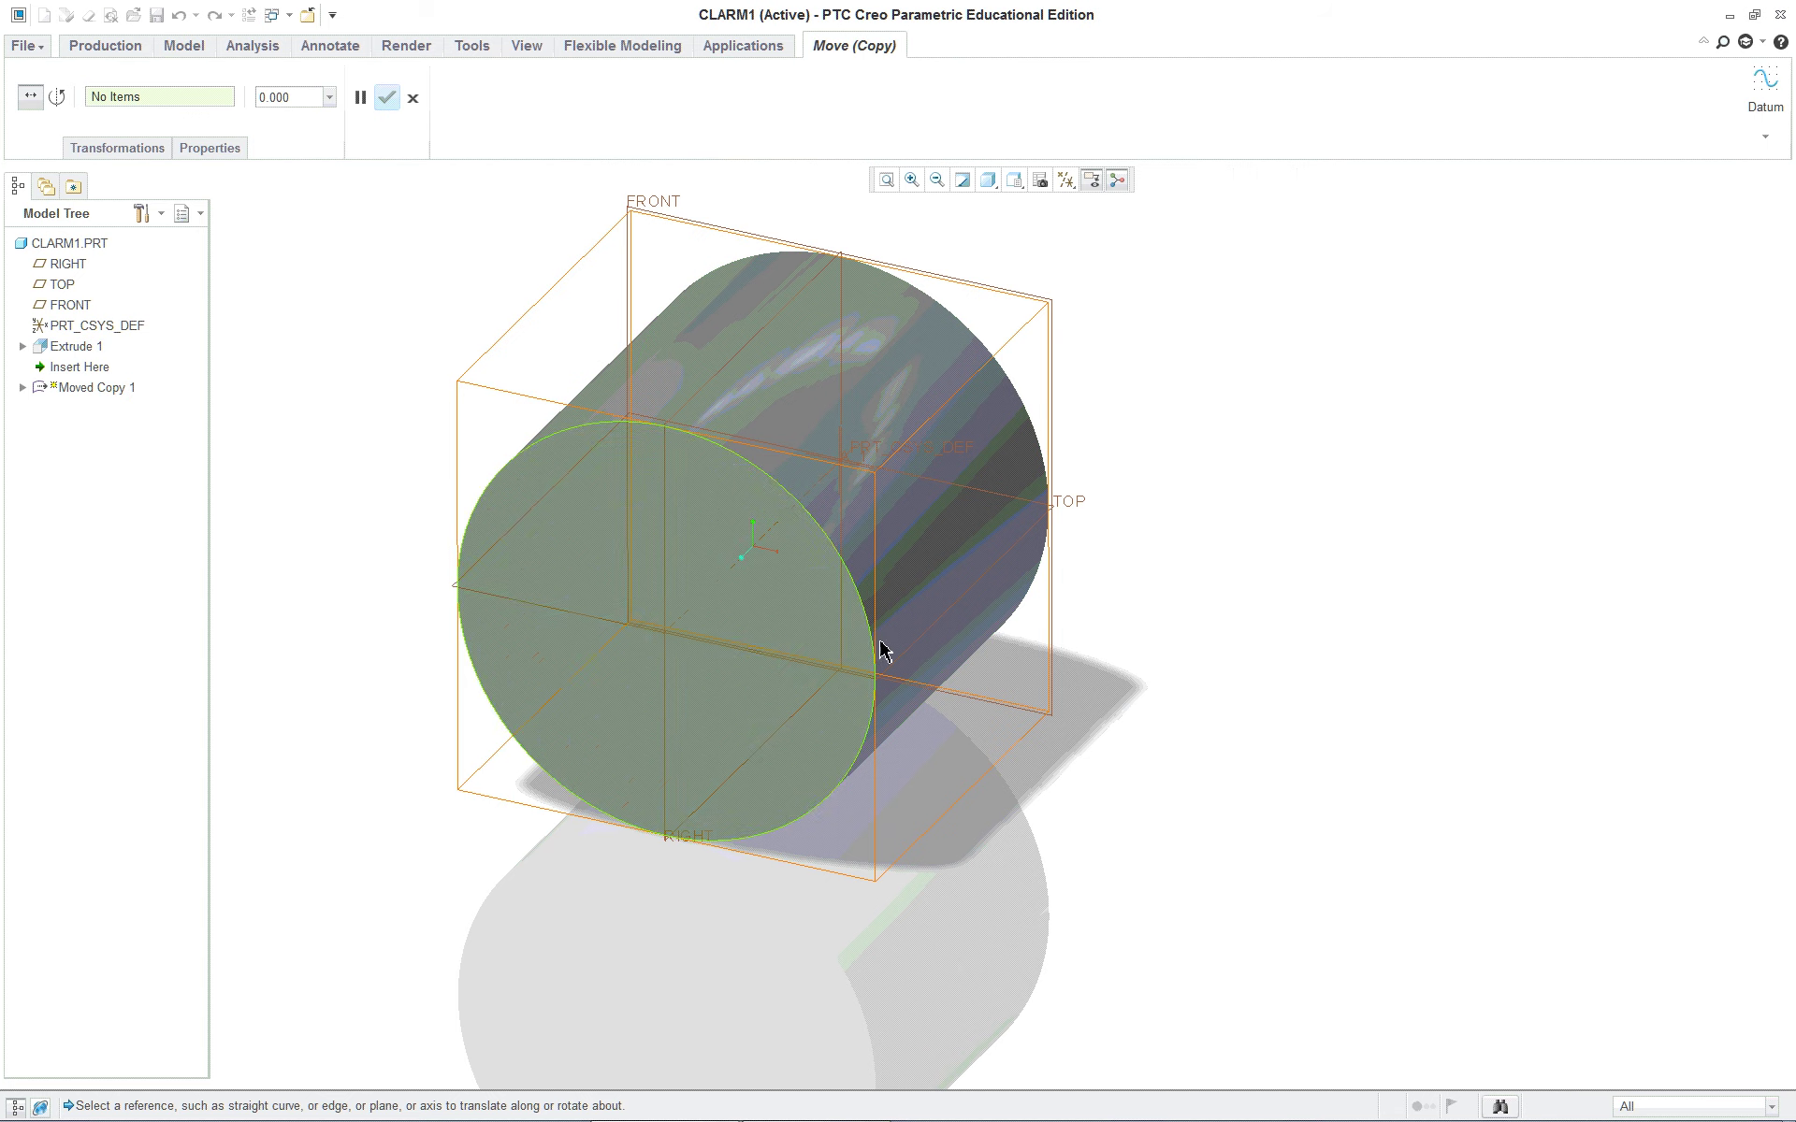
# Step: Move the copy 5 away from the original using the RIGHT datum plane as direction reference, and complete the Move (Copy) feature
pyautogui.click(131, 149)
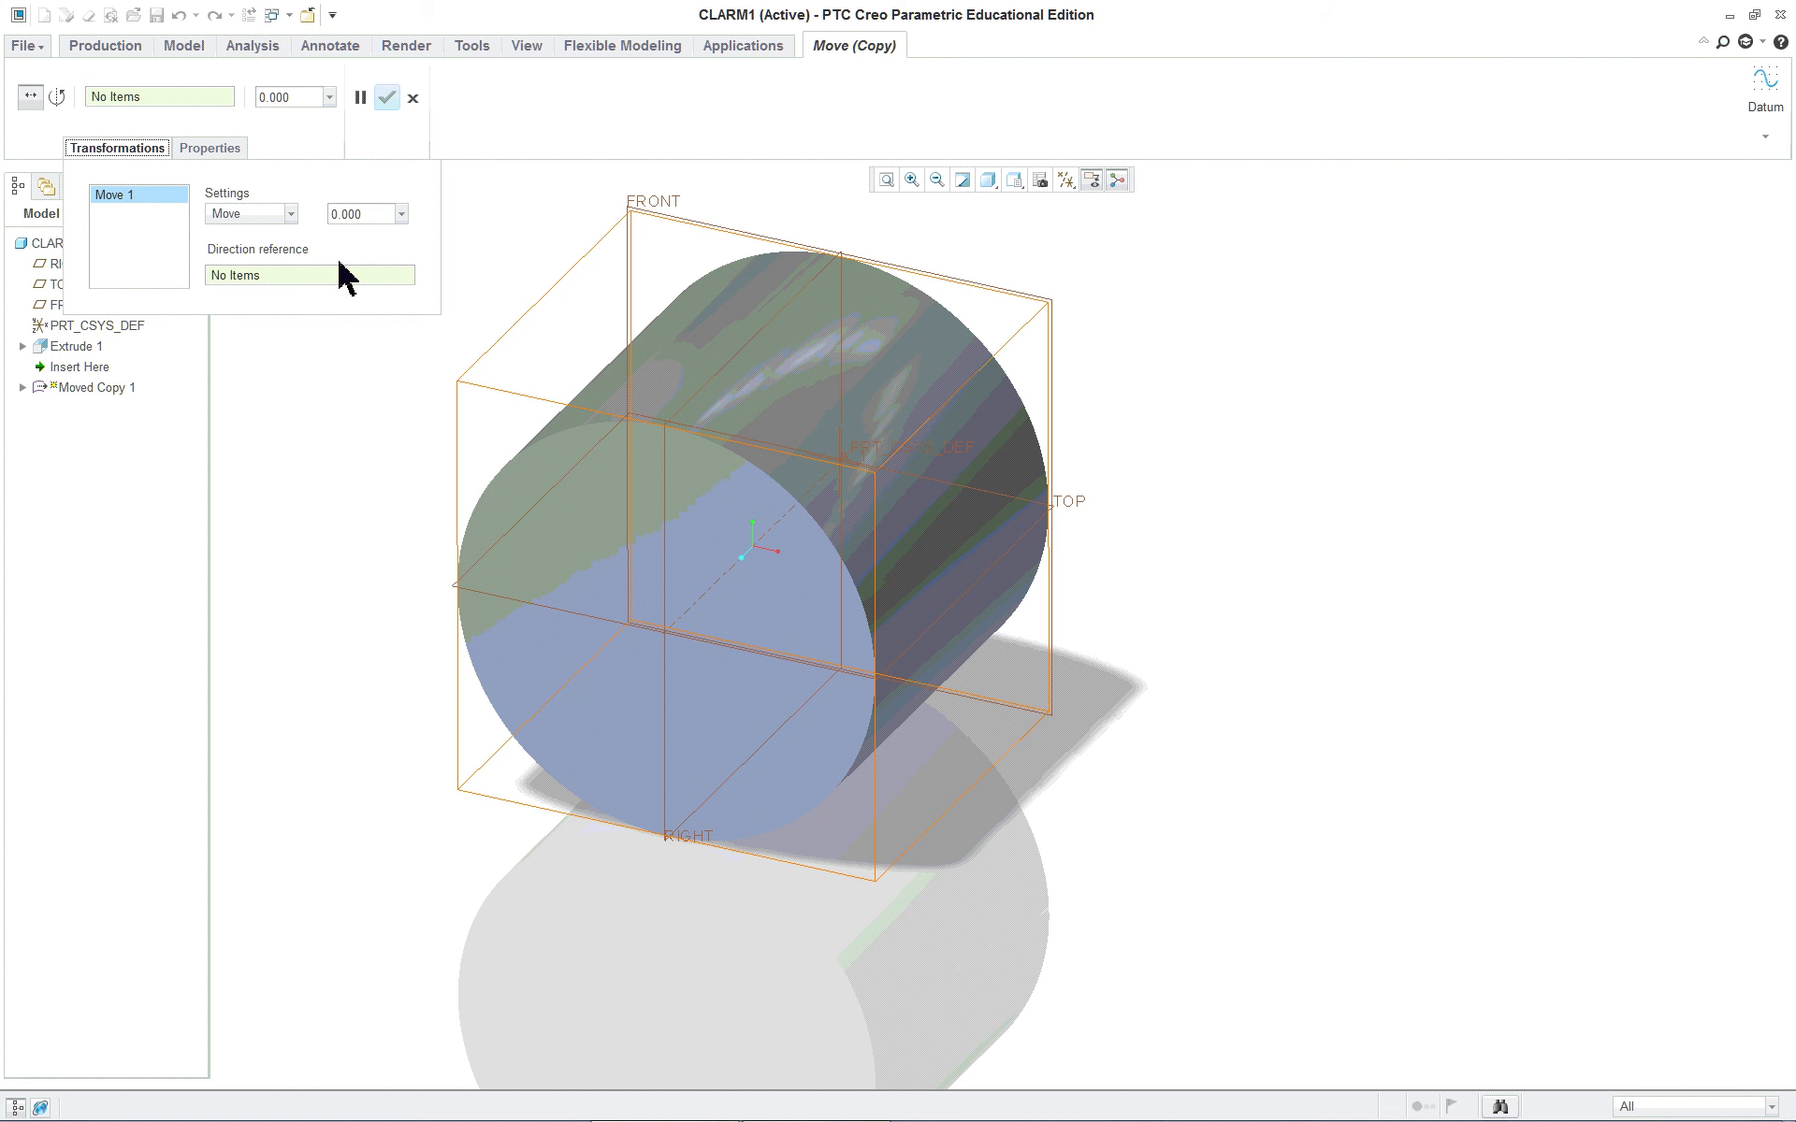
pyautogui.click(776, 314)
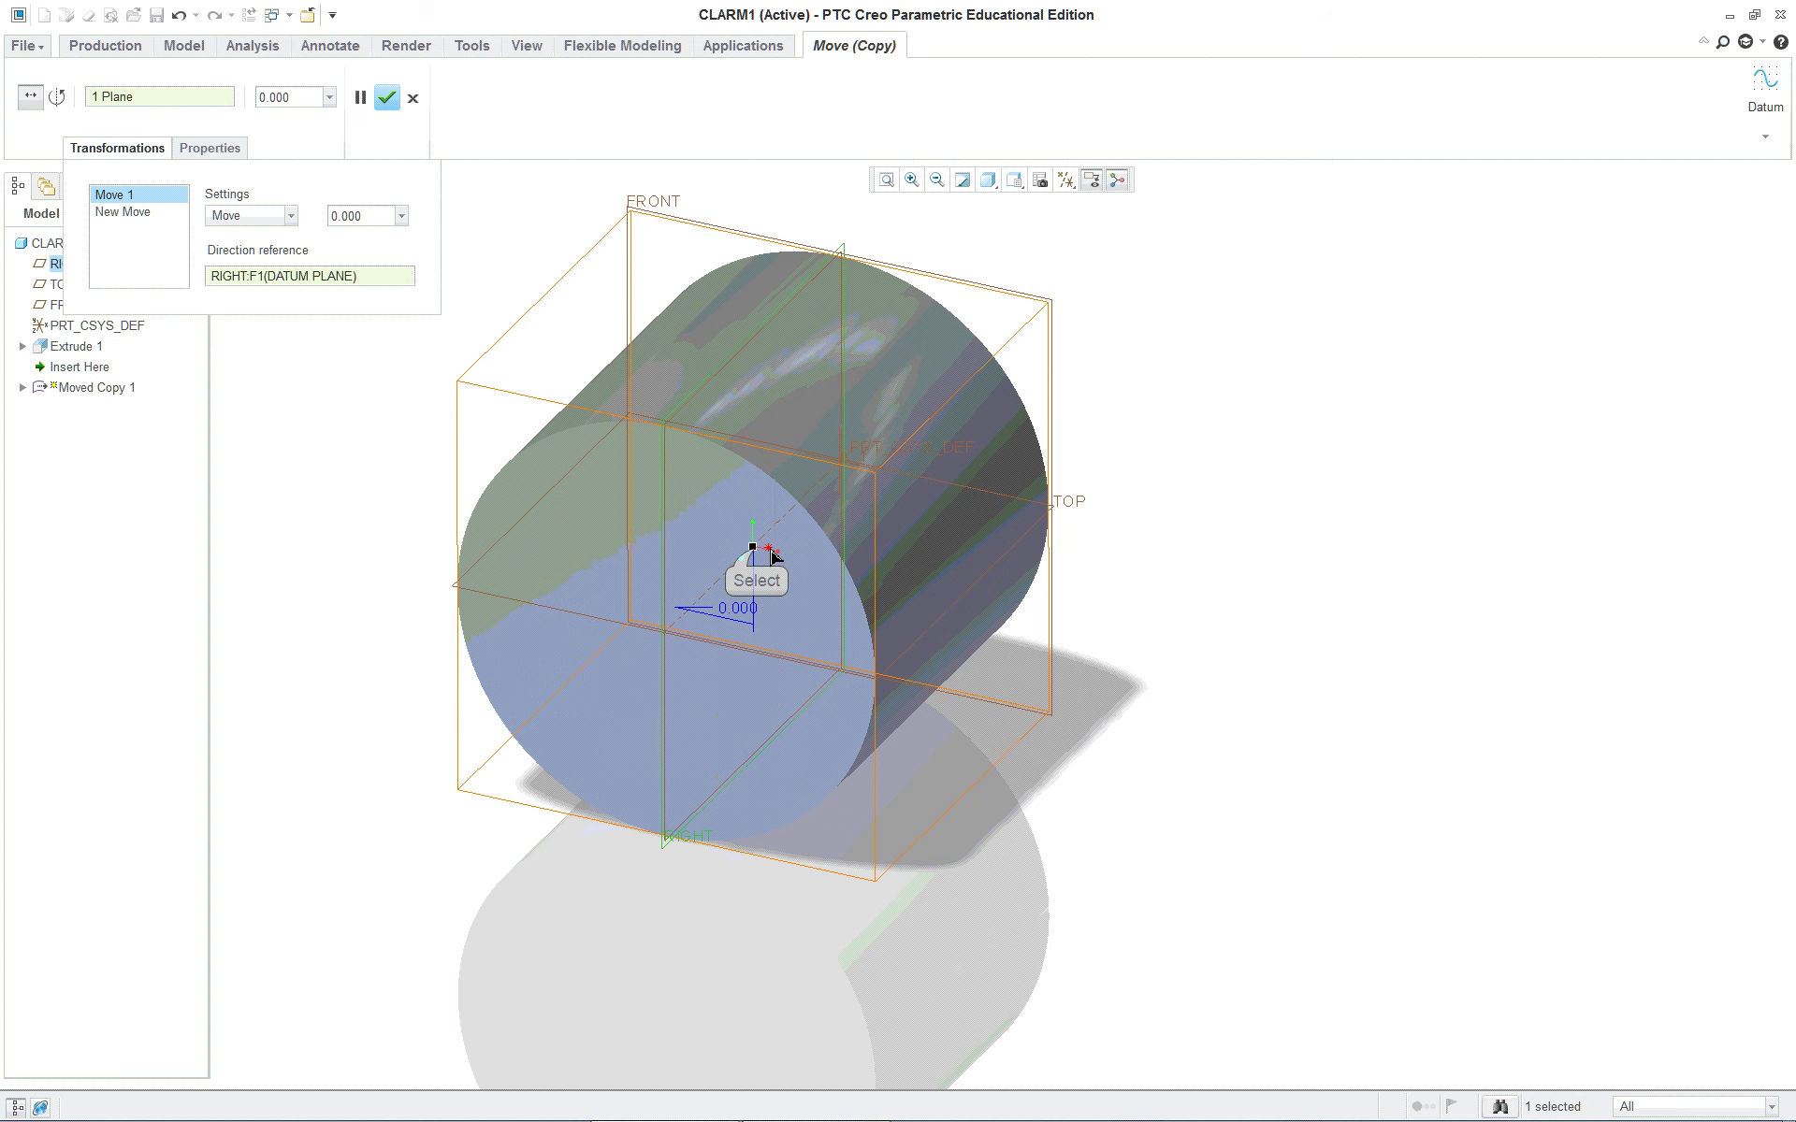
pyautogui.moveTo(753, 550); pyautogui.dragTo(1563, 765)
pyautogui.scroll(-3, 1441, 773)
pyautogui.doubleClick(1702, 858)
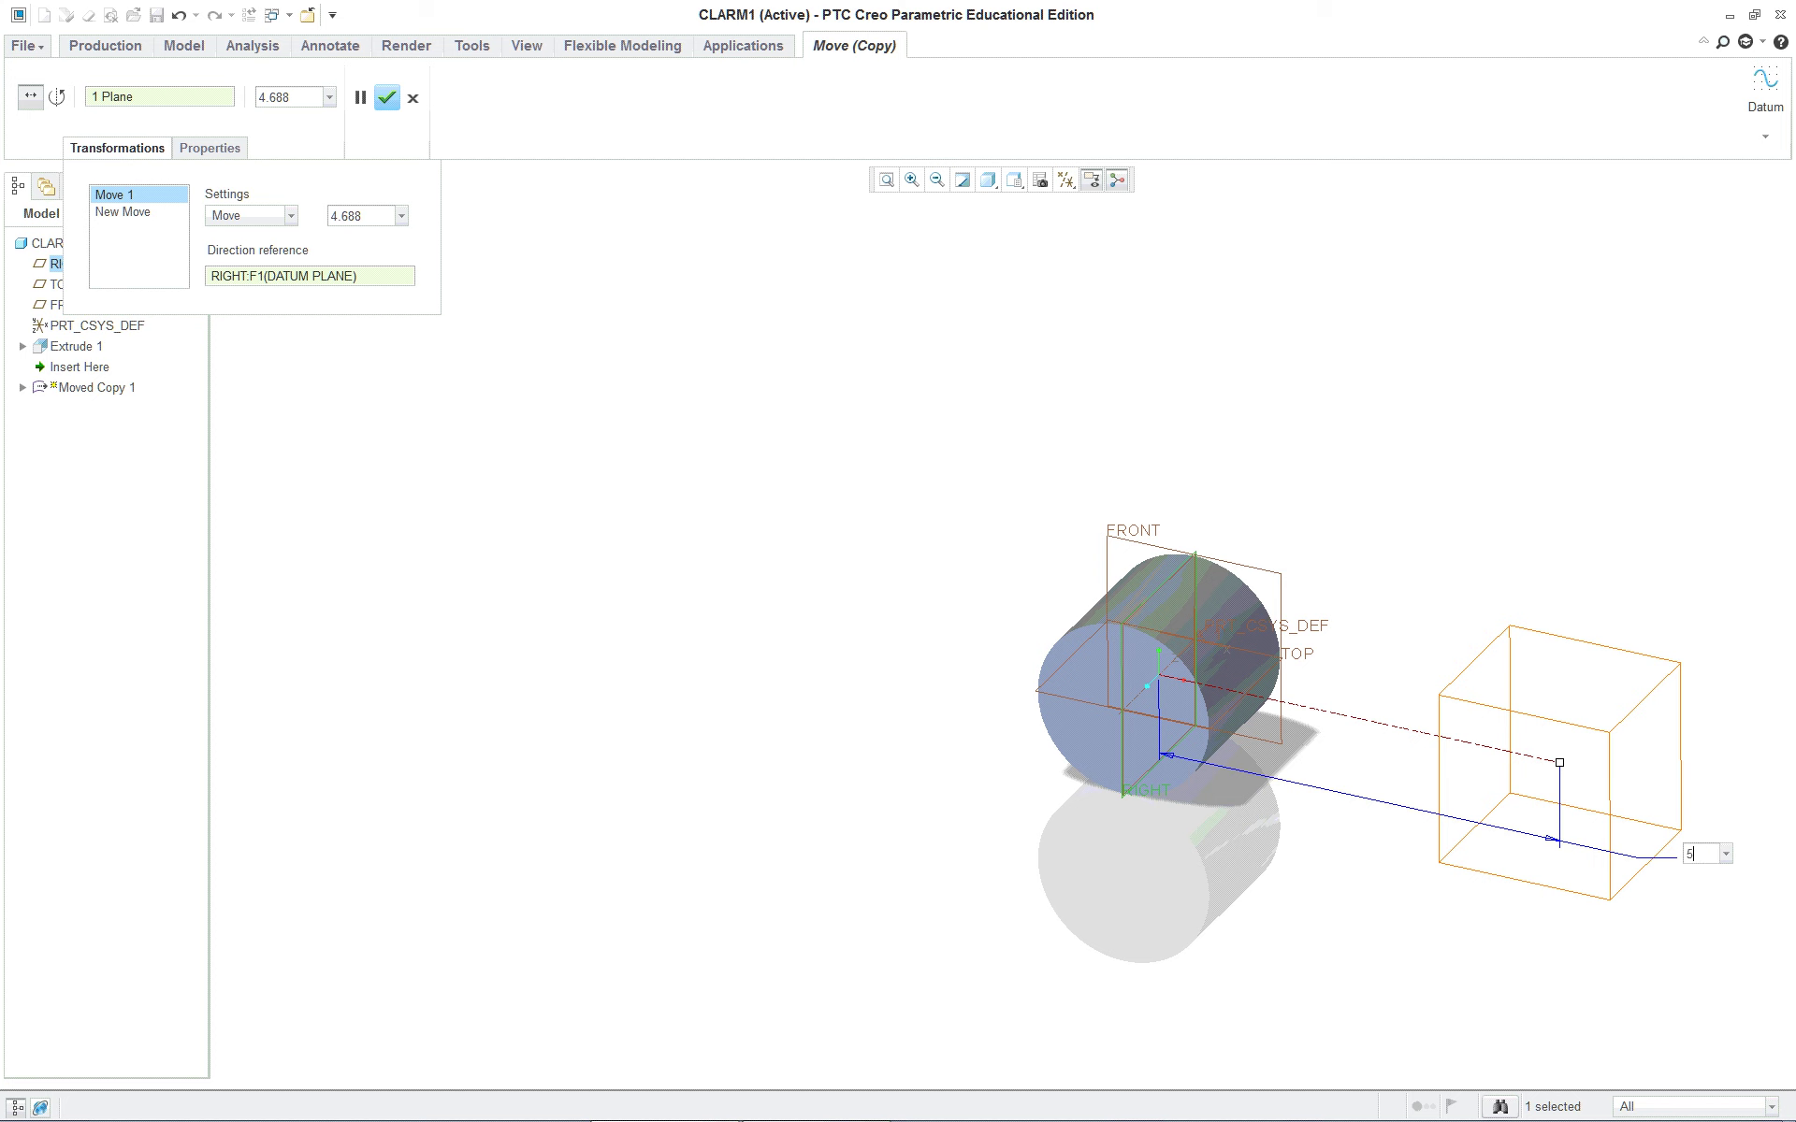
pyautogui.write('5')
pyautogui.press('Return')
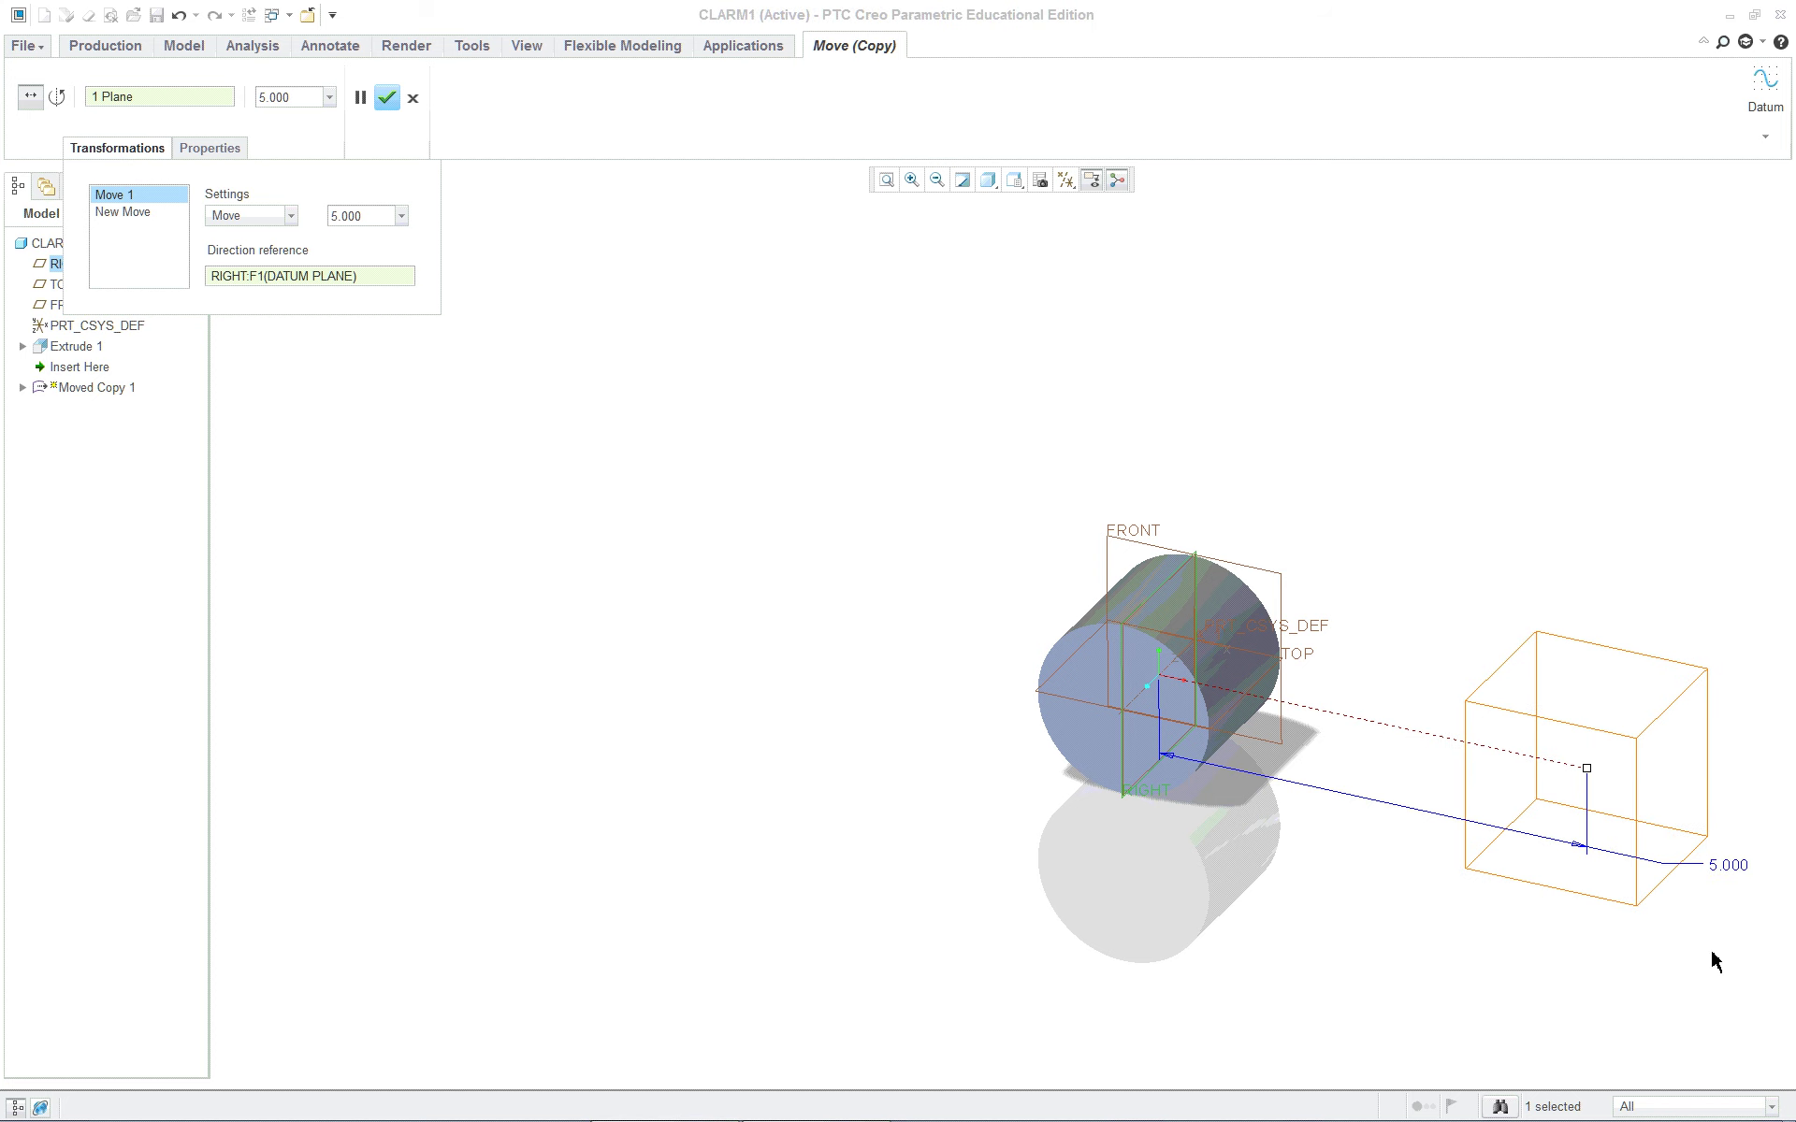
pyautogui.scroll(2, 1721, 973)
pyautogui.keyDown('shift'); pyautogui.moveTo(1715, 977); pyautogui.dragTo(1273, 889, button='middle'); pyautogui.keyUp('shift')
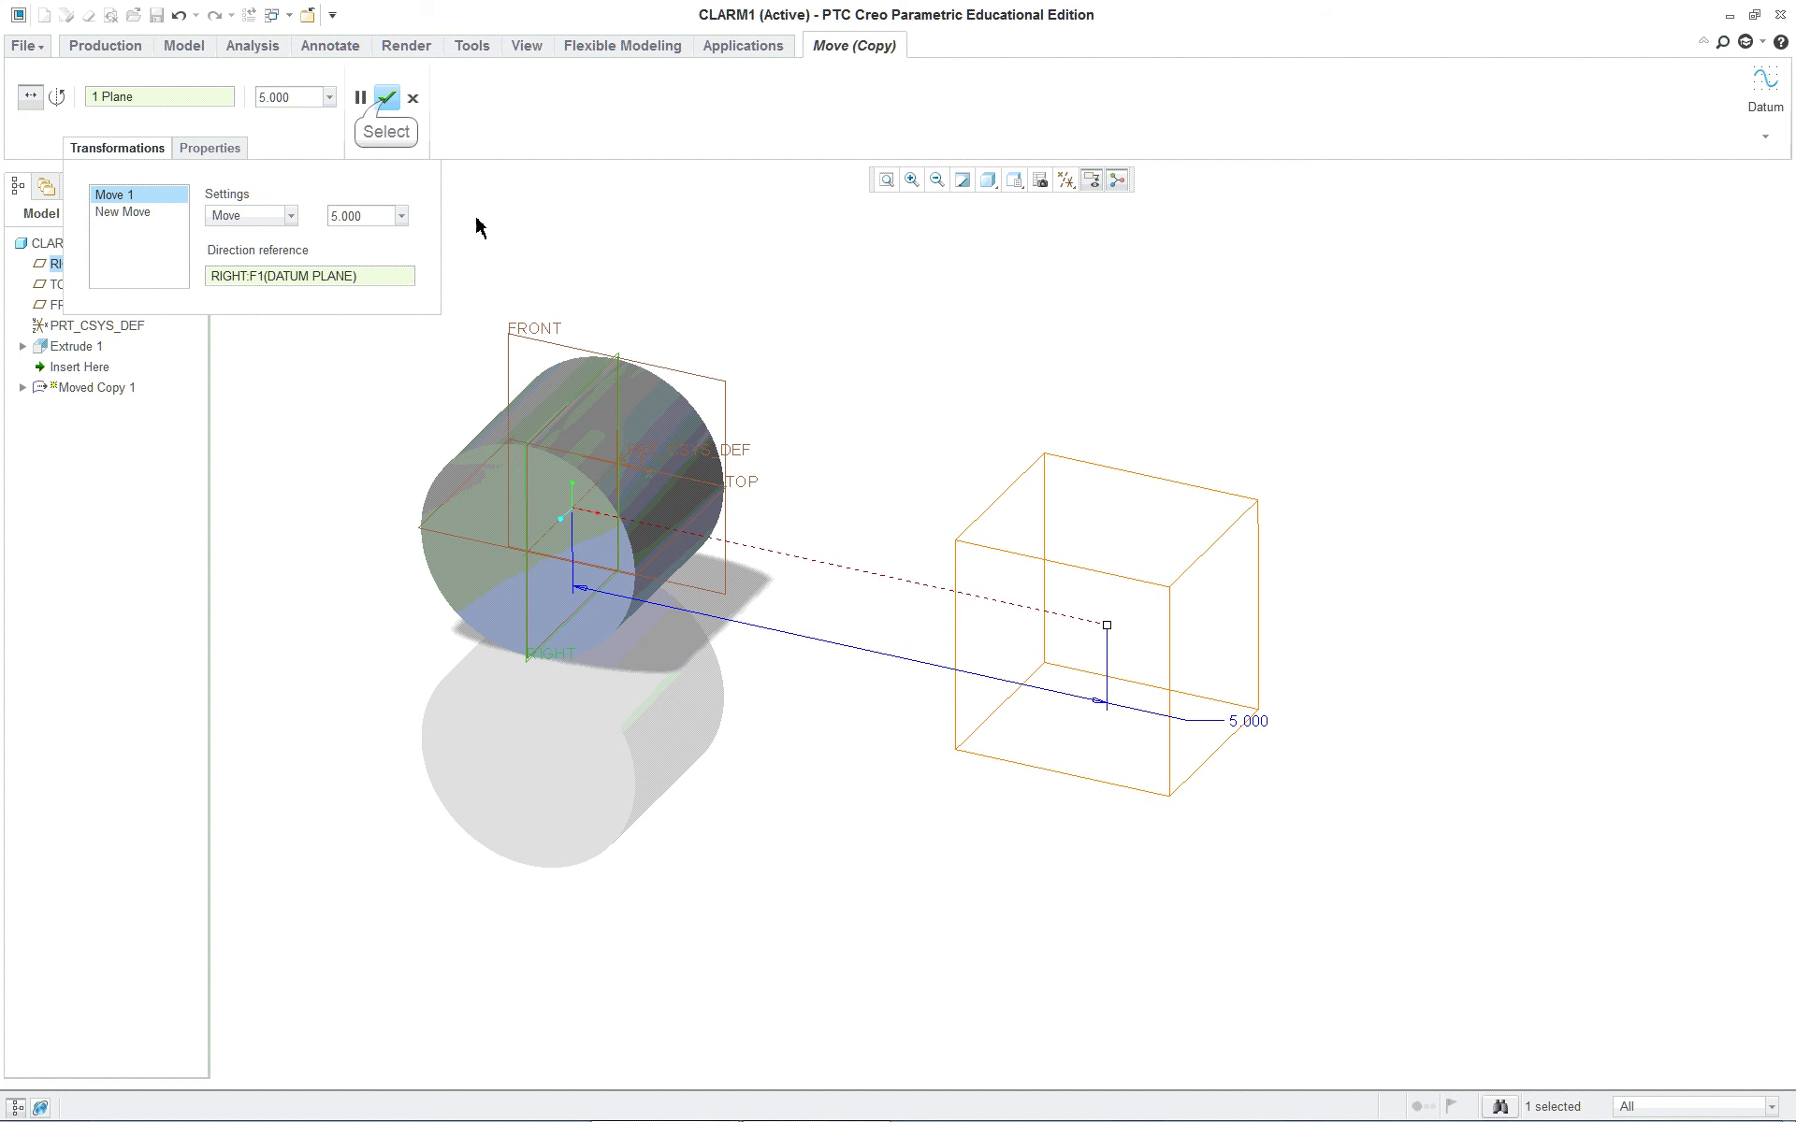
pyautogui.click(386, 98)
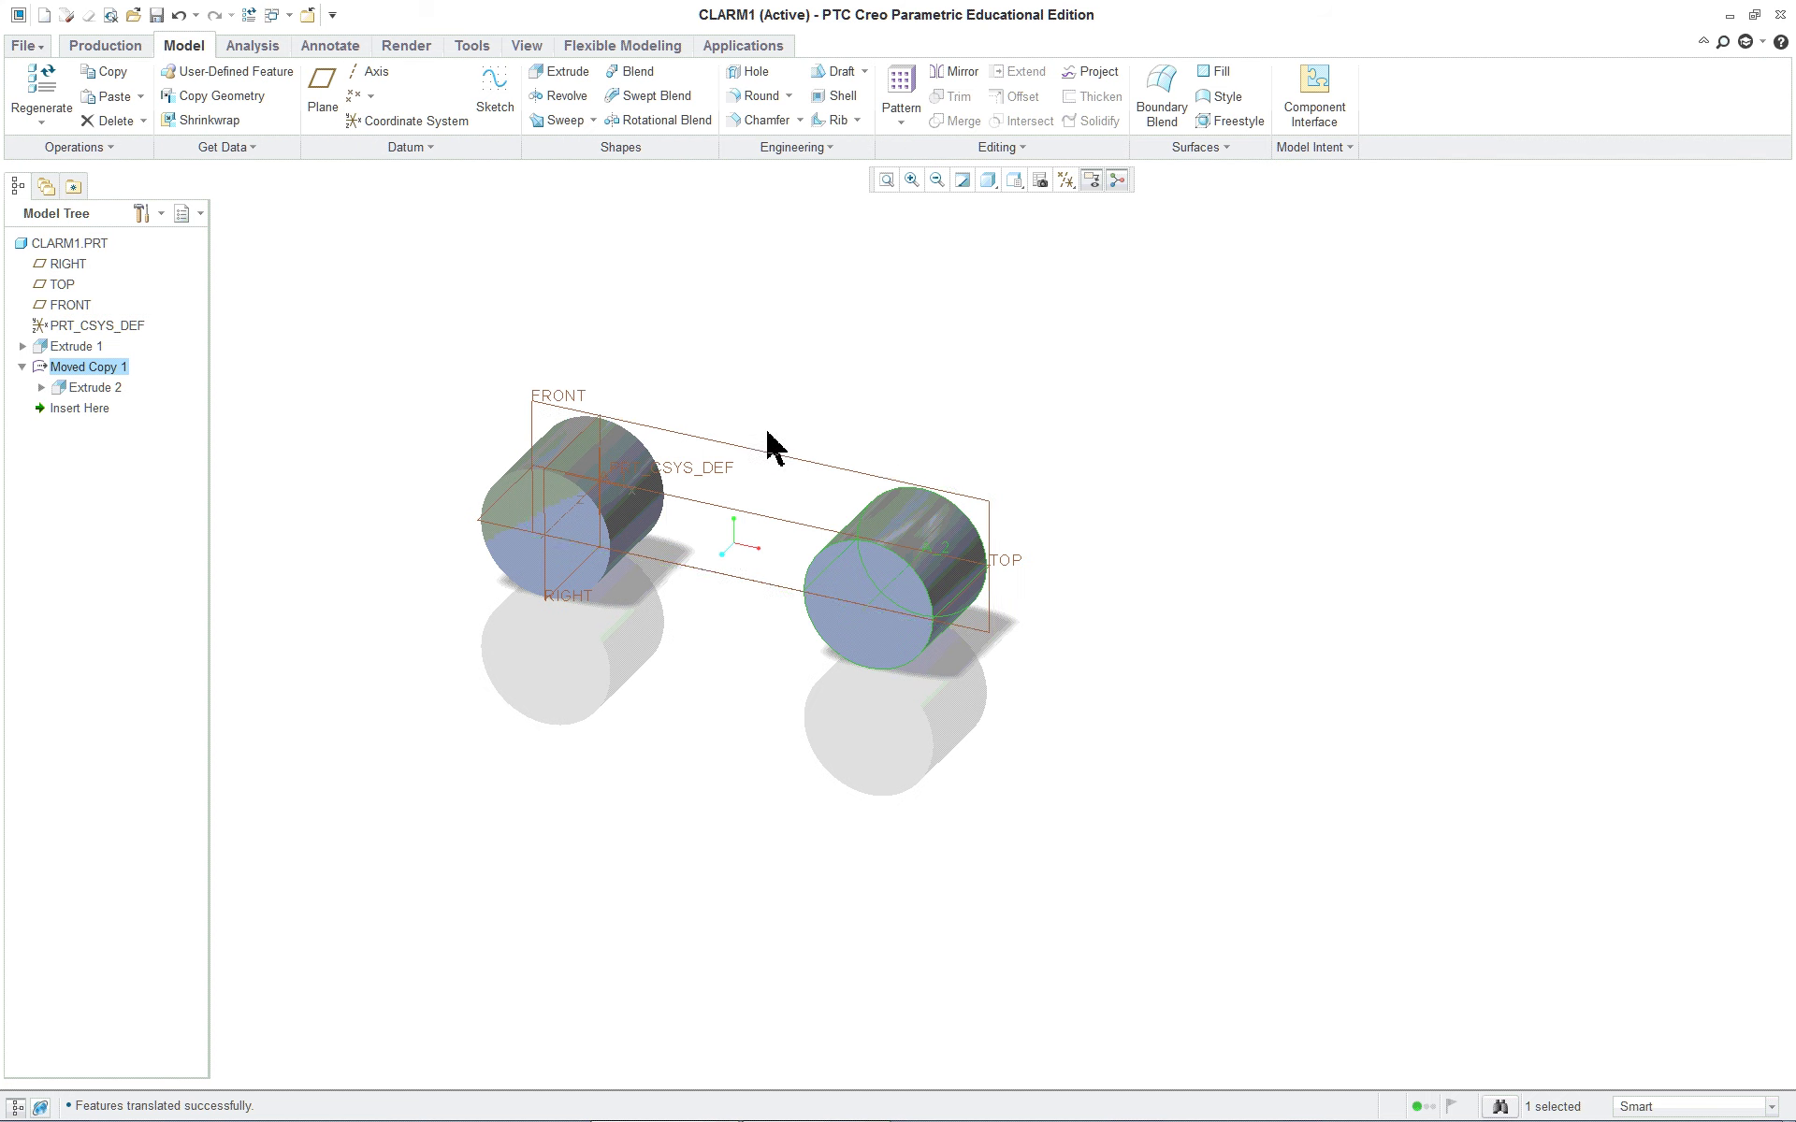
# Step: Display the moved copy's offset dimension for editing, check it, and leave dimension editing
pyautogui.rightClick(1085, 297)
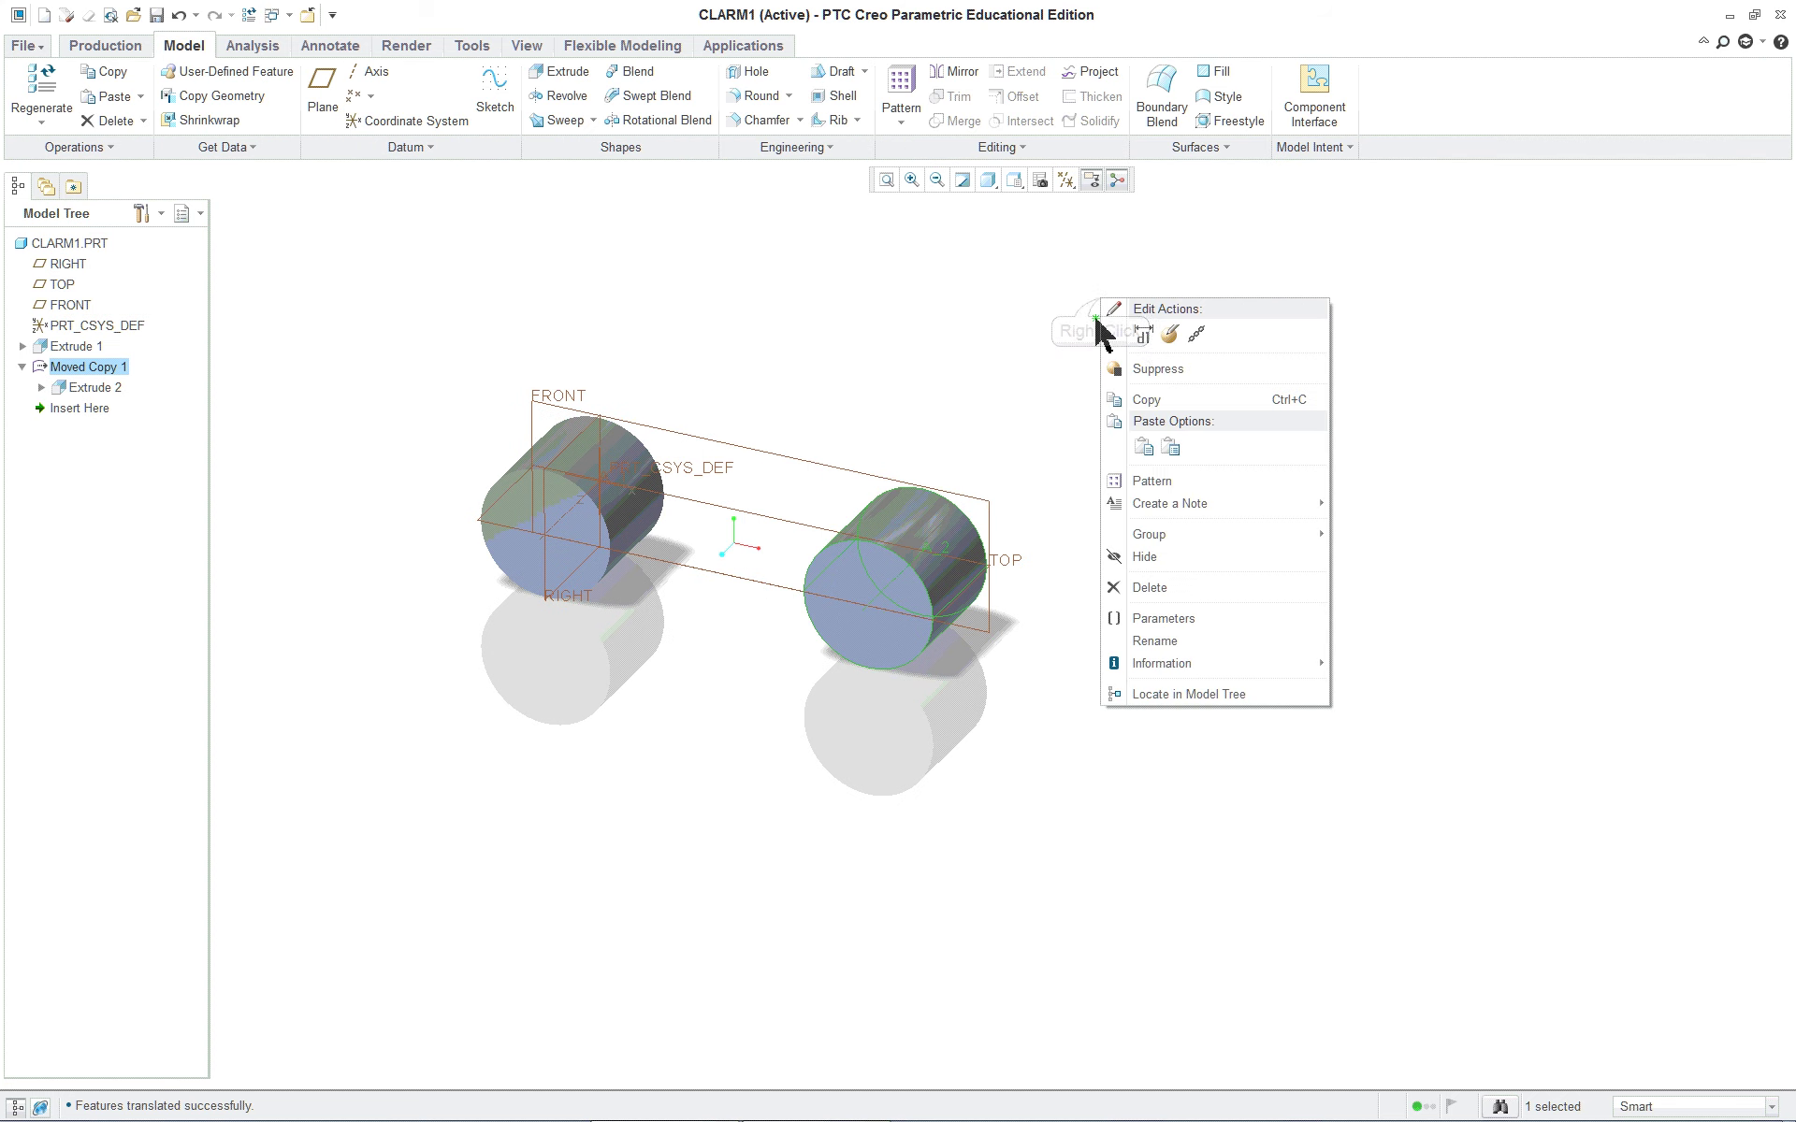
pyautogui.click(1144, 335)
pyautogui.scroll(2, 695, 519)
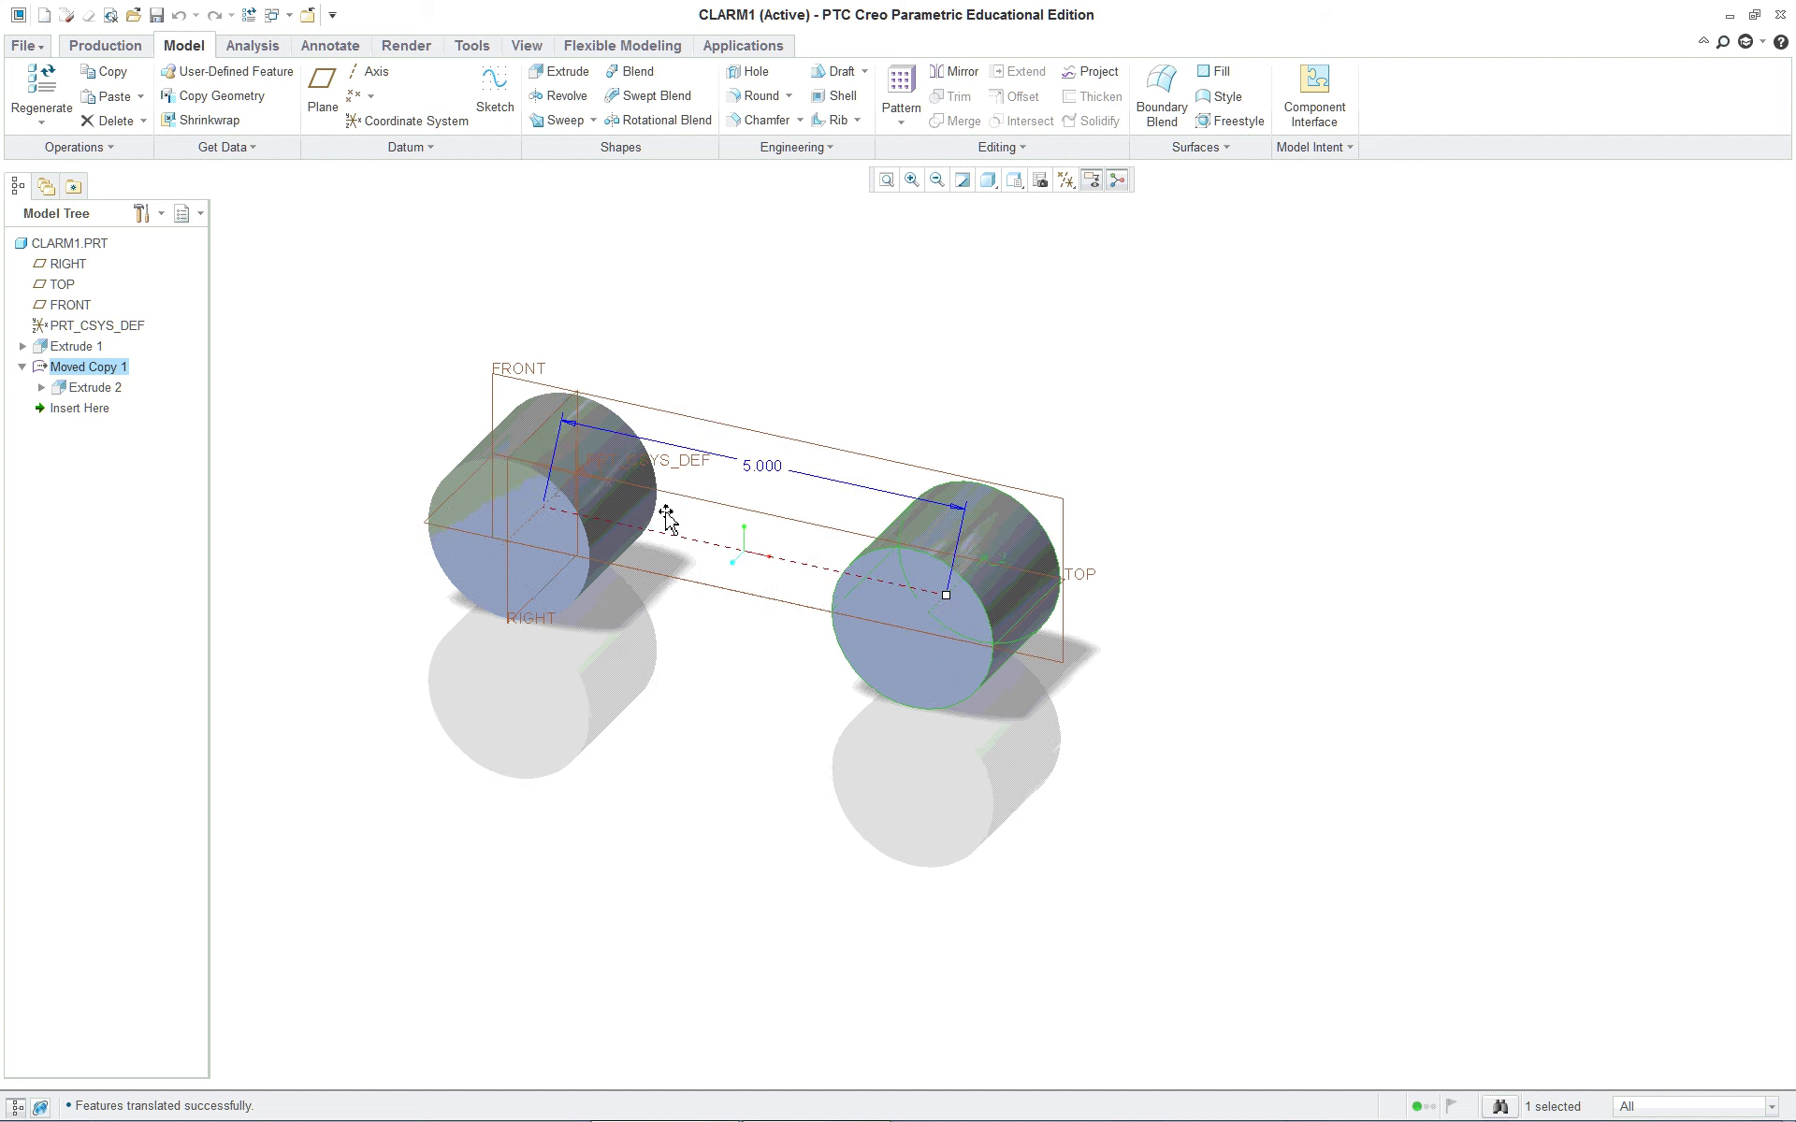
pyautogui.scroll(1, 667, 518)
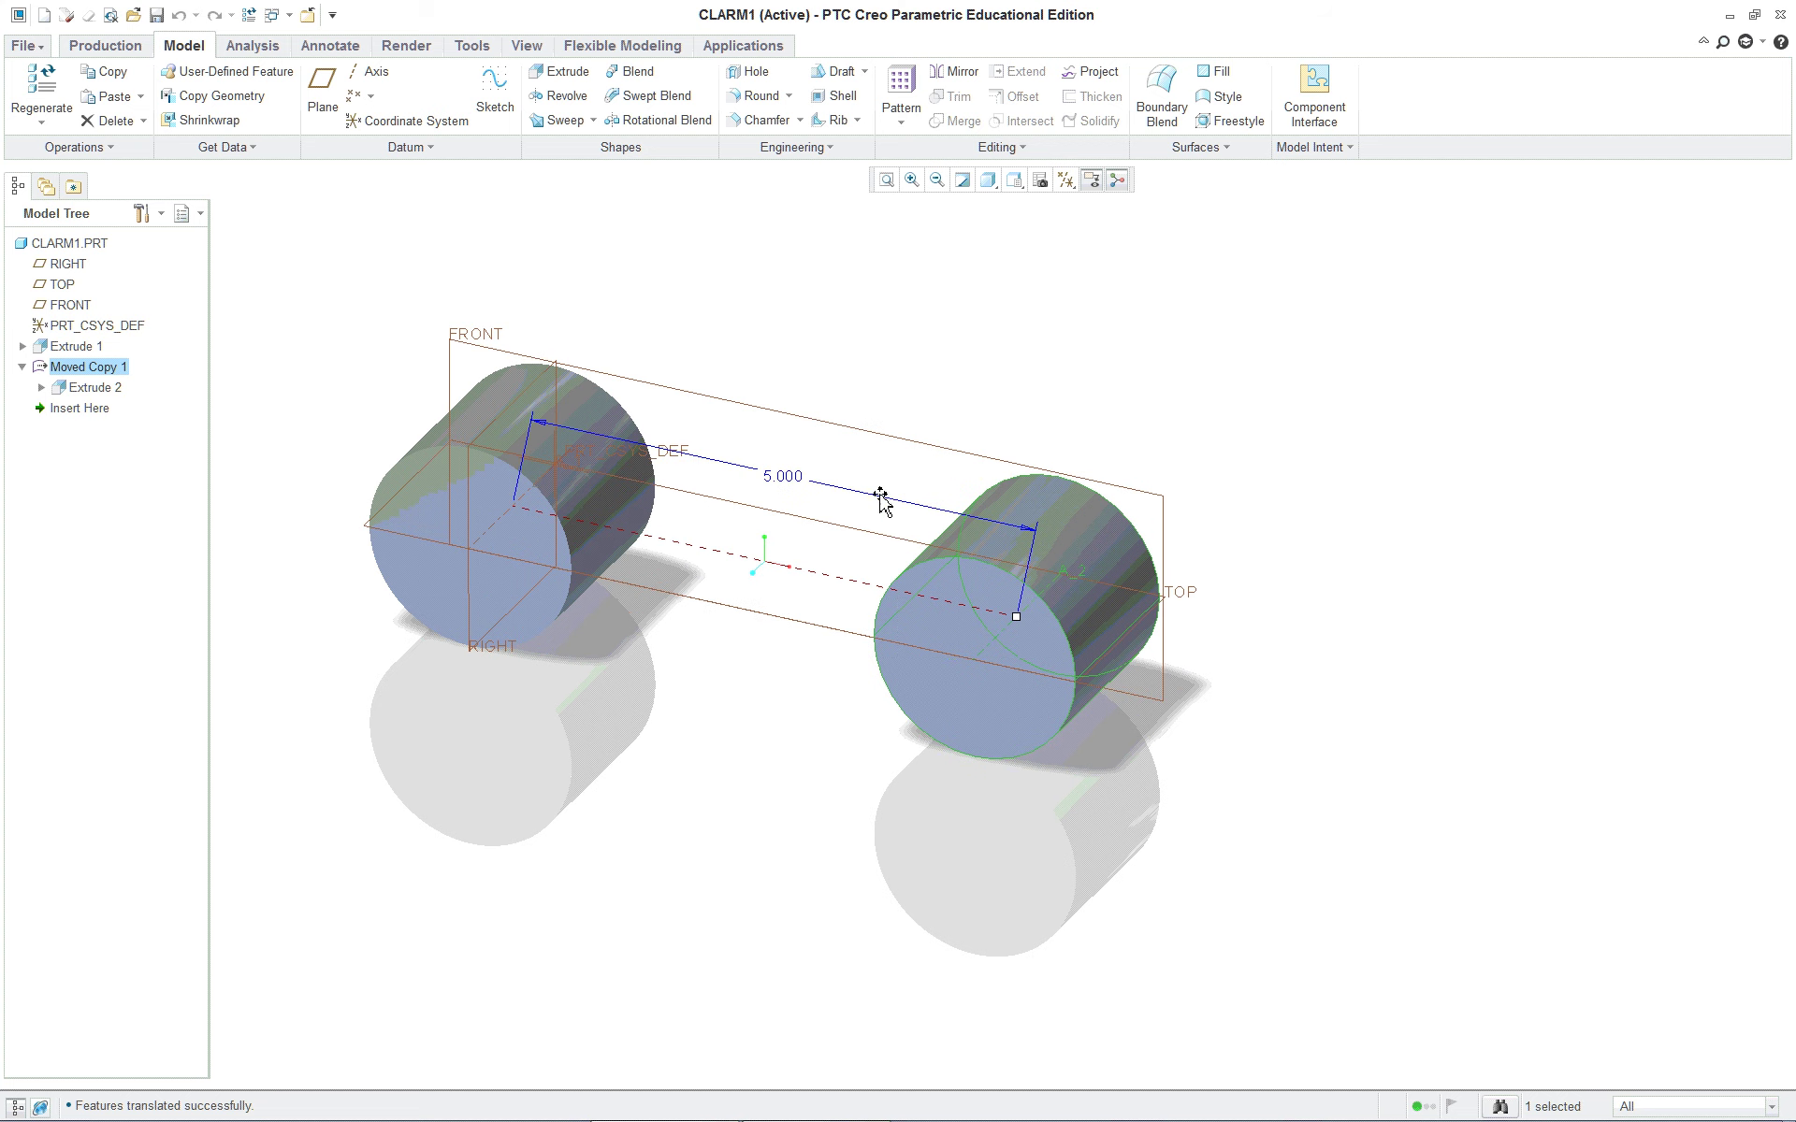
pyautogui.click(944, 283)
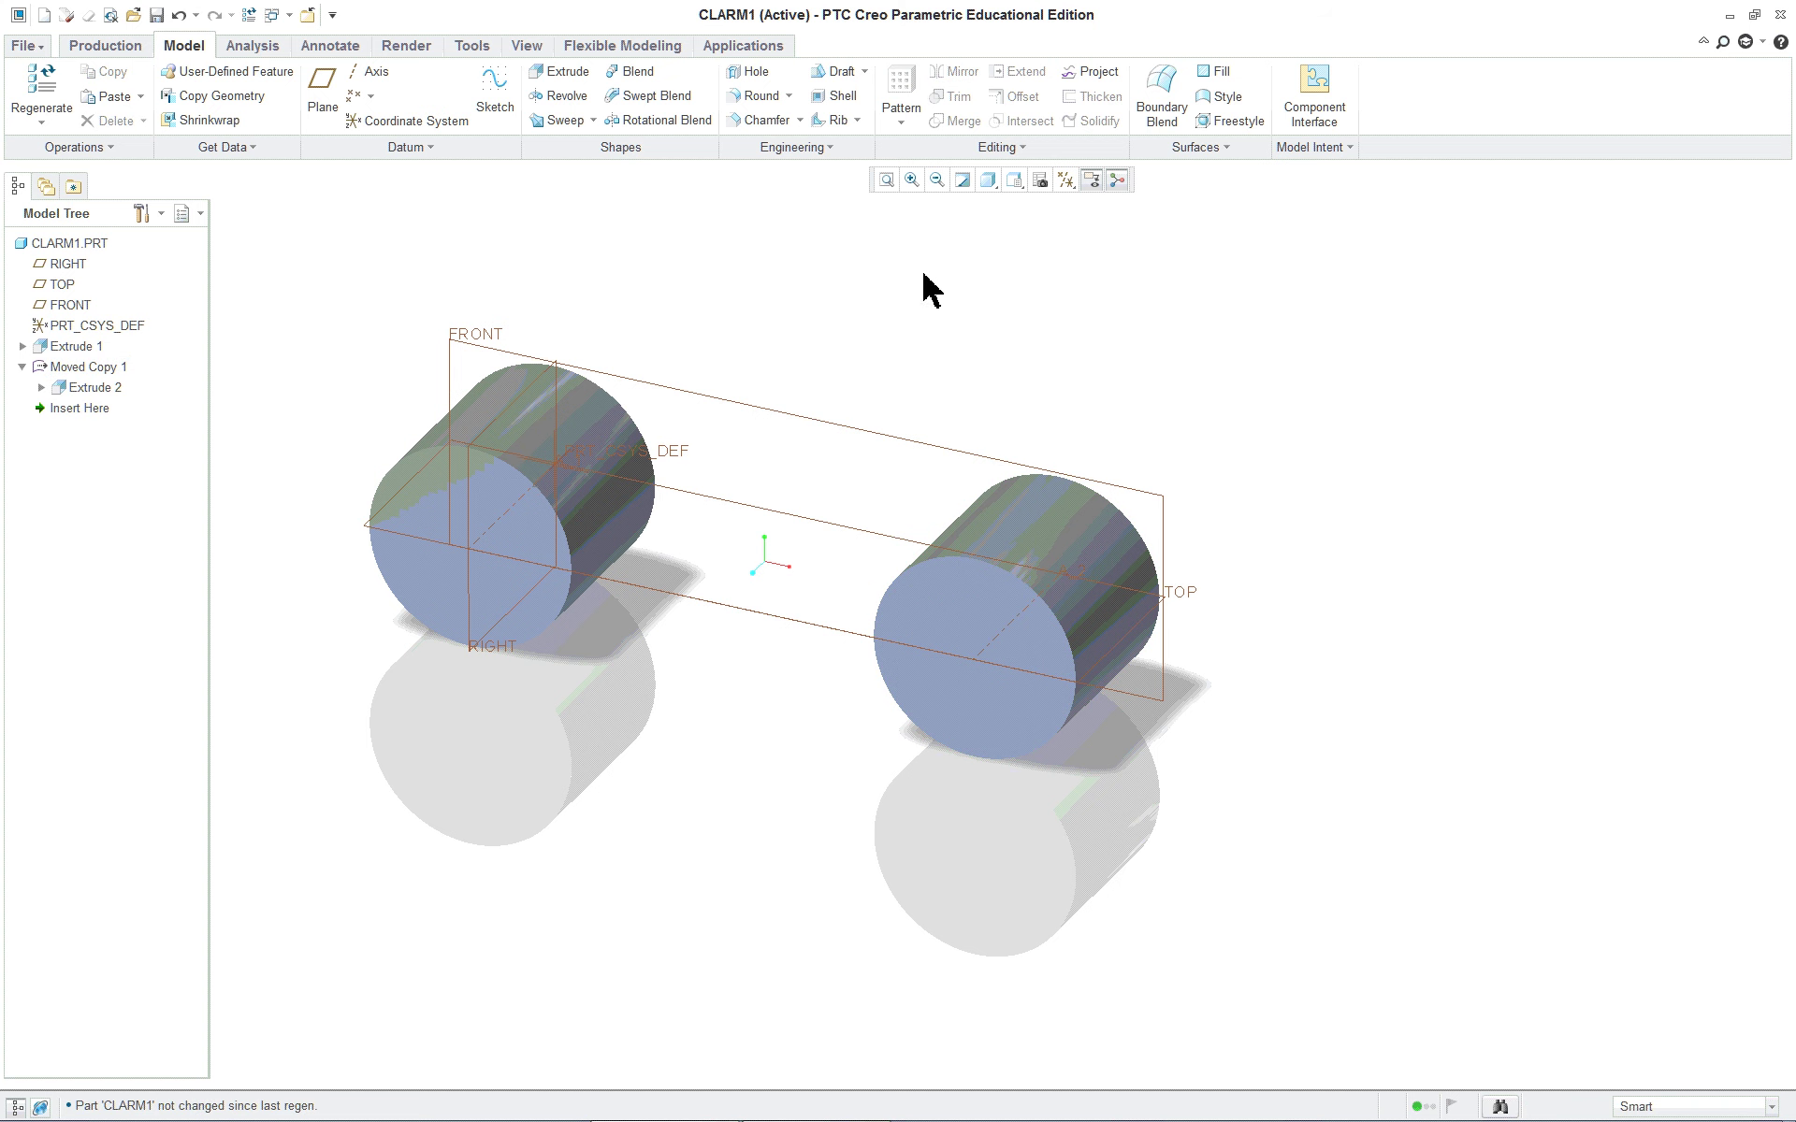
# Step: Edit the copied cylinder's dimensions and set its extrusion depth to .875
pyautogui.doubleClick(1041, 566)
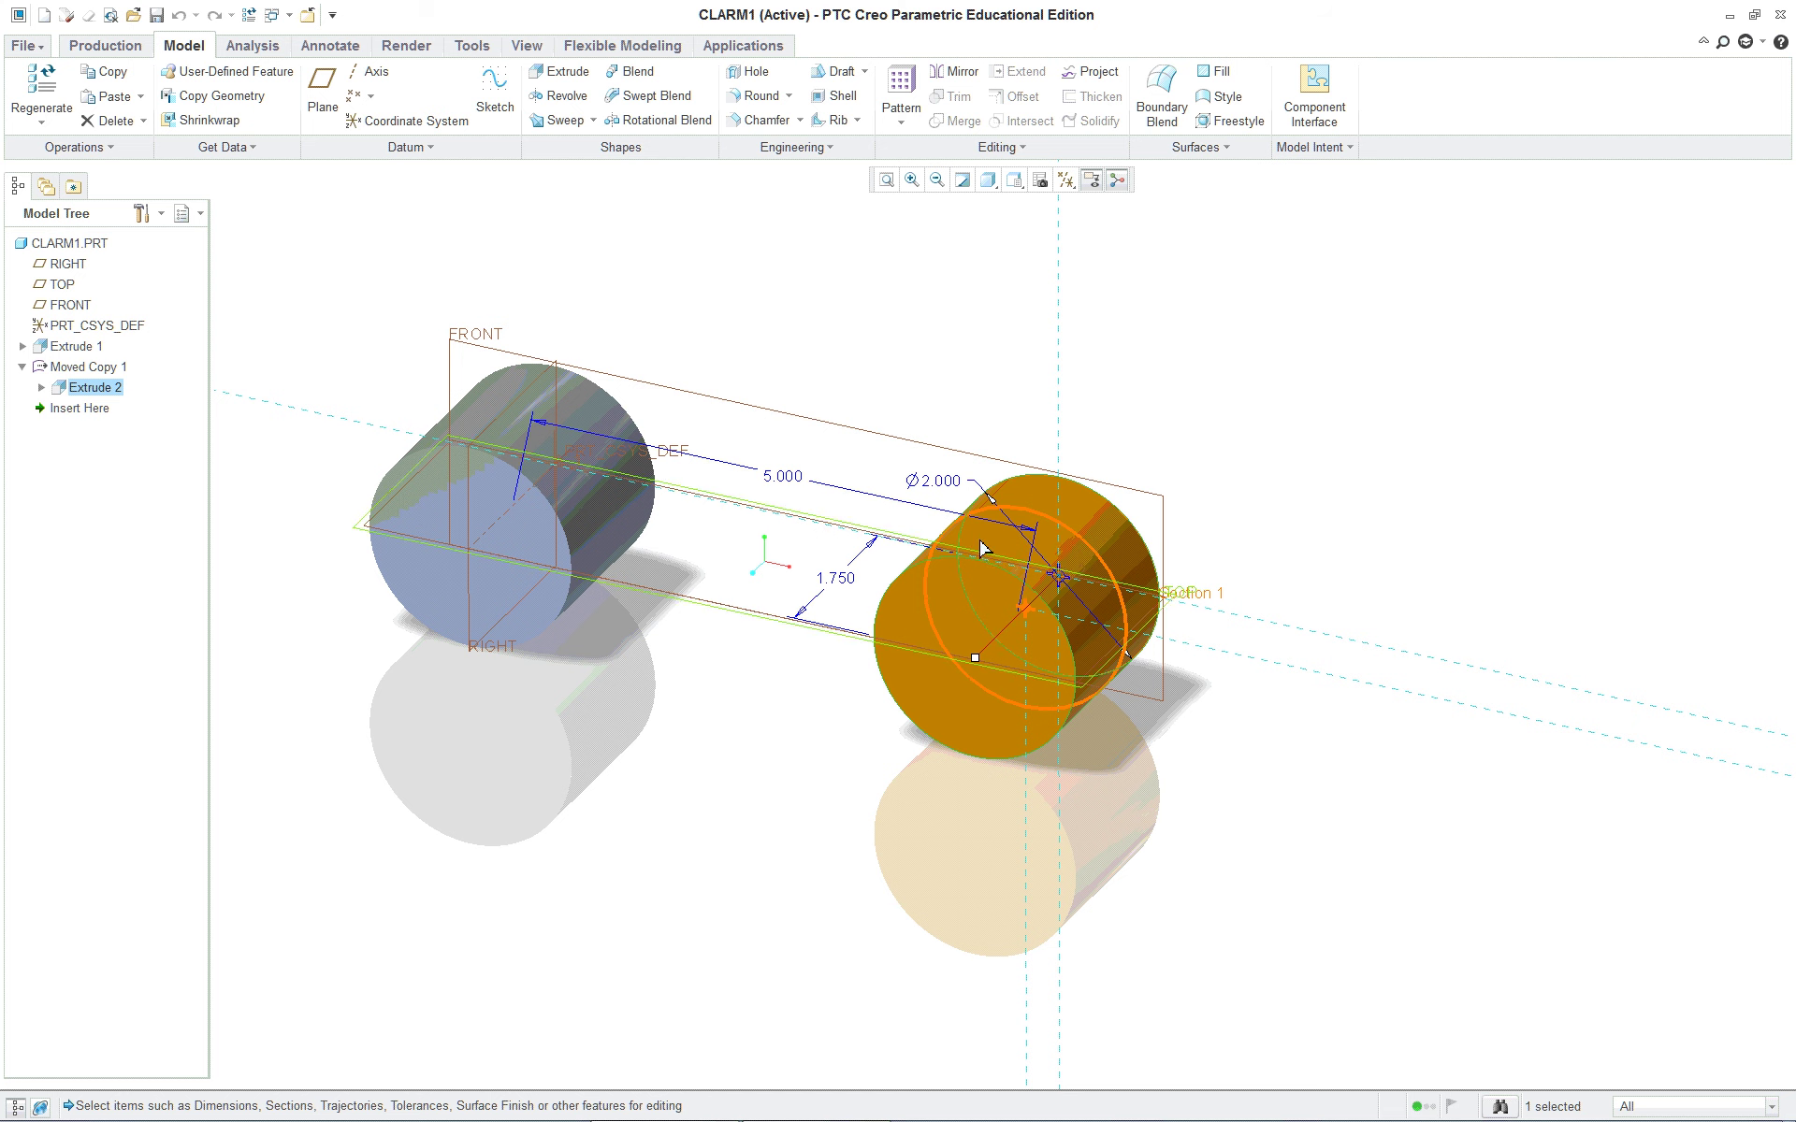
pyautogui.doubleClick(847, 582)
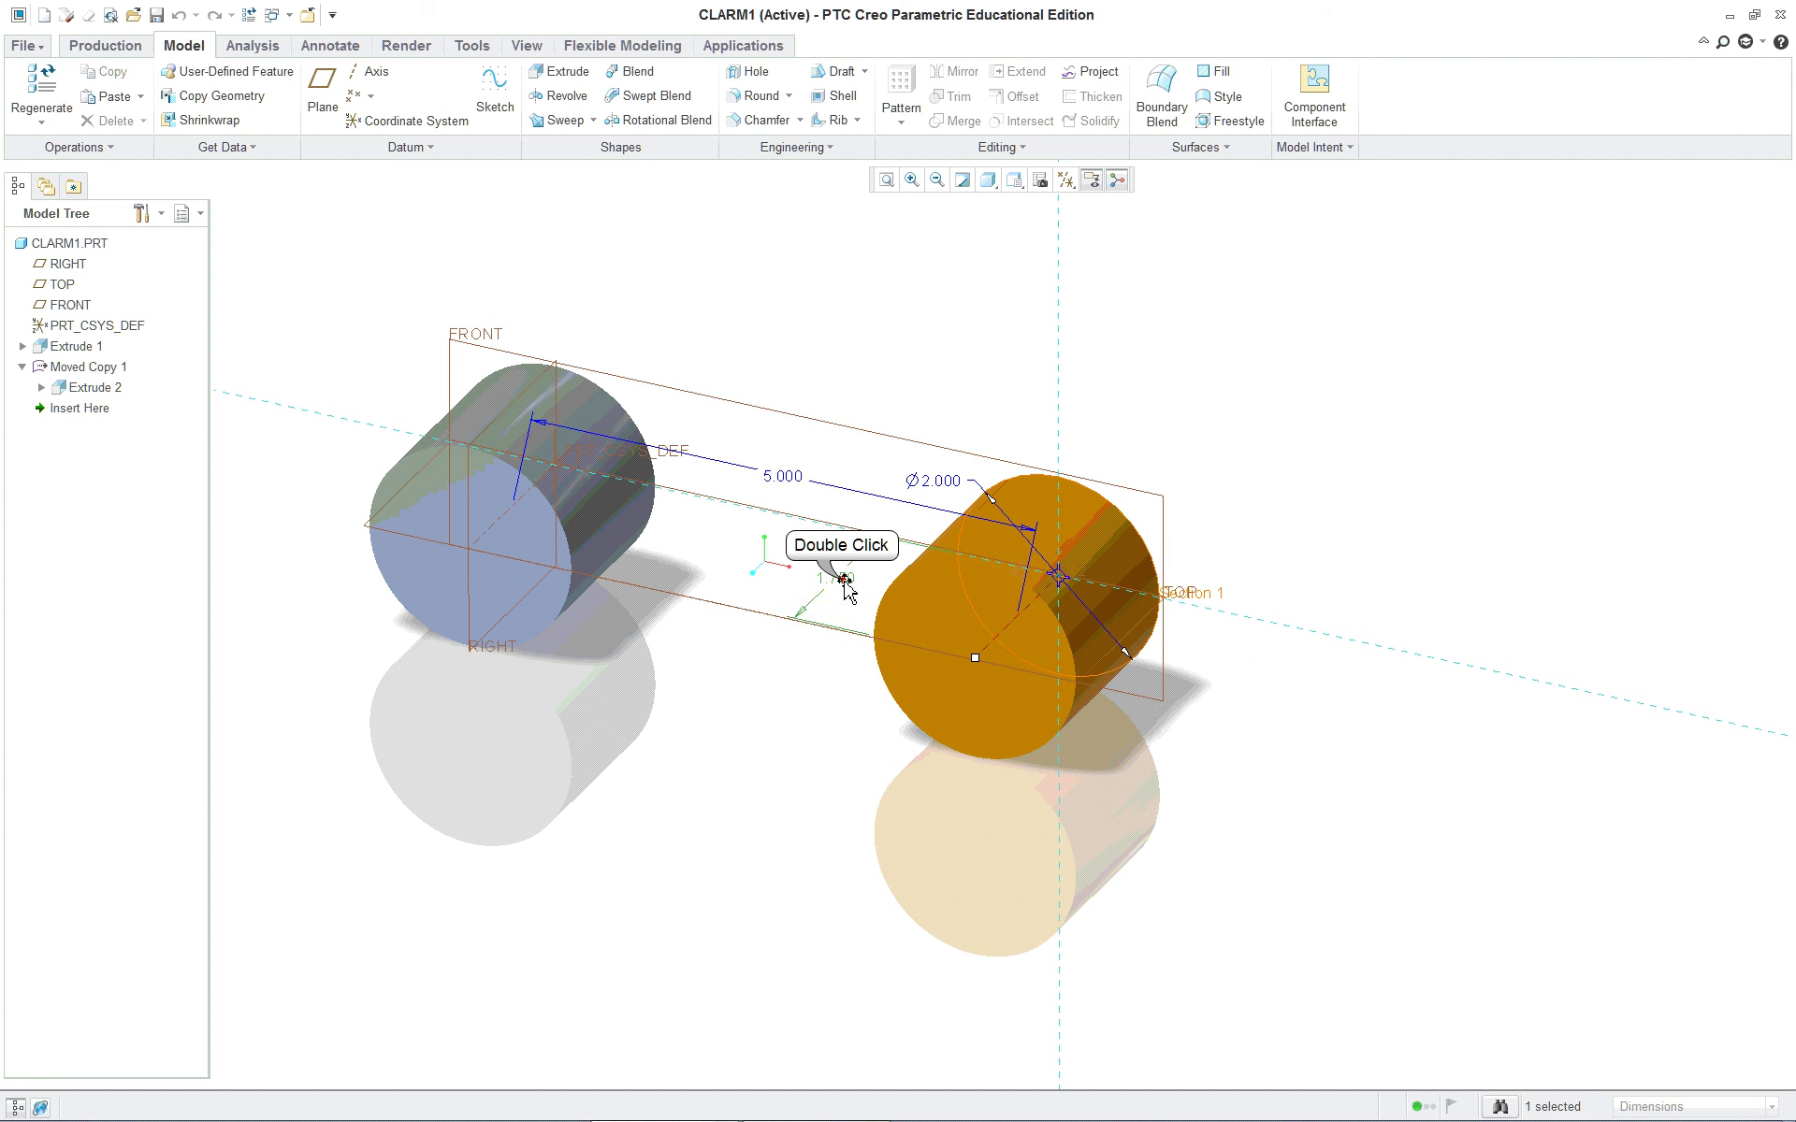
pyautogui.press('BackSpace')
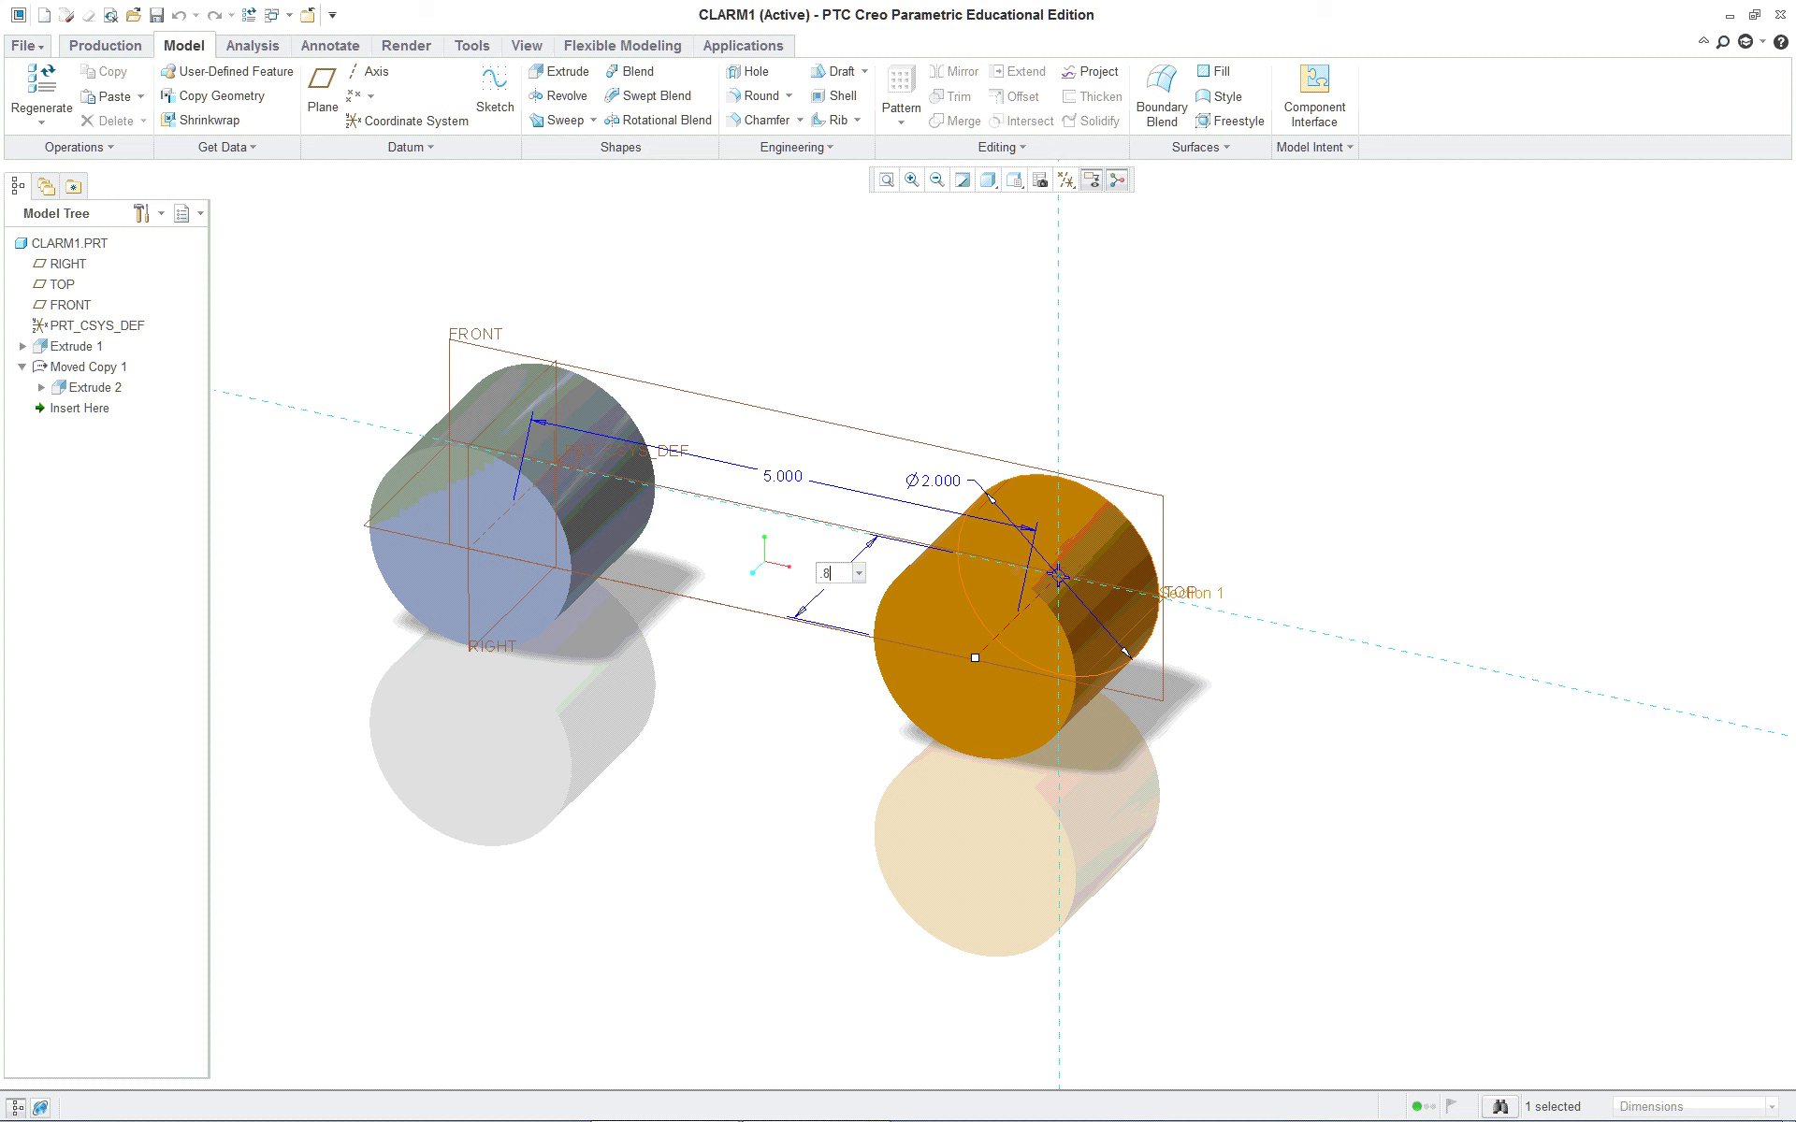
pyautogui.press('Return')
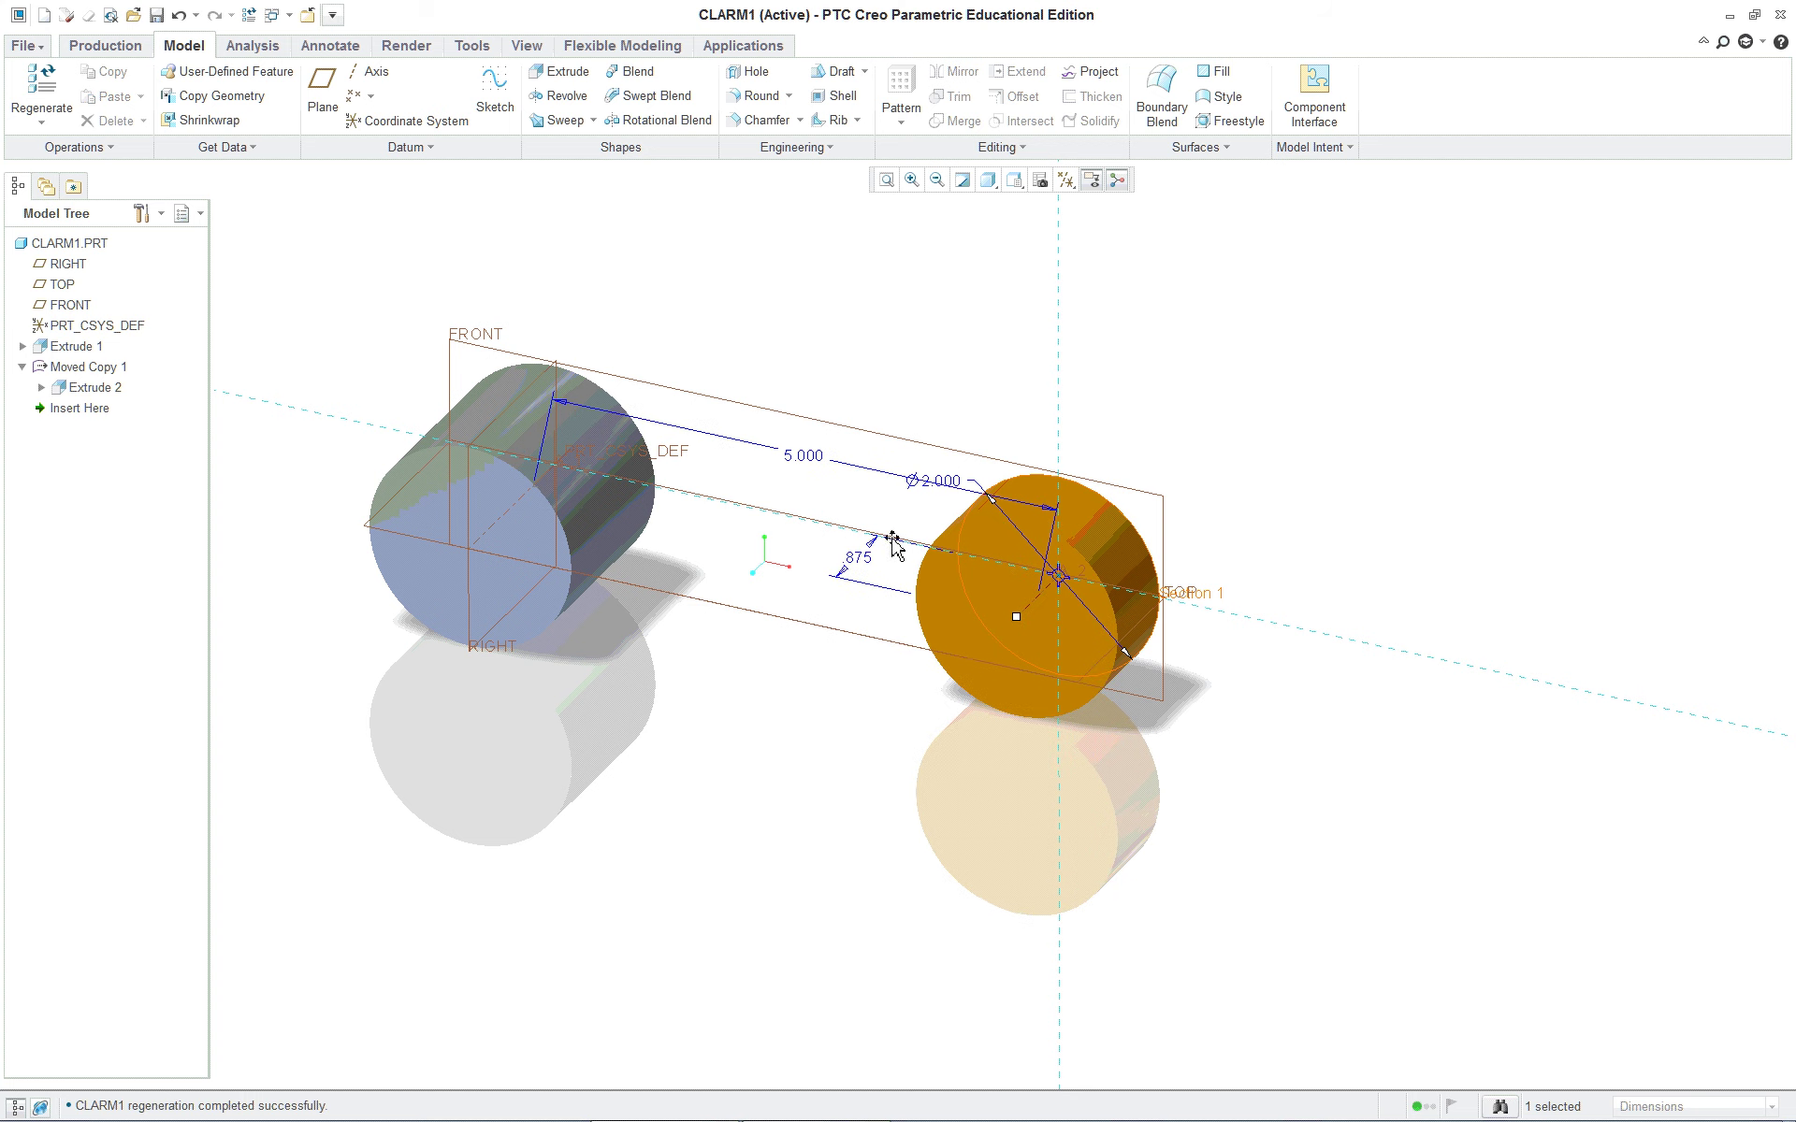
# Step: Set the copied cylinder's diameter to 1.5 and leave dimension editing
pyautogui.doubleClick(927, 481)
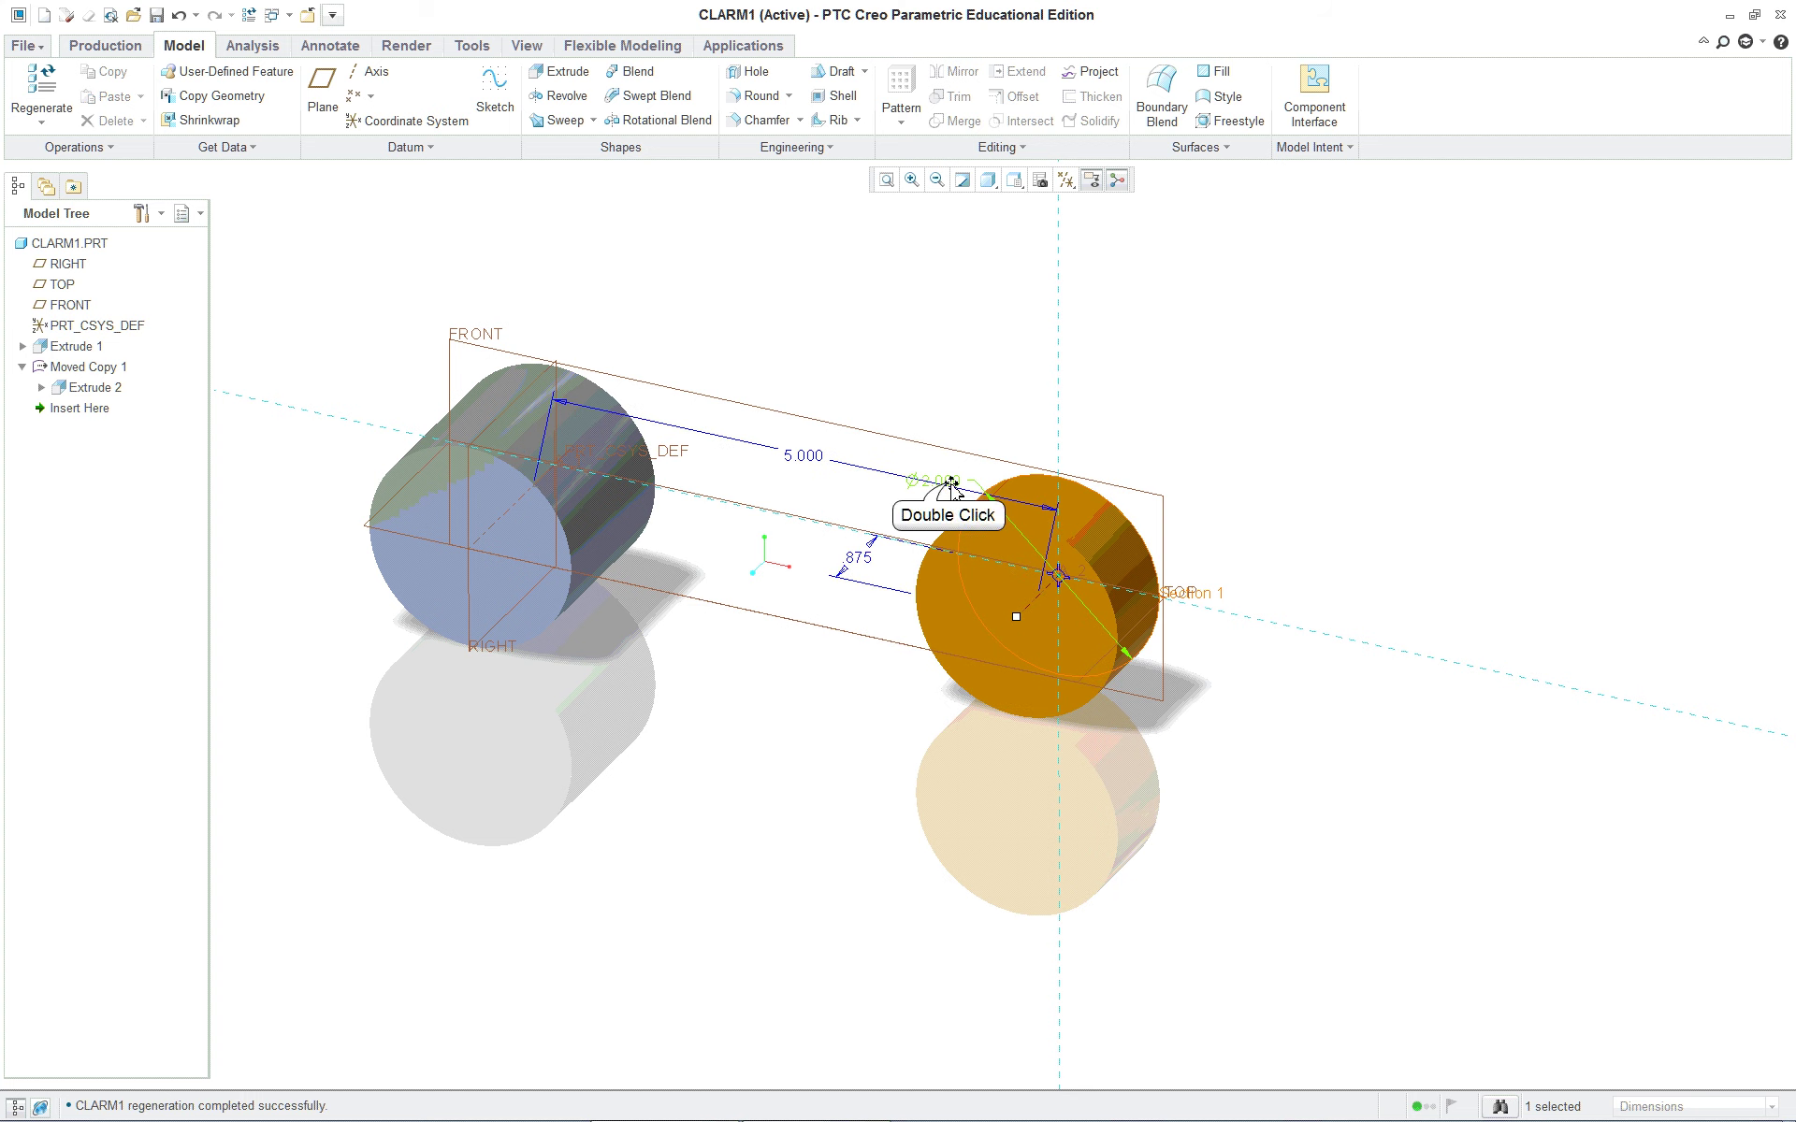
pyautogui.write('1.5')
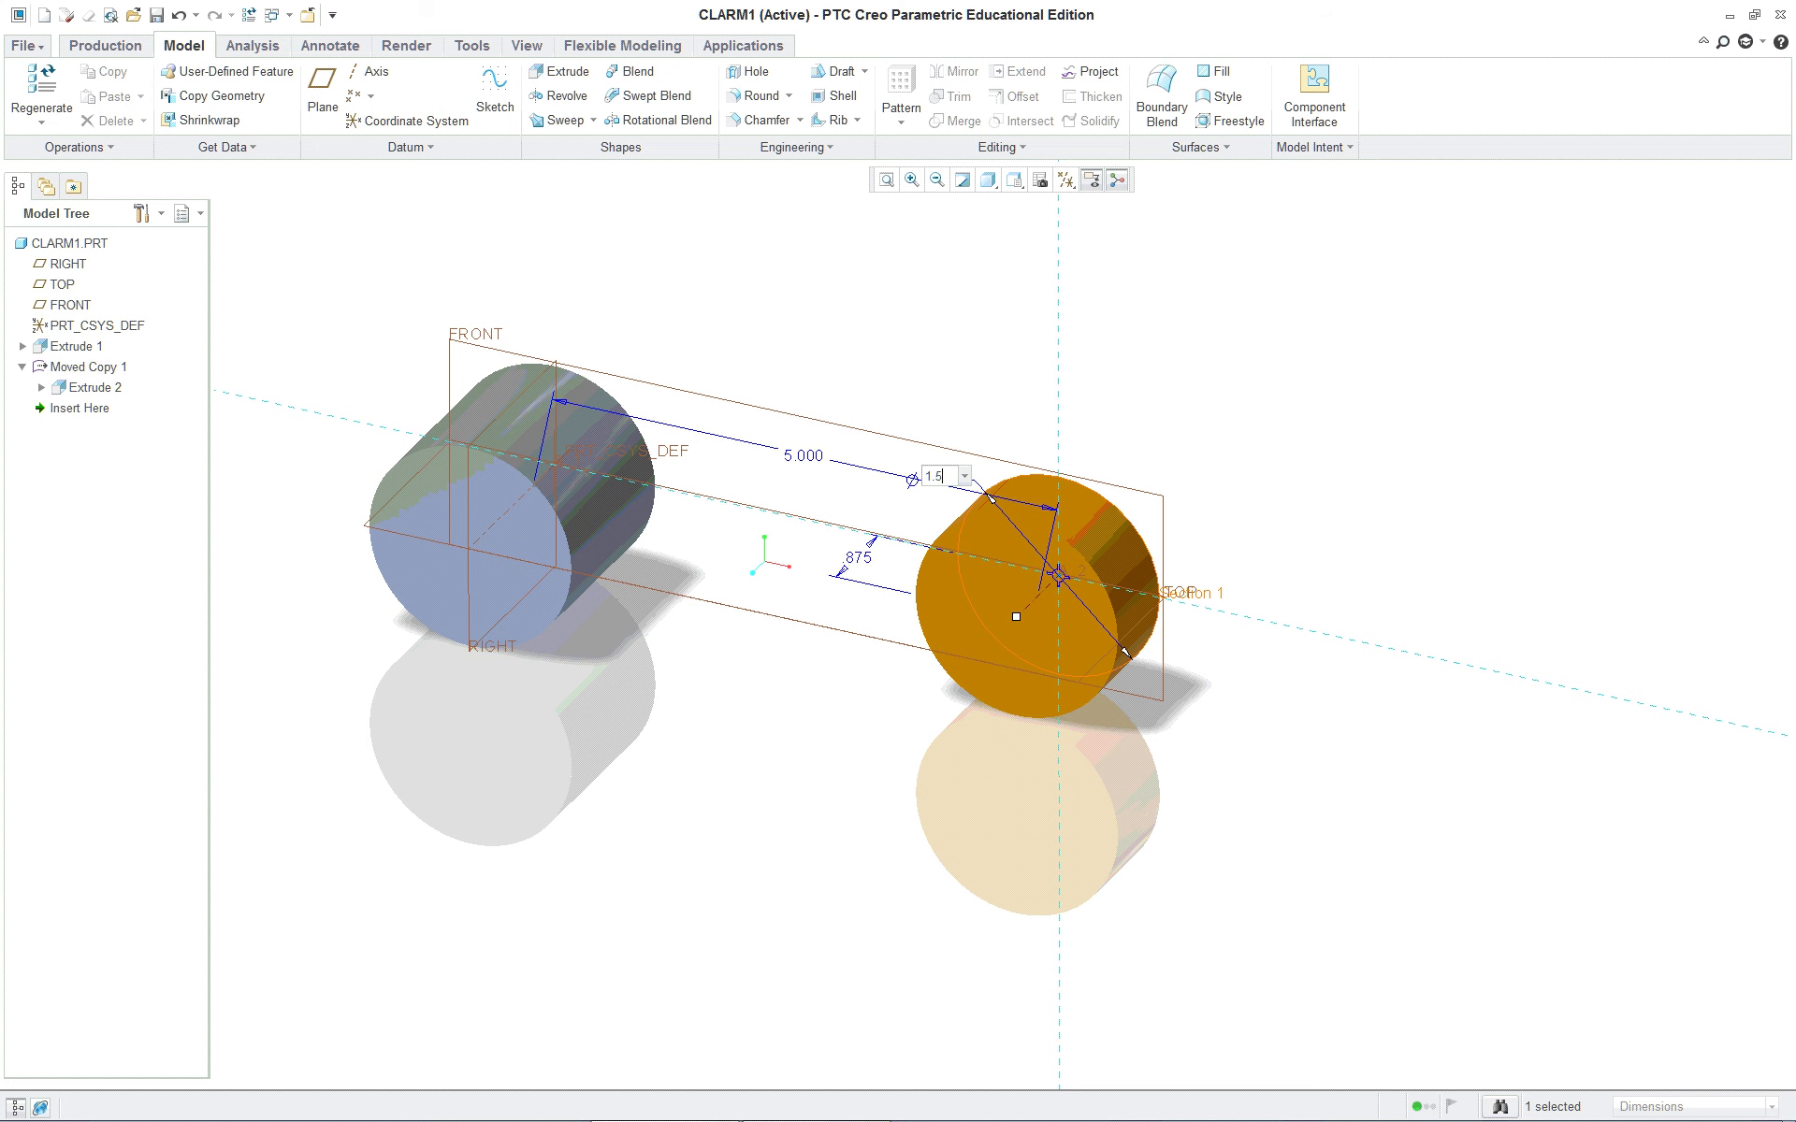
pyautogui.press('Return')
pyautogui.rightClick(951, 479)
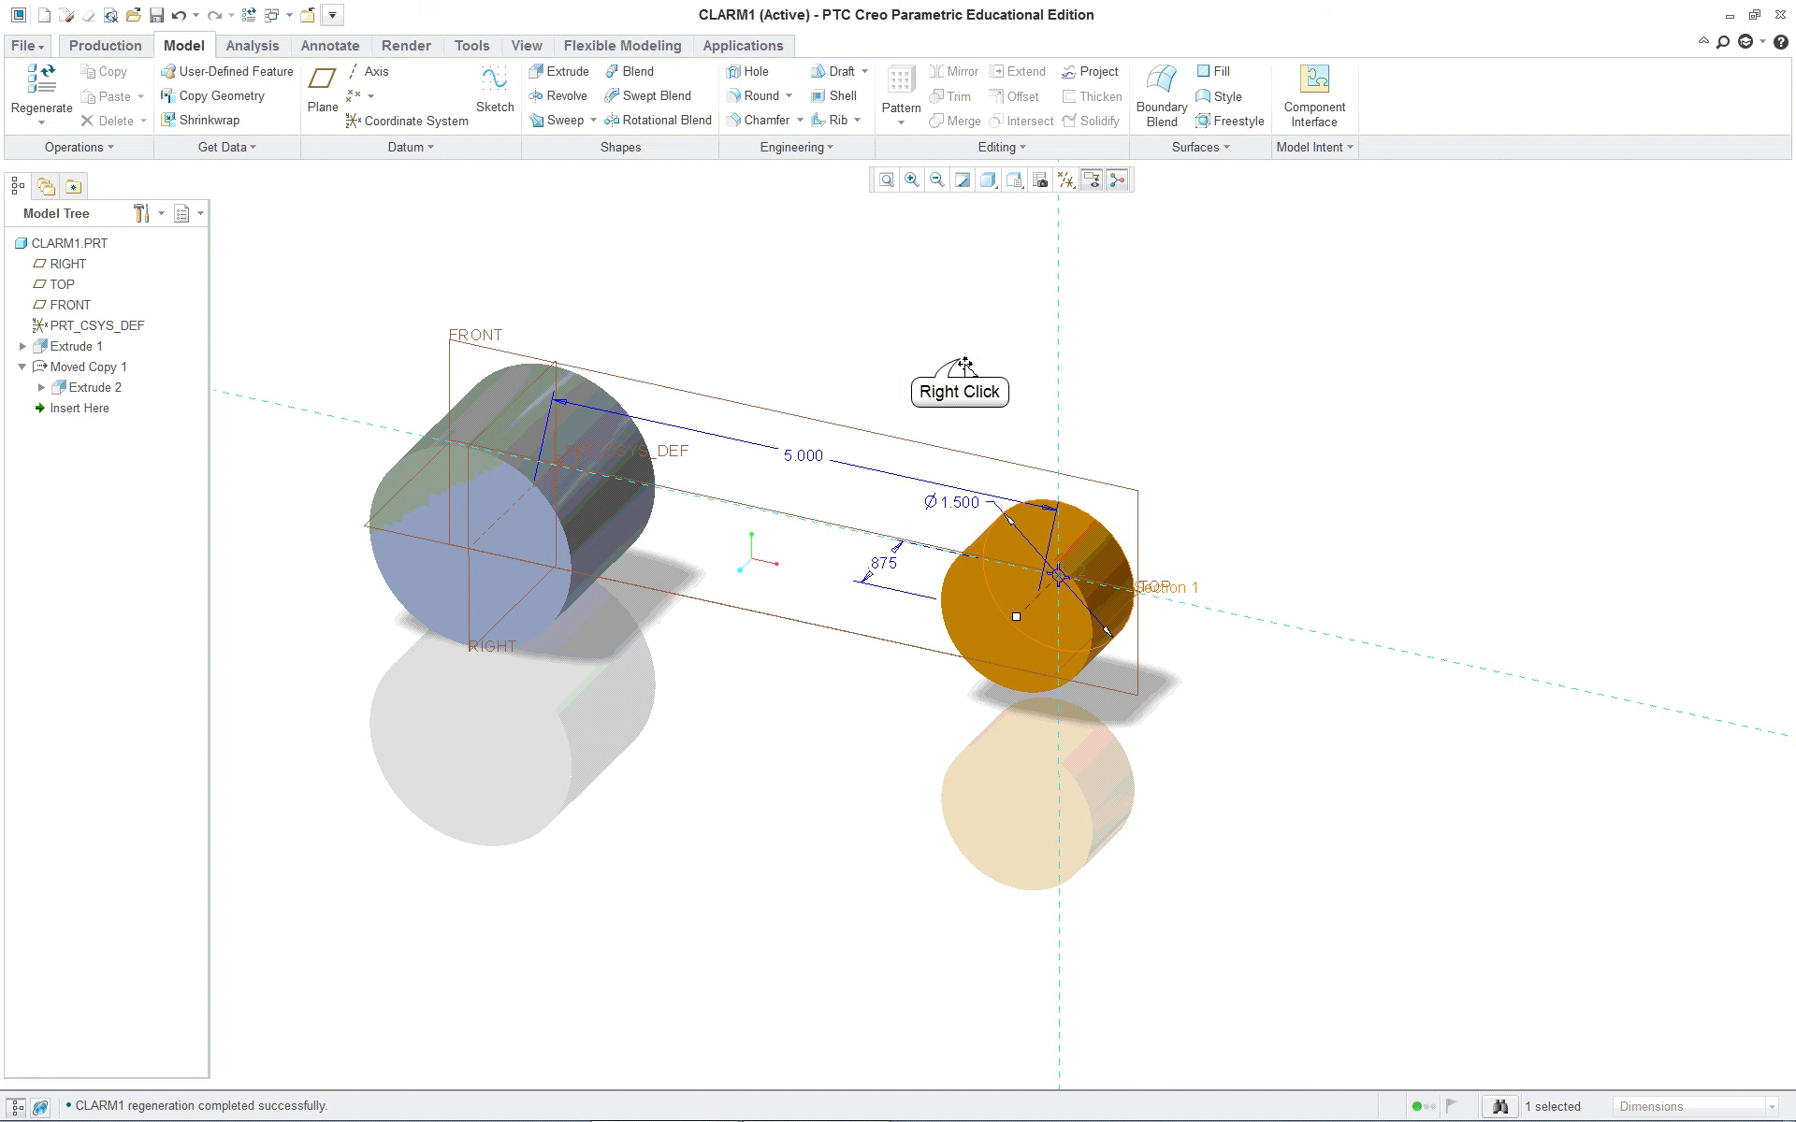
pyautogui.click(869, 353)
pyautogui.click(853, 329)
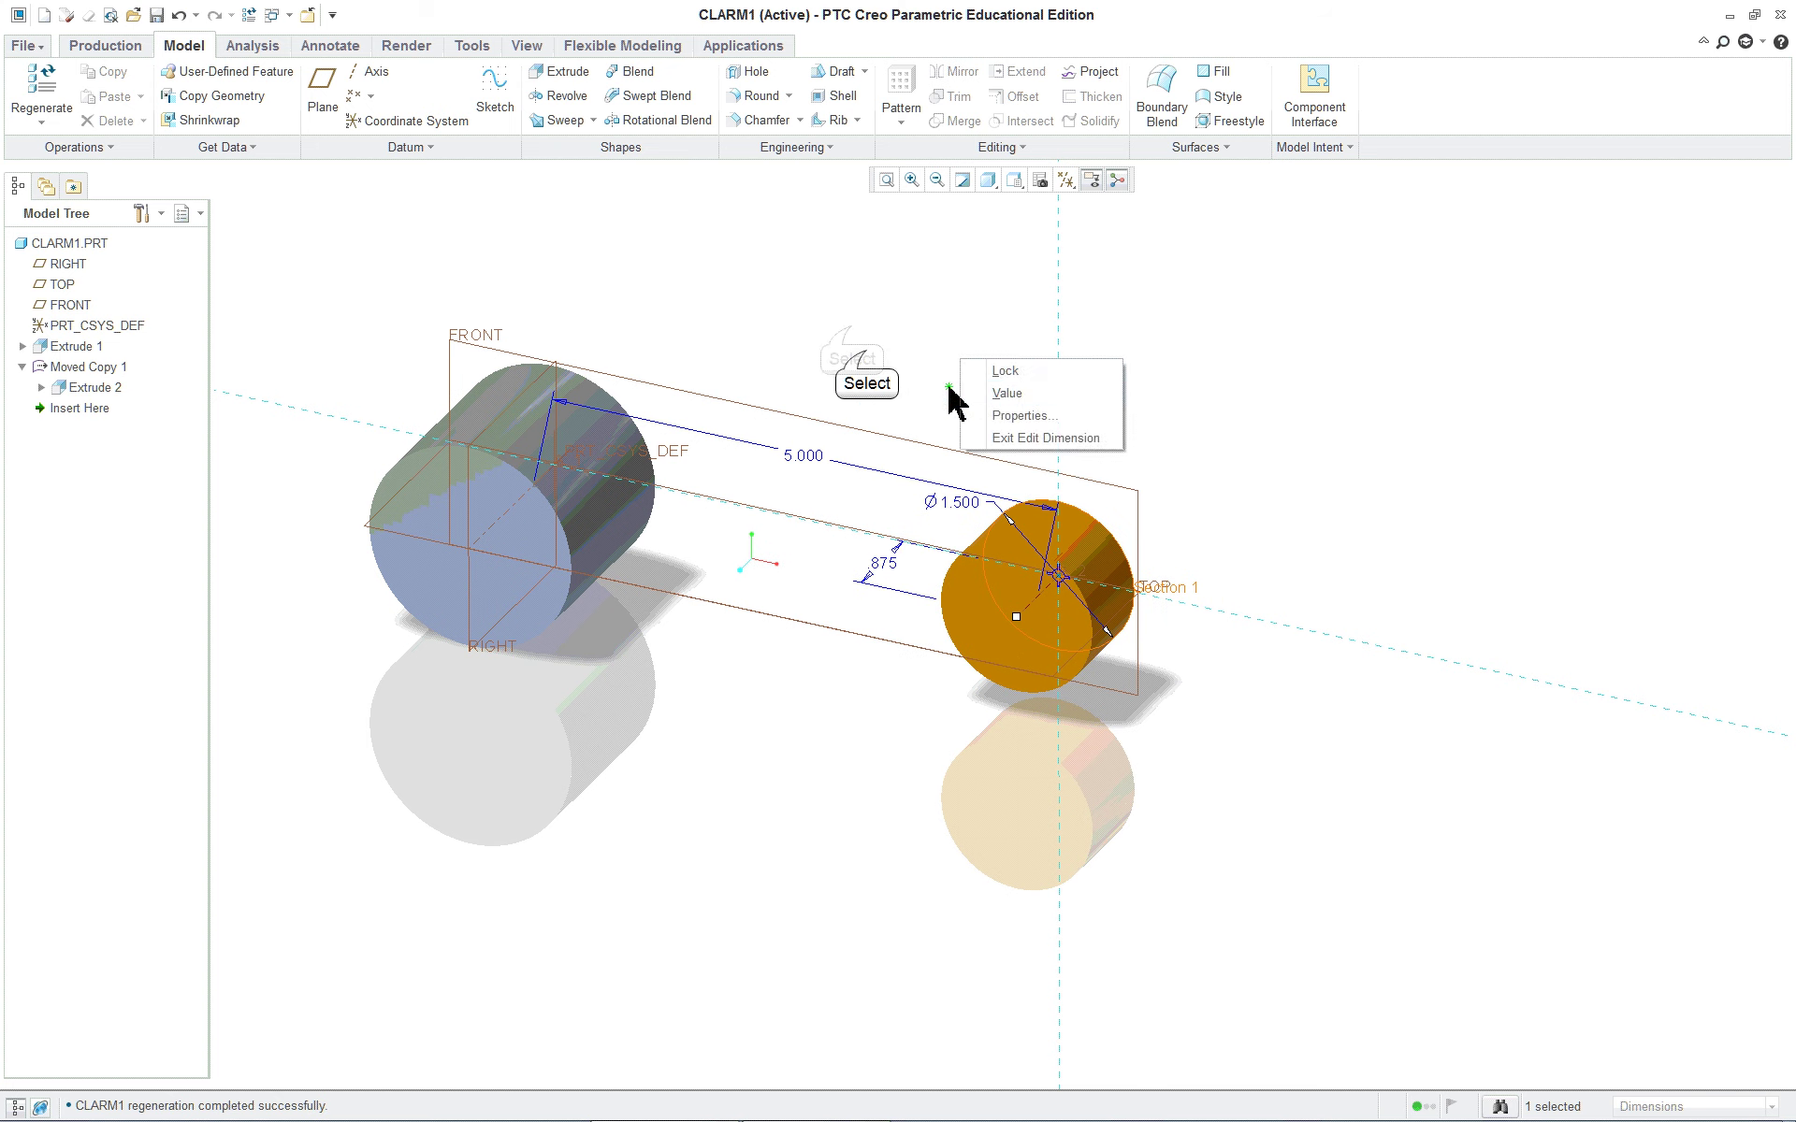
pyautogui.click(853, 329)
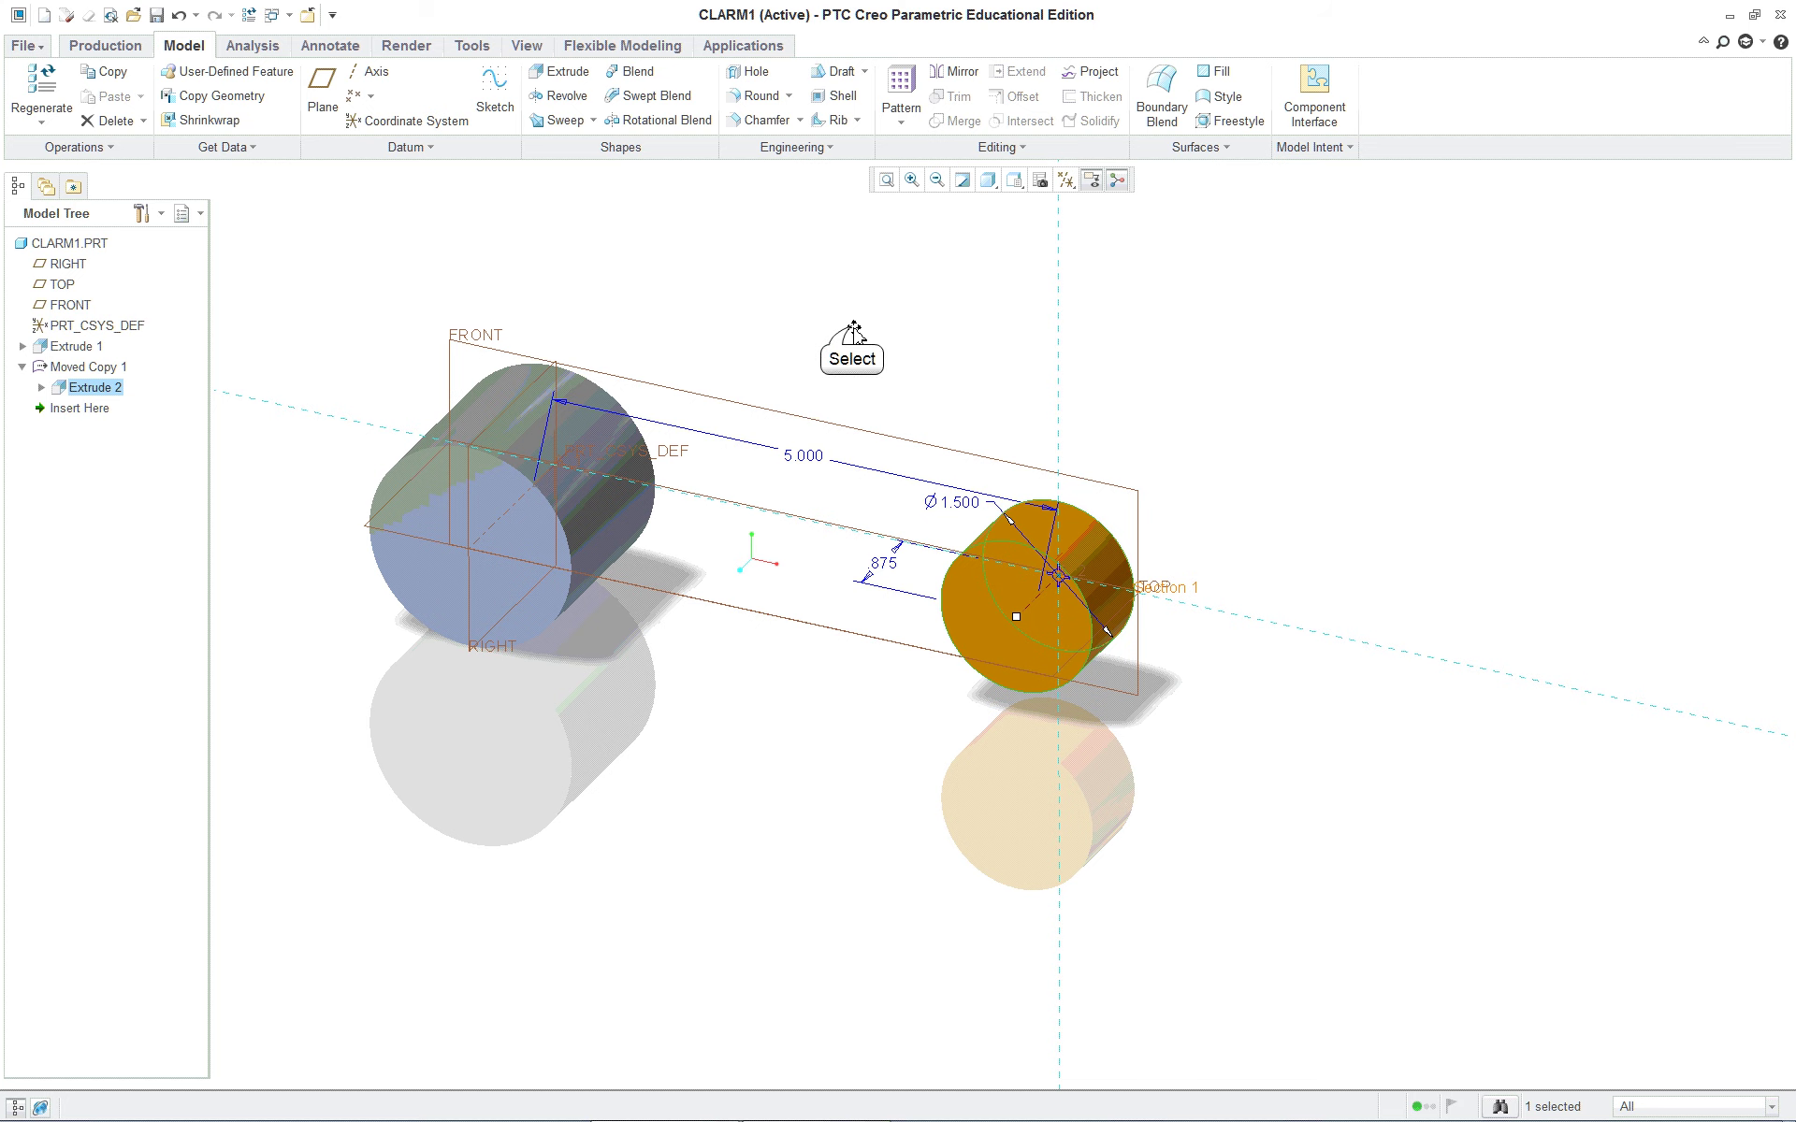
pyautogui.click(856, 337)
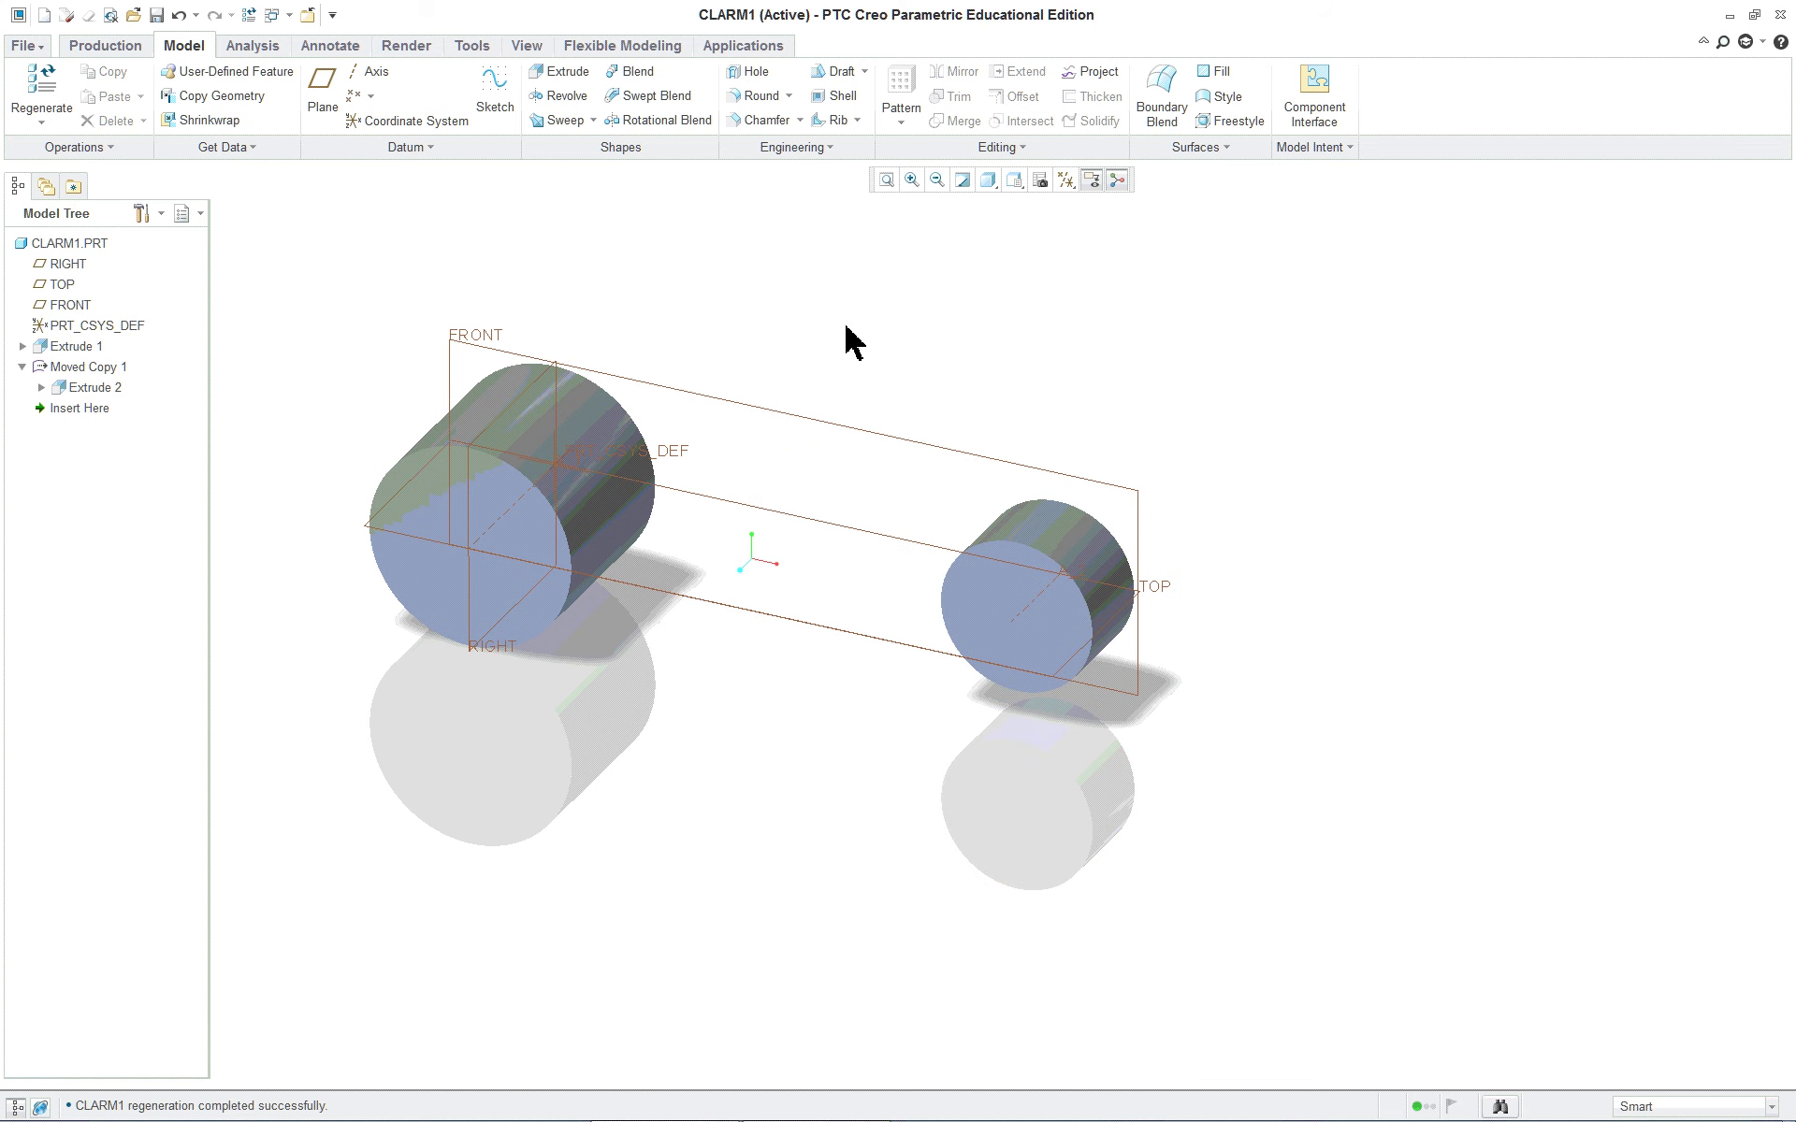
# Step: Switch to the Lesson 7 PDF and read the instructions for the offset datum plane that follow the regenerated model
pyautogui.hotkey('alt', 'Tab')
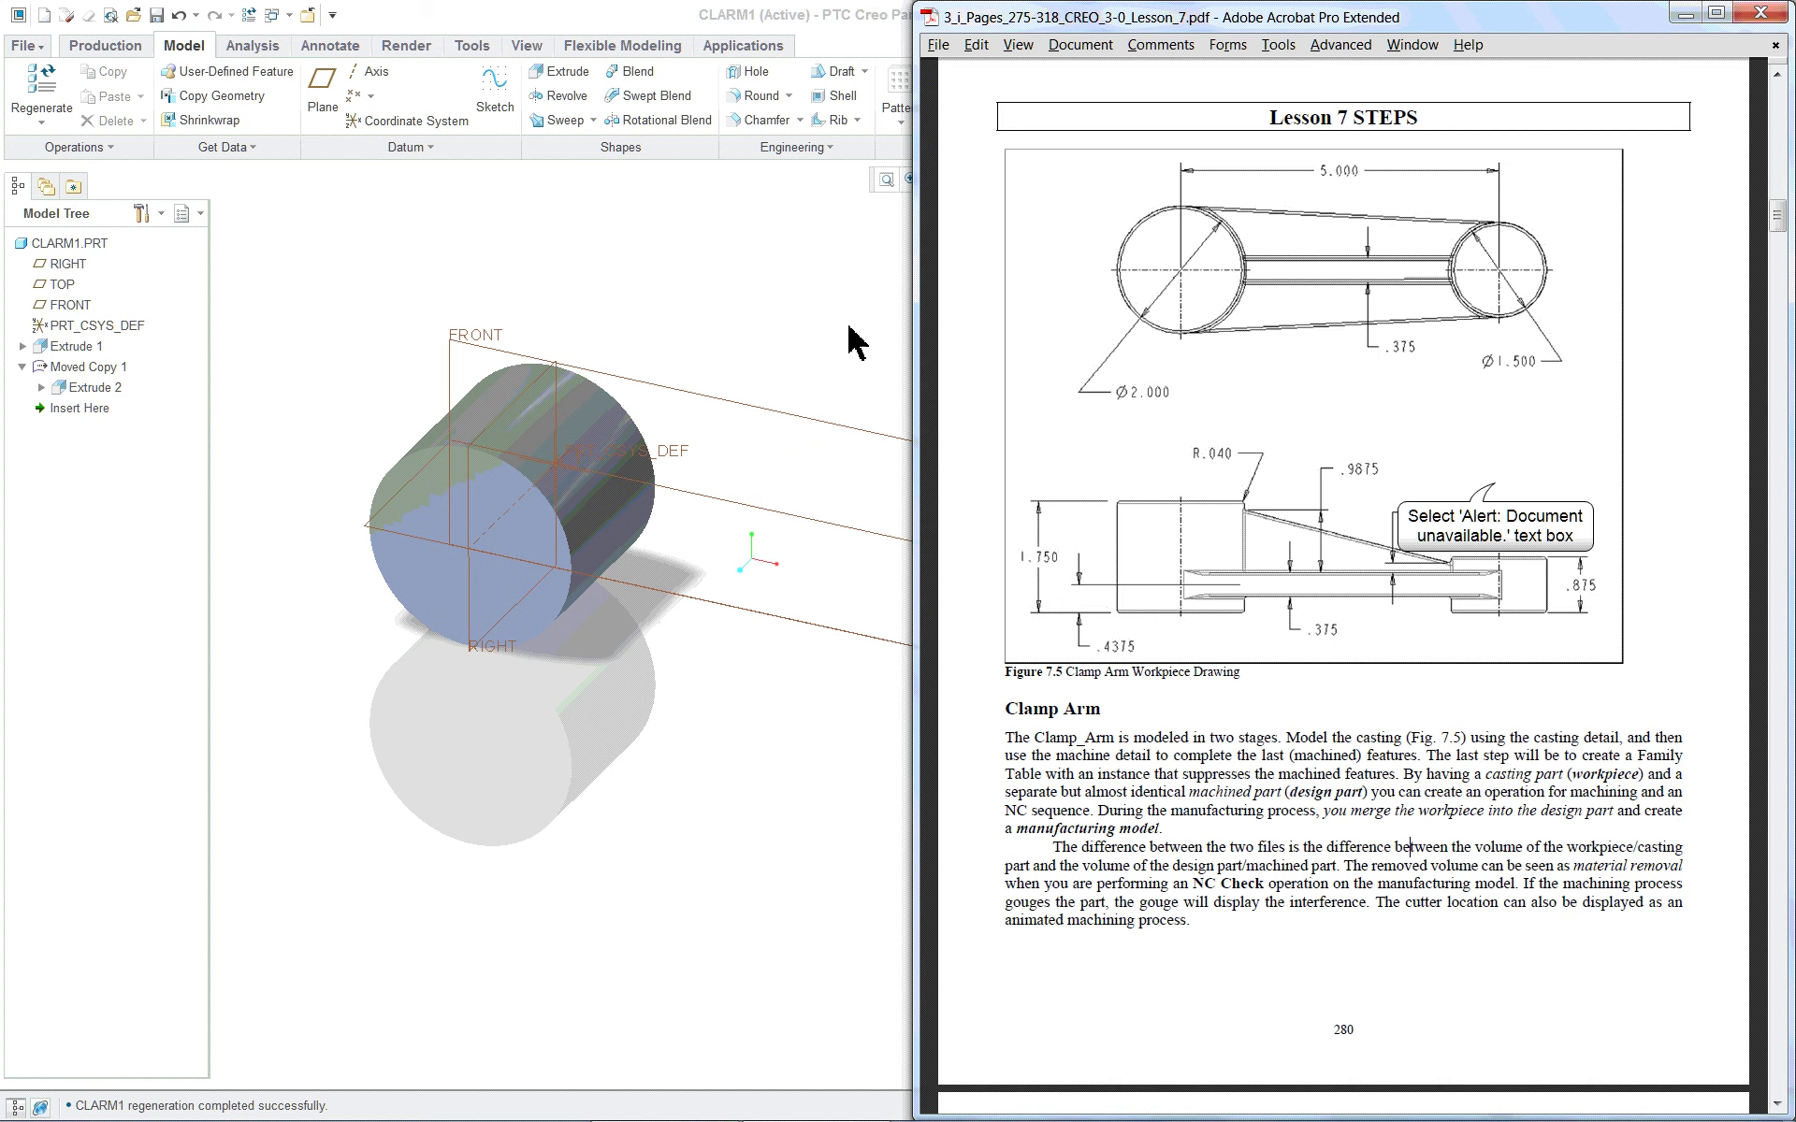
pyautogui.click(1497, 483)
pyautogui.scroll(-15, 1292, 670)
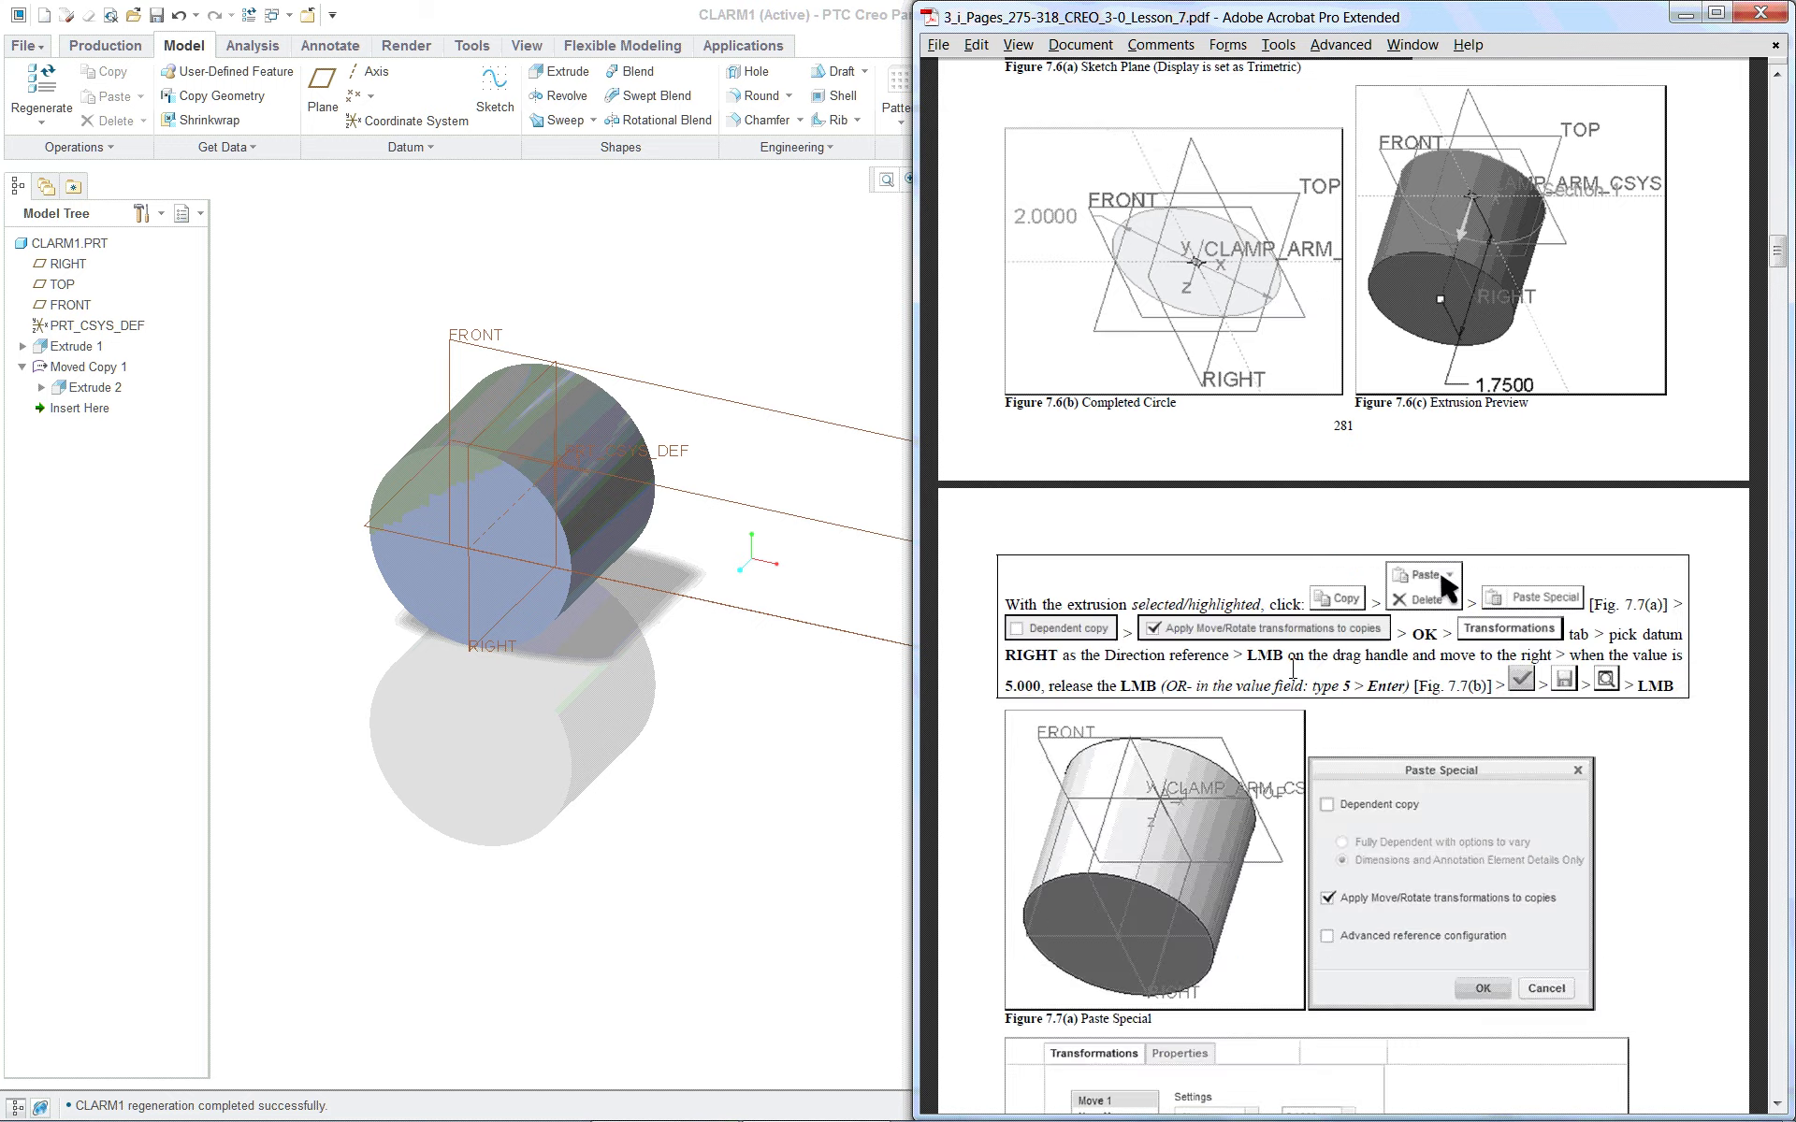
pyautogui.scroll(-15, 1293, 669)
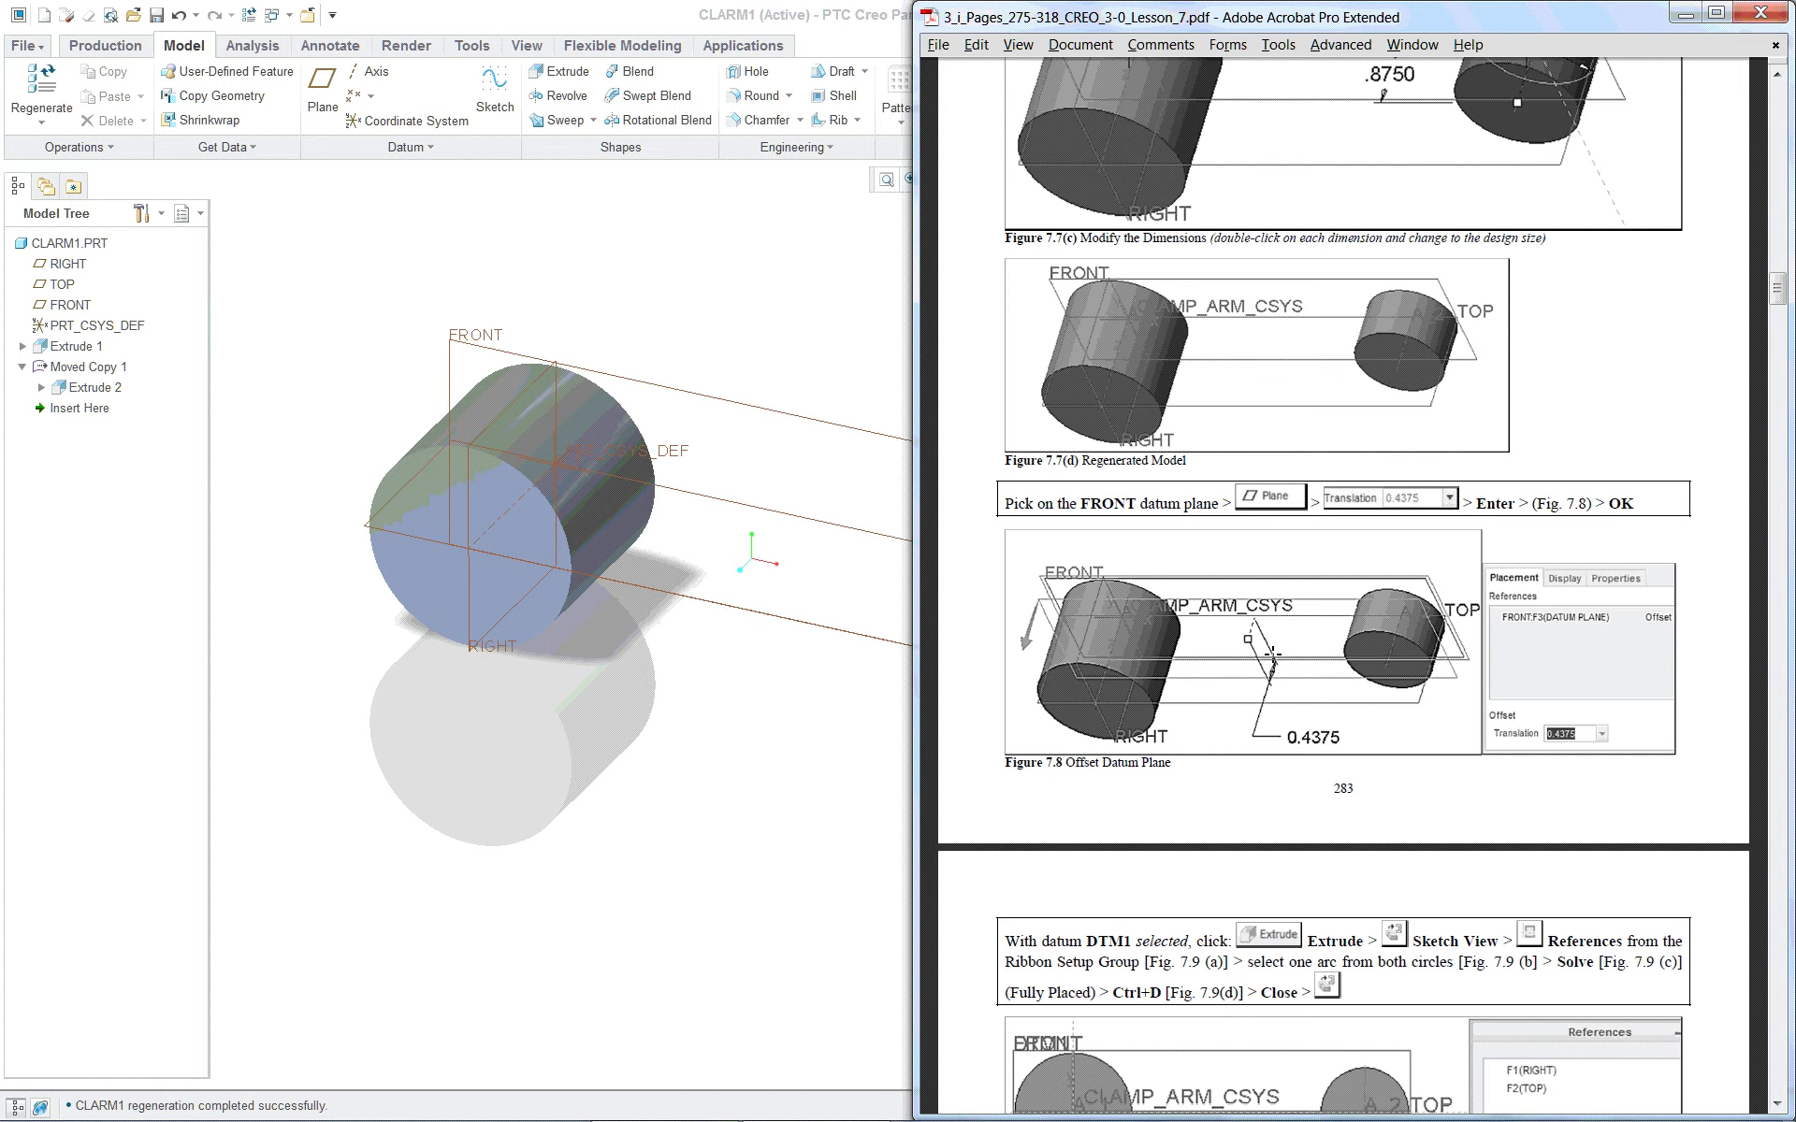
pyautogui.scroll(1, 1271, 652)
pyautogui.scroll(-1, 1269, 644)
# Step: Switch to Creo Parametric and begin a datum plane offset from the FRONT datum plane
pyautogui.click(748, 394)
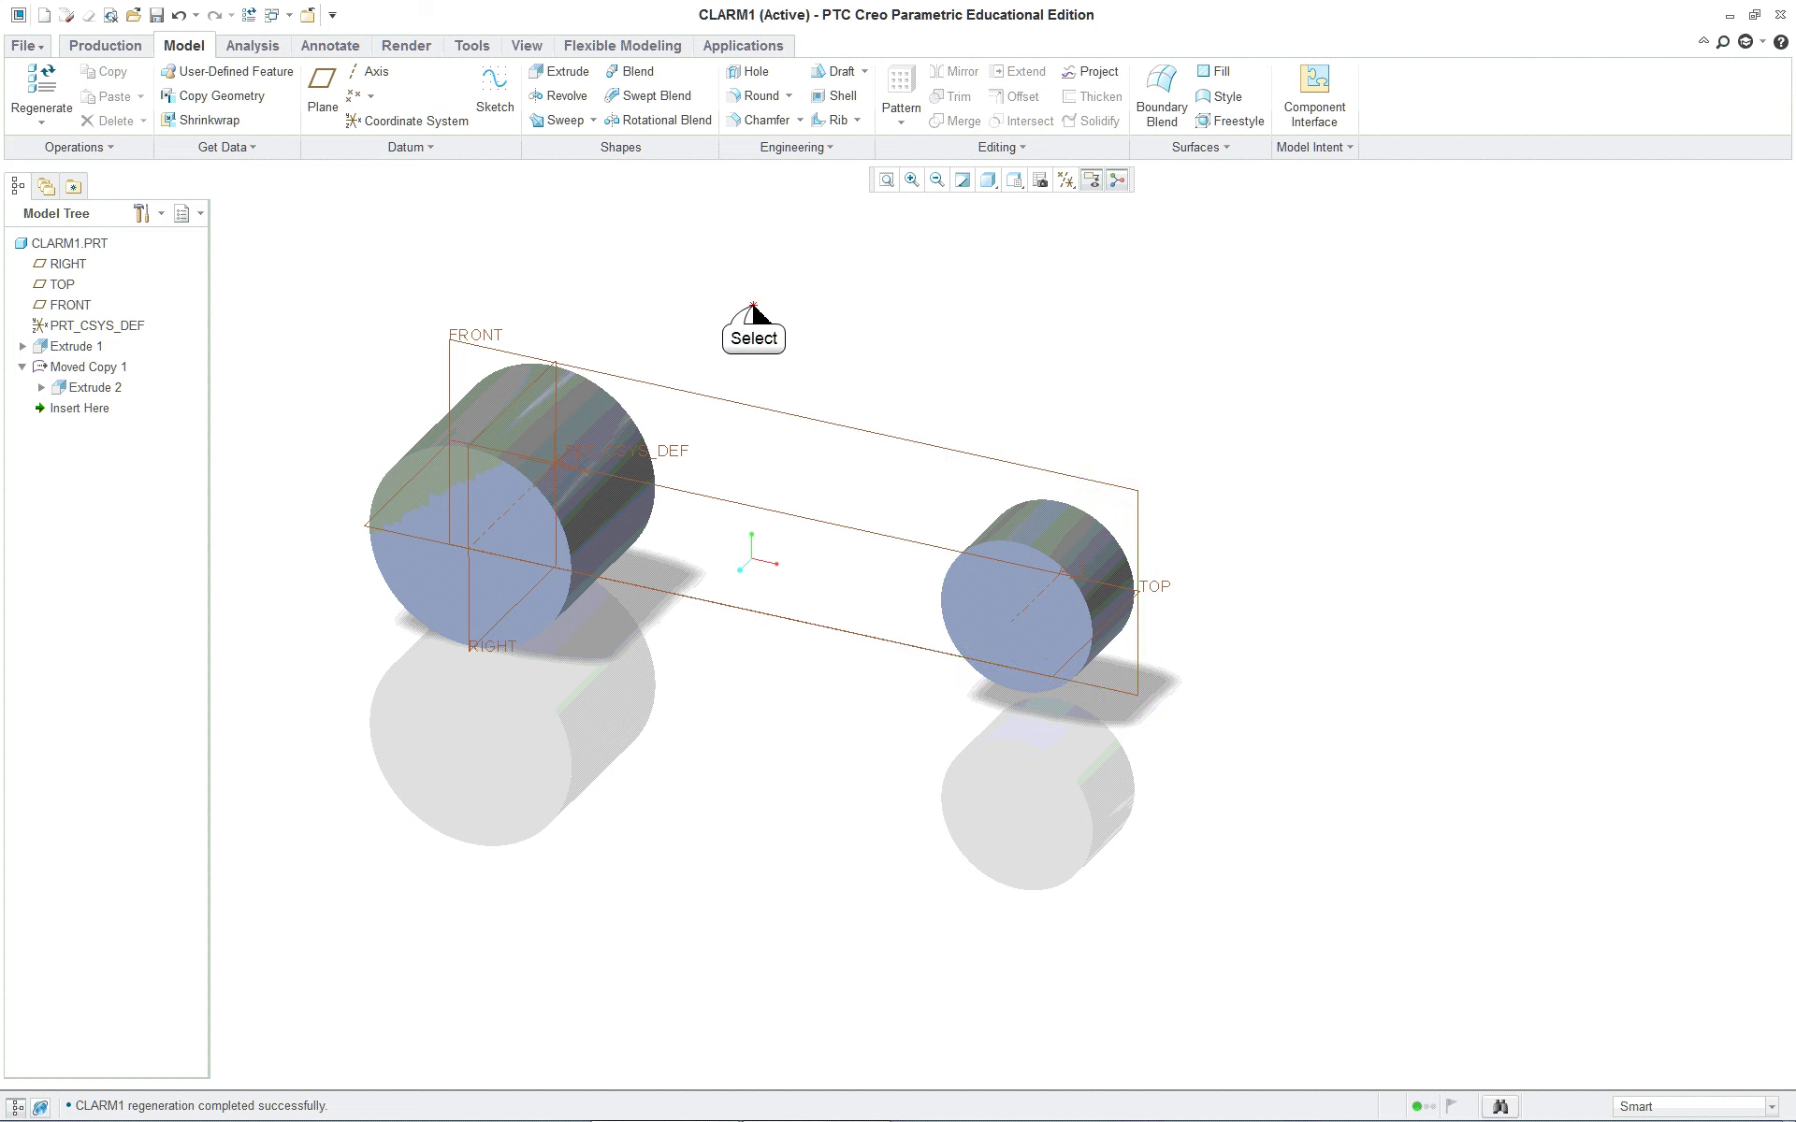
pyautogui.click(783, 415)
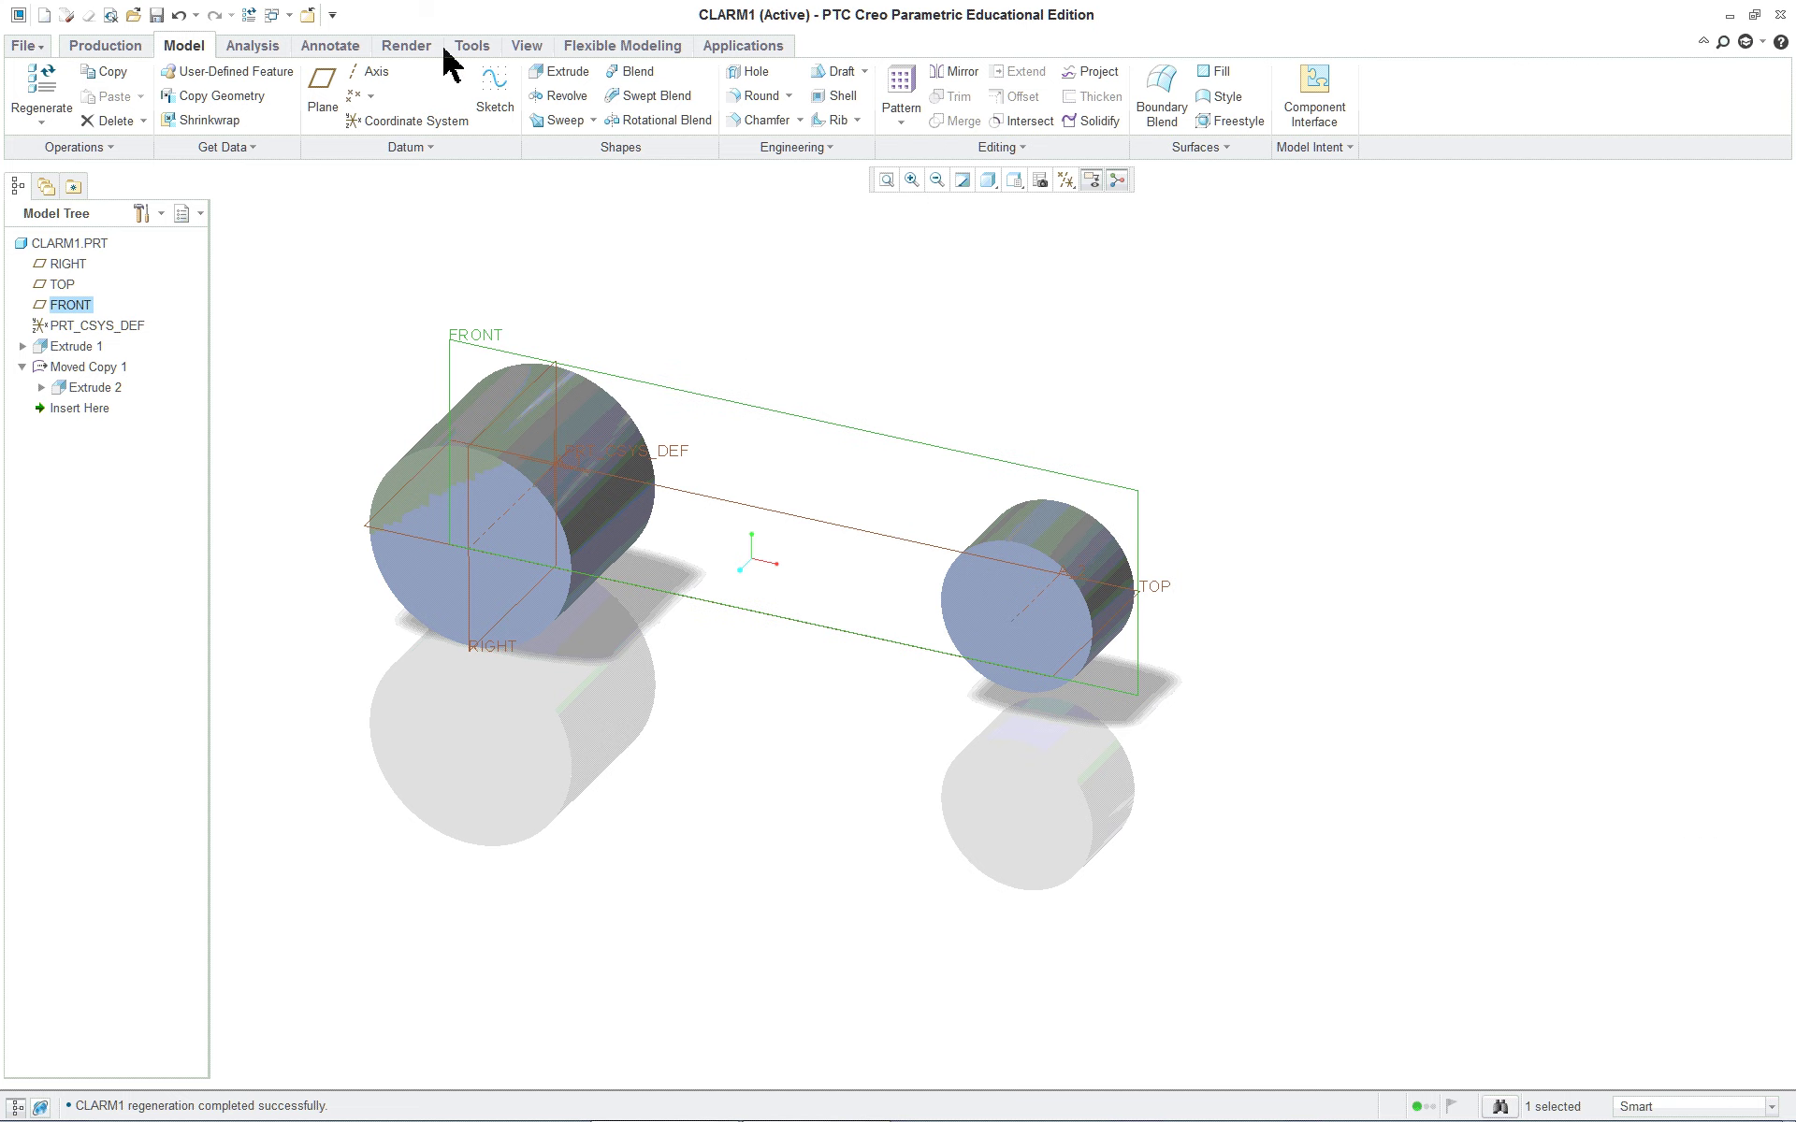
pyautogui.click(323, 100)
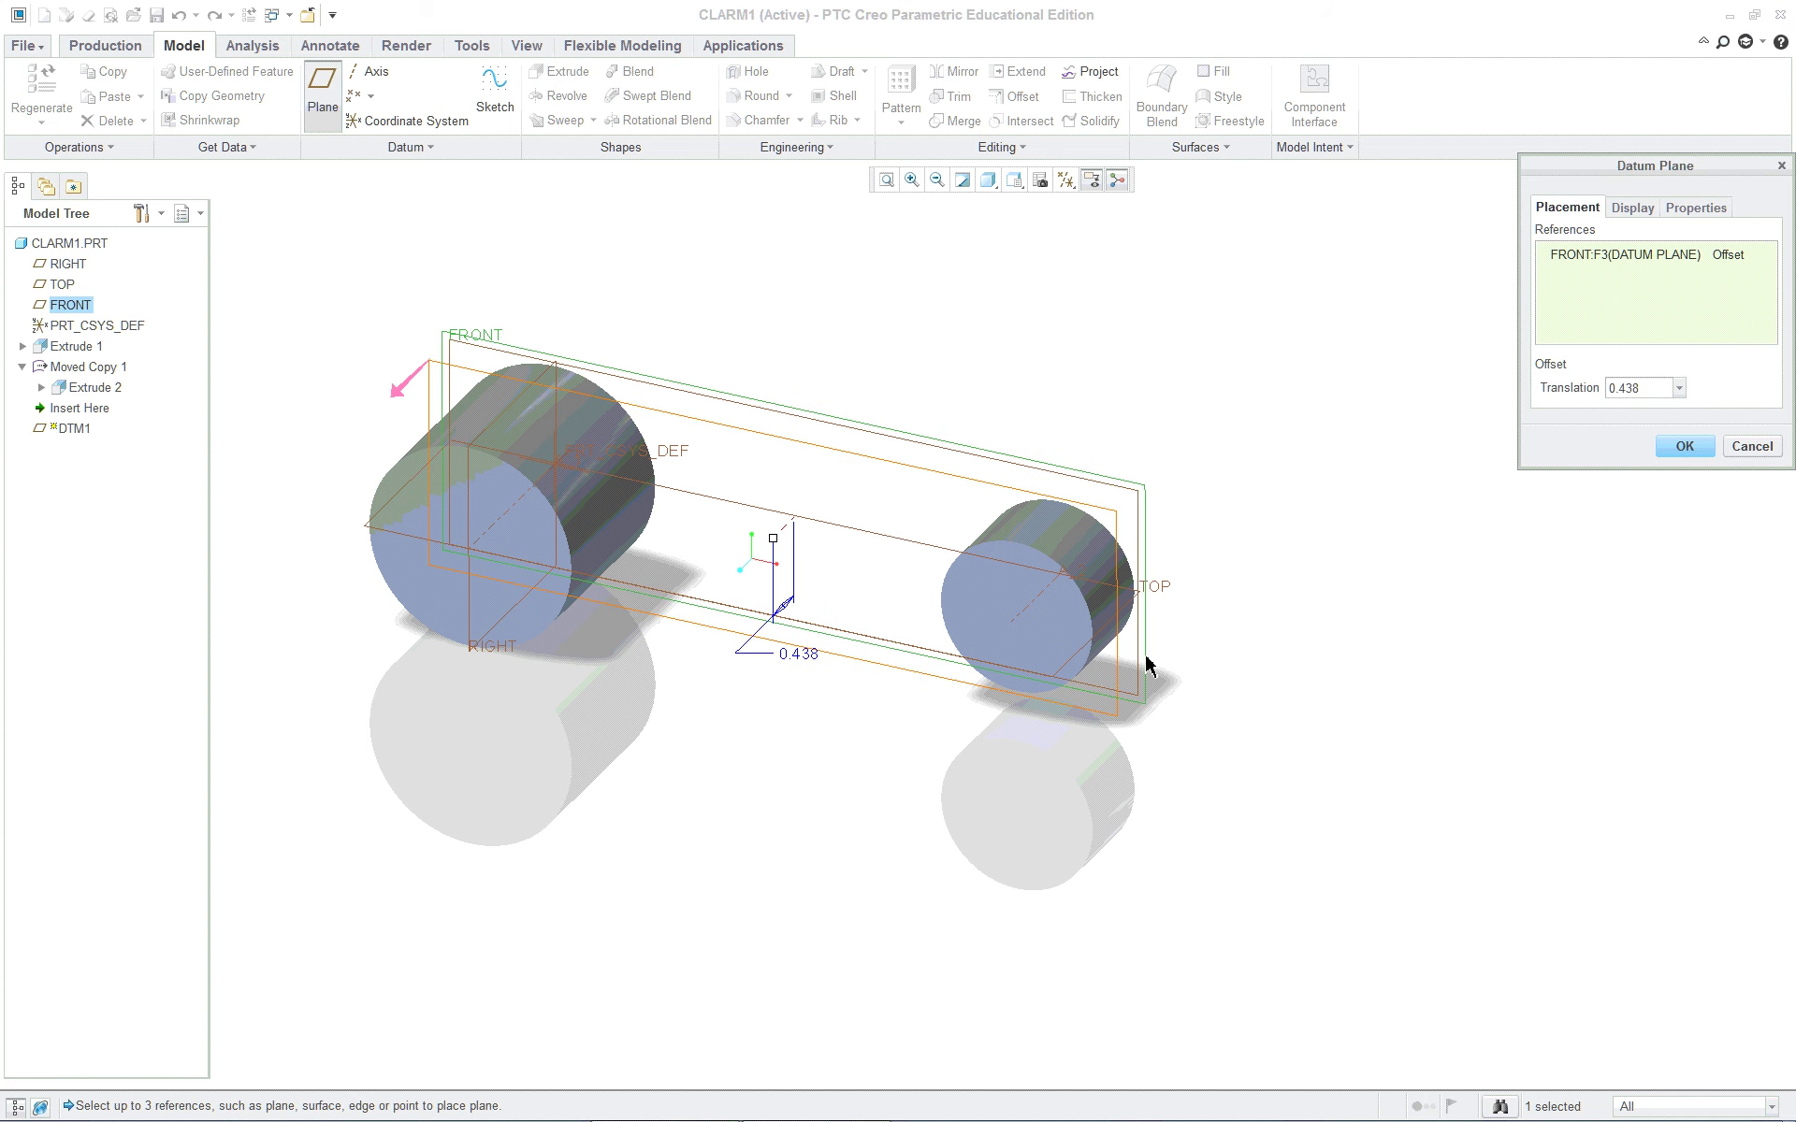
# Step: Switch to the Lesson 7 PDF and check the translation value for the offset datum plane
pyautogui.hotkey('alt', 'Tab')
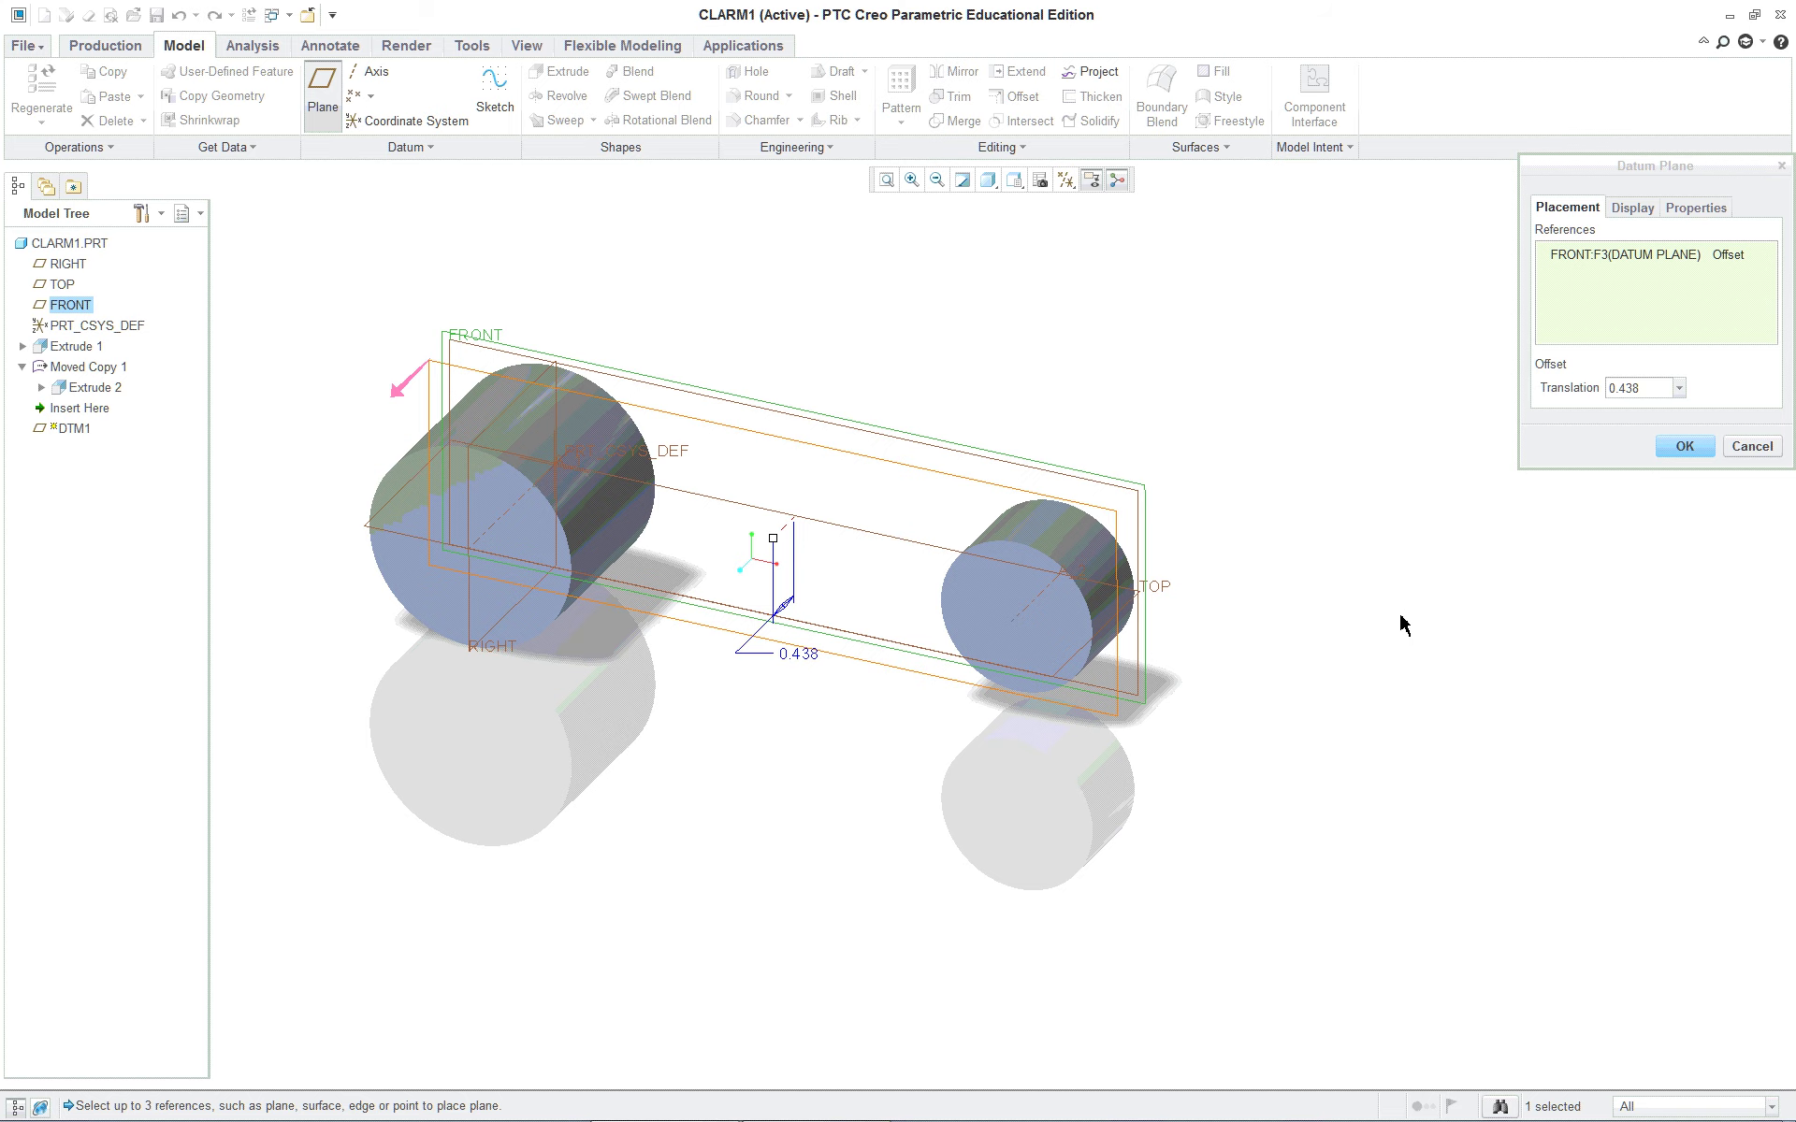
pyautogui.hotkey('alt', 'Tab')
pyautogui.hotkey('alt', 'Tab')
pyautogui.hotkey('alt', 'Tab')
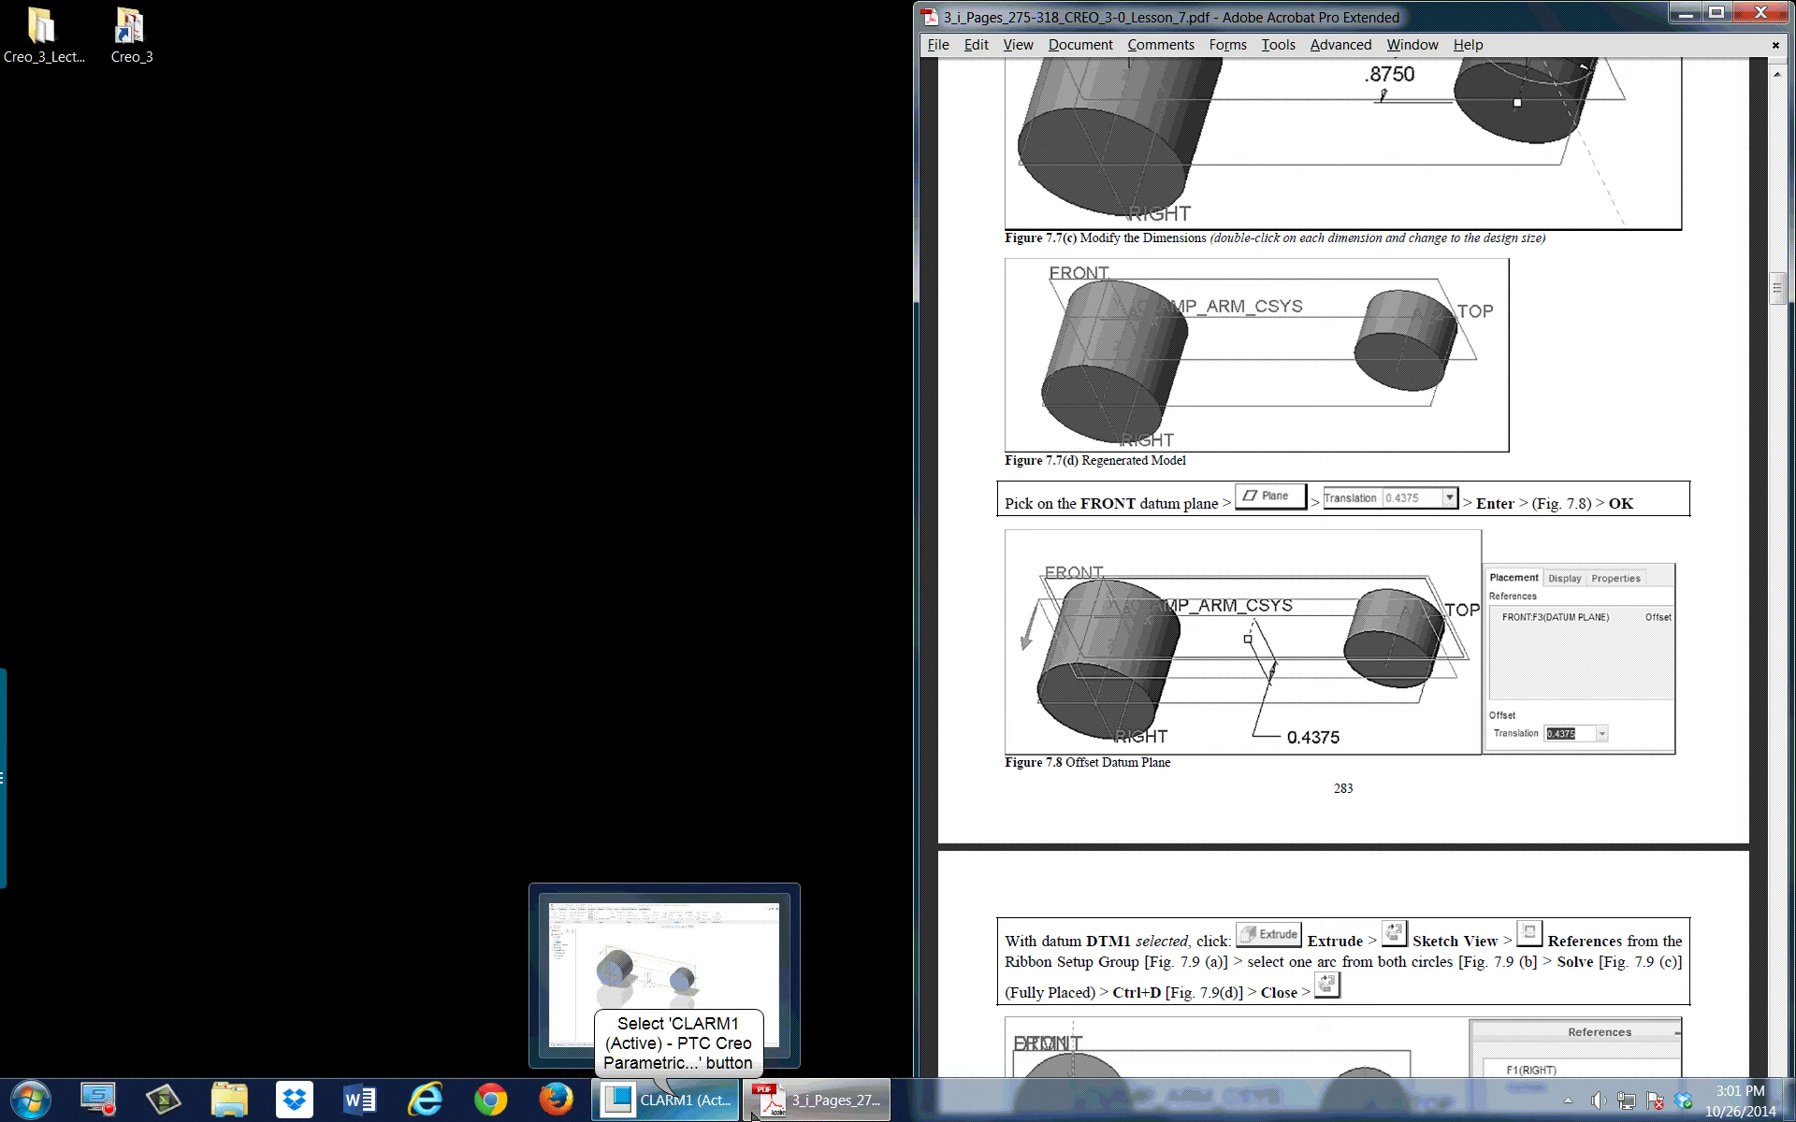
# Step: Return to Creo Parametric, set the datum plane's offset translation to .4375, and create the plane
pyautogui.click(668, 1103)
pyautogui.doubleClick(798, 653)
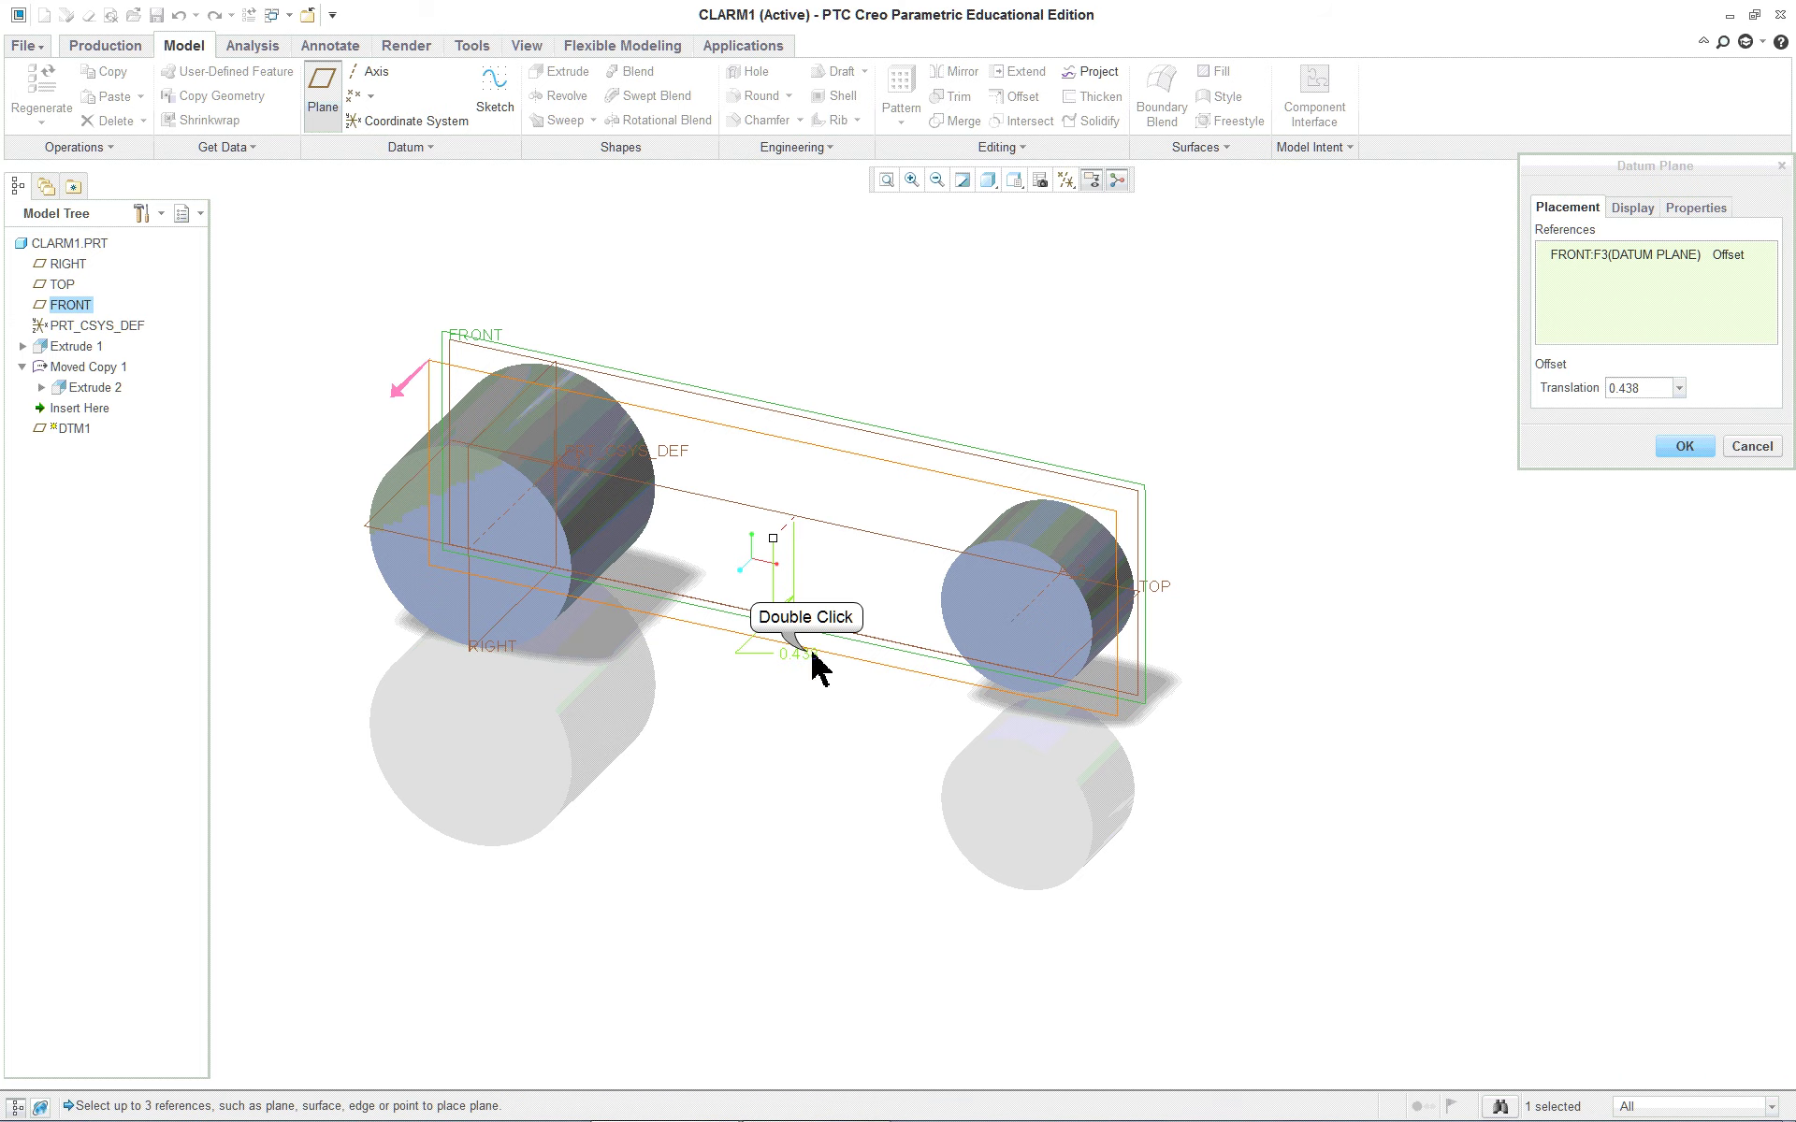
pyautogui.press('BackSpace')
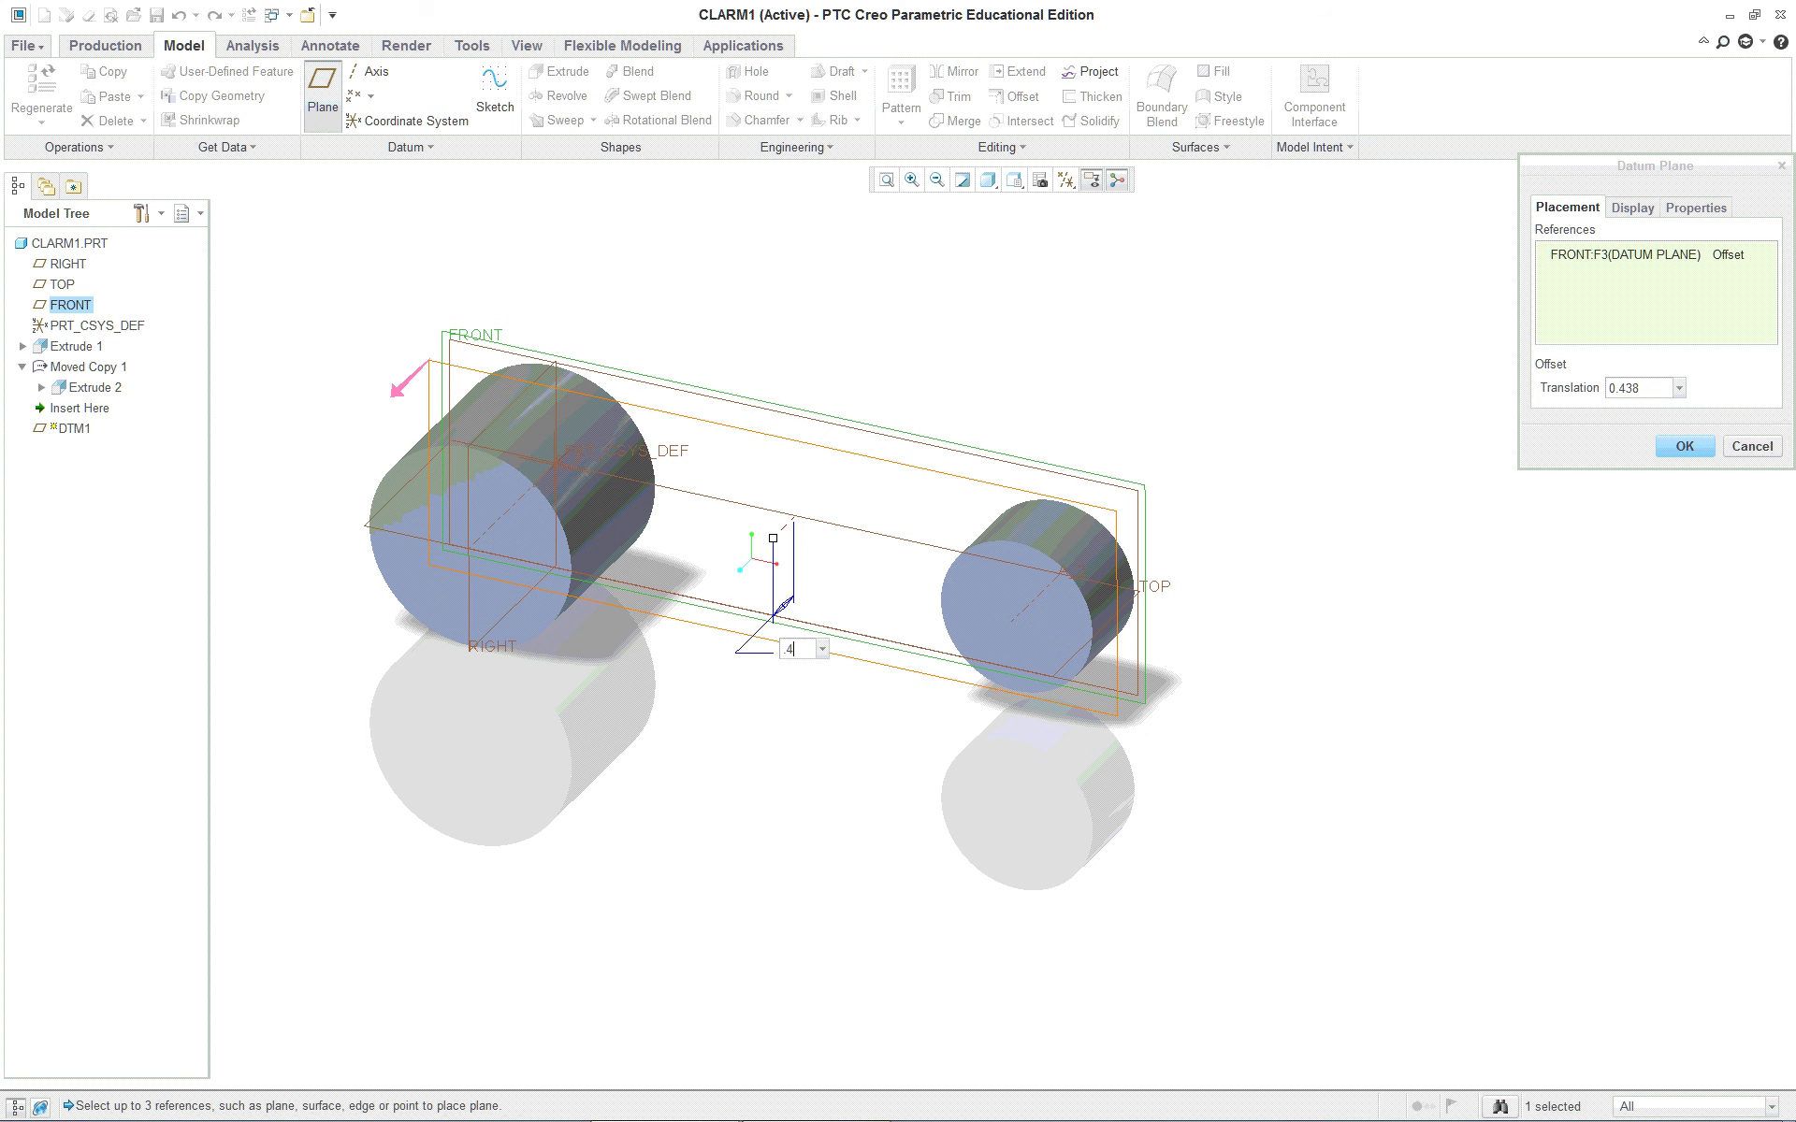
pyautogui.write('.4375')
pyautogui.press('Return')
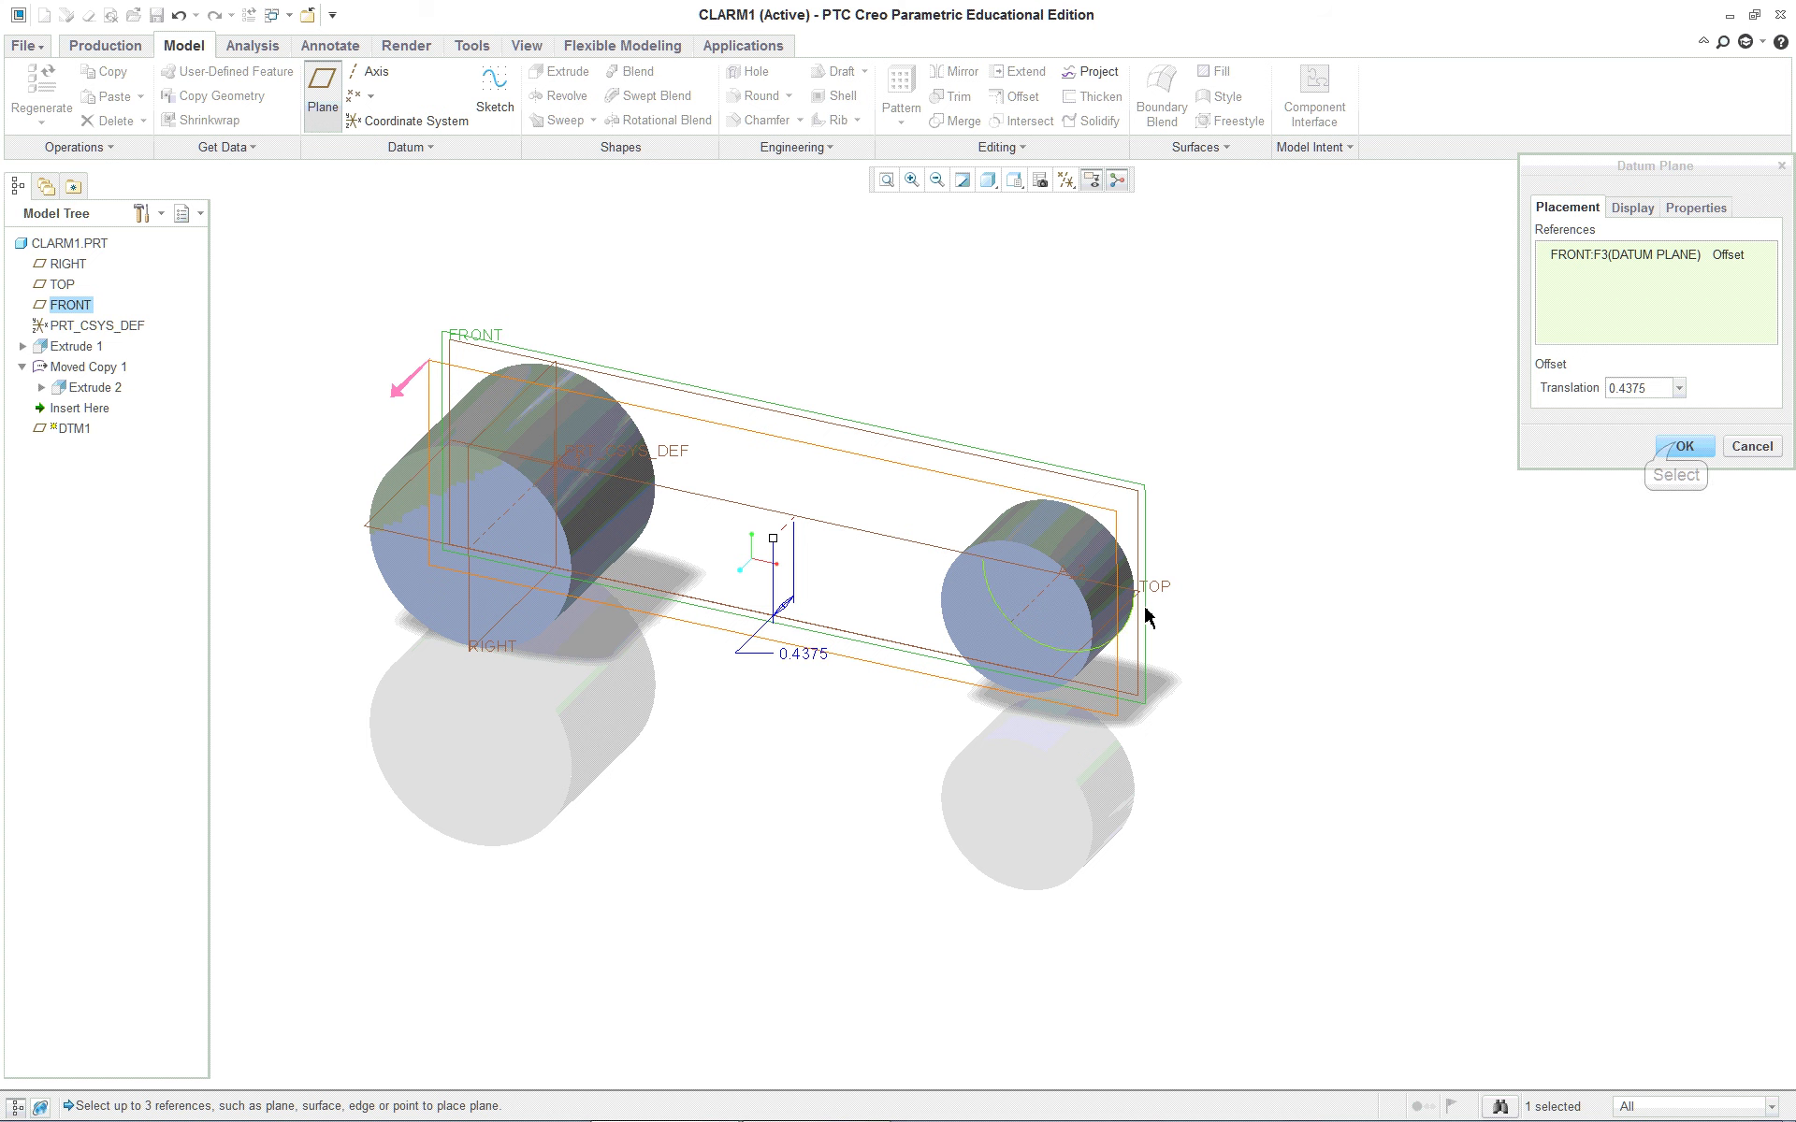
pyautogui.click(1654, 453)
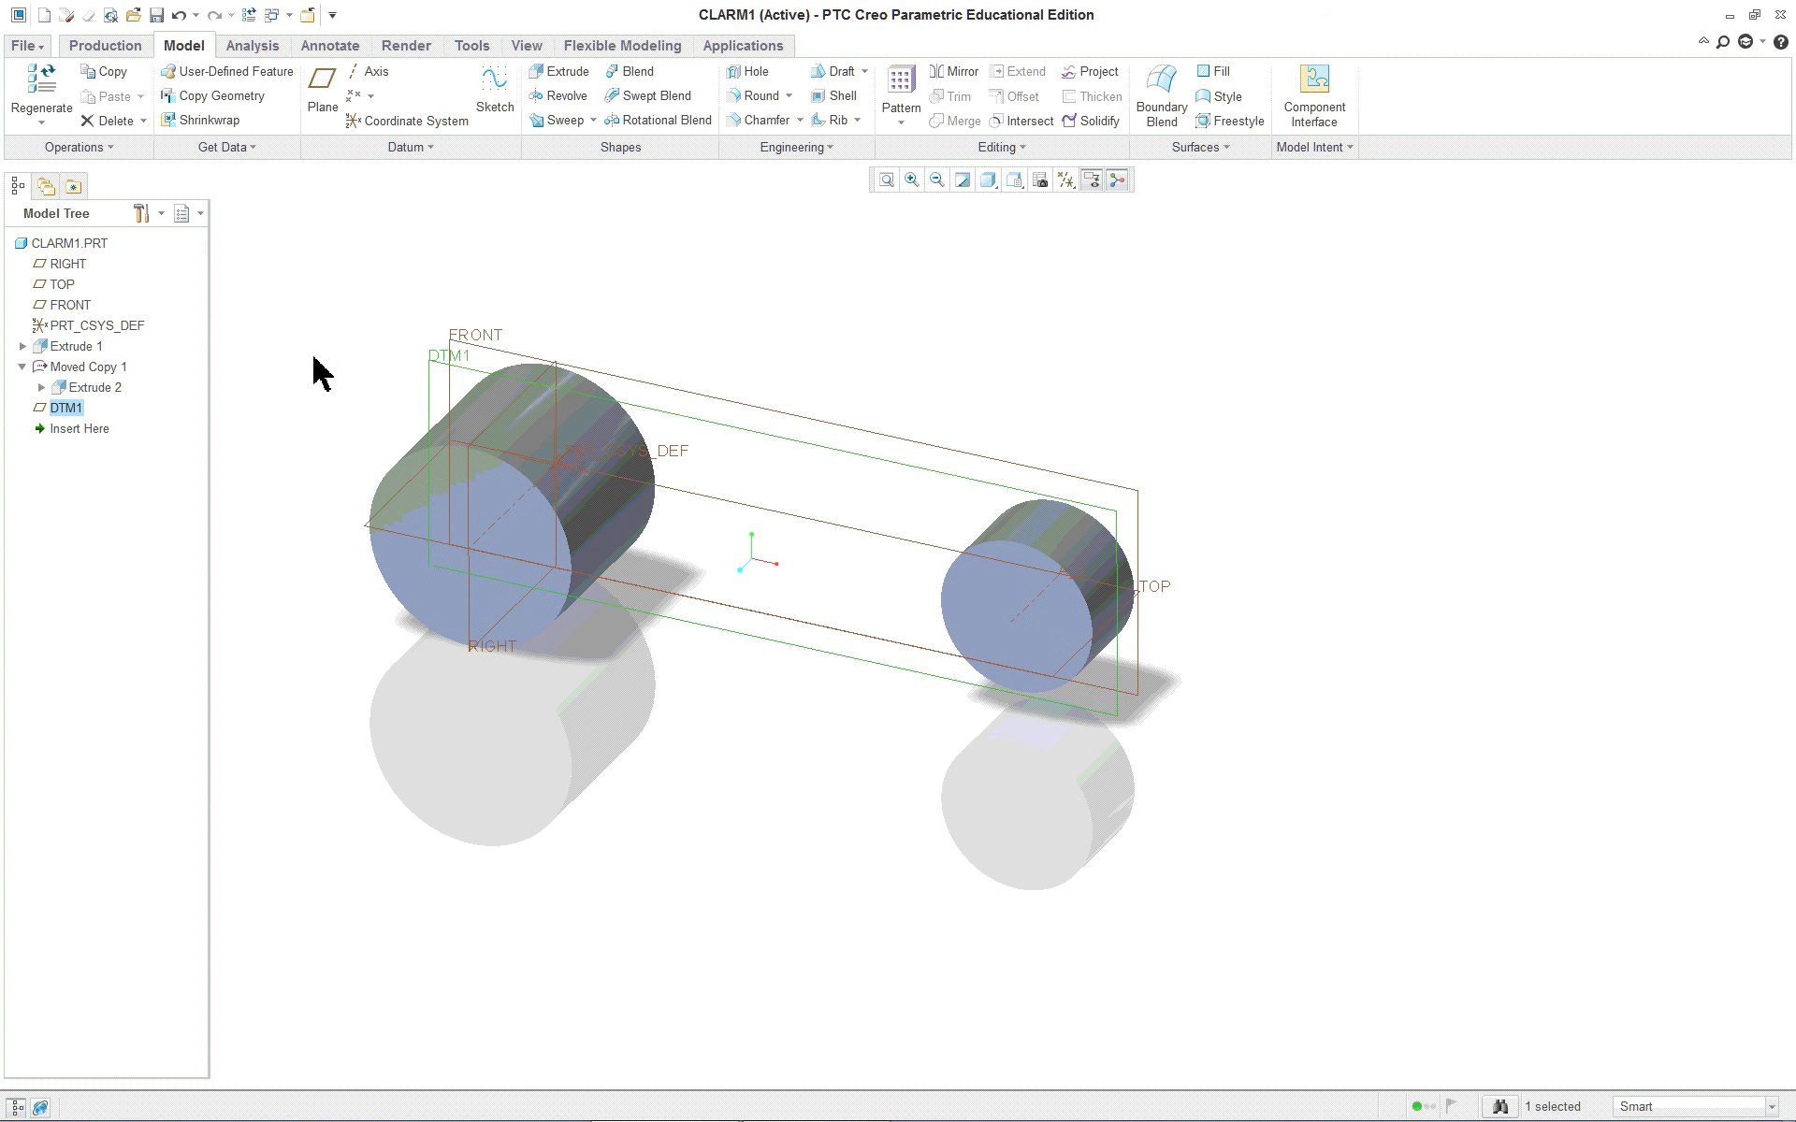
# Step: Start an Extrude feature with its sketch on the offset datum plane DTM1
pyautogui.scroll(2, 309, 372)
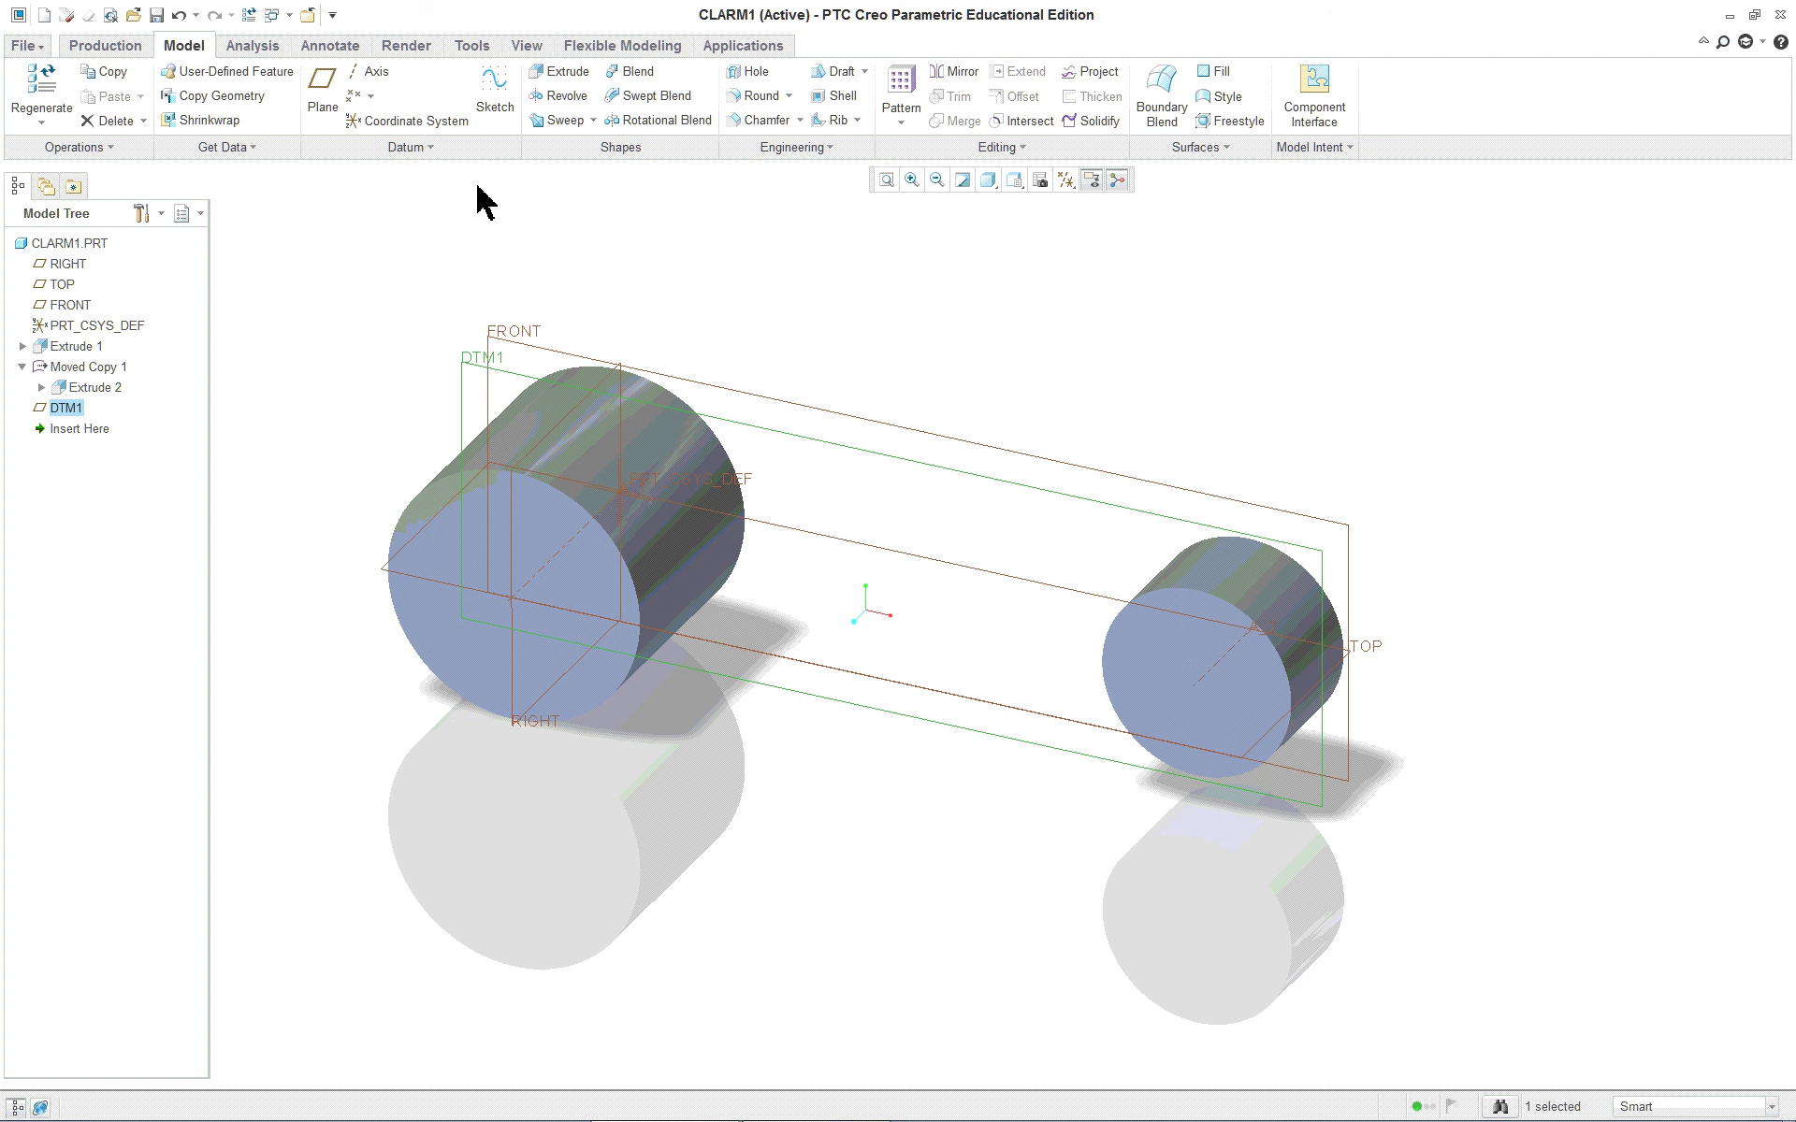
pyautogui.click(566, 74)
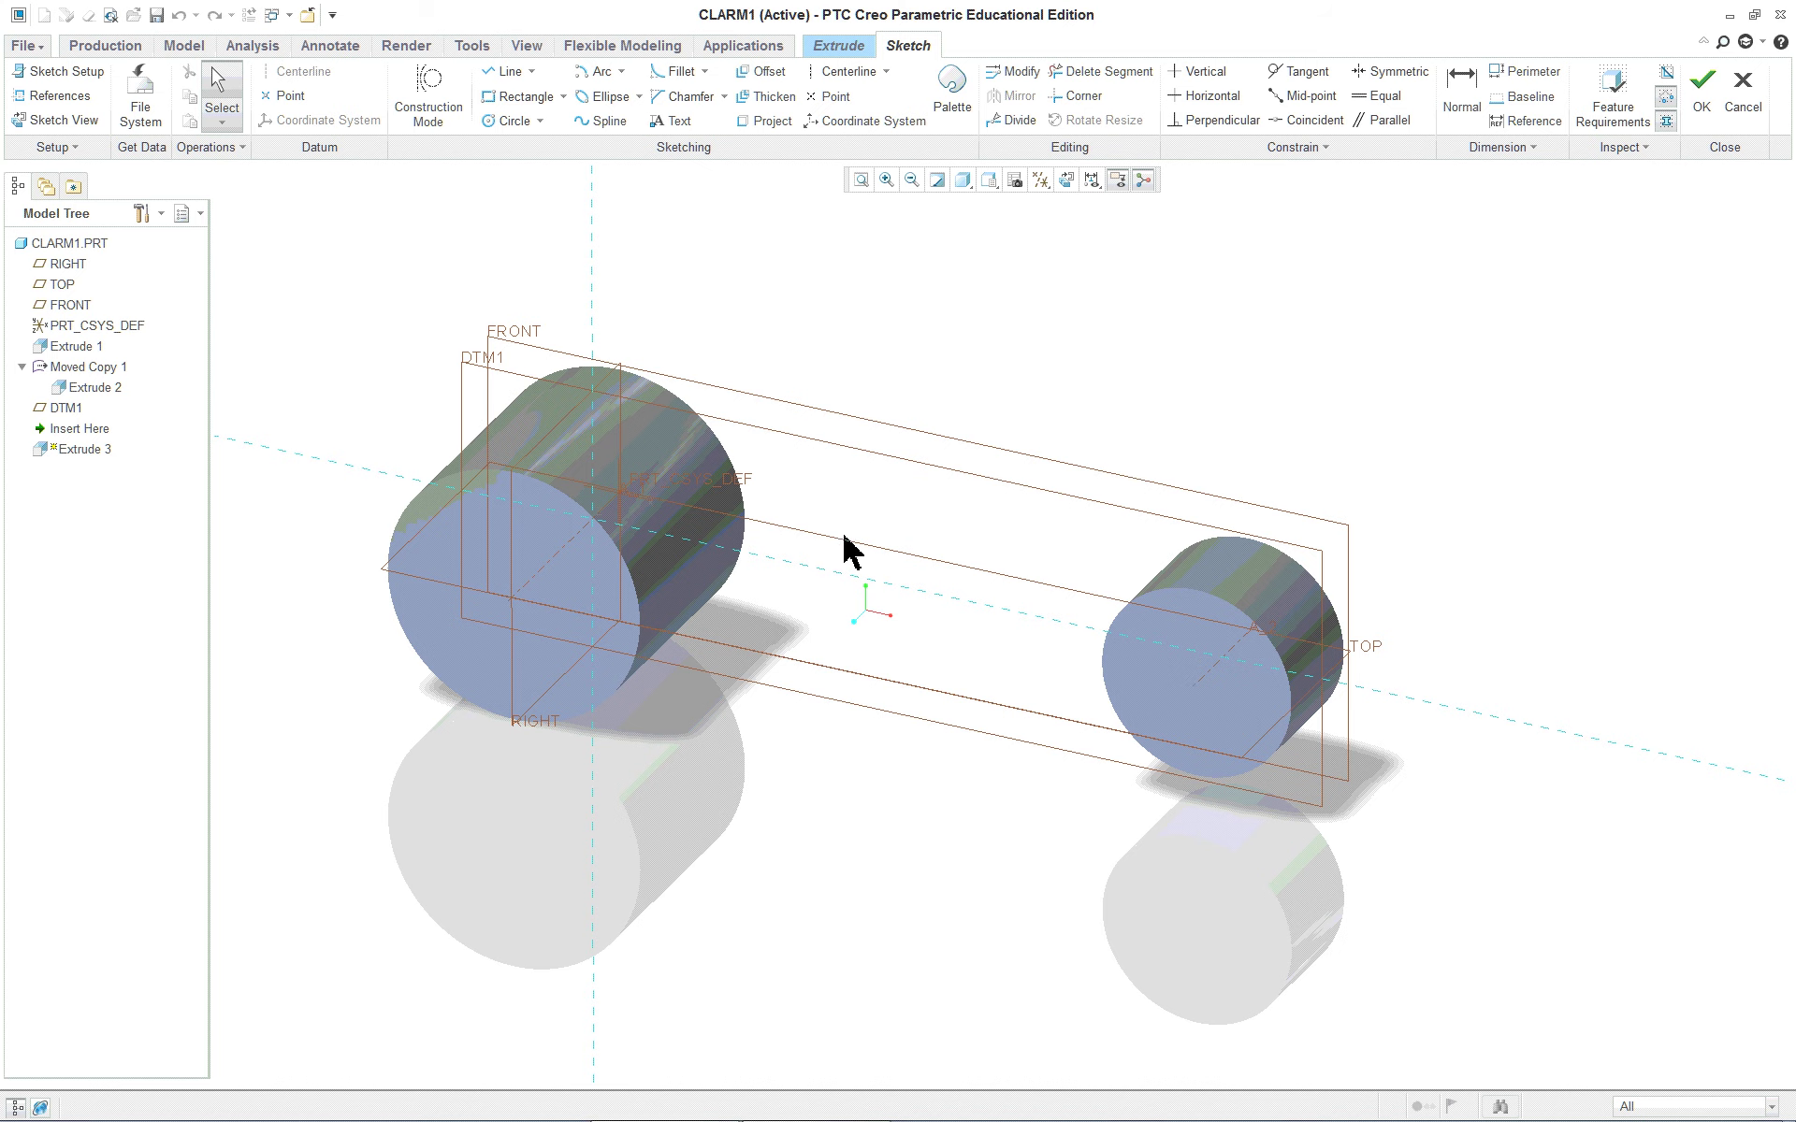
pyautogui.scroll(-1, 839, 533)
pyautogui.scroll(1, 817, 505)
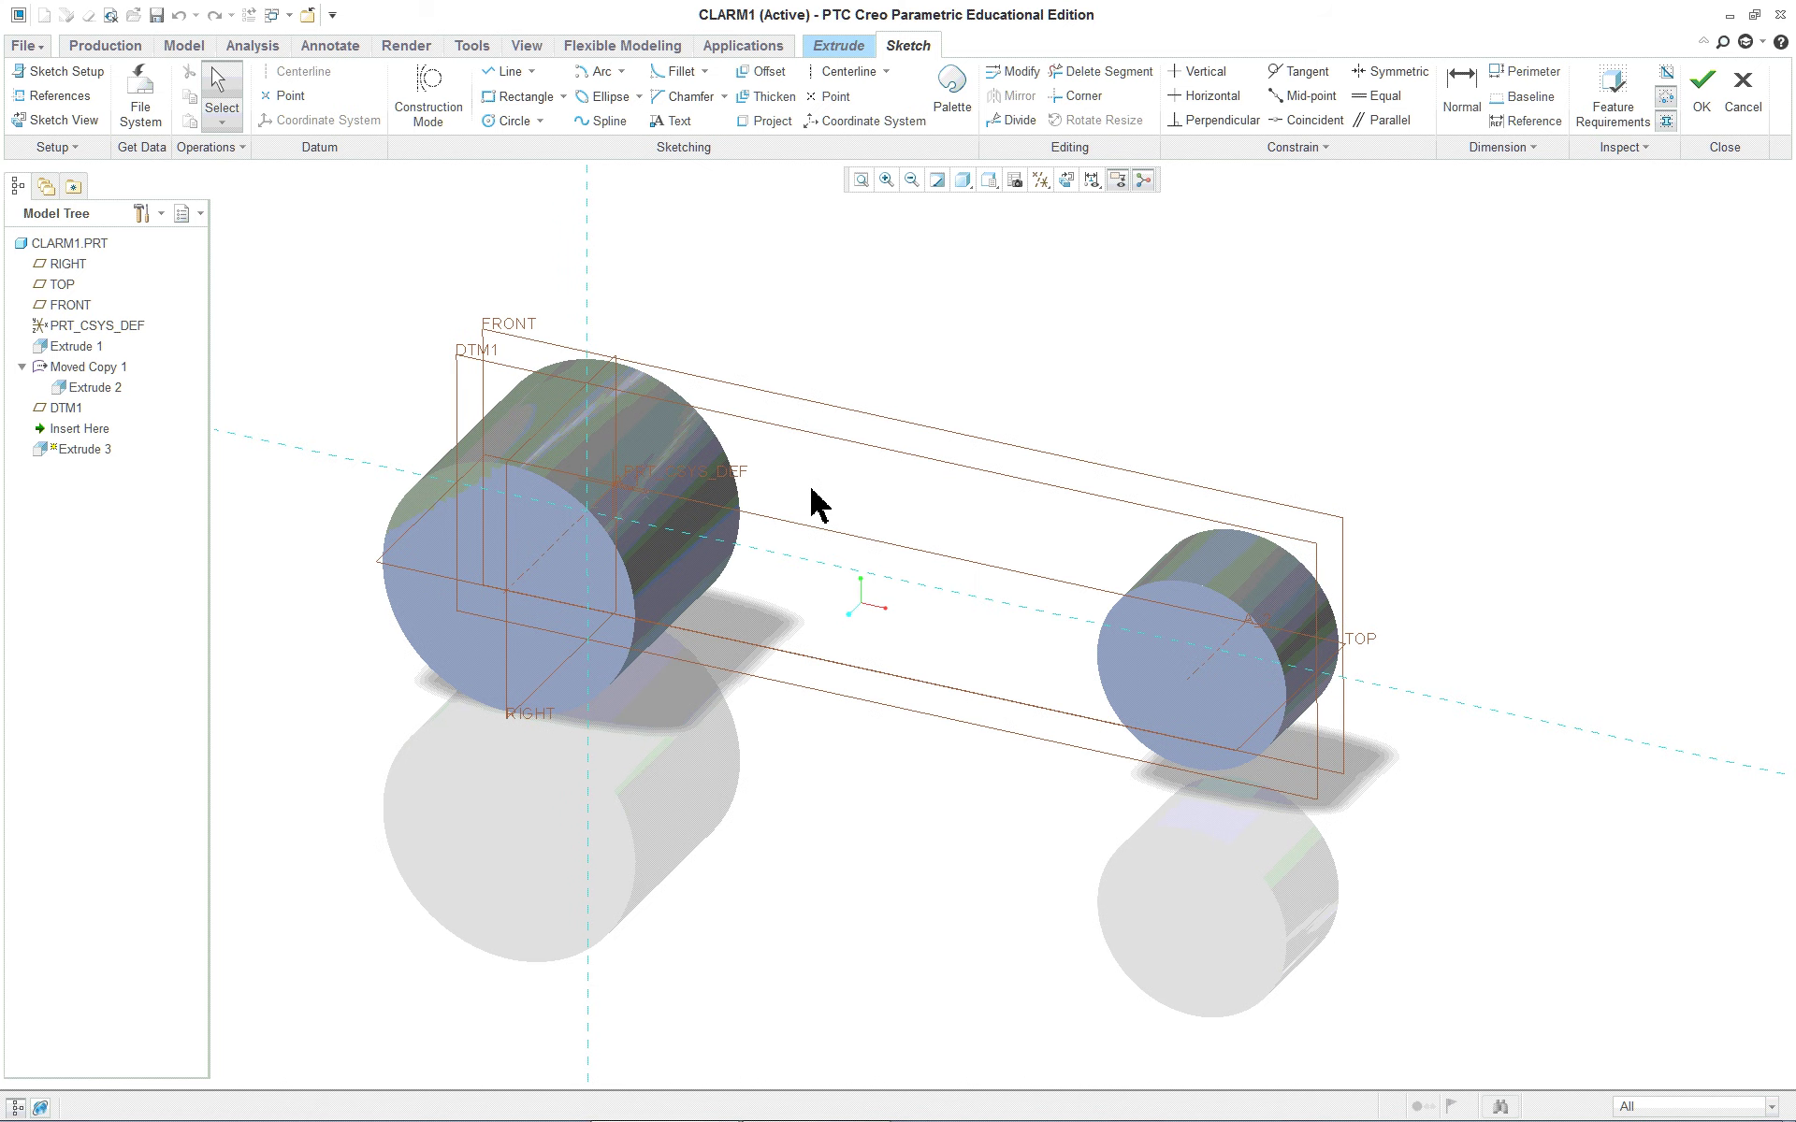
pyautogui.rightClick(780, 277)
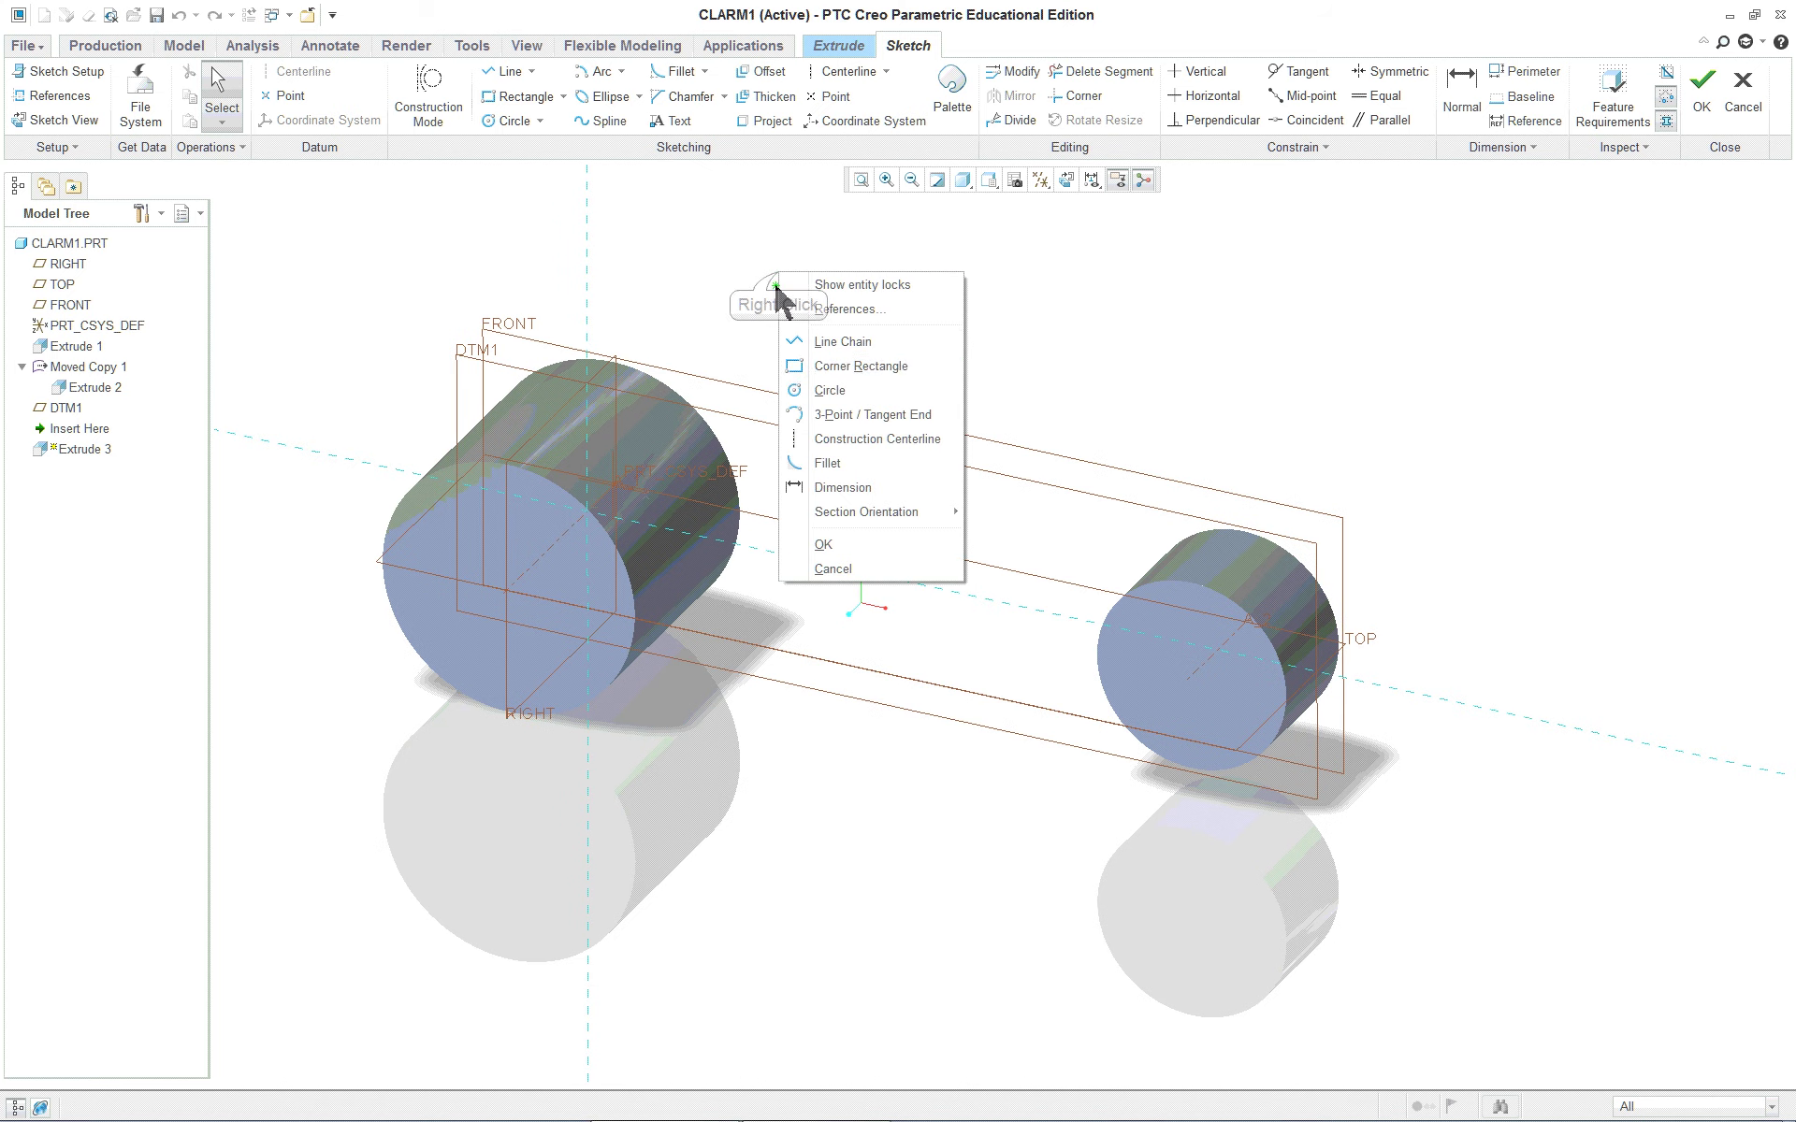
pyautogui.click(856, 391)
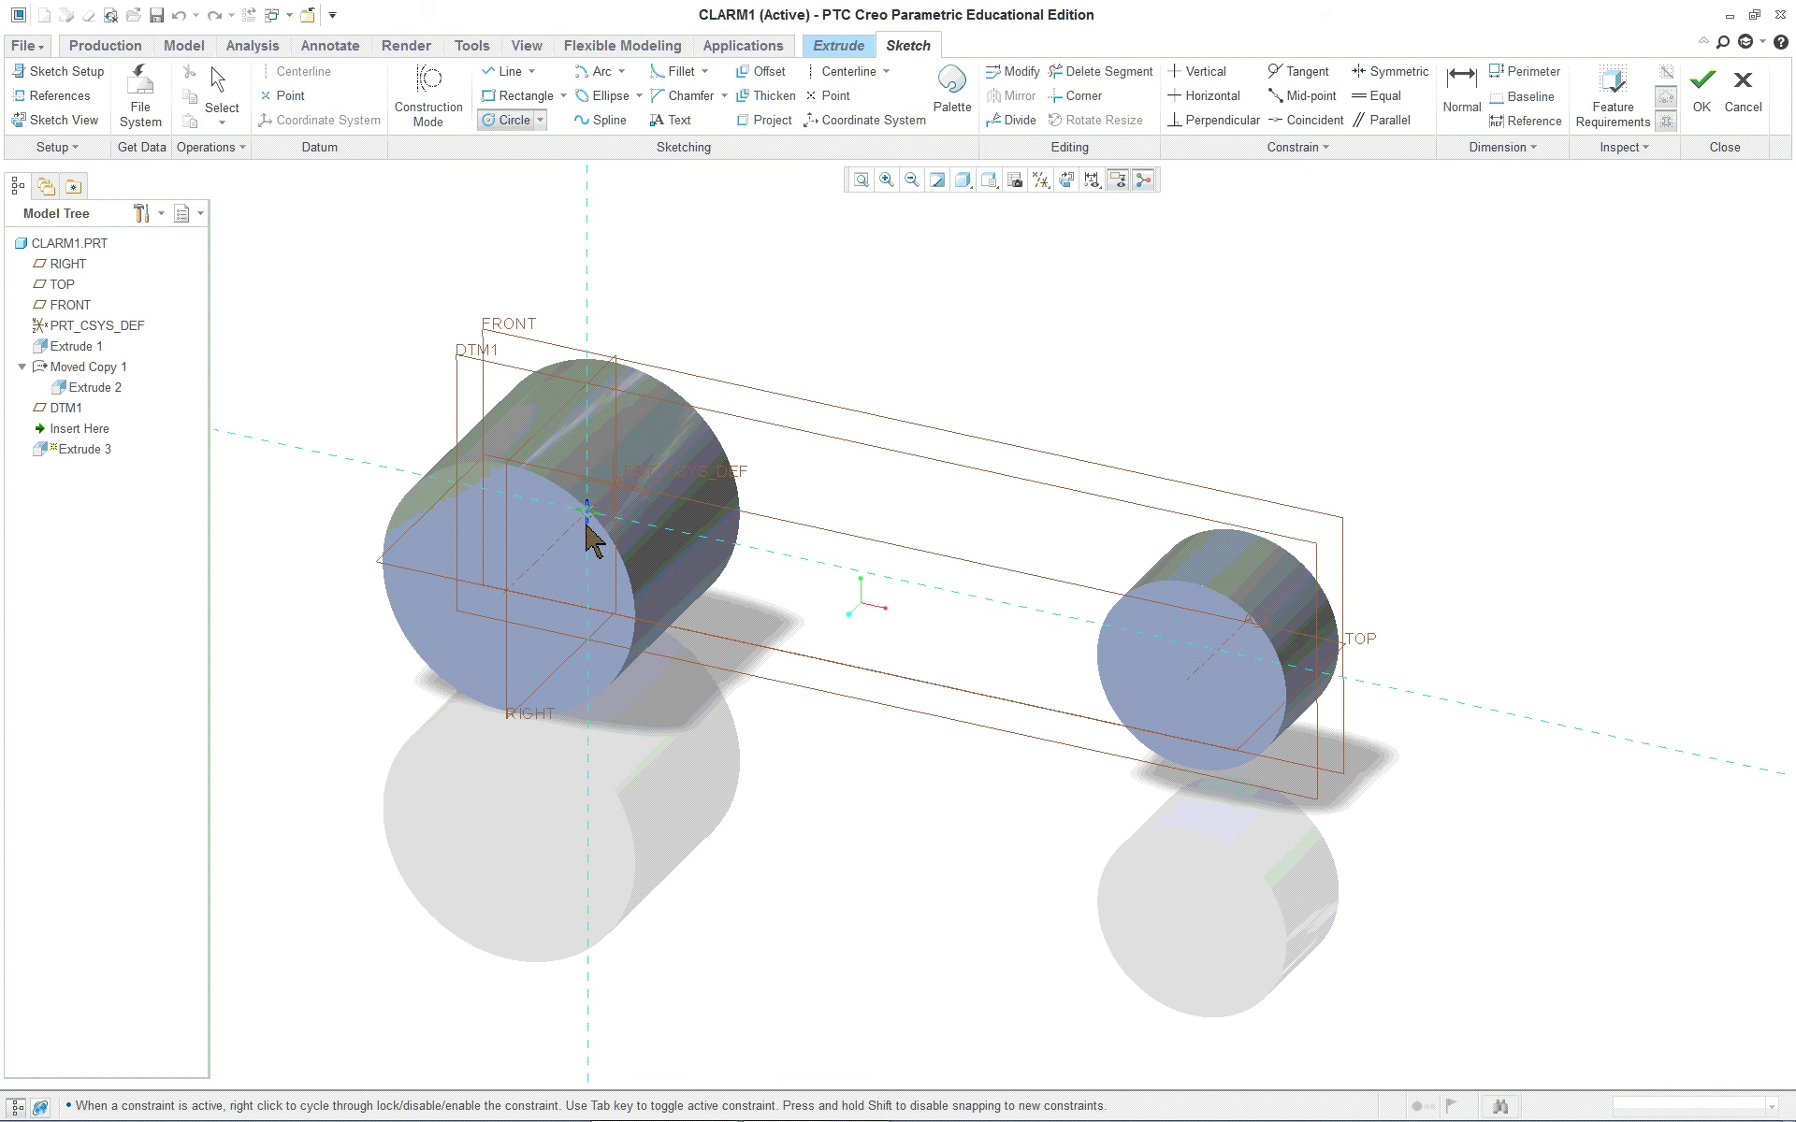
pyautogui.press('Escape')
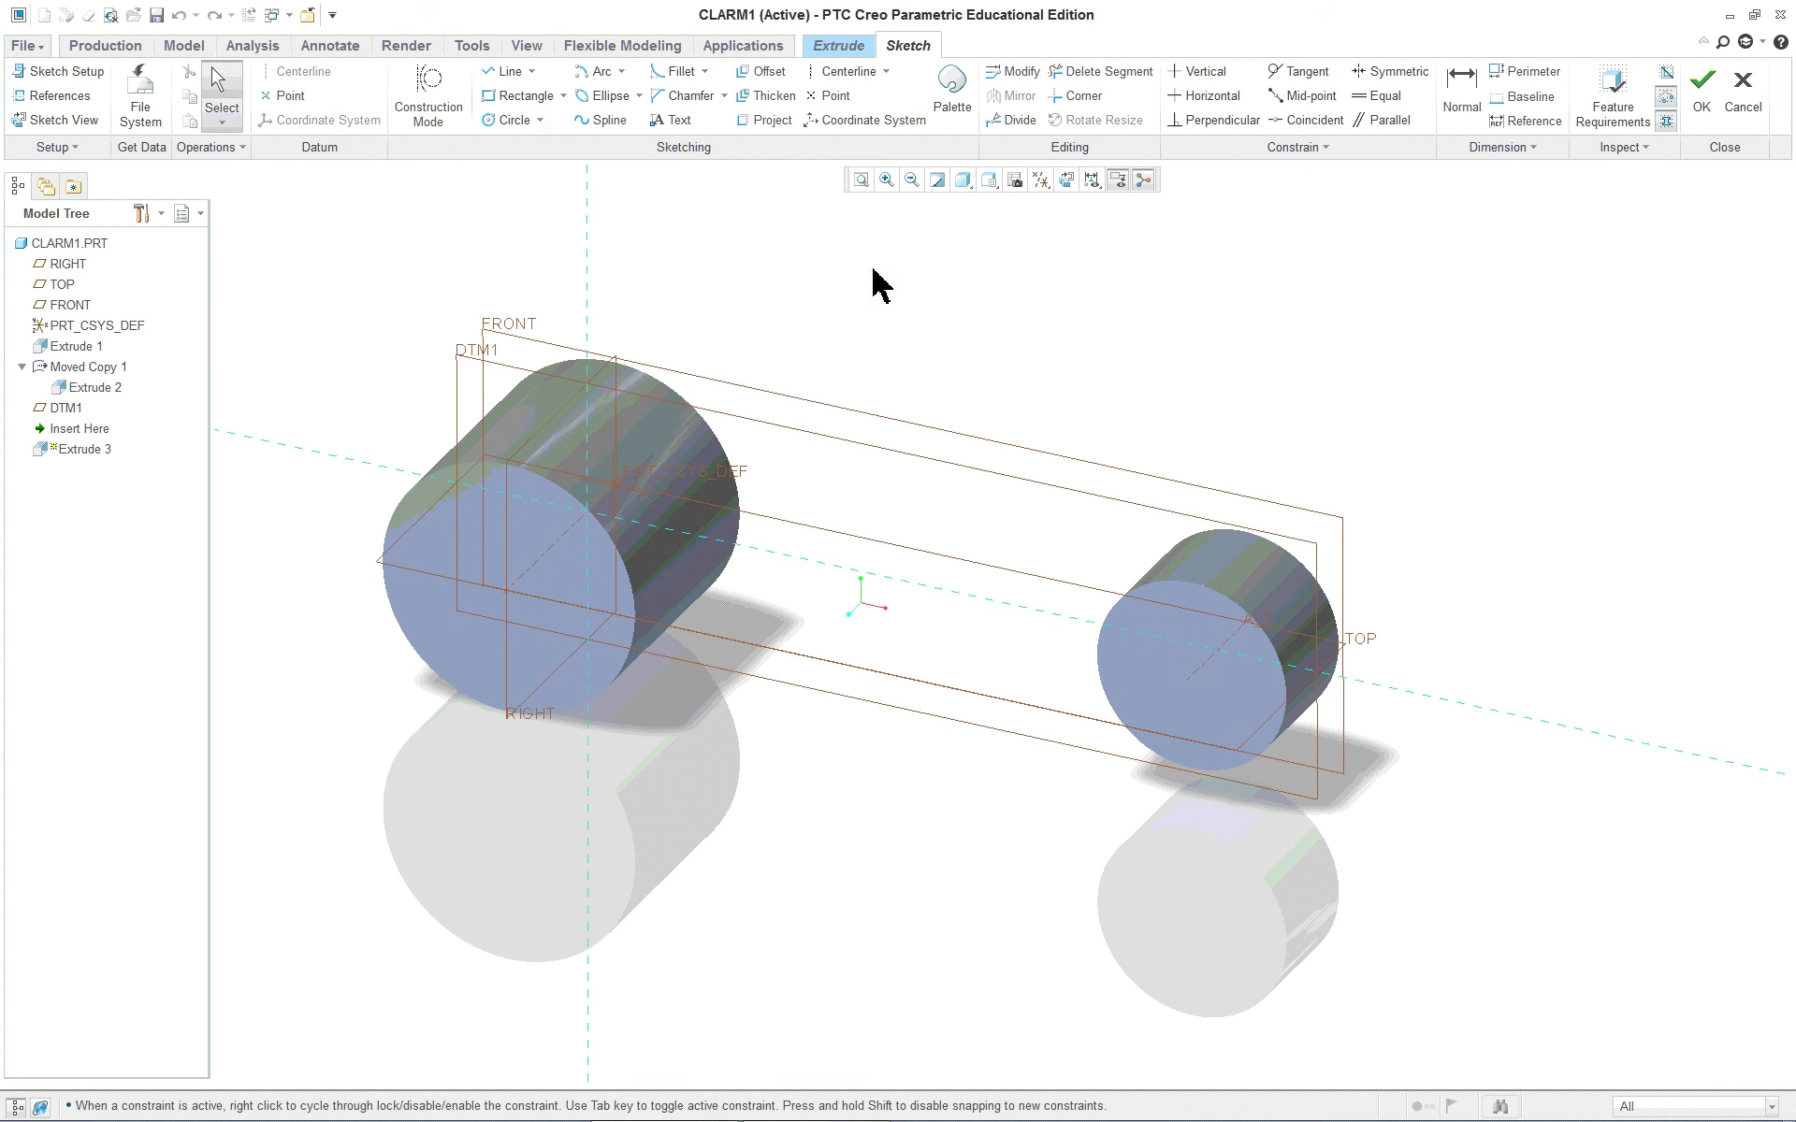
# Step: Add the cylindrical side surfaces of the large and small cylinders as sketch references
pyautogui.rightClick(788, 295)
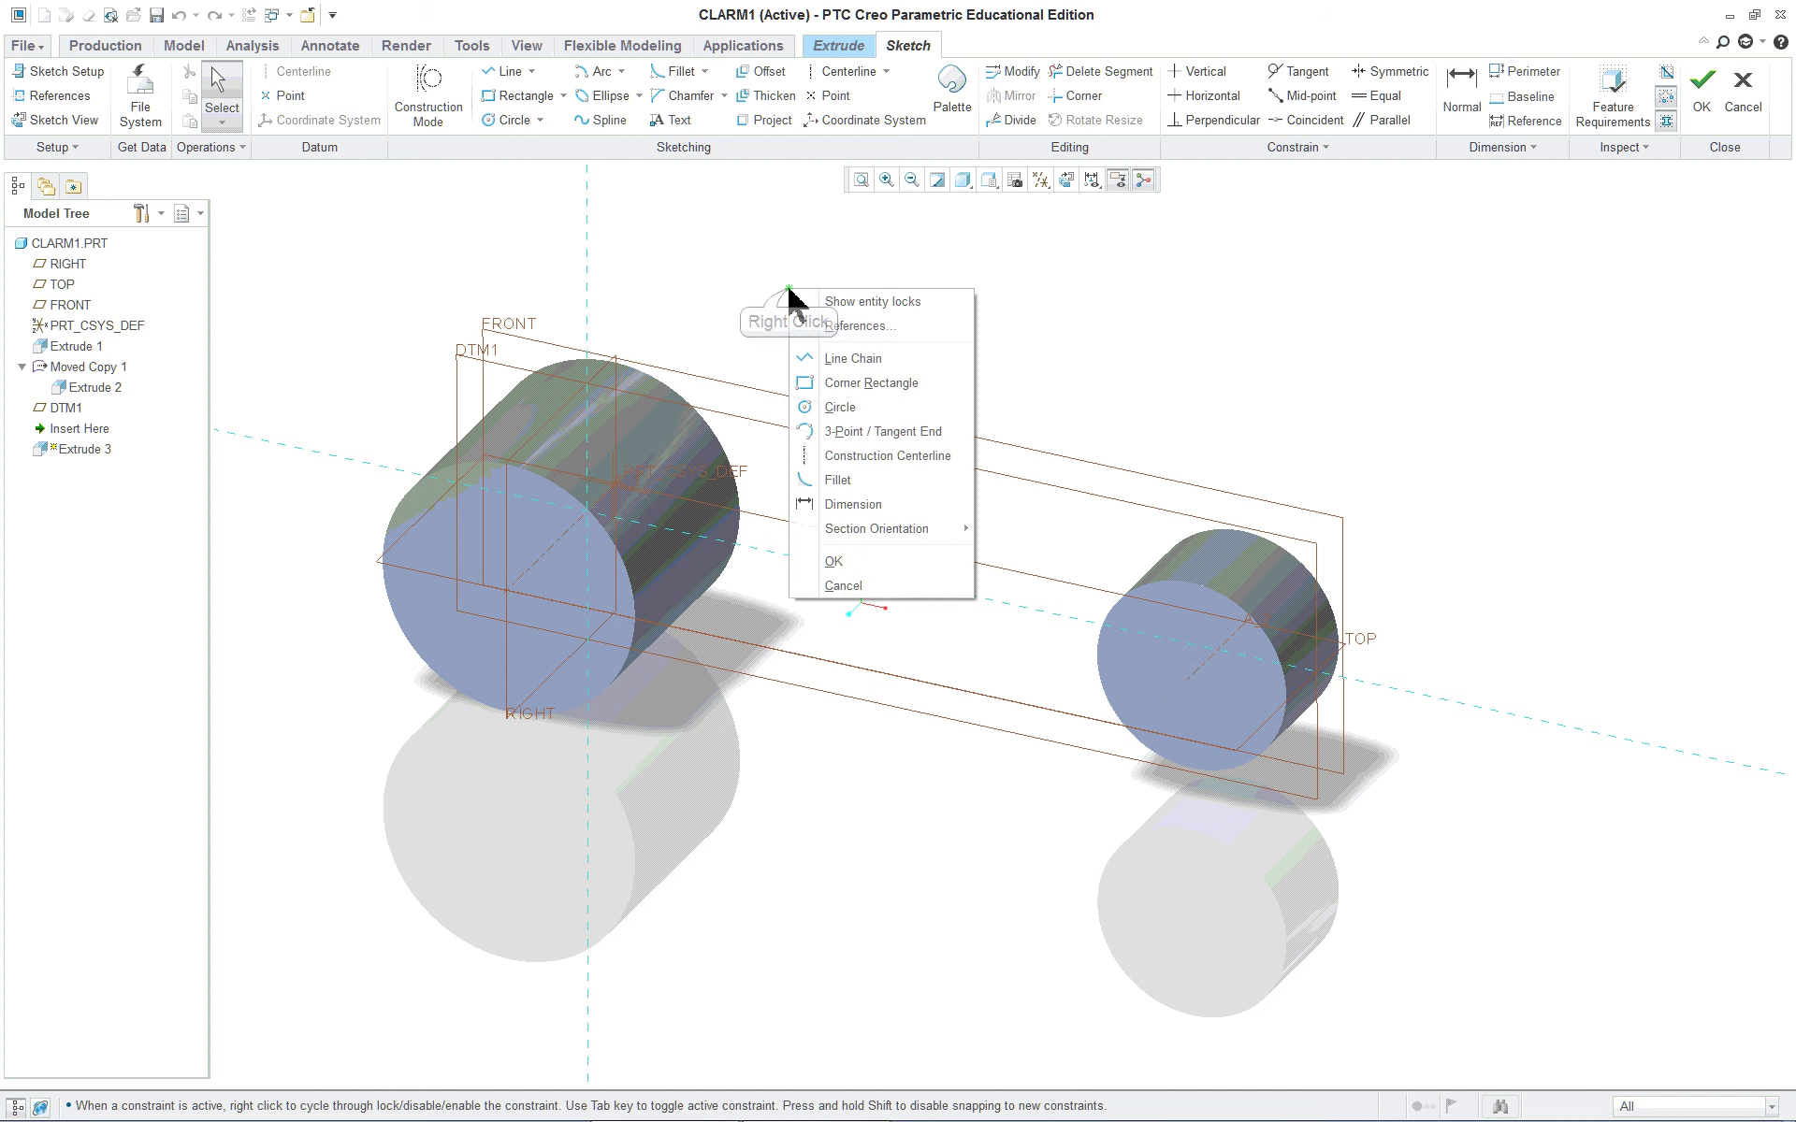
pyautogui.click(866, 333)
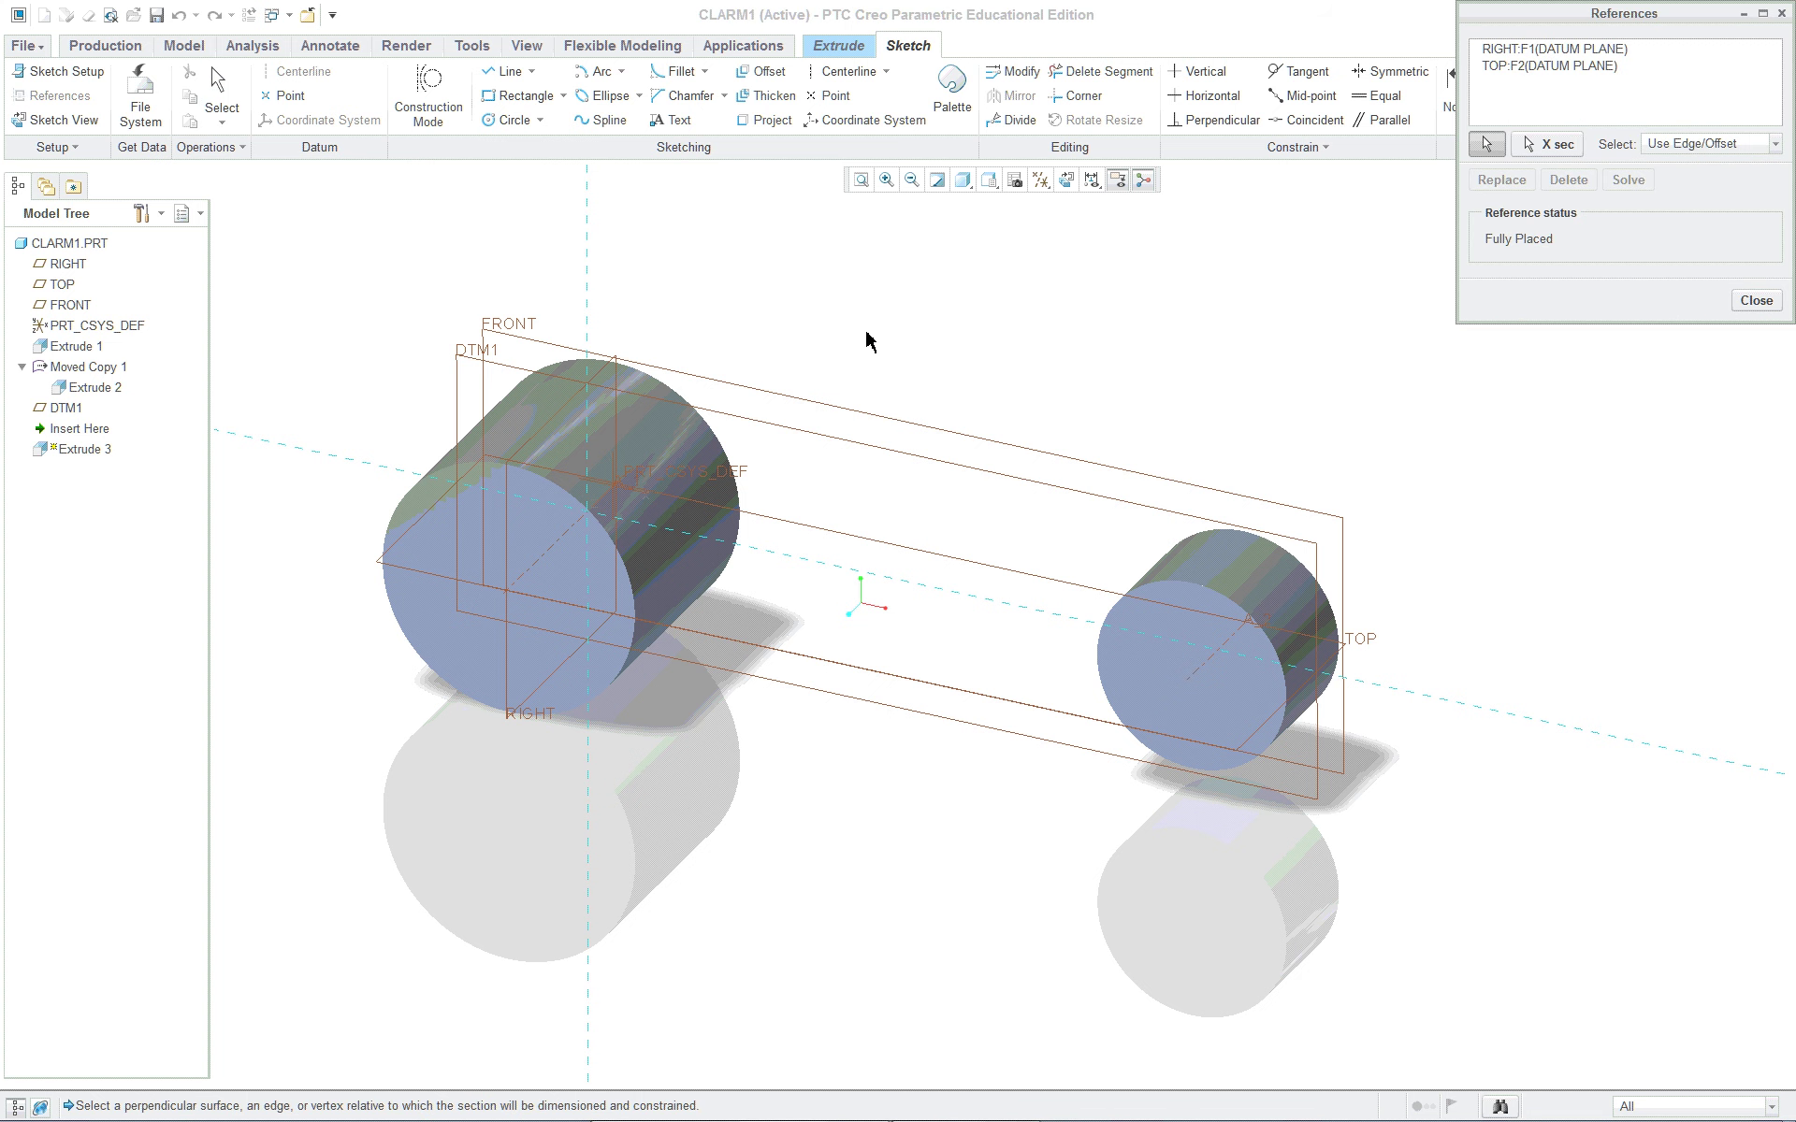
pyautogui.click(652, 446)
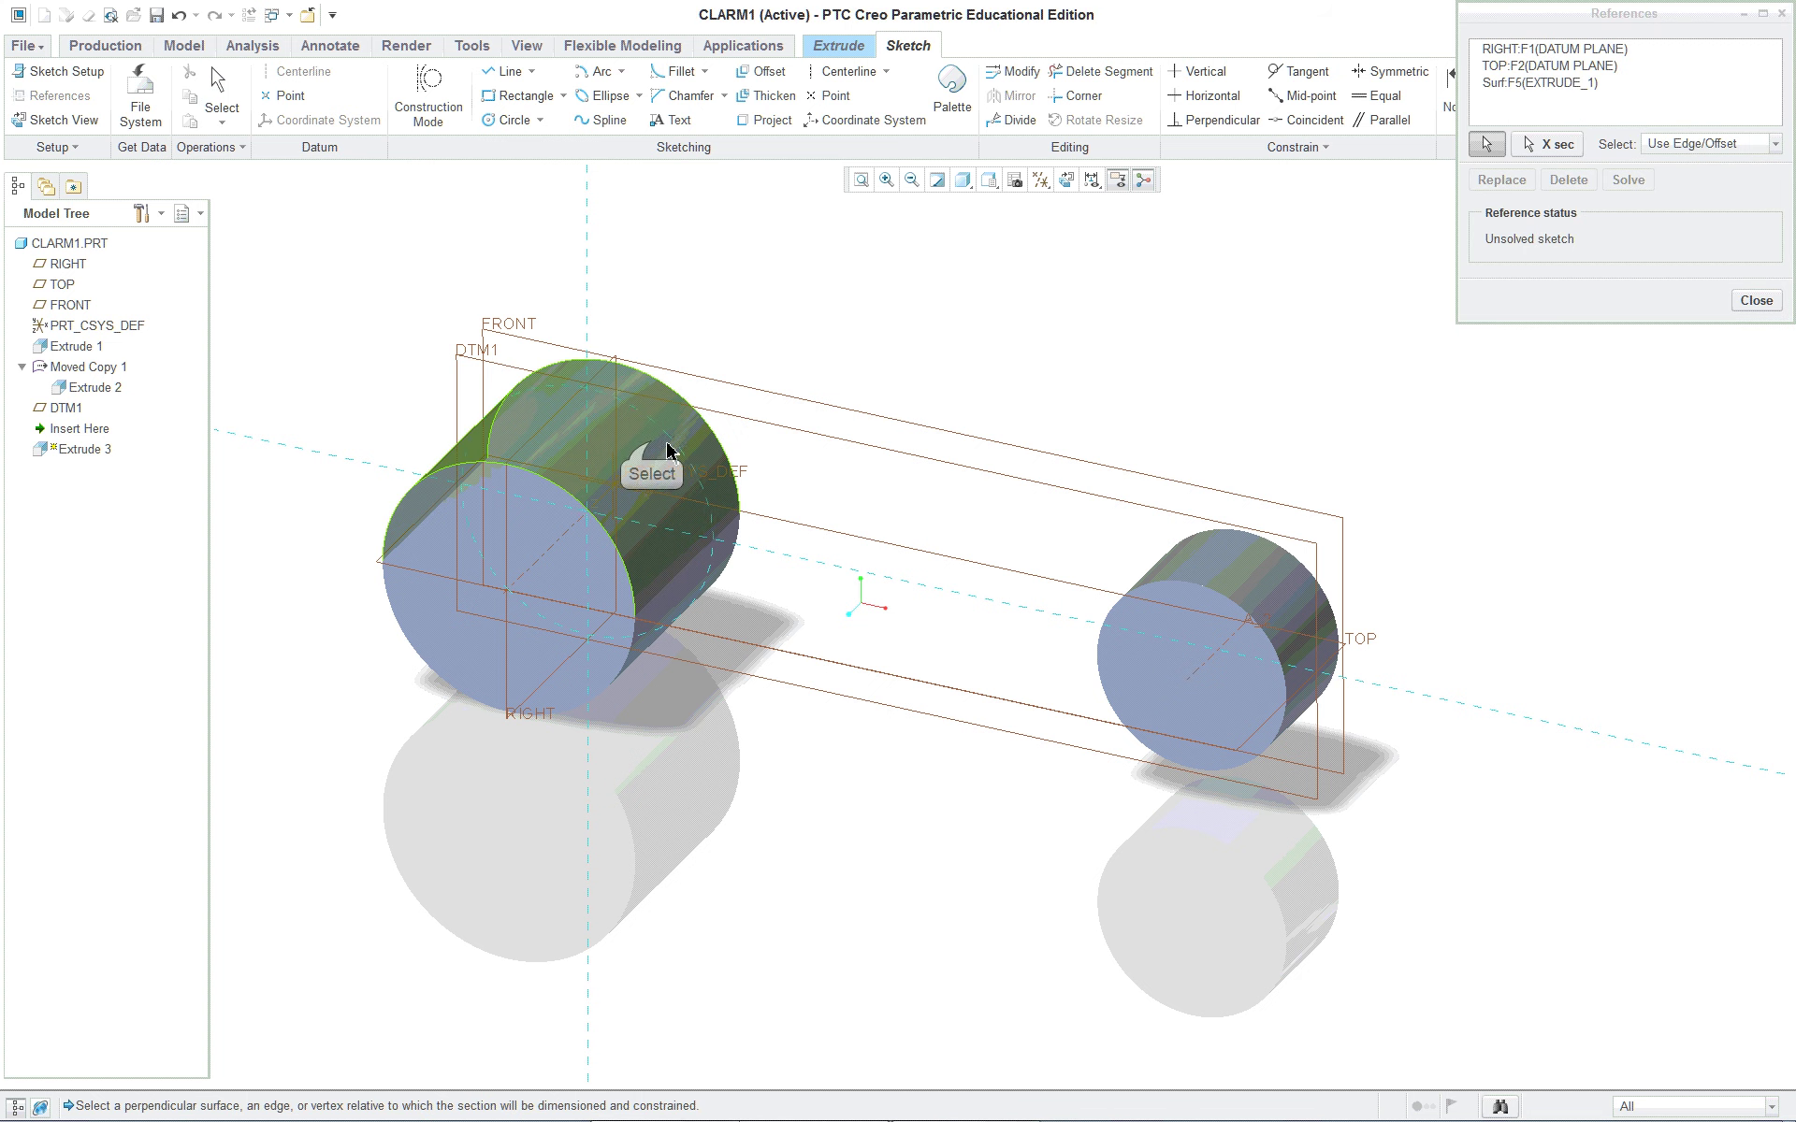
pyautogui.click(1231, 577)
# Step: Close the sketch references and sketch a circle concentric with the large cylinder, snapped to its outline
pyautogui.scroll(2, 721, 461)
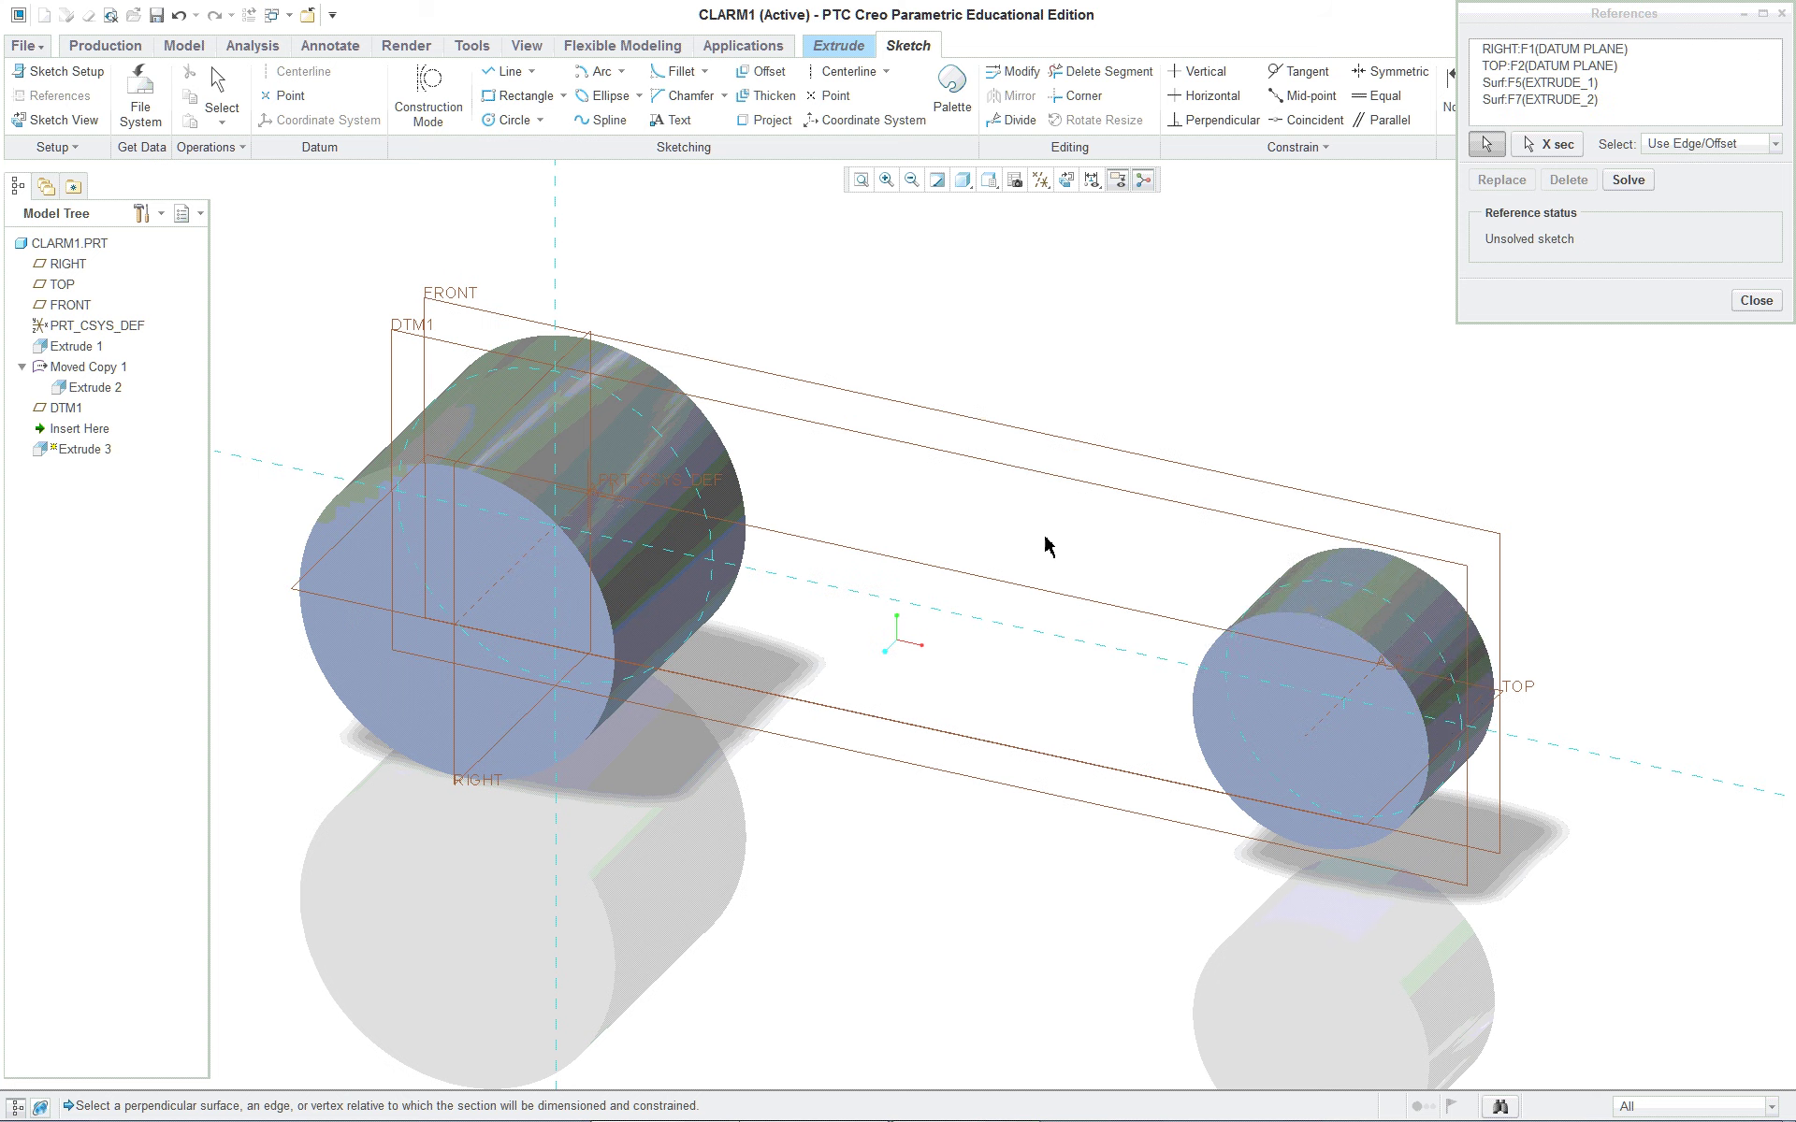
pyautogui.rightClick(866, 285)
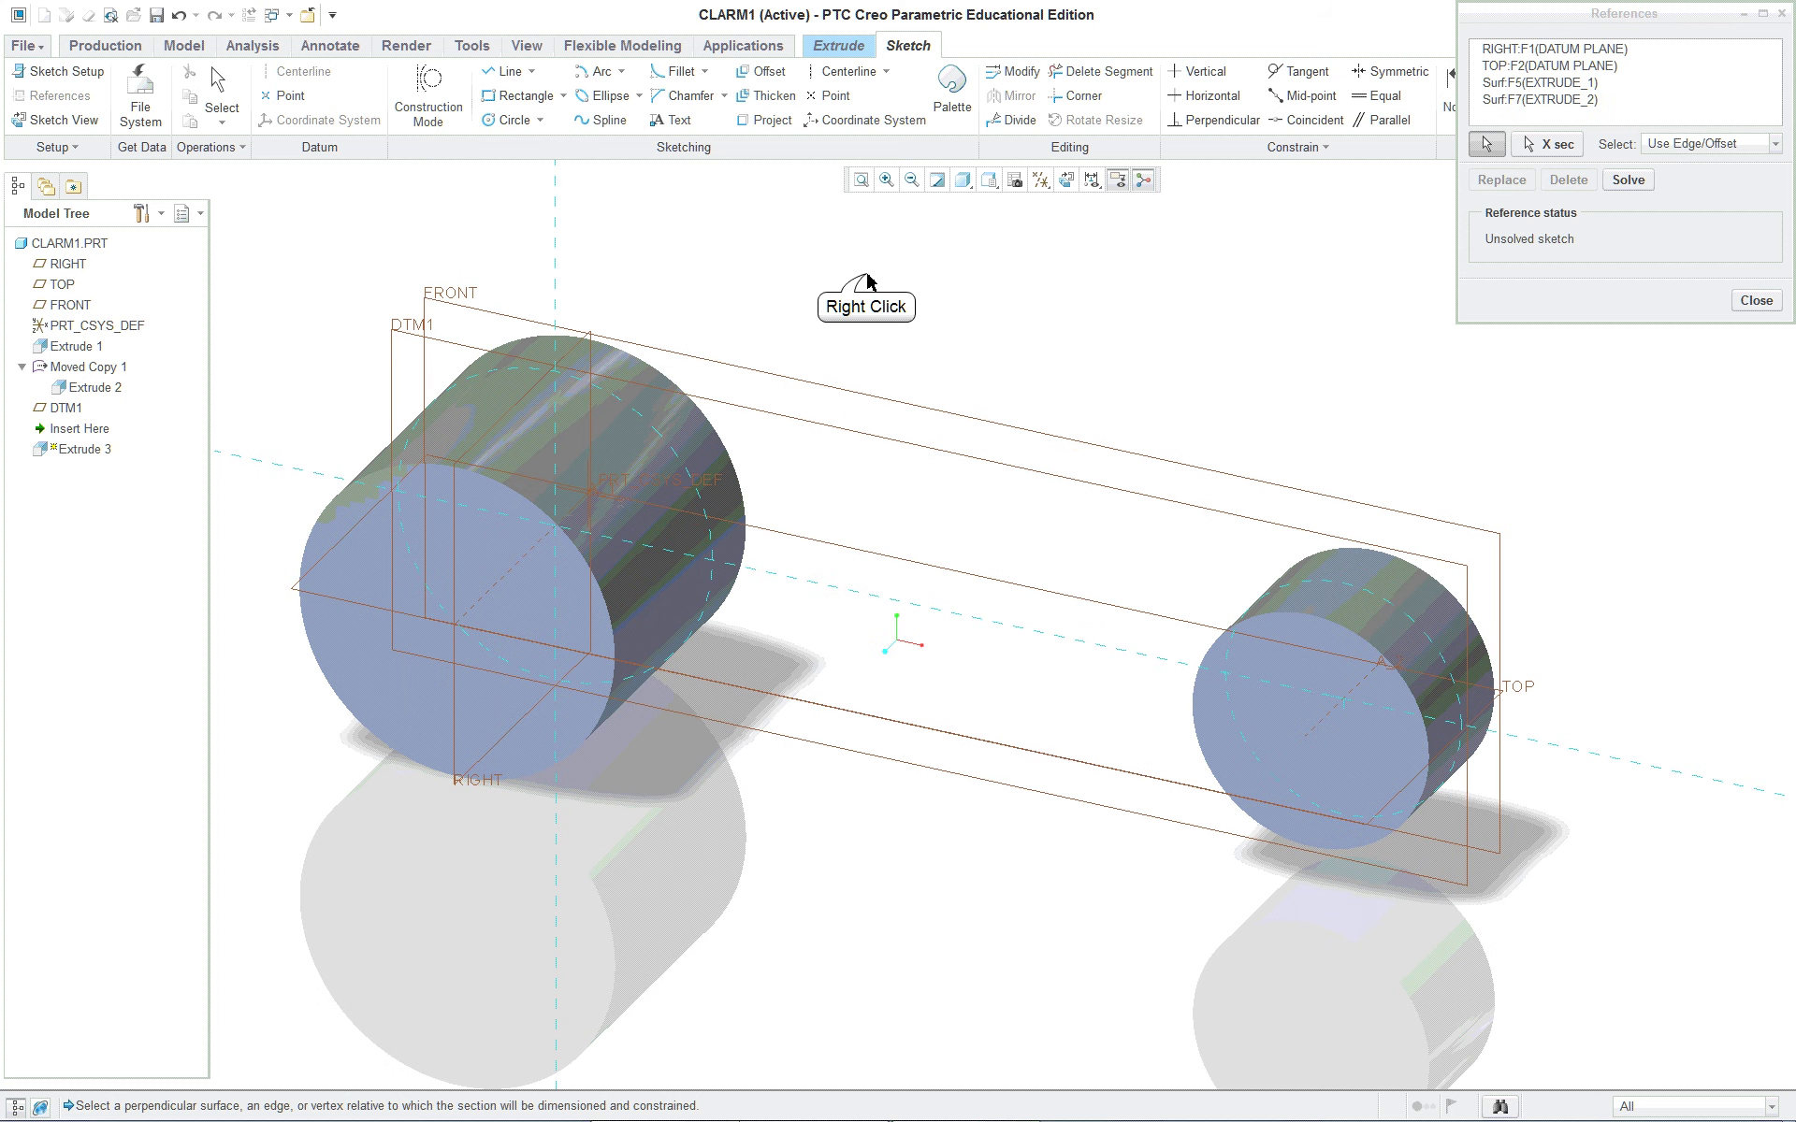
pyautogui.click(929, 404)
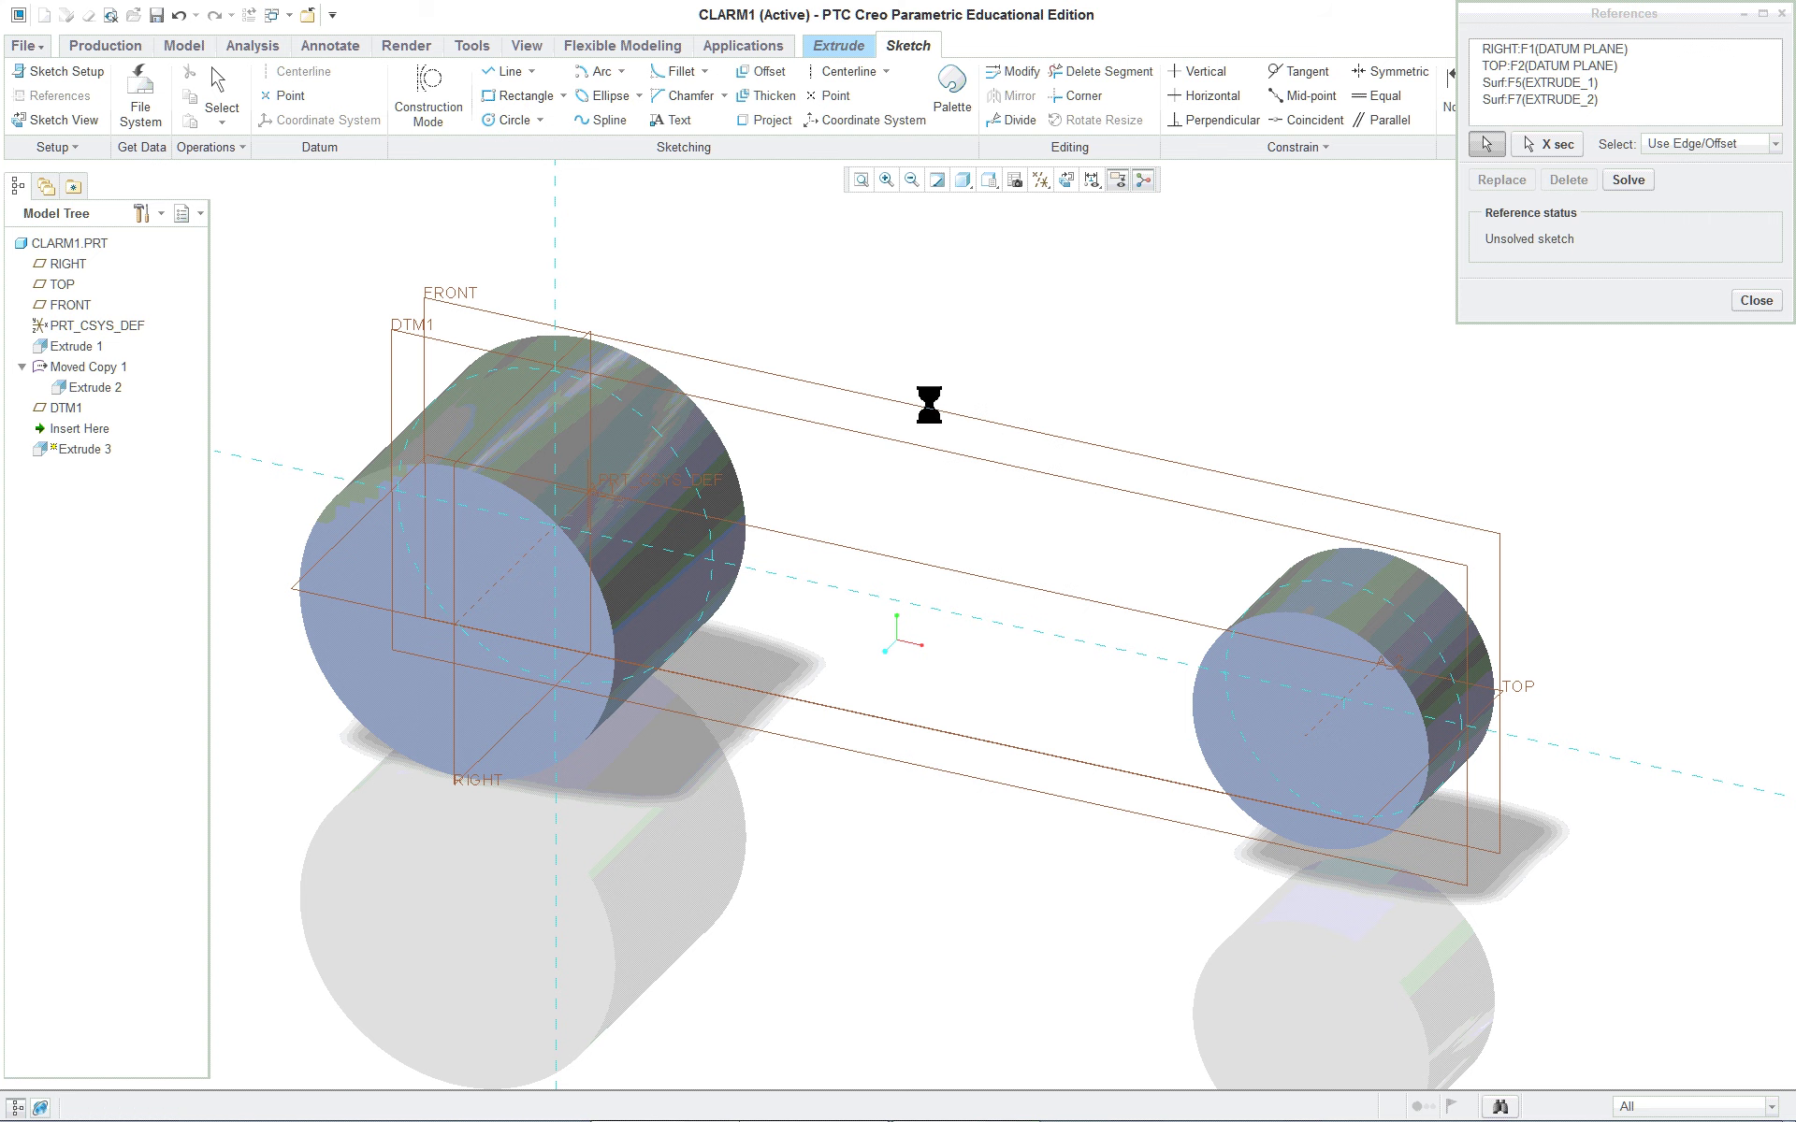
pyautogui.click(554, 527)
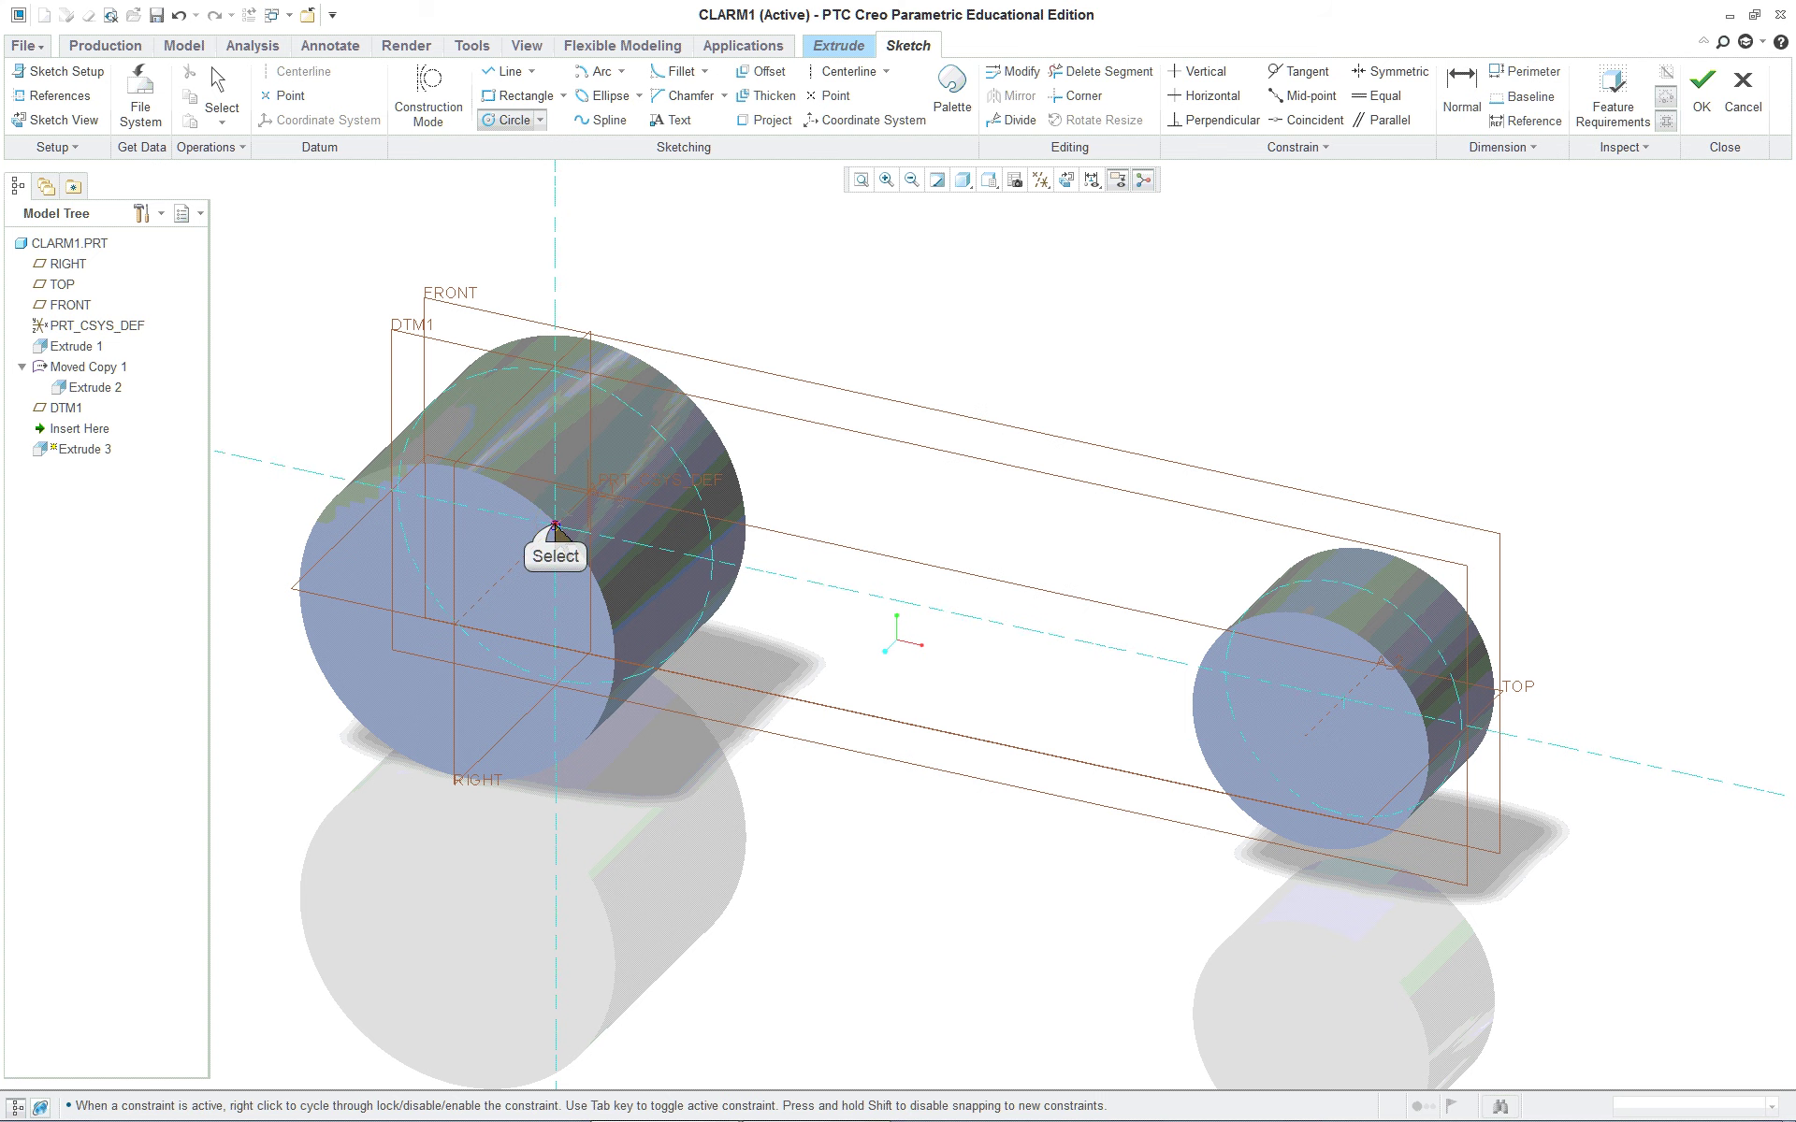
pyautogui.click(667, 437)
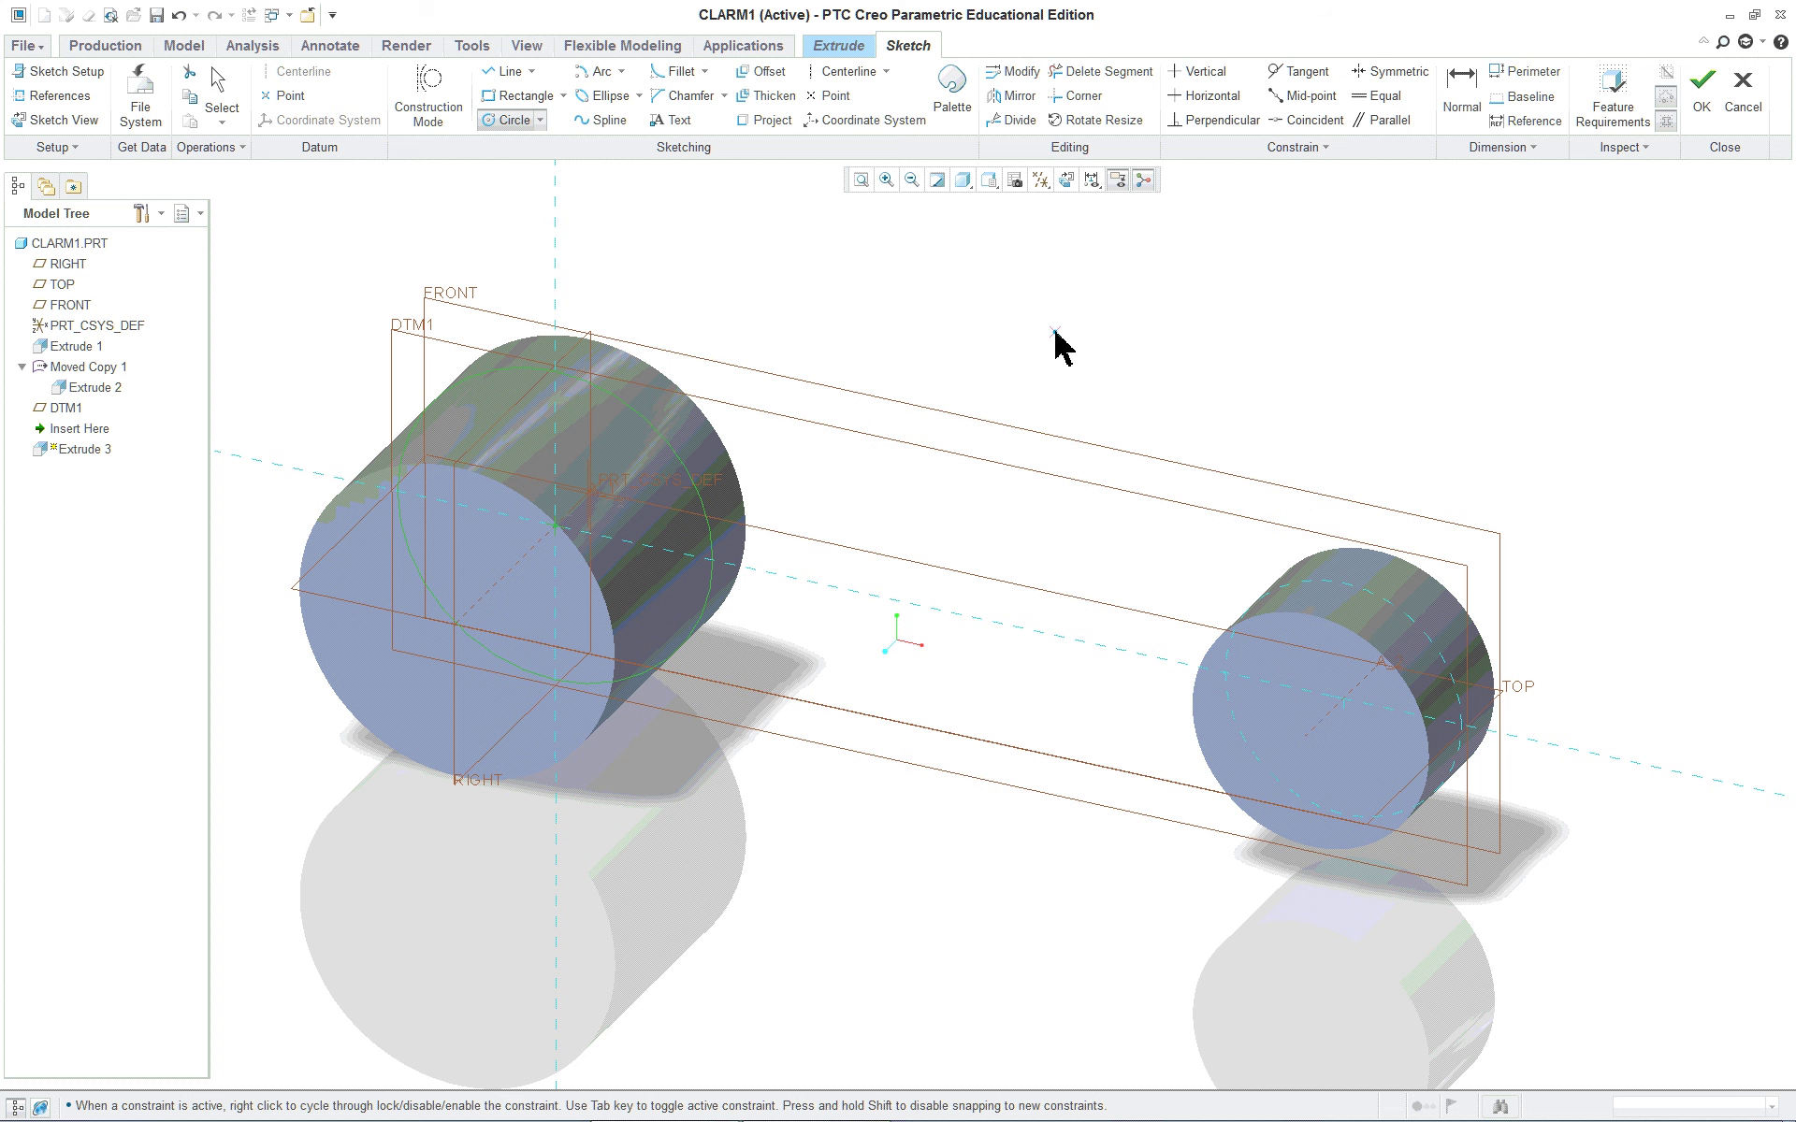
# Step: Sketch a second circle concentric with the small cylinder, snapped to its outline, and end the Circle tool
pyautogui.rightClick(1052, 374)
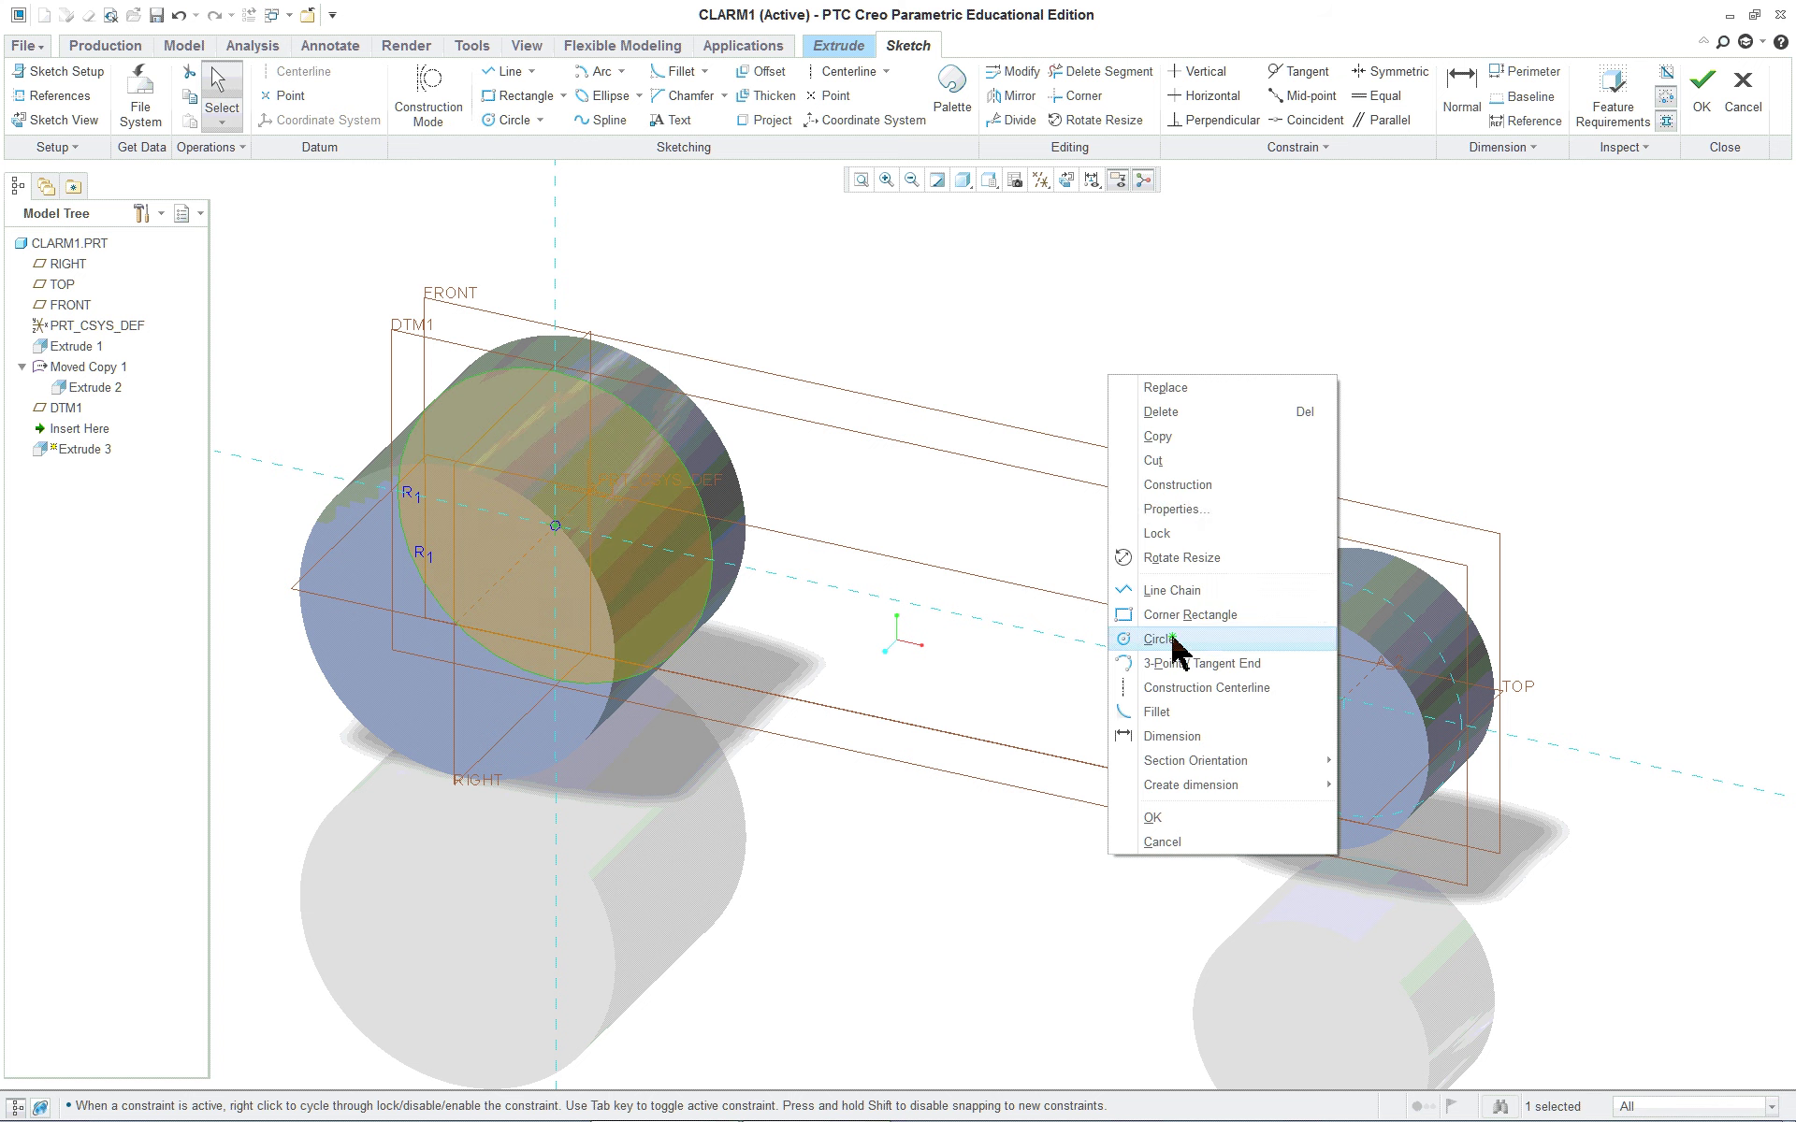
pyautogui.click(1159, 638)
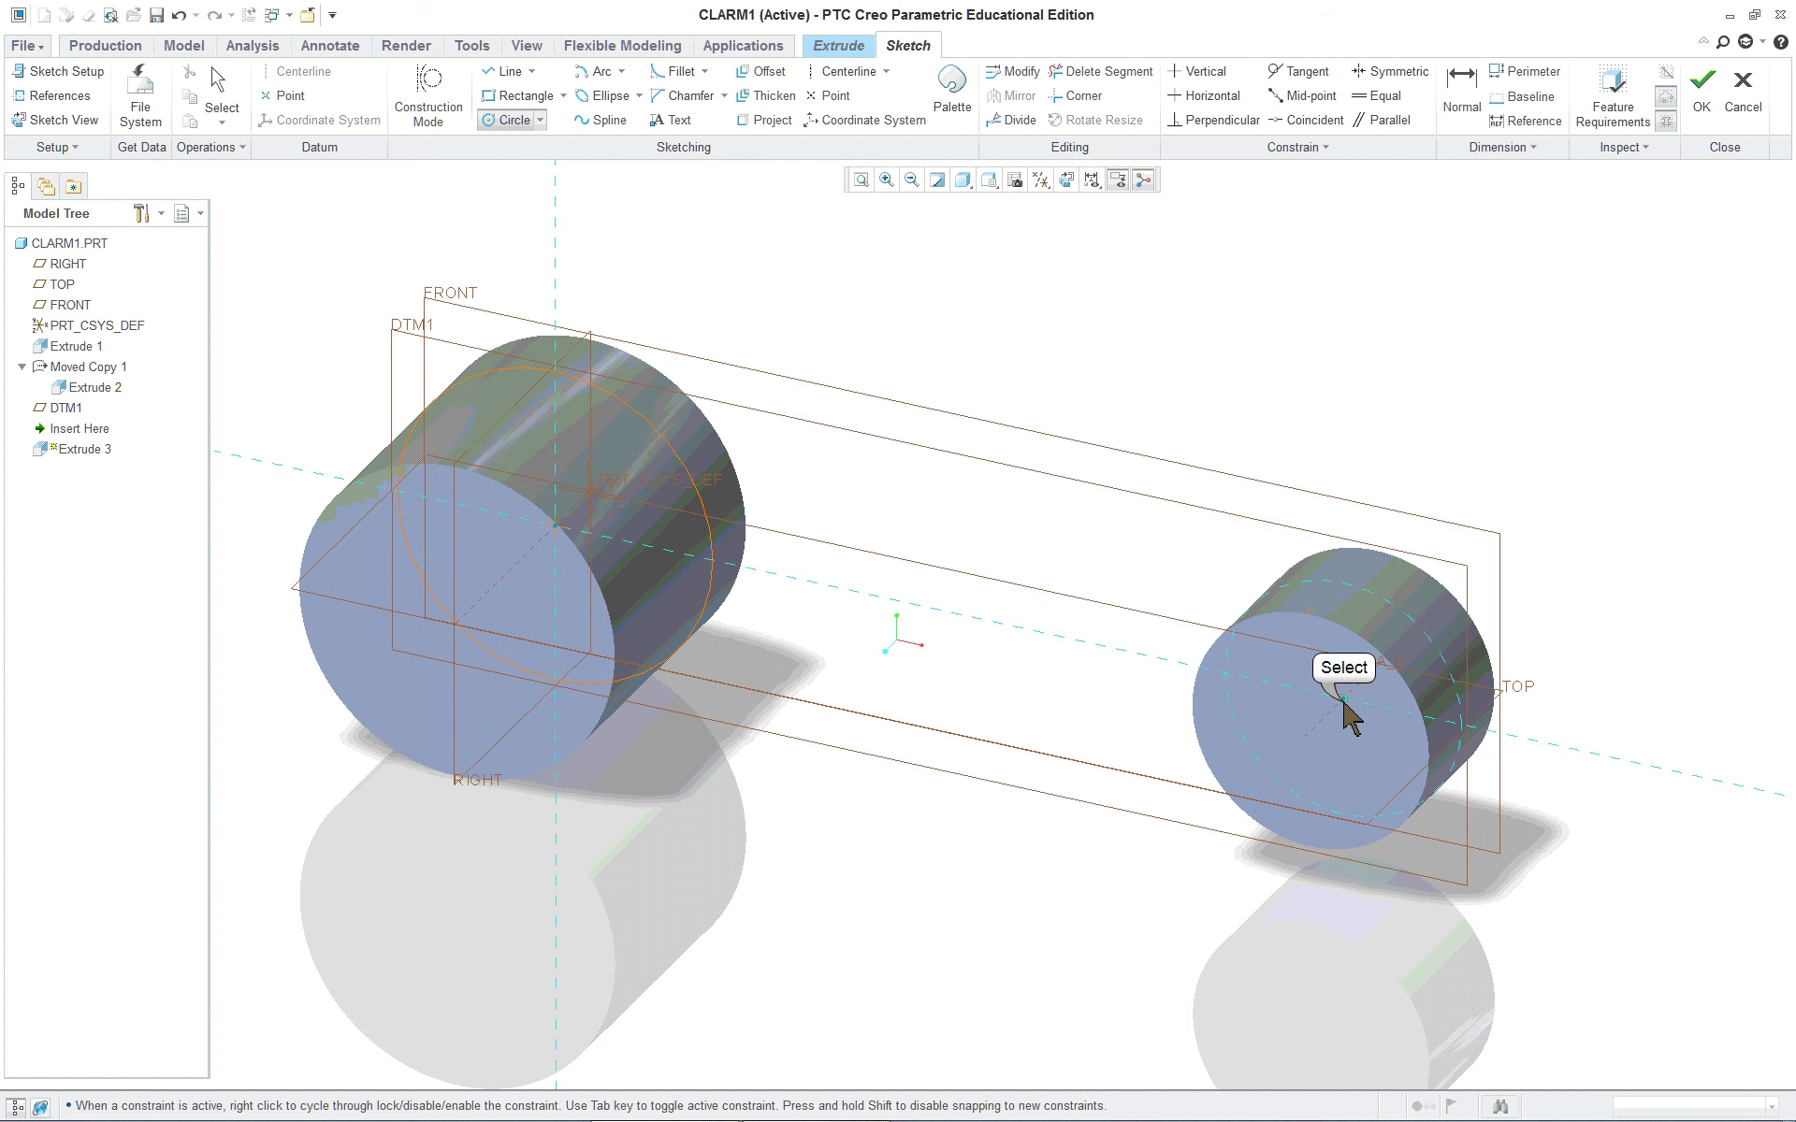
pyautogui.click(1343, 699)
pyautogui.click(1441, 666)
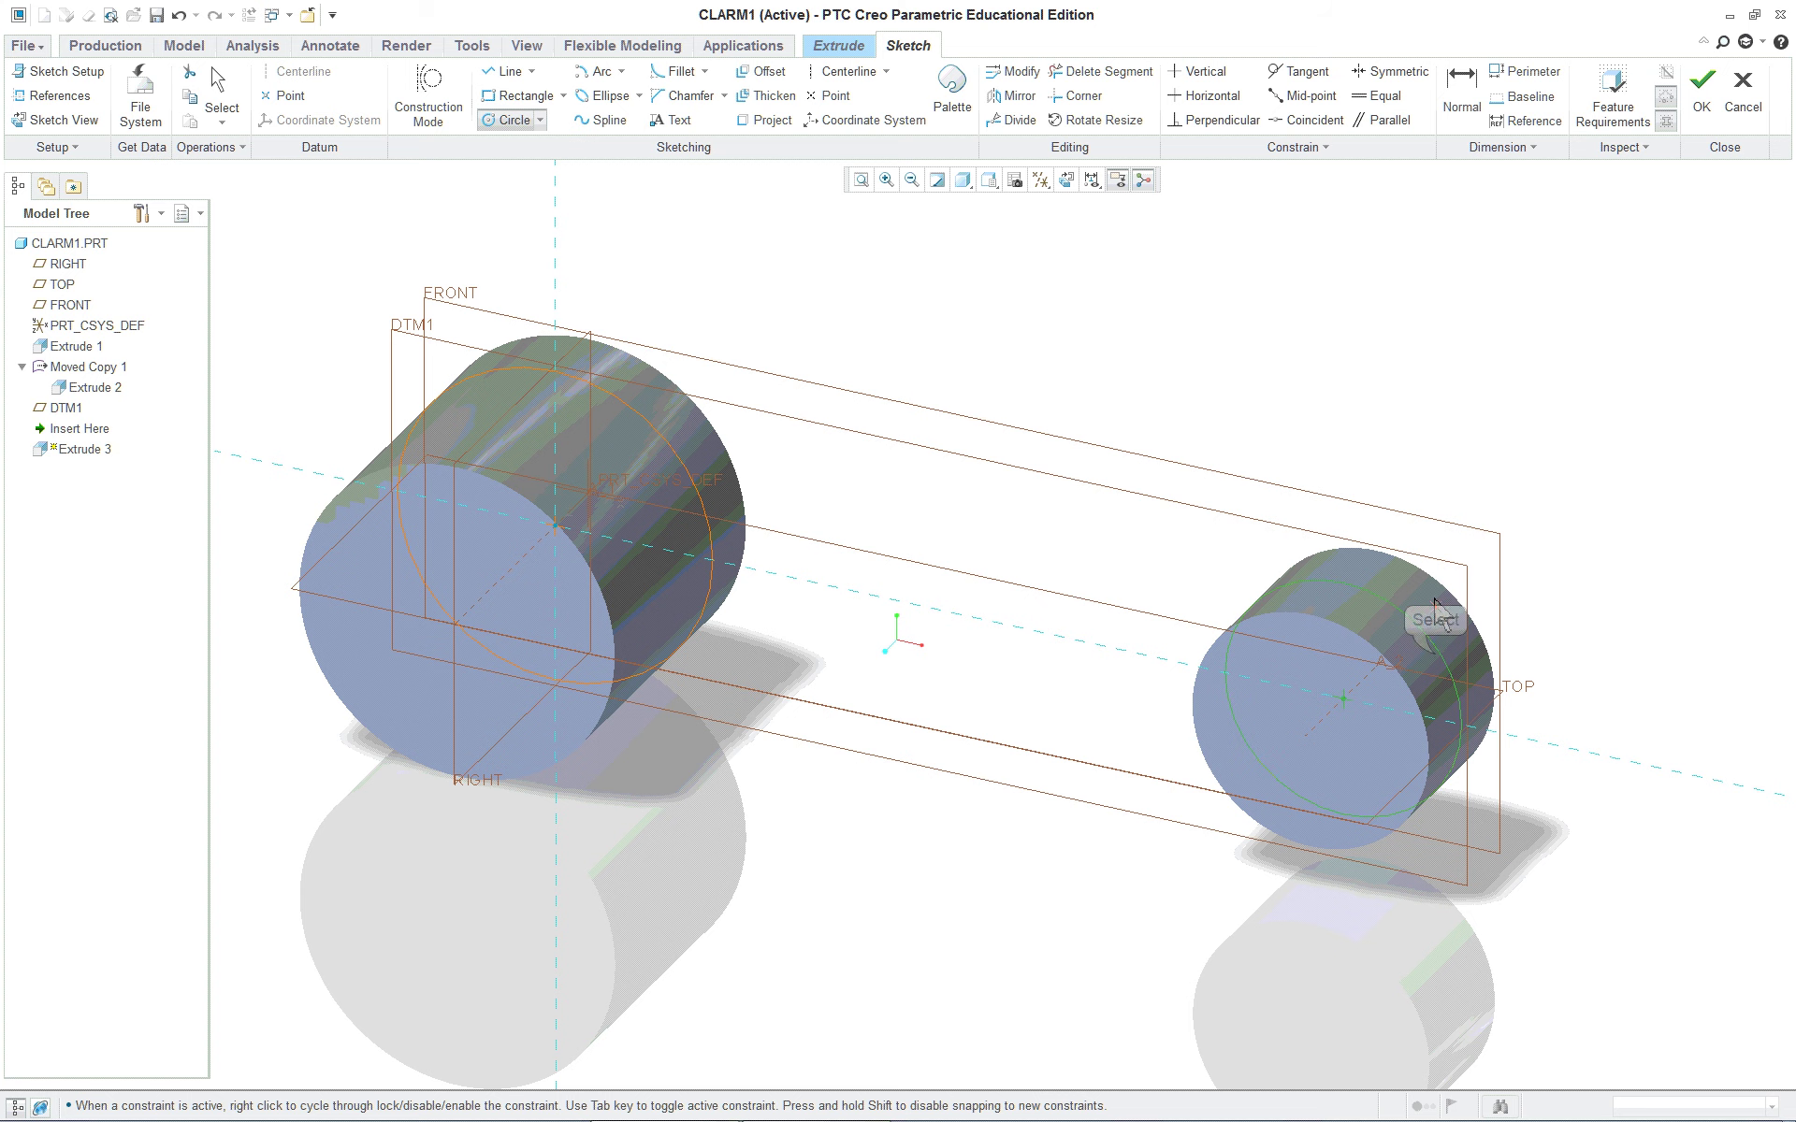
pyautogui.middleClick(1216, 351)
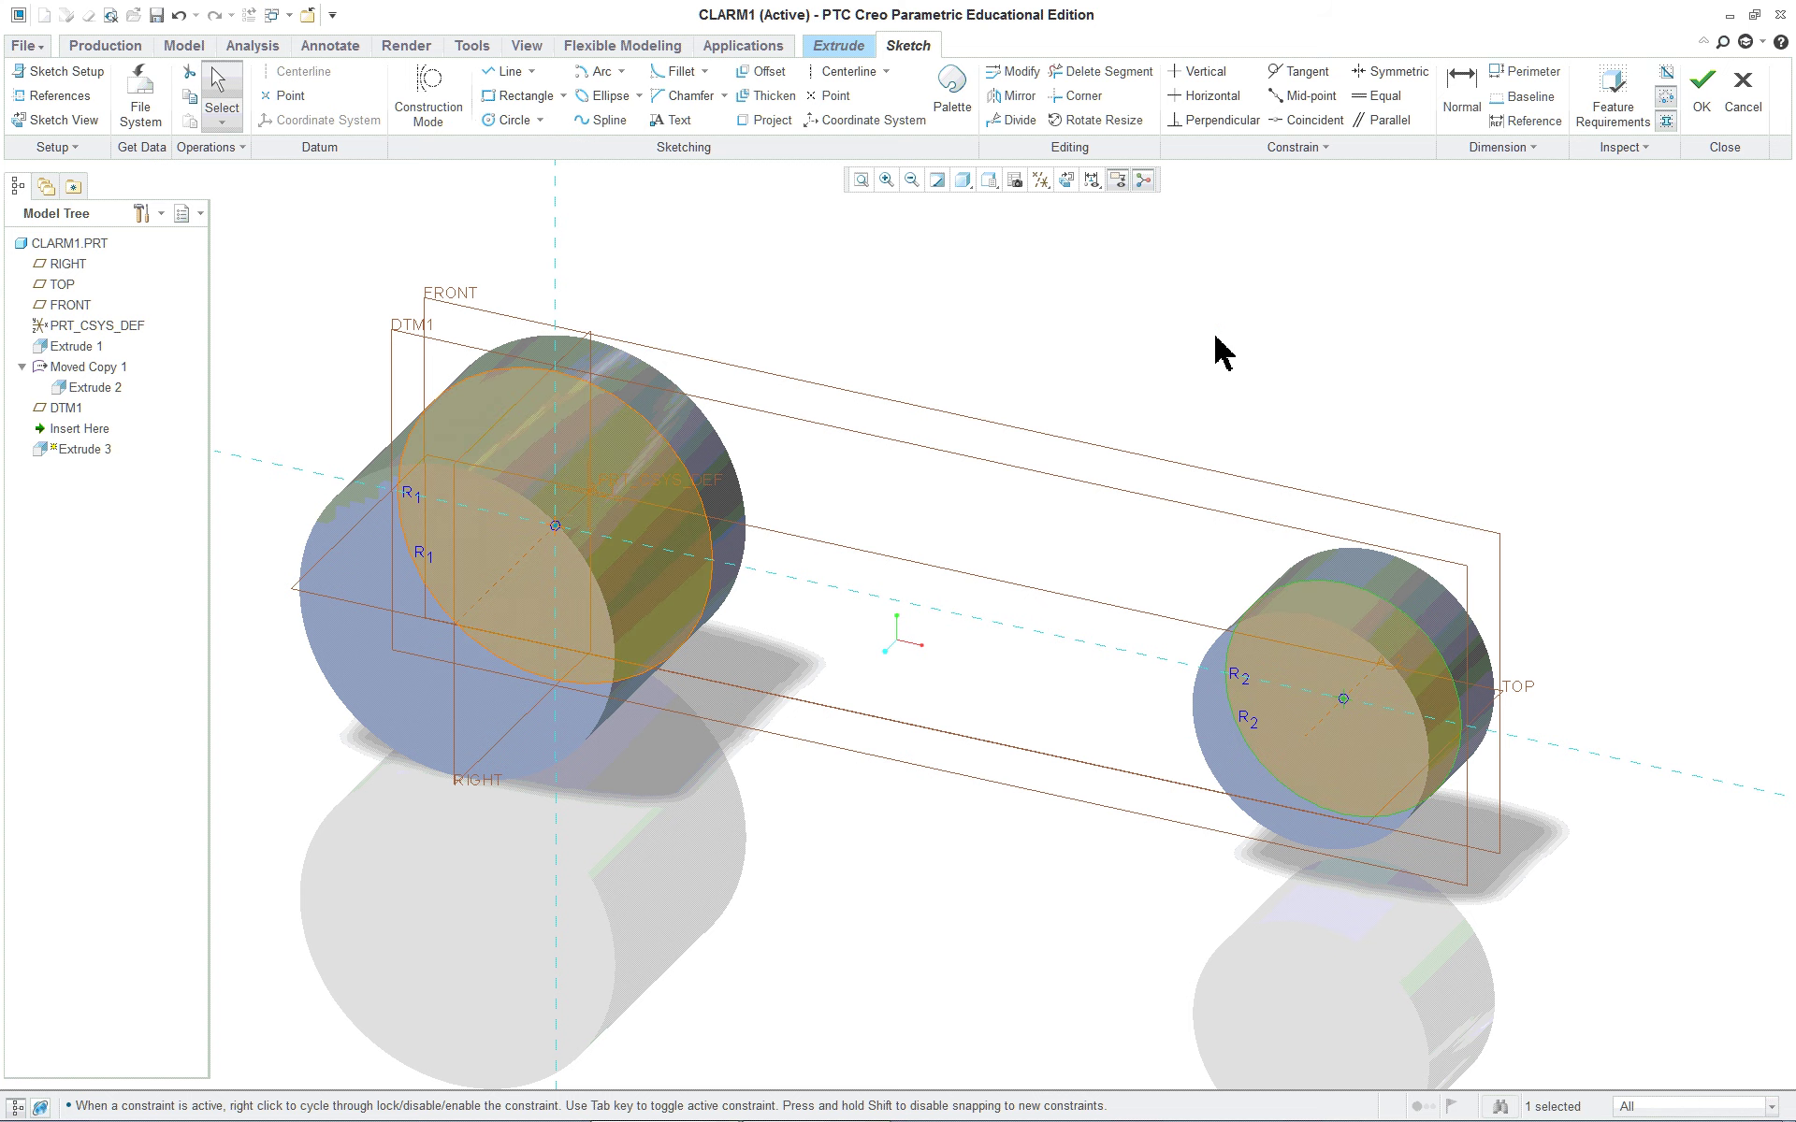
# Step: Draw a tangent line joining the upper sides of the large and small sketched circles with Line Tangent
pyautogui.scroll(2, 1199, 425)
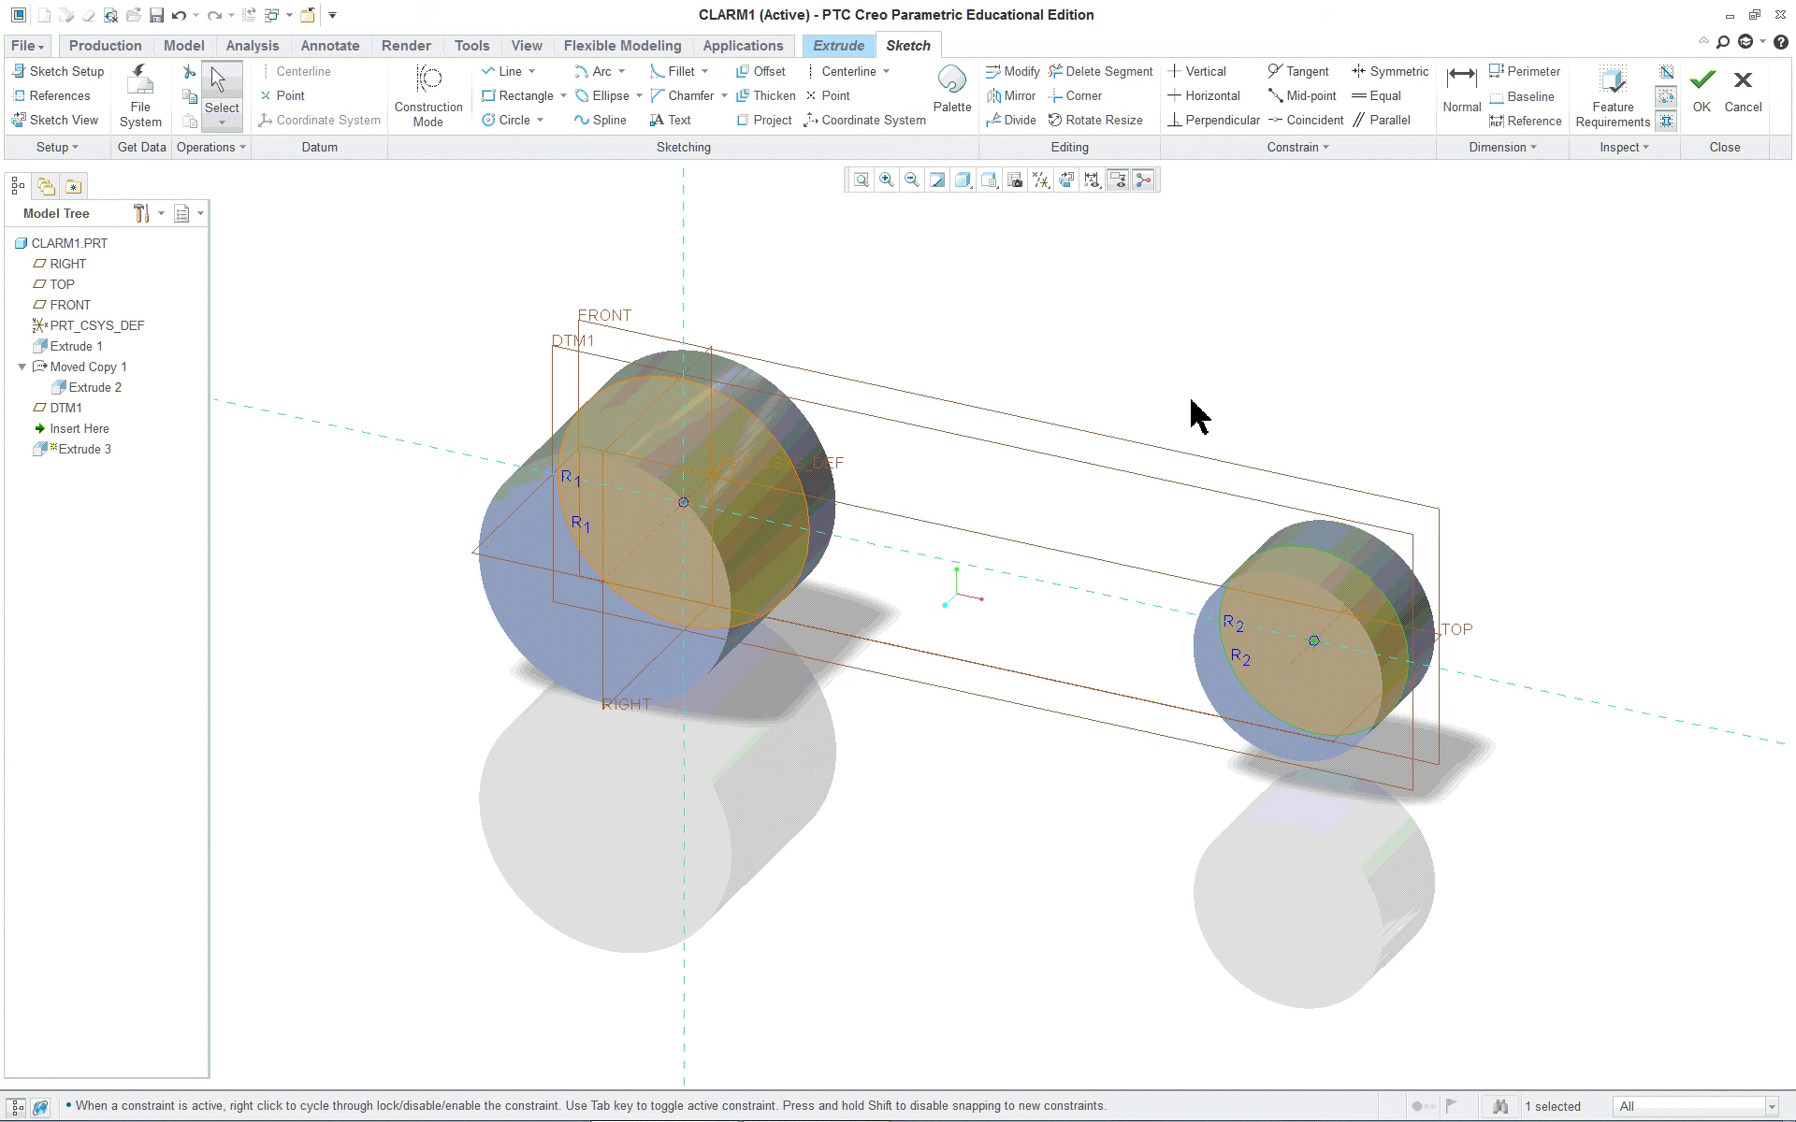
pyautogui.moveTo(1199, 416)
pyautogui.mouseDown(button='middle')
pyautogui.moveTo(1259, 305)
pyautogui.moveTo(1190, 369)
pyautogui.moveTo(1176, 416)
pyautogui.mouseUp(button='middle')
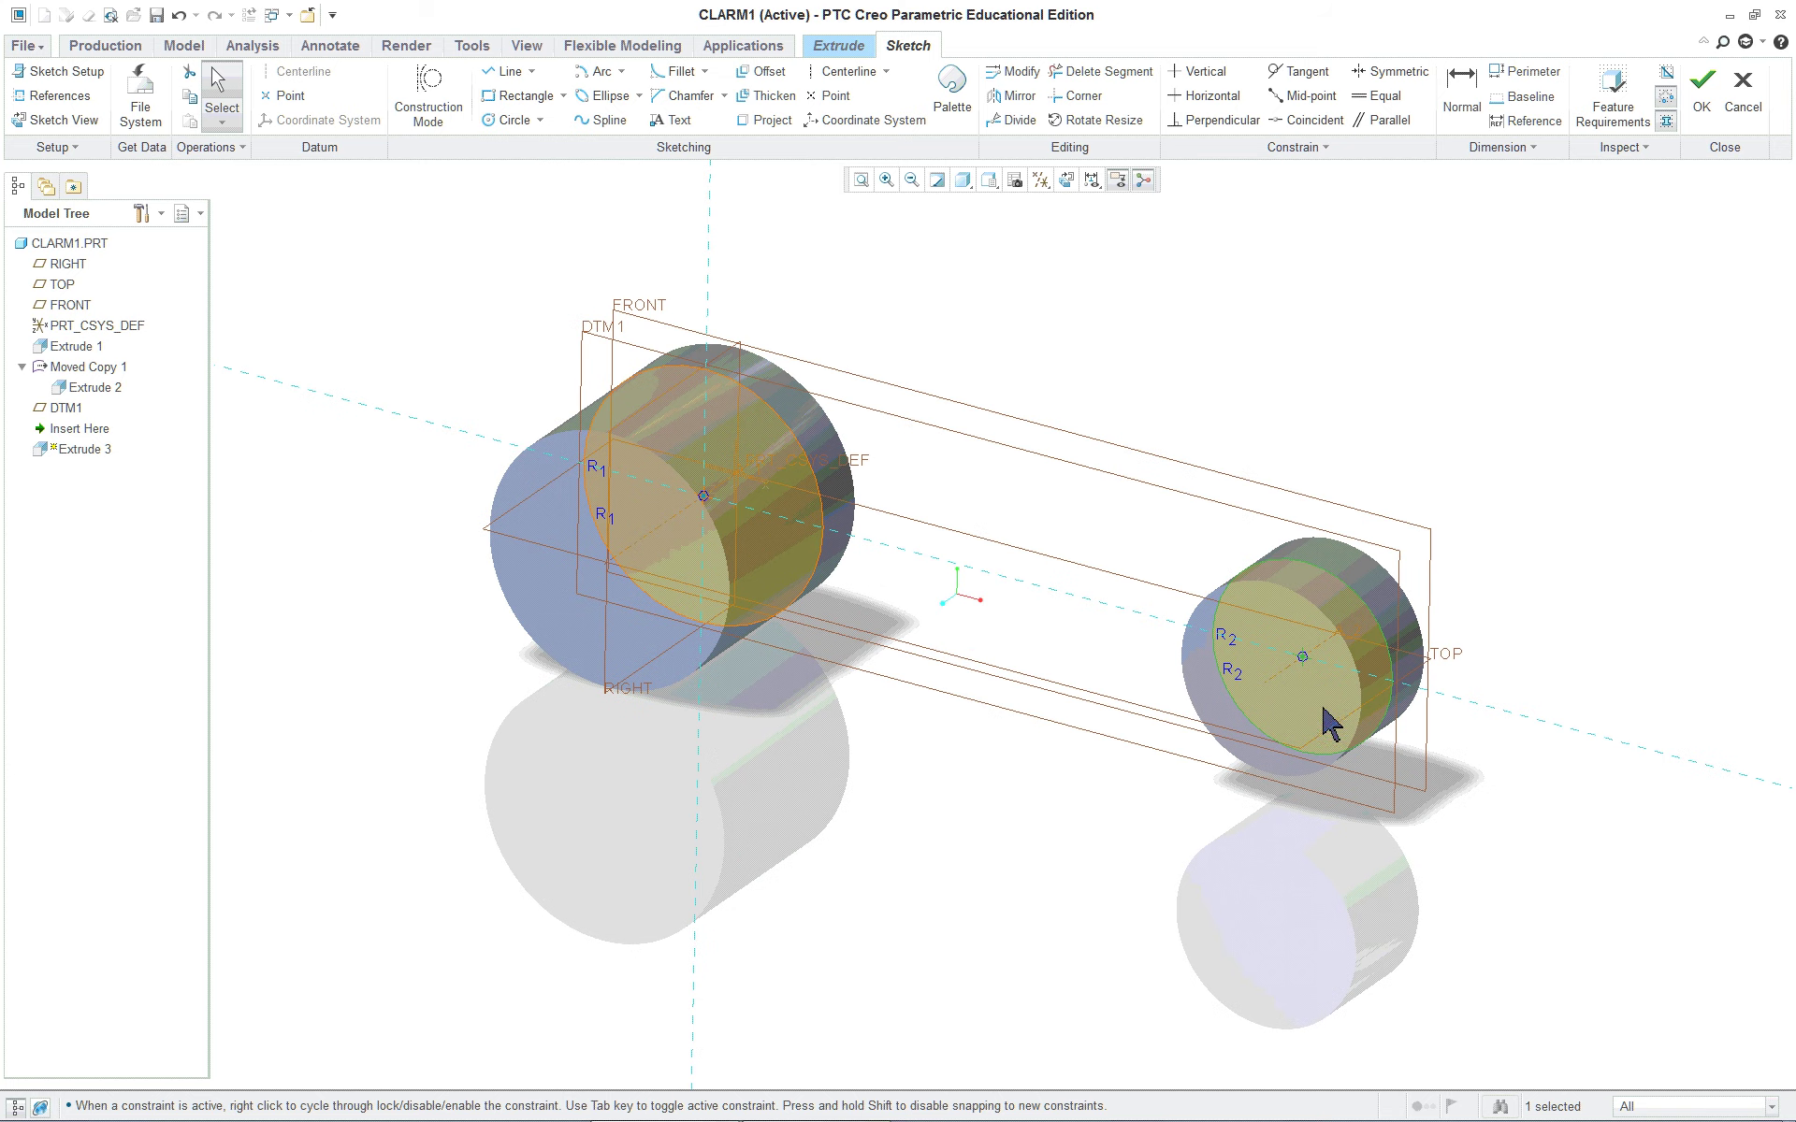
pyautogui.scroll(-1, 1100, 356)
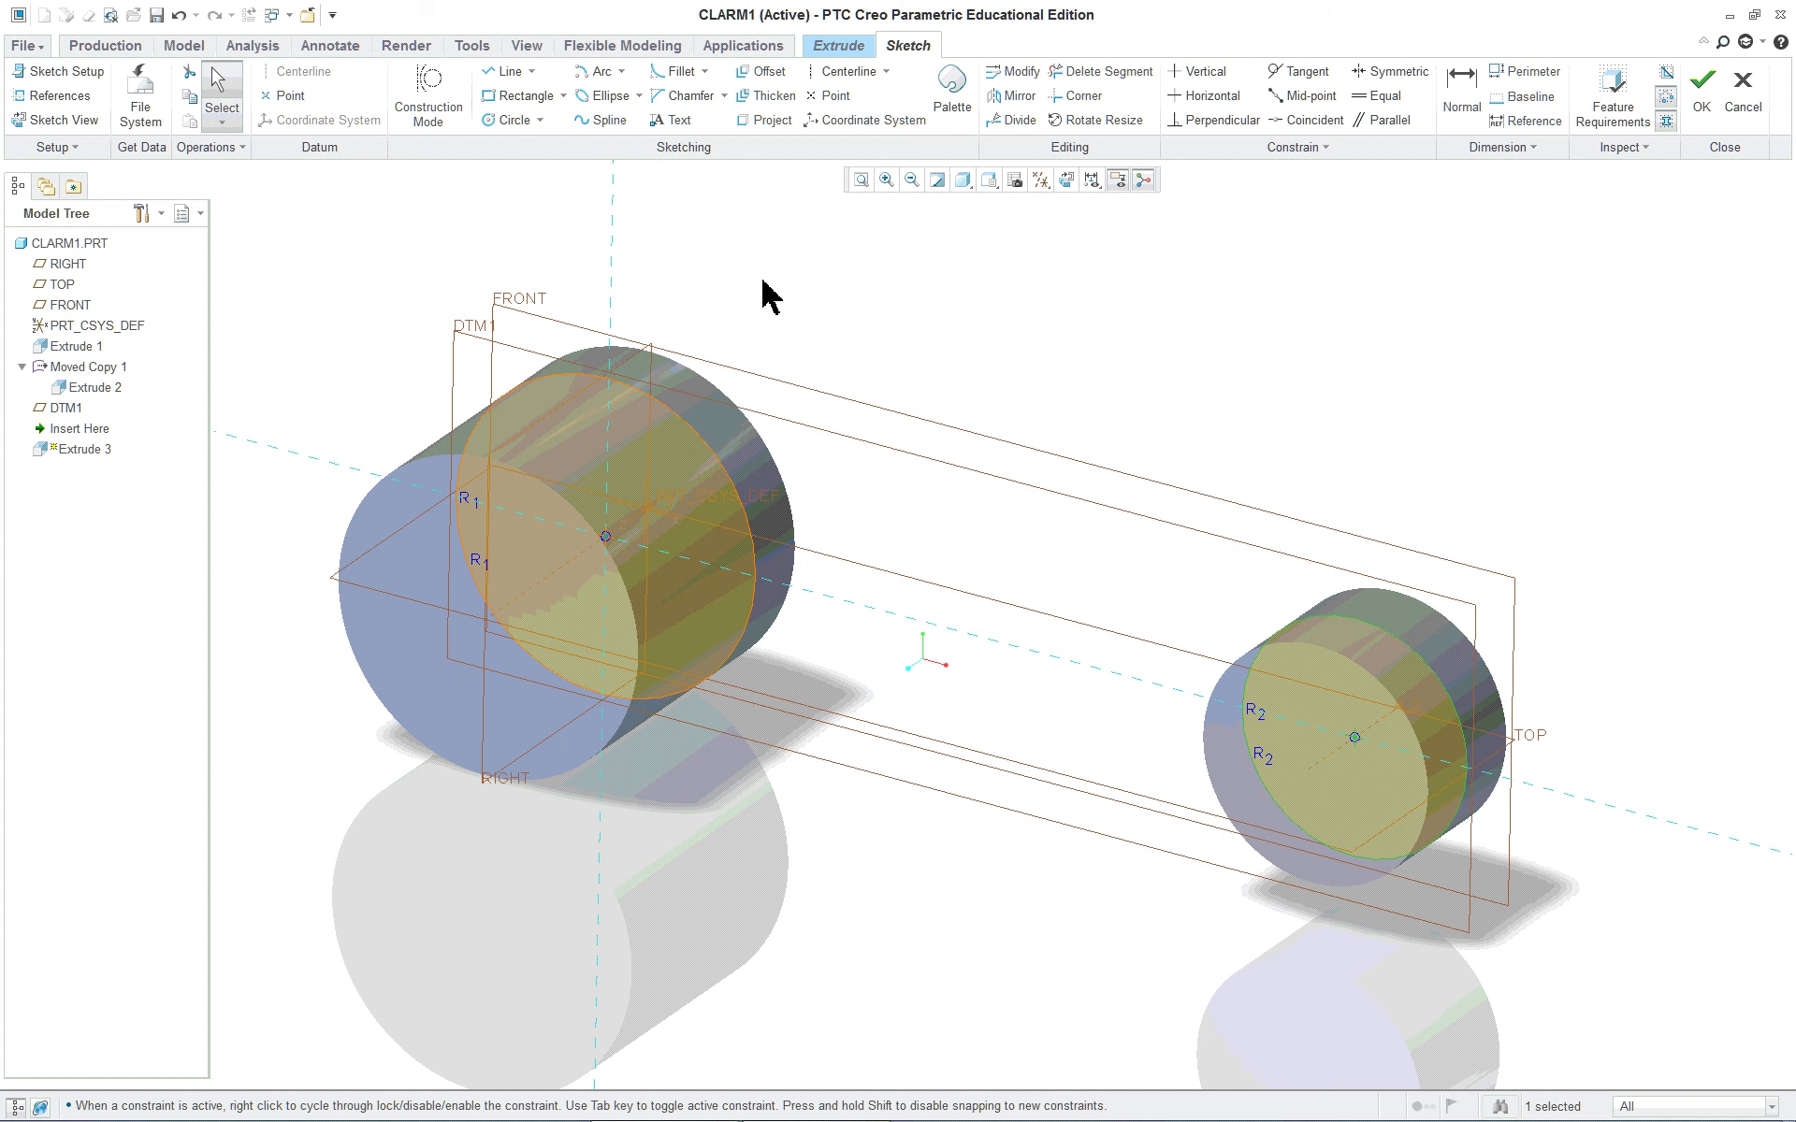
pyautogui.click(530, 72)
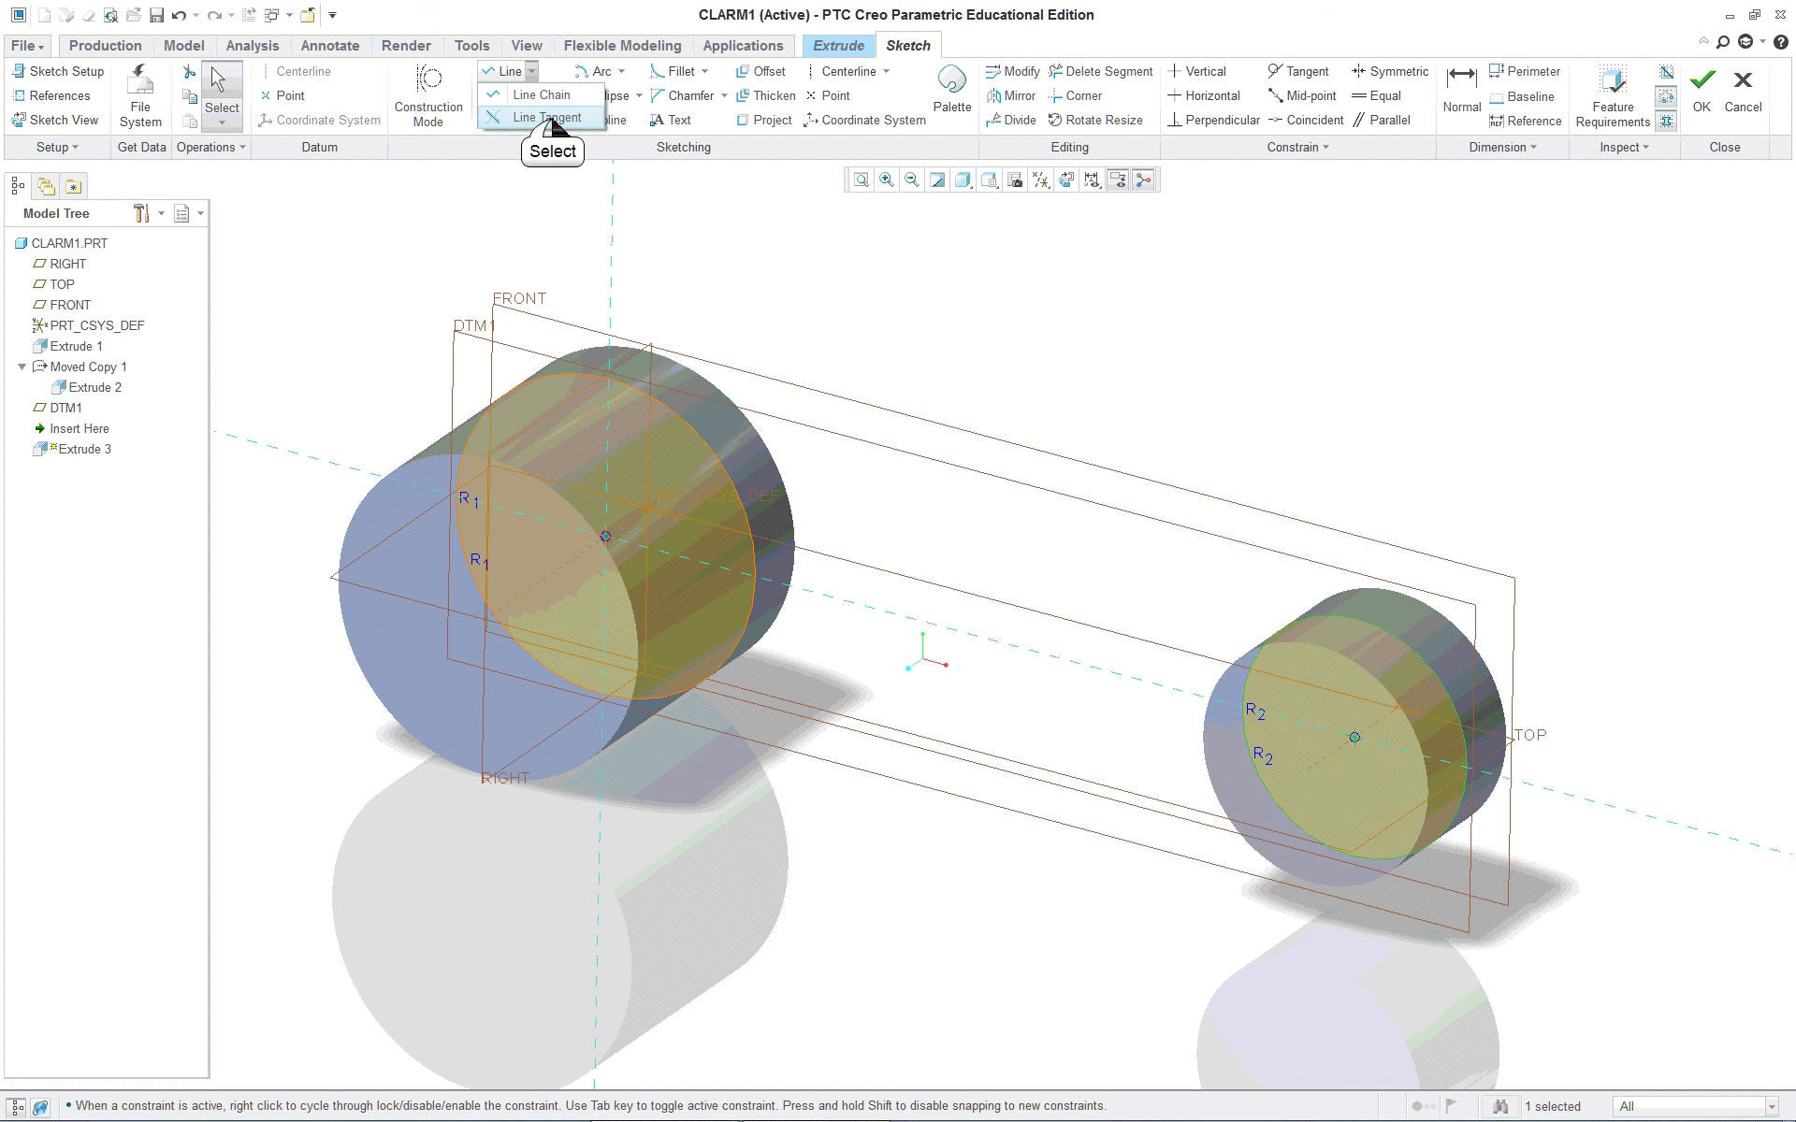
pyautogui.click(552, 119)
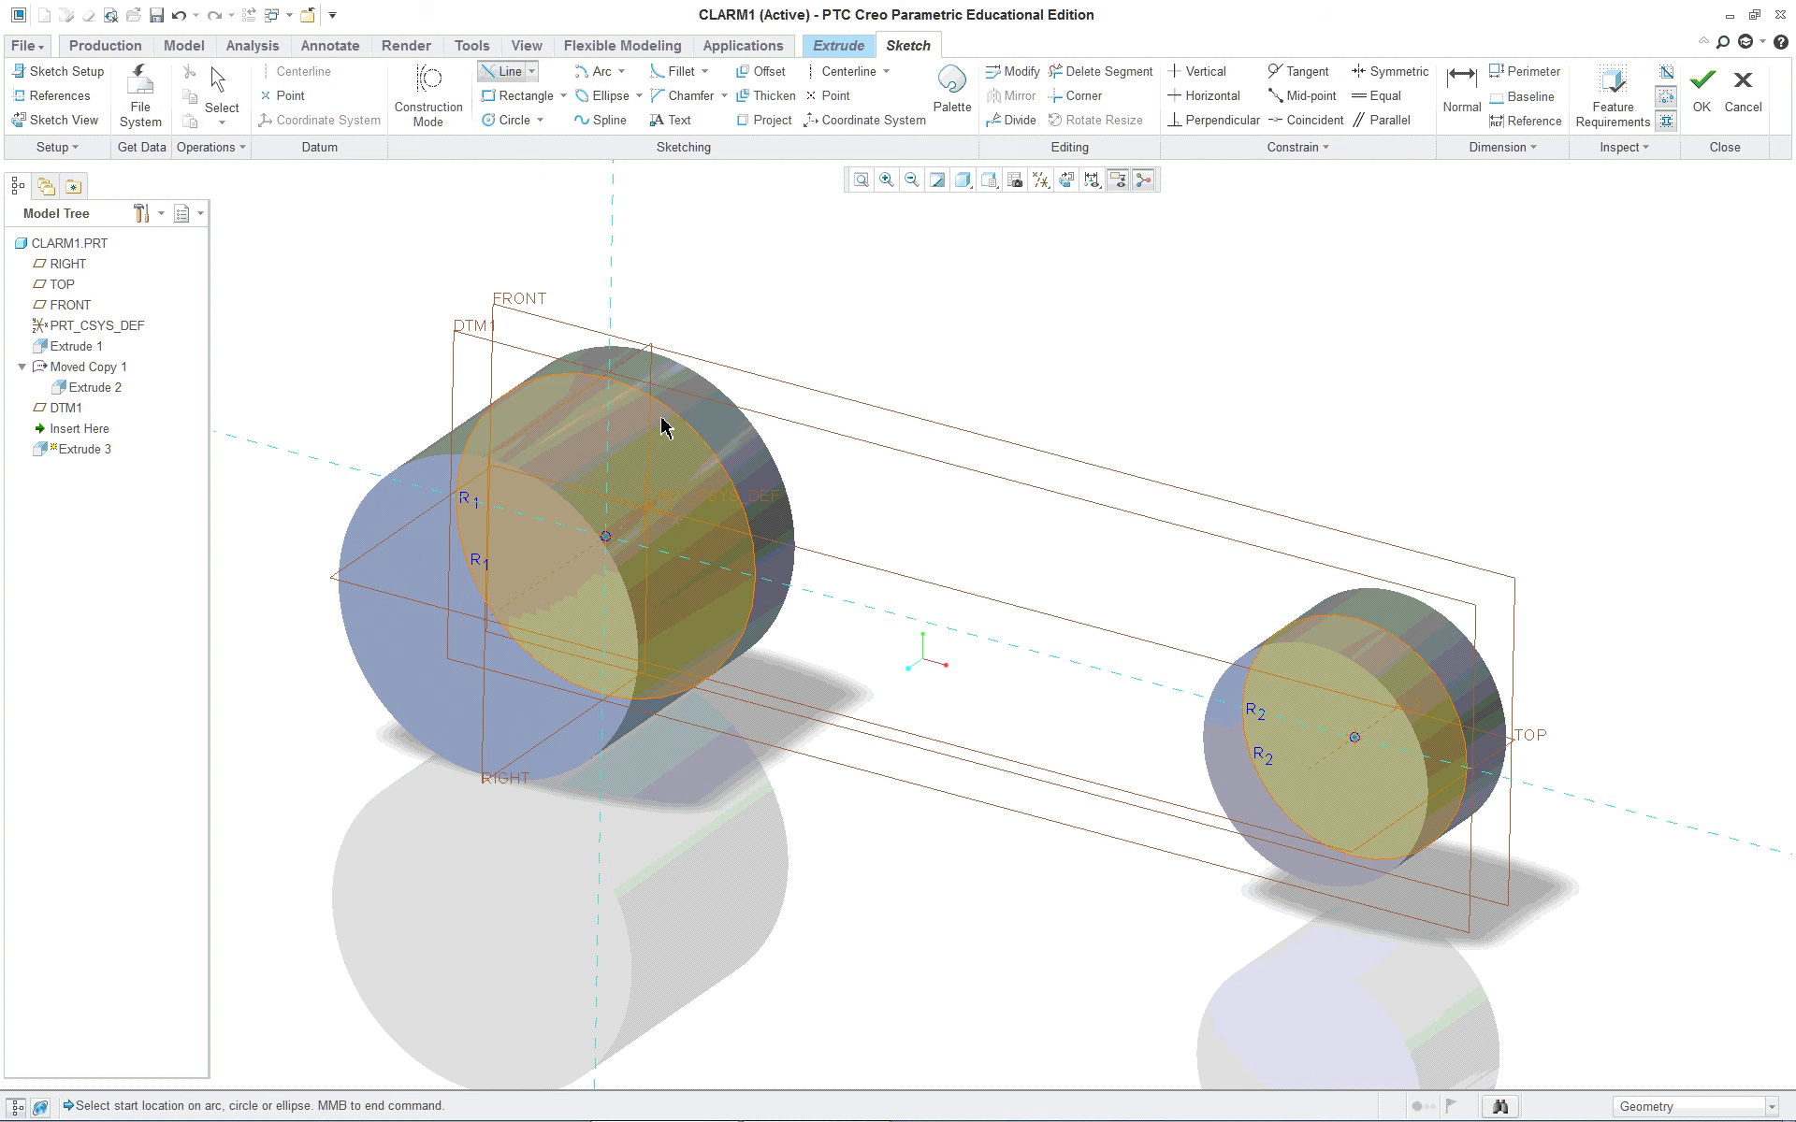
pyautogui.click(626, 373)
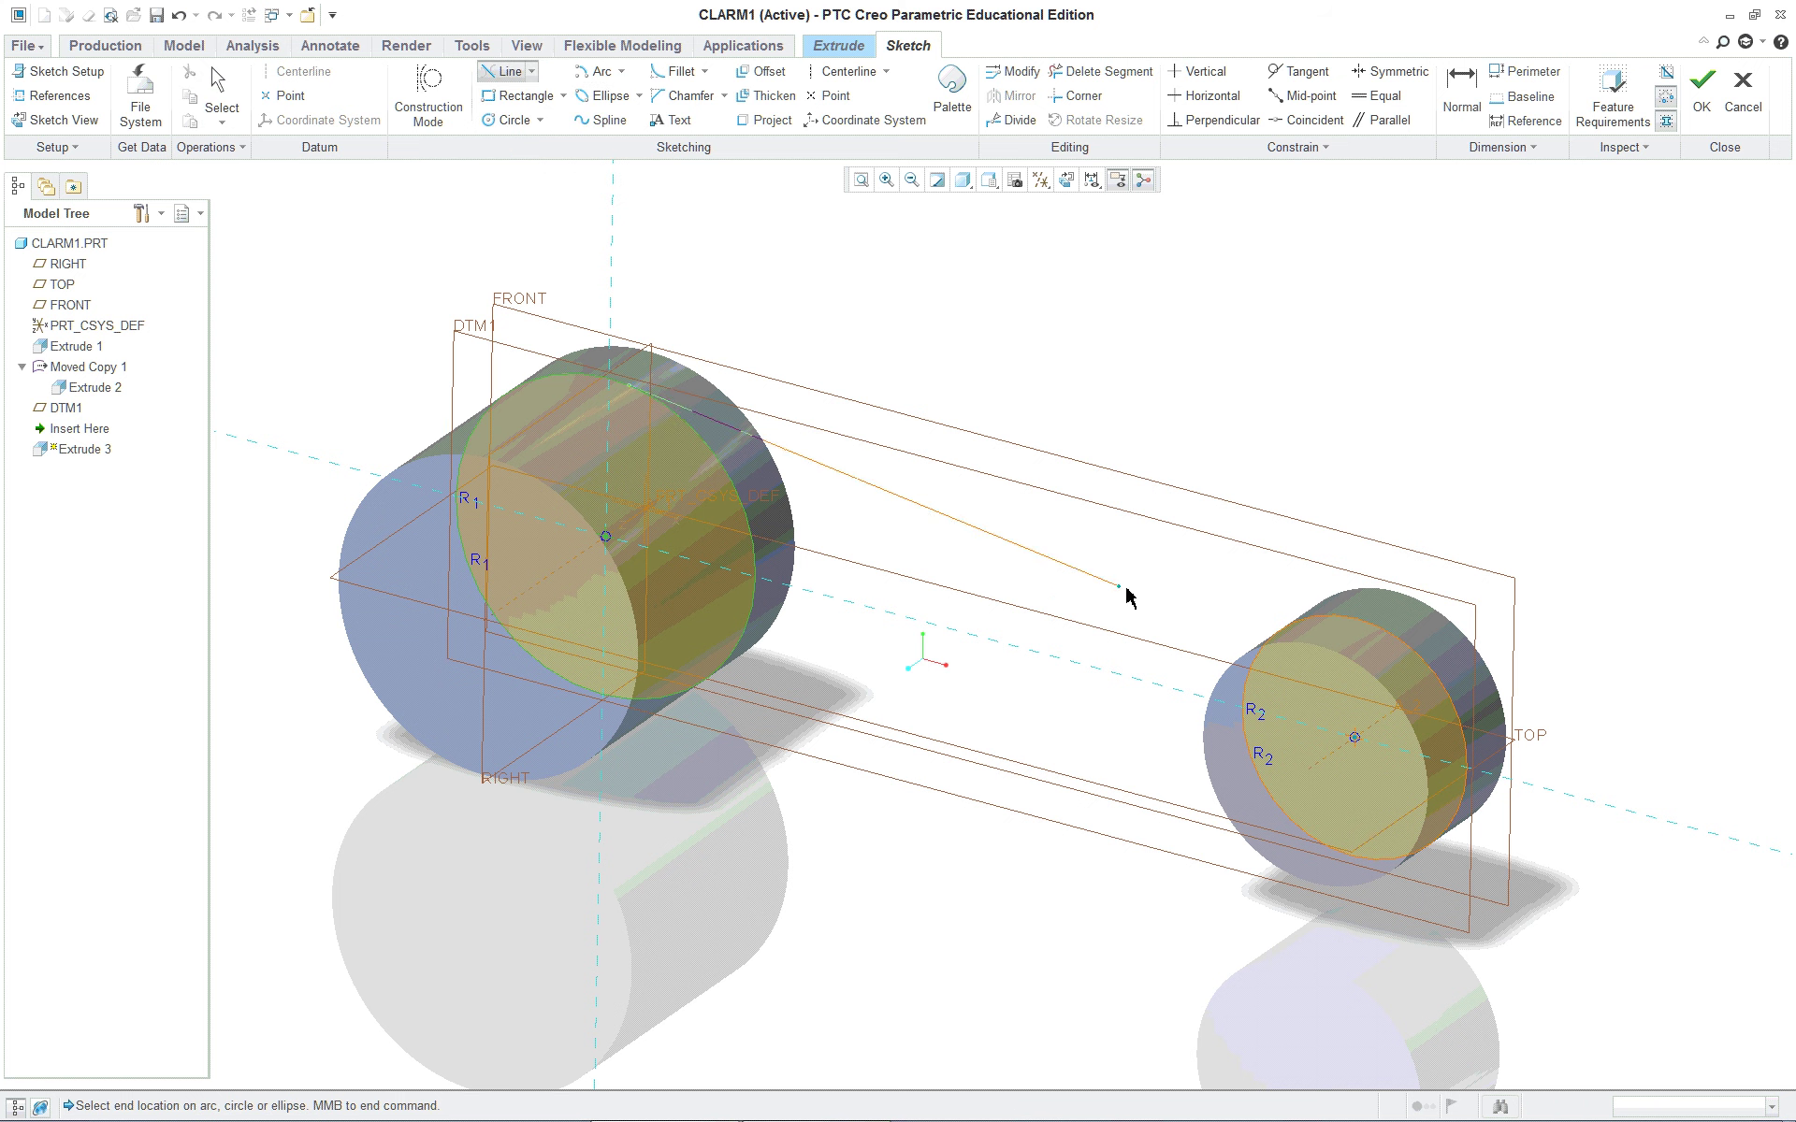
pyautogui.click(1372, 633)
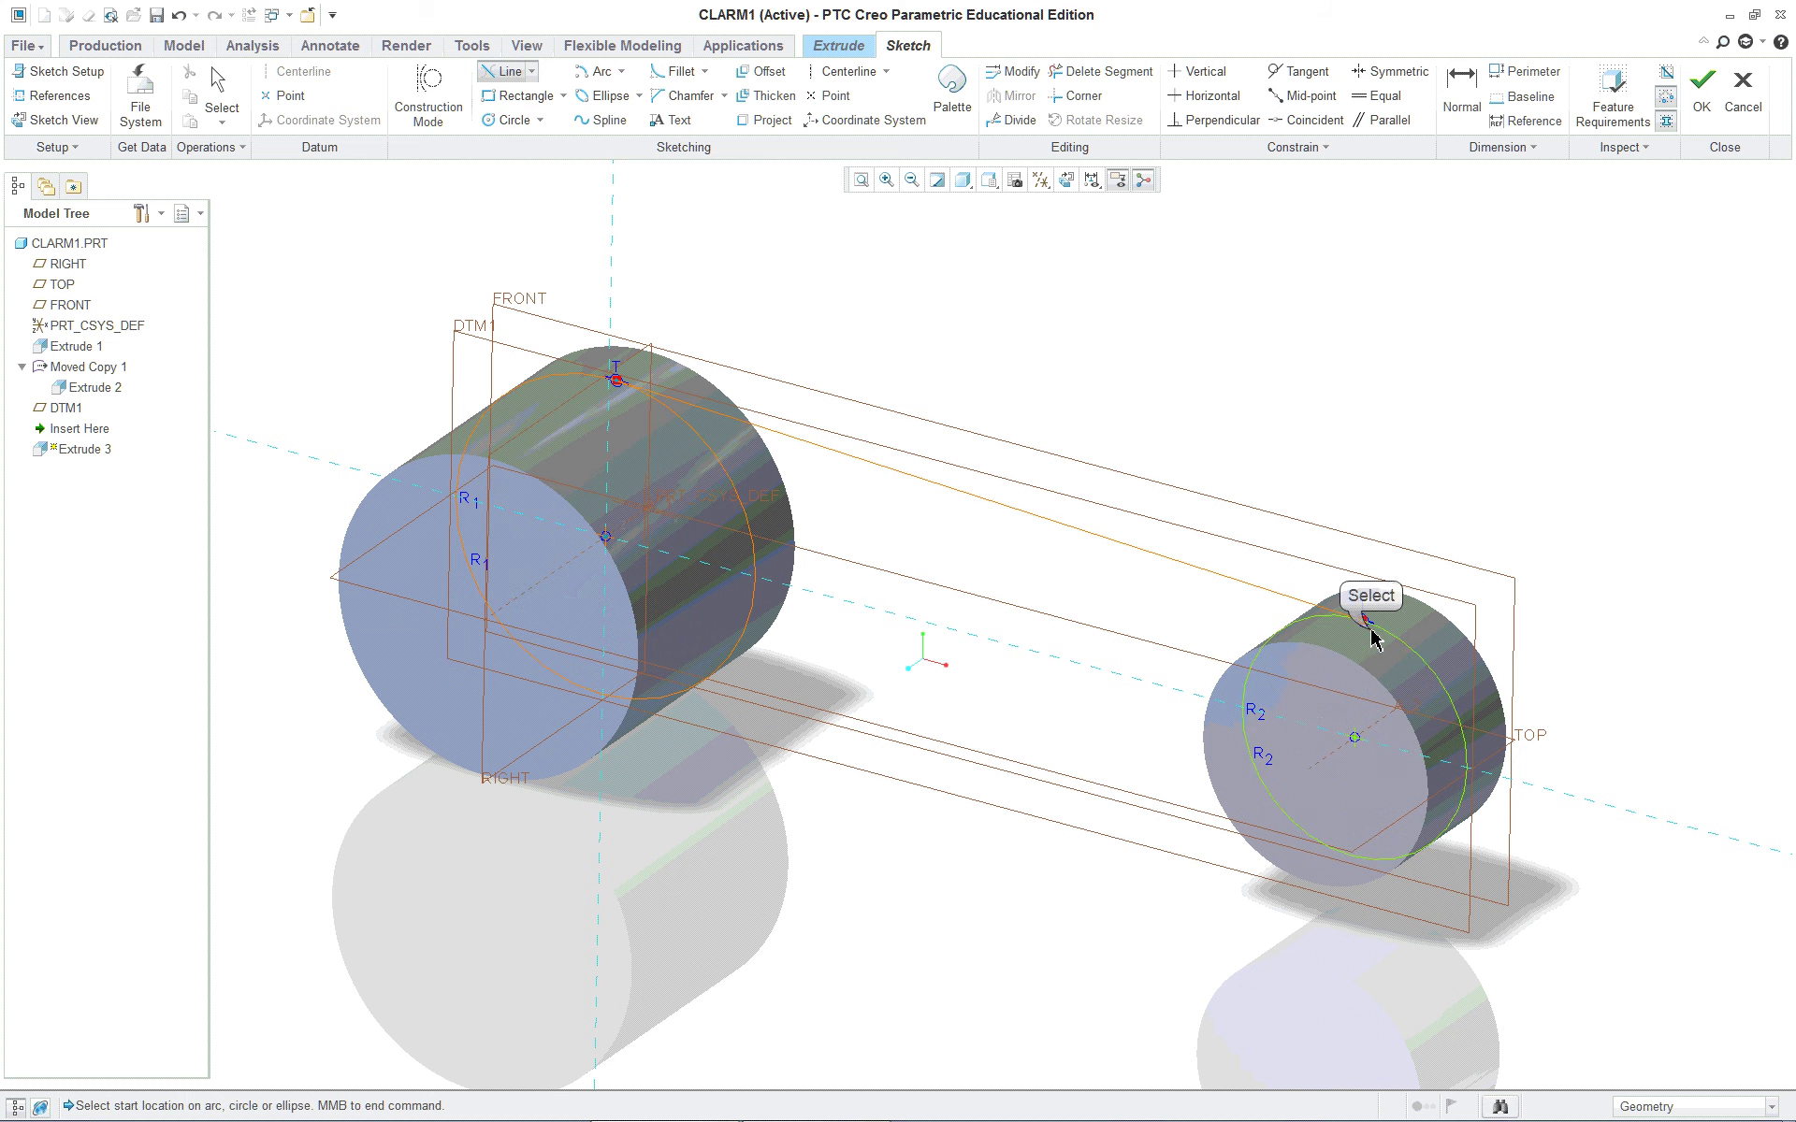
# Step: Draw a second tangent line joining the lower sides of the two circles, end the tool and clear the selection
pyautogui.click(625, 698)
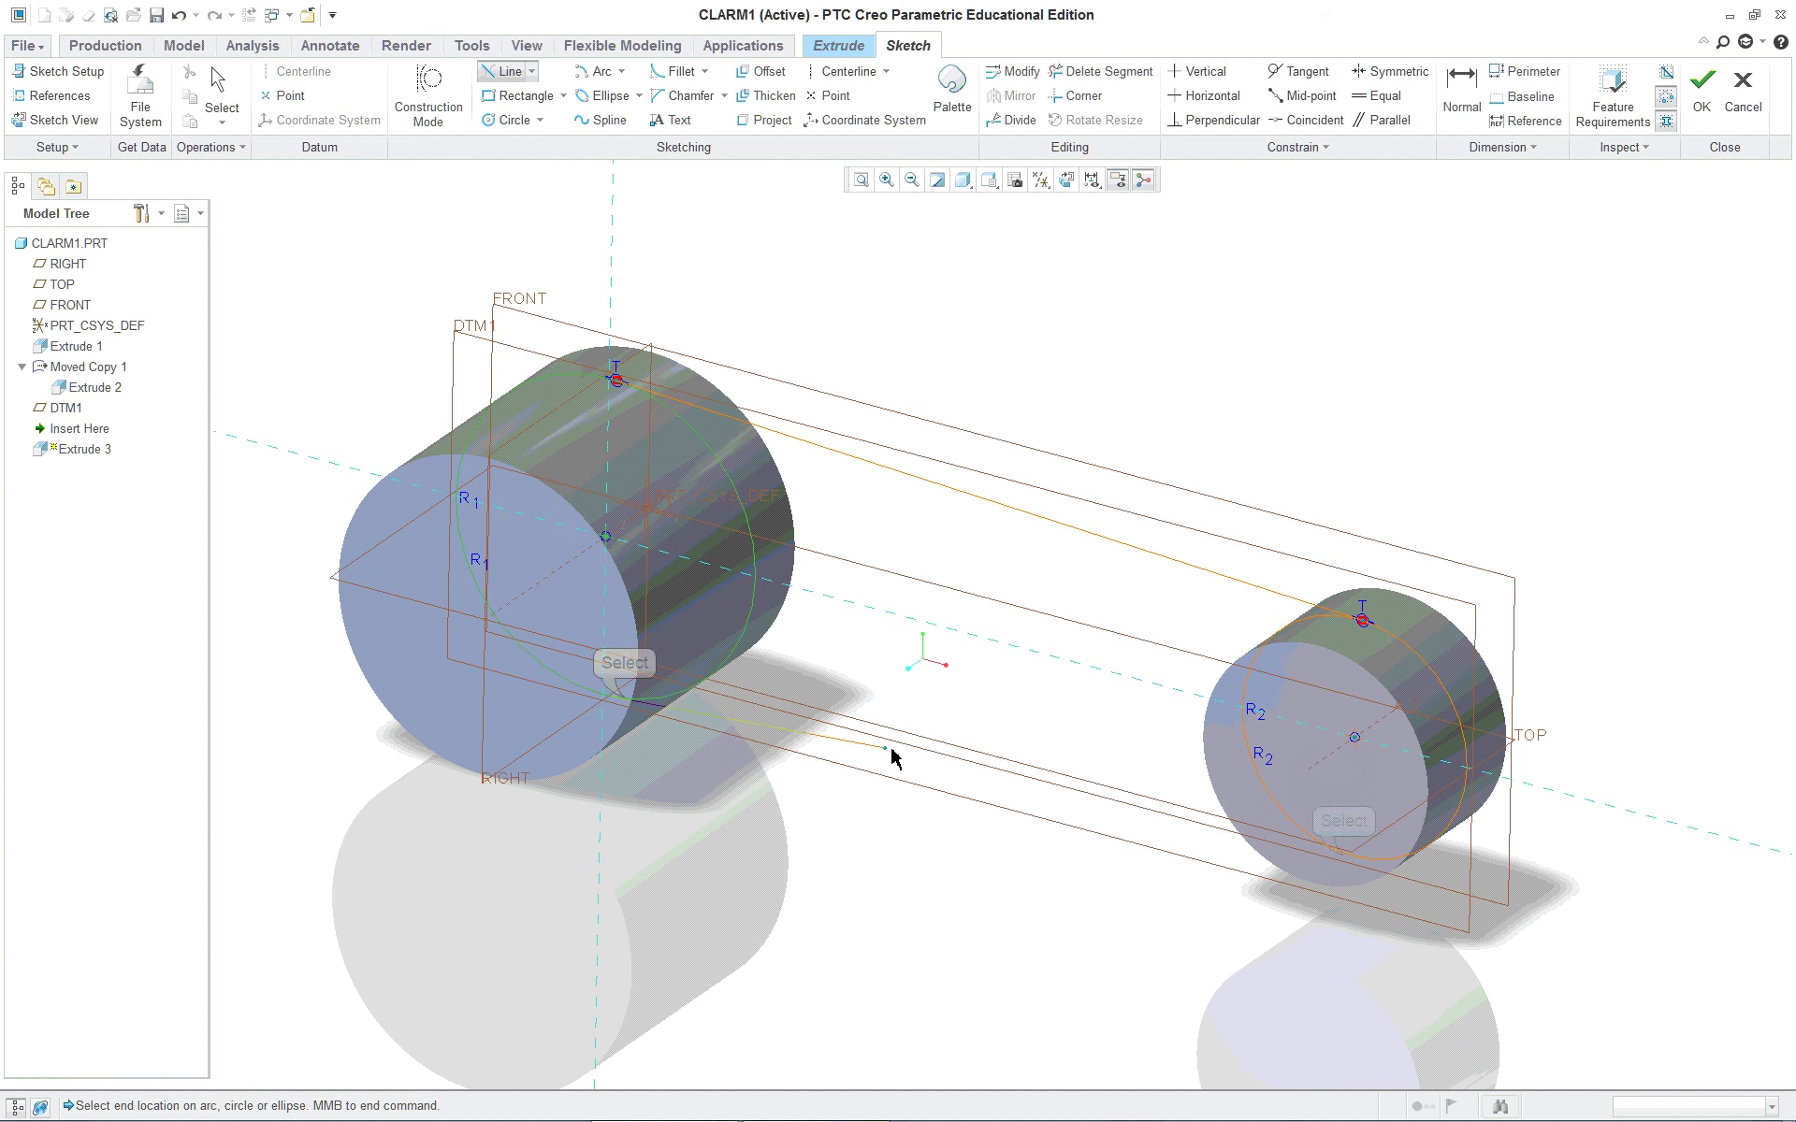
pyautogui.click(1347, 862)
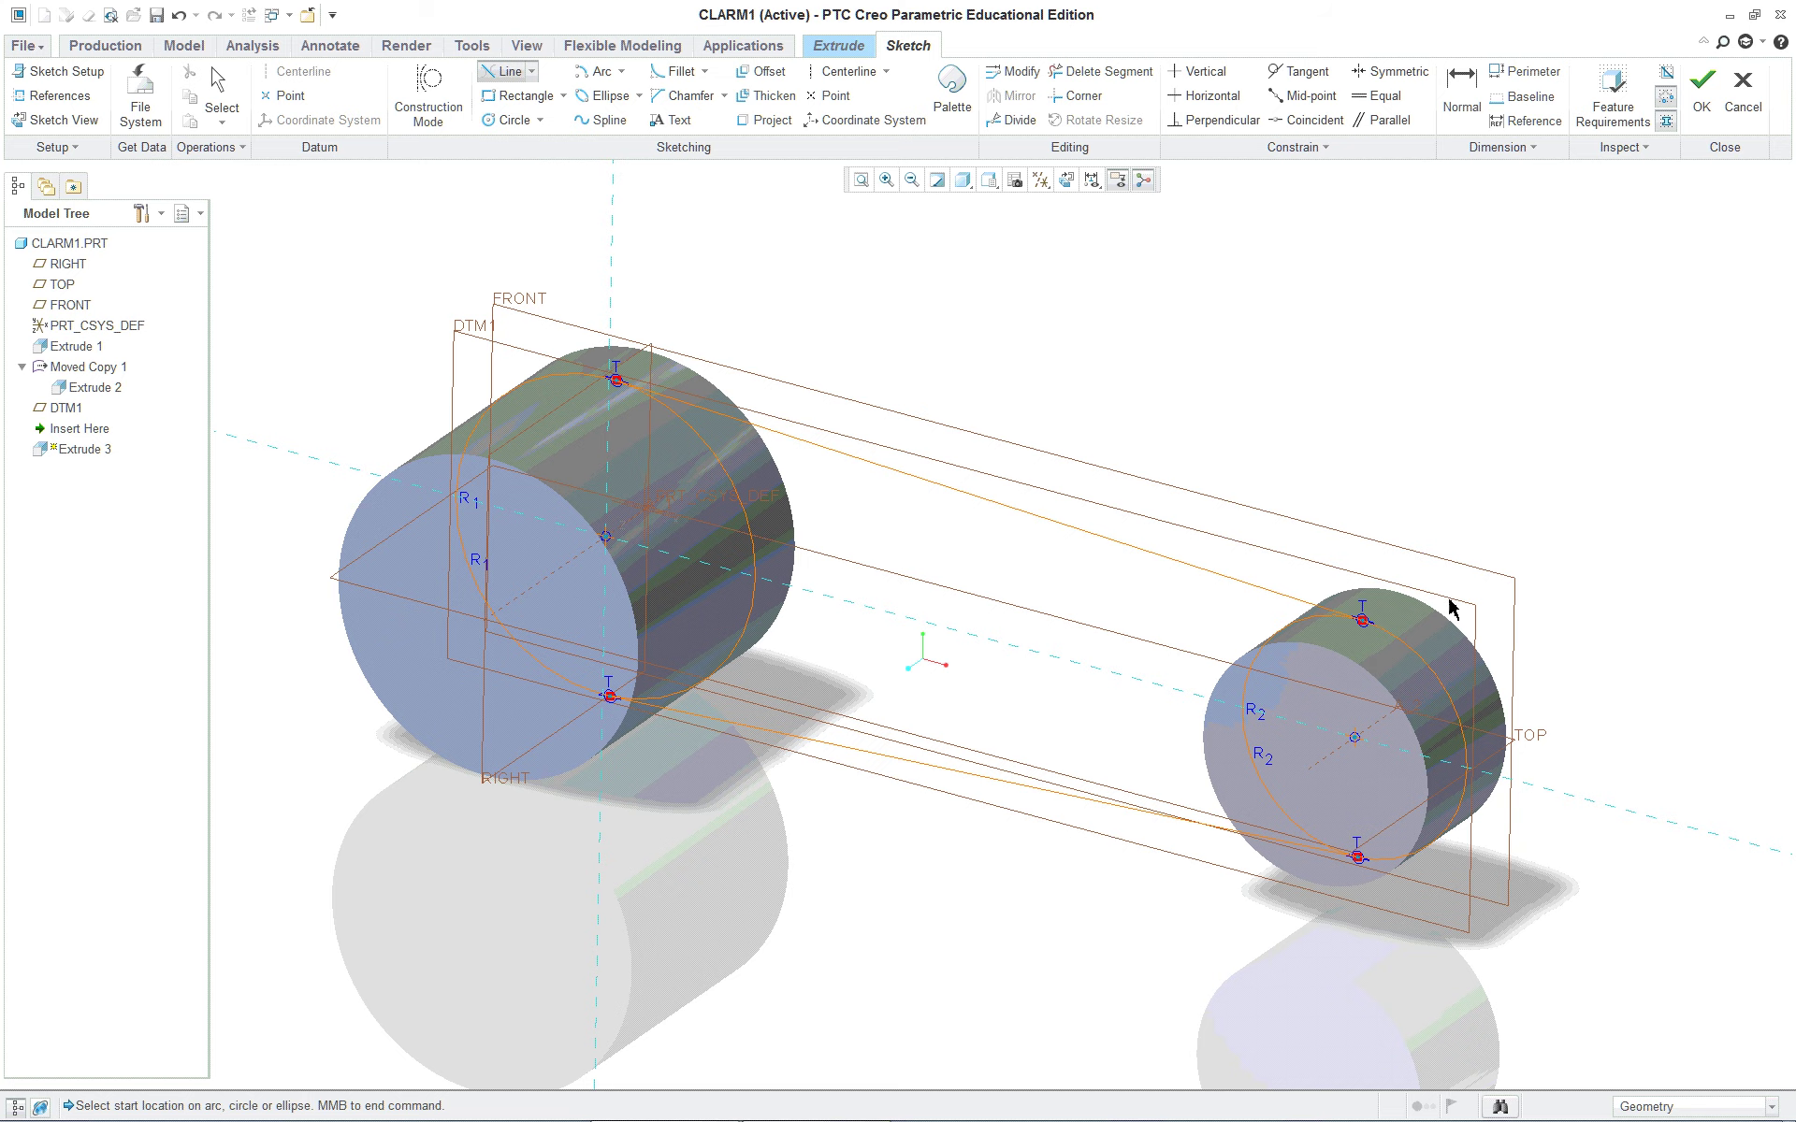
pyautogui.moveTo(1403, 625)
pyautogui.mouseDown(button='middle')
pyautogui.moveTo(1443, 661)
pyautogui.moveTo(1455, 614)
pyautogui.moveTo(1441, 639)
pyautogui.mouseUp(button='middle')
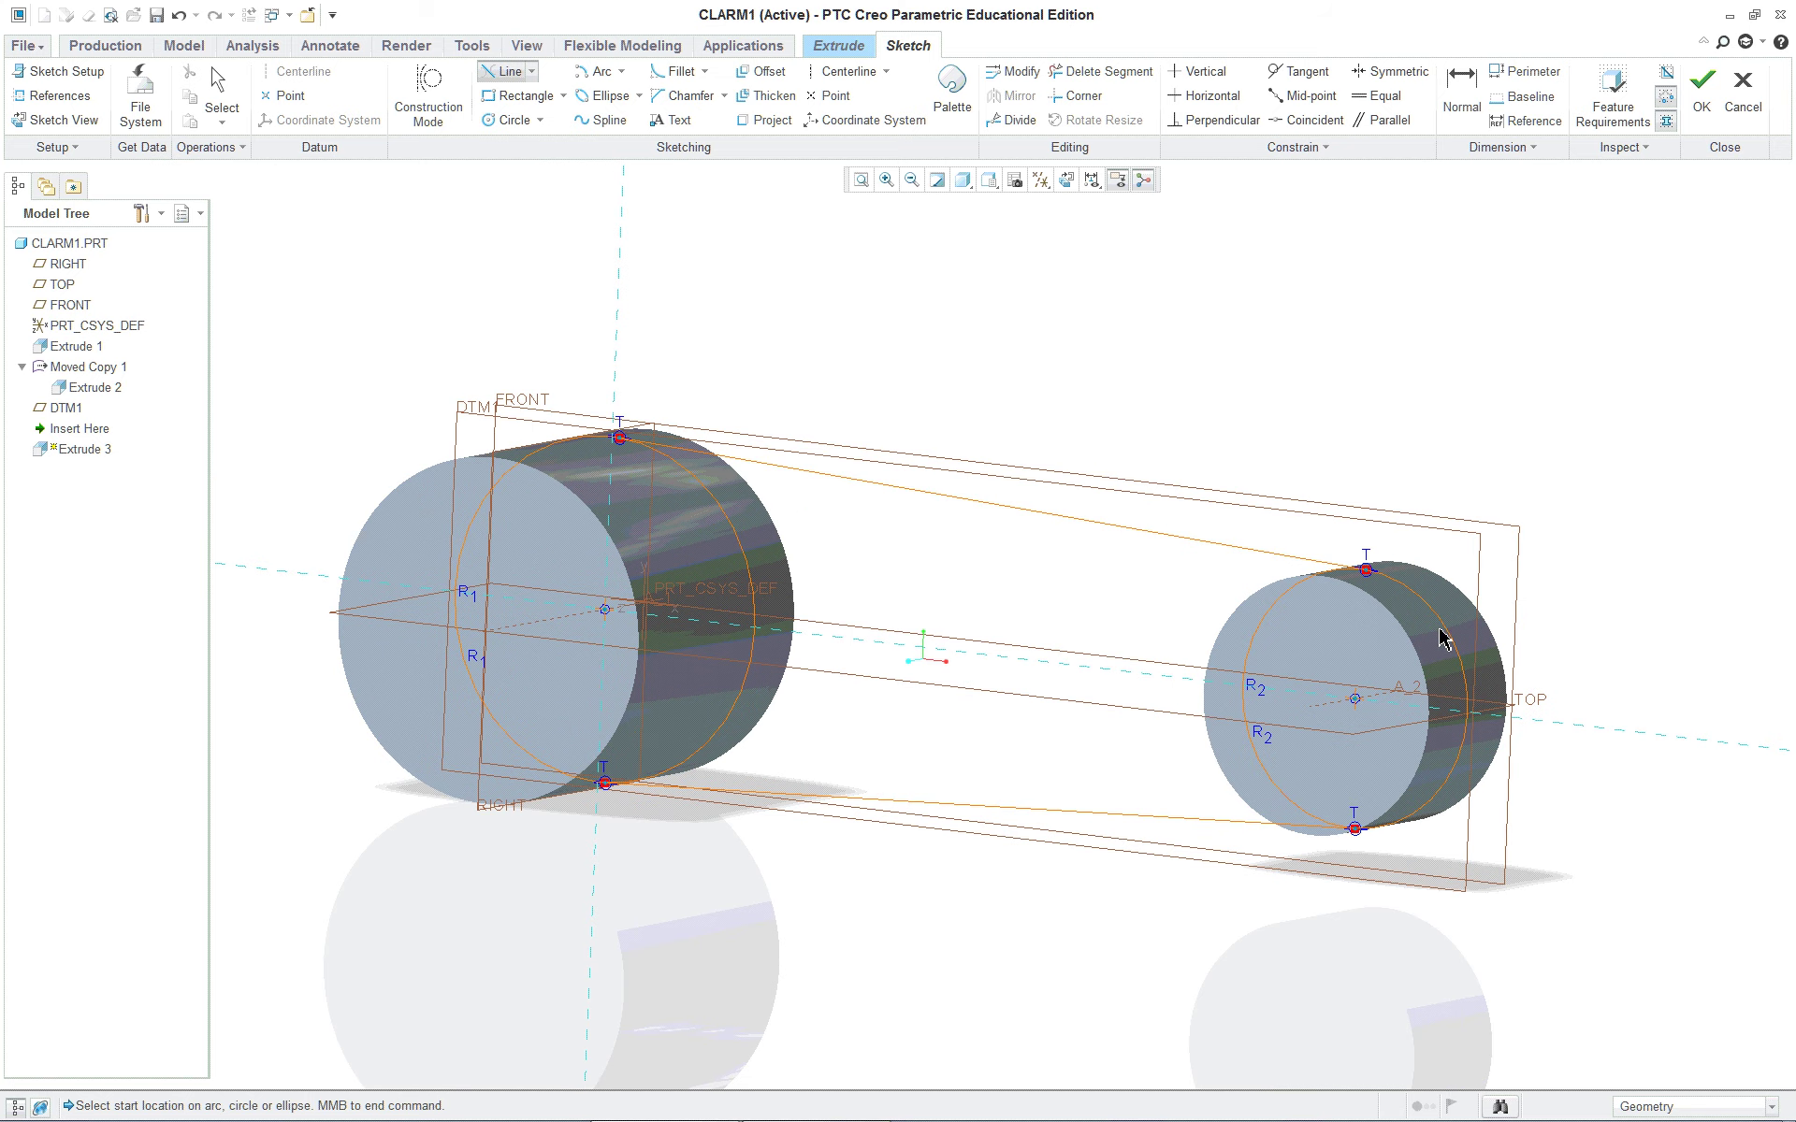
pyautogui.middleClick(1054, 351)
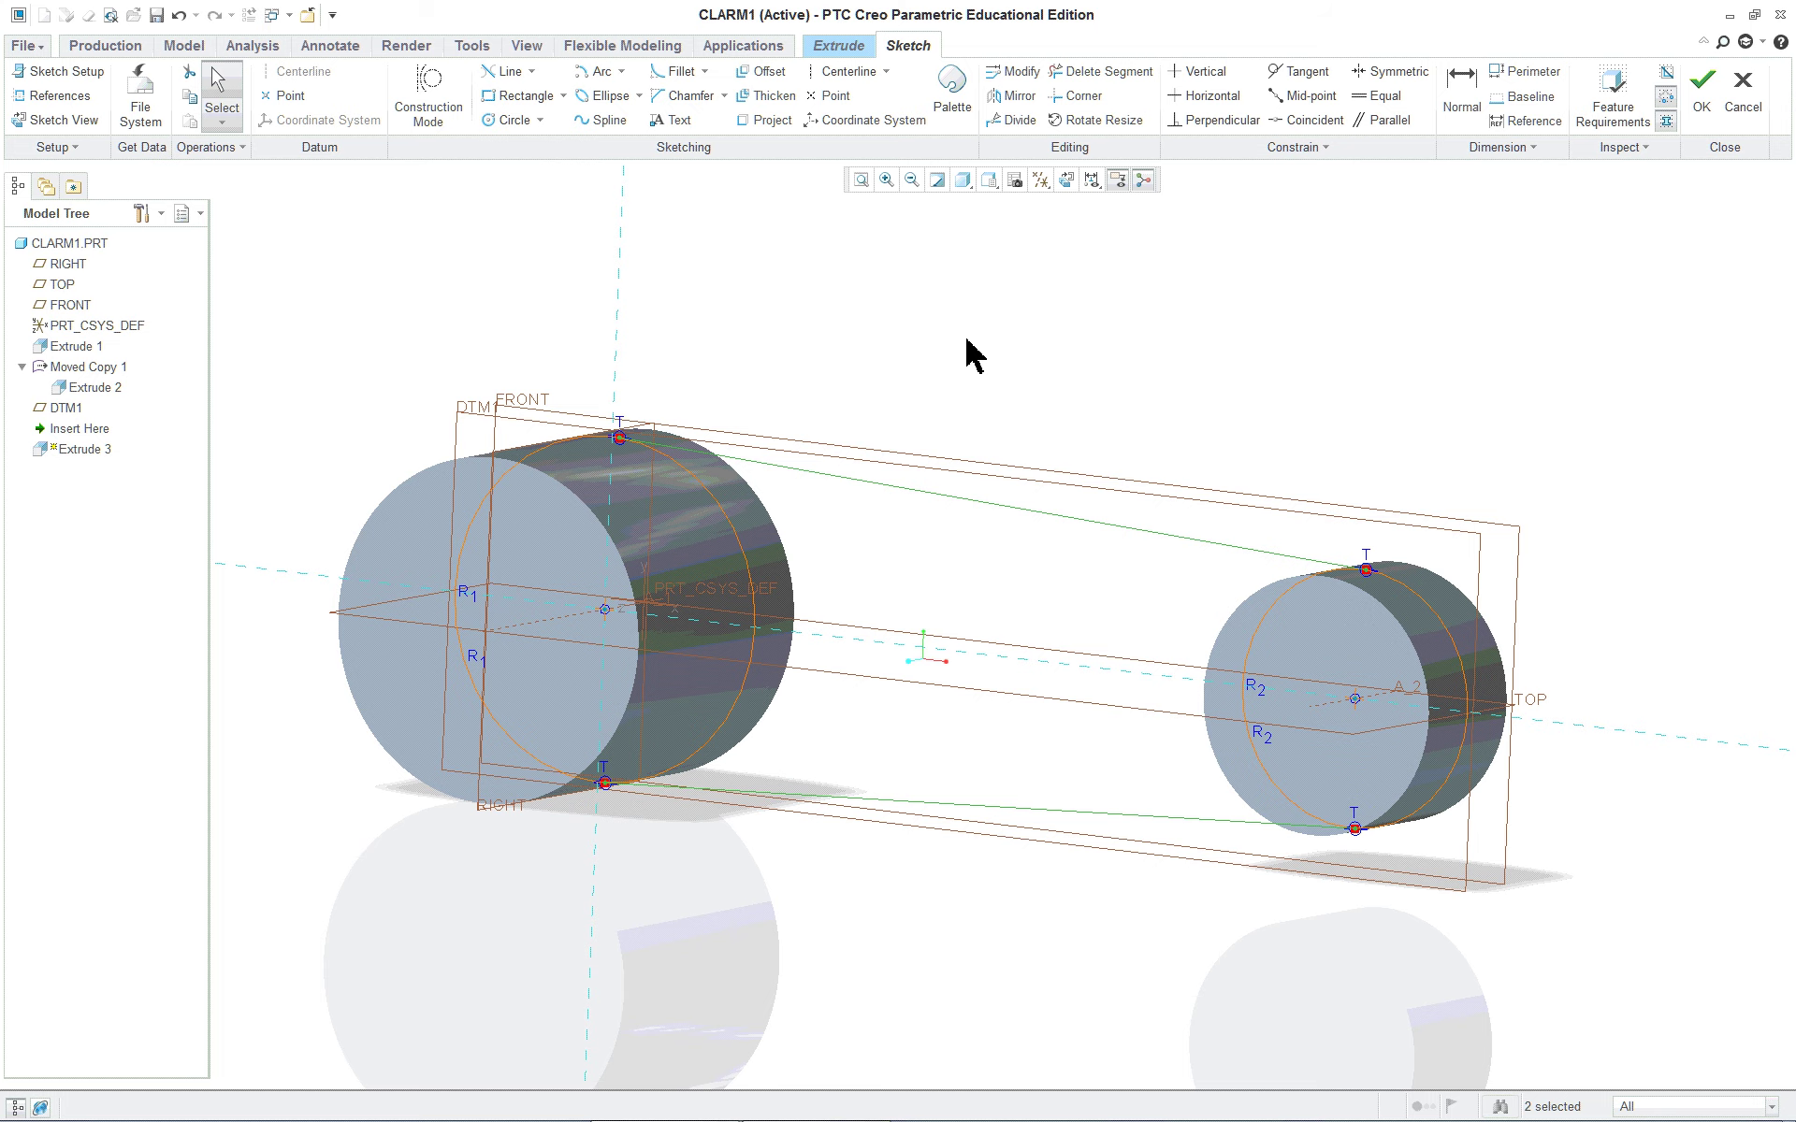
pyautogui.moveTo(966, 343); pyautogui.dragTo(957, 371, button='middle')
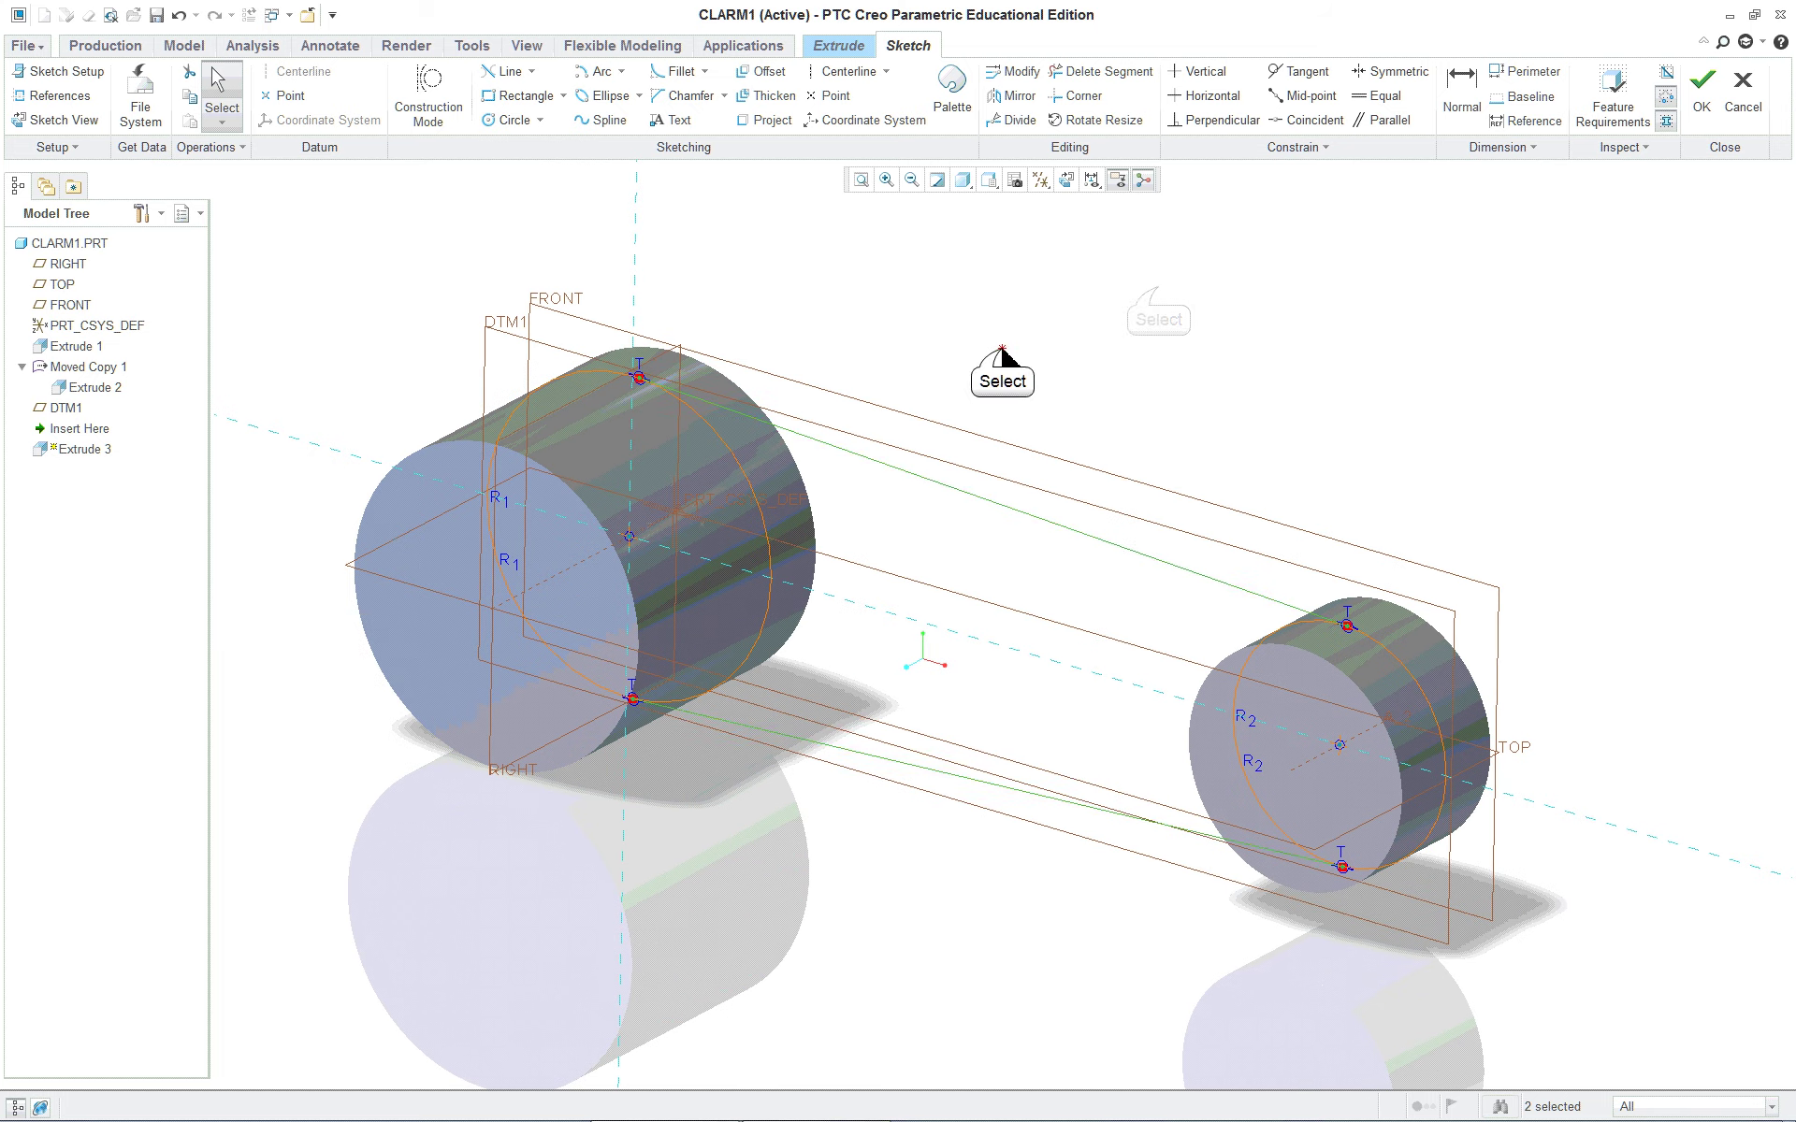
pyautogui.click(1142, 298)
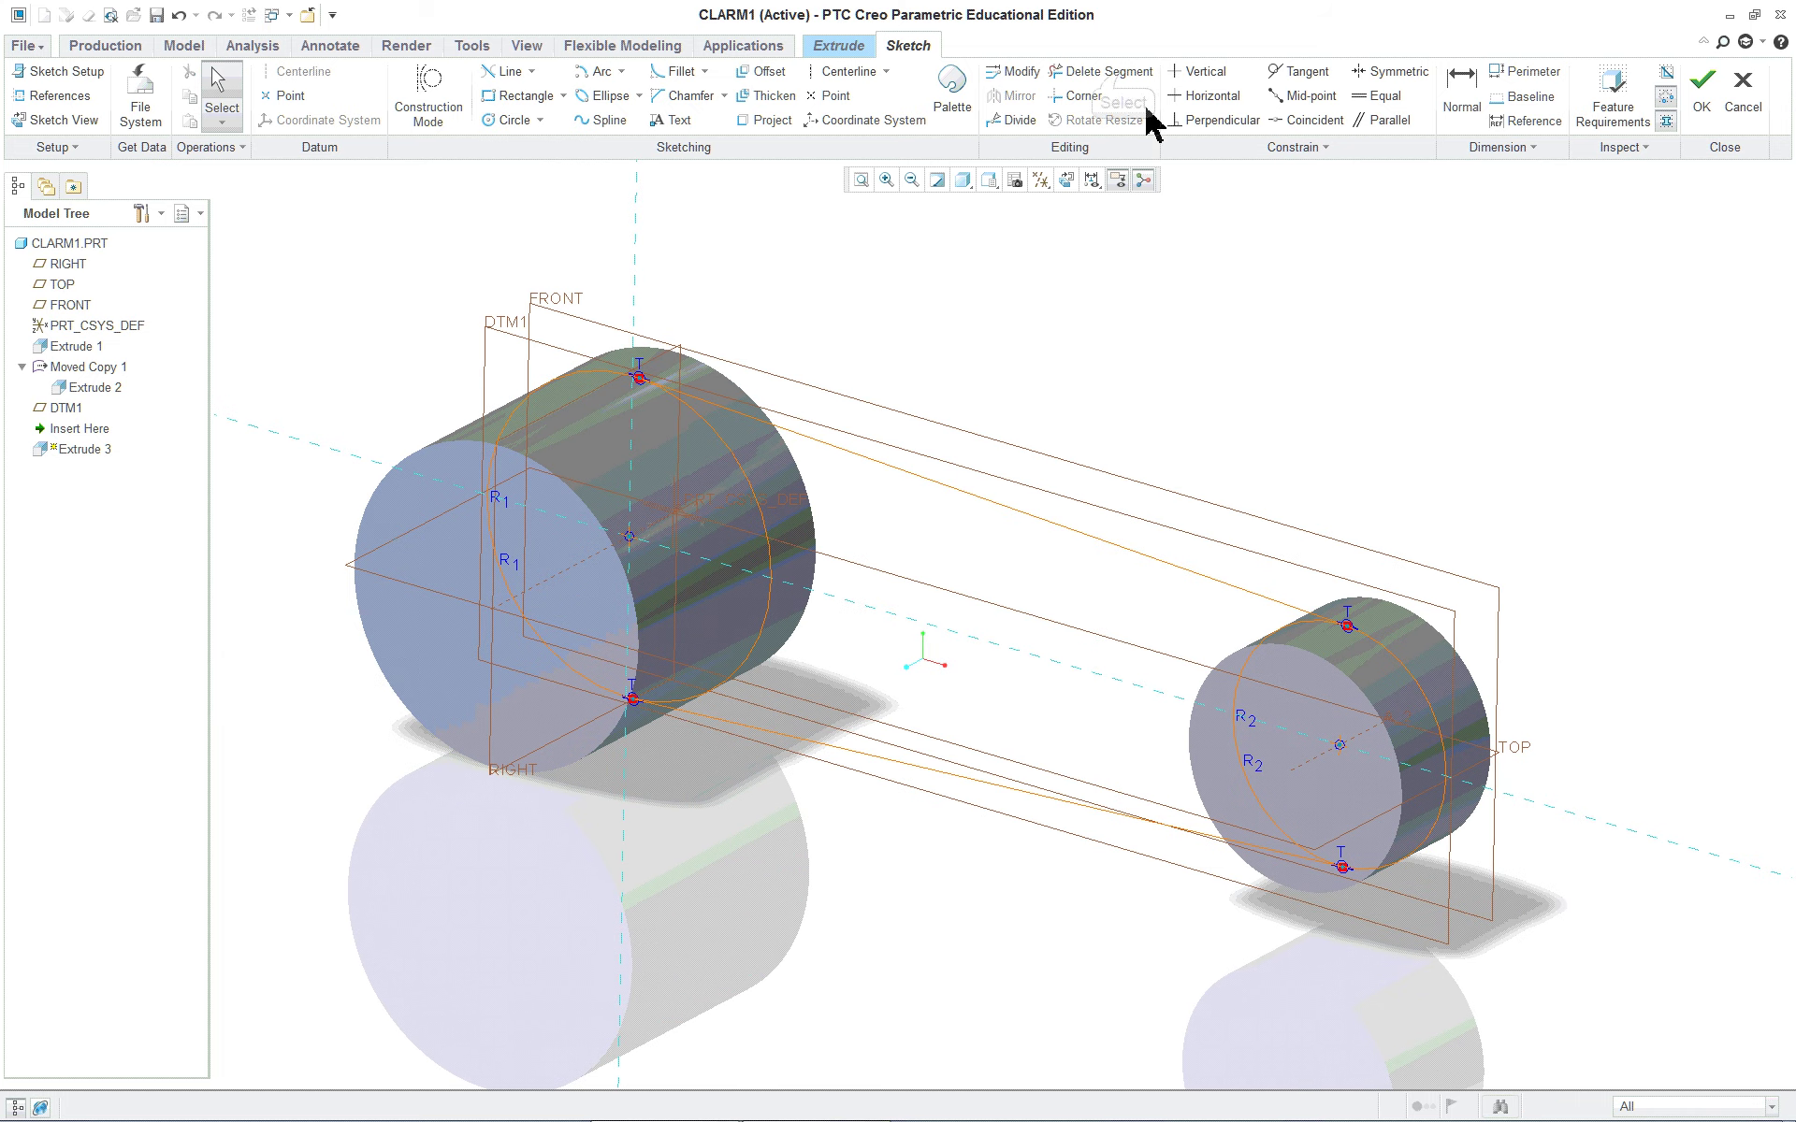
# Step: Trim away the outer arcs of both circles with Delete Segment, keeping the arcs that face each other between the tangent lines
pyautogui.click(1123, 79)
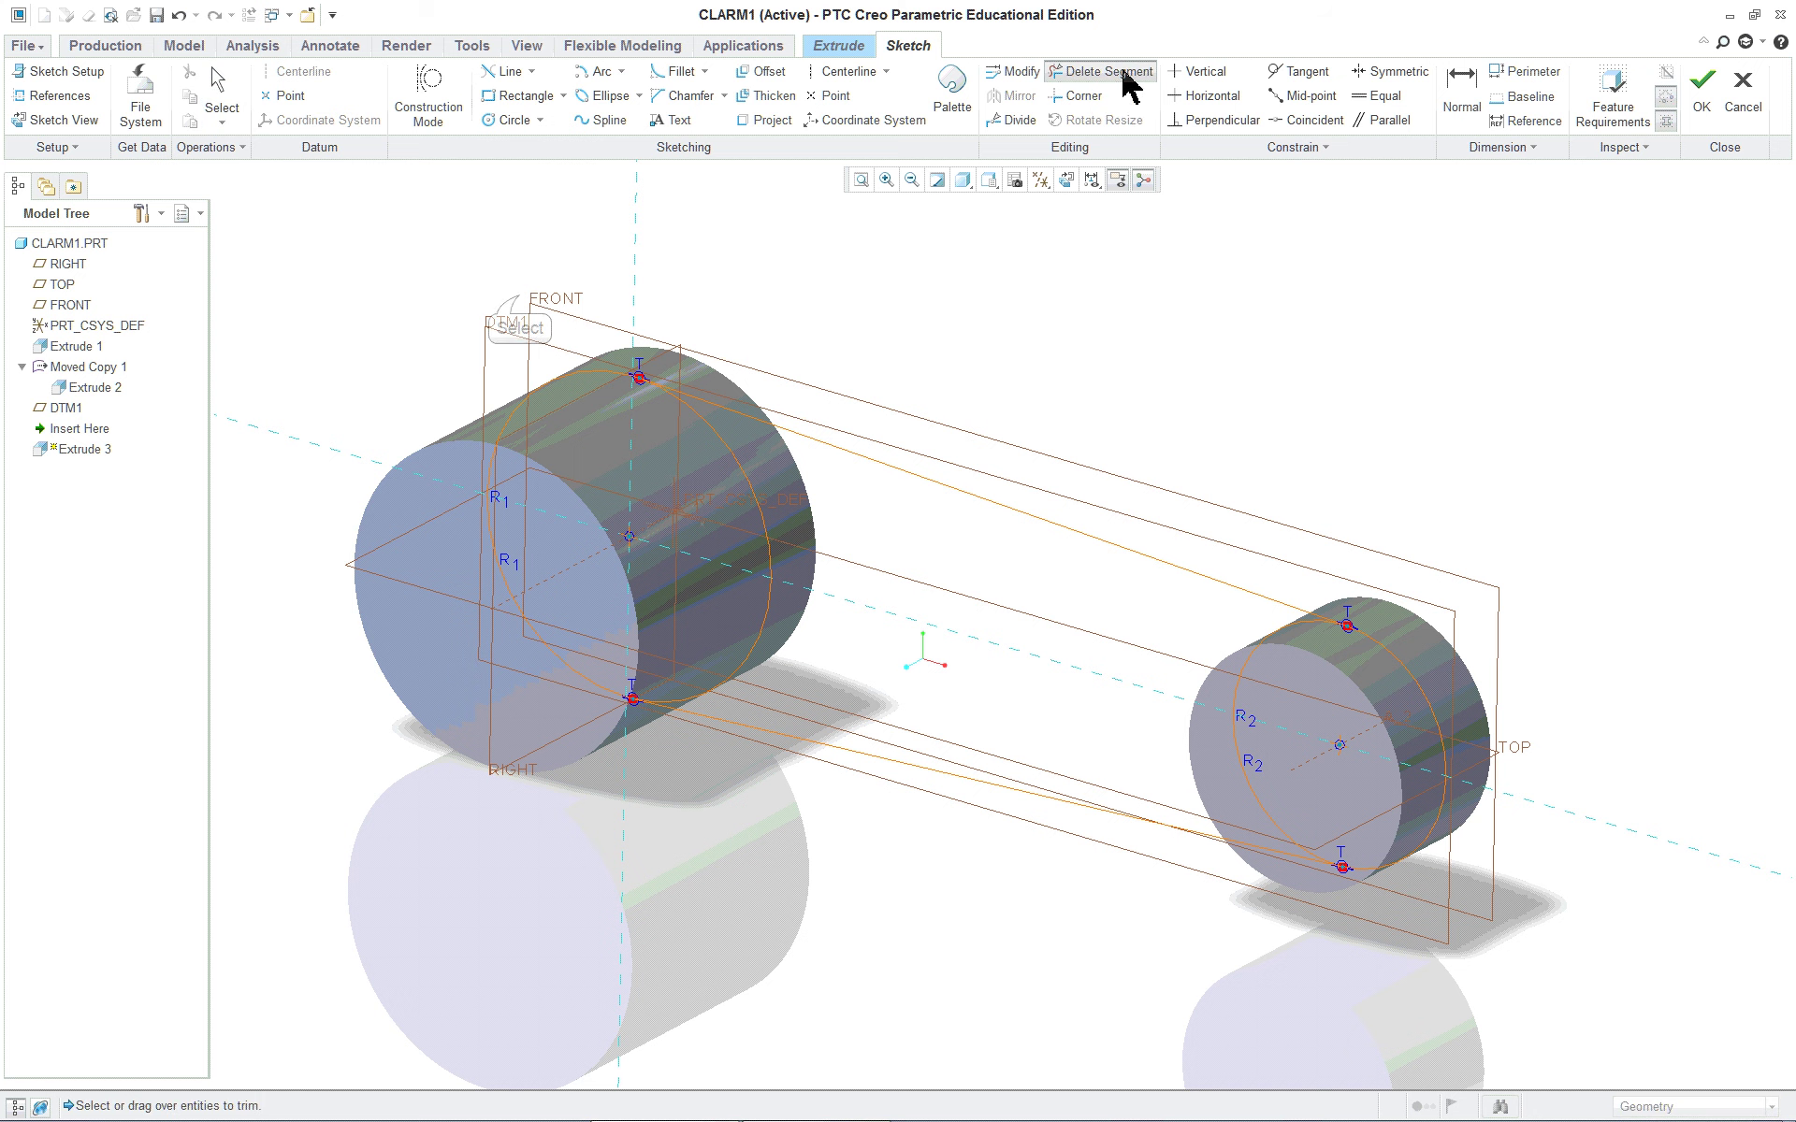
pyautogui.moveTo(520, 298); pyautogui.dragTo(519, 659)
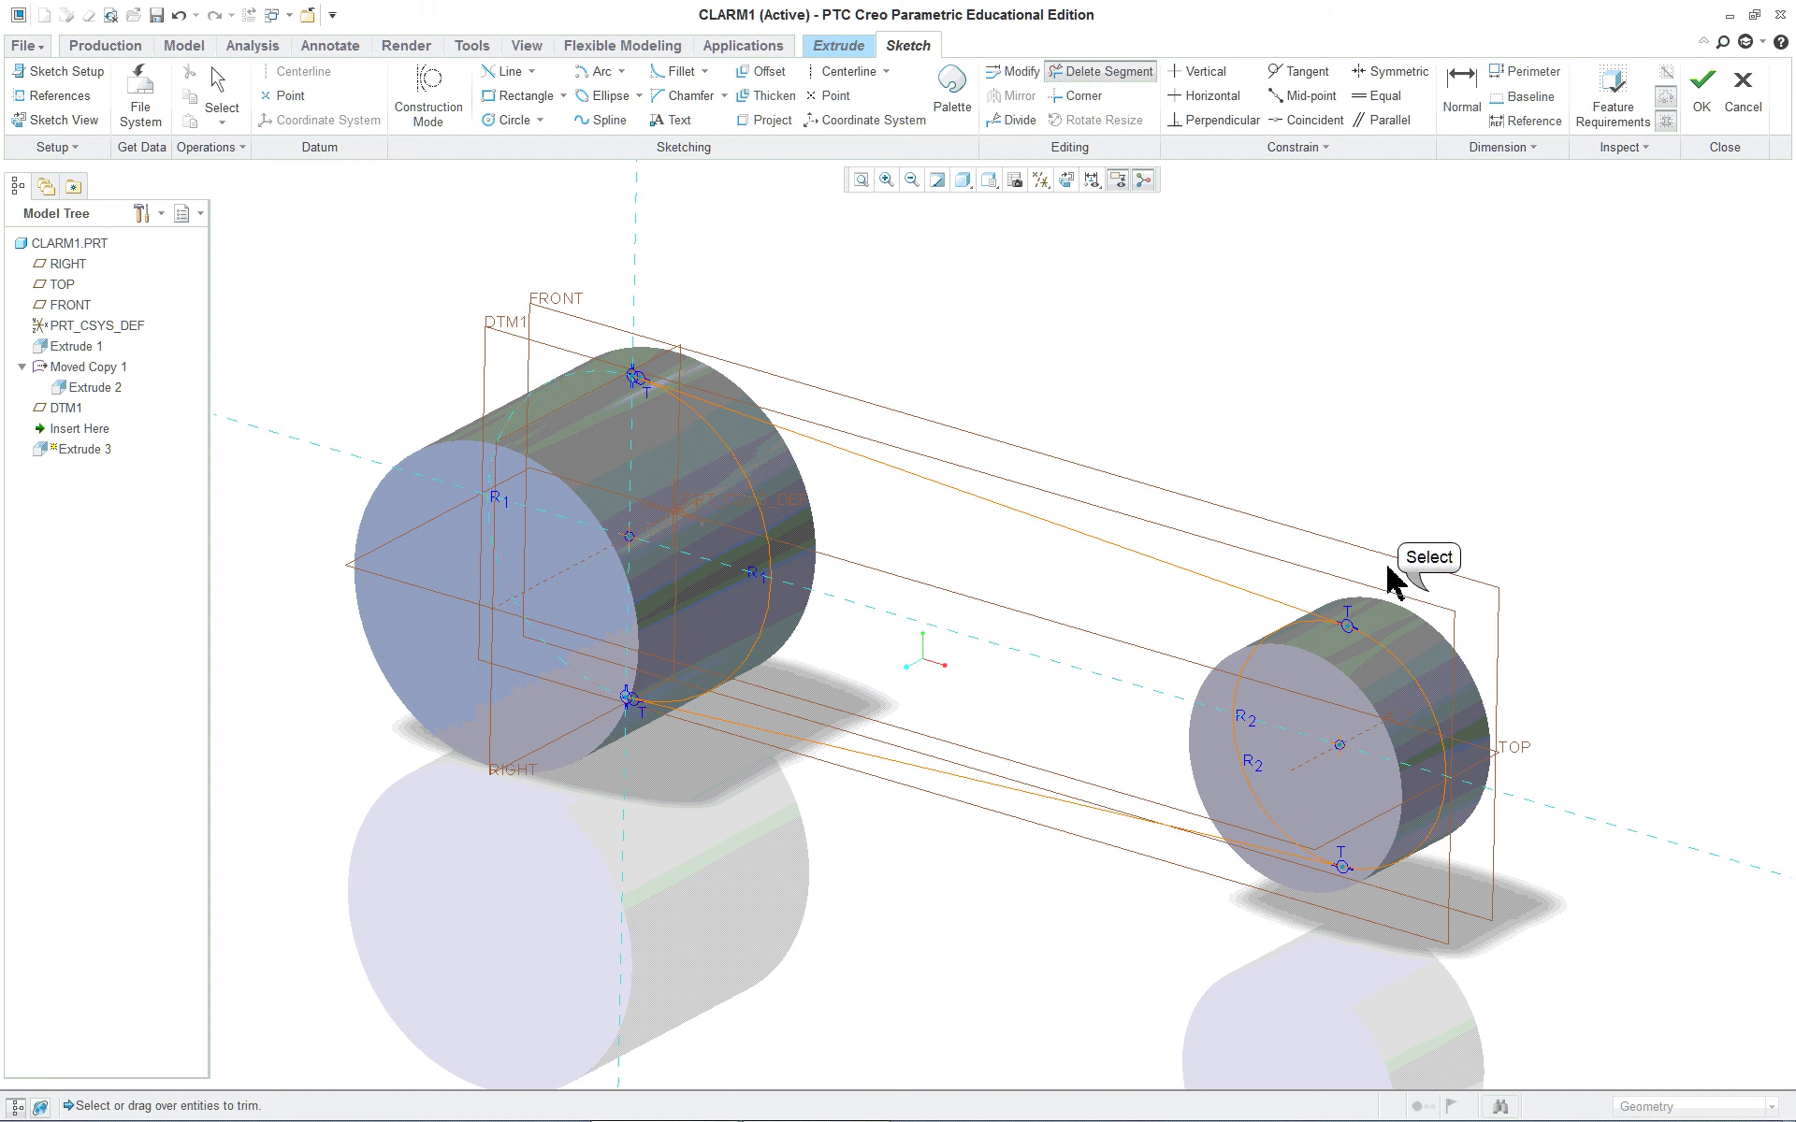
pyautogui.moveTo(1427, 592)
pyautogui.mouseDown()
pyautogui.moveTo(1401, 781)
pyautogui.moveTo(1431, 912)
pyautogui.mouseUp()
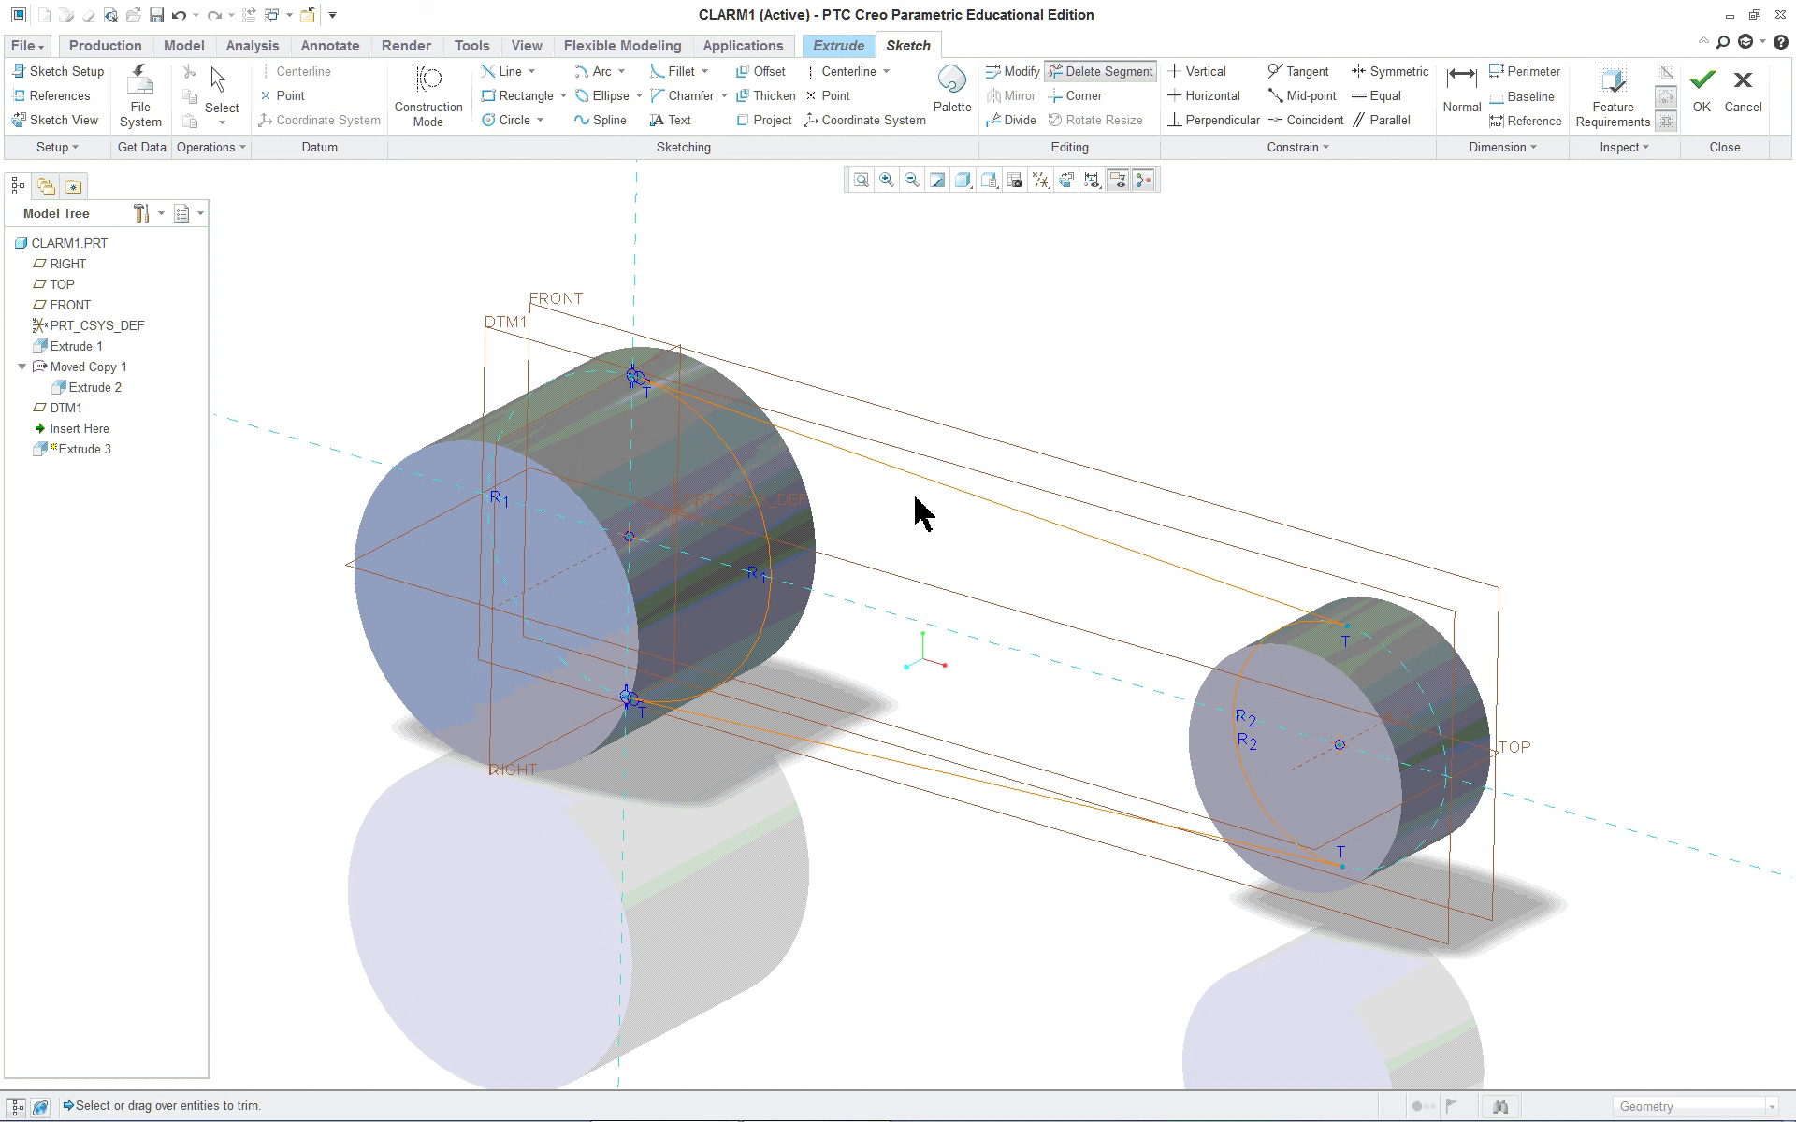
pyautogui.middleClick(928, 351)
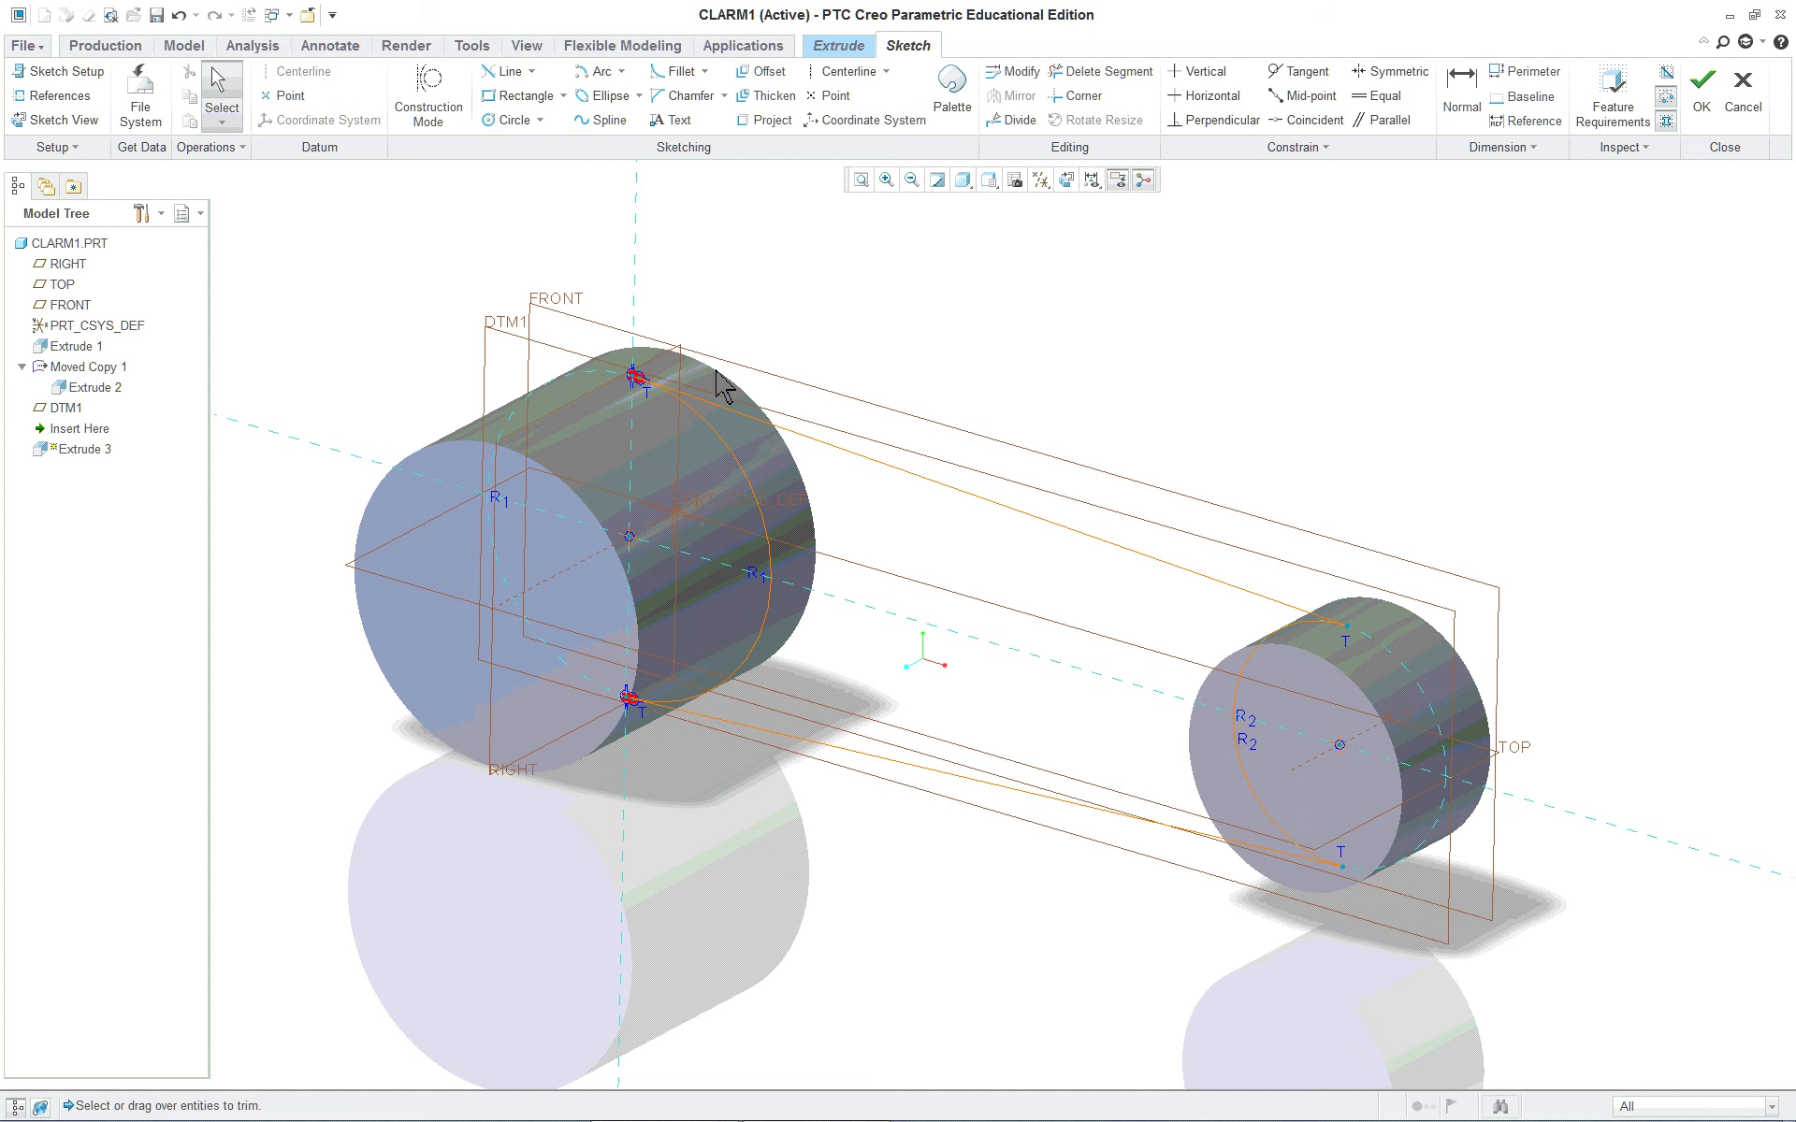
# Step: Delete the tiny leftover arc between the vertical reference and the upper tangent point on the large circle
pyautogui.scroll(5, 613, 369)
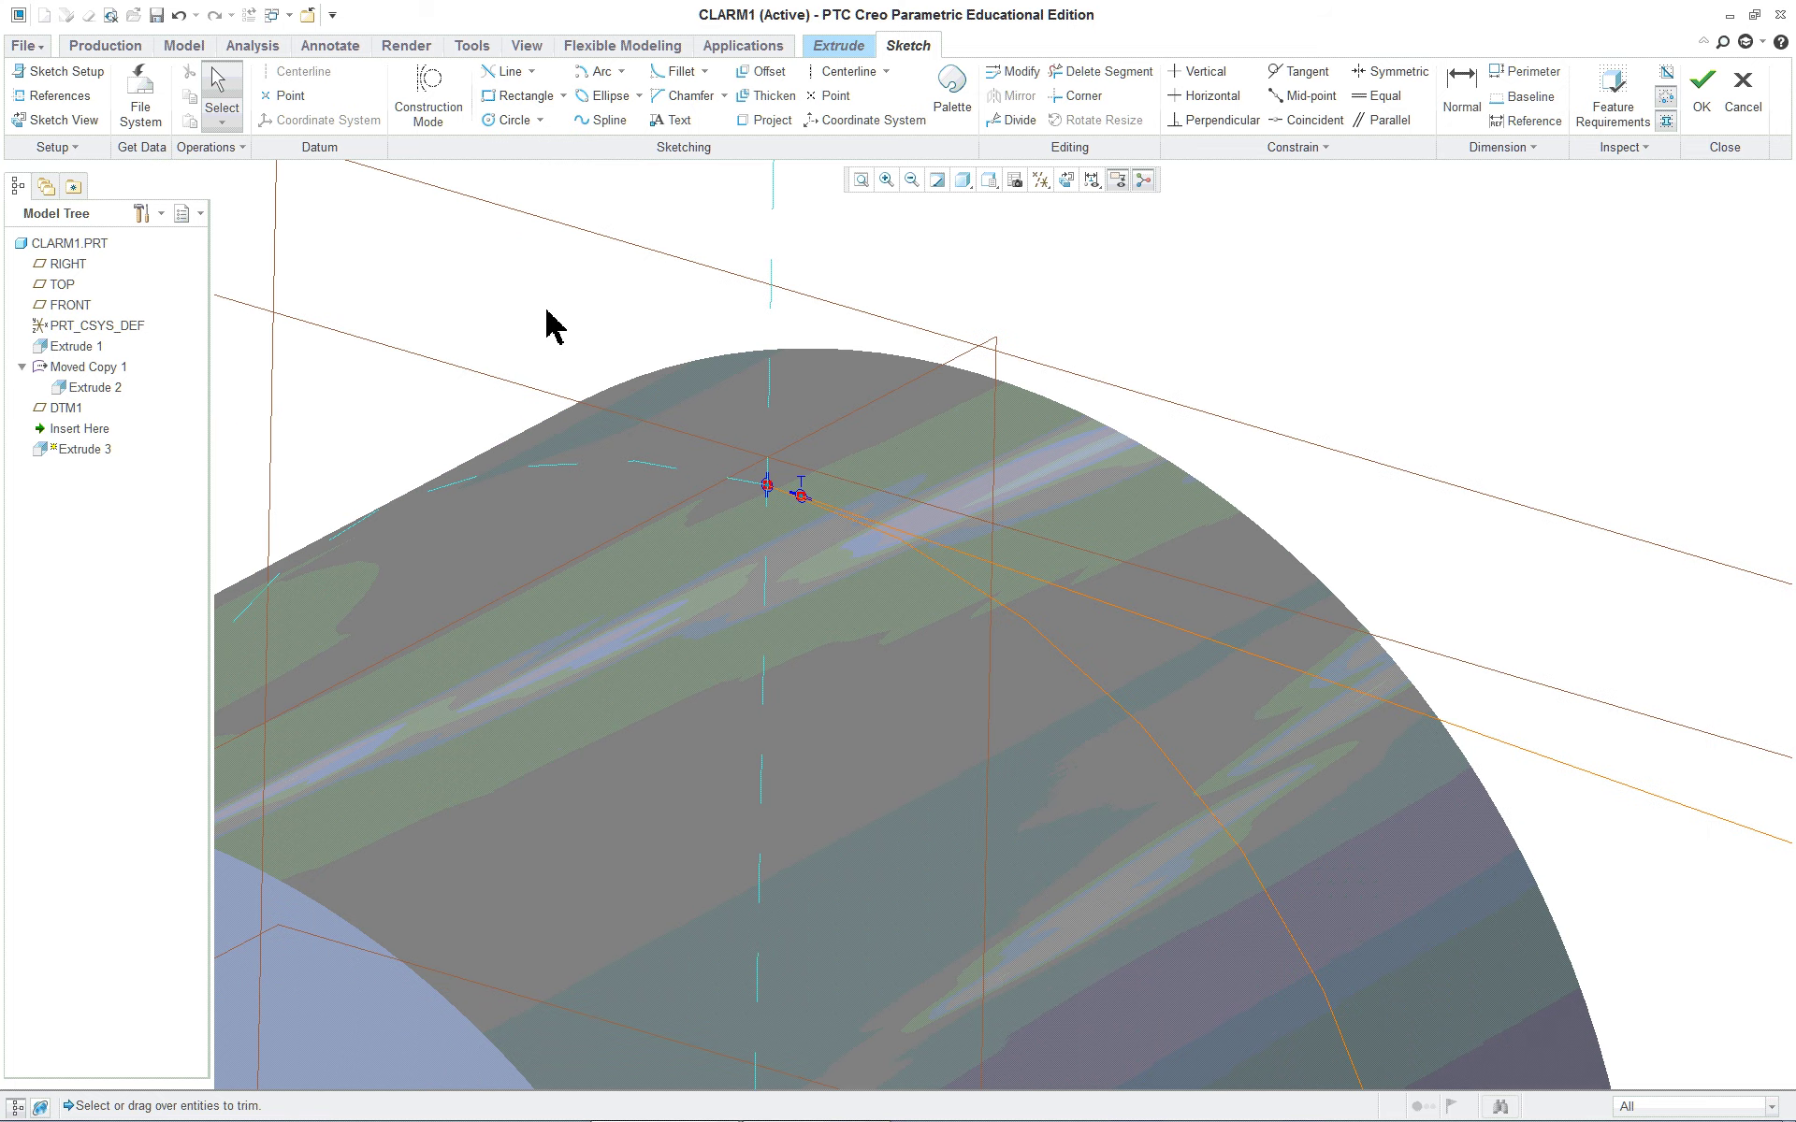
pyautogui.scroll(-5, 552, 334)
pyautogui.scroll(5, 566, 360)
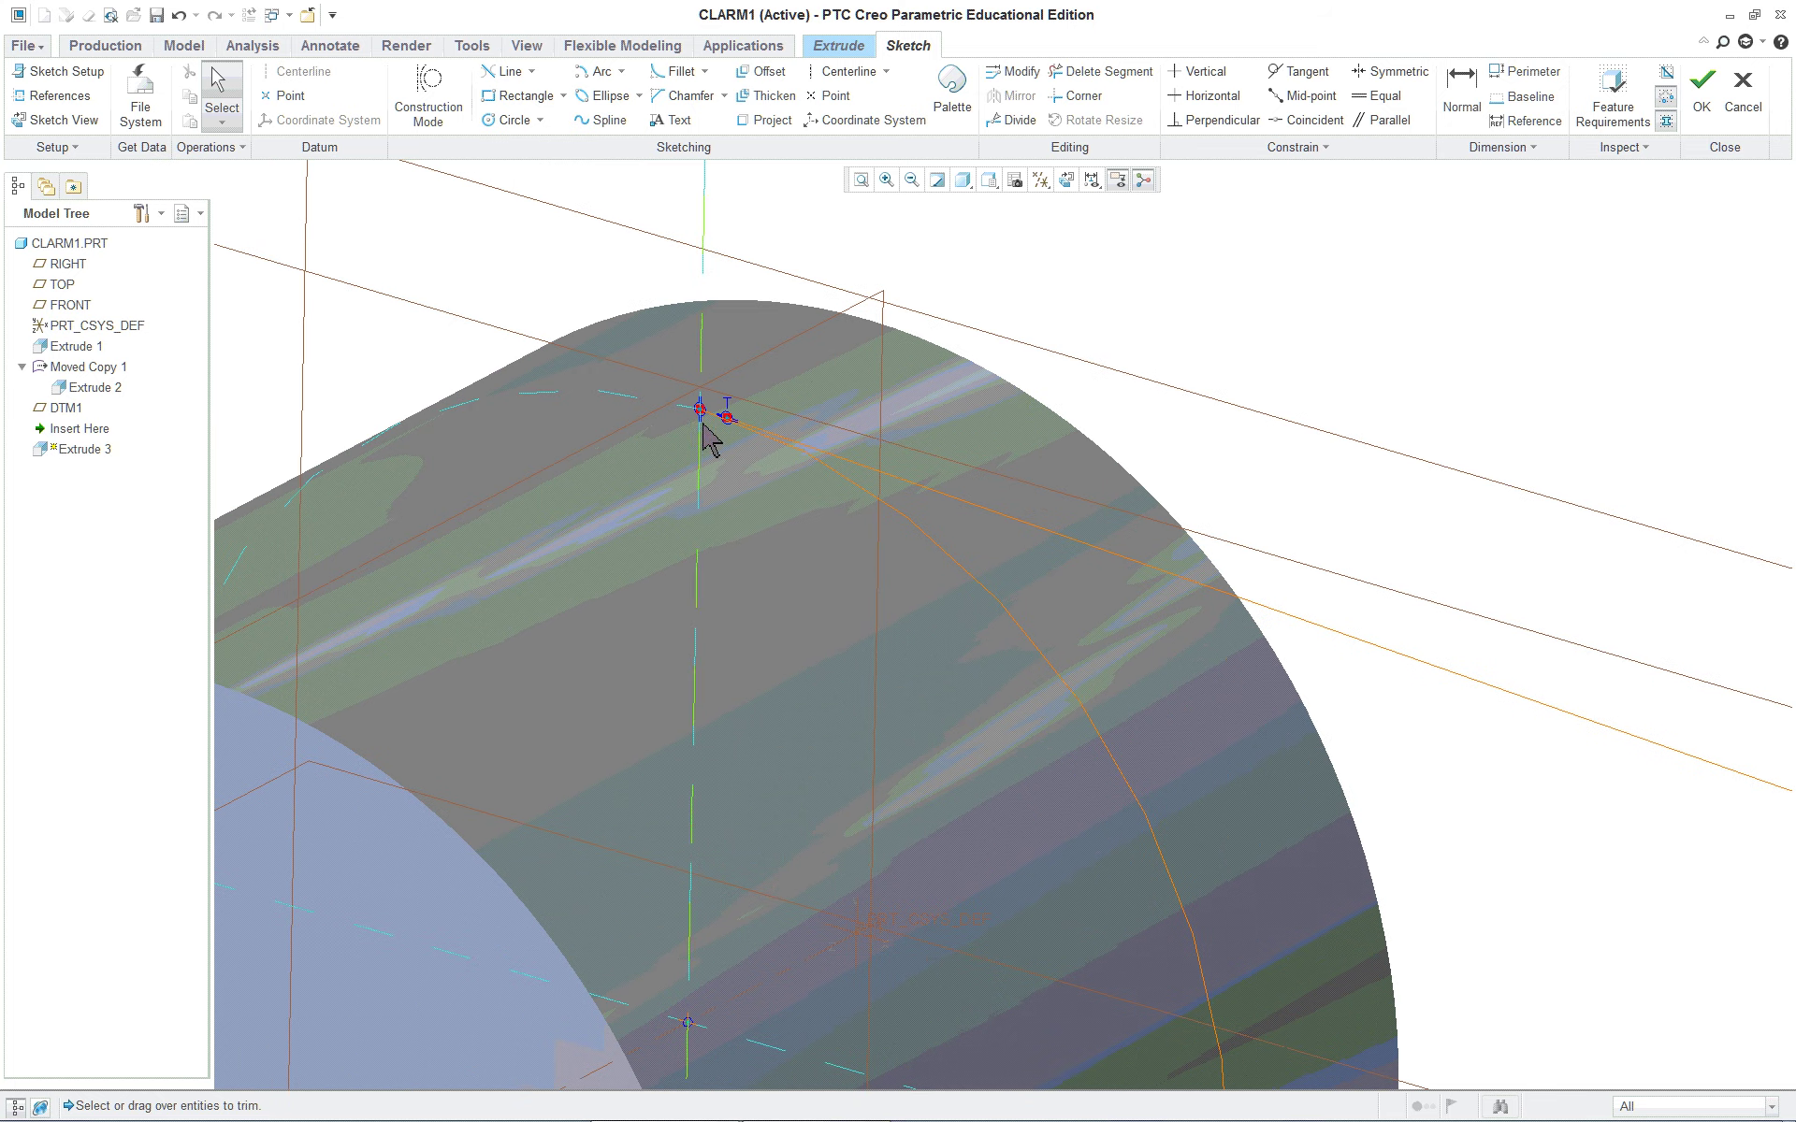
pyautogui.click(1113, 71)
pyautogui.scroll(3, 678, 409)
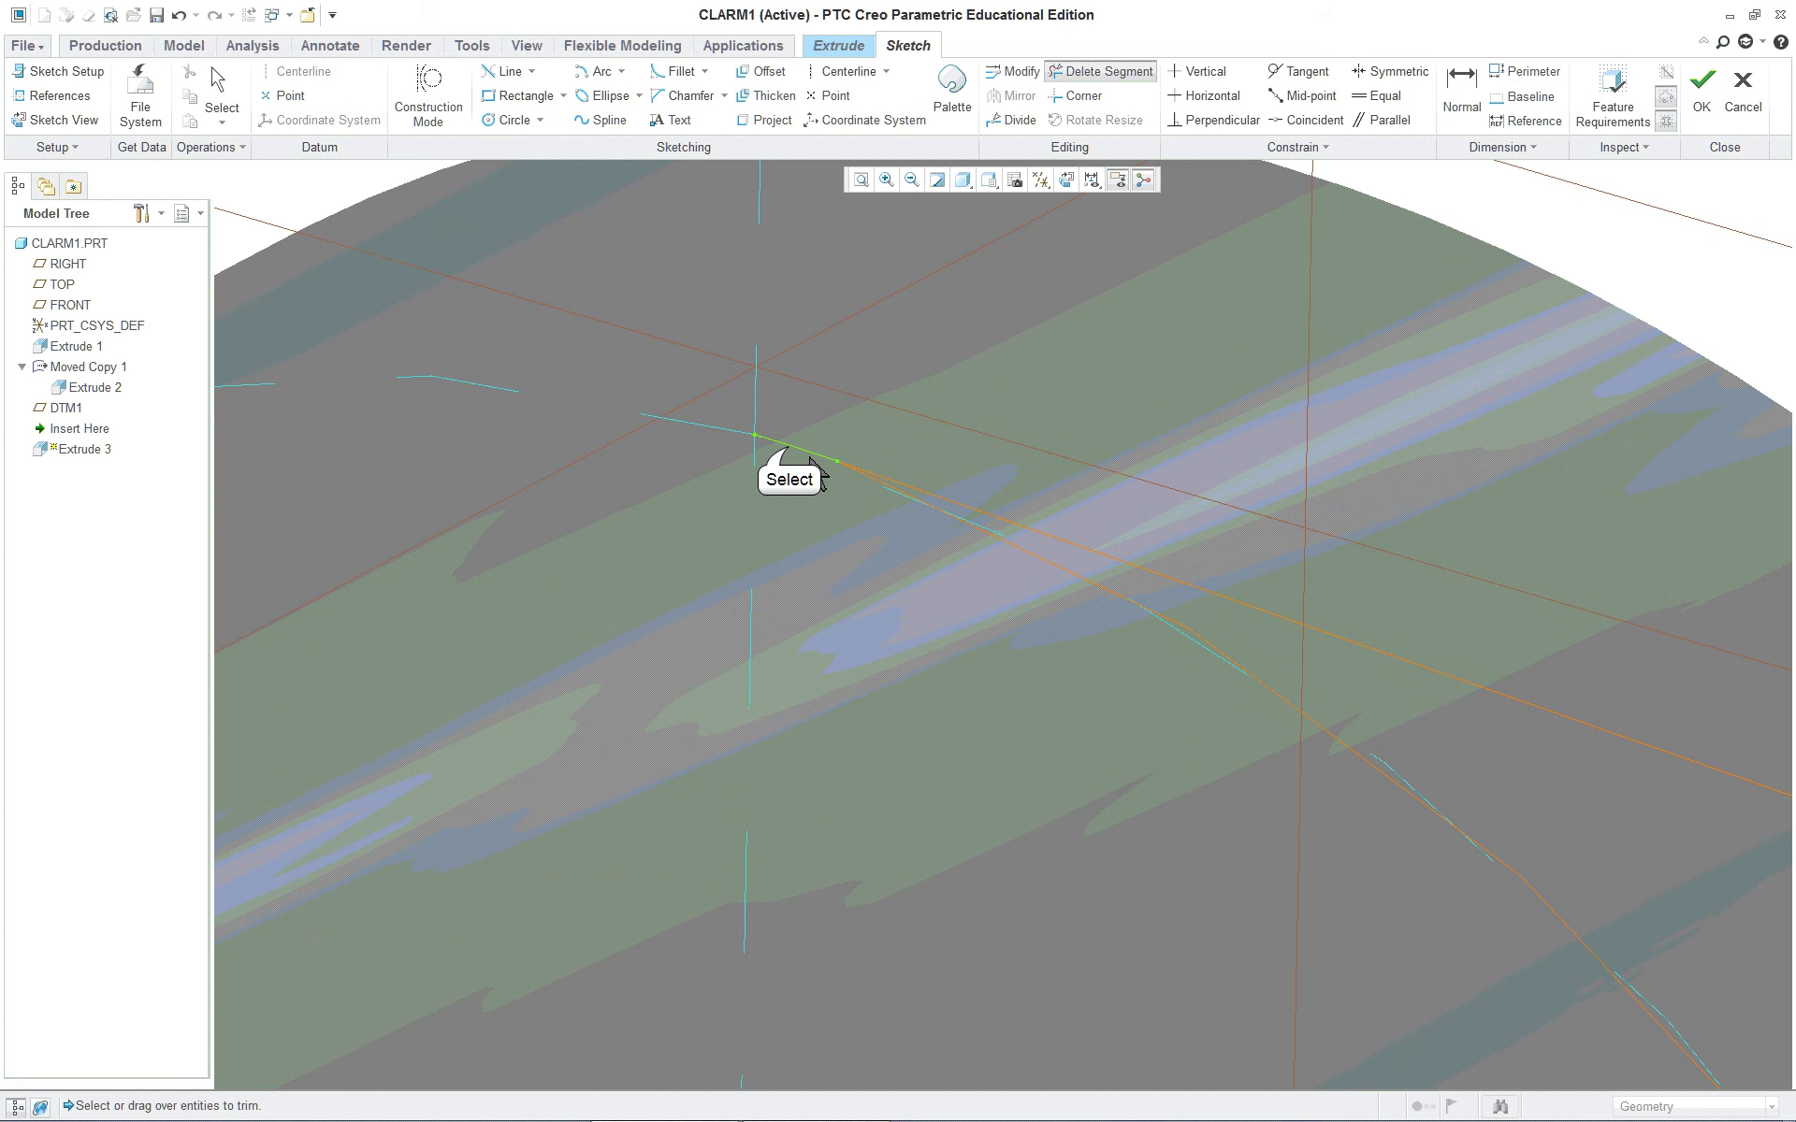
pyautogui.scroll(-6, 800, 477)
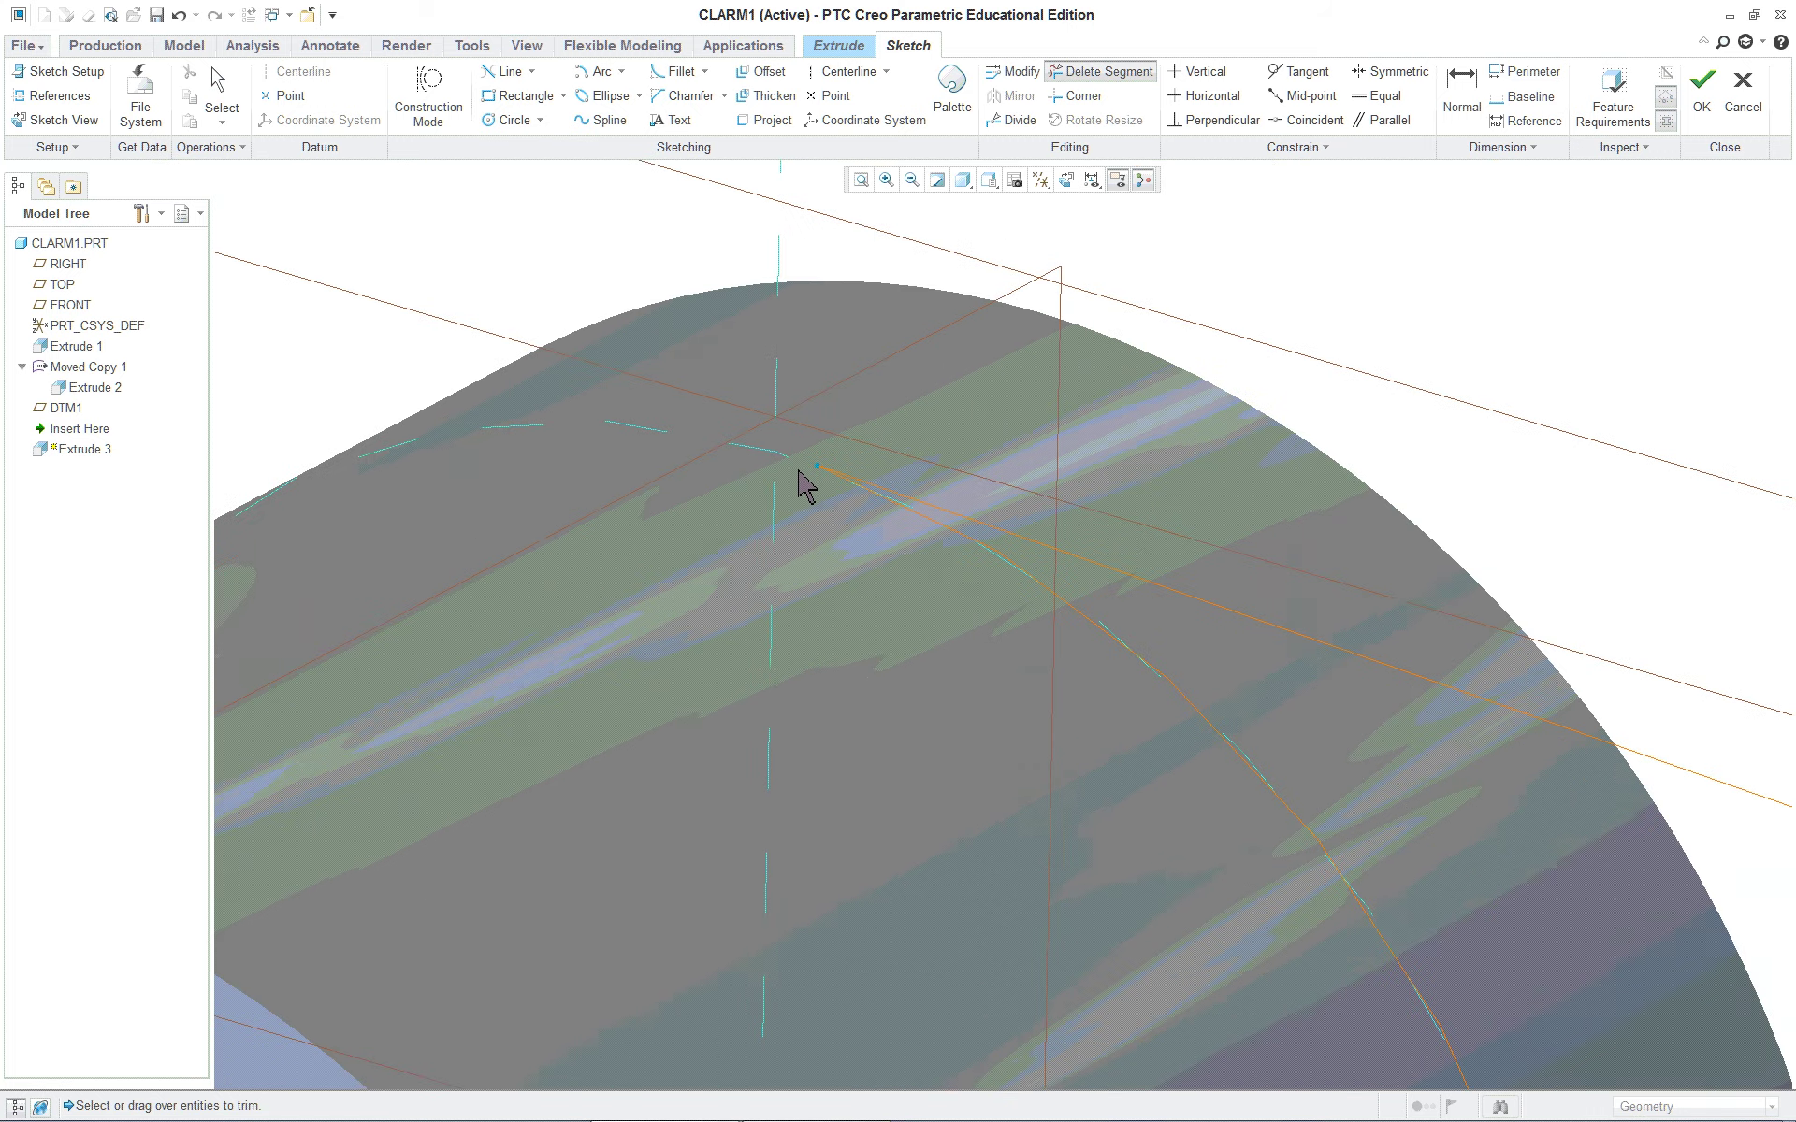
# Step: Delete the tiny leftover arc at the lower tangent point on the large circle and end Delete Segment
pyautogui.scroll(6, 804, 618)
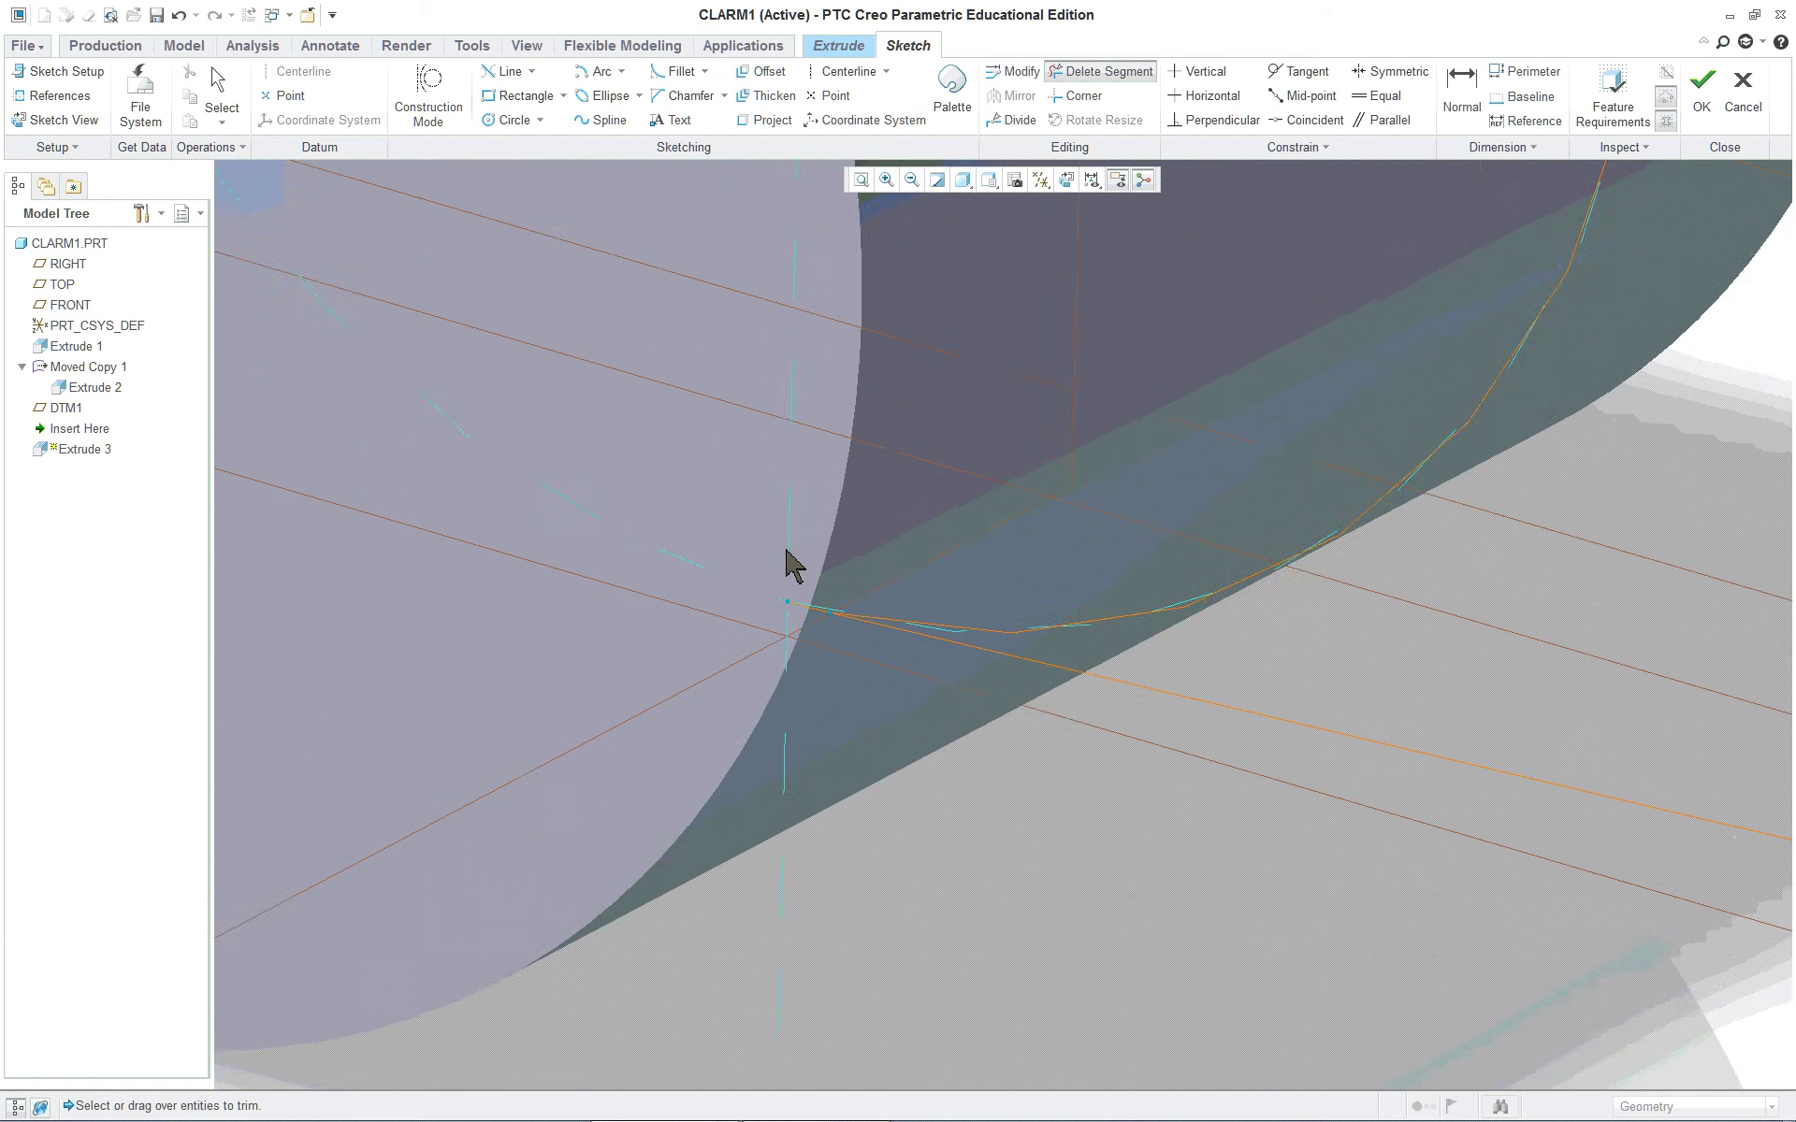
pyautogui.scroll(1, 800, 645)
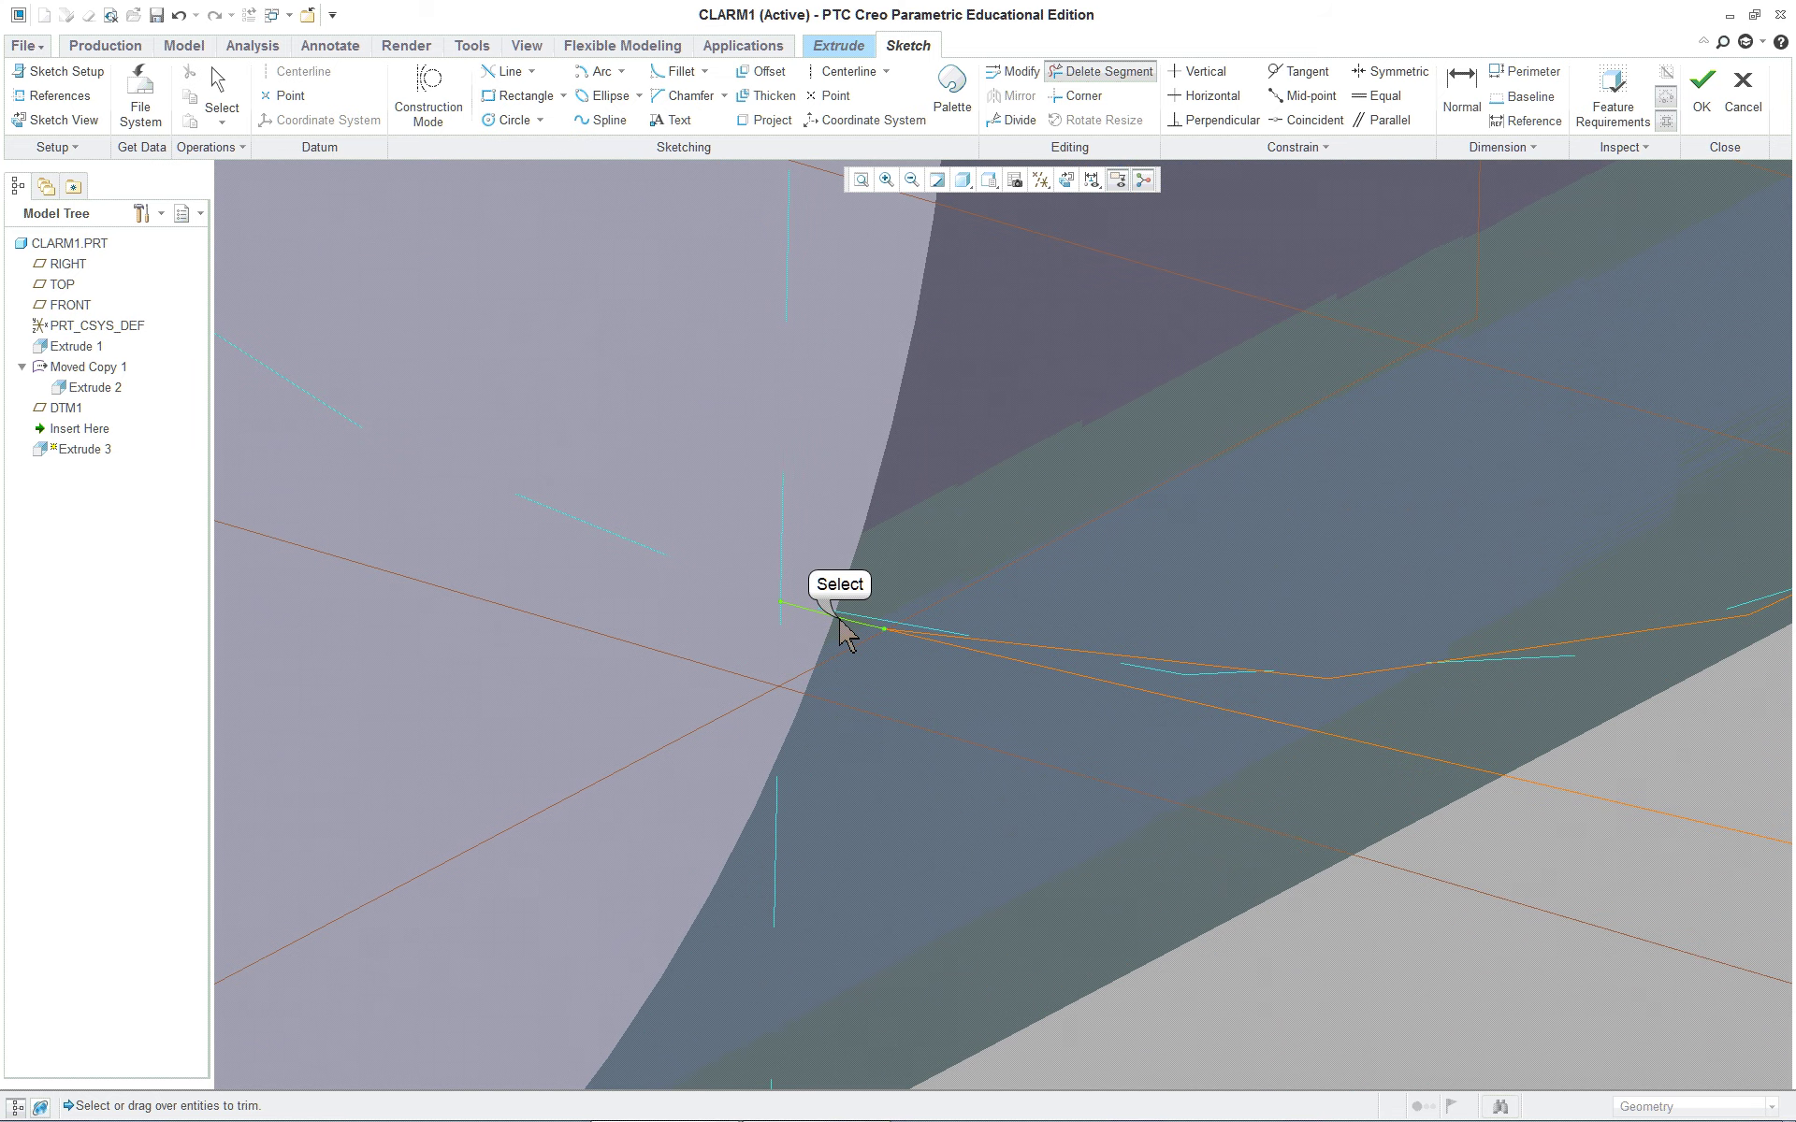
pyautogui.click(840, 620)
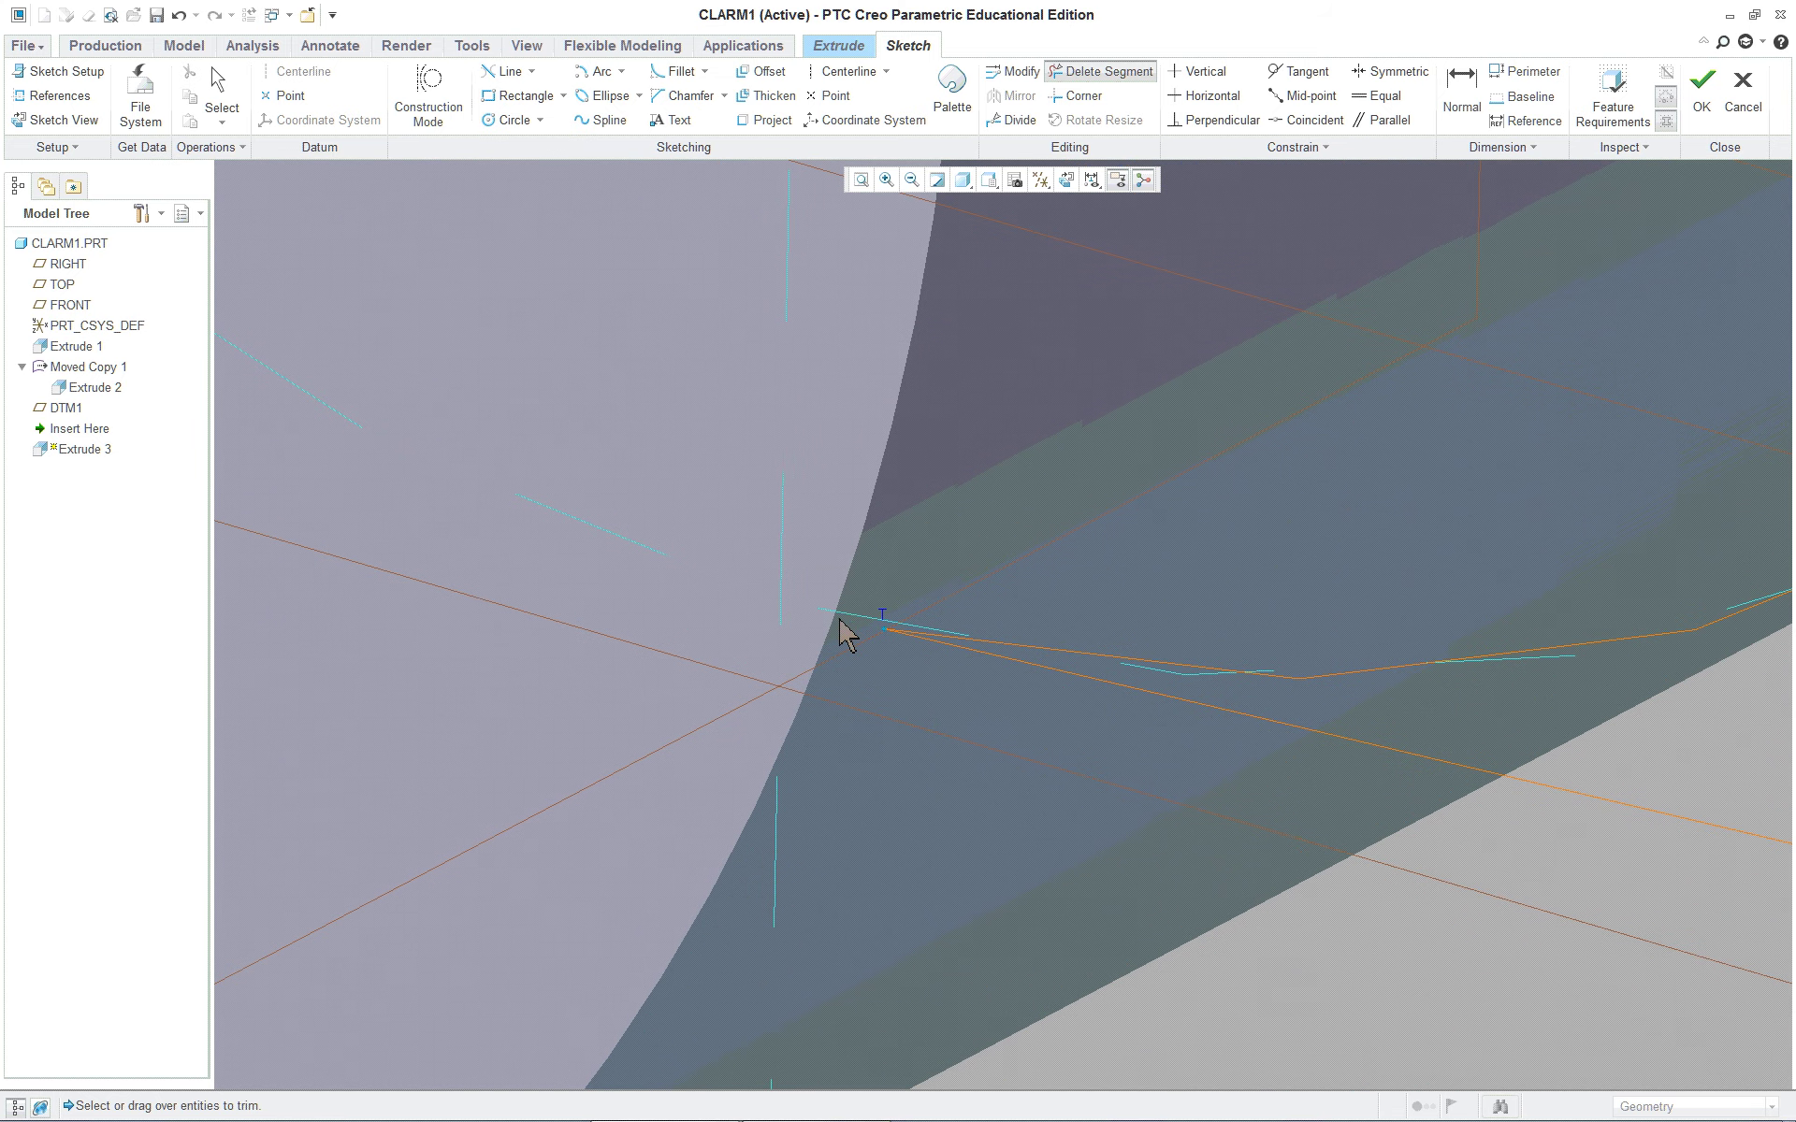
pyautogui.middleClick(821, 699)
pyautogui.scroll(-5, 890, 727)
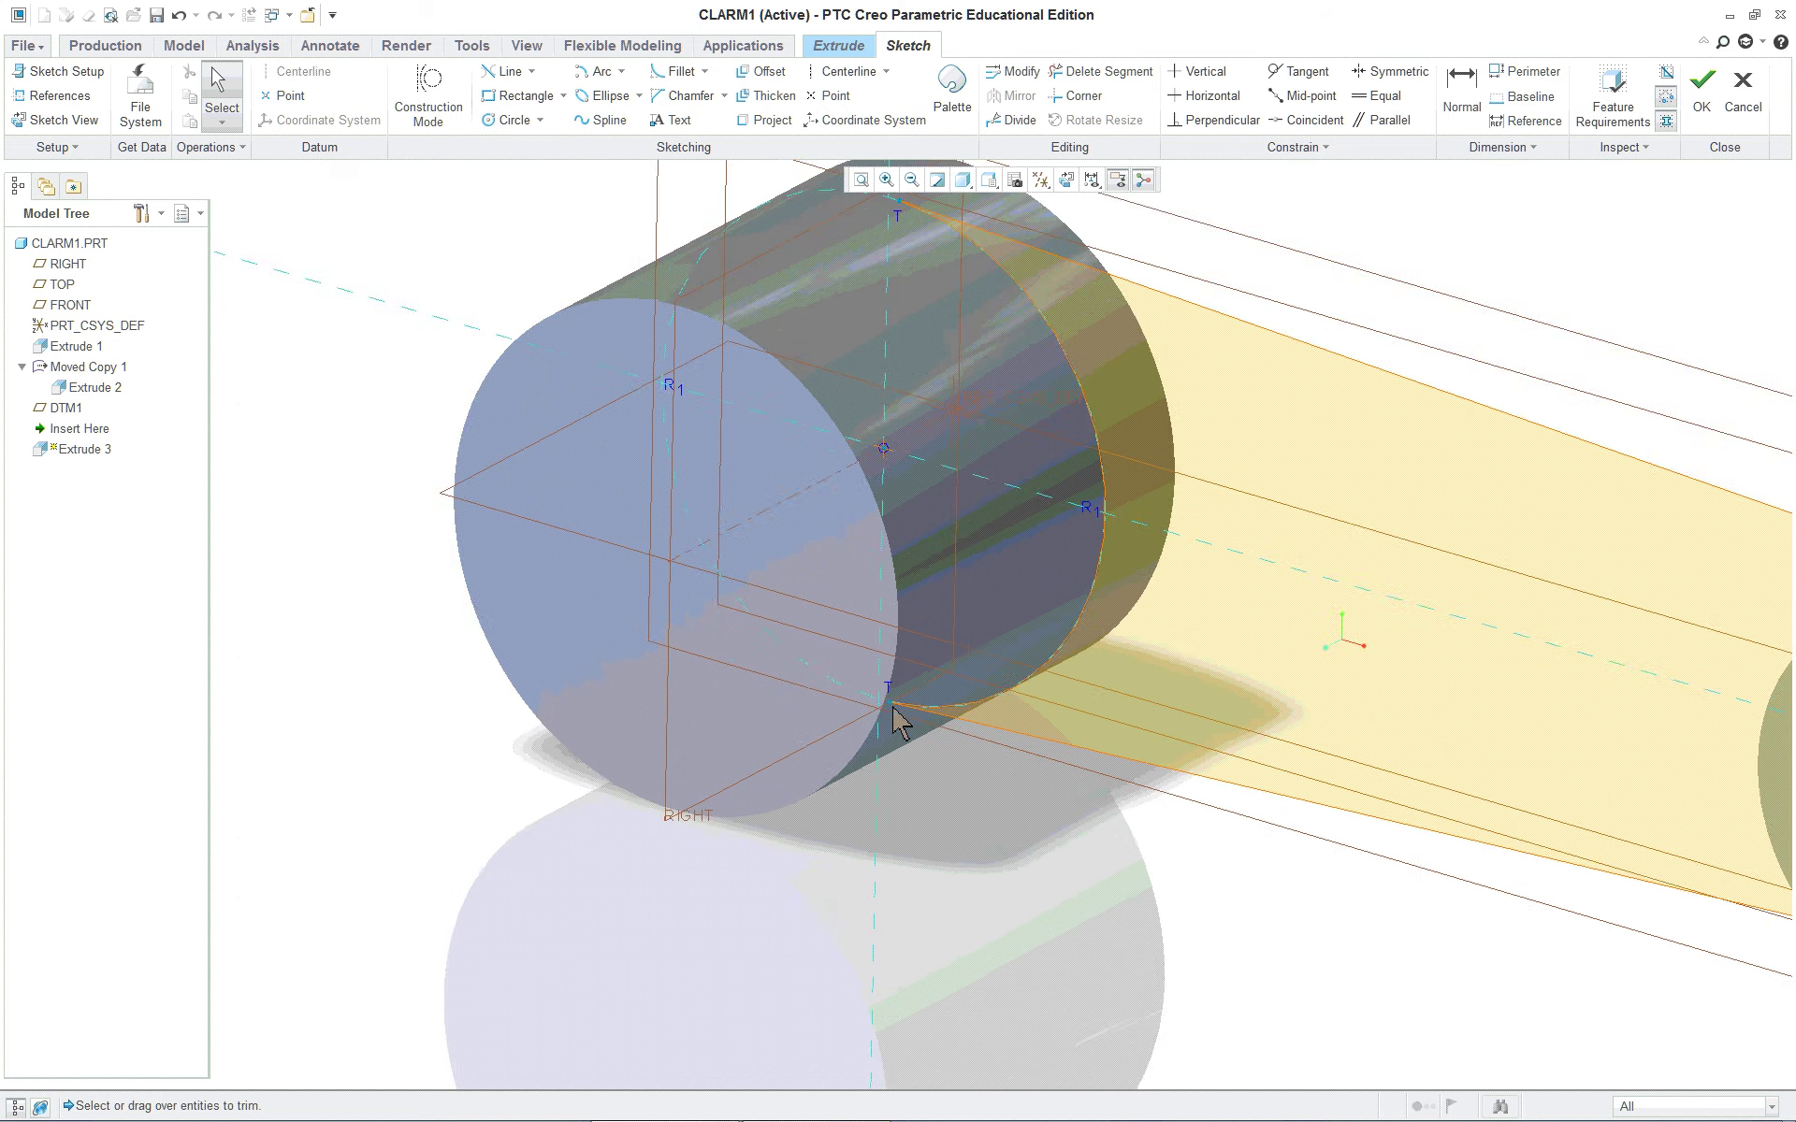
# Step: Check the closed arm profile between the two cylinders and accept the sketch to return to the Extrude feature
pyautogui.scroll(-4, 896, 722)
pyautogui.moveTo(1113, 734)
pyautogui.mouseDown(button='middle')
pyautogui.moveTo(1295, 654)
pyautogui.moveTo(1131, 729)
pyautogui.mouseUp(button='middle')
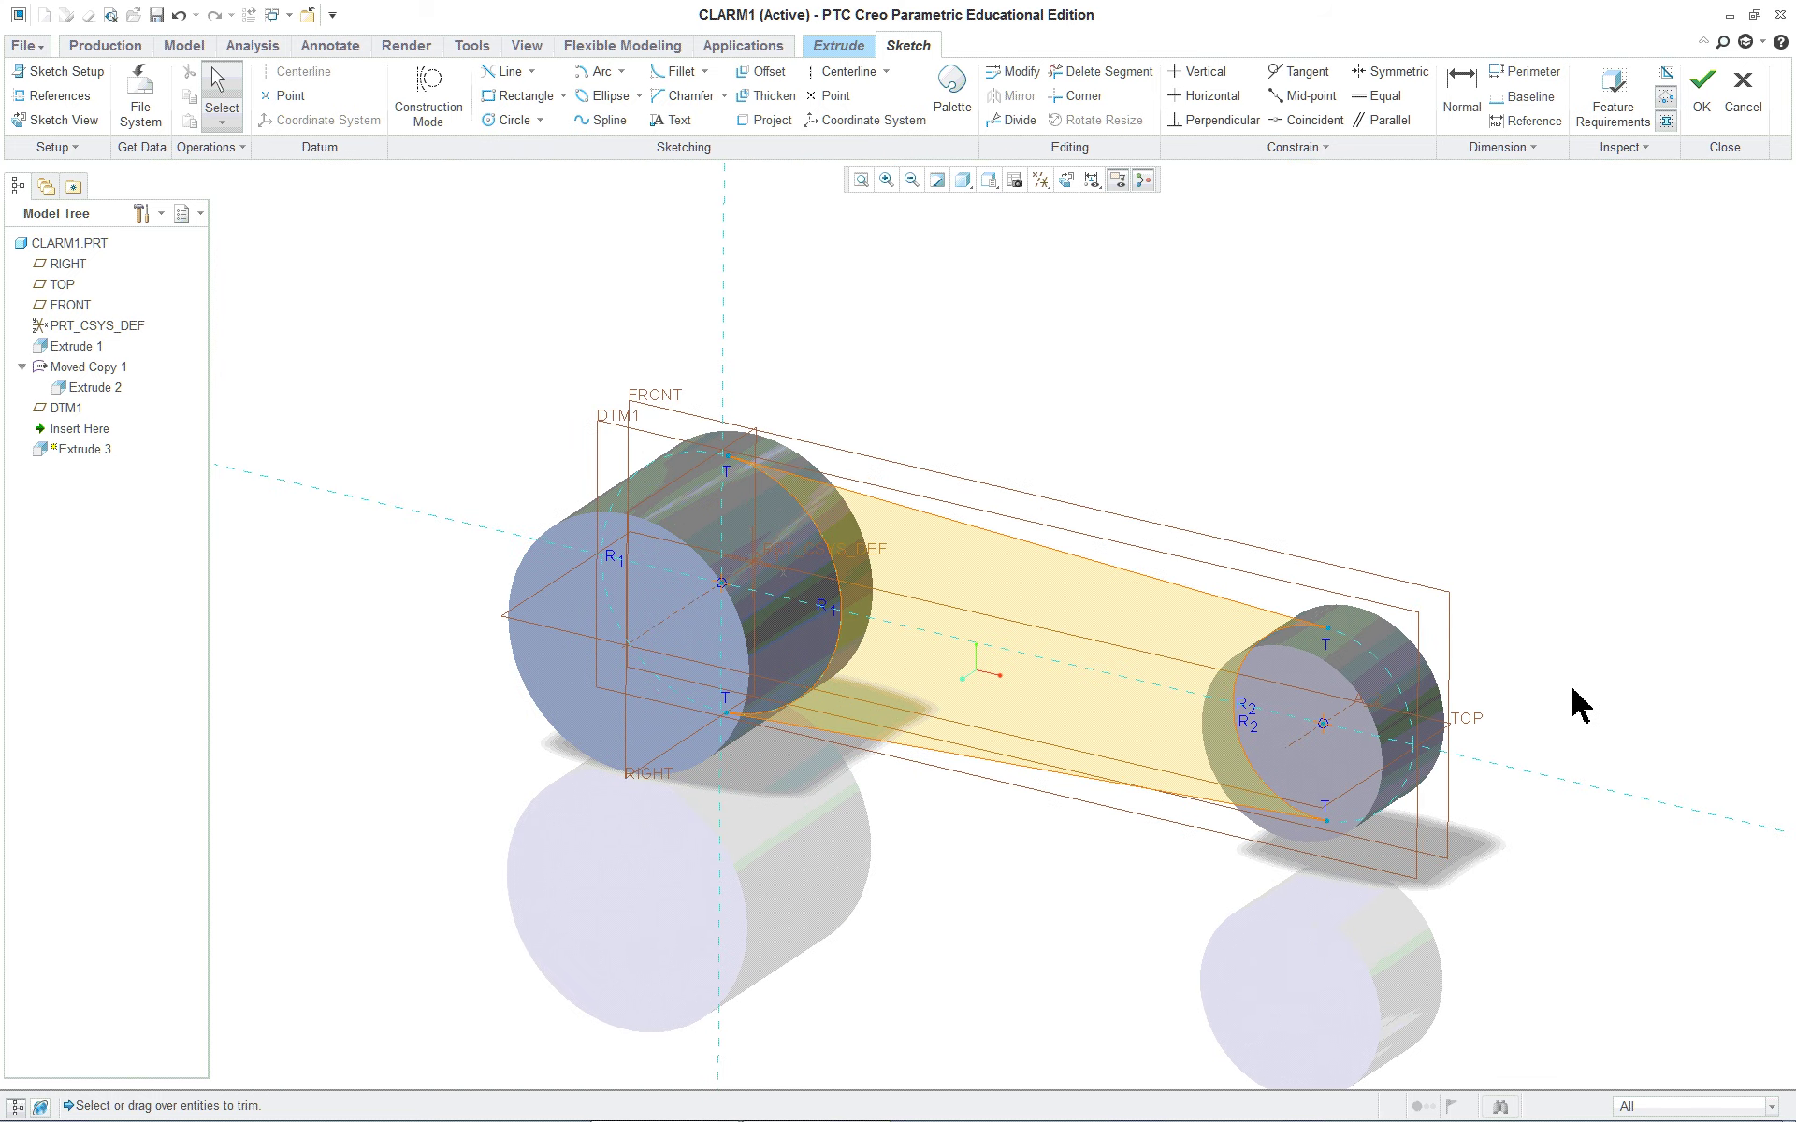
pyautogui.scroll(1, 1562, 722)
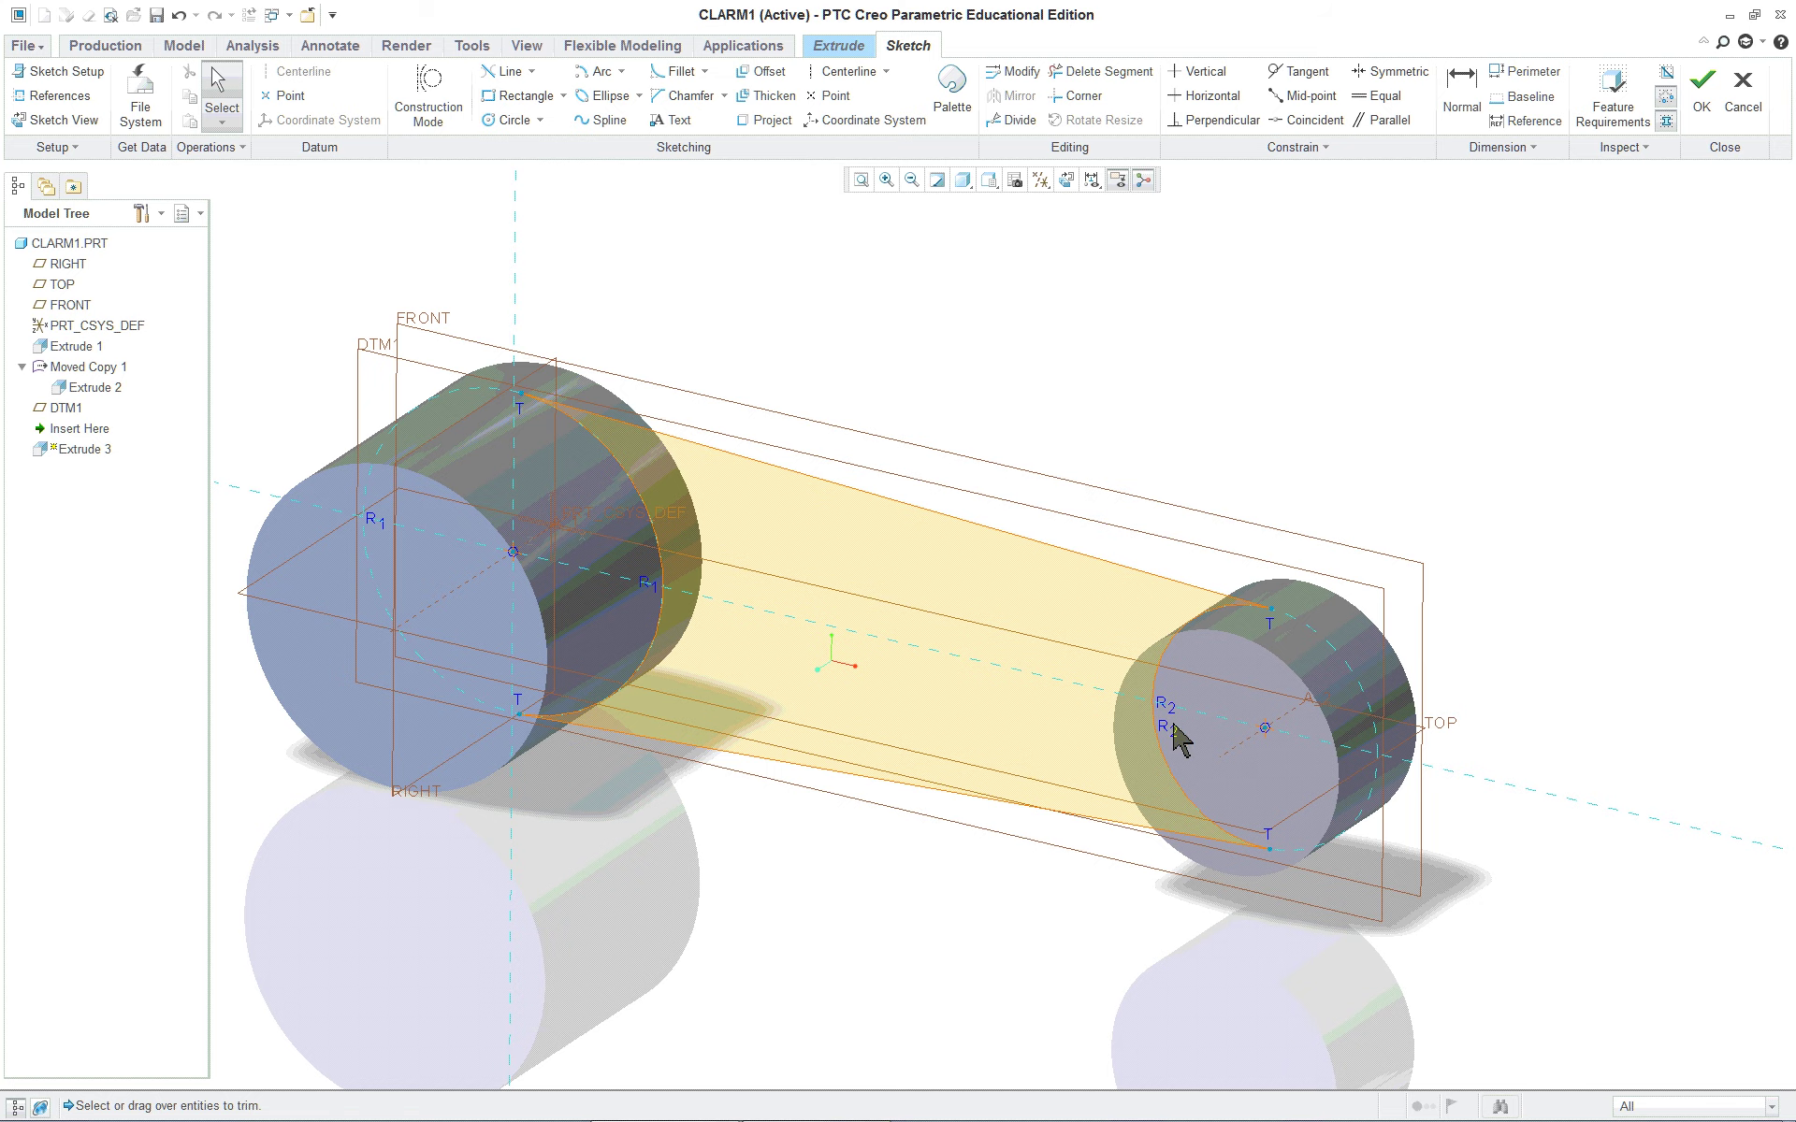
pyautogui.moveTo(1015, 758)
pyautogui.mouseDown(button='middle')
pyautogui.moveTo(1054, 690)
pyautogui.moveTo(1018, 734)
pyautogui.mouseUp(button='middle')
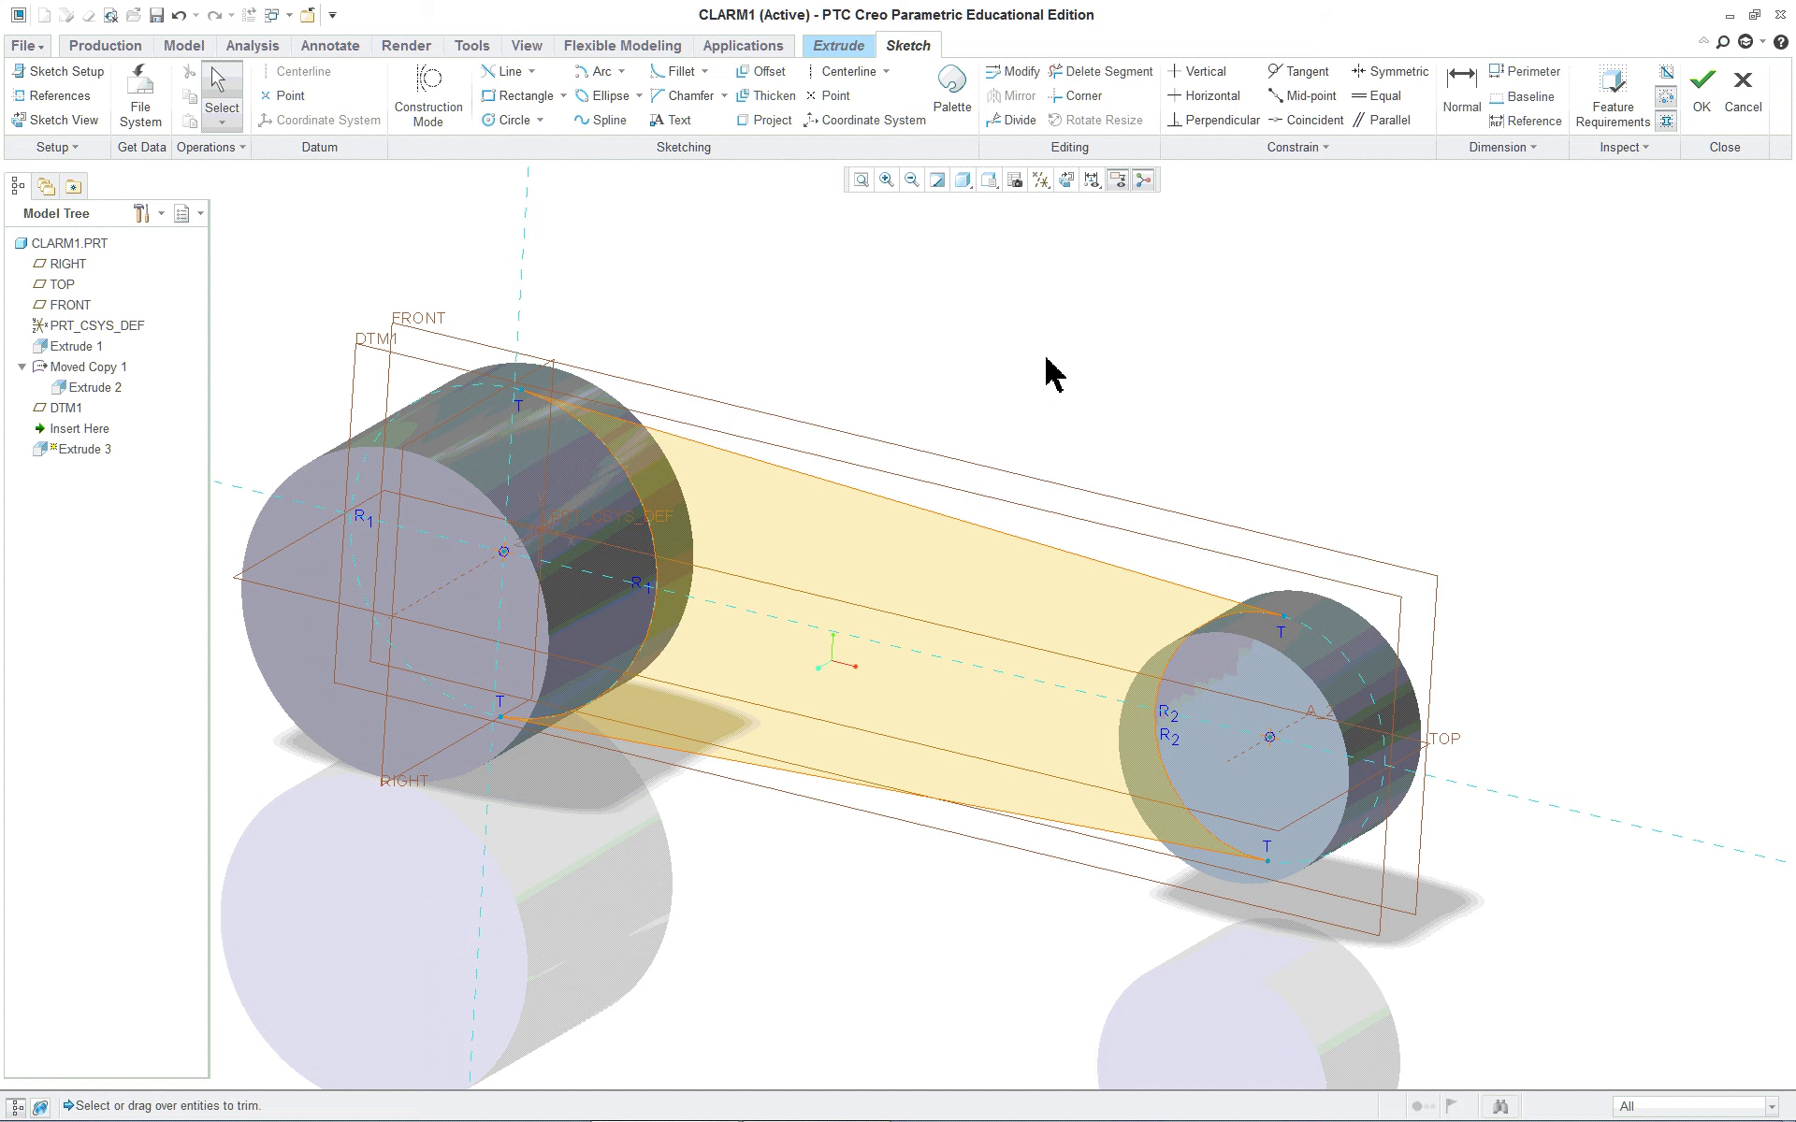
pyautogui.moveTo(1008, 458)
pyautogui.mouseDown(button='middle')
pyautogui.moveTo(1018, 424)
pyautogui.moveTo(994, 477)
pyautogui.mouseUp(button='middle')
pyautogui.rightClick(1071, 304)
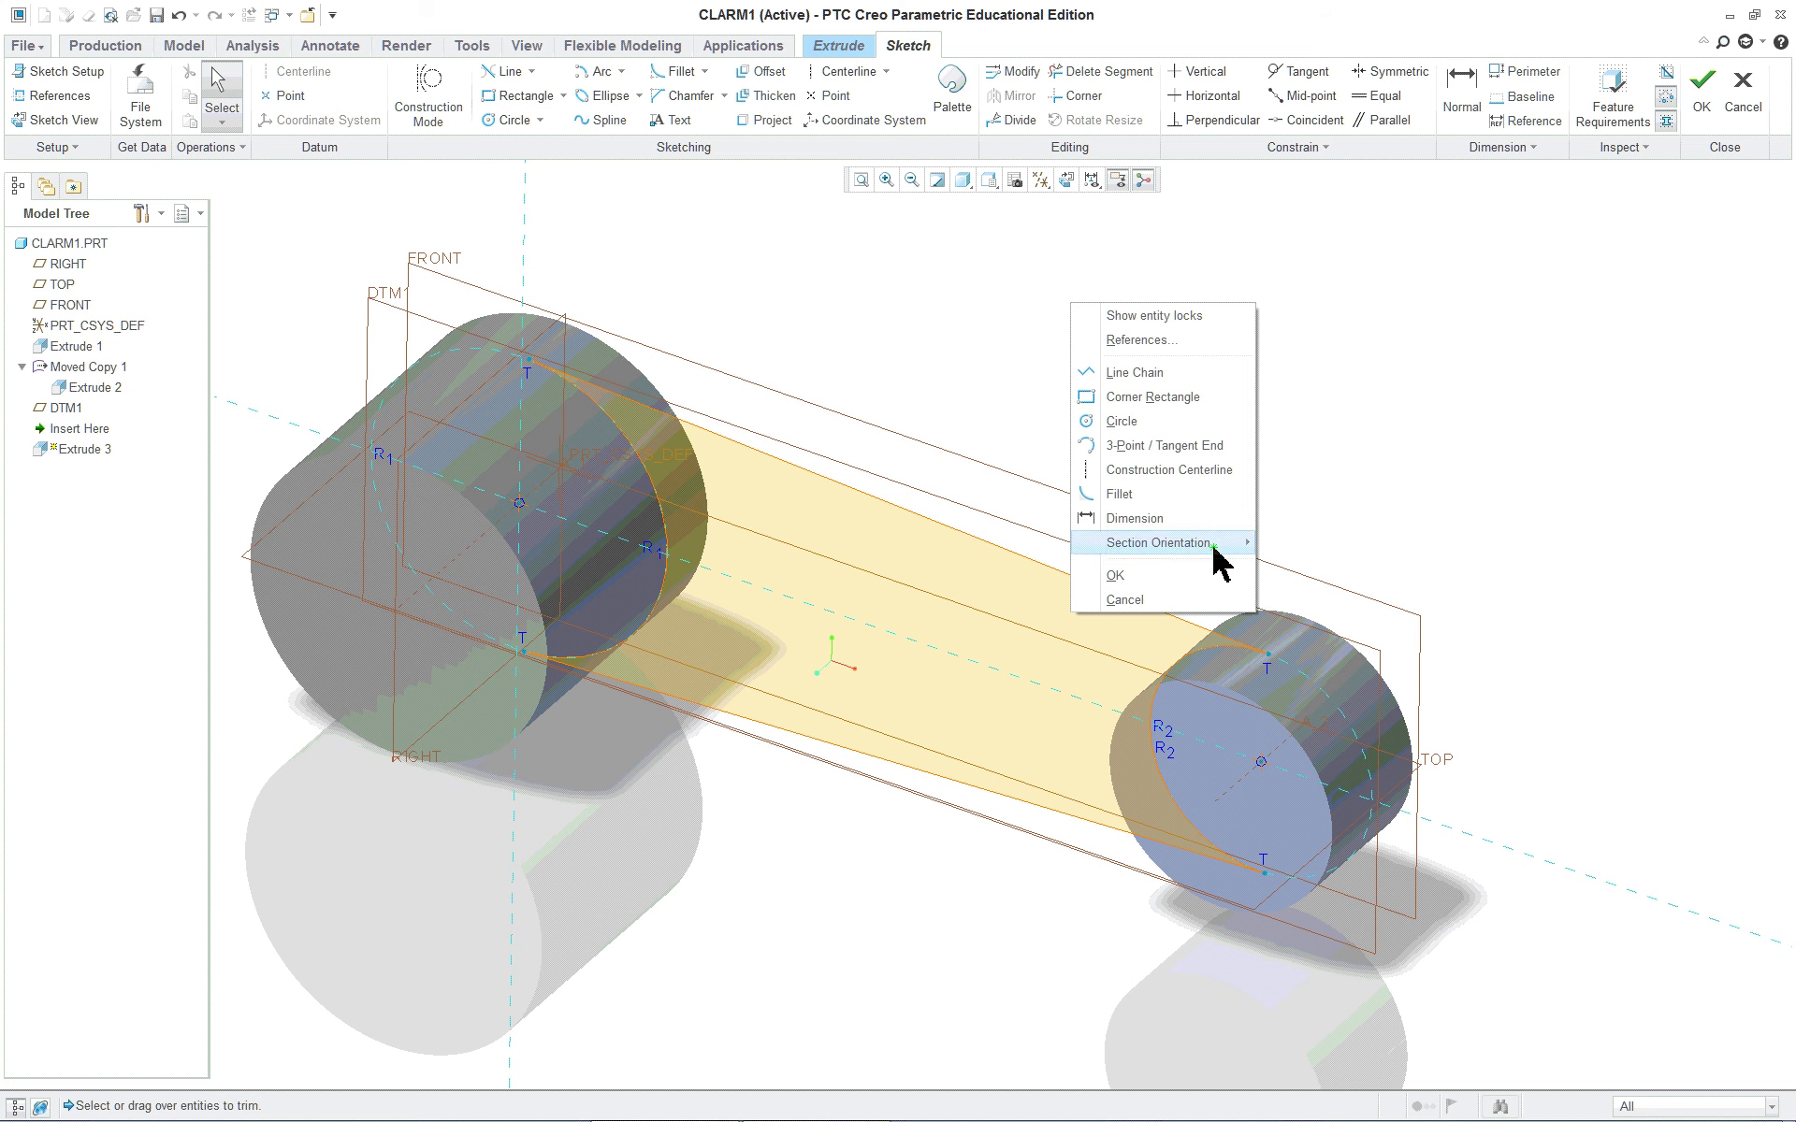
pyautogui.click(1116, 576)
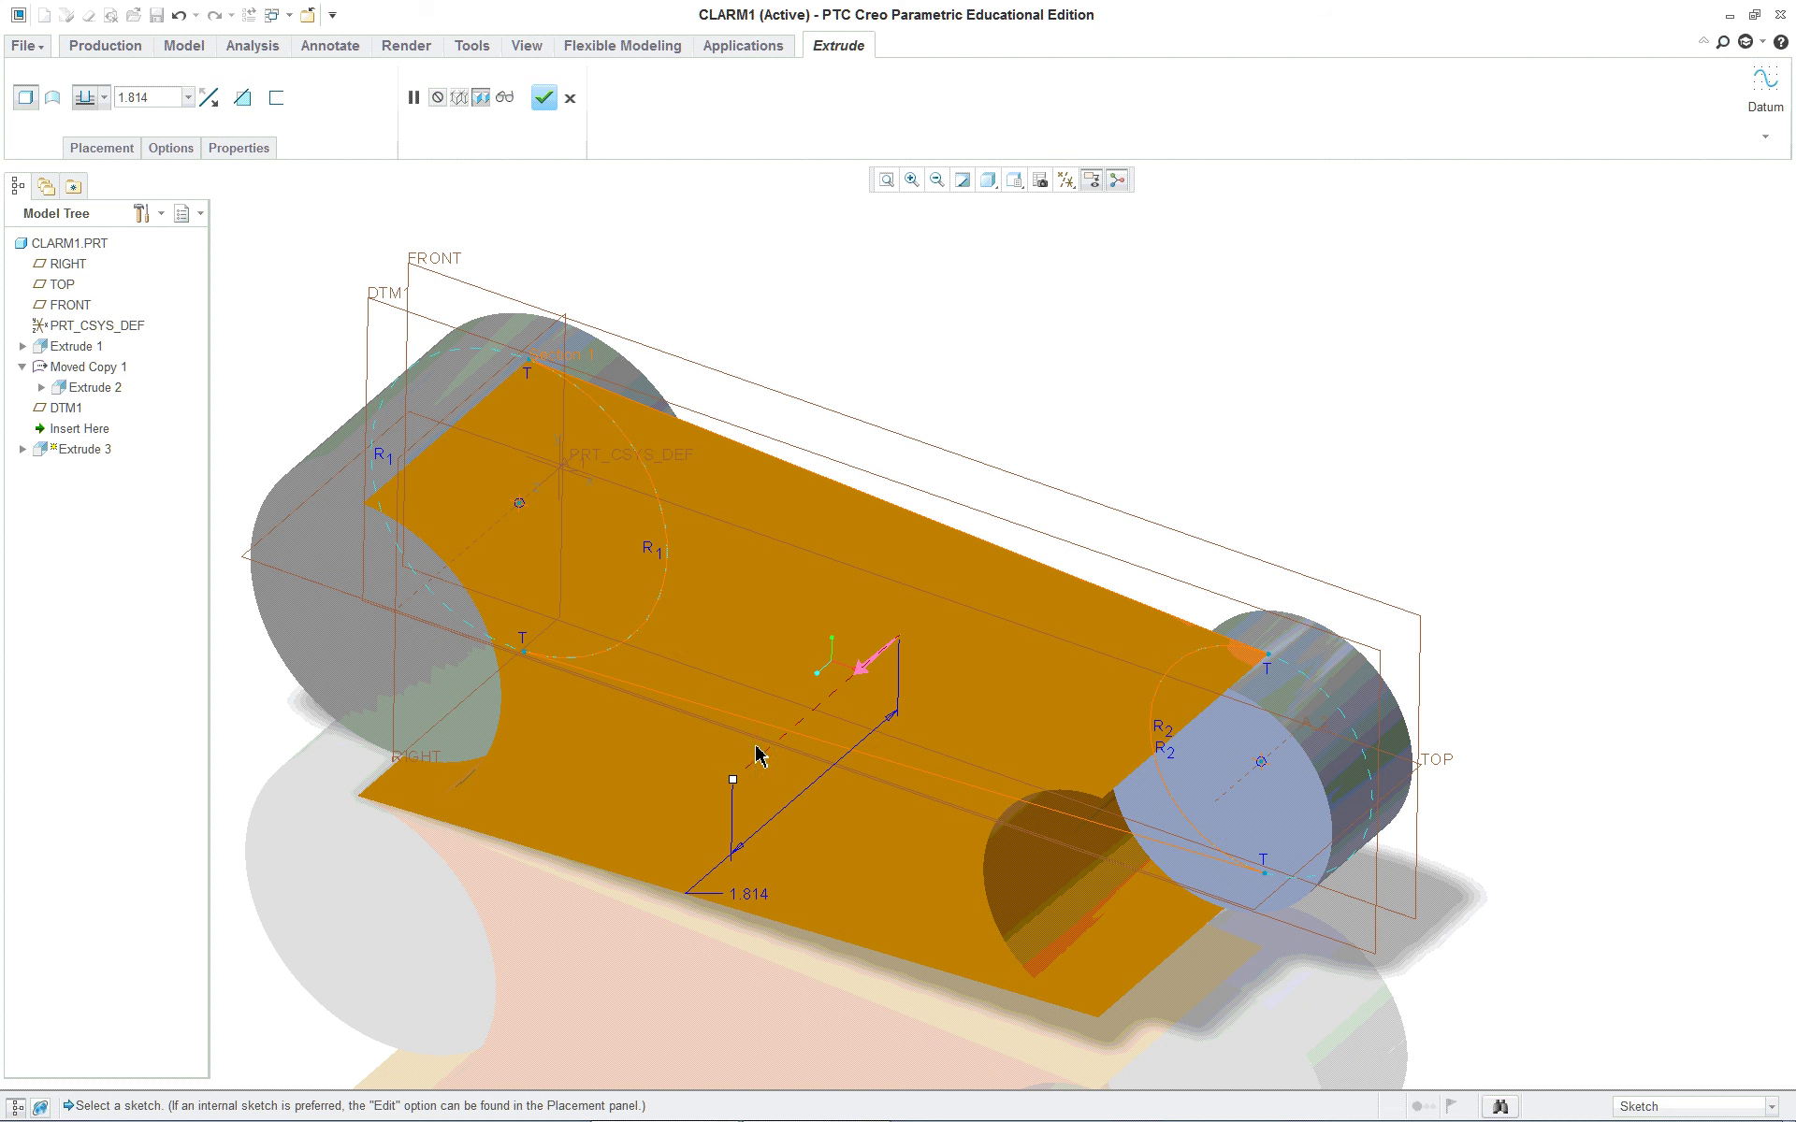
# Step: Make the arm extrusion symmetric about its sketch plane and set its total depth to 0.375
pyautogui.rightClick(733, 786)
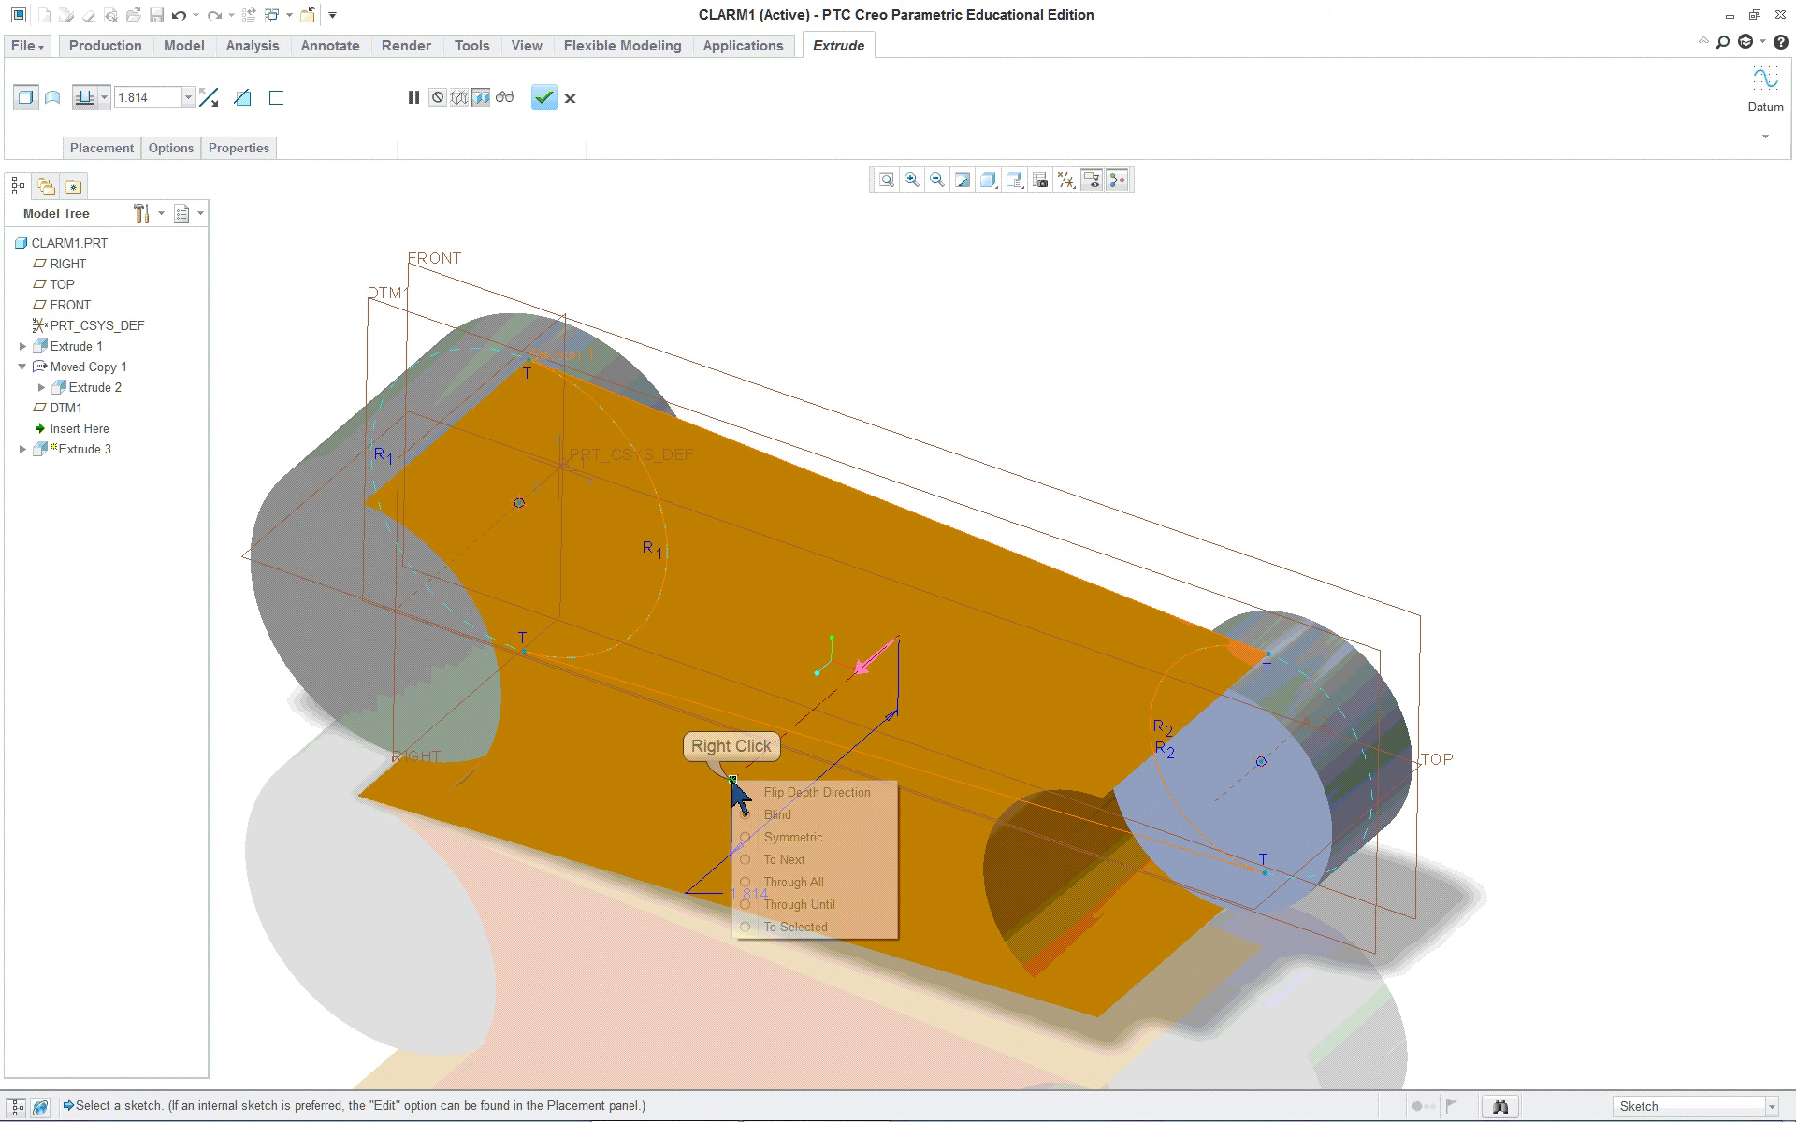
pyautogui.click(748, 838)
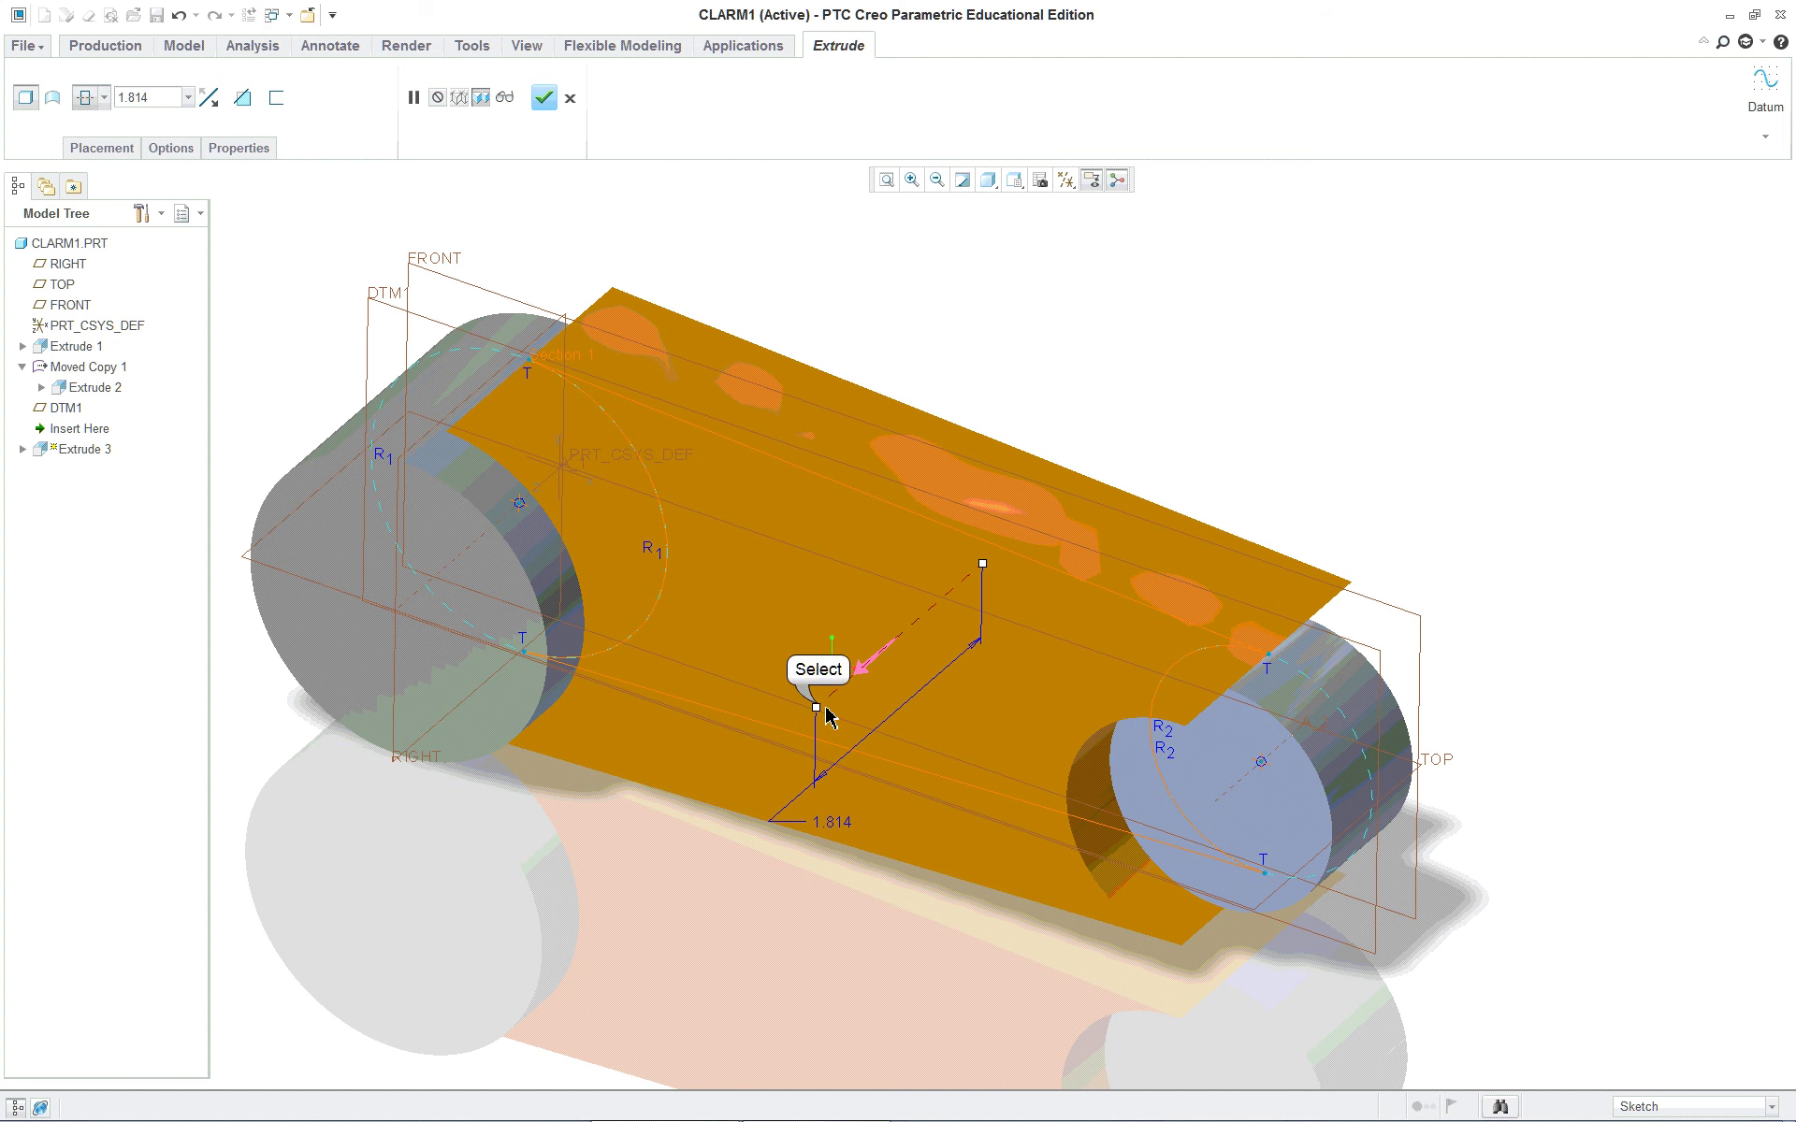
pyautogui.moveTo(818, 707); pyautogui.dragTo(879, 655)
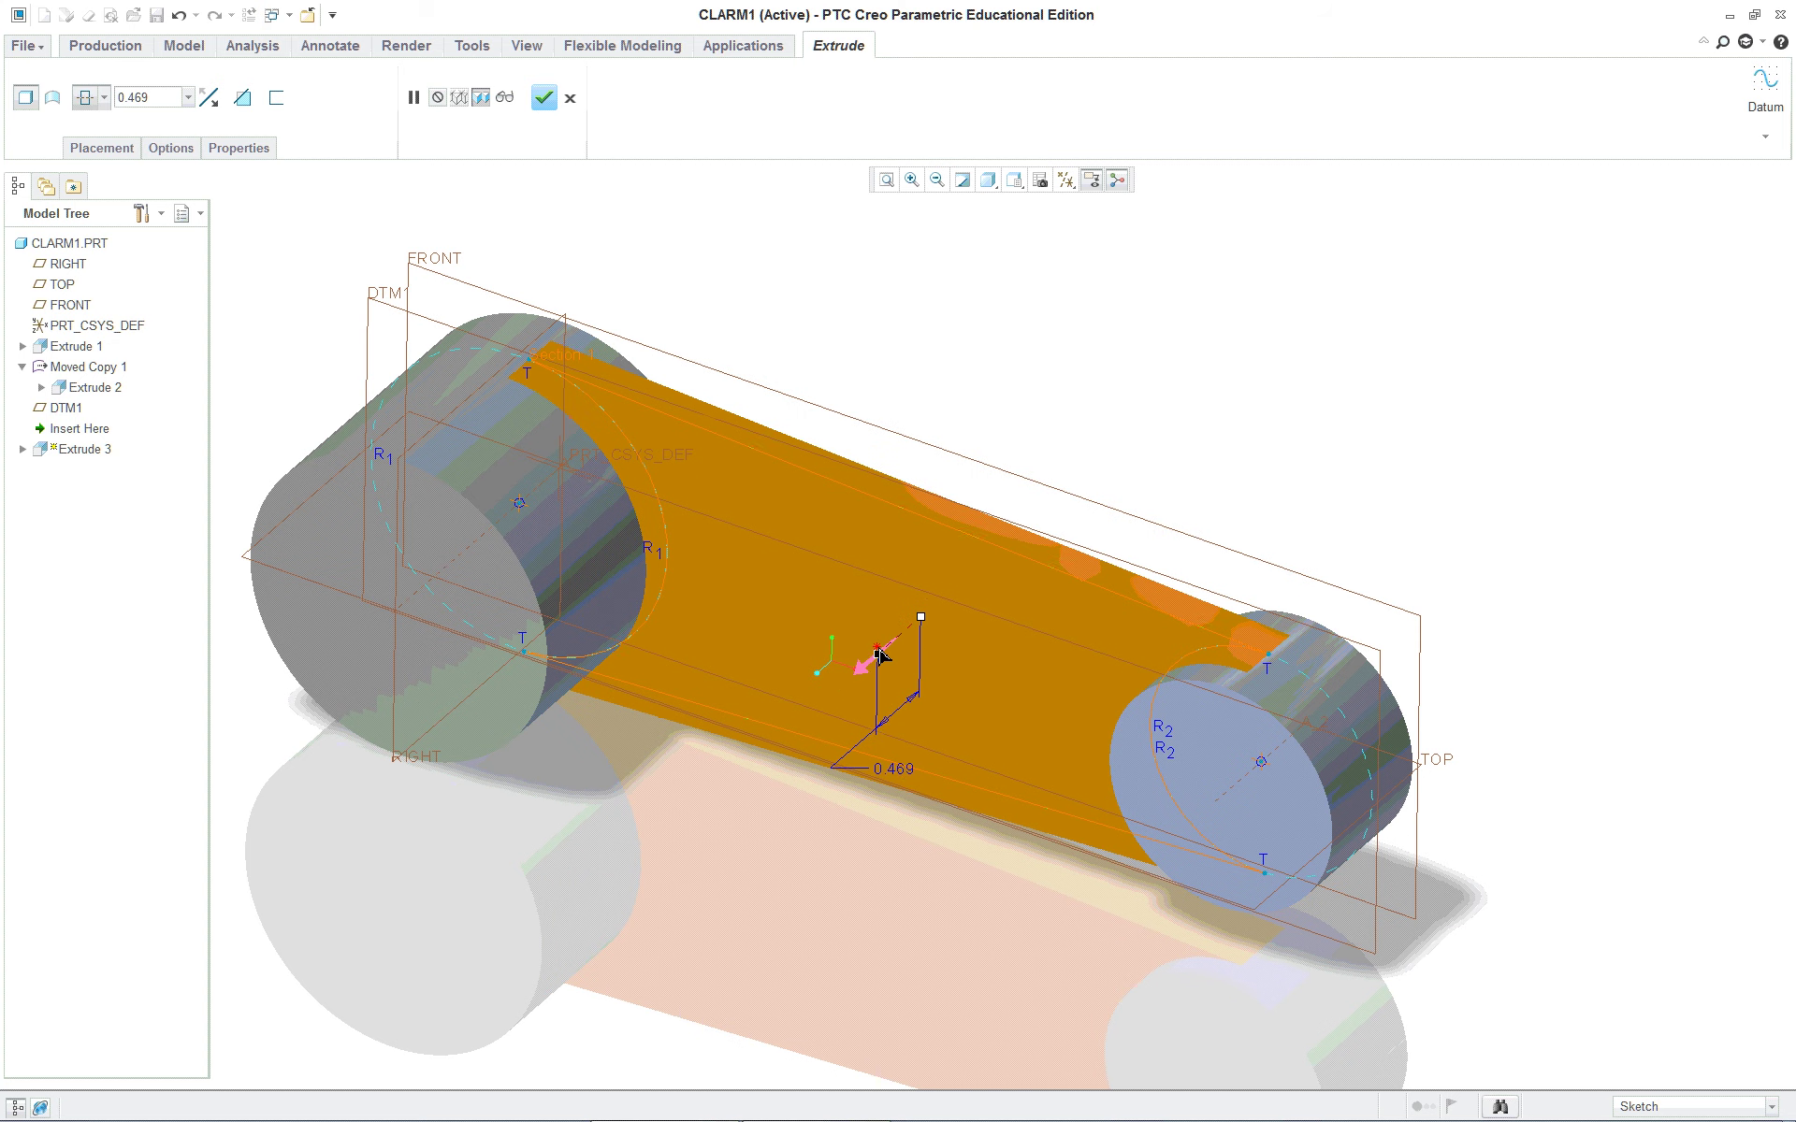
pyautogui.doubleClick(900, 771)
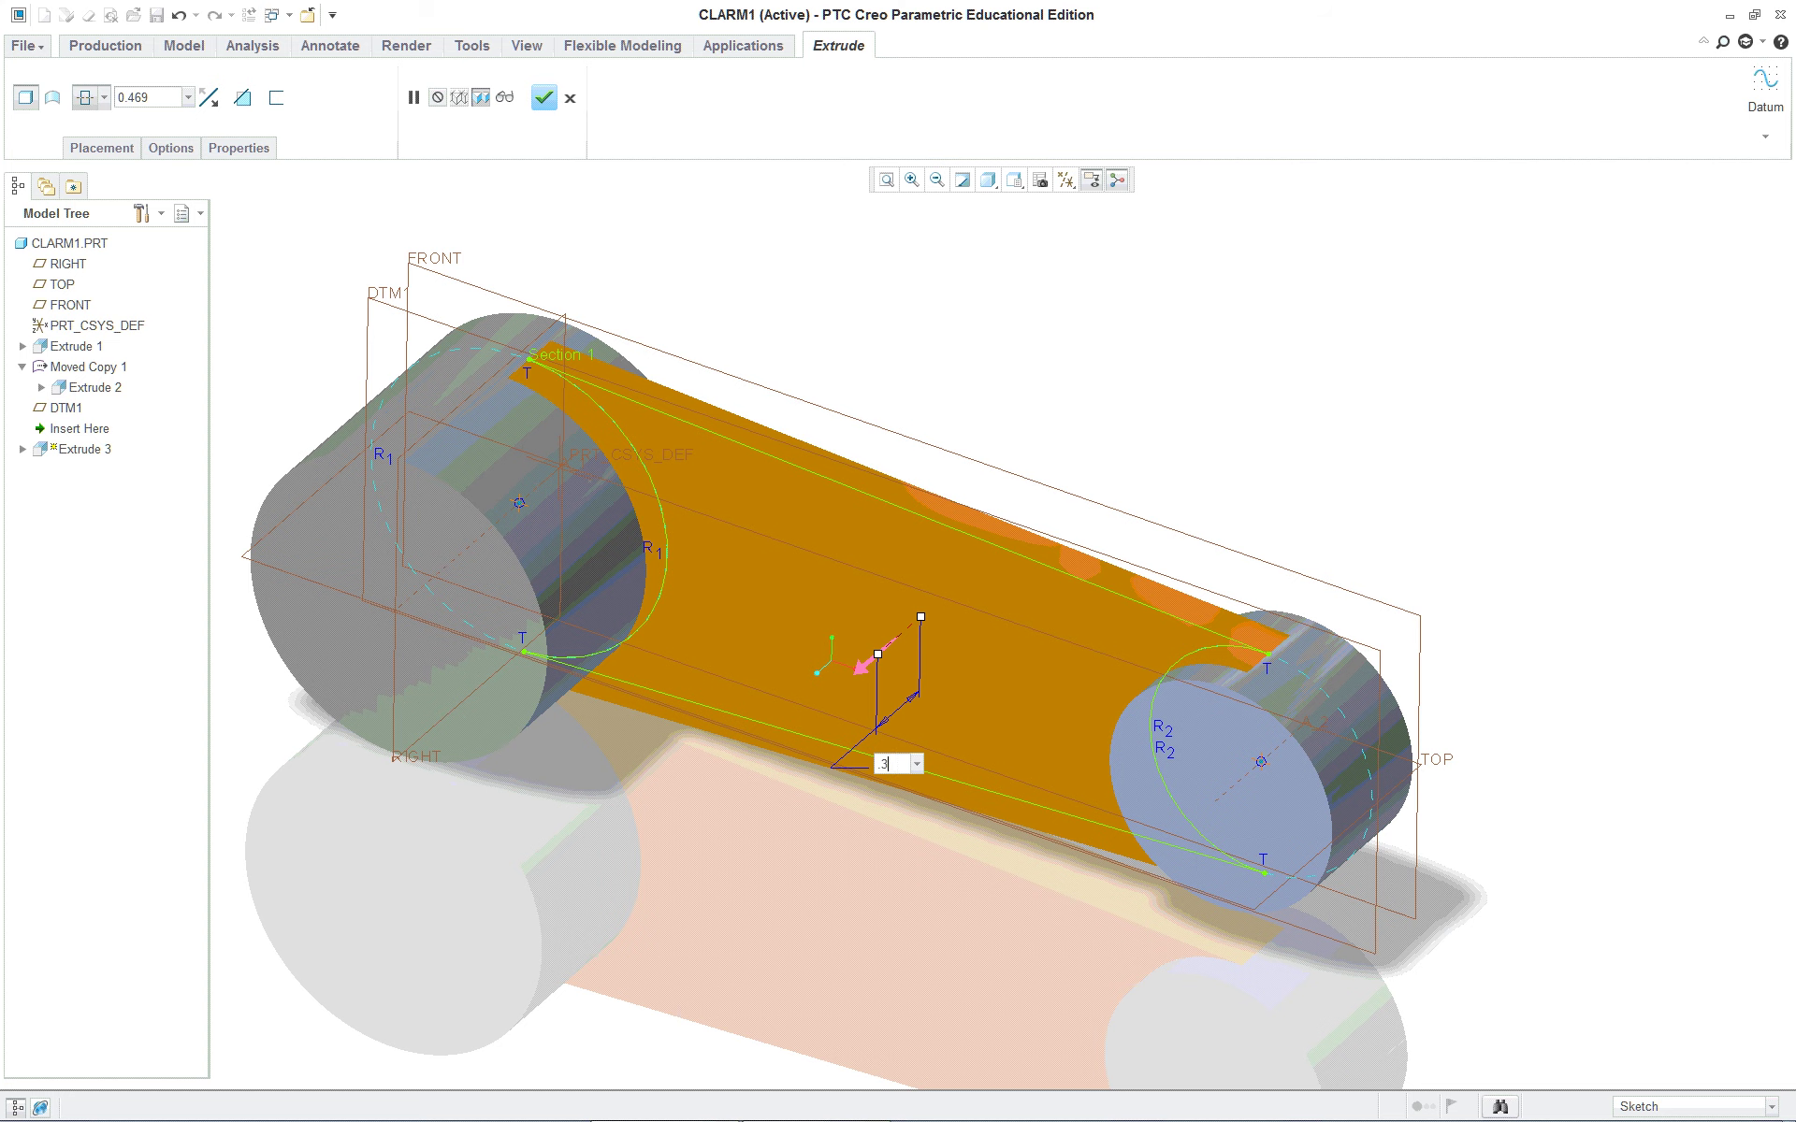
pyautogui.press('Return')
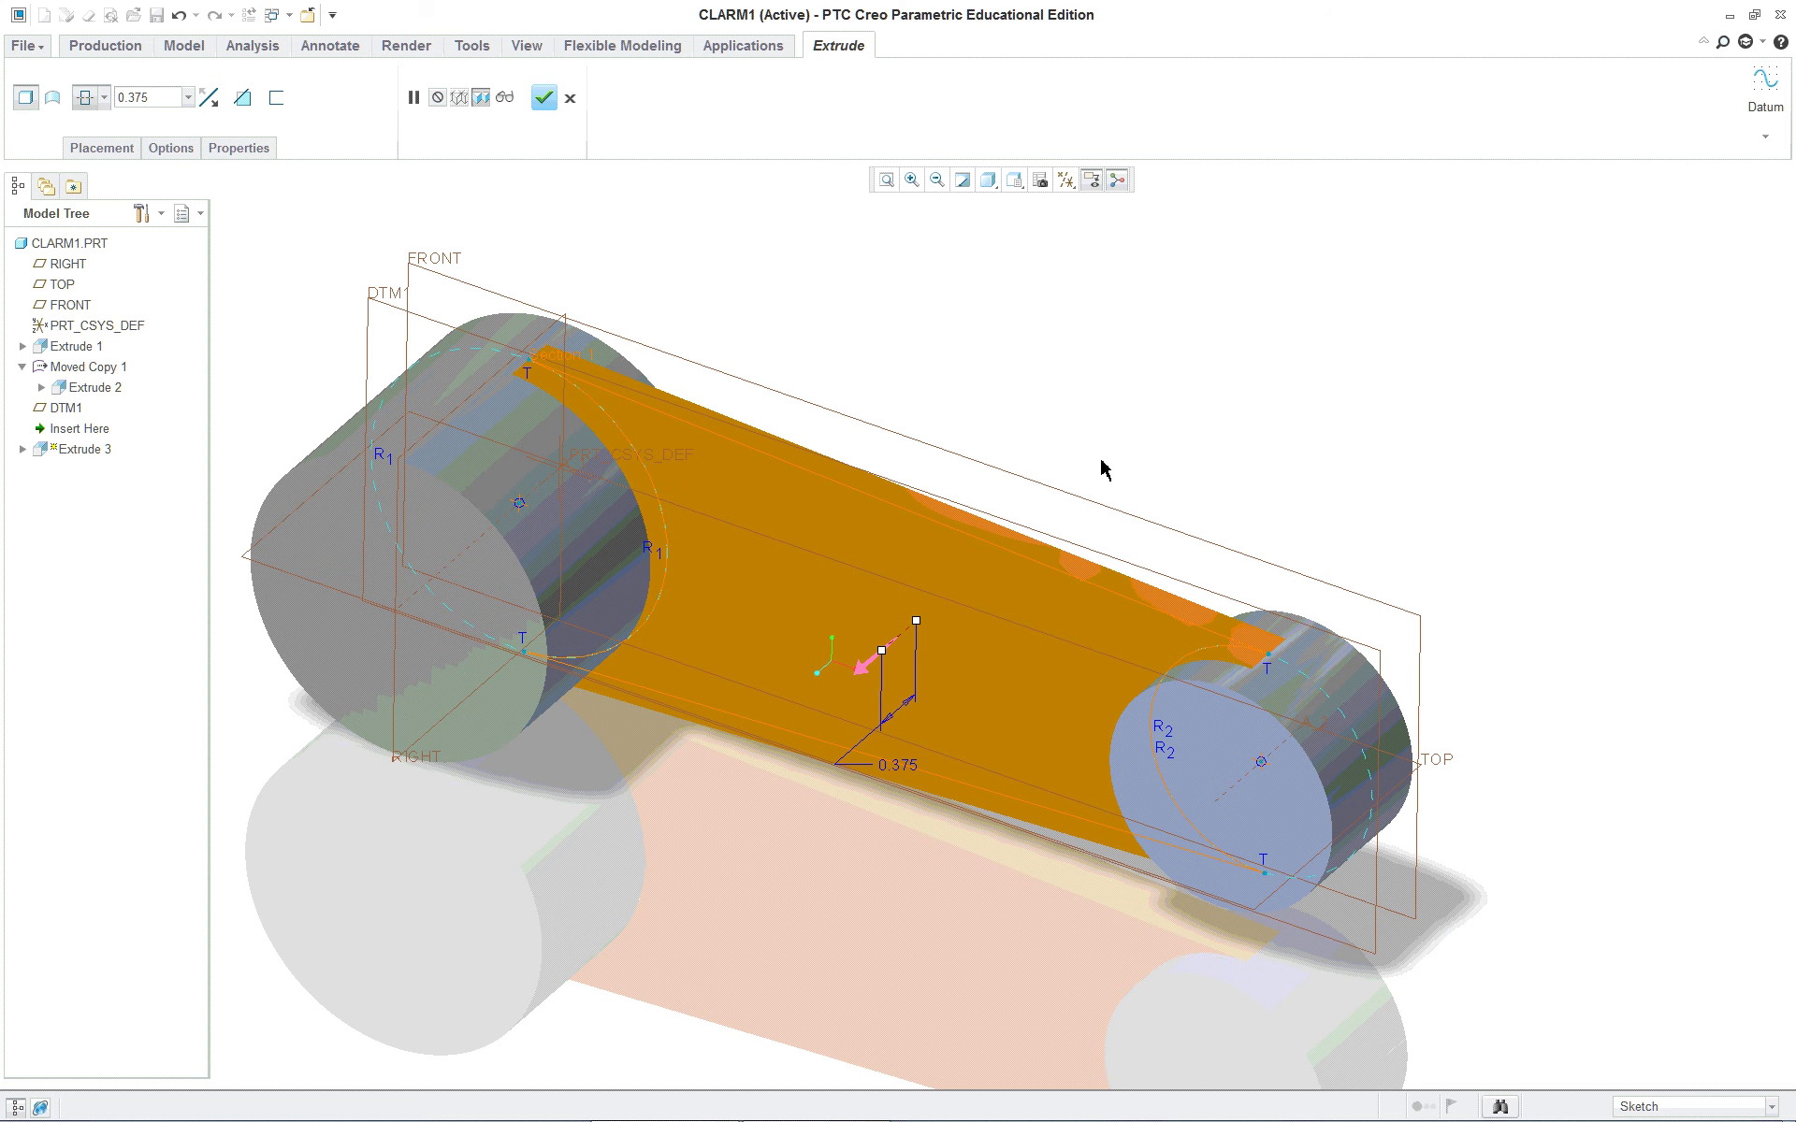
# Step: Complete the arm extrusion and inspect the solid web joining the two cylinders
pyautogui.middleClick(1184, 374)
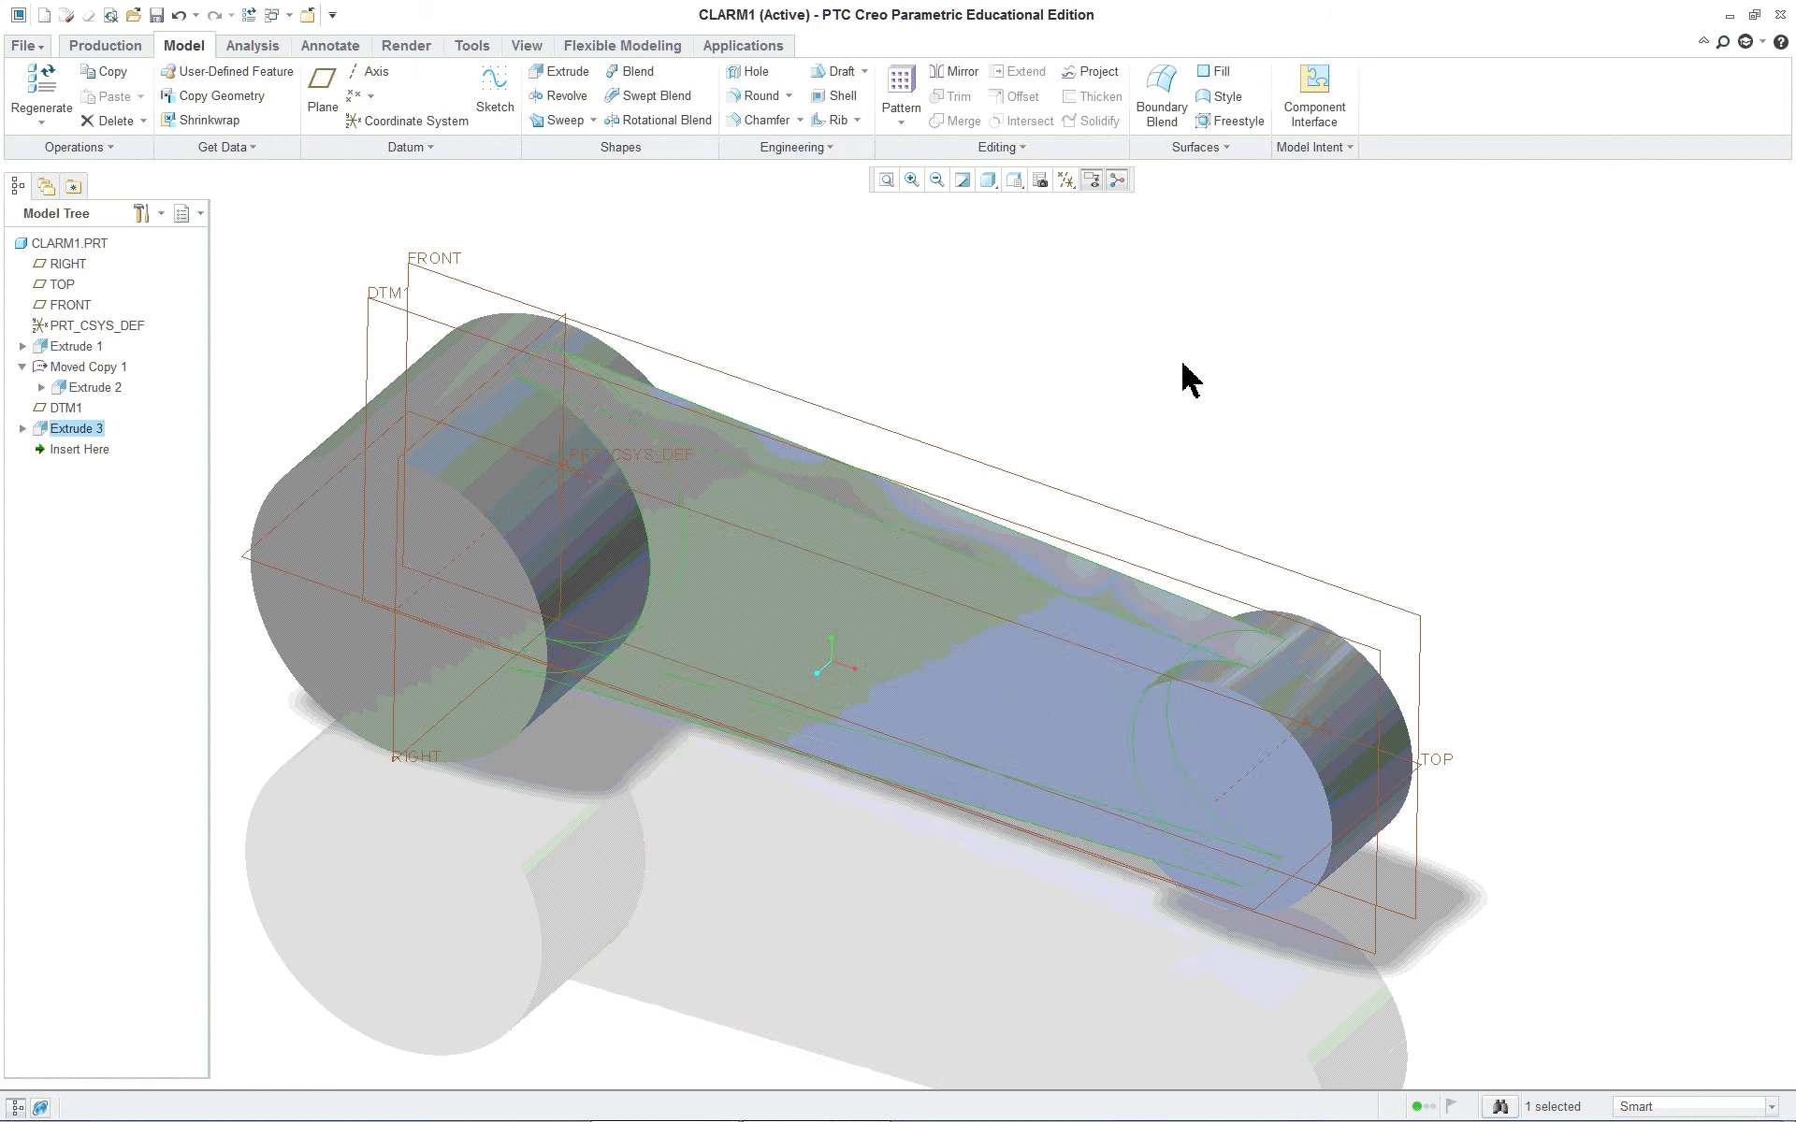
pyautogui.moveTo(1156, 503); pyautogui.dragTo(1209, 370, button='middle')
pyautogui.click(1208, 371)
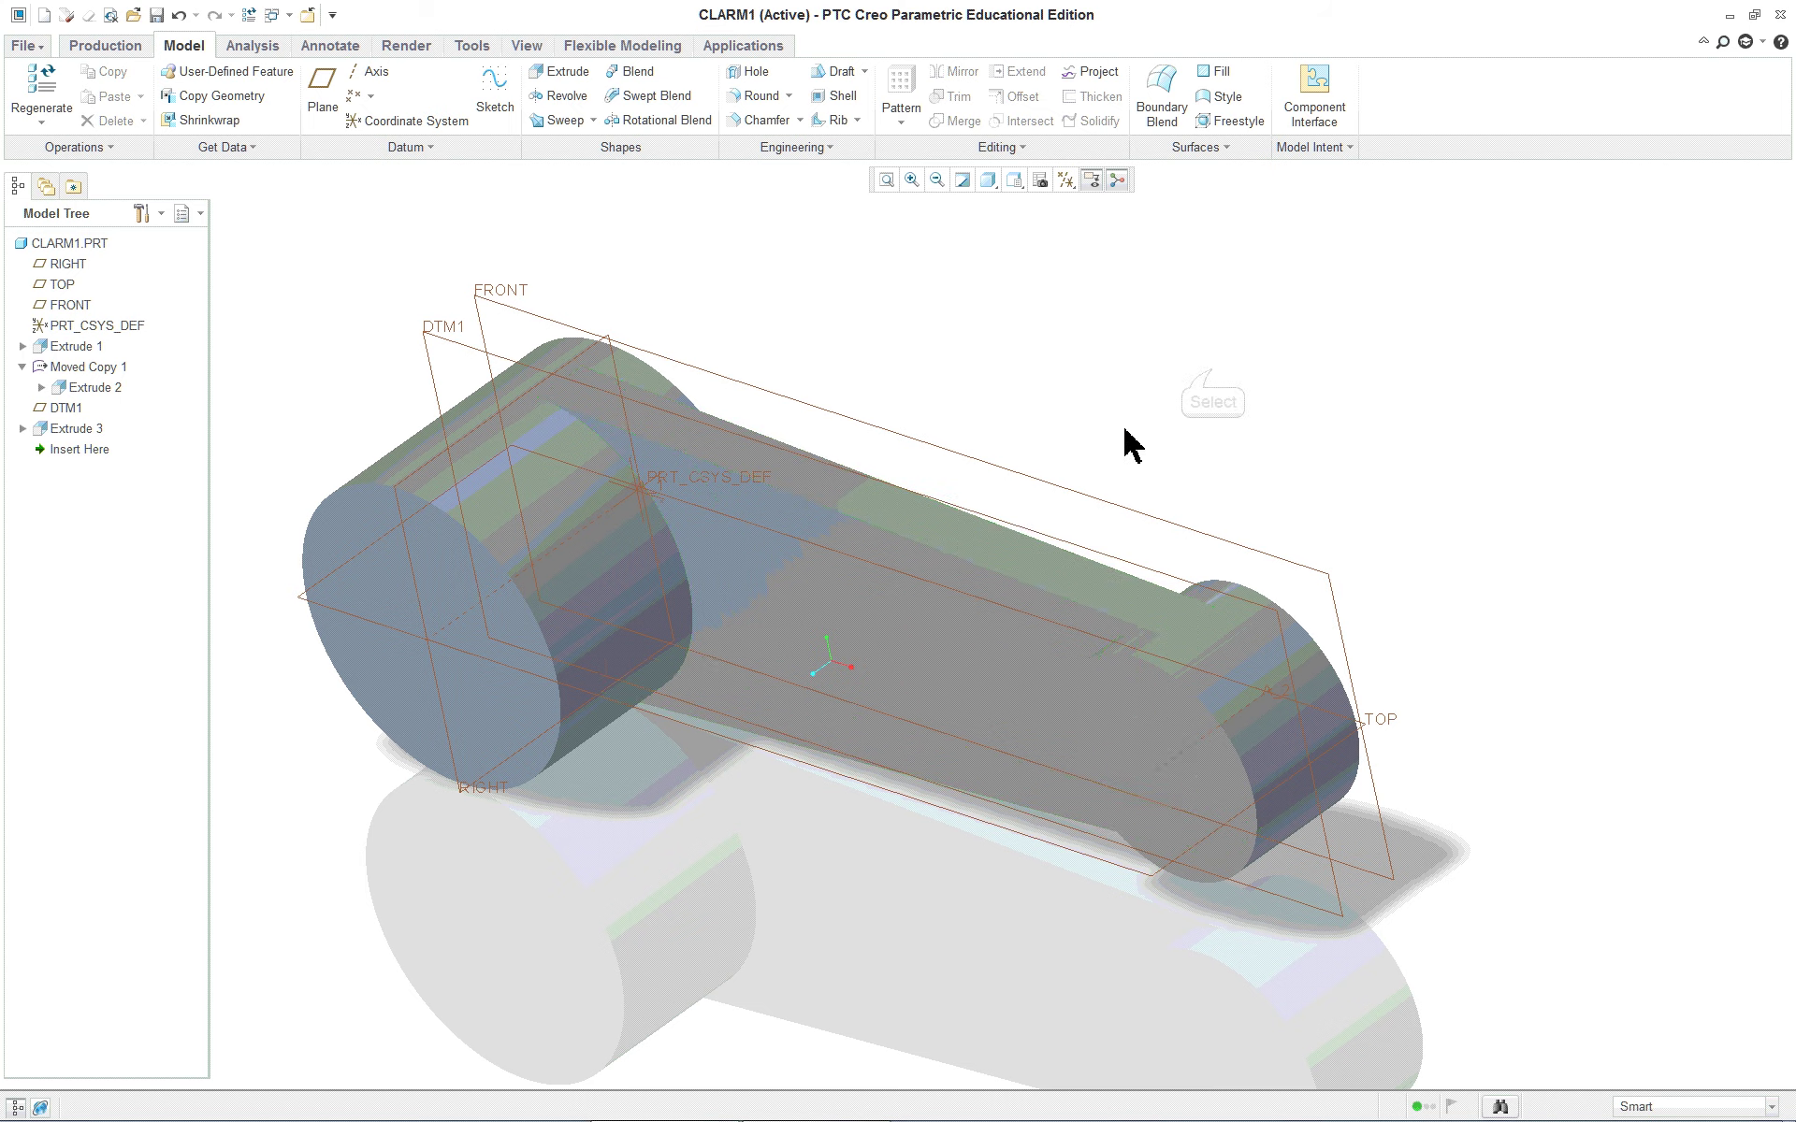
pyautogui.scroll(2, 1122, 432)
pyautogui.moveTo(1120, 438)
pyautogui.mouseDown(button='middle')
pyautogui.moveTo(1147, 421)
pyautogui.moveTo(1147, 445)
pyautogui.mouseUp(button='middle')
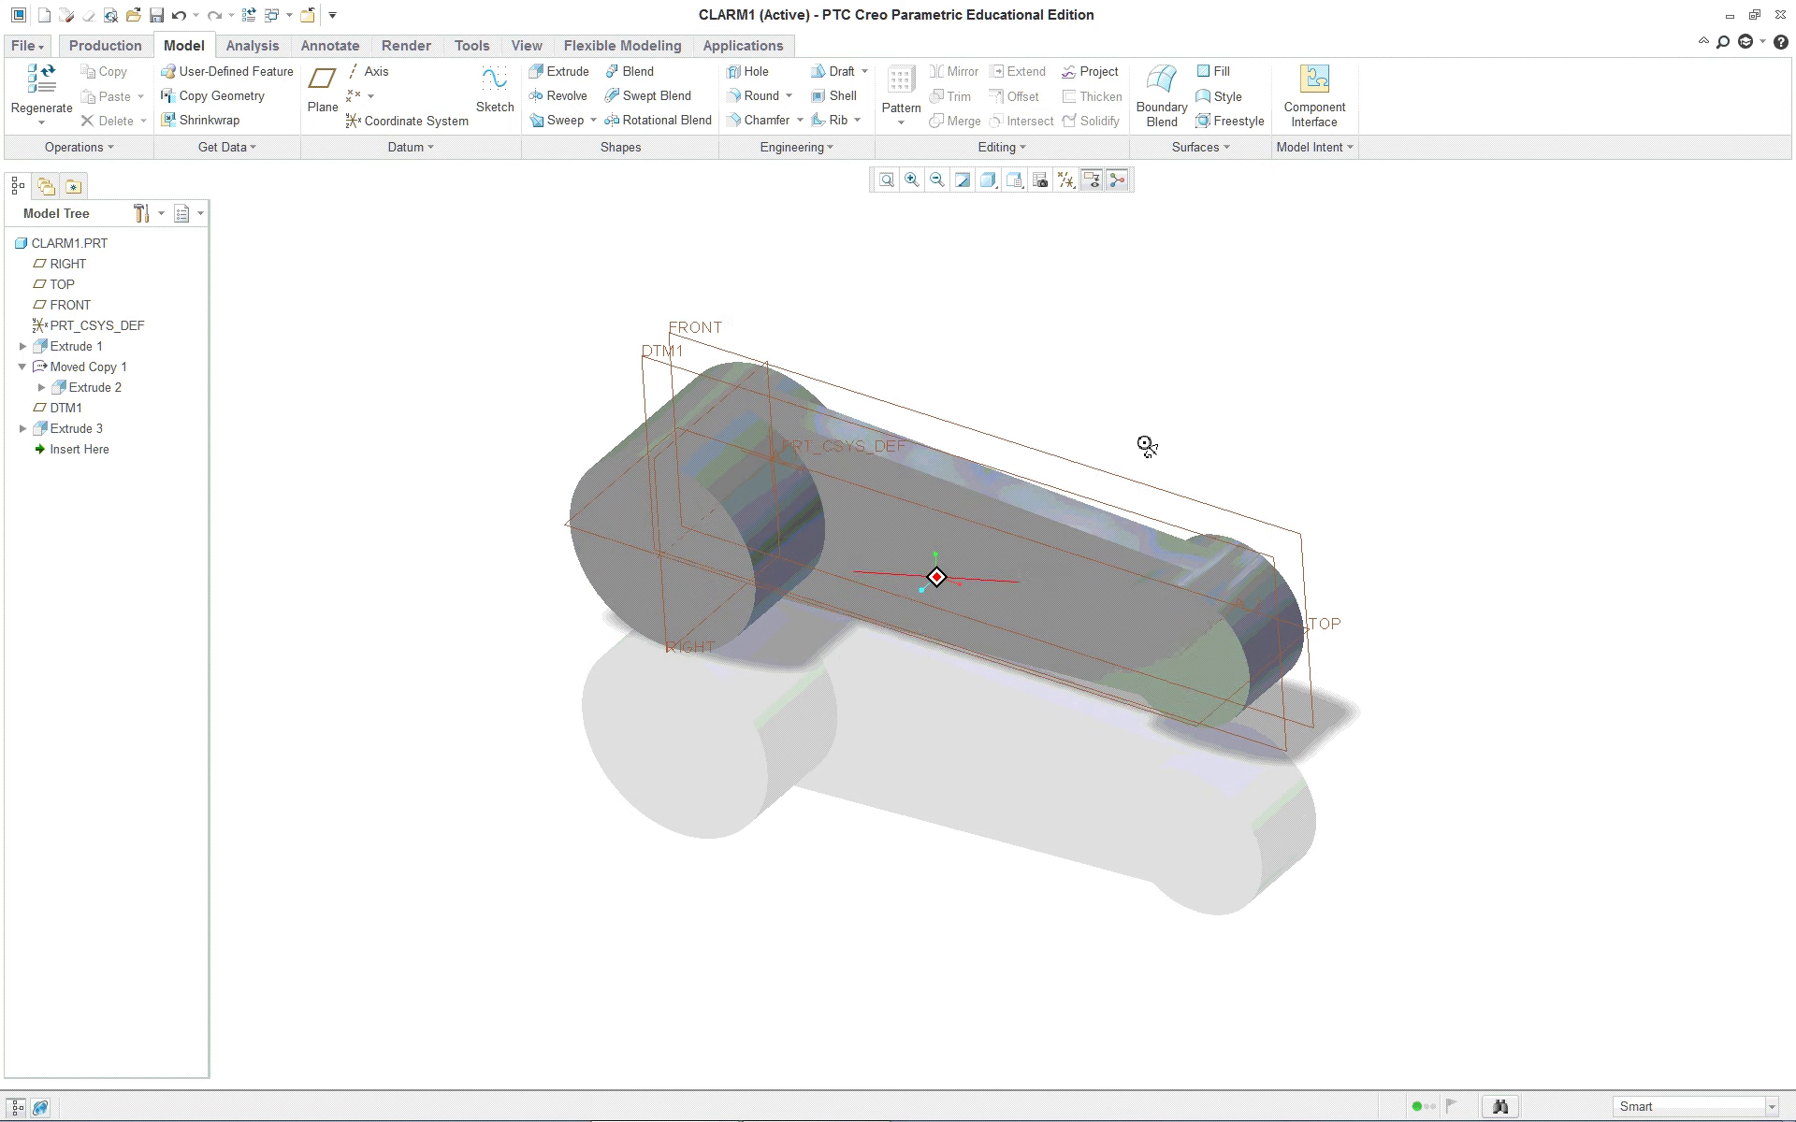
# Step: Rename the arm extrusion feature Extrude 3 as WEB
pyautogui.click(62, 432)
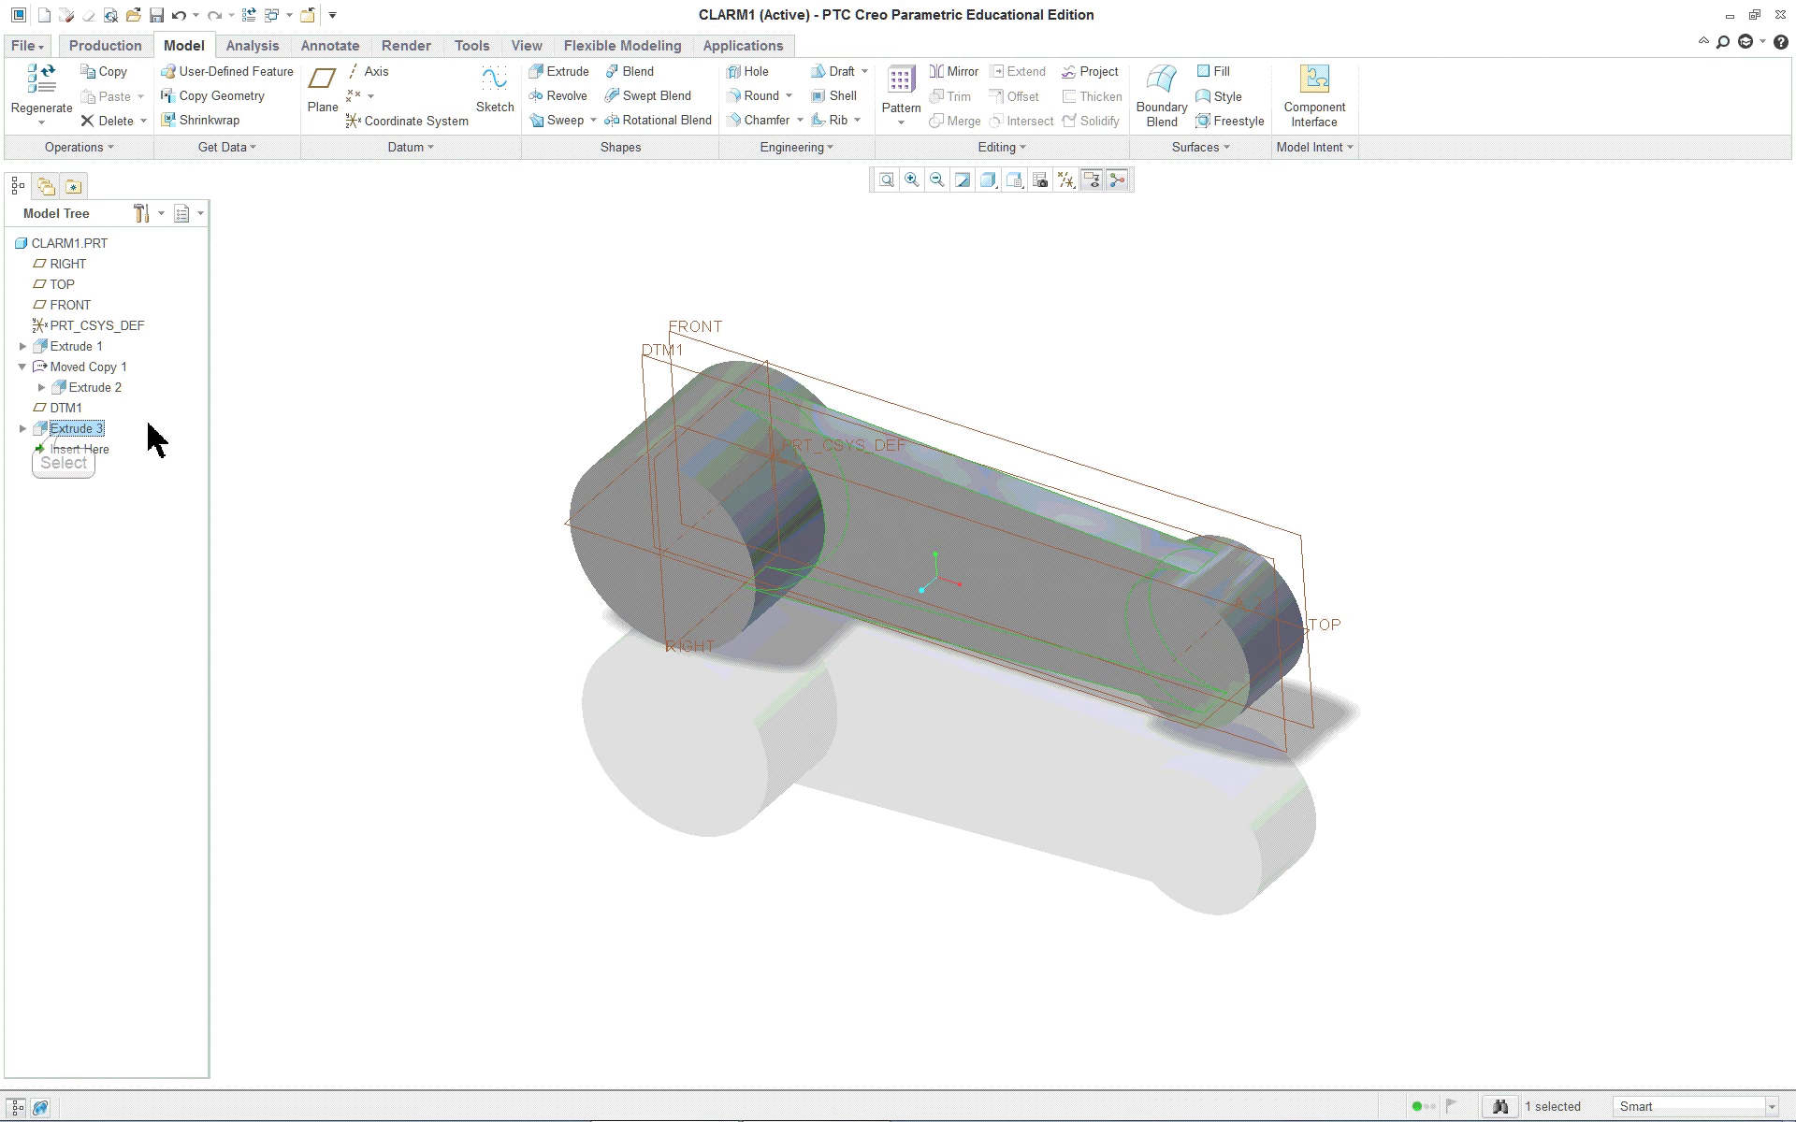
pyautogui.click(75, 432)
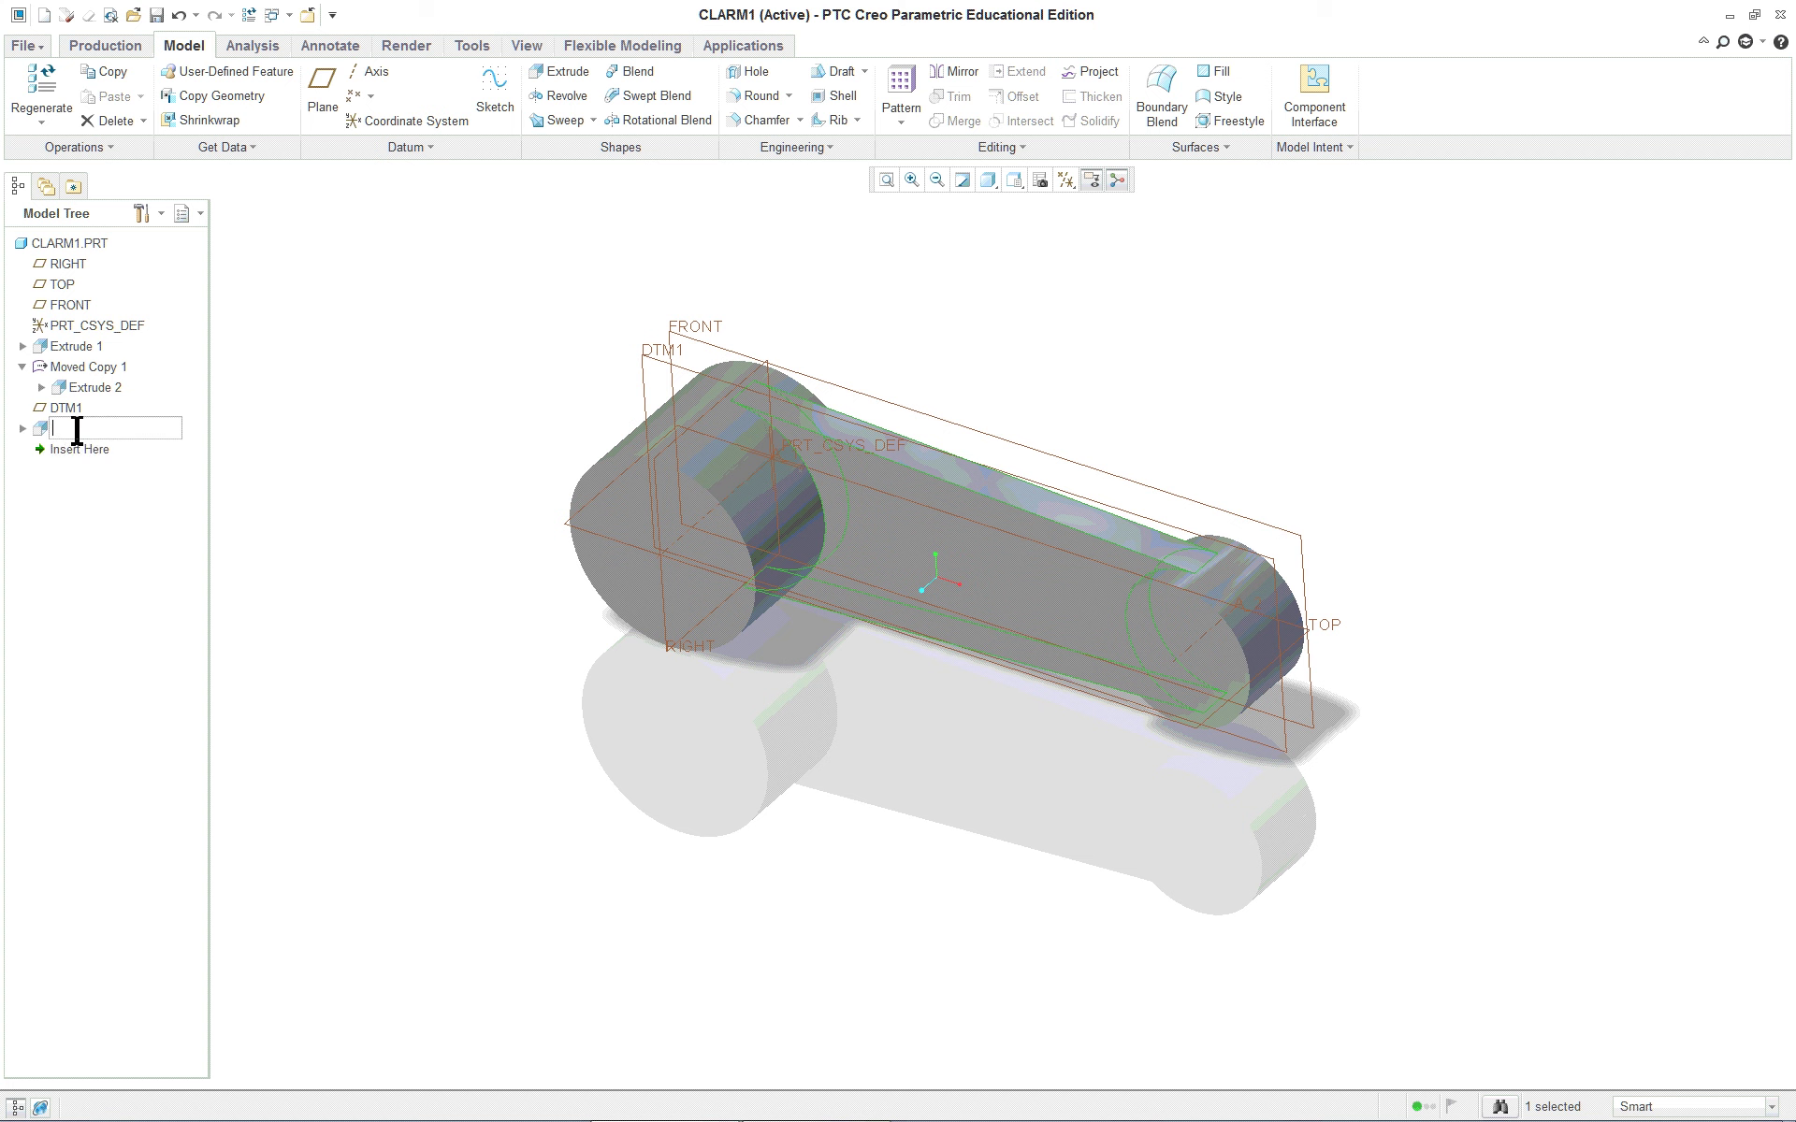
pyautogui.press('Return')
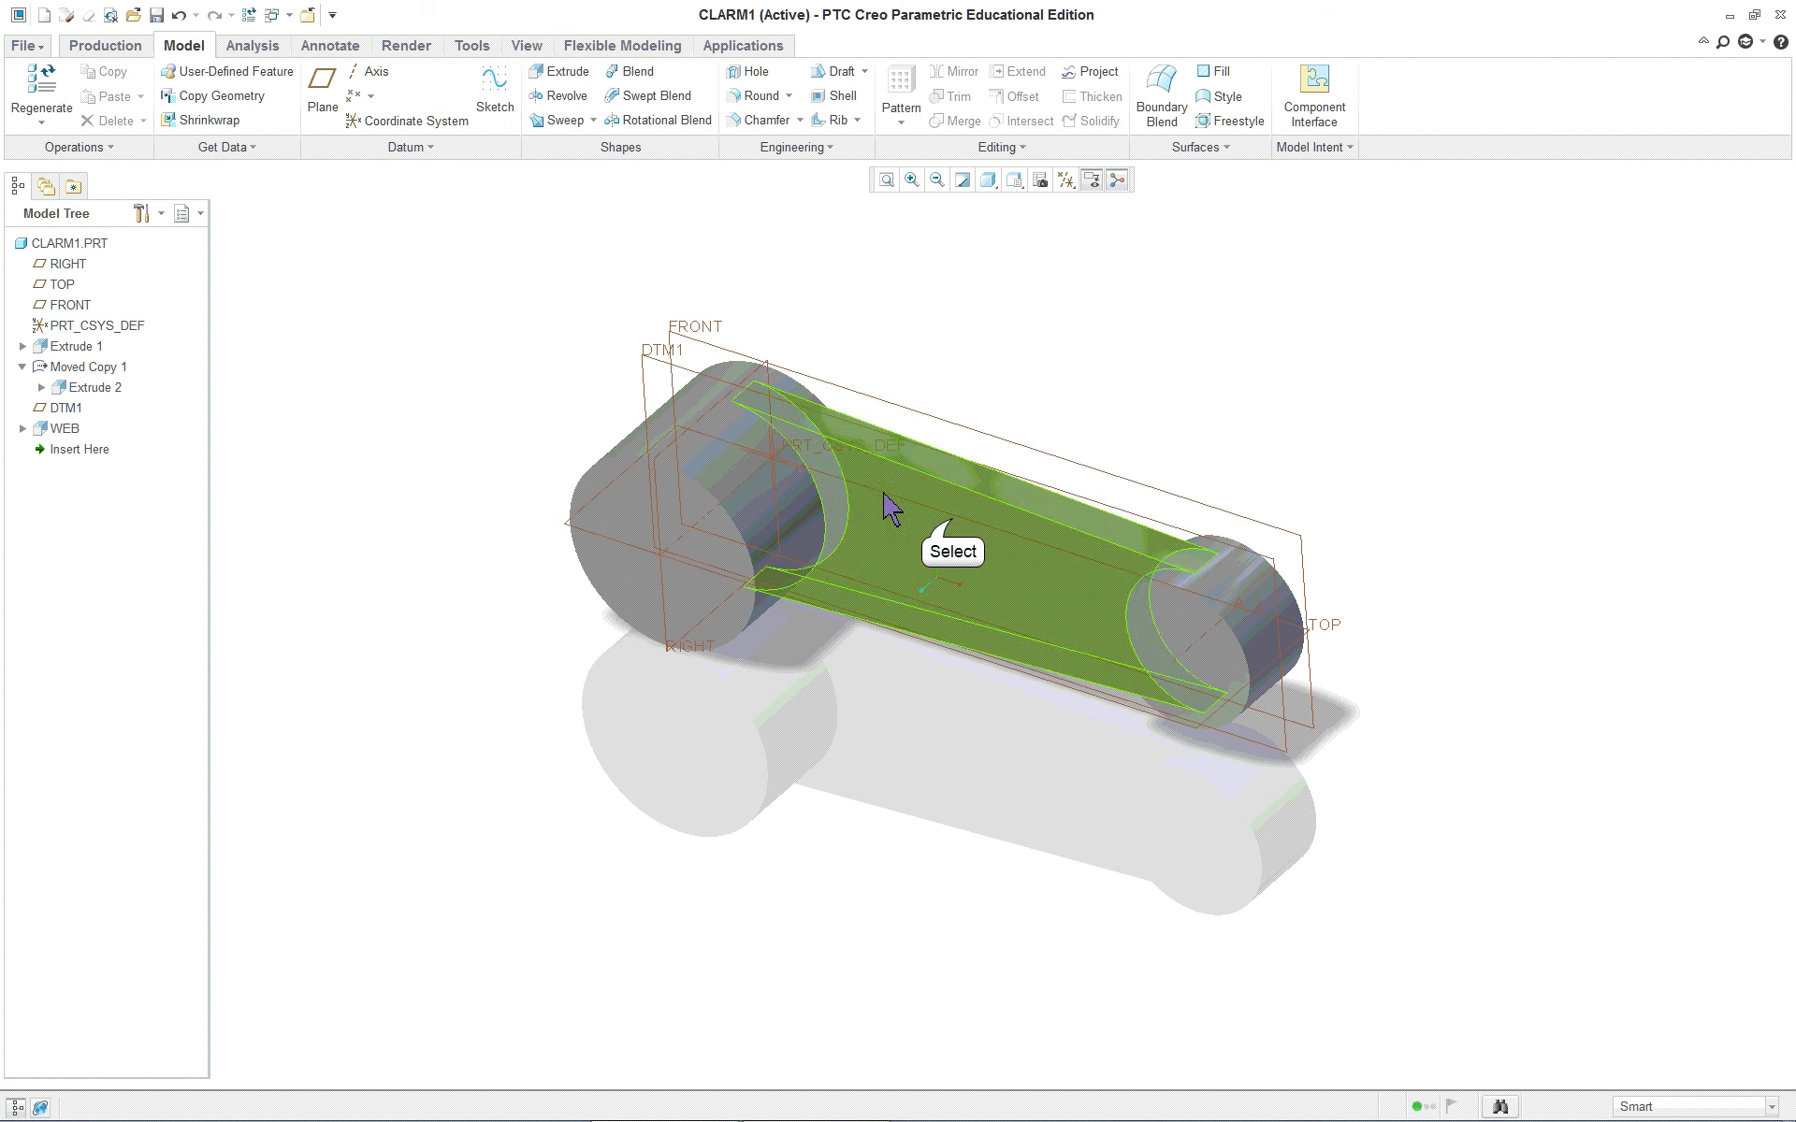
pyautogui.click(486, 282)
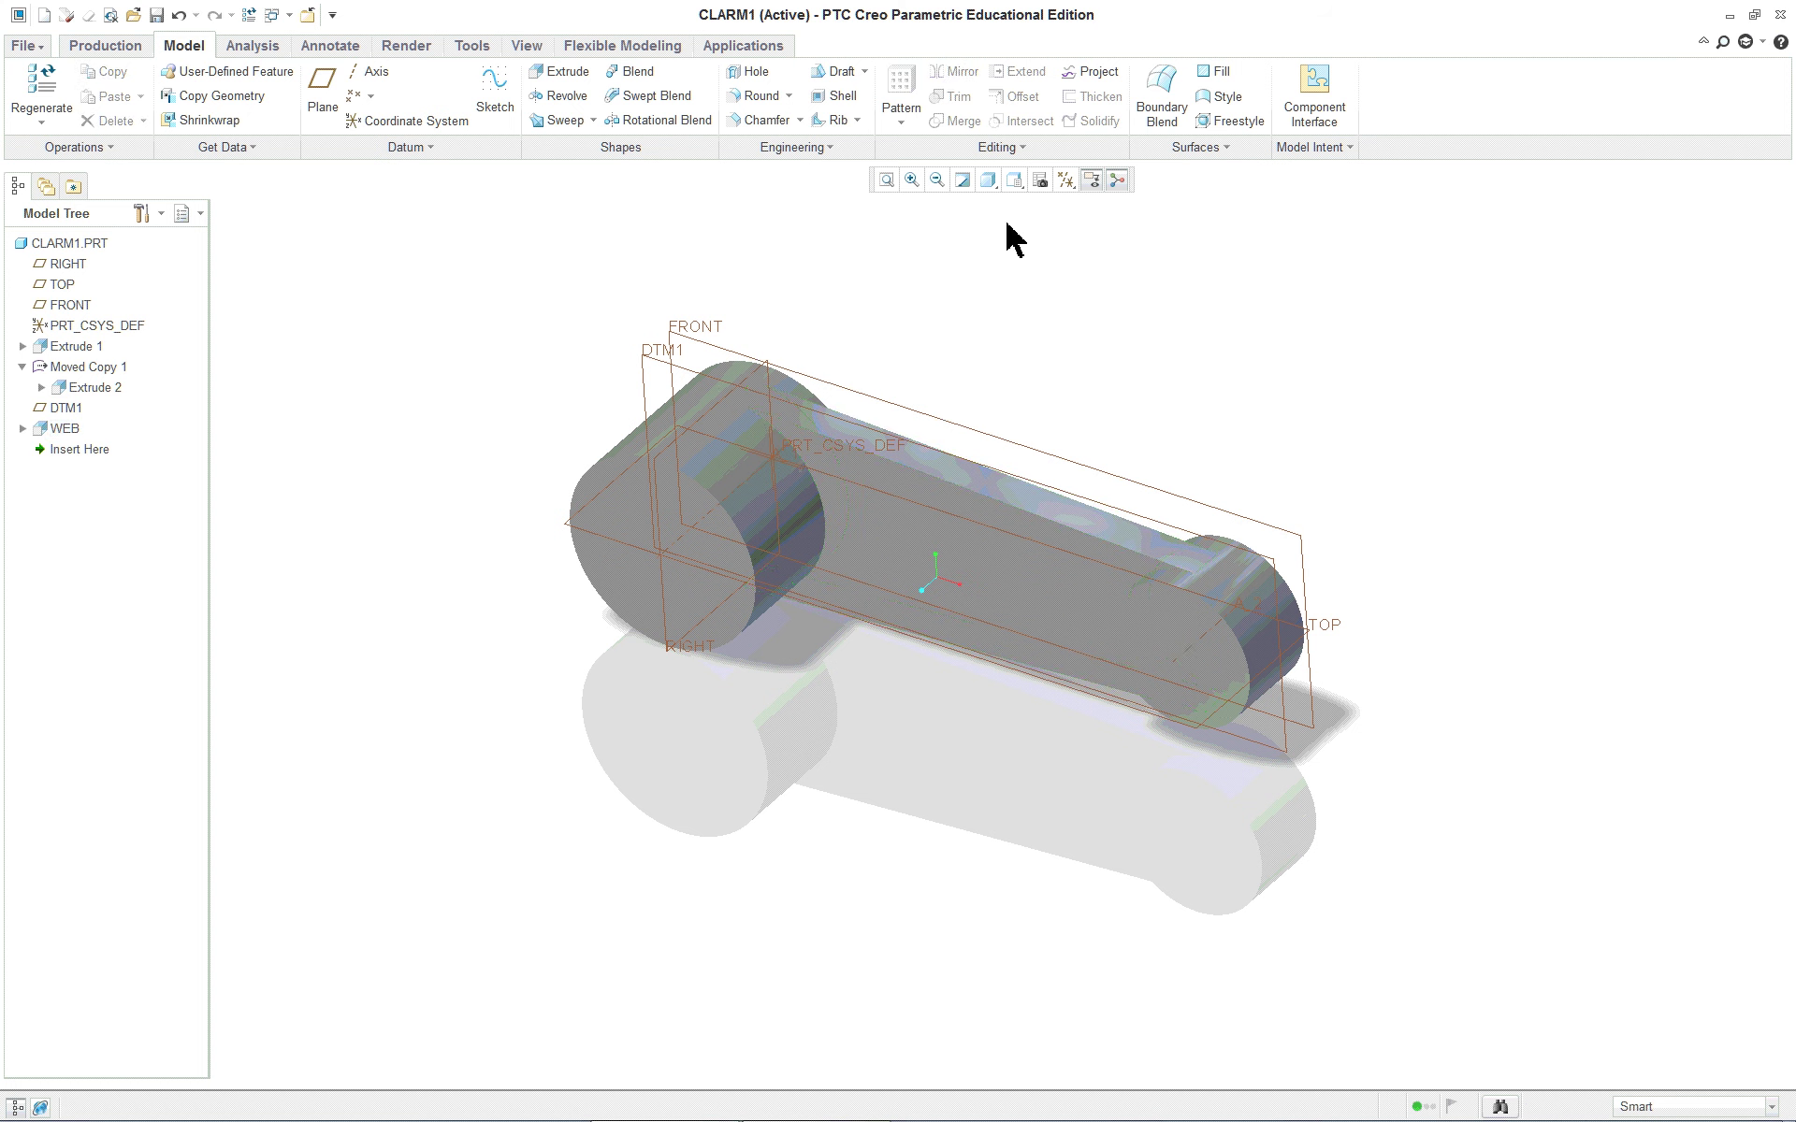
# Step: Set the model's display style to Shading With Edges
pyautogui.click(990, 180)
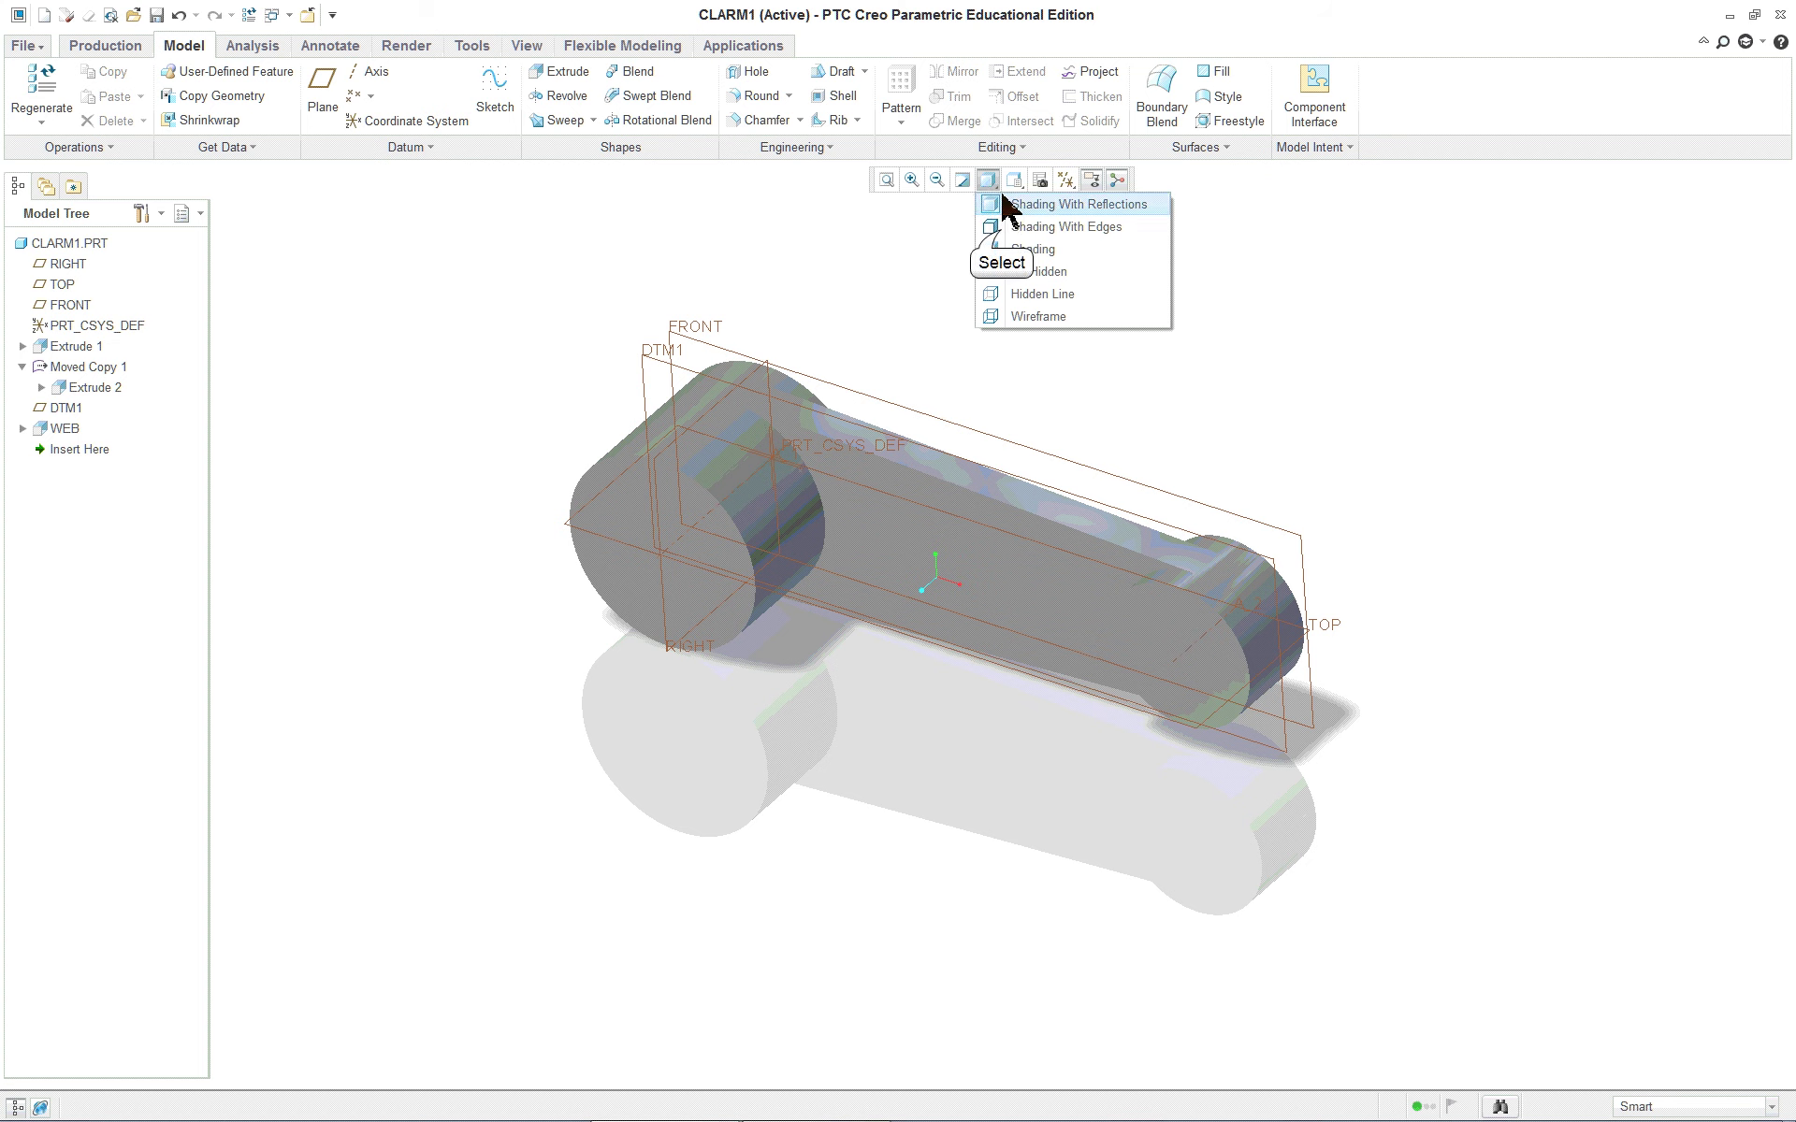
pyautogui.click(1005, 228)
pyautogui.scroll(2, 1067, 400)
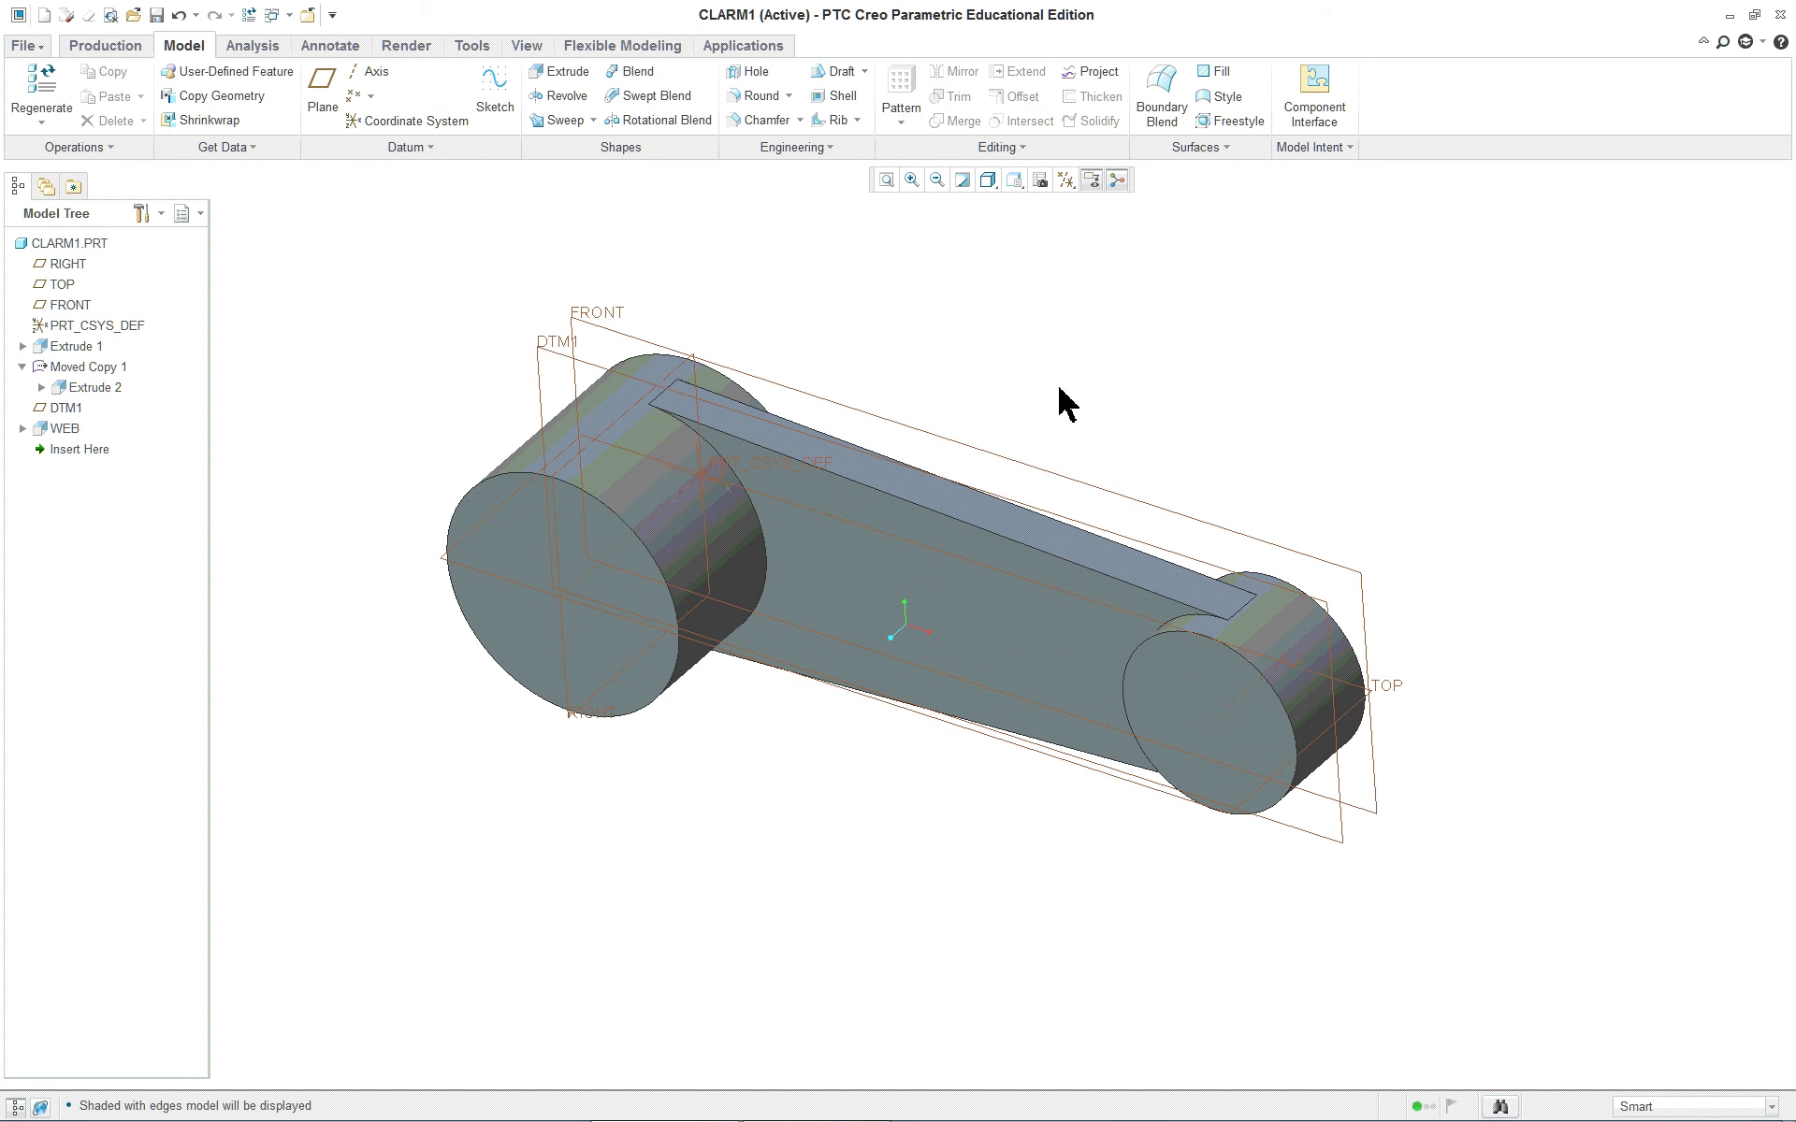
# Step: Apply the ptc-metallic-blue appearance to the whole CLARM1 part
pyautogui.click(526, 44)
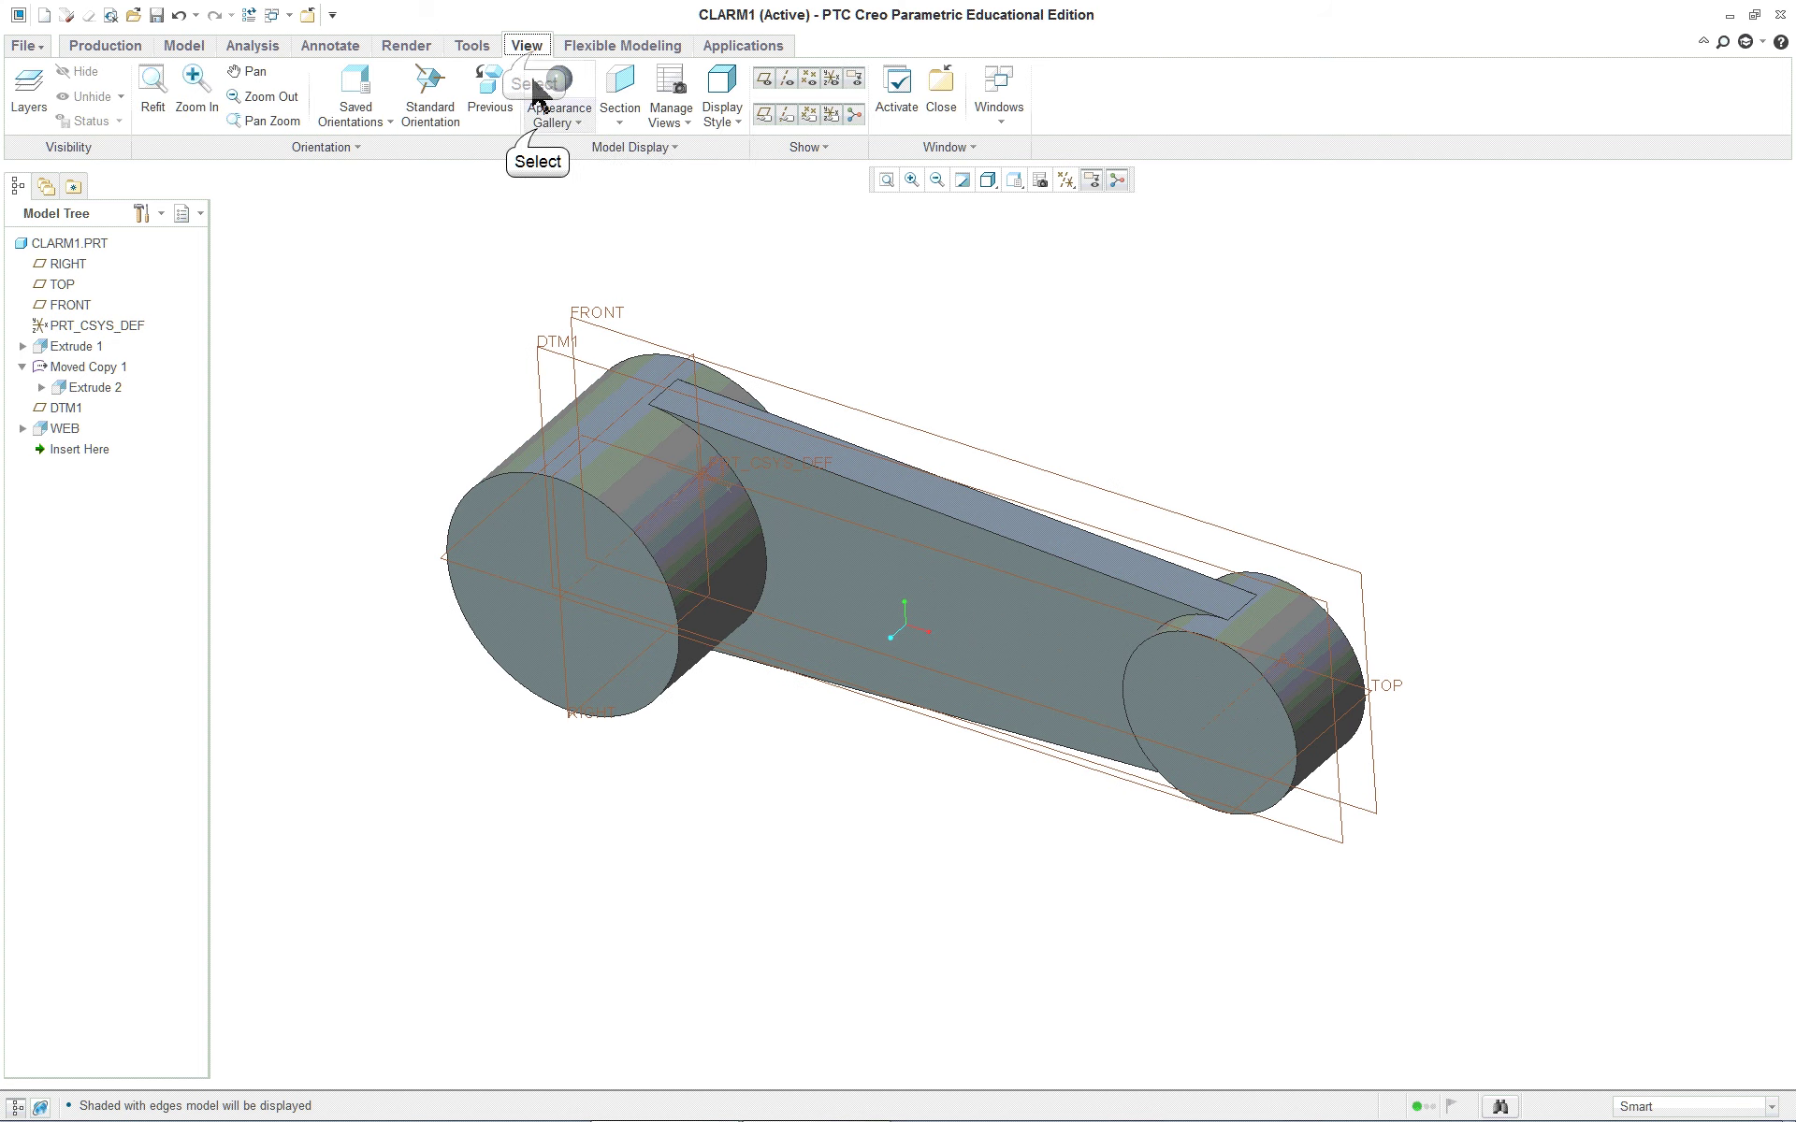
pyautogui.click(554, 120)
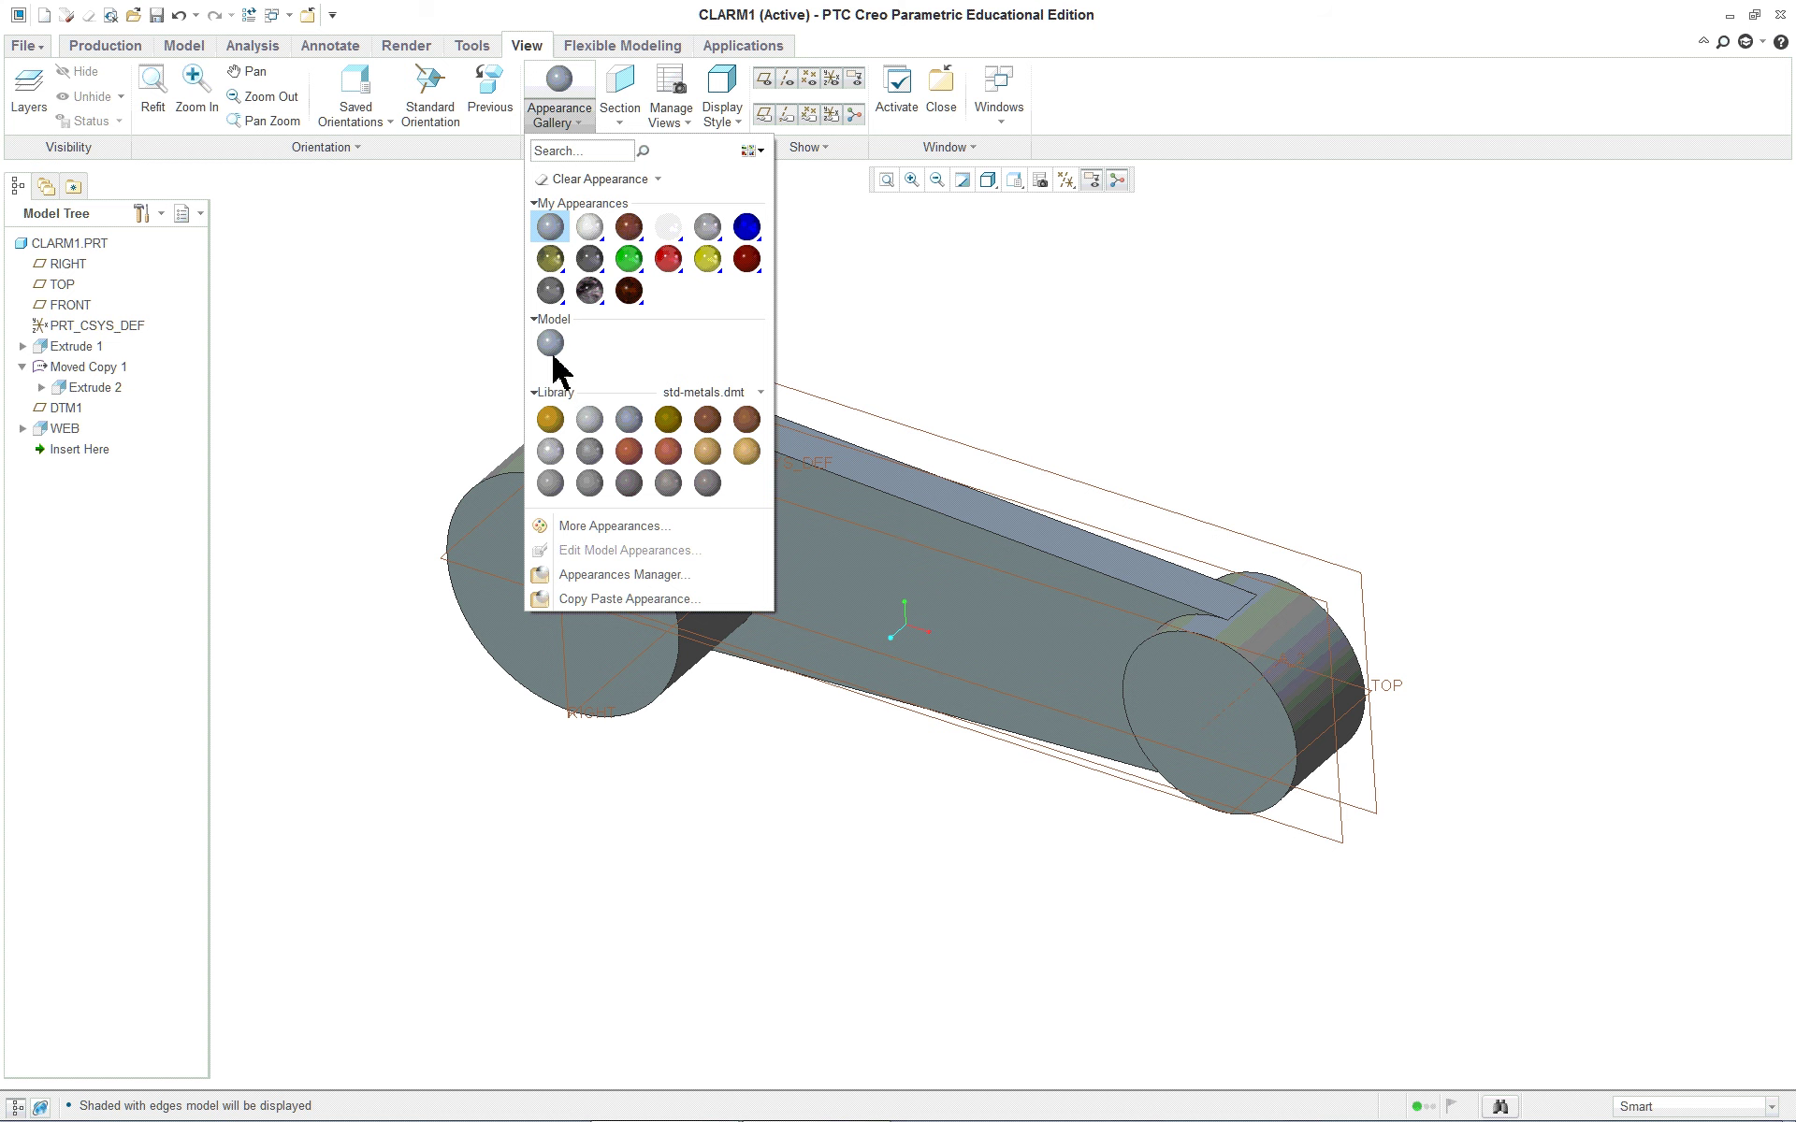
pyautogui.click(746, 227)
pyautogui.click(70, 243)
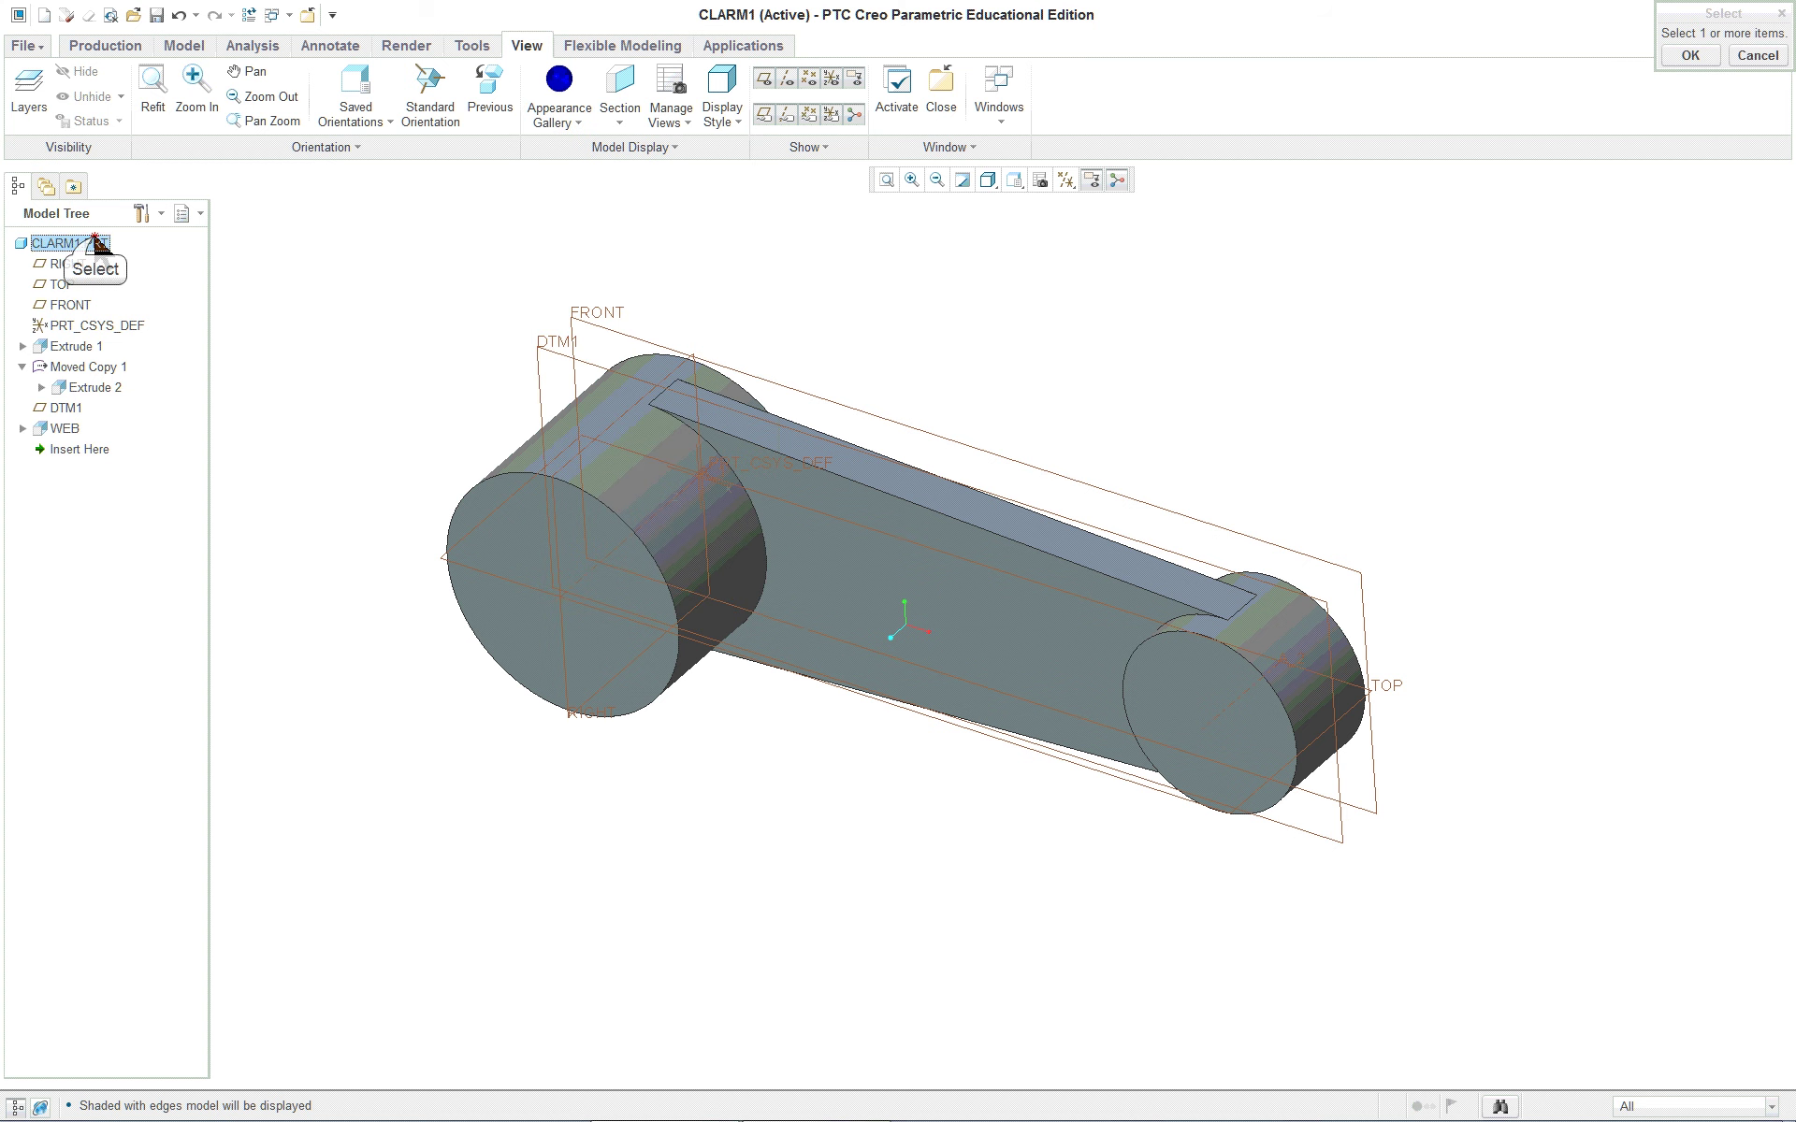
pyautogui.middleClick(368, 274)
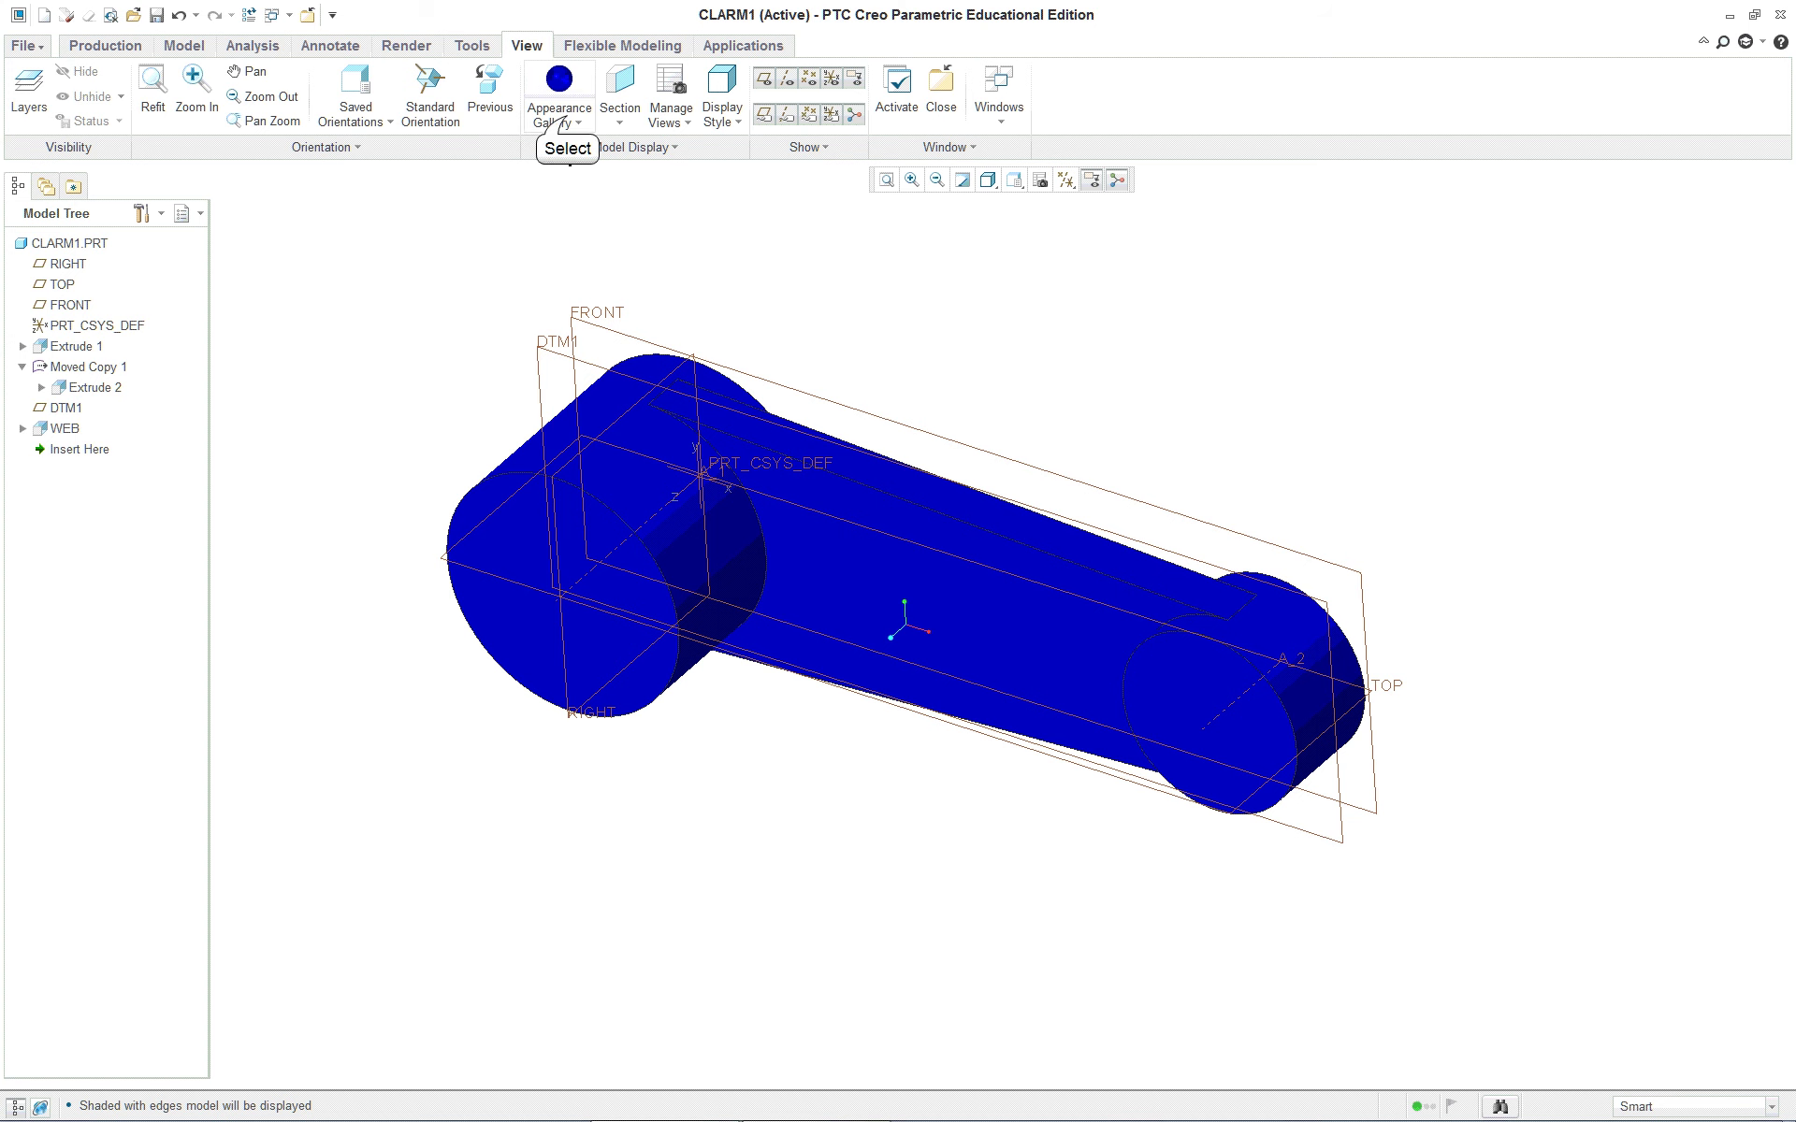
# Step: Edit the part's ptc-metallic-blue appearance to a lighter blue with red 178.5 and green 206.5
pyautogui.click(567, 117)
pyautogui.rightClick(550, 343)
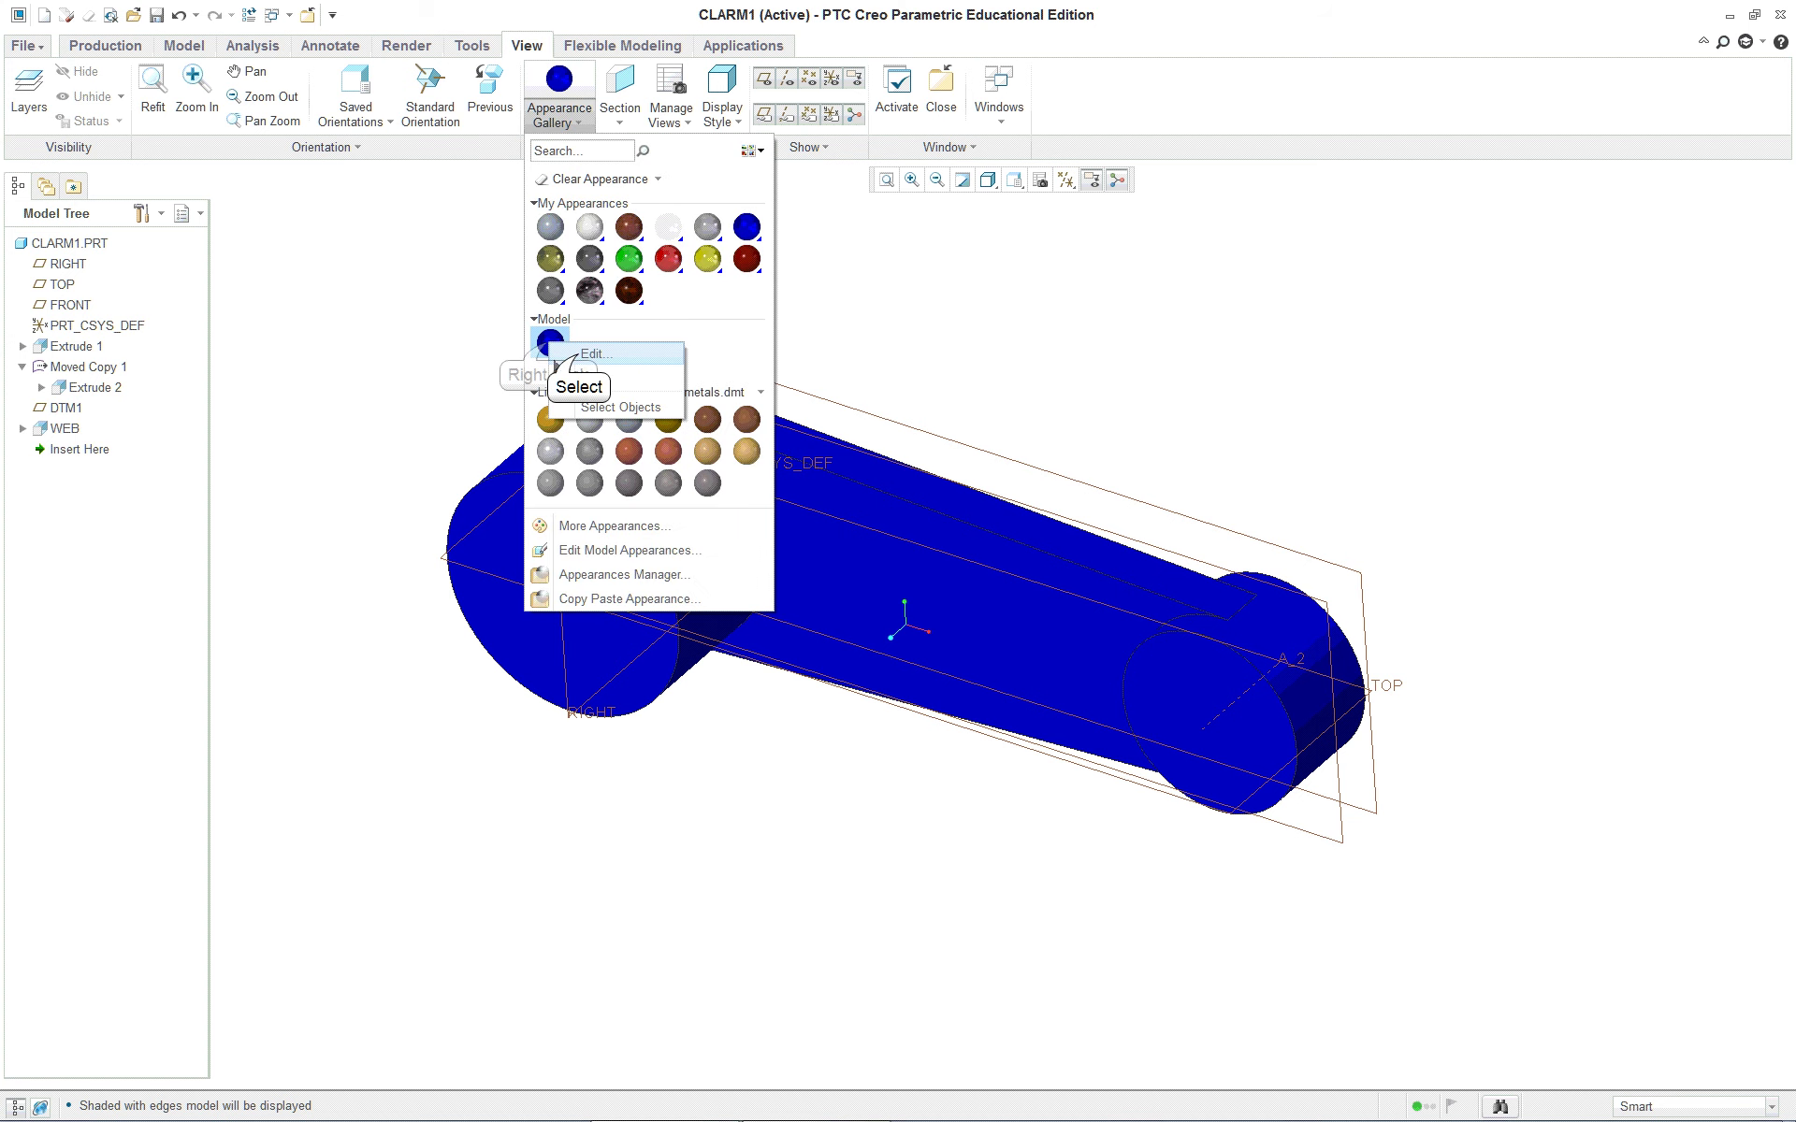
pyautogui.click(591, 354)
pyautogui.click(274, 600)
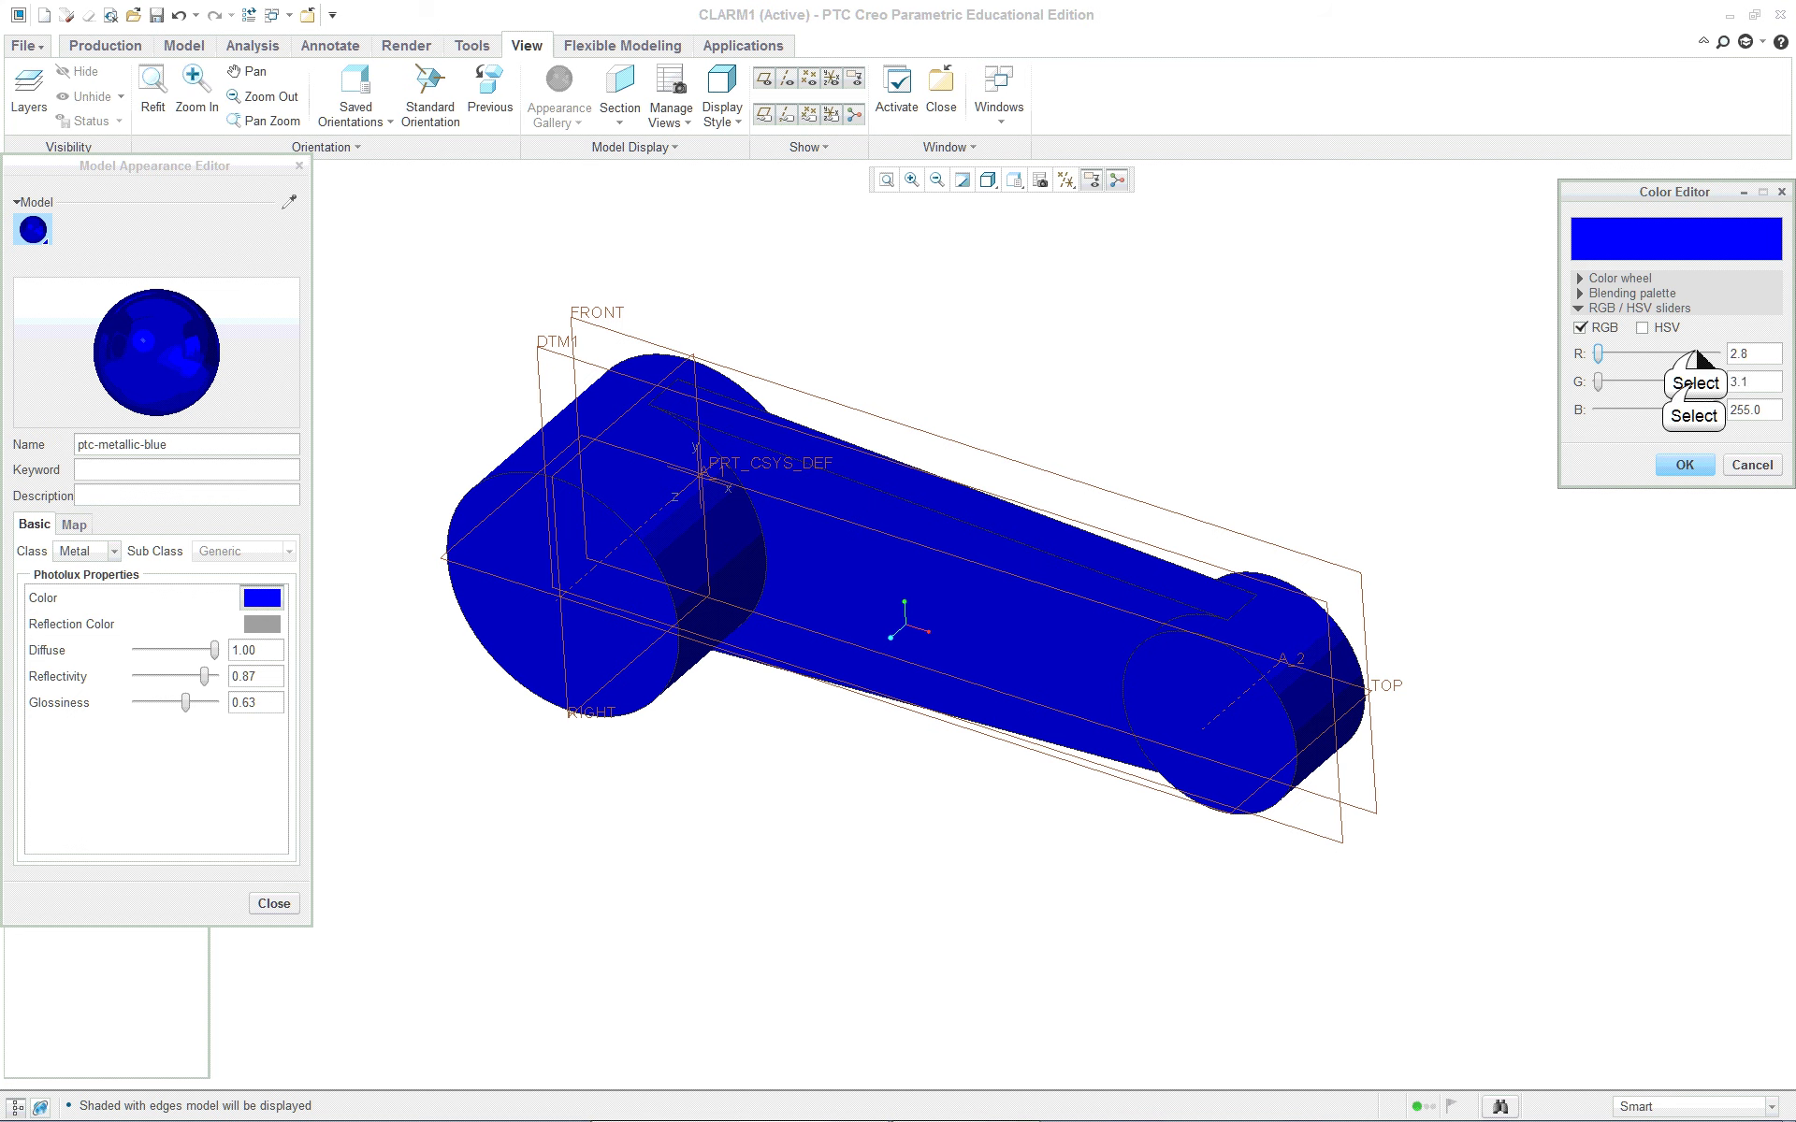
pyautogui.click(1694, 353)
pyautogui.click(1693, 381)
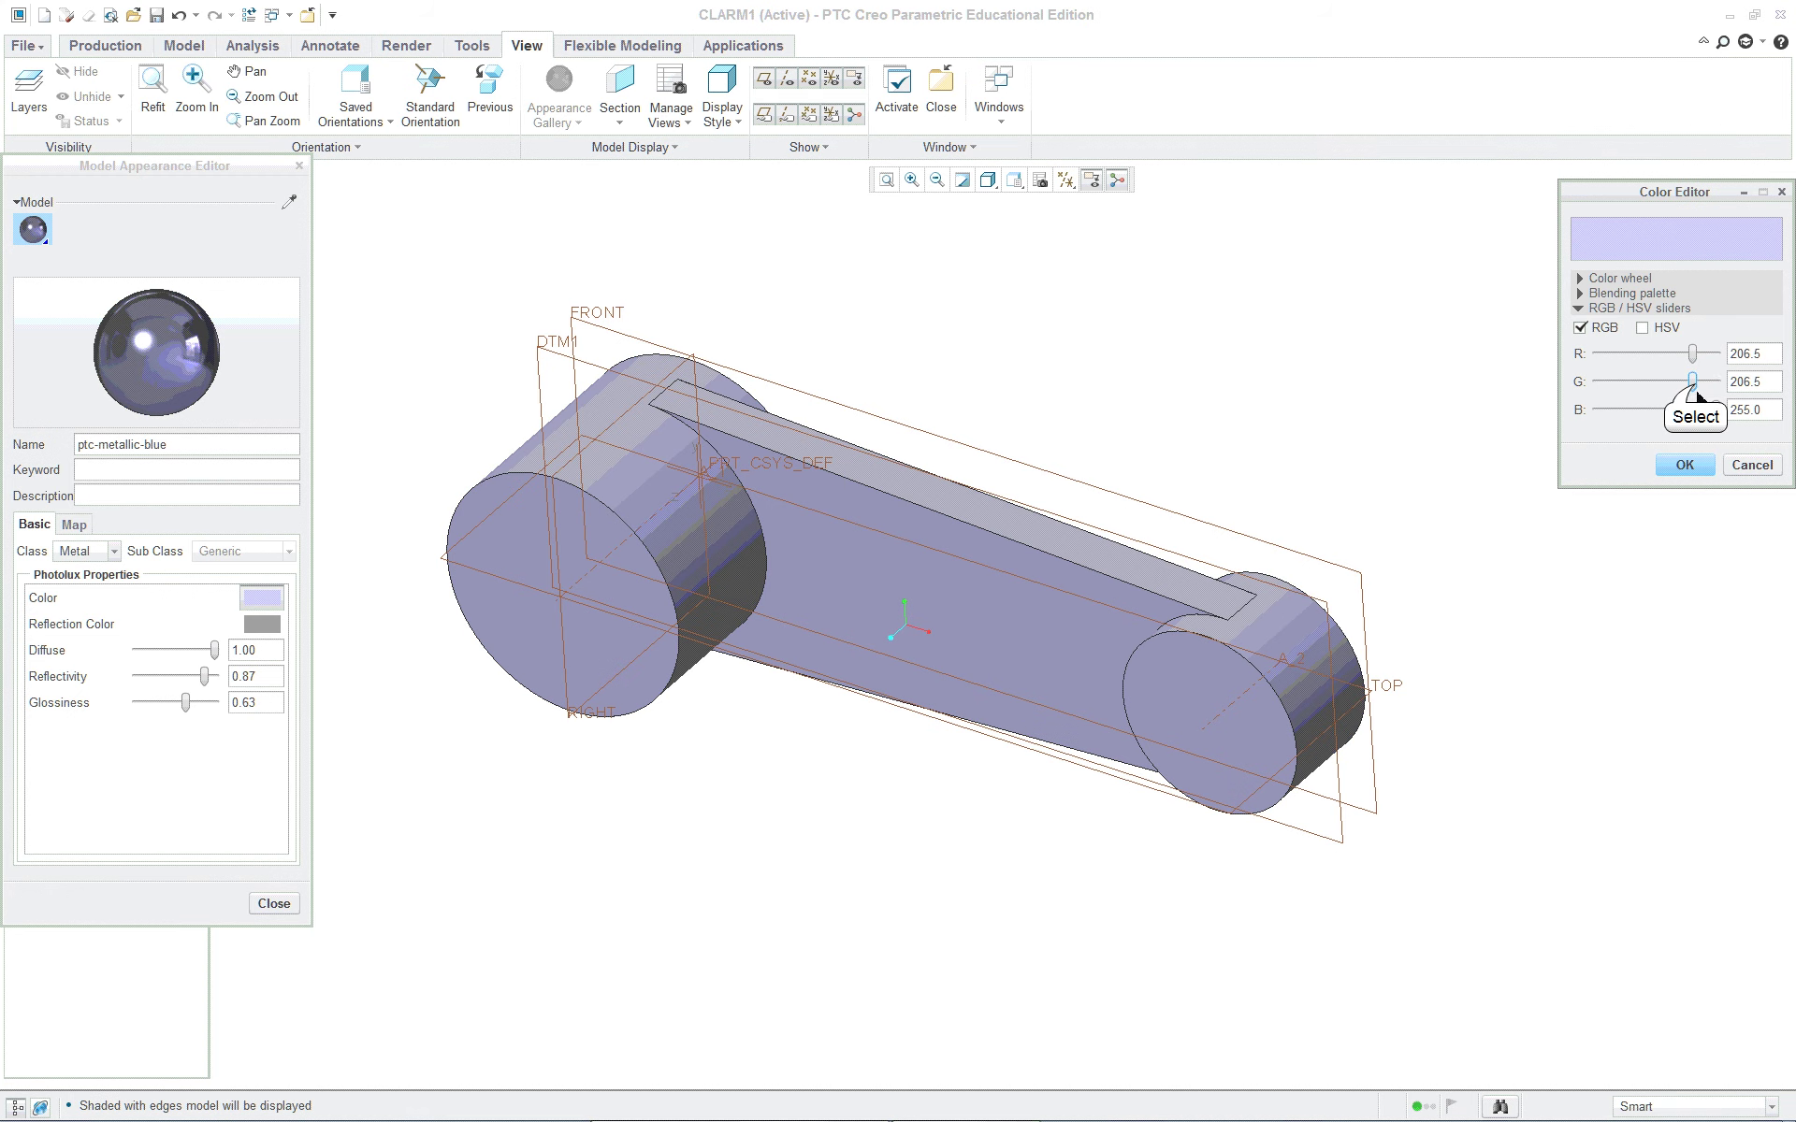
pyautogui.moveTo(1693, 382); pyautogui.dragTo(1690, 385)
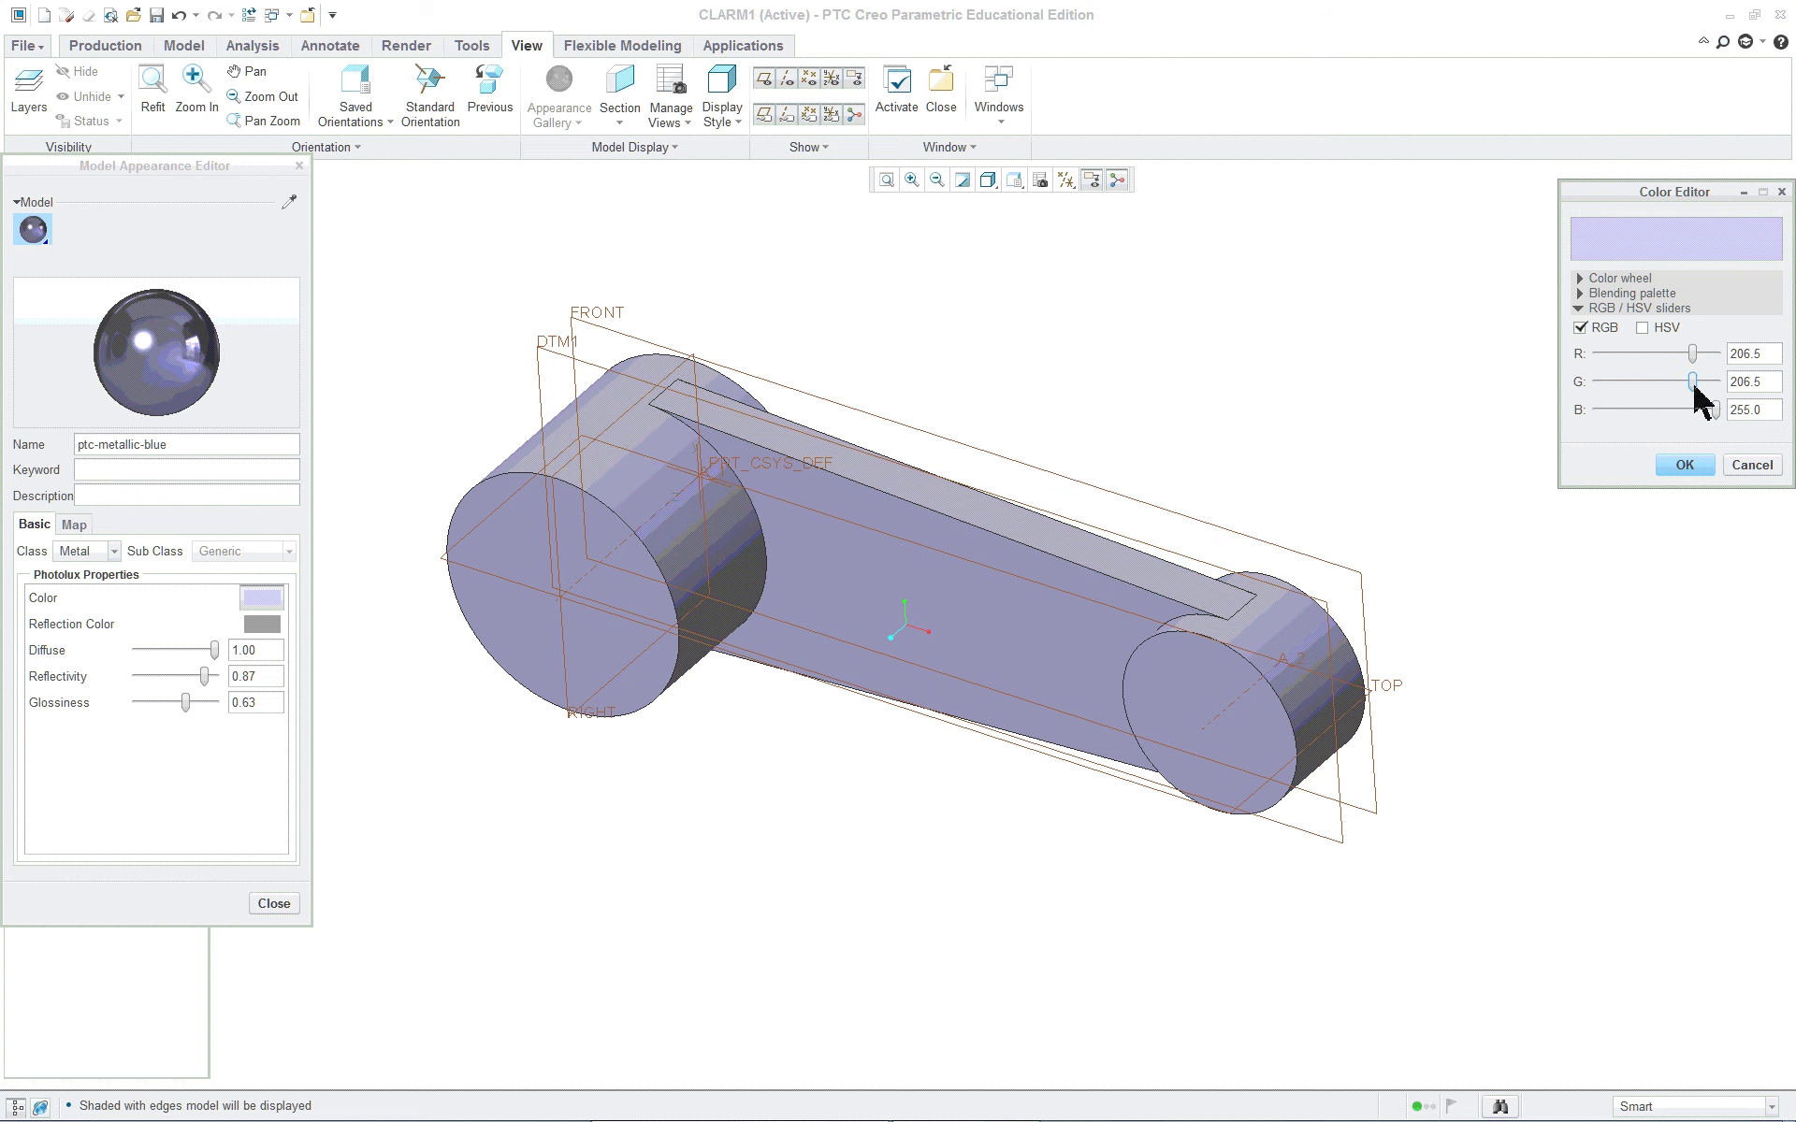
pyautogui.doubleClick(1681, 354)
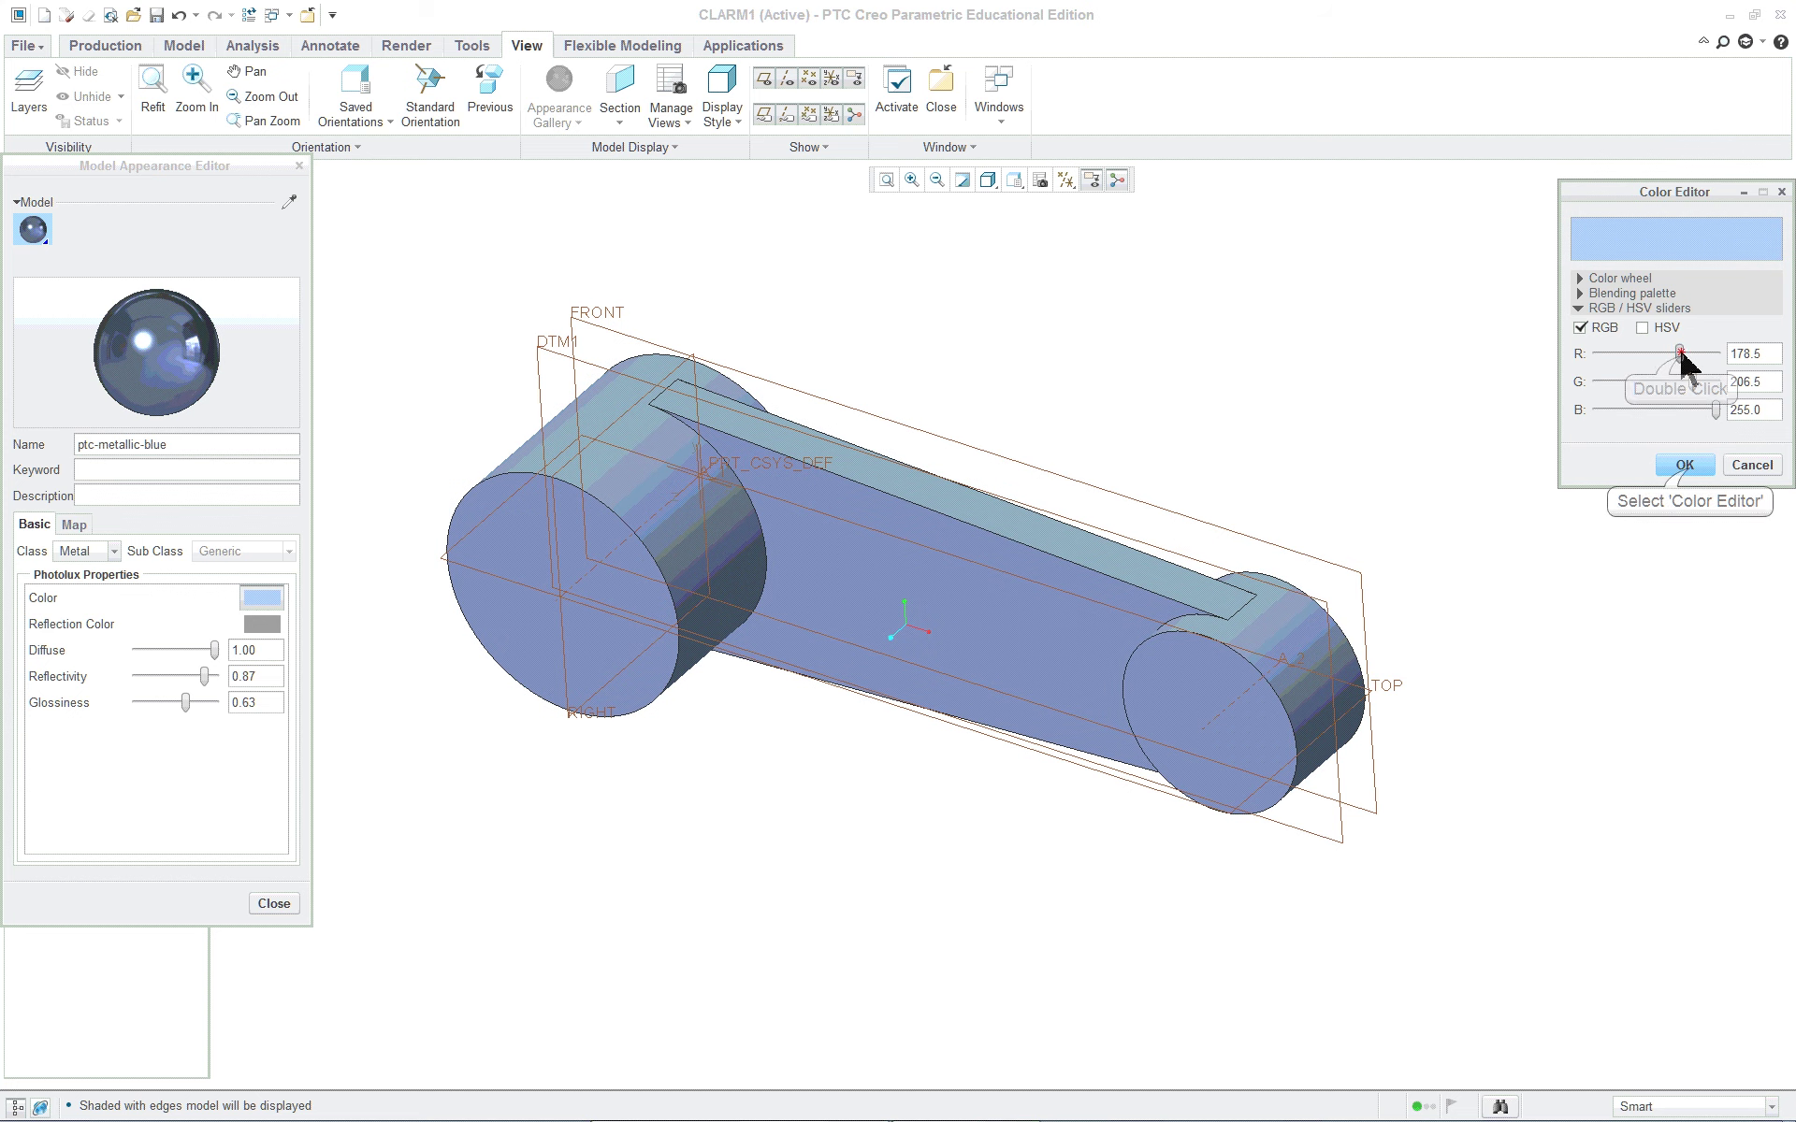
pyautogui.click(1684, 465)
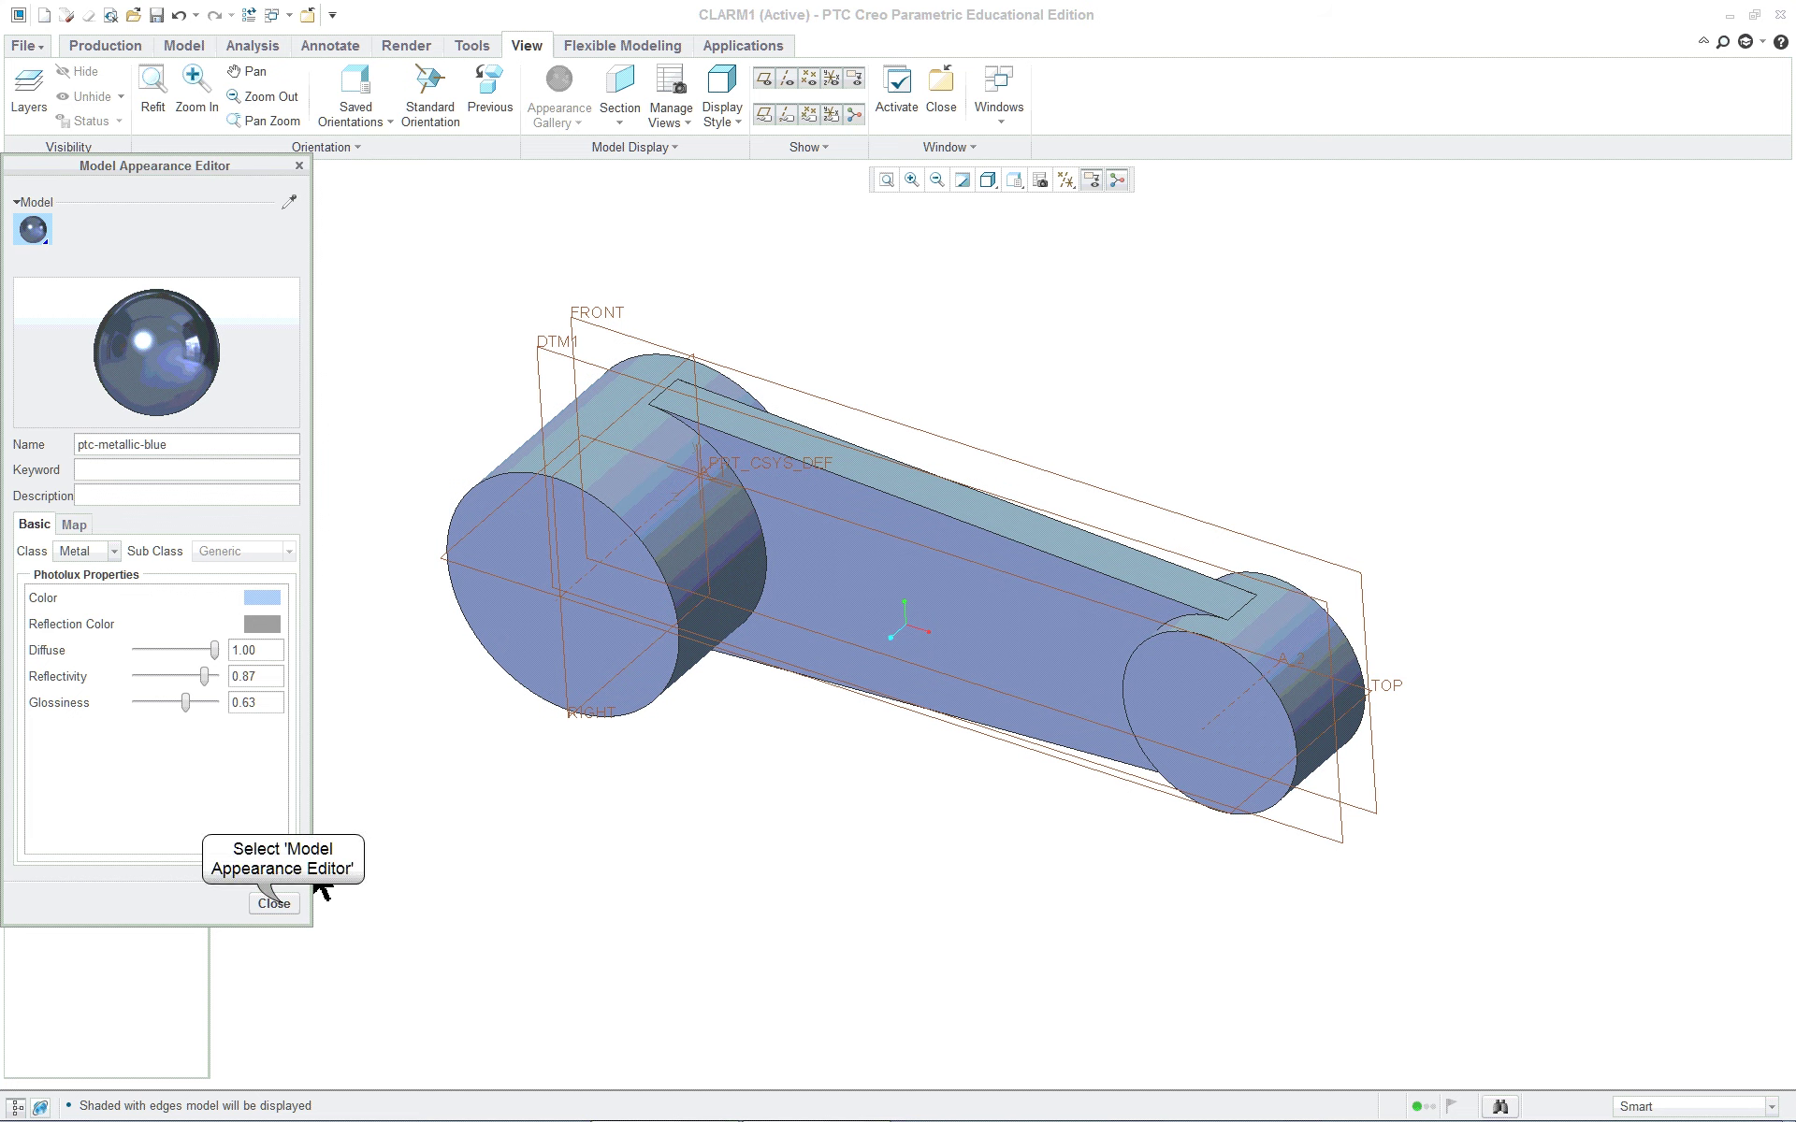
pyautogui.click(281, 903)
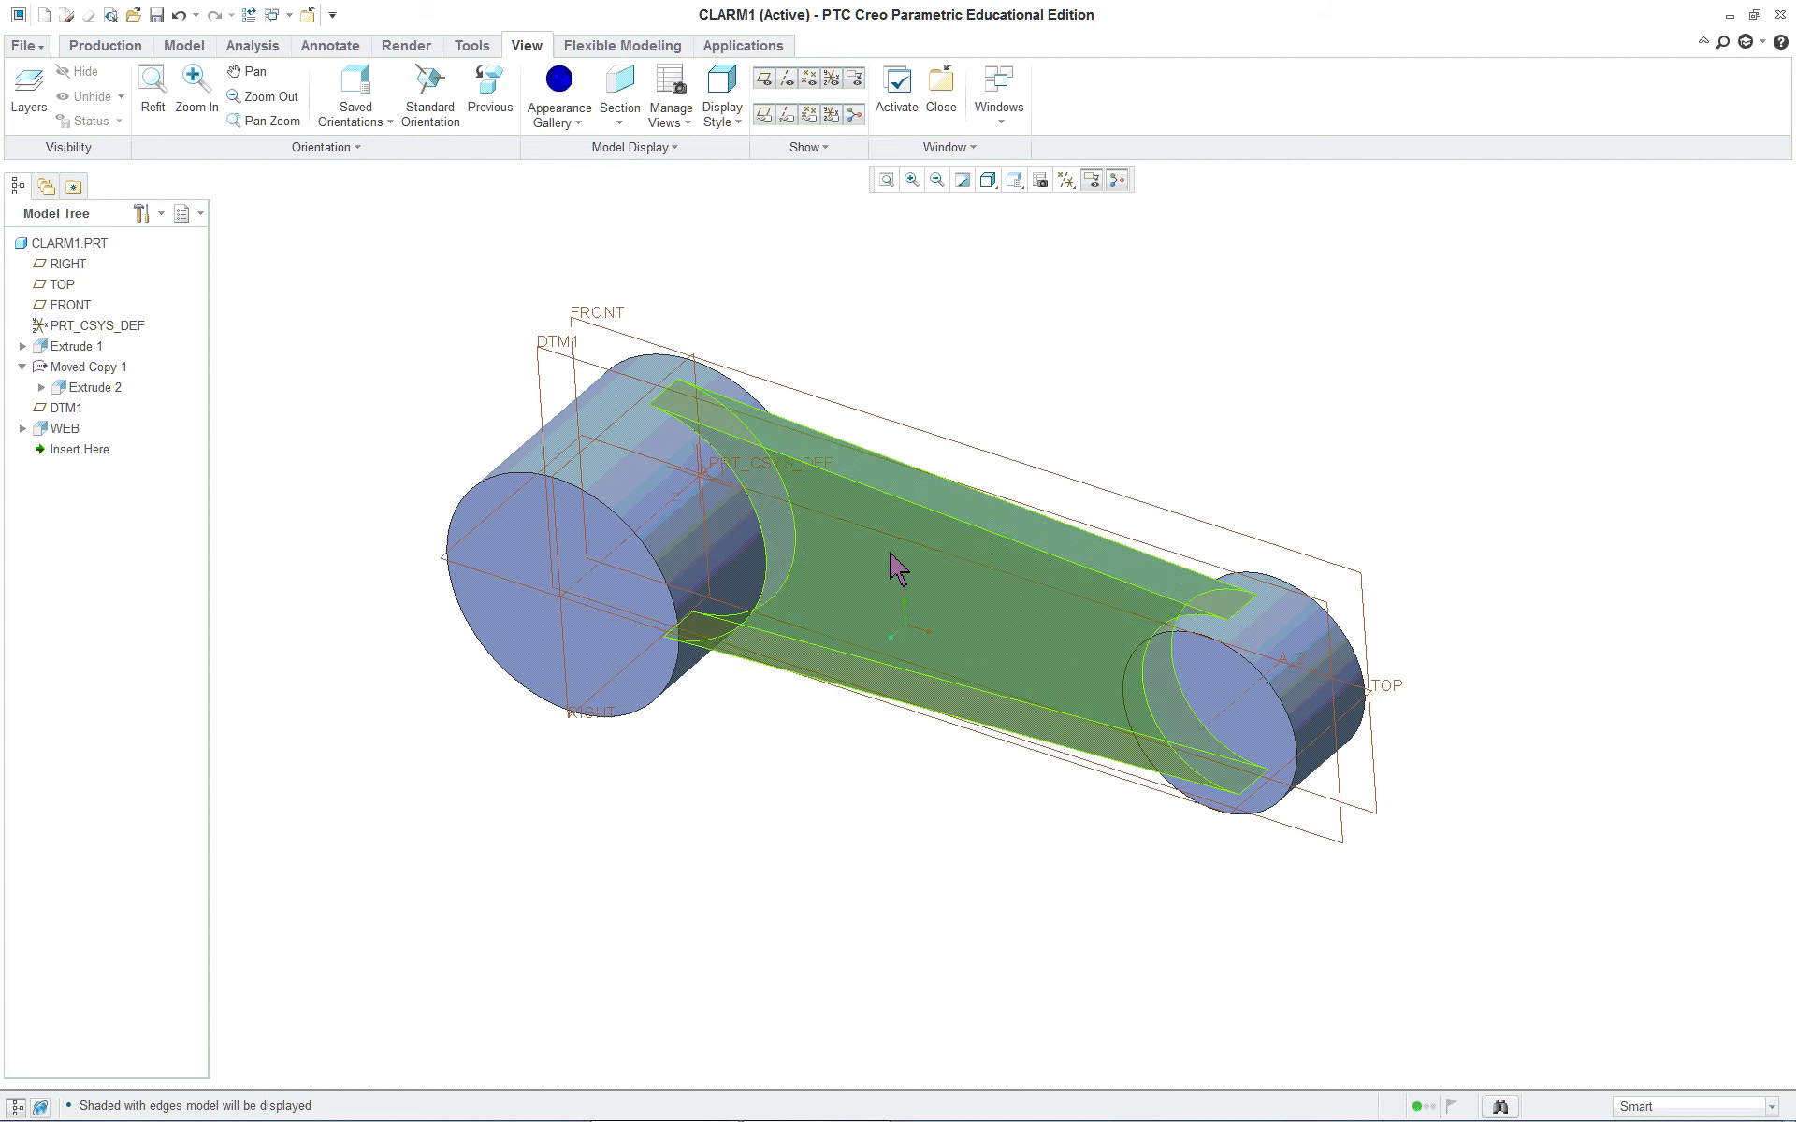
# Step: Start a Profile Rib feature sketched on the TOP datum plane
pyautogui.moveTo(734, 722)
pyautogui.mouseDown(button='middle')
pyautogui.moveTo(789, 614)
pyautogui.moveTo(794, 461)
pyautogui.moveTo(718, 516)
pyautogui.mouseUp(button='middle')
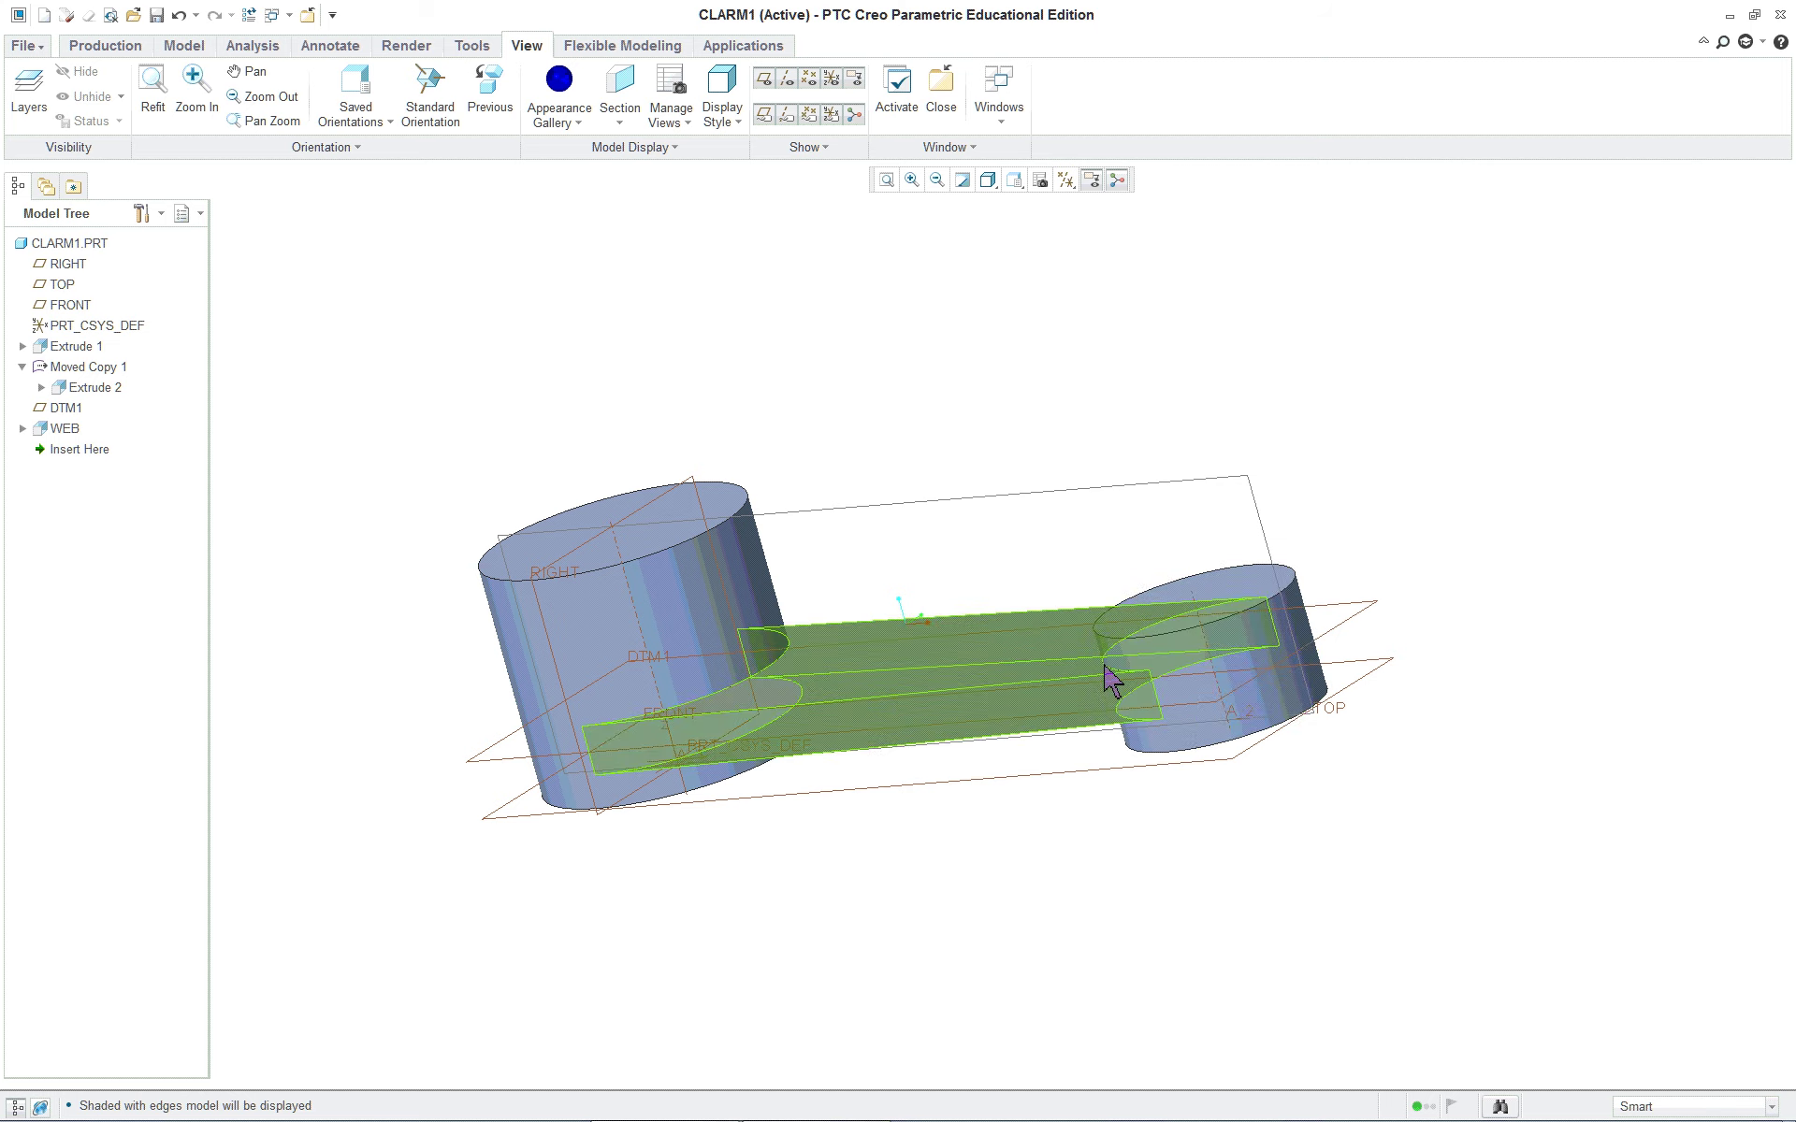
pyautogui.moveTo(1111, 678)
pyautogui.mouseDown(button='middle')
pyautogui.moveTo(986, 558)
pyautogui.moveTo(952, 622)
pyautogui.mouseUp(button='middle')
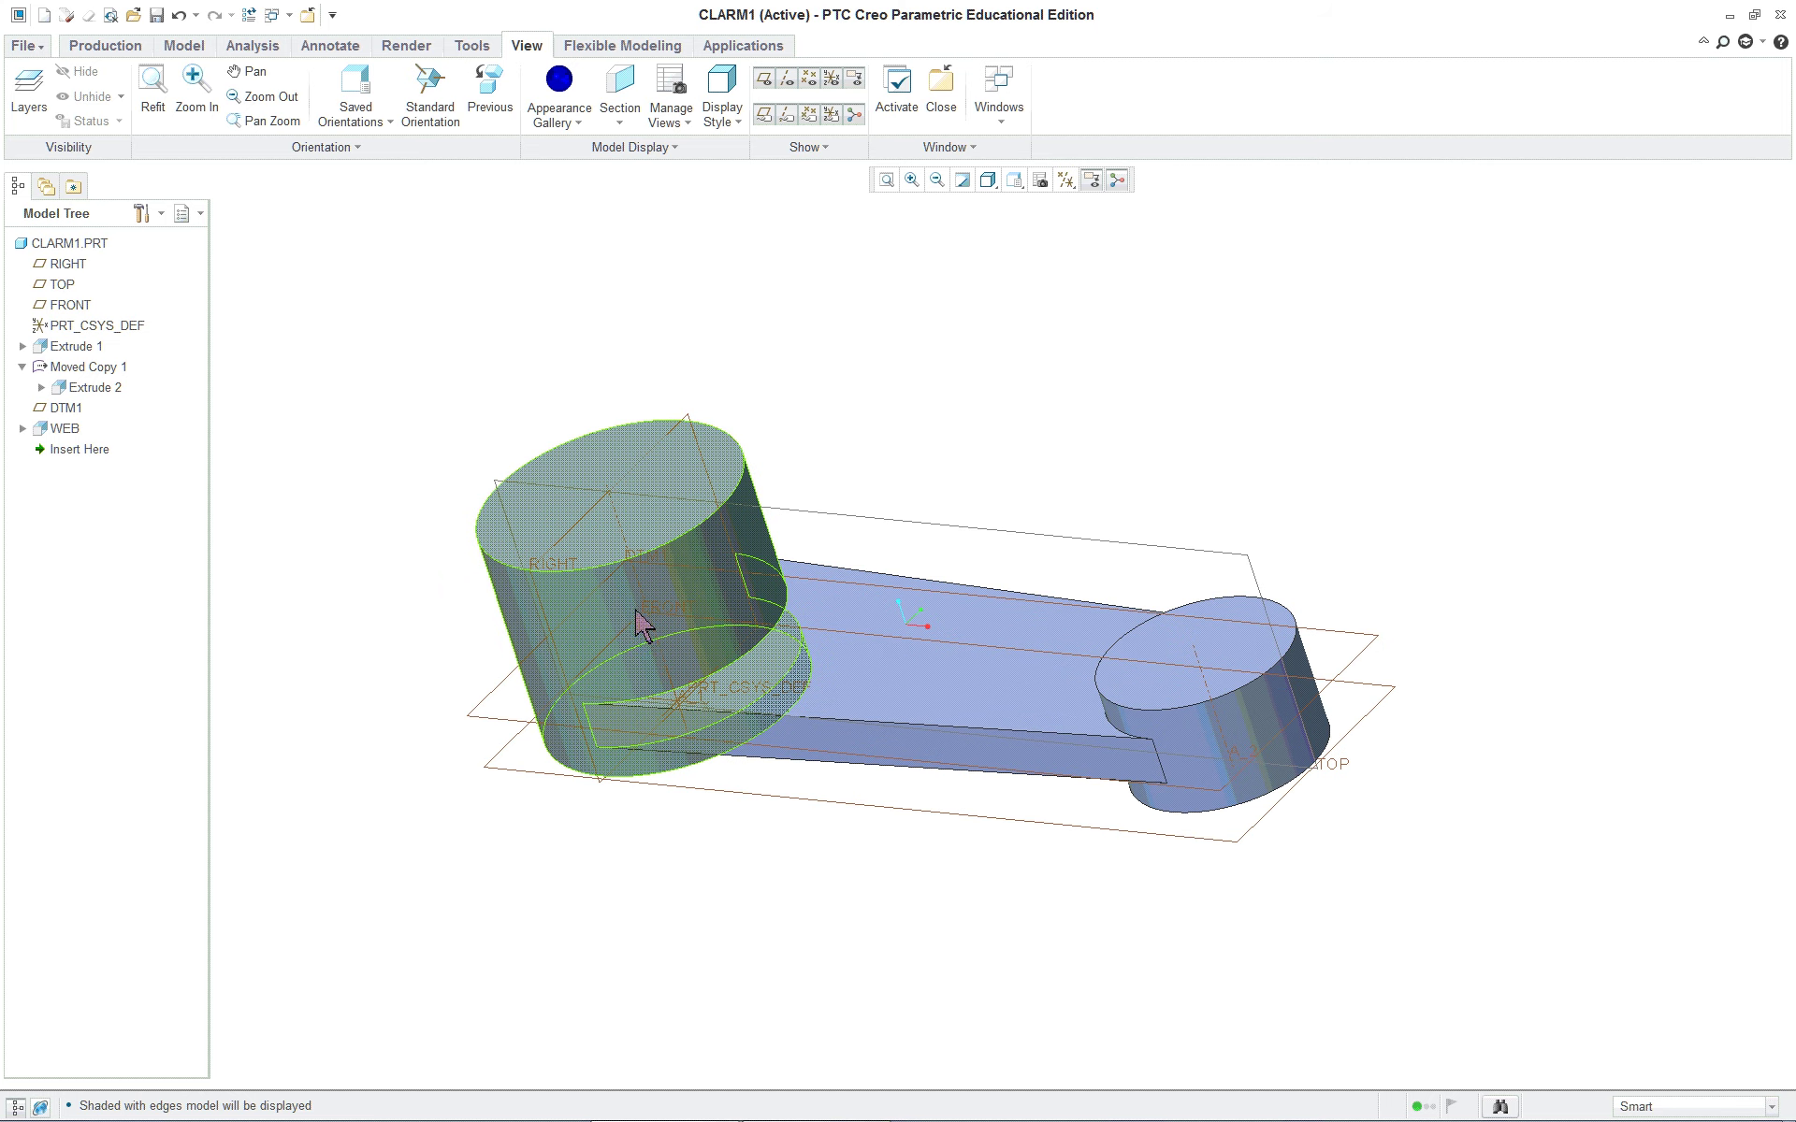
pyautogui.moveTo(964, 451)
pyautogui.mouseDown(button='middle')
pyautogui.moveTo(717, 430)
pyautogui.moveTo(960, 401)
pyautogui.moveTo(1170, 705)
pyautogui.moveTo(1135, 570)
pyautogui.moveTo(882, 621)
pyautogui.mouseUp(button='middle')
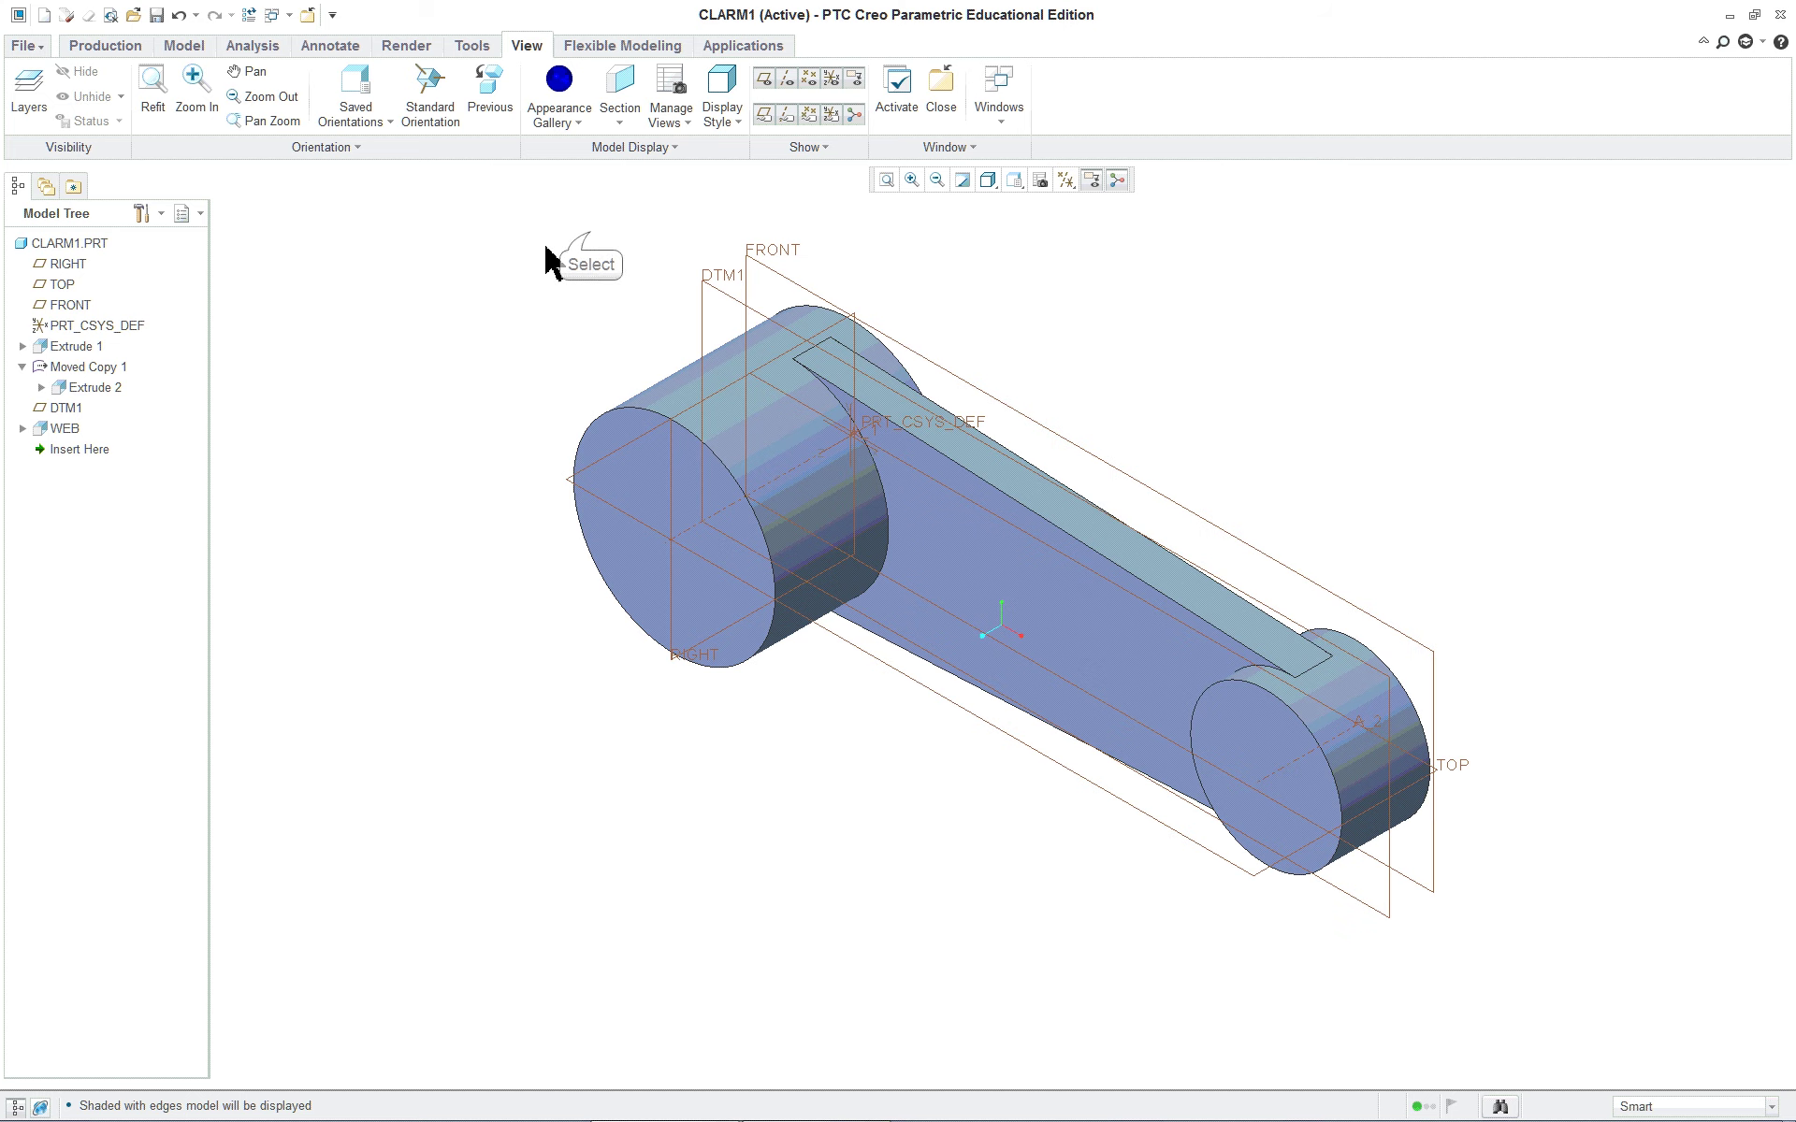
pyautogui.click(876, 667)
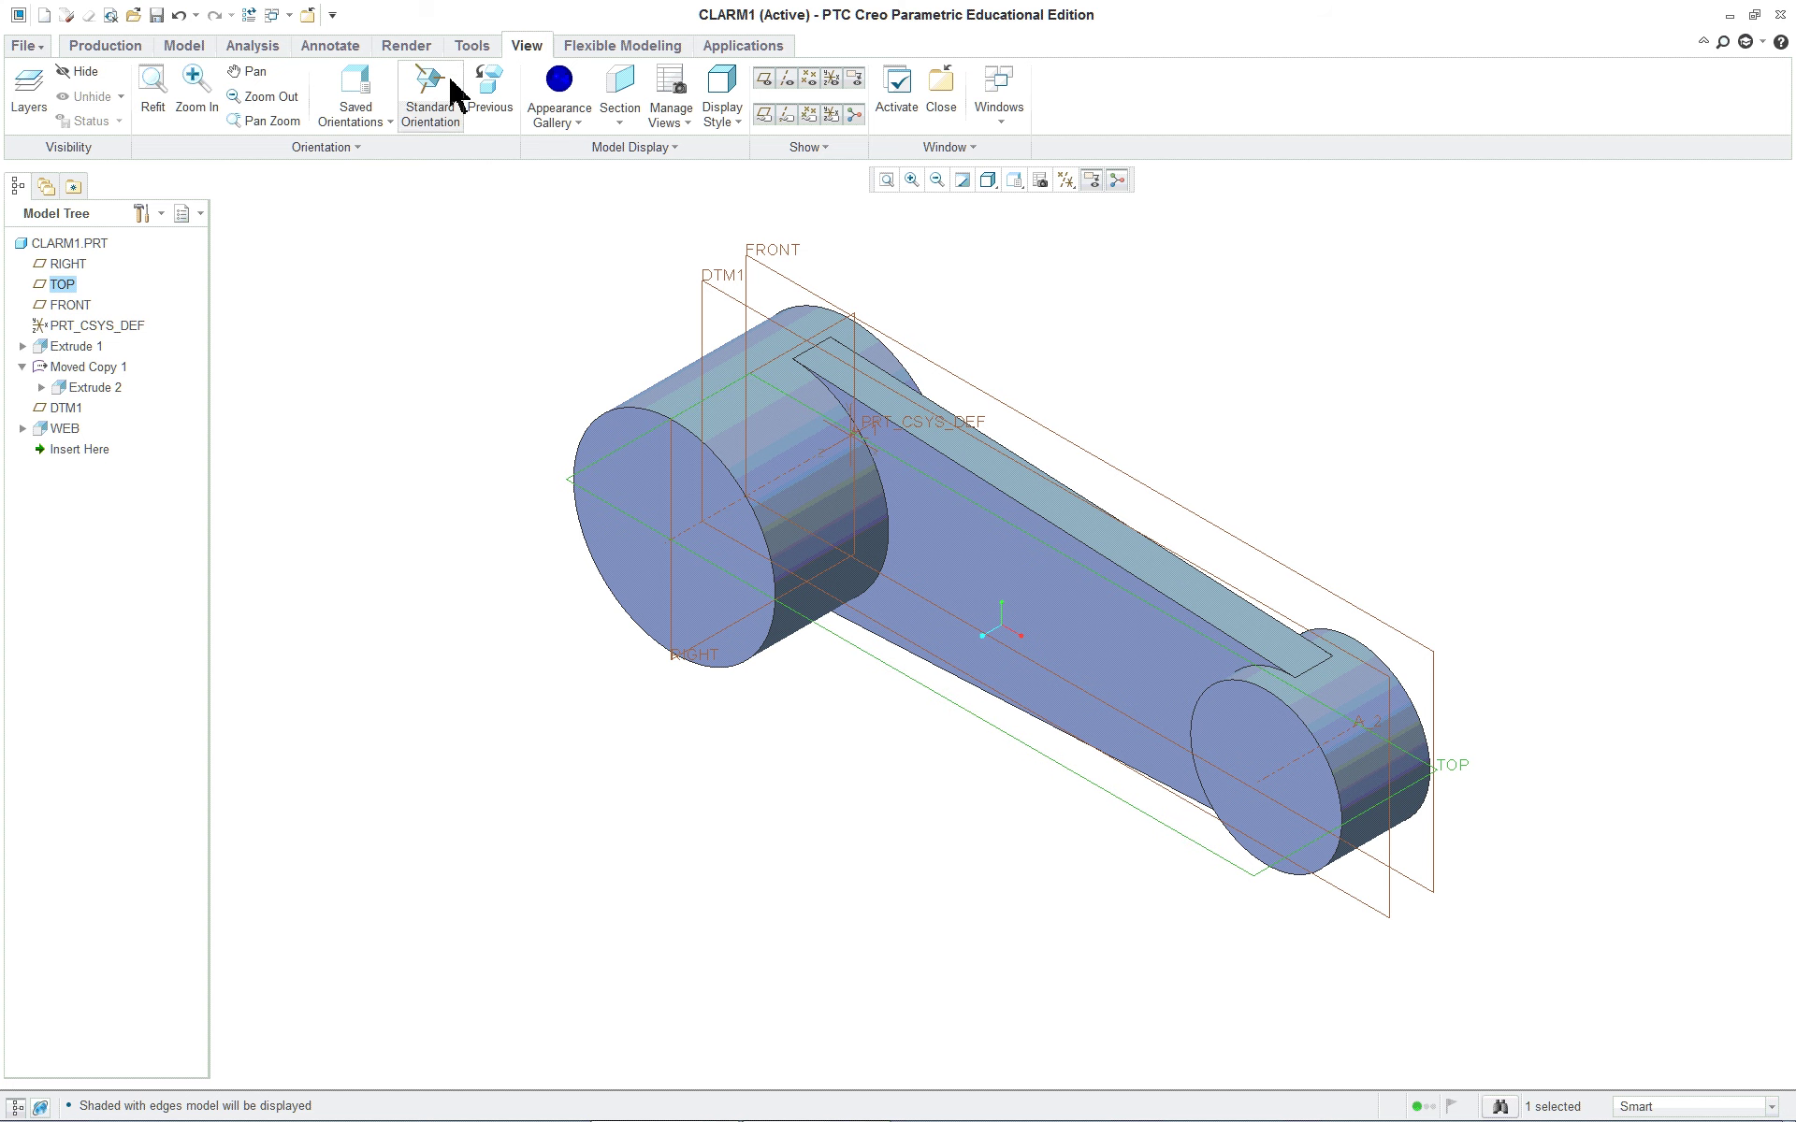
pyautogui.click(190, 46)
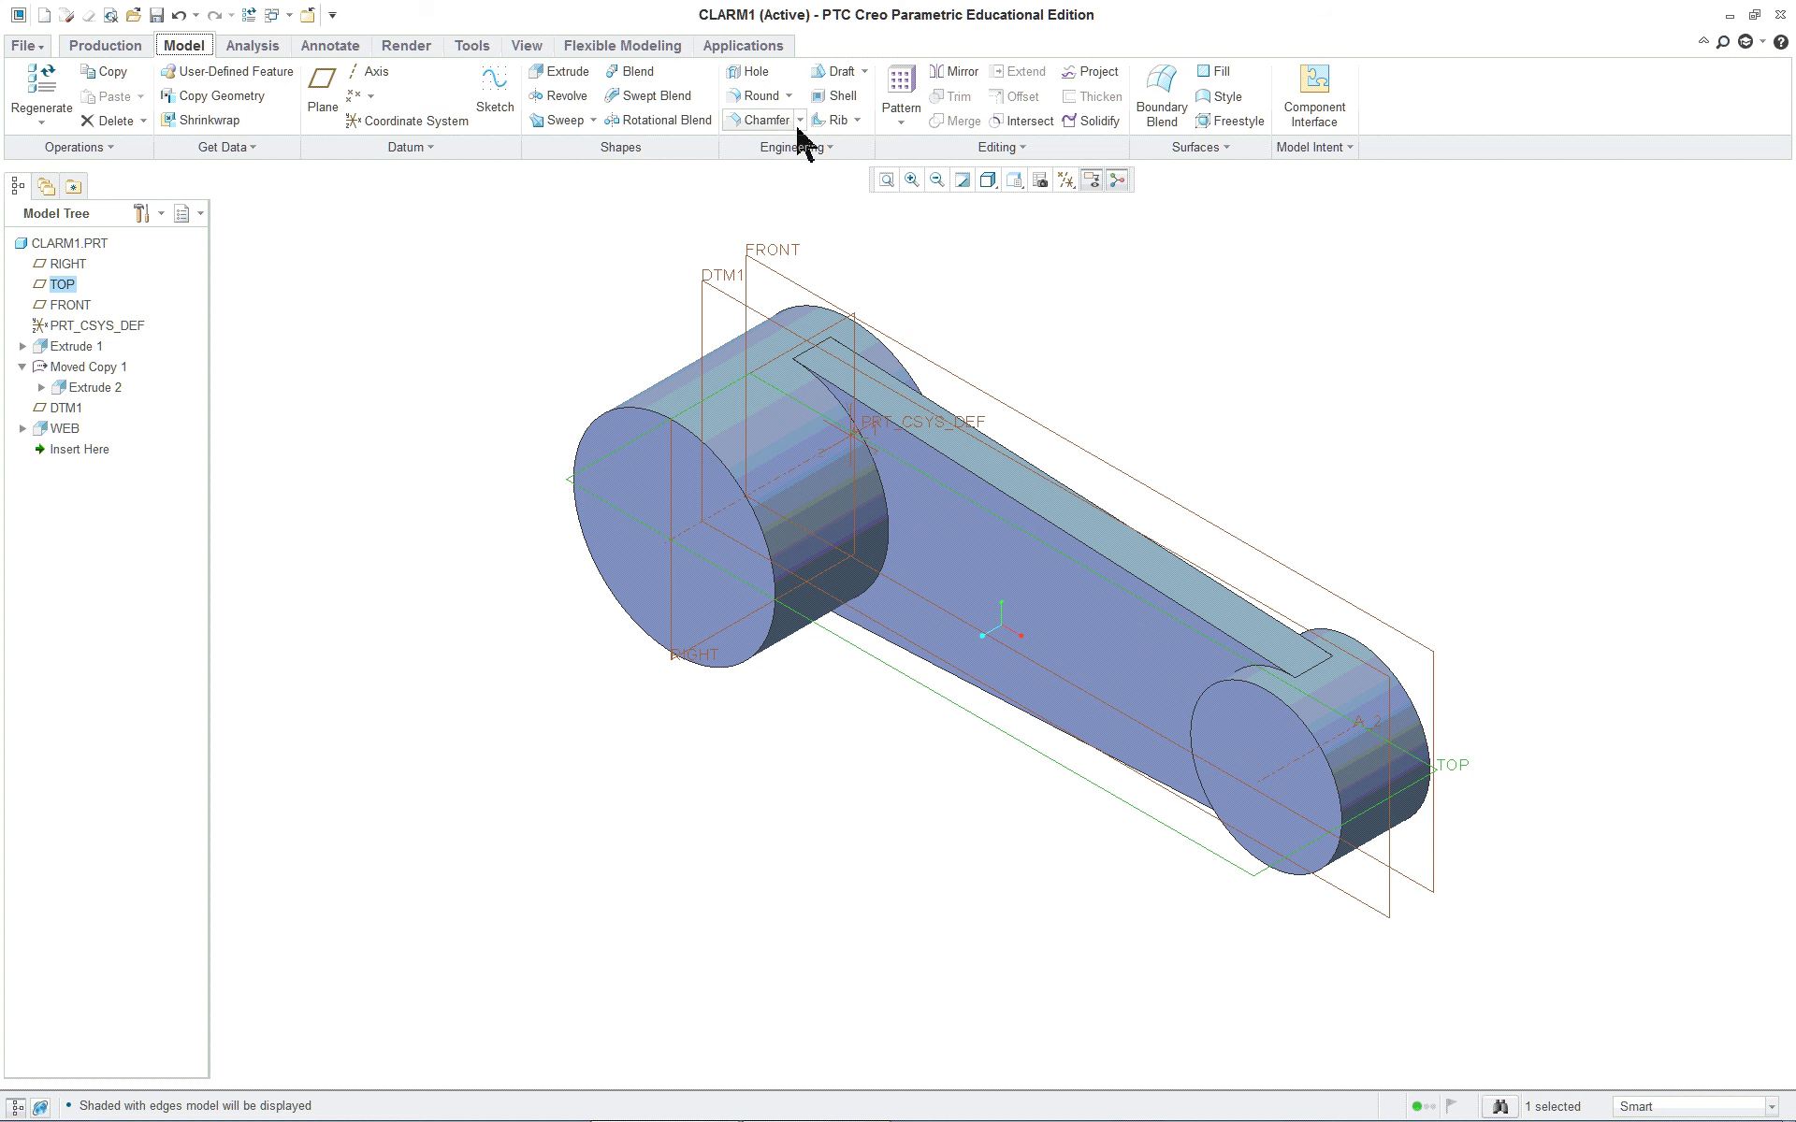
pyautogui.click(857, 121)
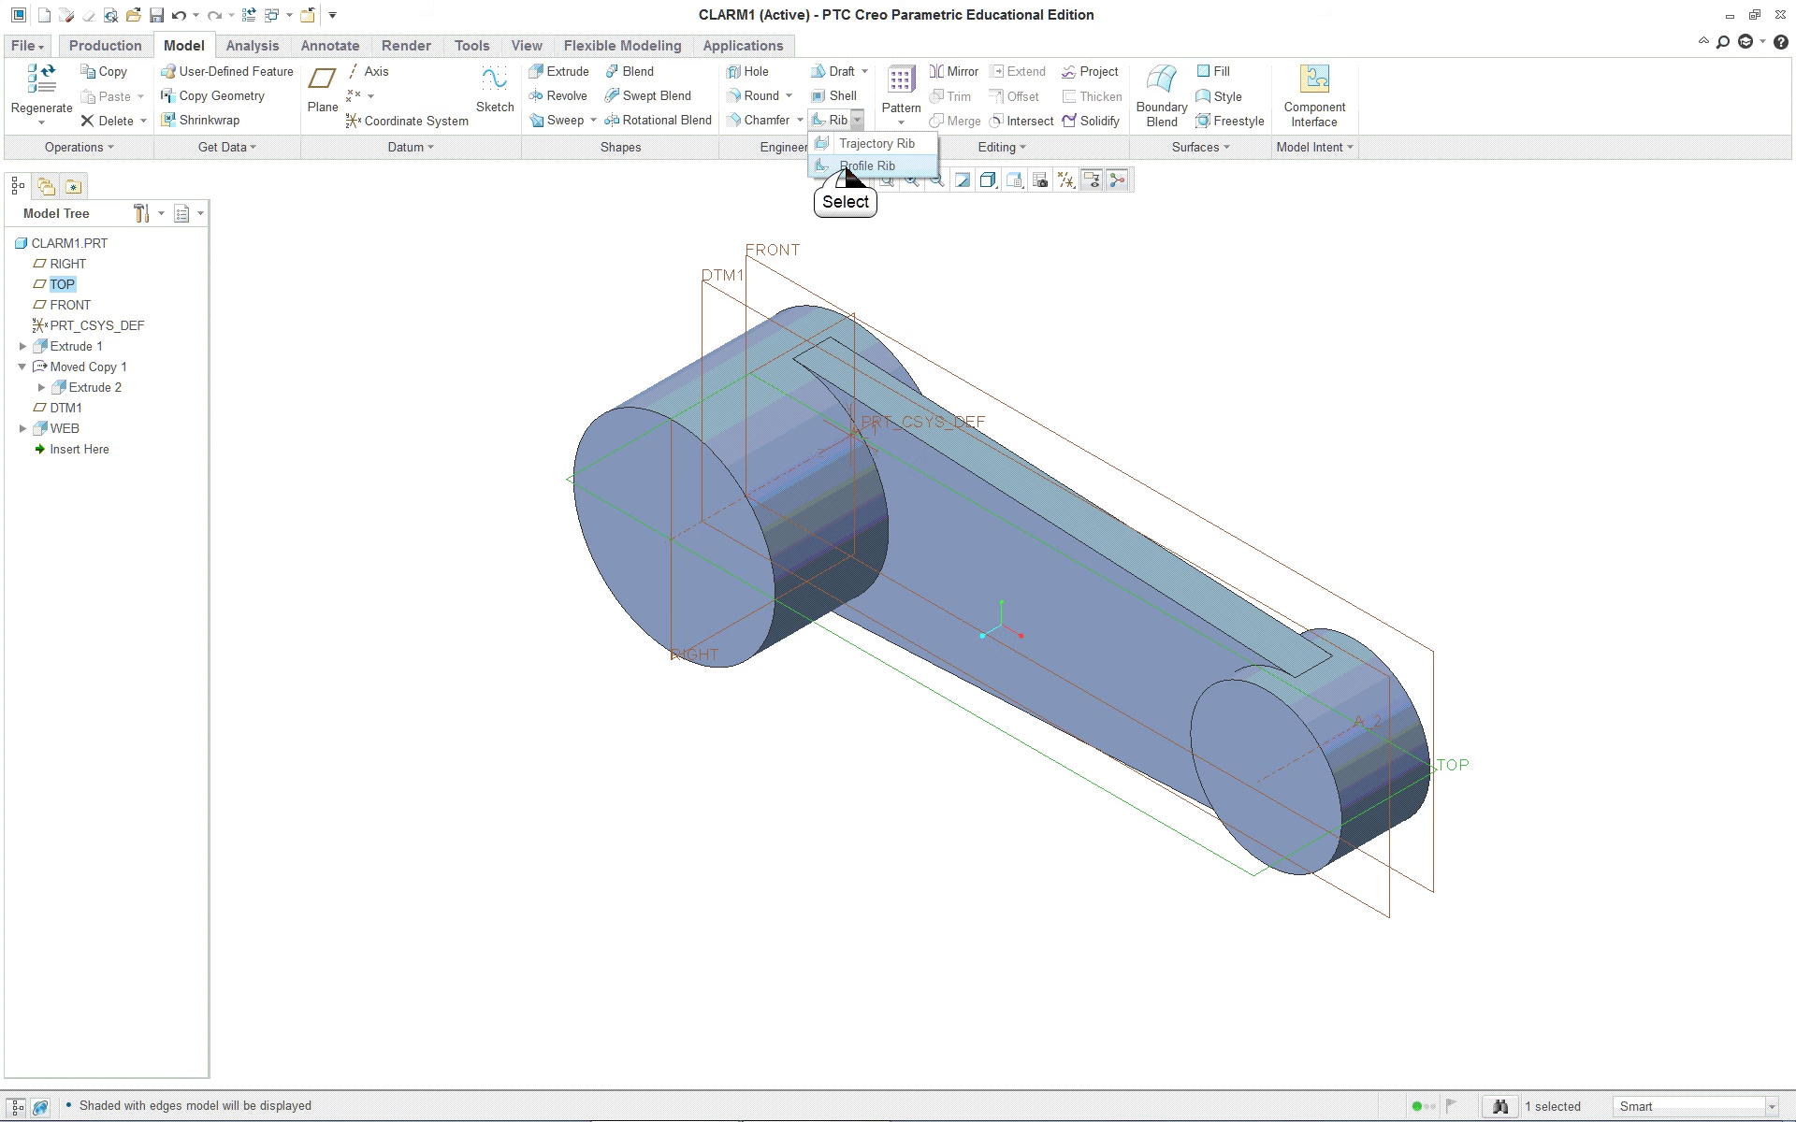
pyautogui.click(846, 168)
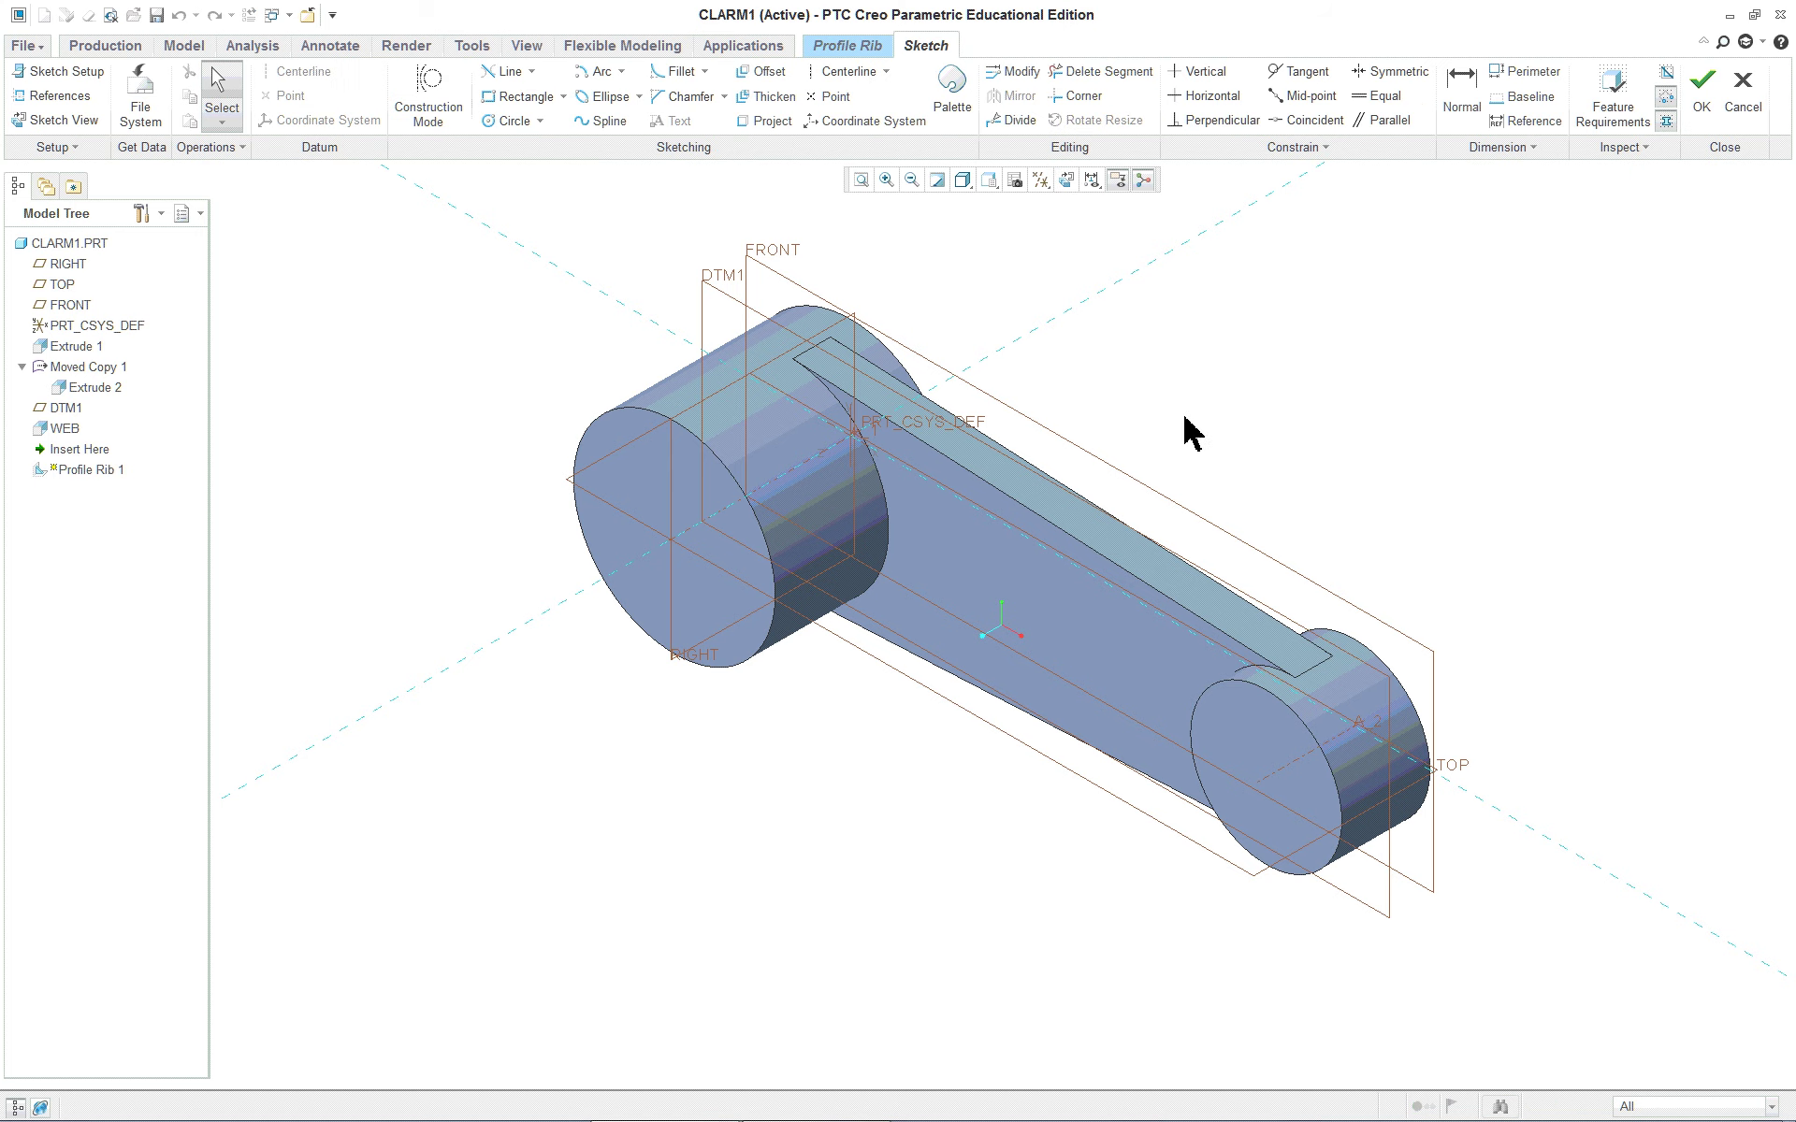
# Step: Orient the rib sketch parallel to the screen and flip its sketching plane so the tall cylinder extends upward
pyautogui.click(1066, 180)
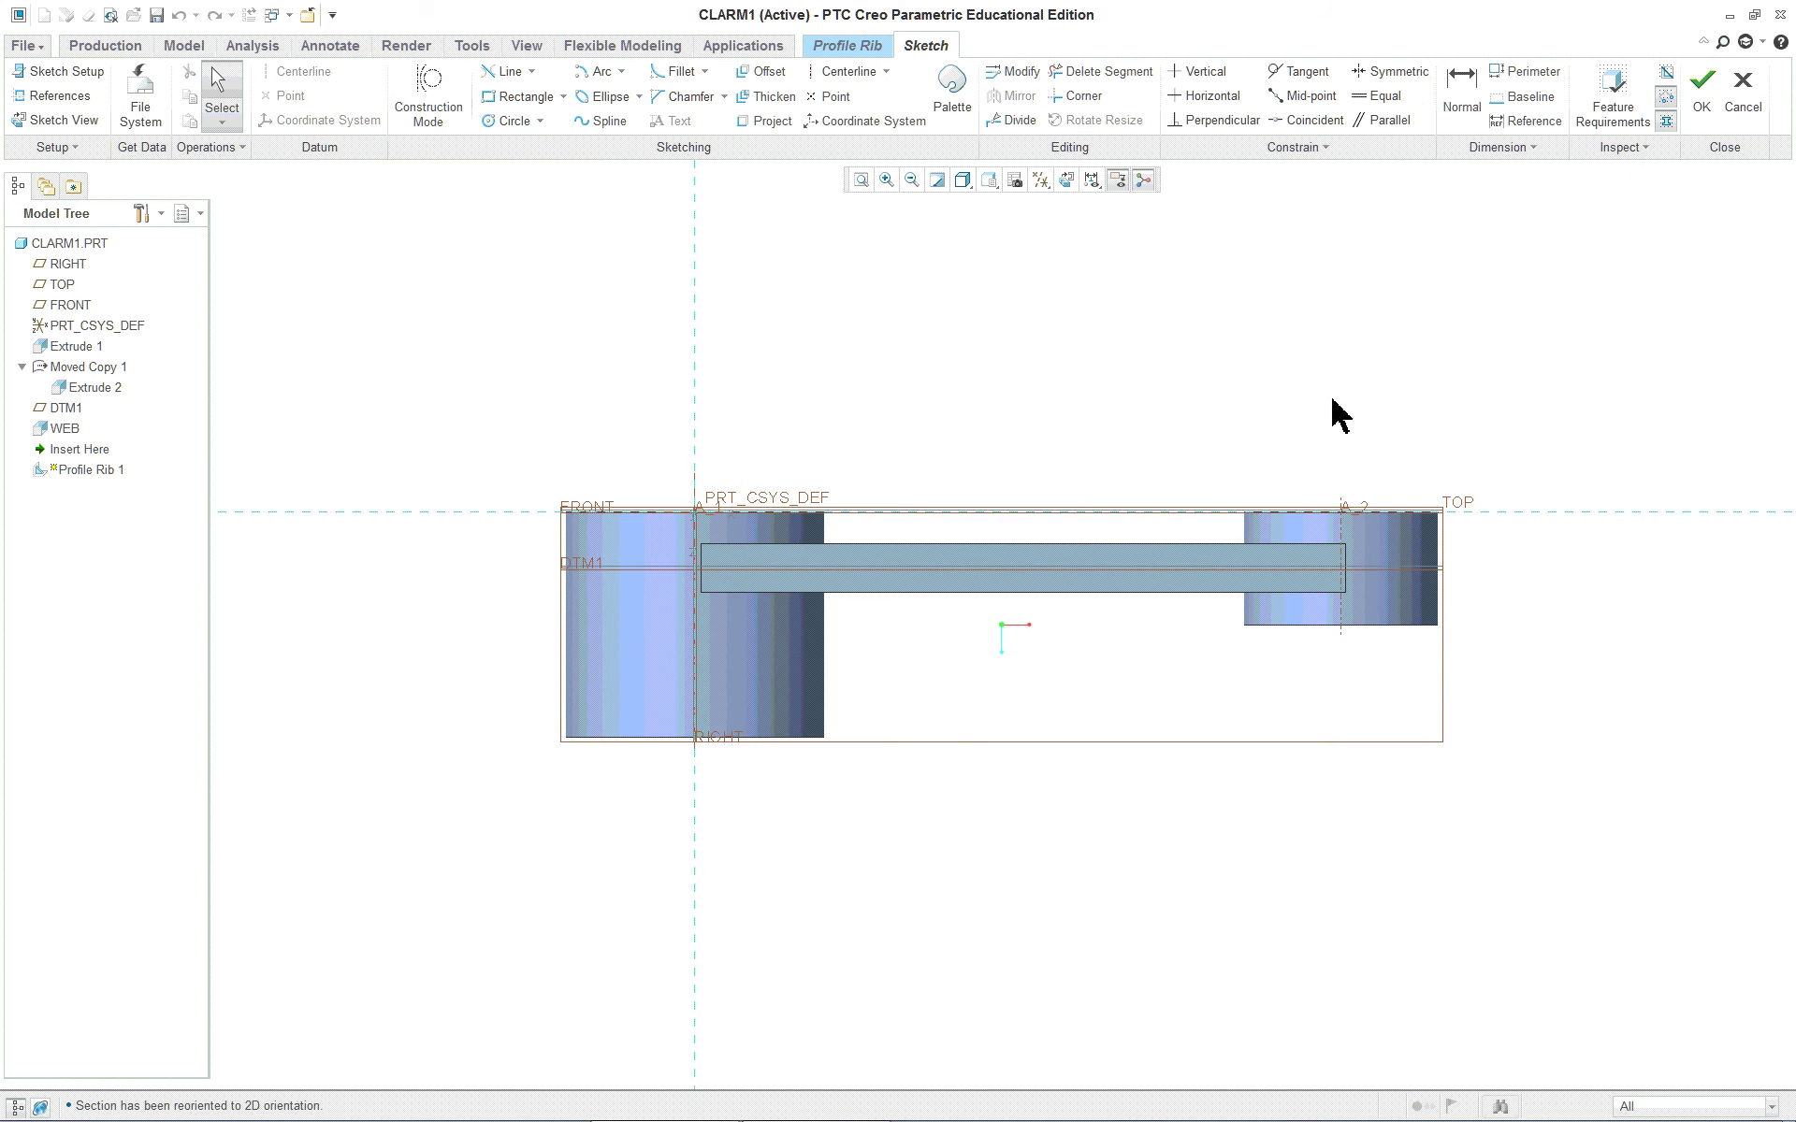
pyautogui.scroll(-2, 1702, 570)
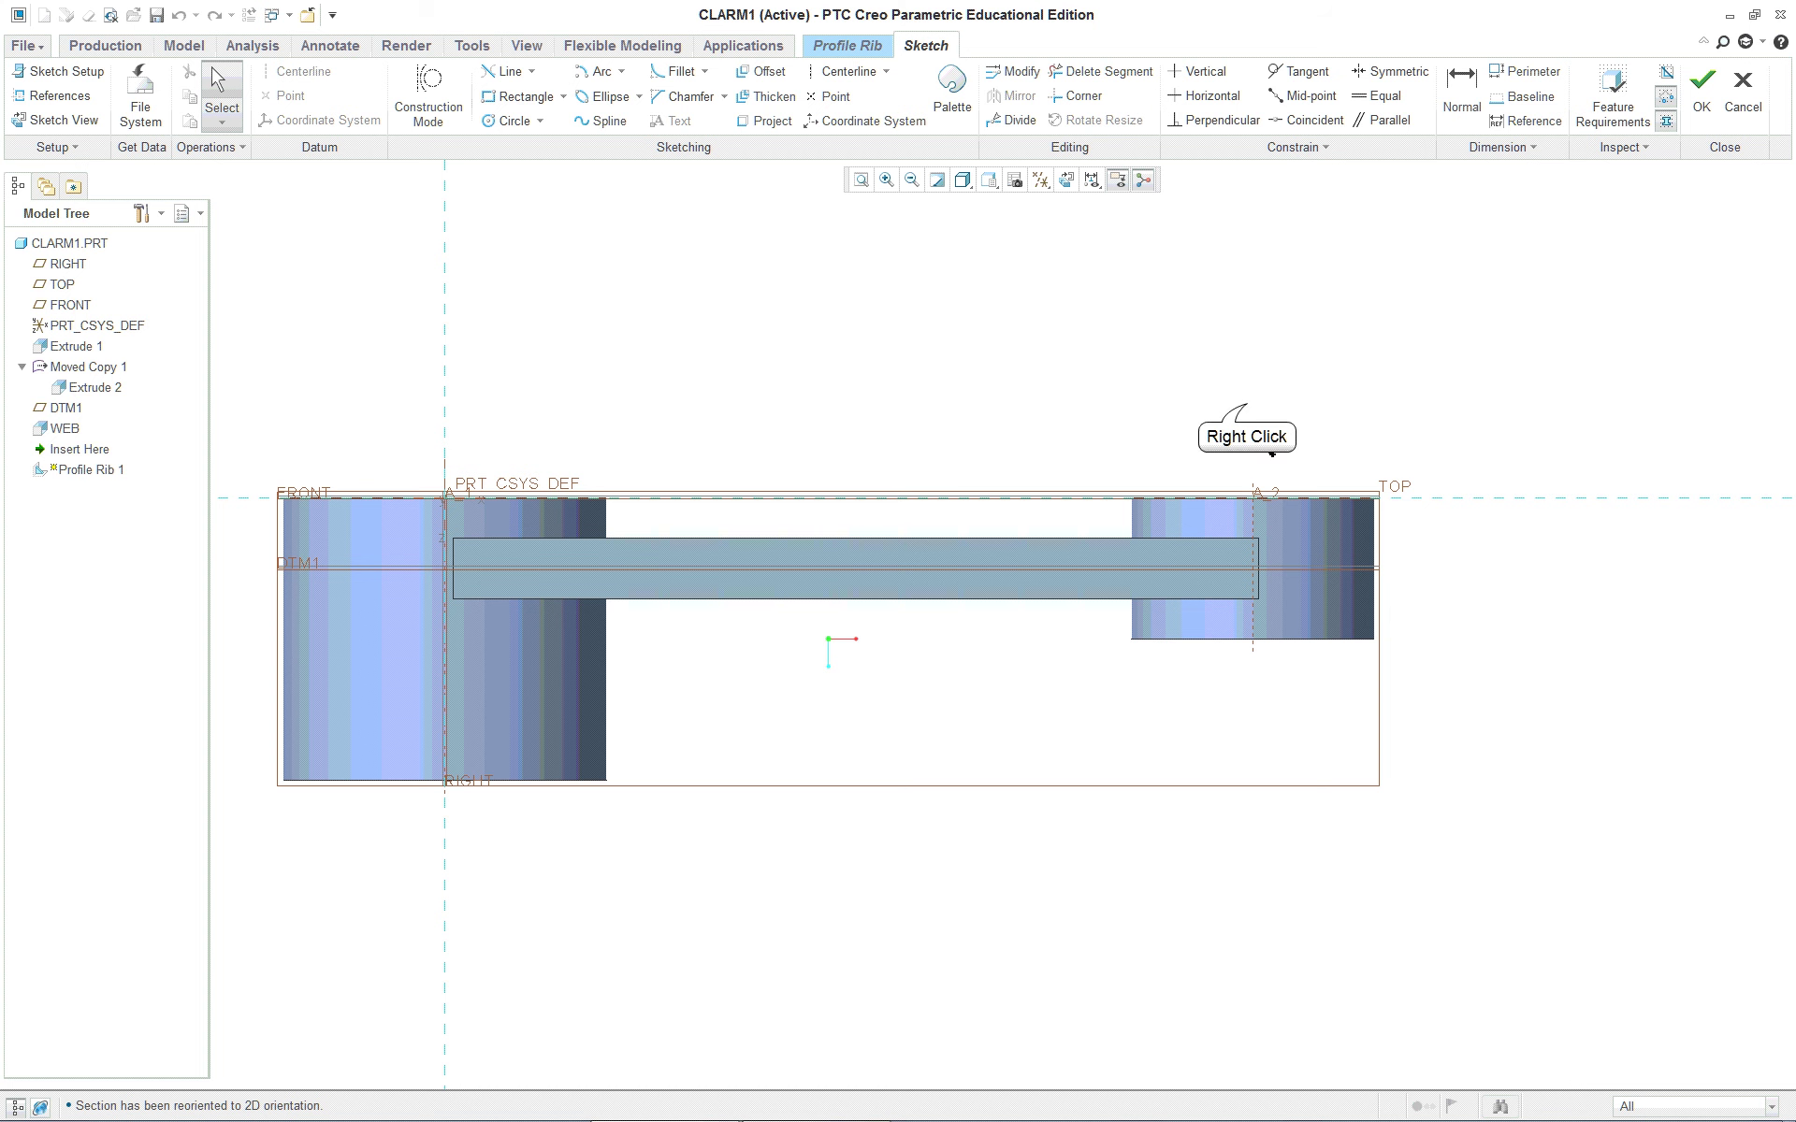
pyautogui.rightClick(1247, 405)
pyautogui.moveTo(1328, 646)
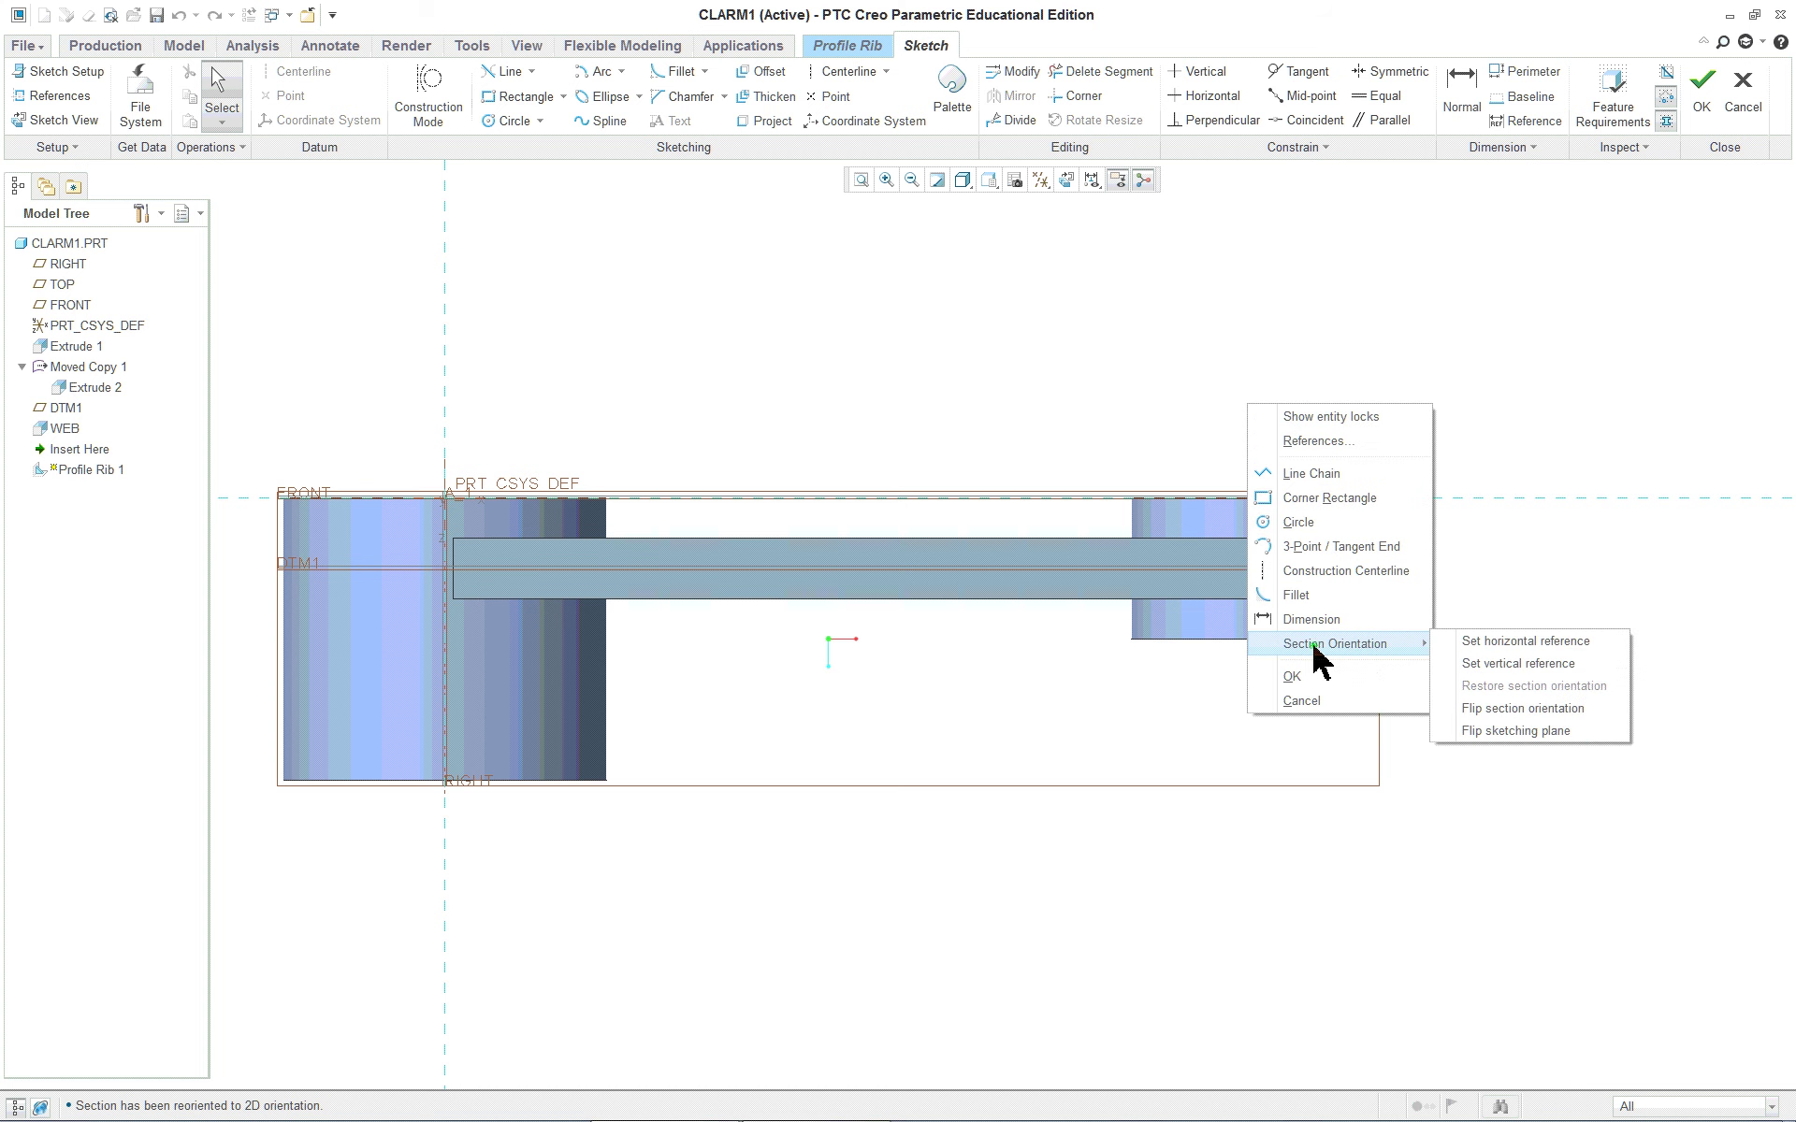
pyautogui.click(1535, 732)
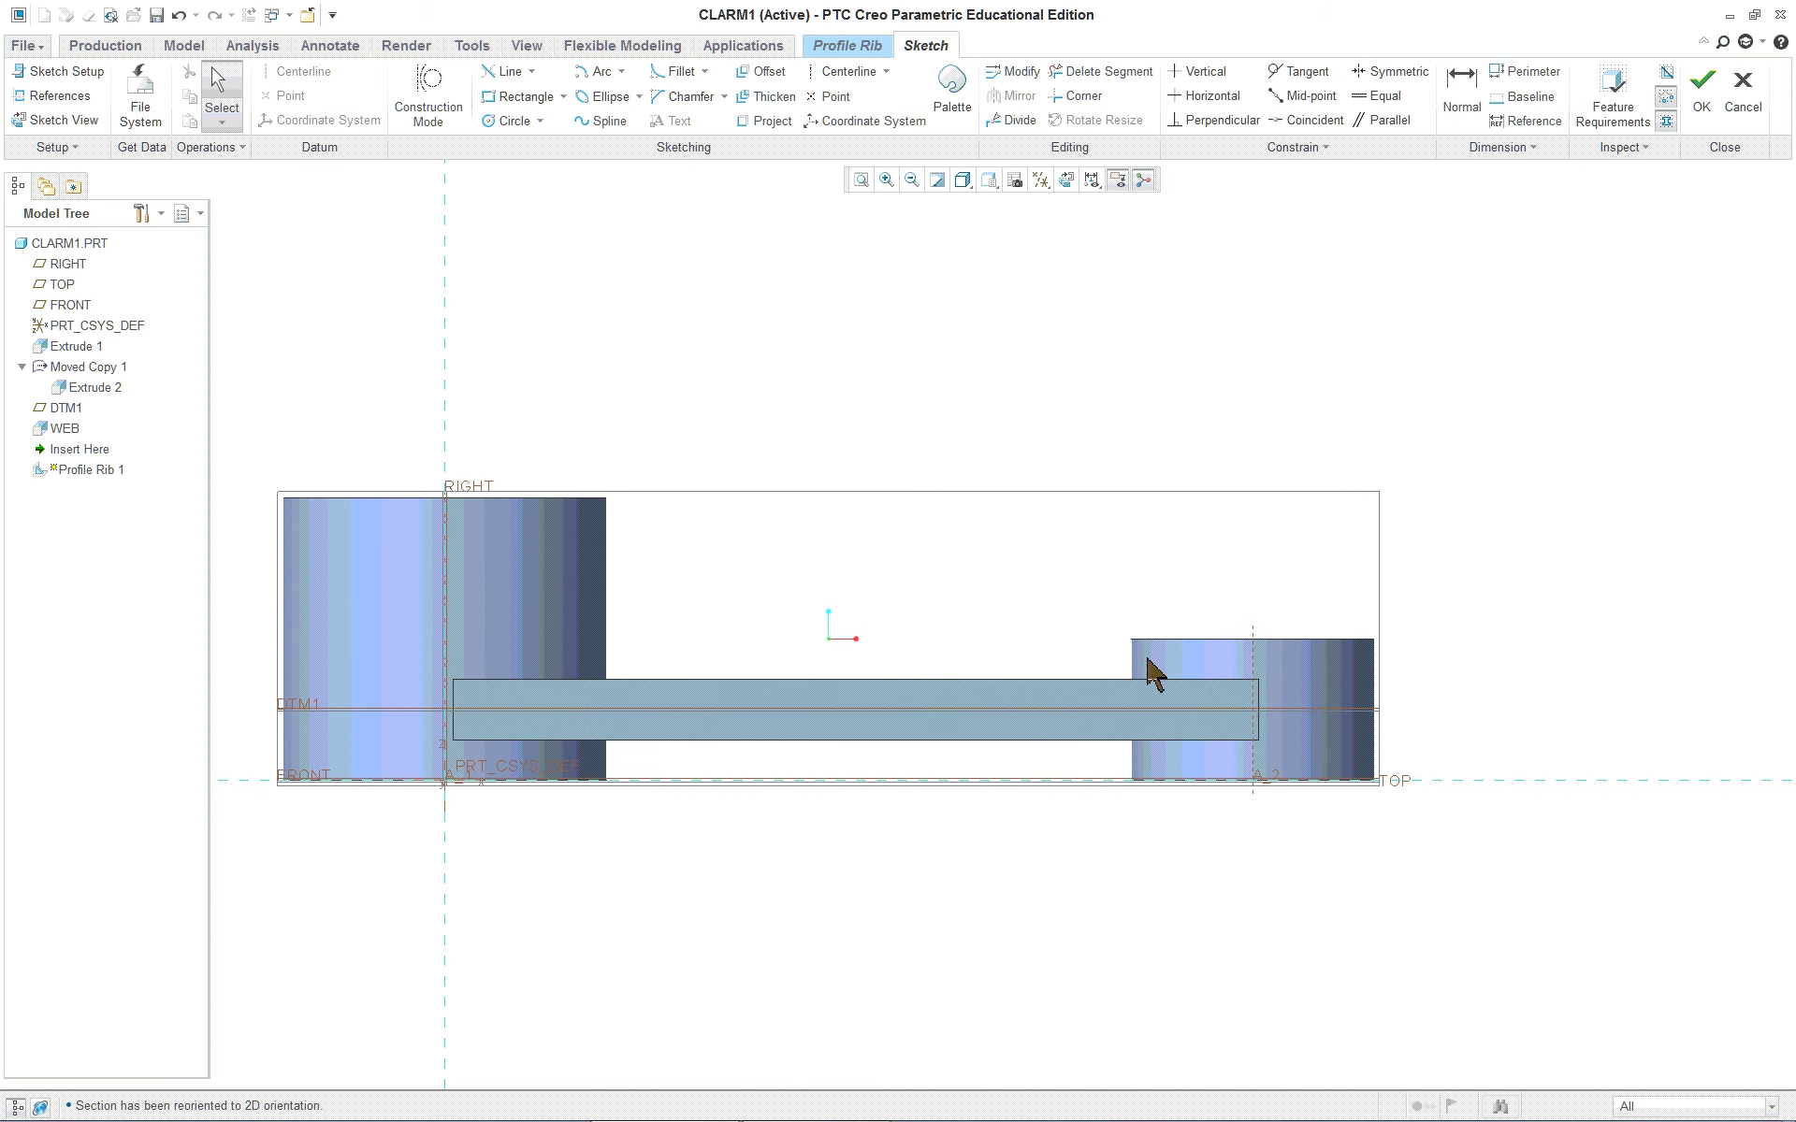
# Step: Add the inner silhouette edges of the tall and short cylinders, facing each other across the web, as sketch references
pyautogui.hotkey('ctrl', 'd')
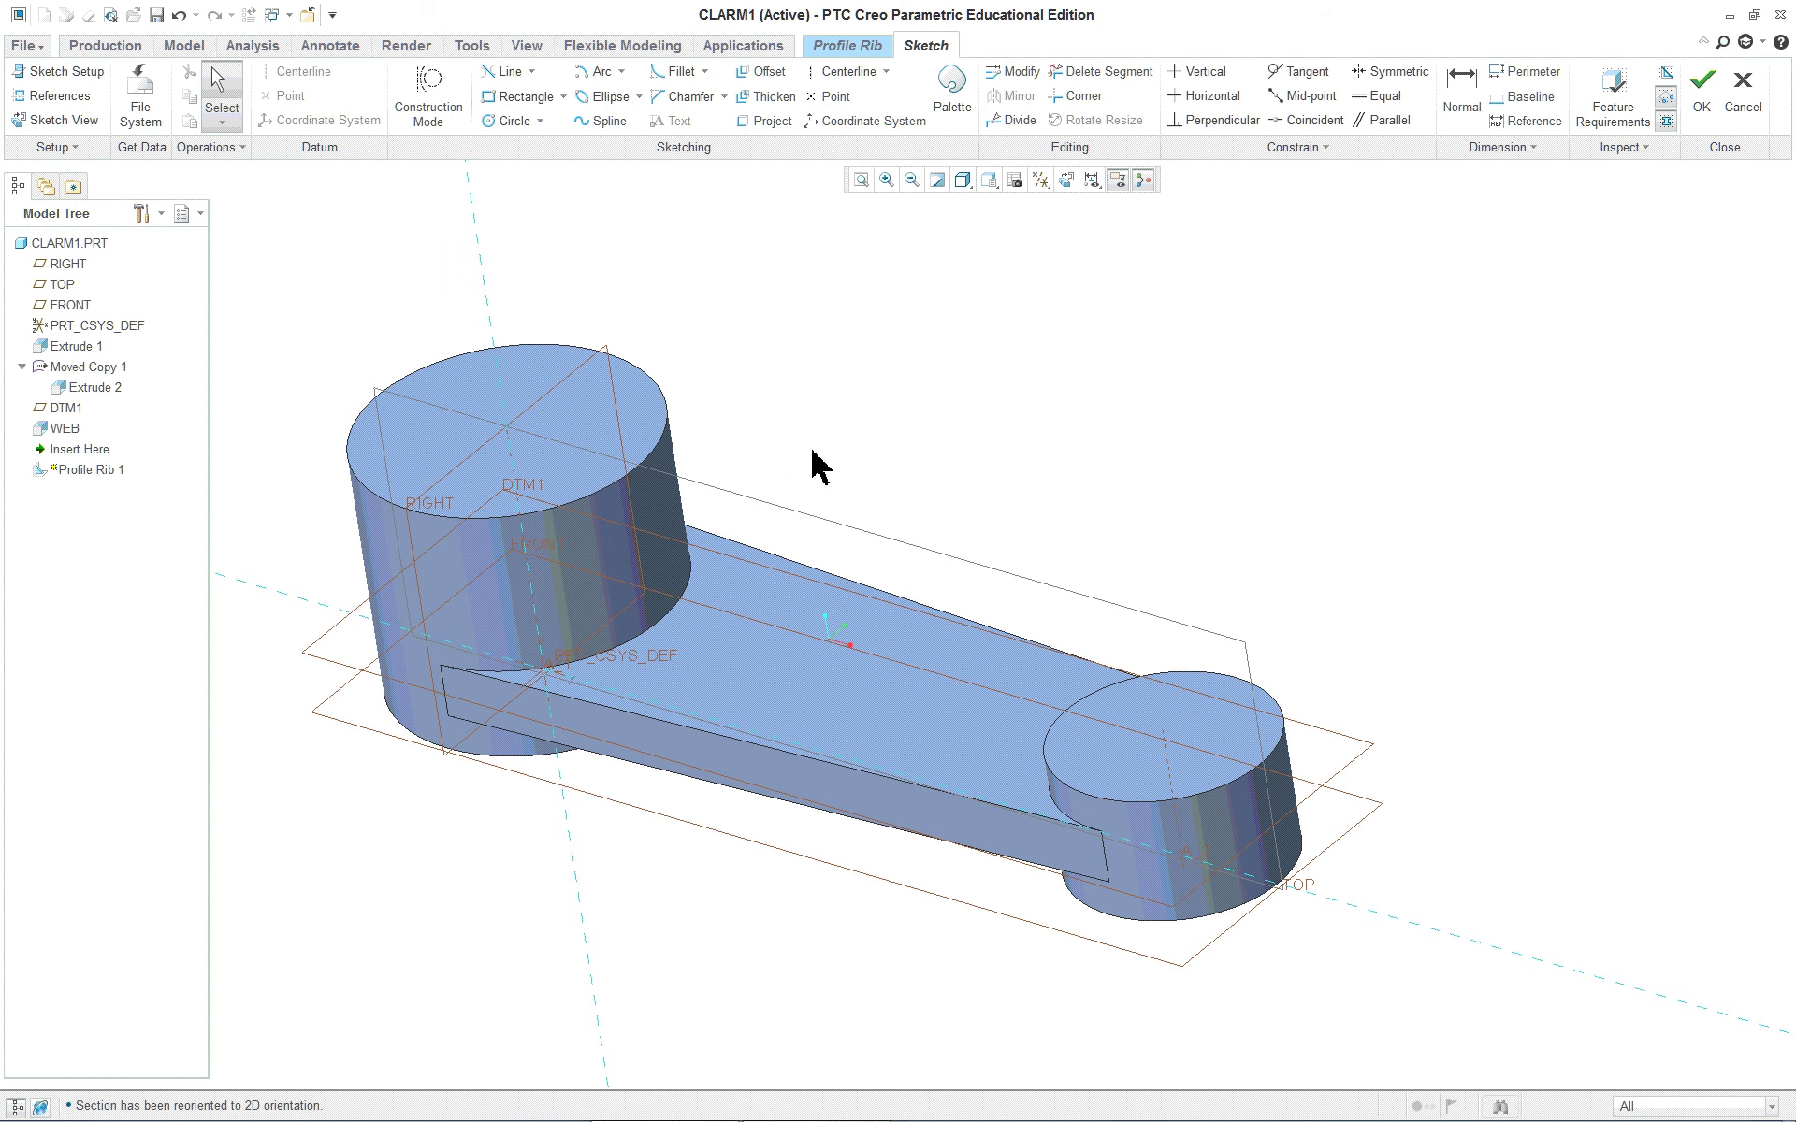
pyautogui.moveTo(836, 442)
pyautogui.mouseDown(button='middle')
pyautogui.moveTo(905, 402)
pyautogui.moveTo(844, 426)
pyautogui.mouseUp(button='middle')
pyautogui.rightClick(855, 380)
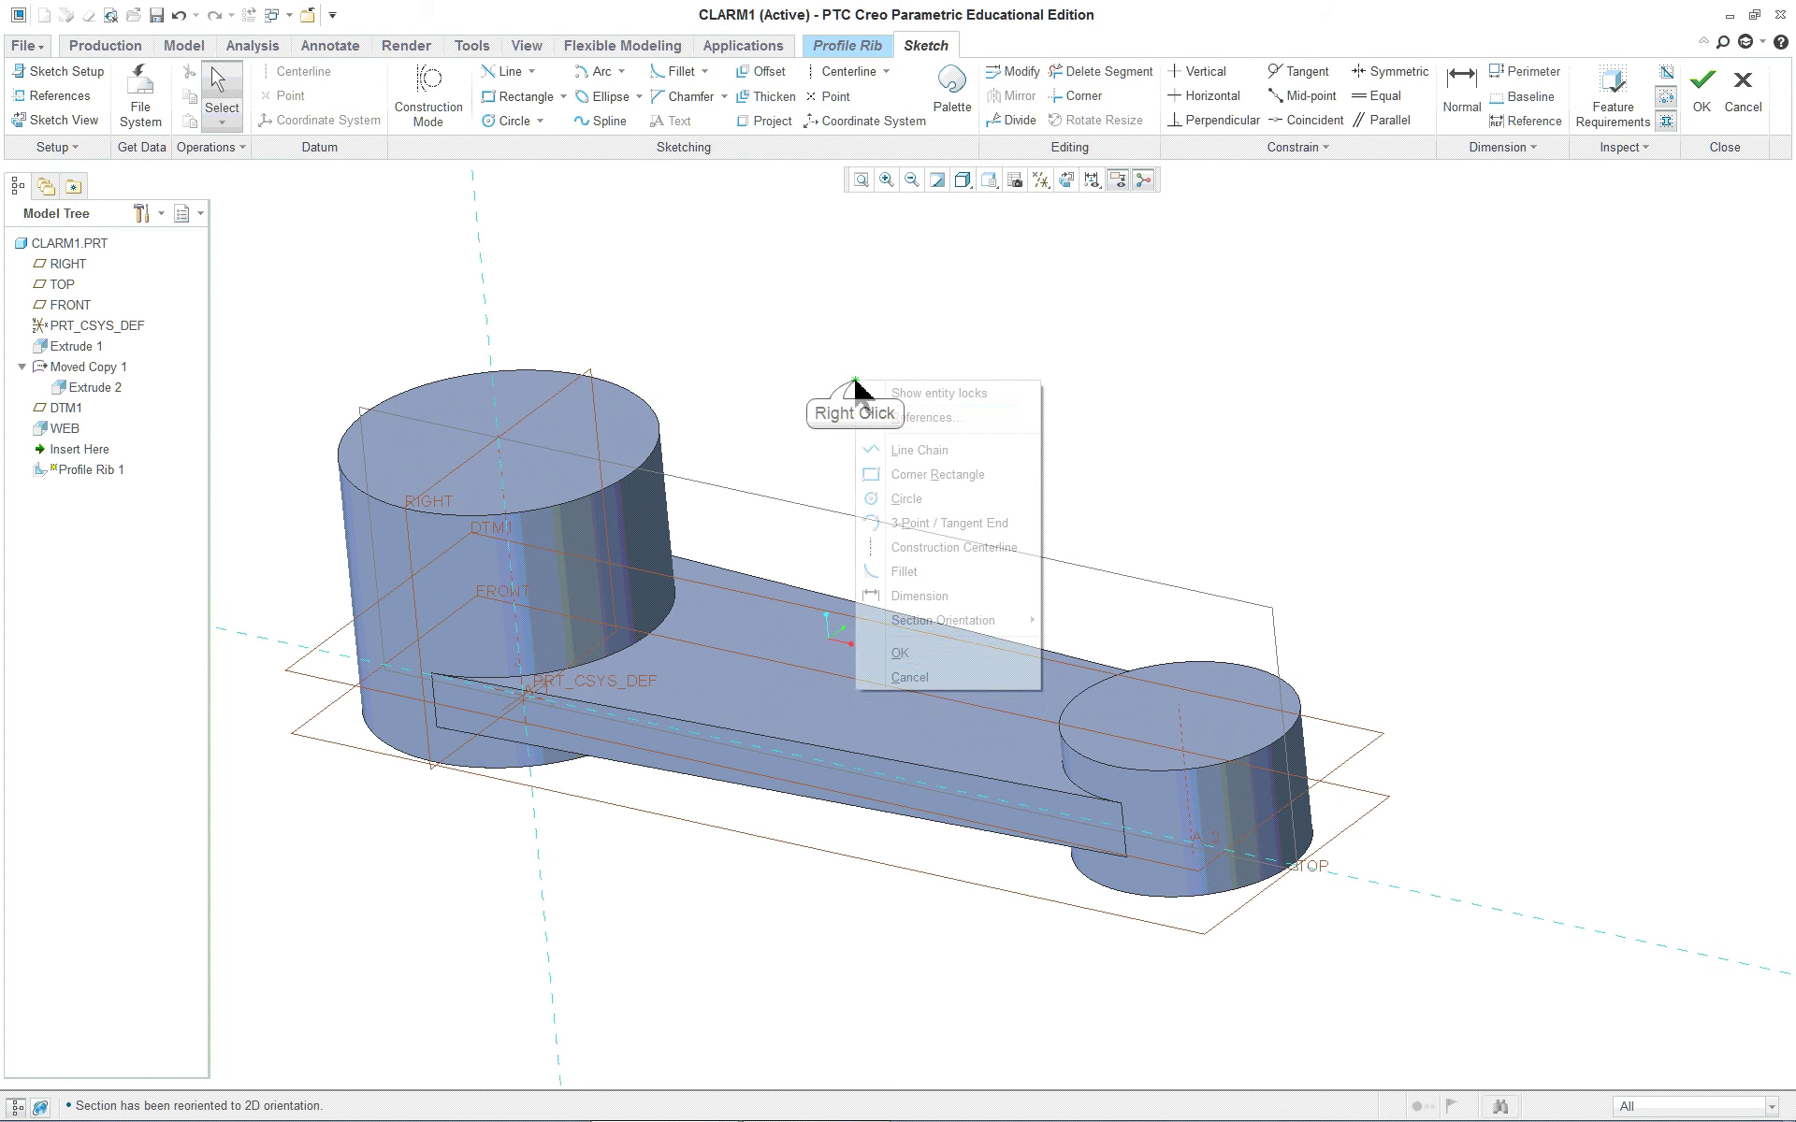
pyautogui.click(922, 417)
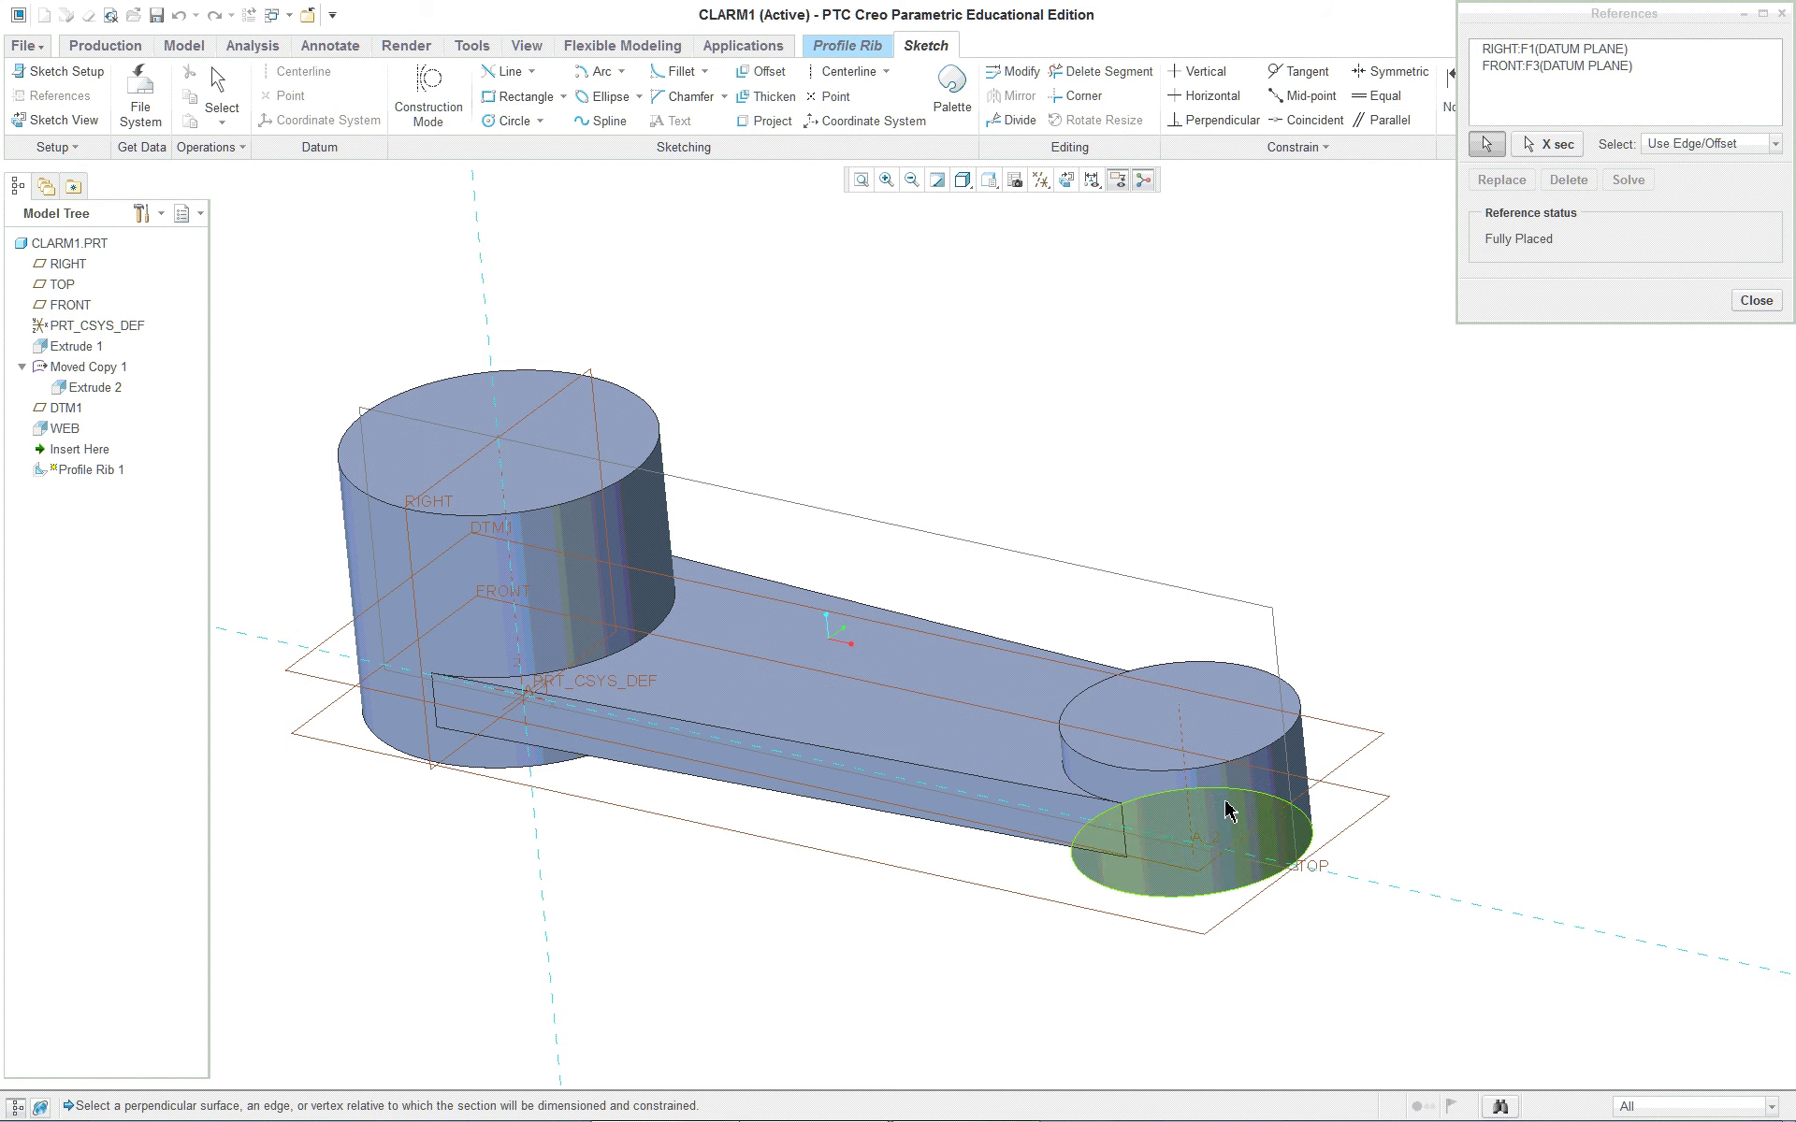
pyautogui.scroll(-1, 1258, 795)
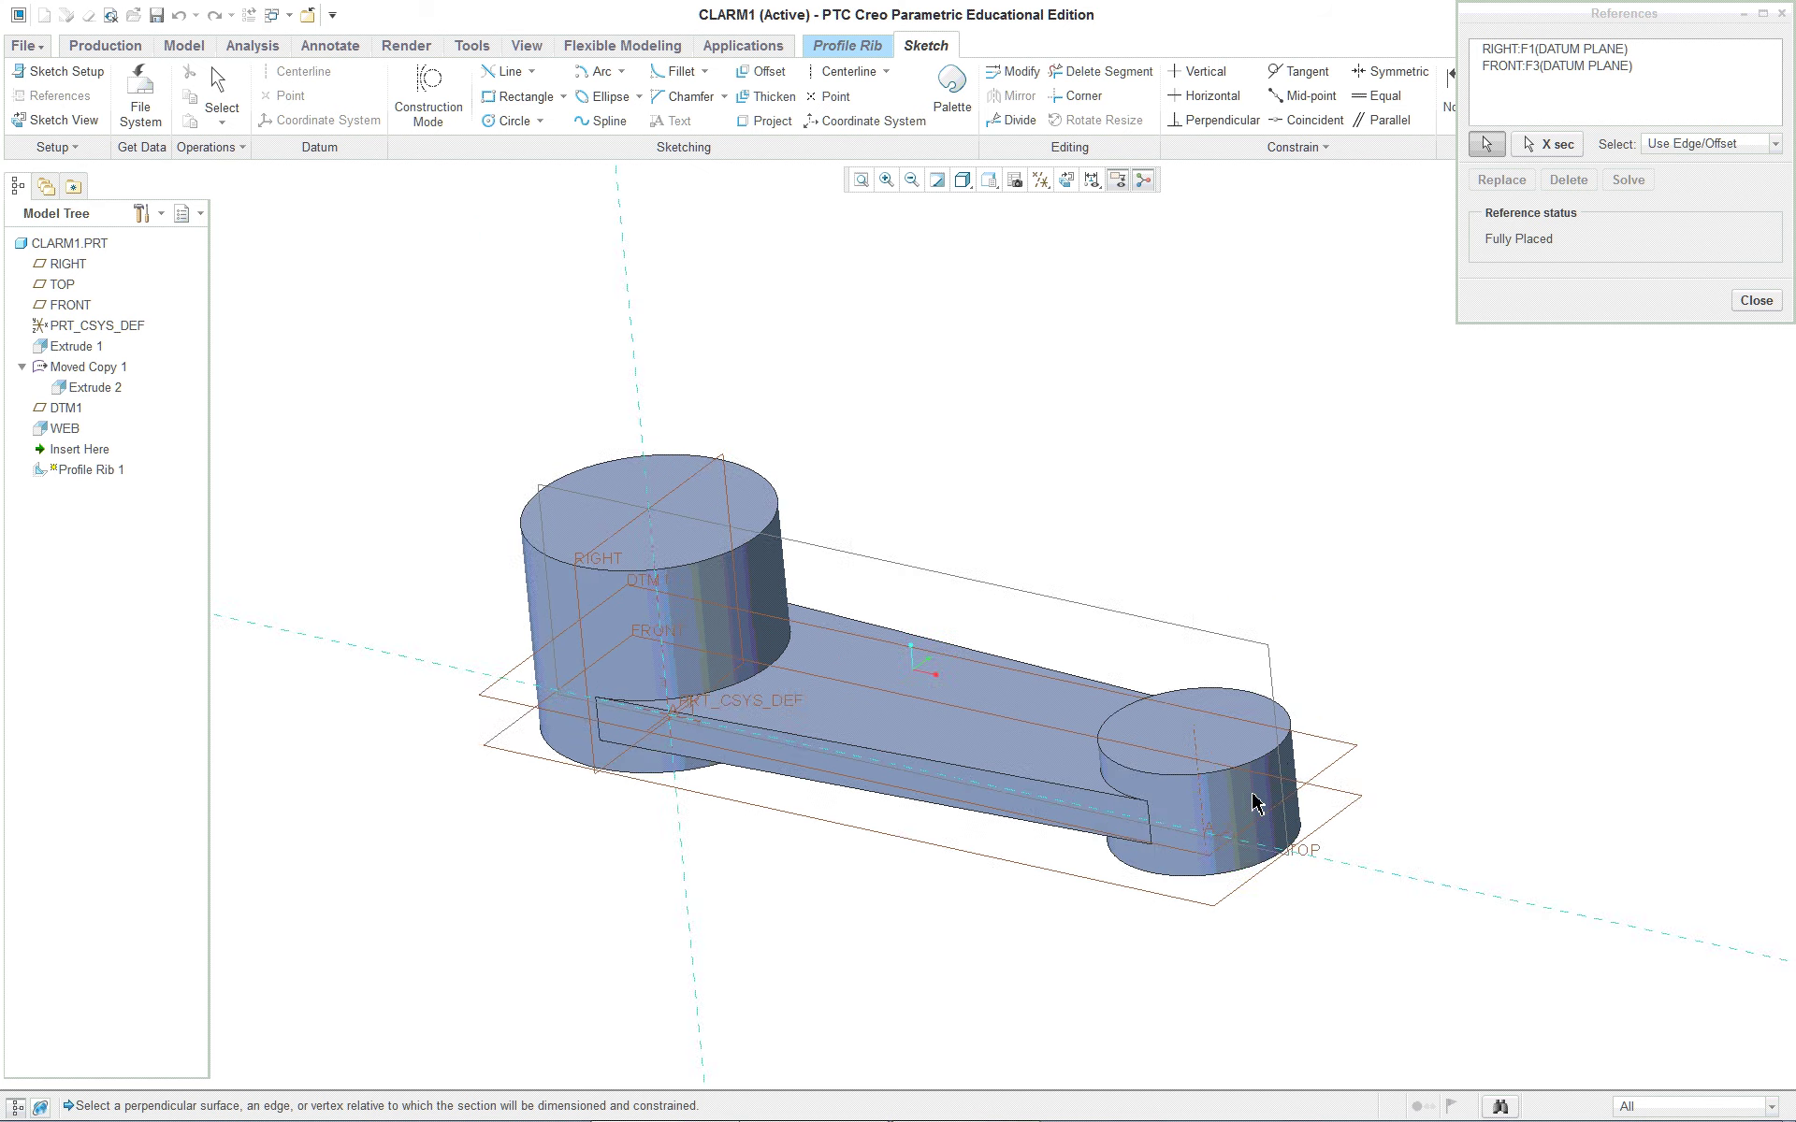
pyautogui.moveTo(1258, 797)
pyautogui.mouseDown(button='middle')
pyautogui.moveTo(1306, 733)
pyautogui.moveTo(1372, 742)
pyautogui.moveTo(1374, 765)
pyautogui.mouseUp(button='middle')
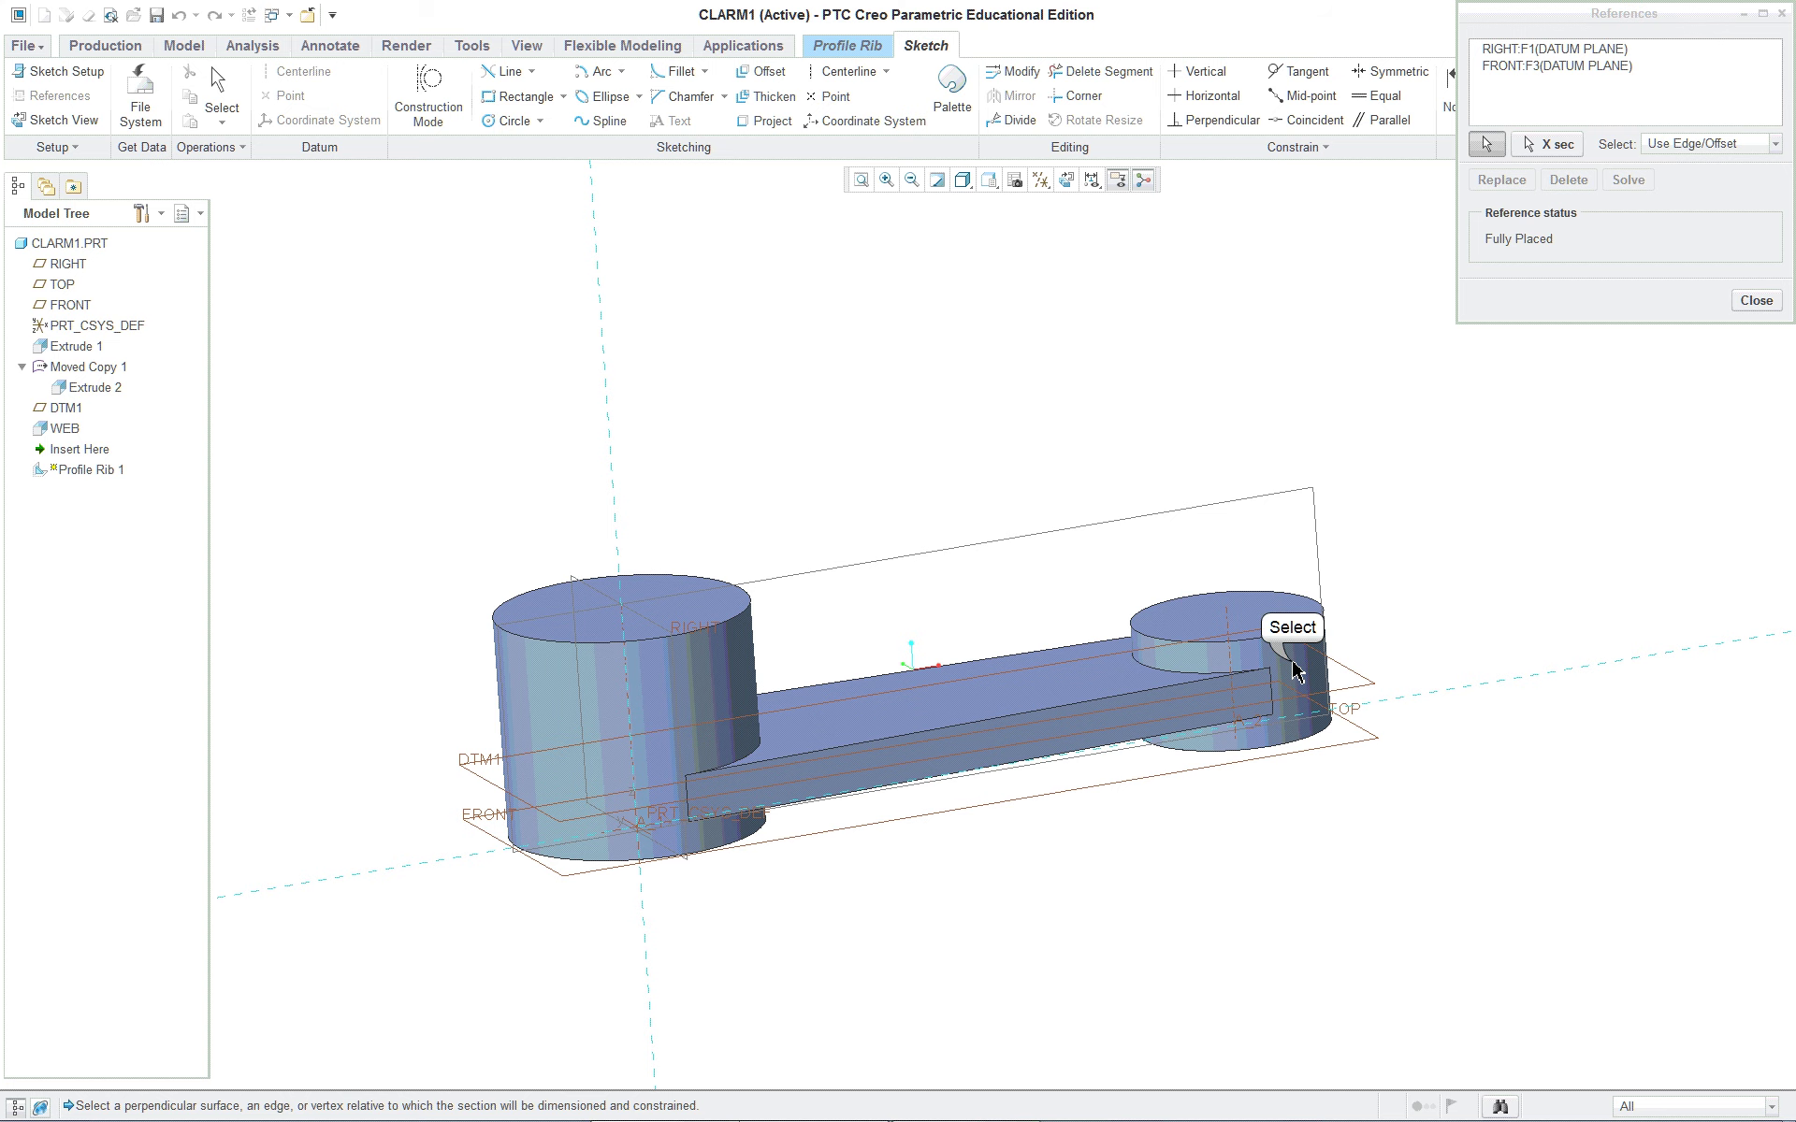
pyautogui.moveTo(1045, 557); pyautogui.dragTo(973, 481, button='middle')
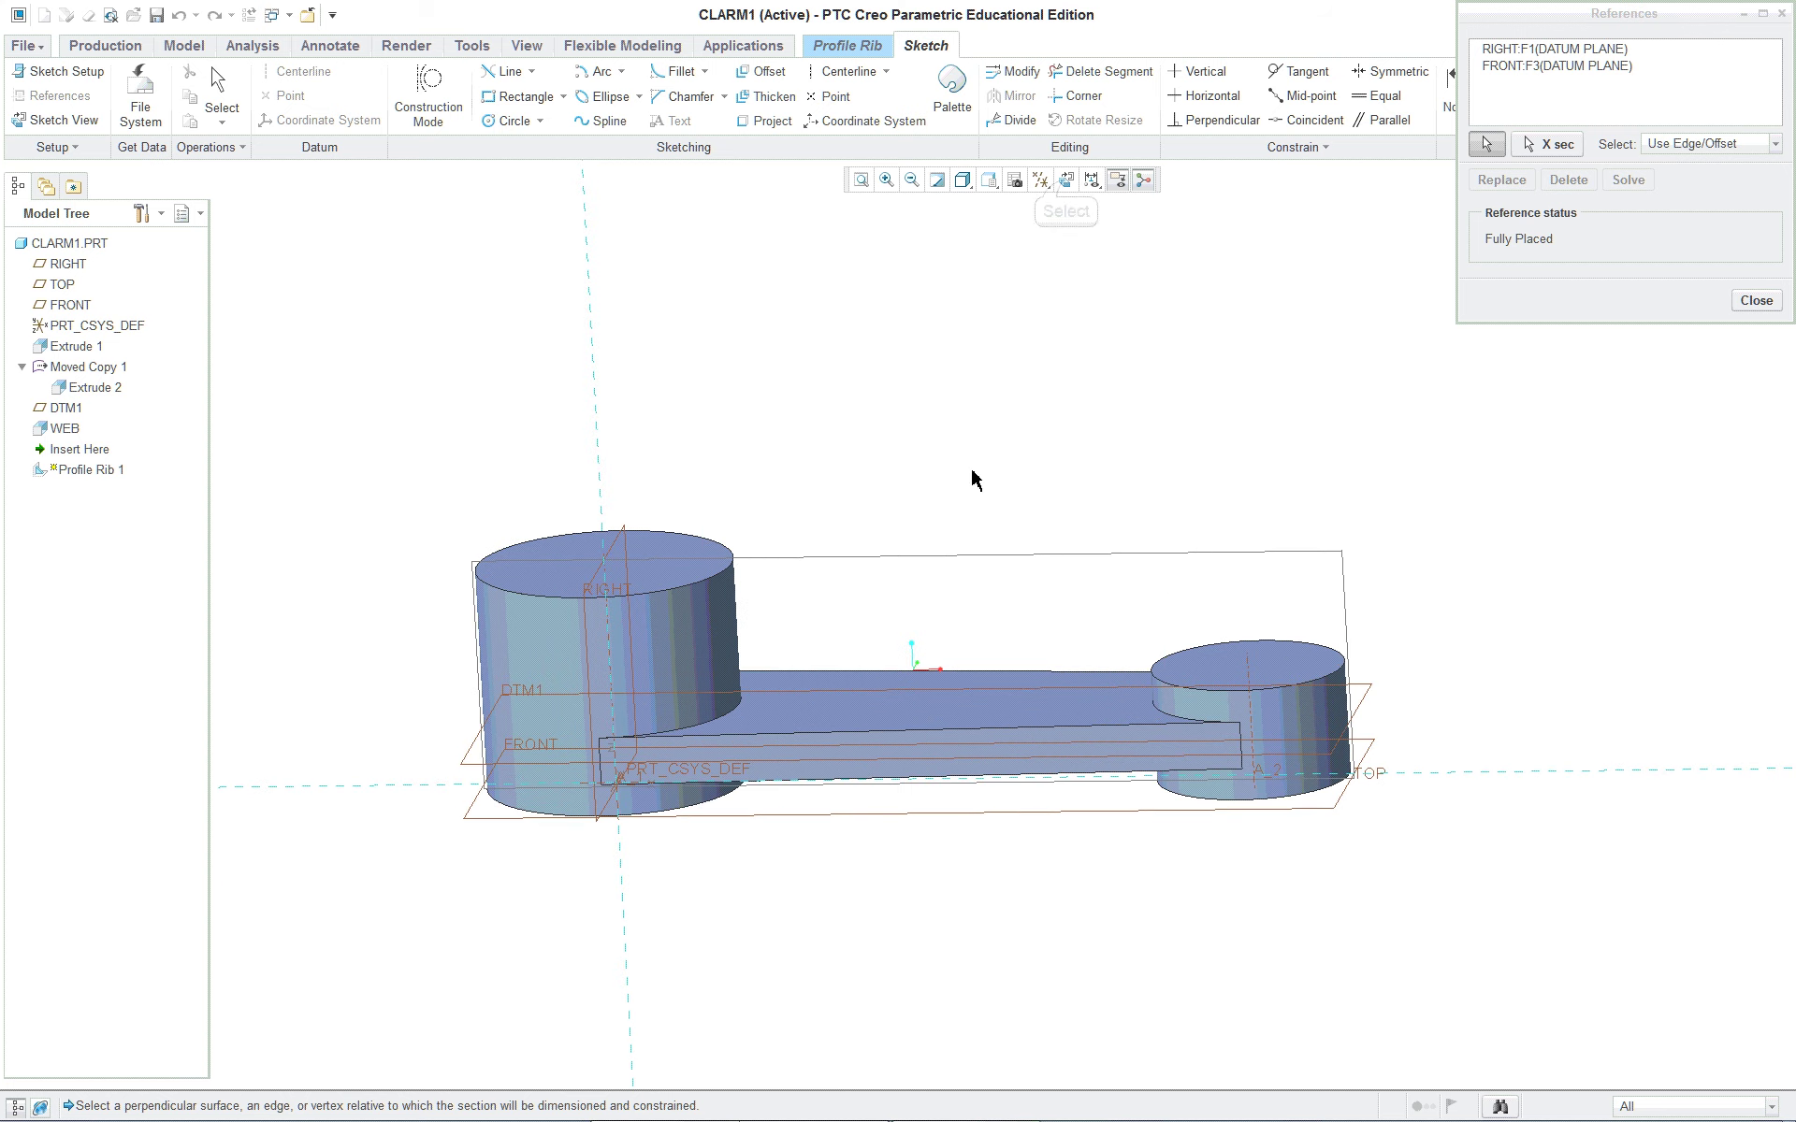
pyautogui.click(1078, 180)
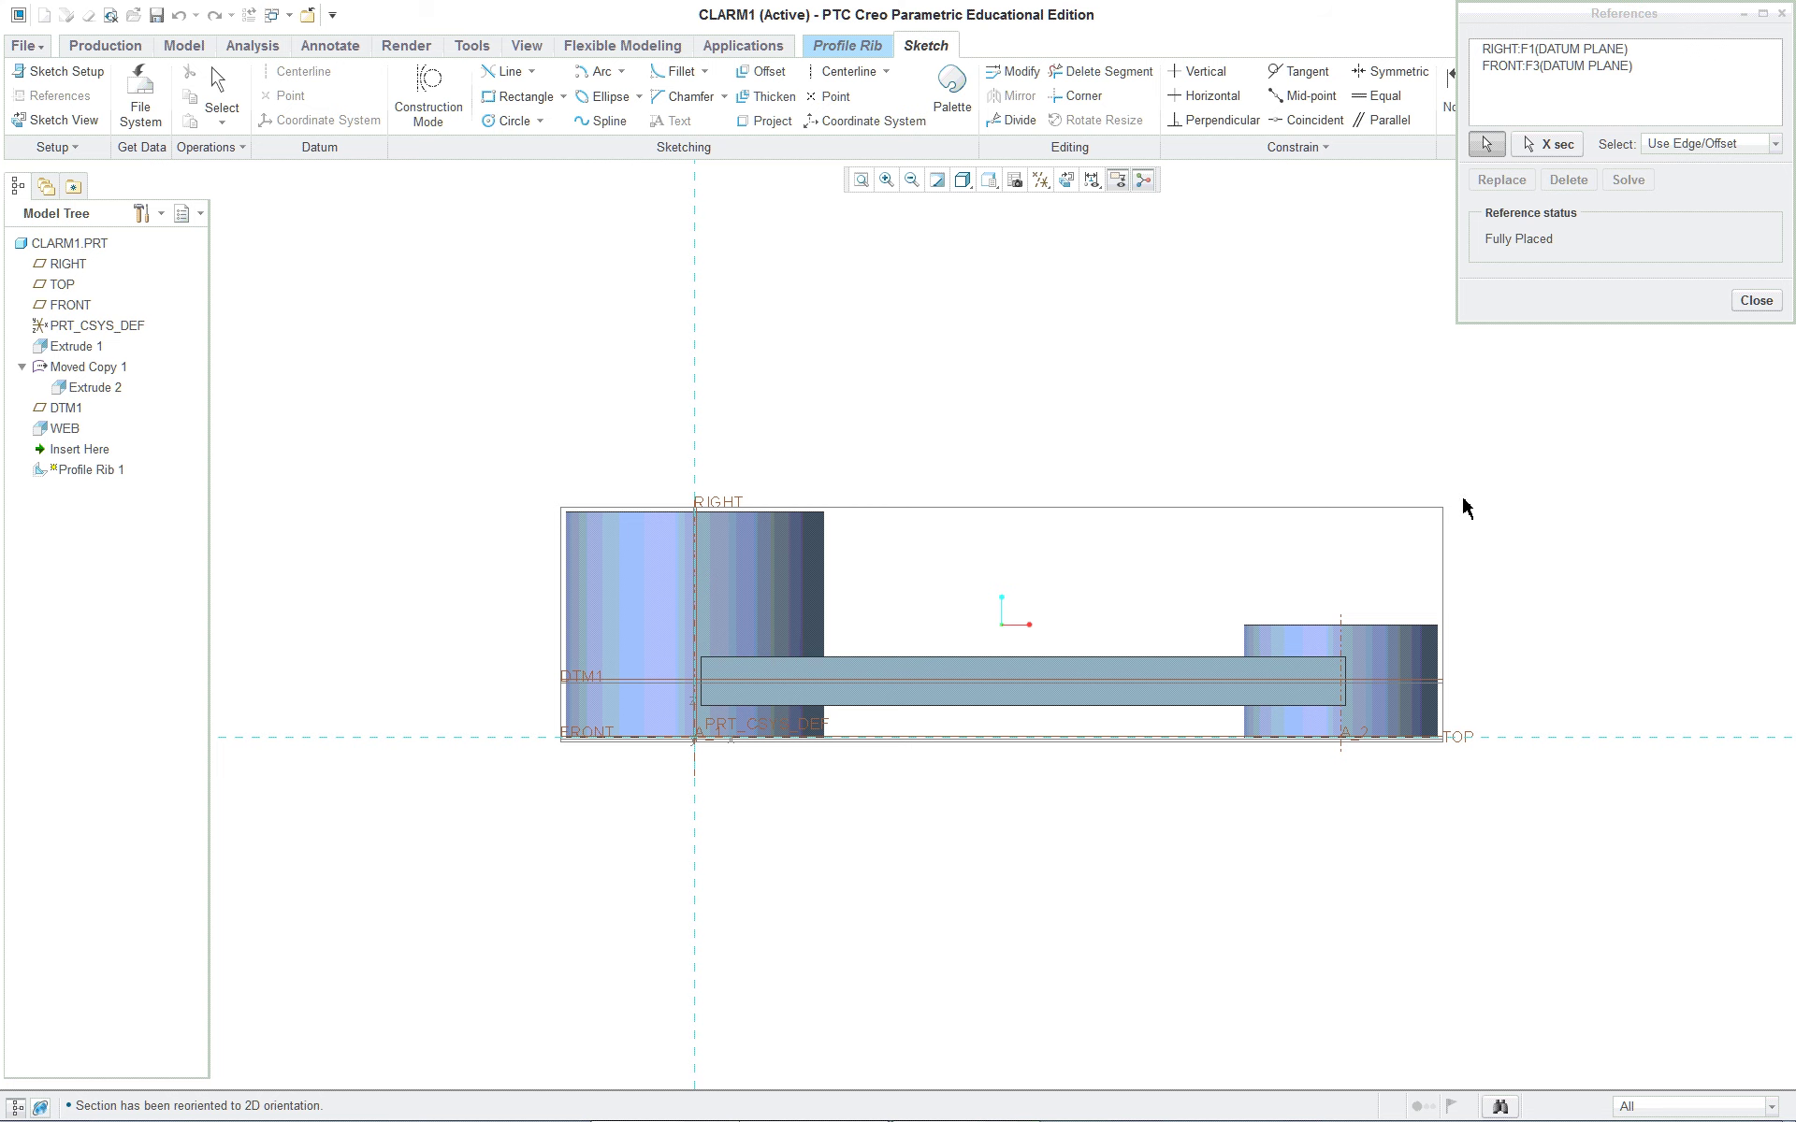
pyautogui.scroll(2, 1463, 509)
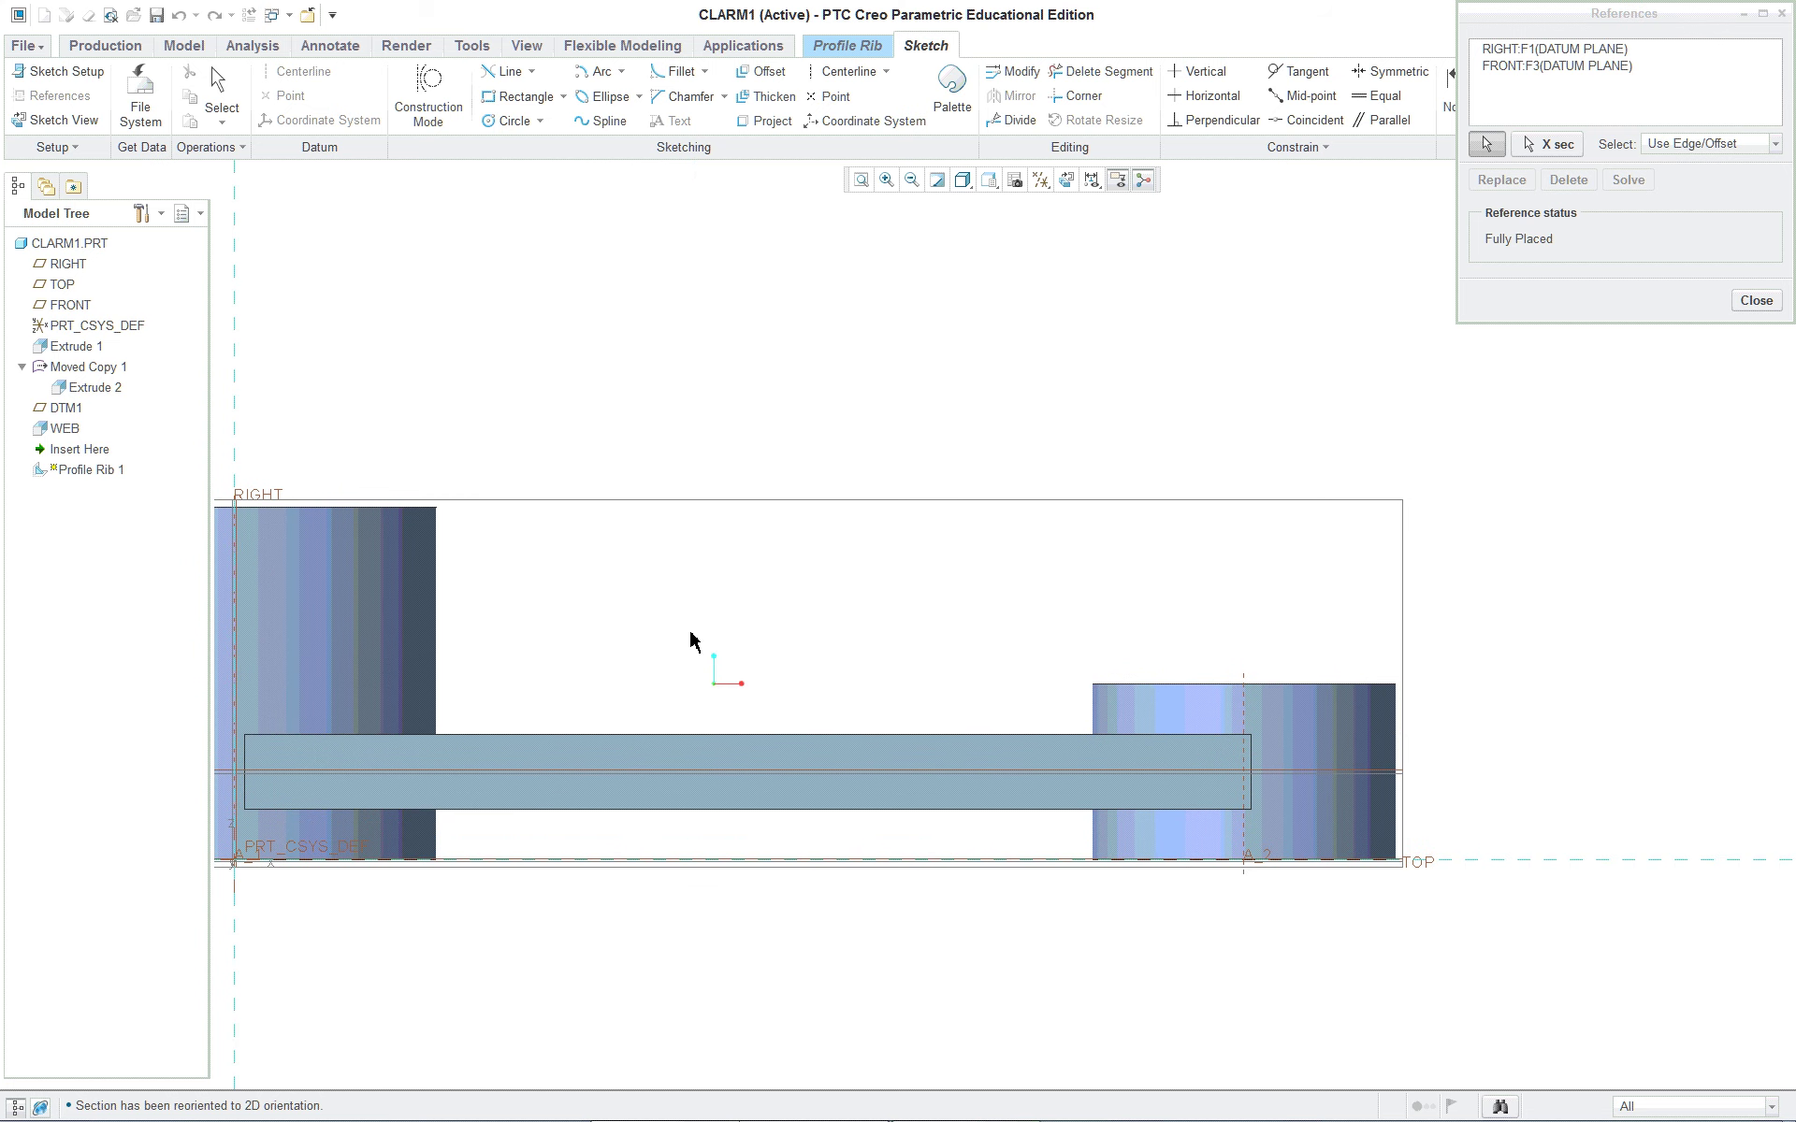
pyautogui.click(437, 594)
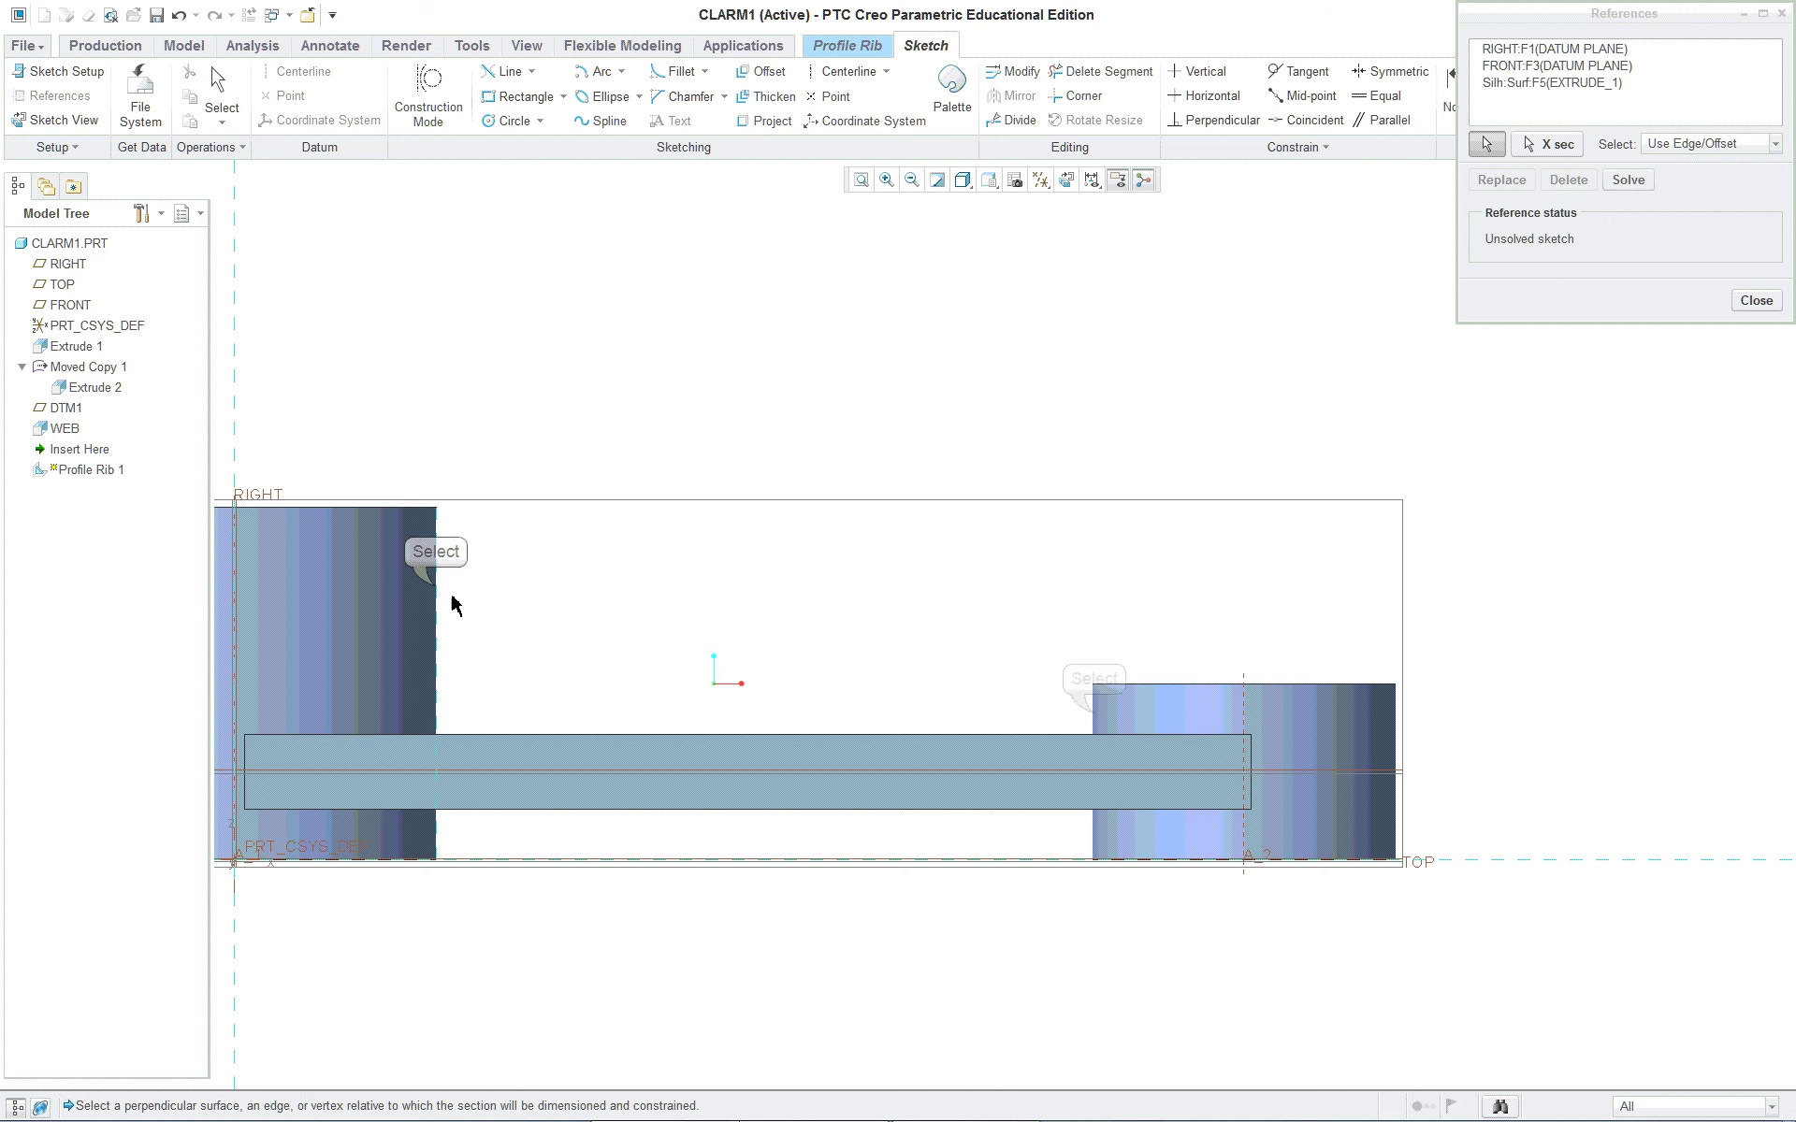
pyautogui.click(1091, 717)
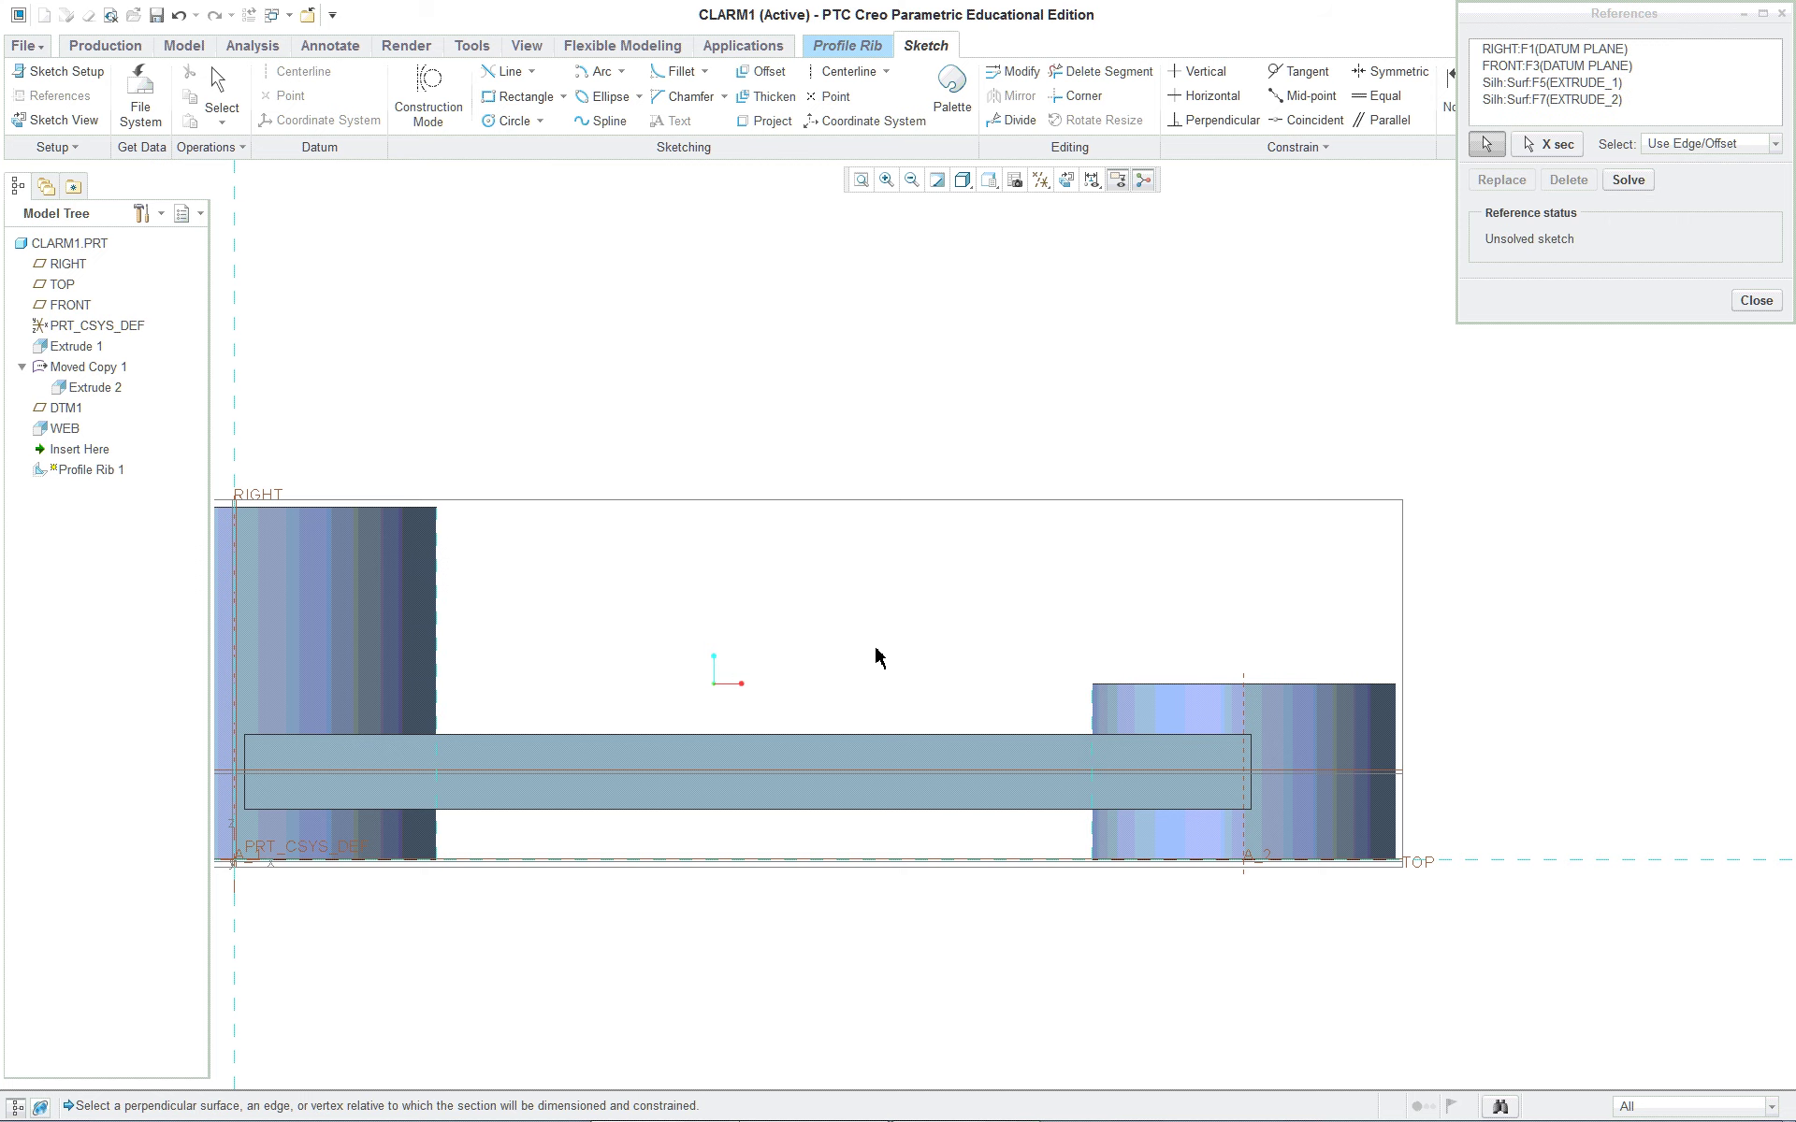
# Step: Sketch a sloping line between the tall and short cylinders' silhouette references, at about 75° to the tall cylinder's edge
pyautogui.scroll(-1, 889, 652)
pyautogui.moveTo(888, 652); pyautogui.dragTo(806, 711, button='middle')
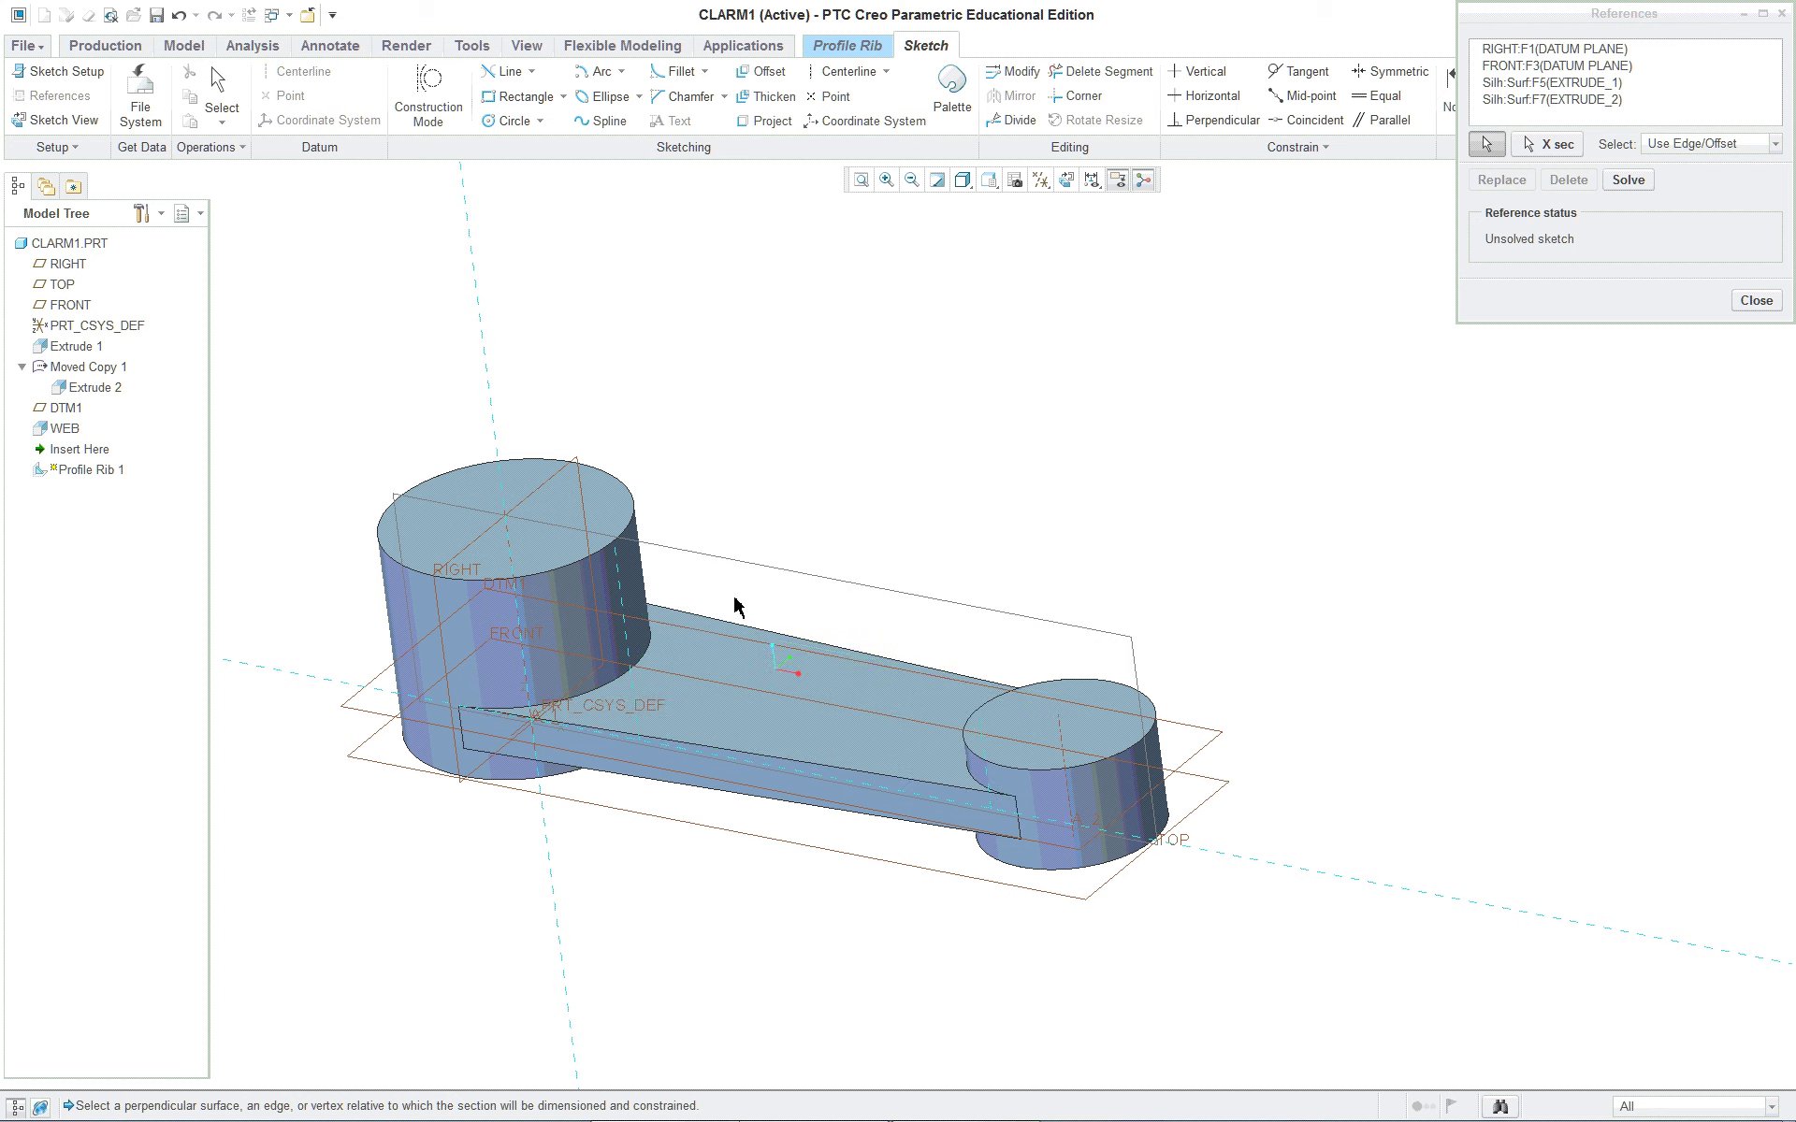
pyautogui.scroll(1, 734, 605)
pyautogui.rightClick(759, 374)
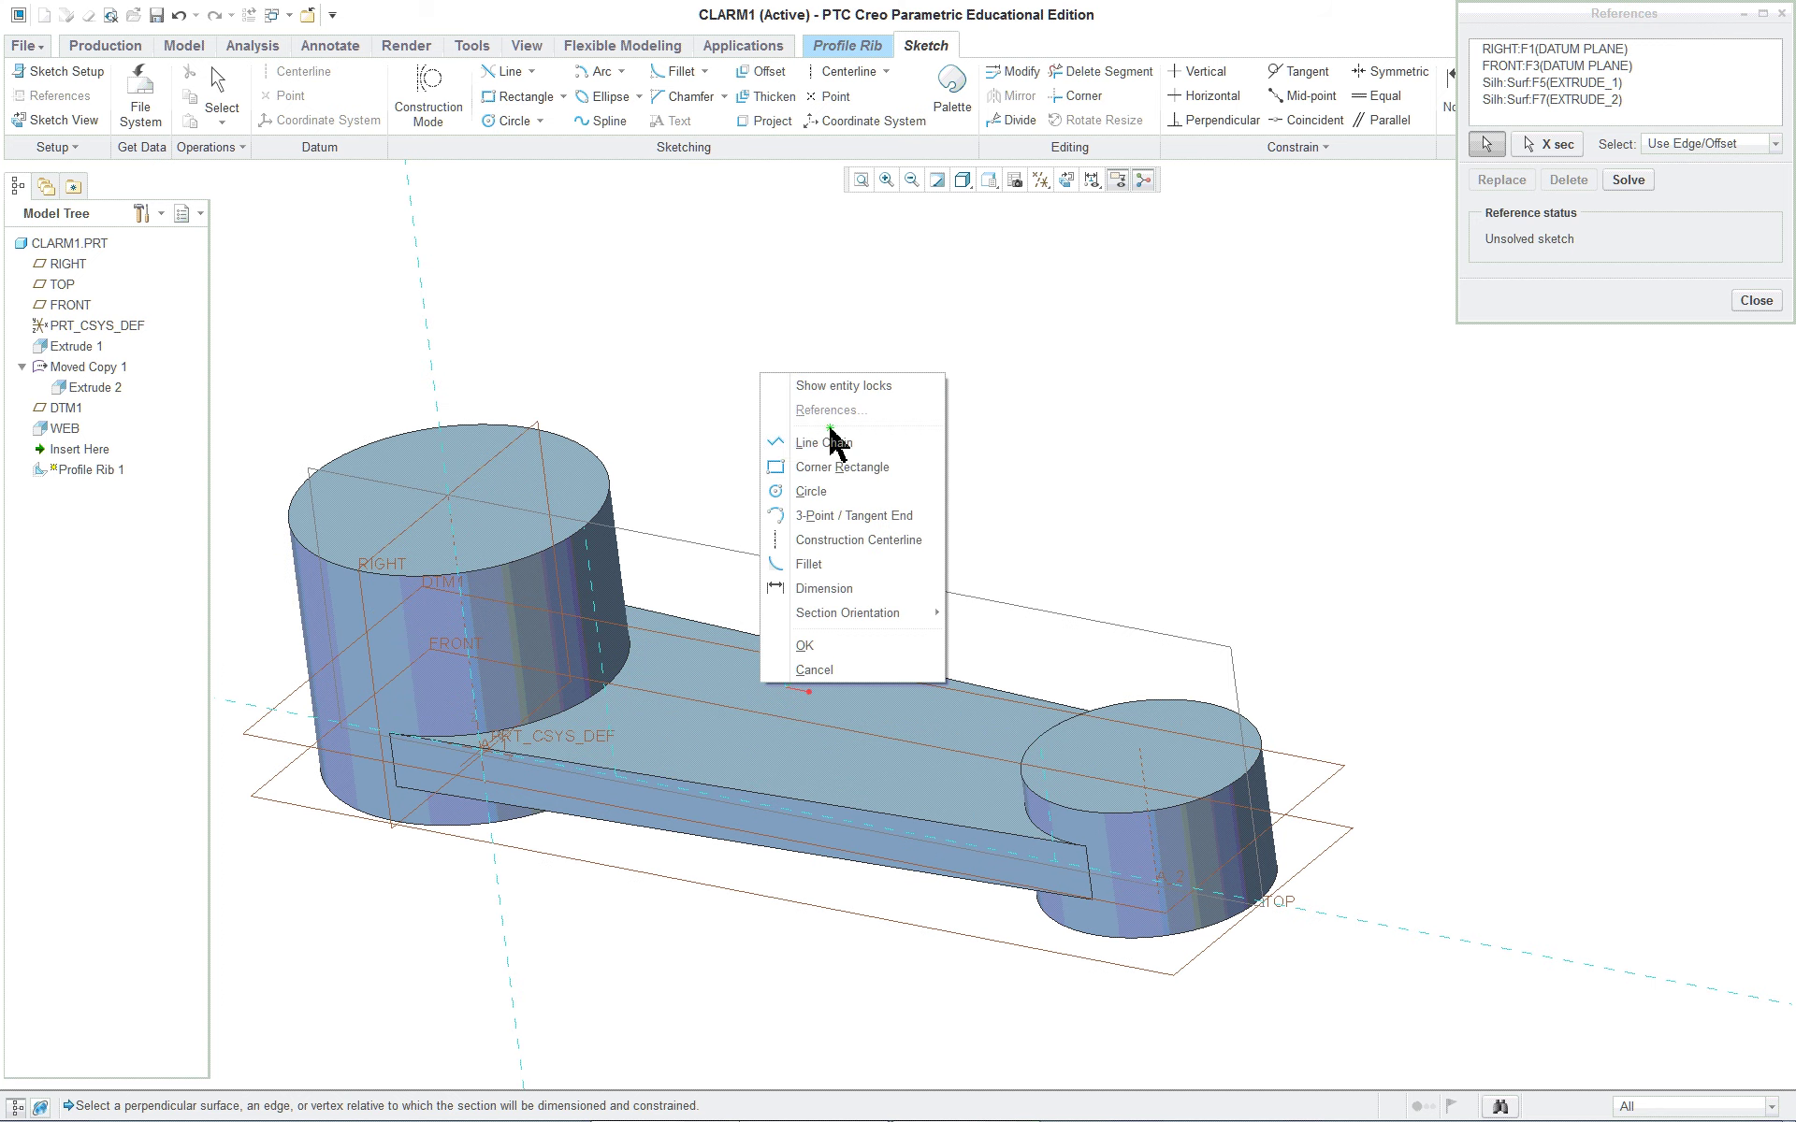
pyautogui.click(826, 465)
pyautogui.press('l')
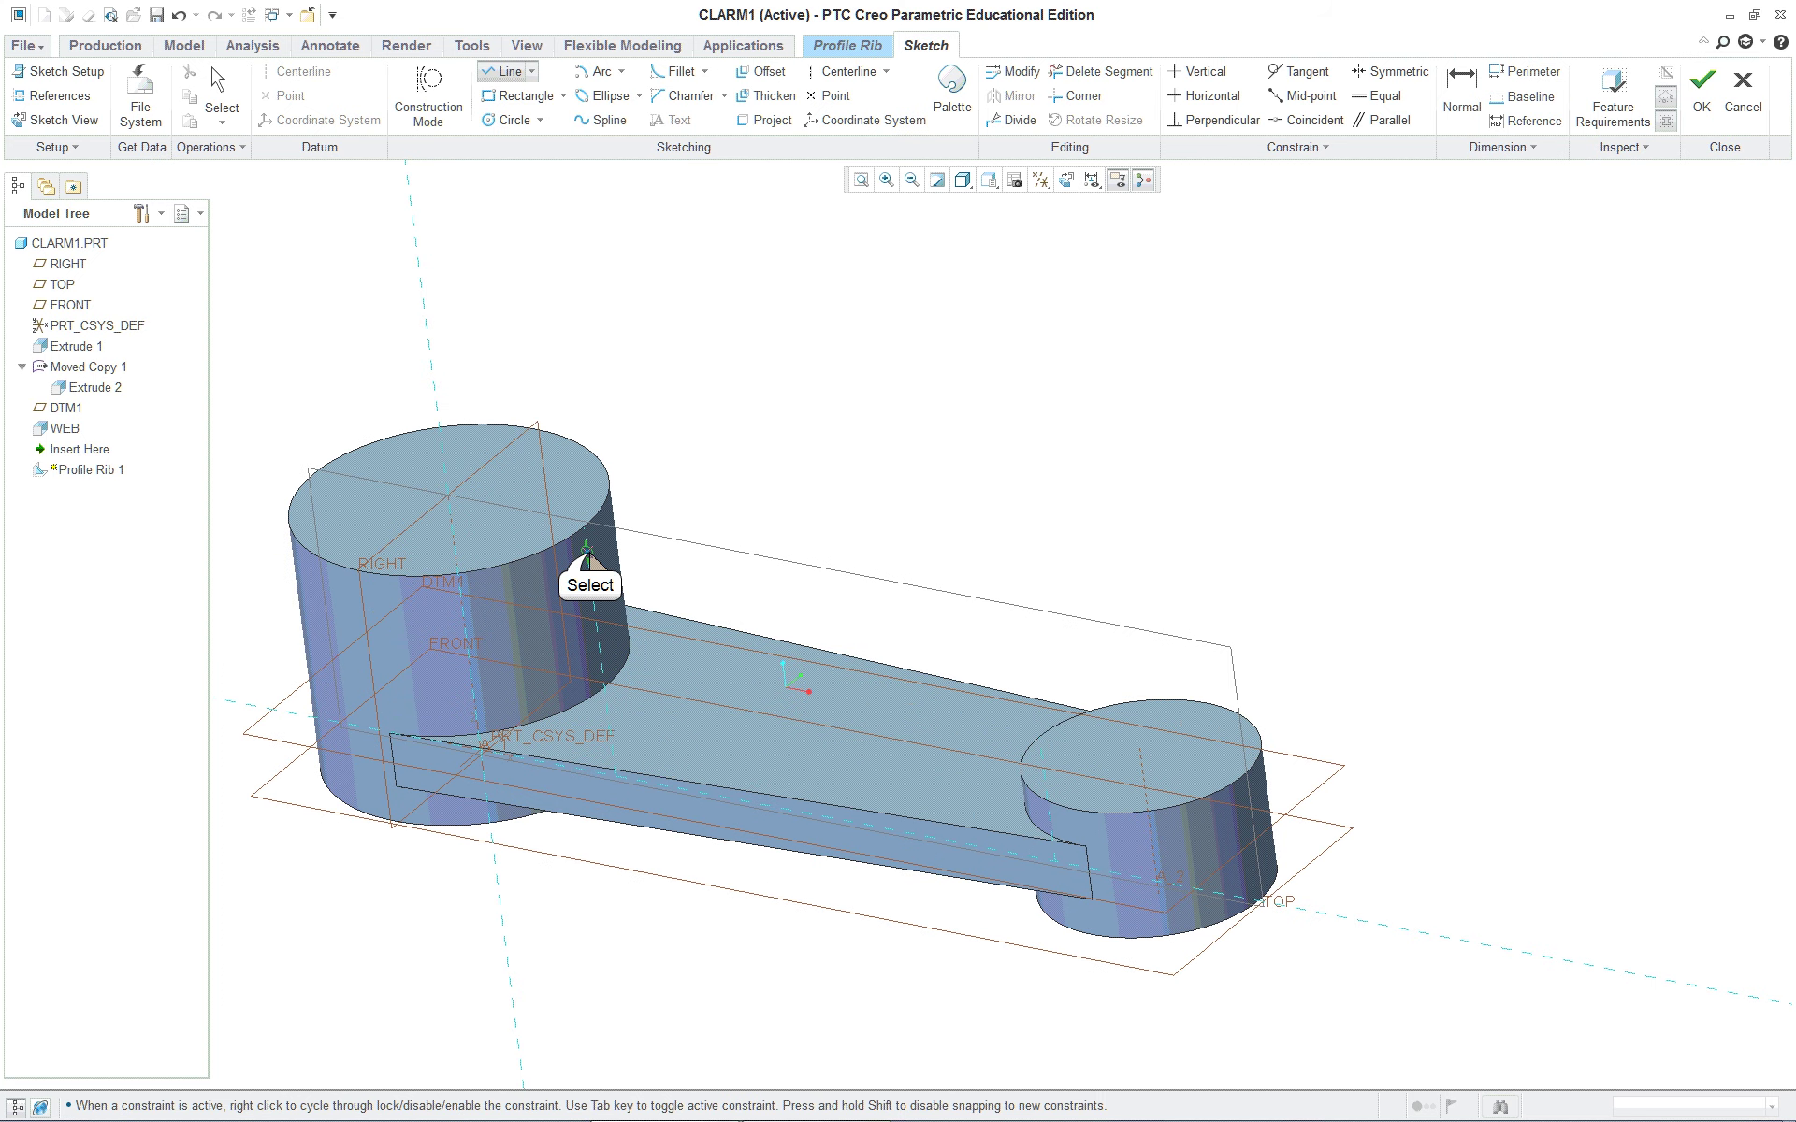
pyautogui.click(587, 552)
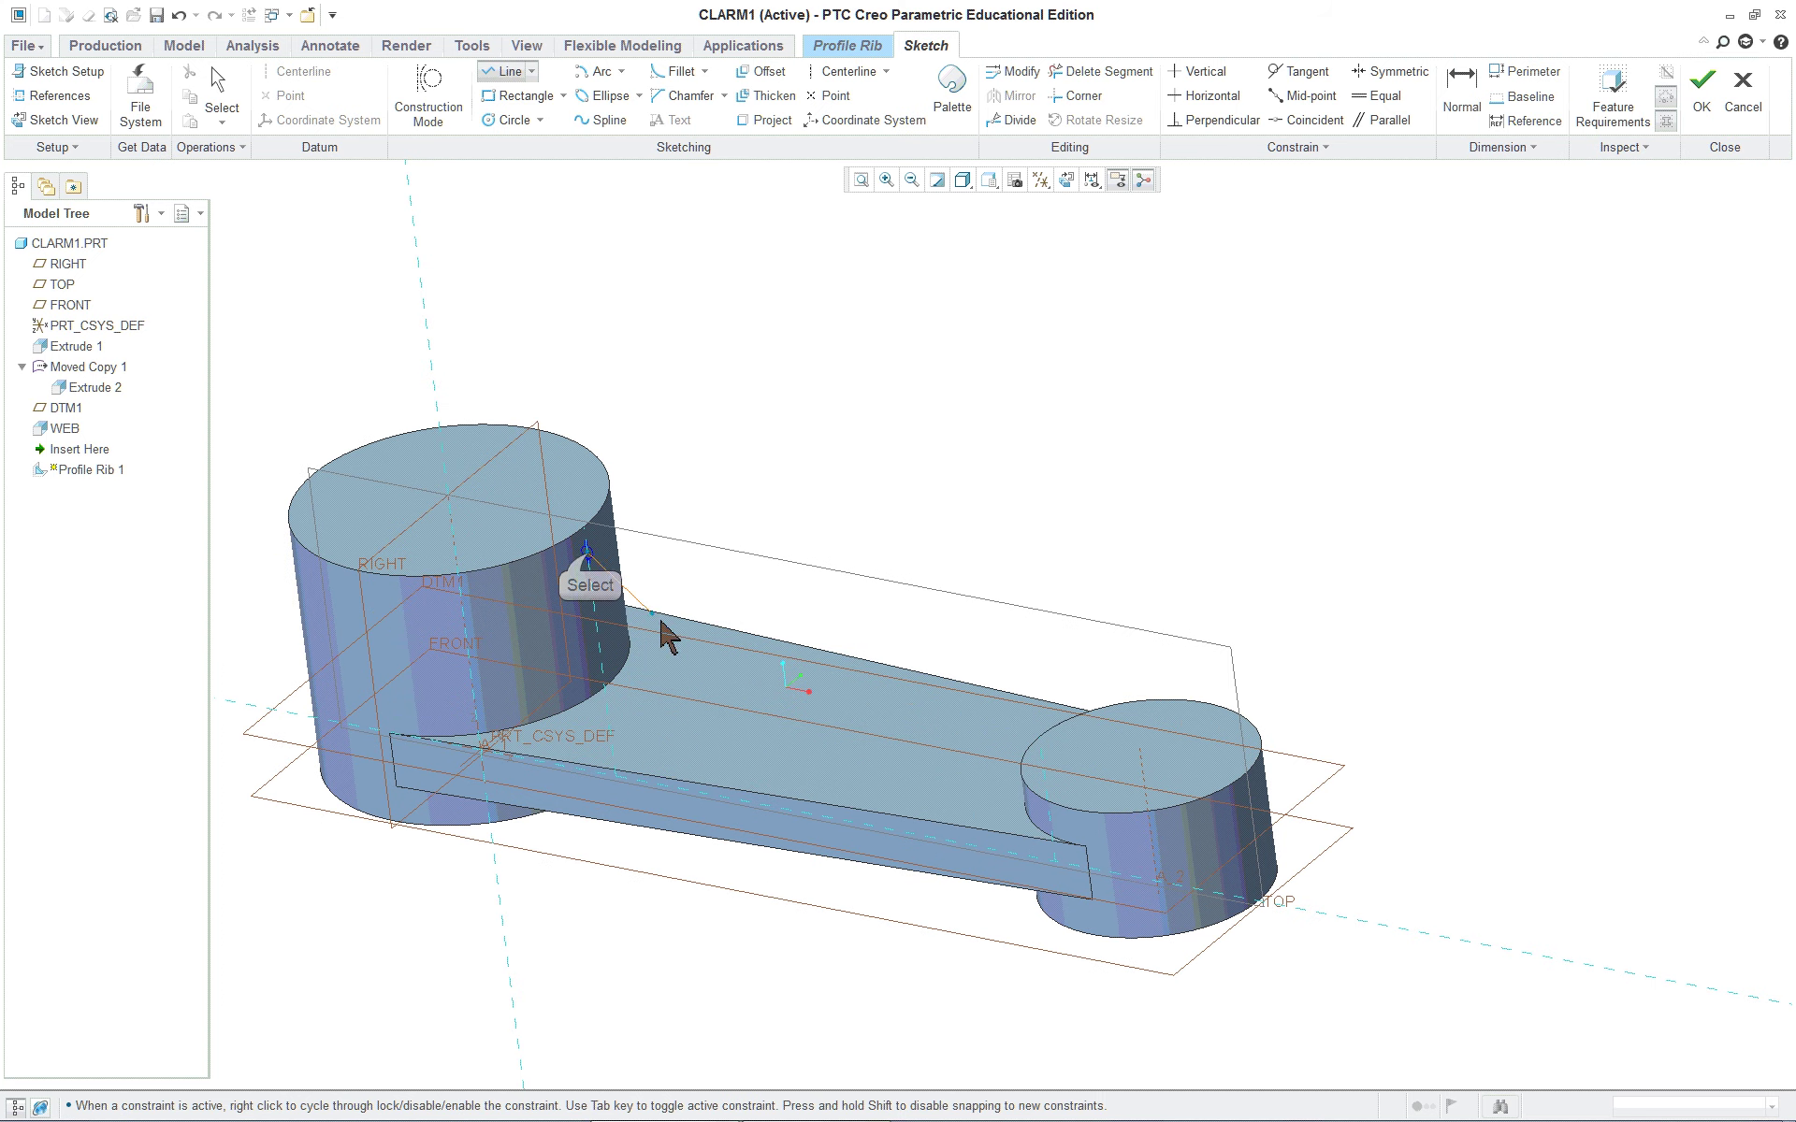
pyautogui.click(1042, 763)
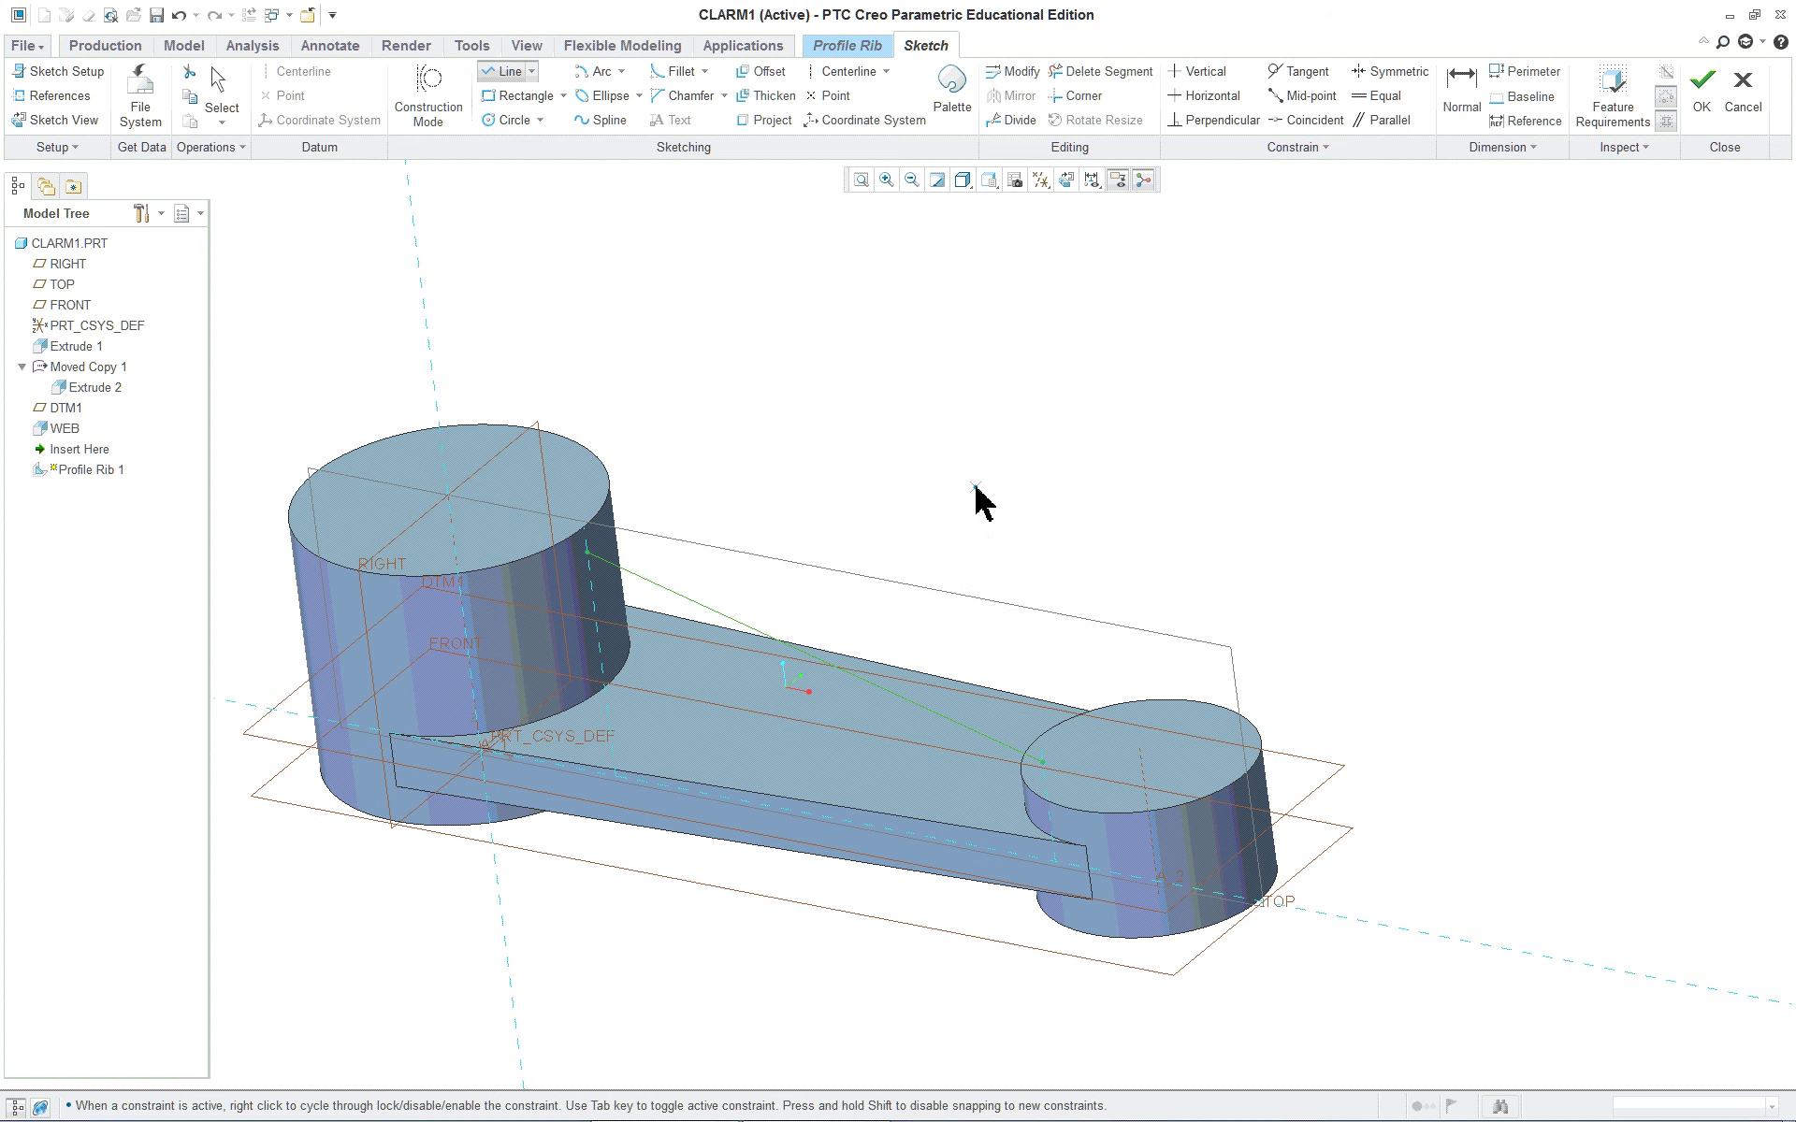
pyautogui.middleClick(968, 562)
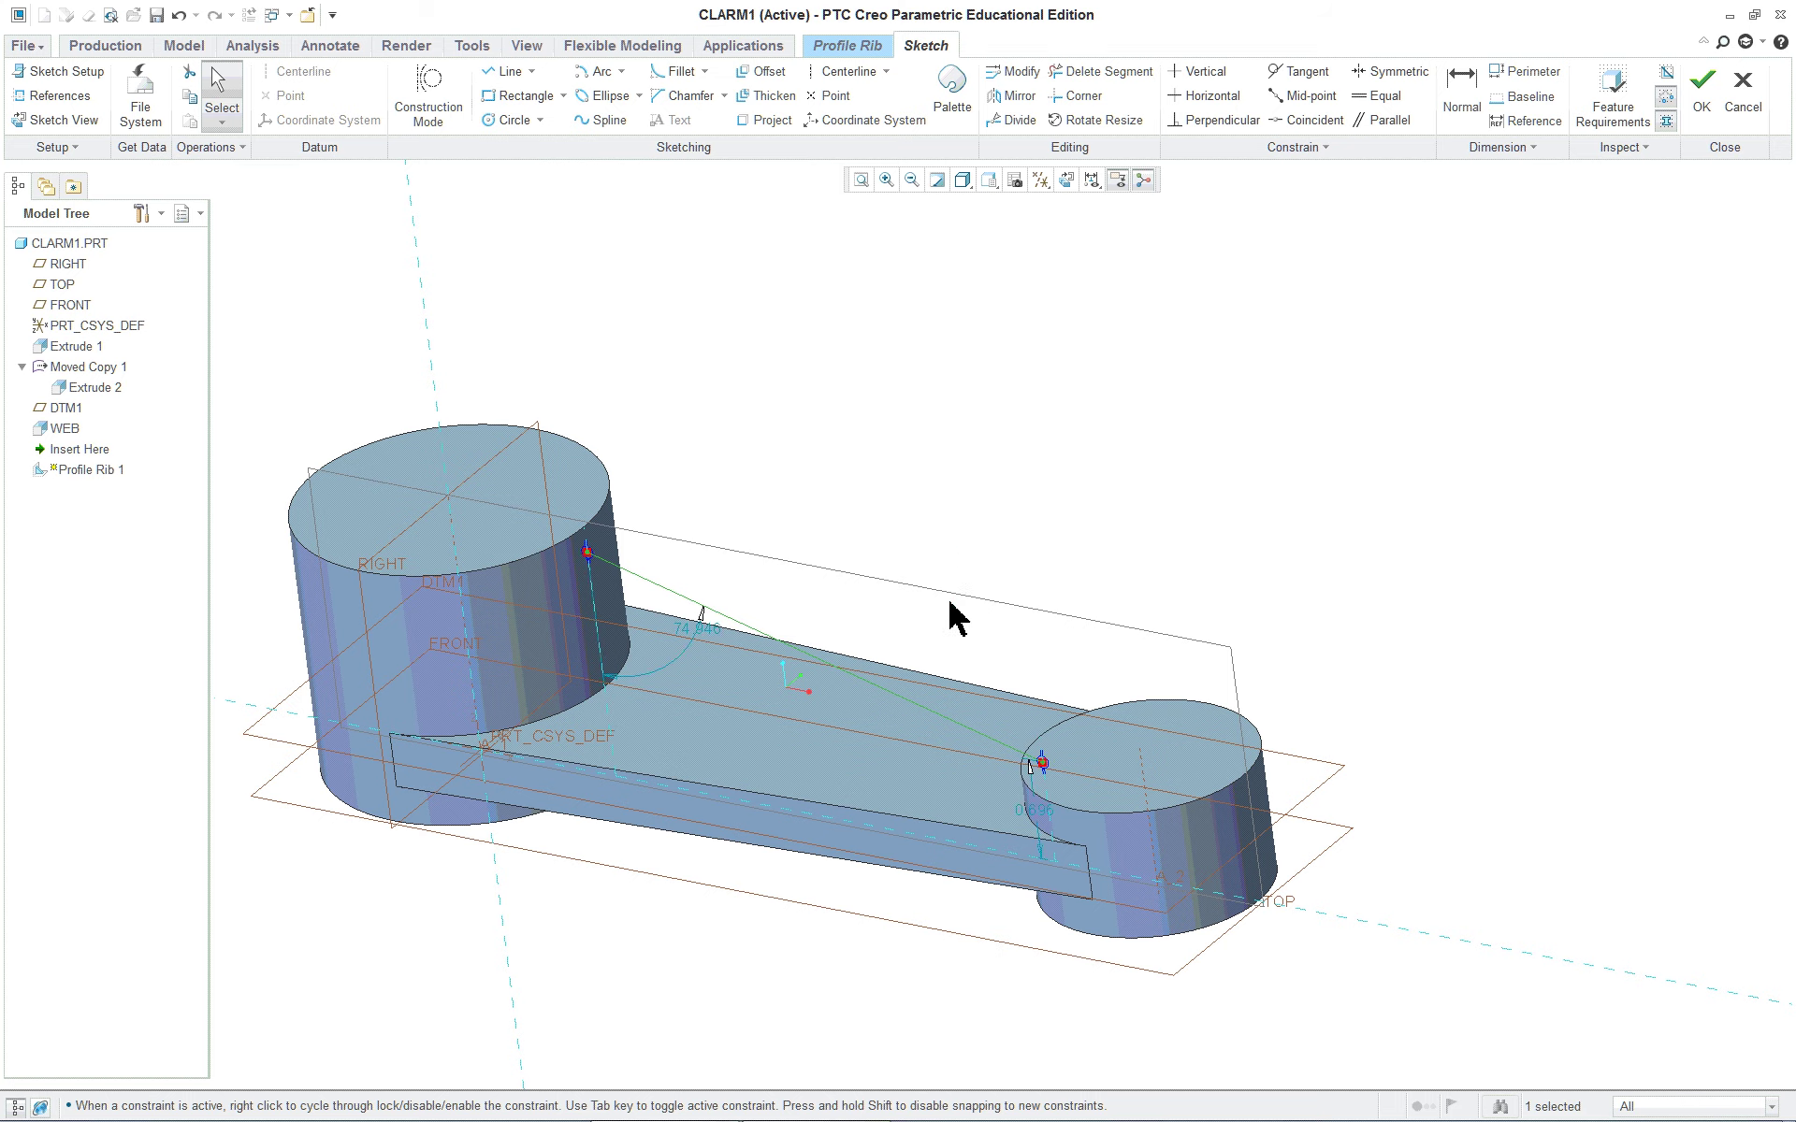
# Step: Dimension the line's endpoint on the short cylinder vertically from the web's top surface and set it to 0.15
pyautogui.moveTo(950, 614)
pyautogui.mouseDown(button='middle')
pyautogui.moveTo(1051, 545)
pyautogui.moveTo(1076, 559)
pyautogui.moveTo(878, 533)
pyautogui.moveTo(690, 586)
pyautogui.moveTo(633, 513)
pyautogui.moveTo(599, 526)
pyautogui.moveTo(621, 477)
pyautogui.moveTo(589, 533)
pyautogui.moveTo(633, 492)
pyautogui.moveTo(630, 569)
pyautogui.moveTo(552, 565)
pyautogui.moveTo(634, 586)
pyautogui.moveTo(593, 540)
pyautogui.moveTo(573, 589)
pyautogui.mouseUp(button='middle')
pyautogui.scroll(4, 505, 655)
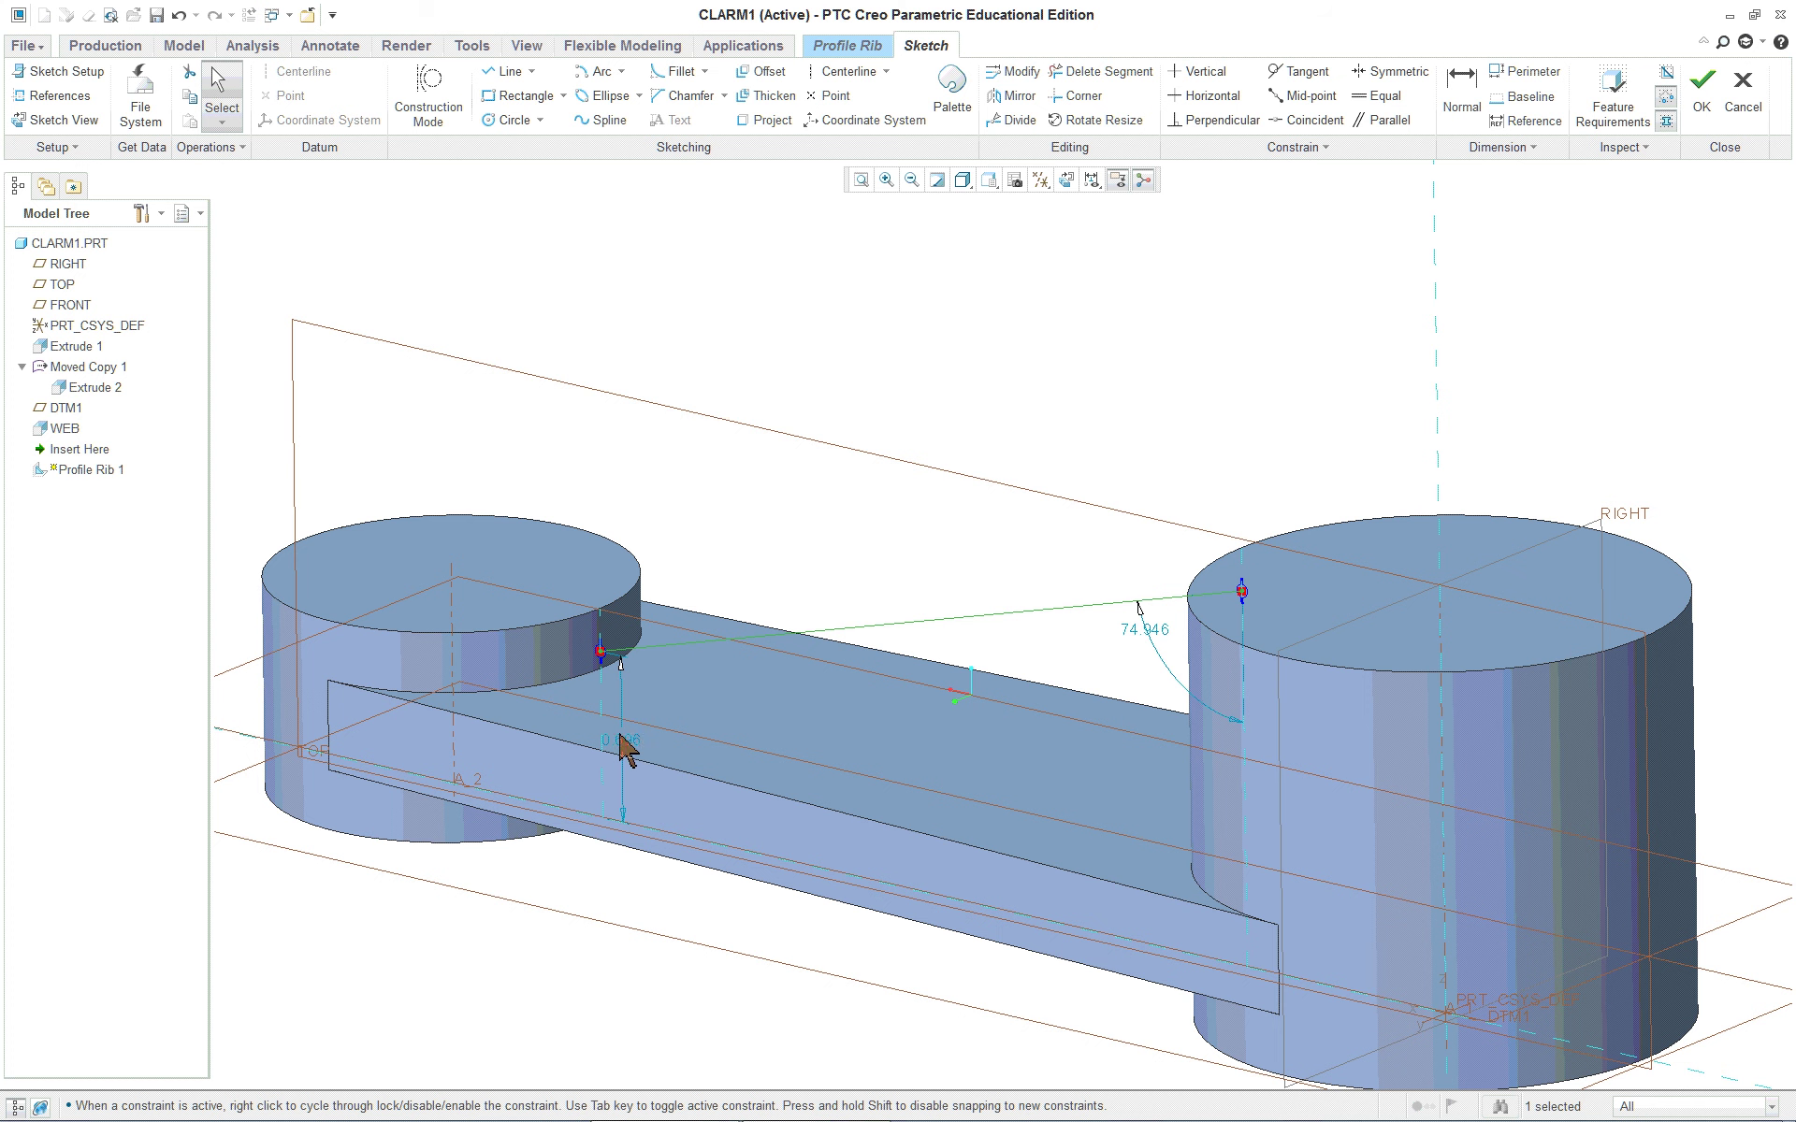
pyautogui.rightClick(784, 365)
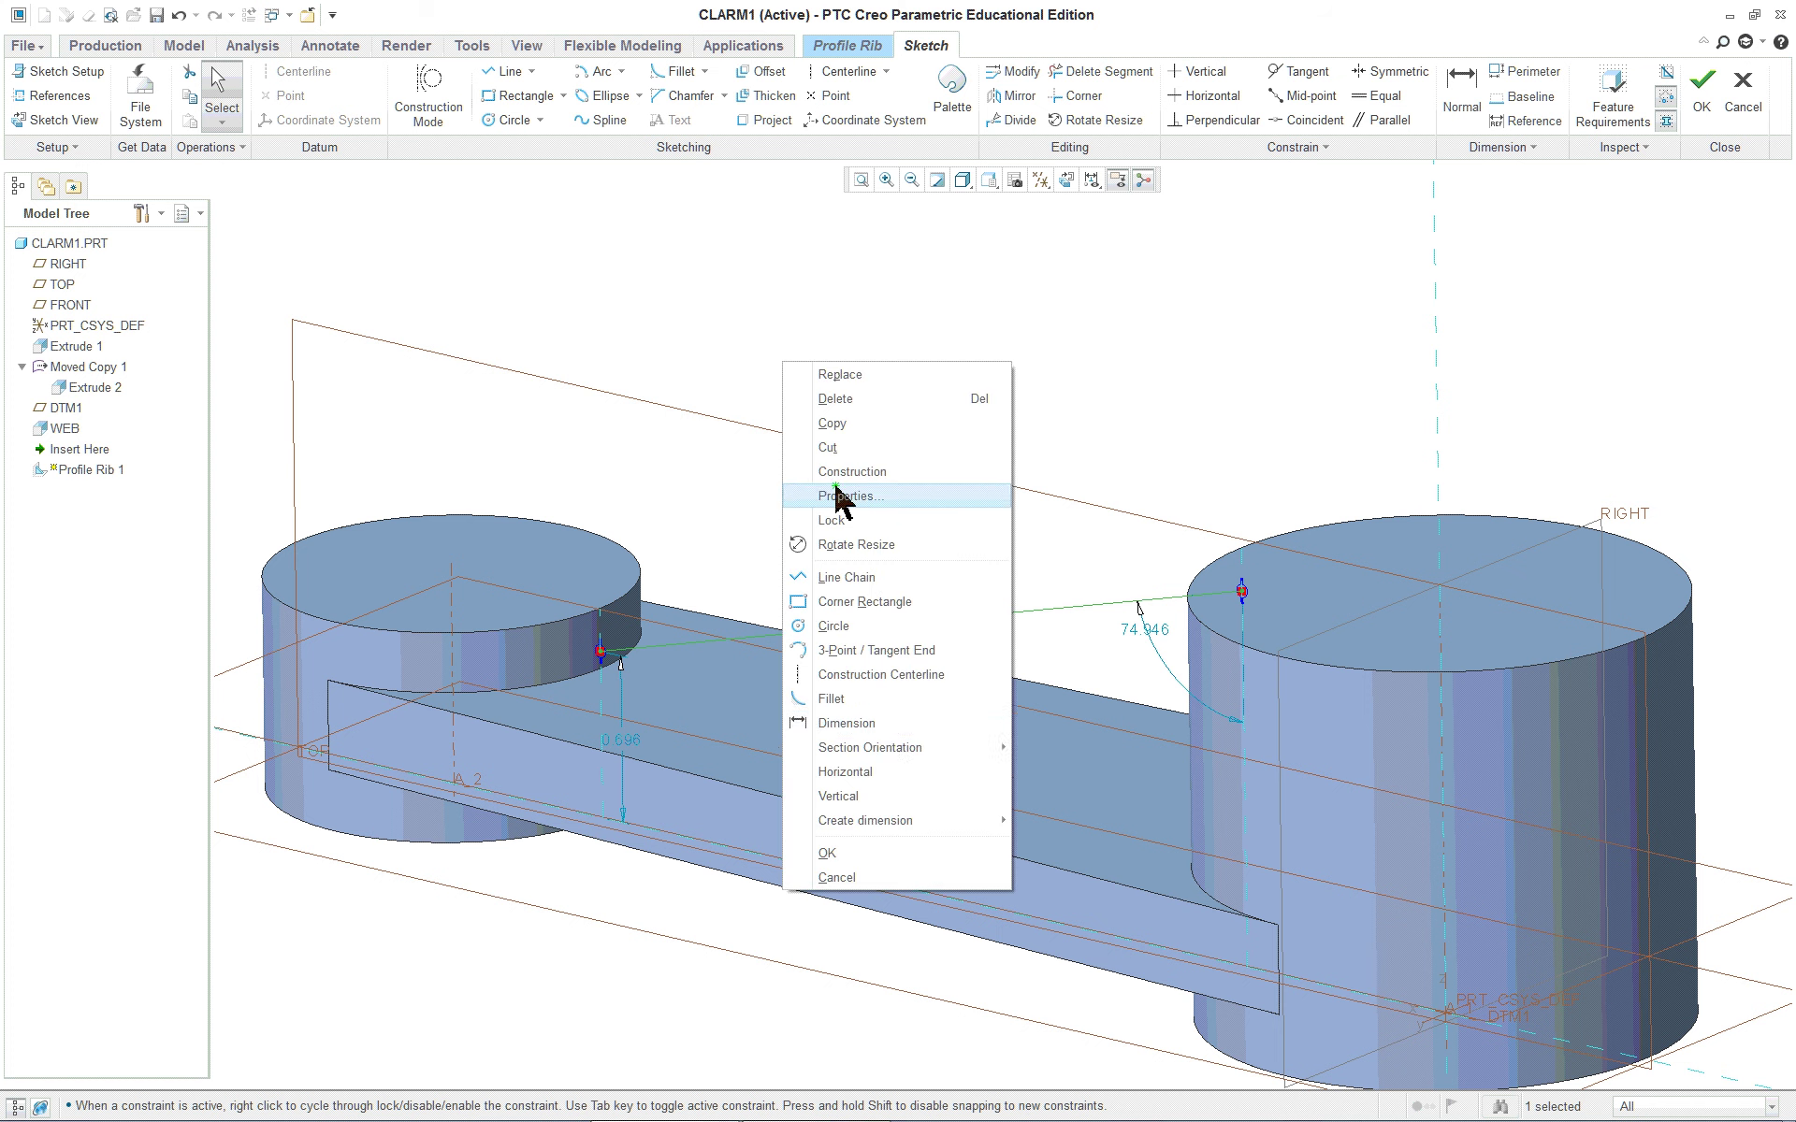
pyautogui.click(684, 695)
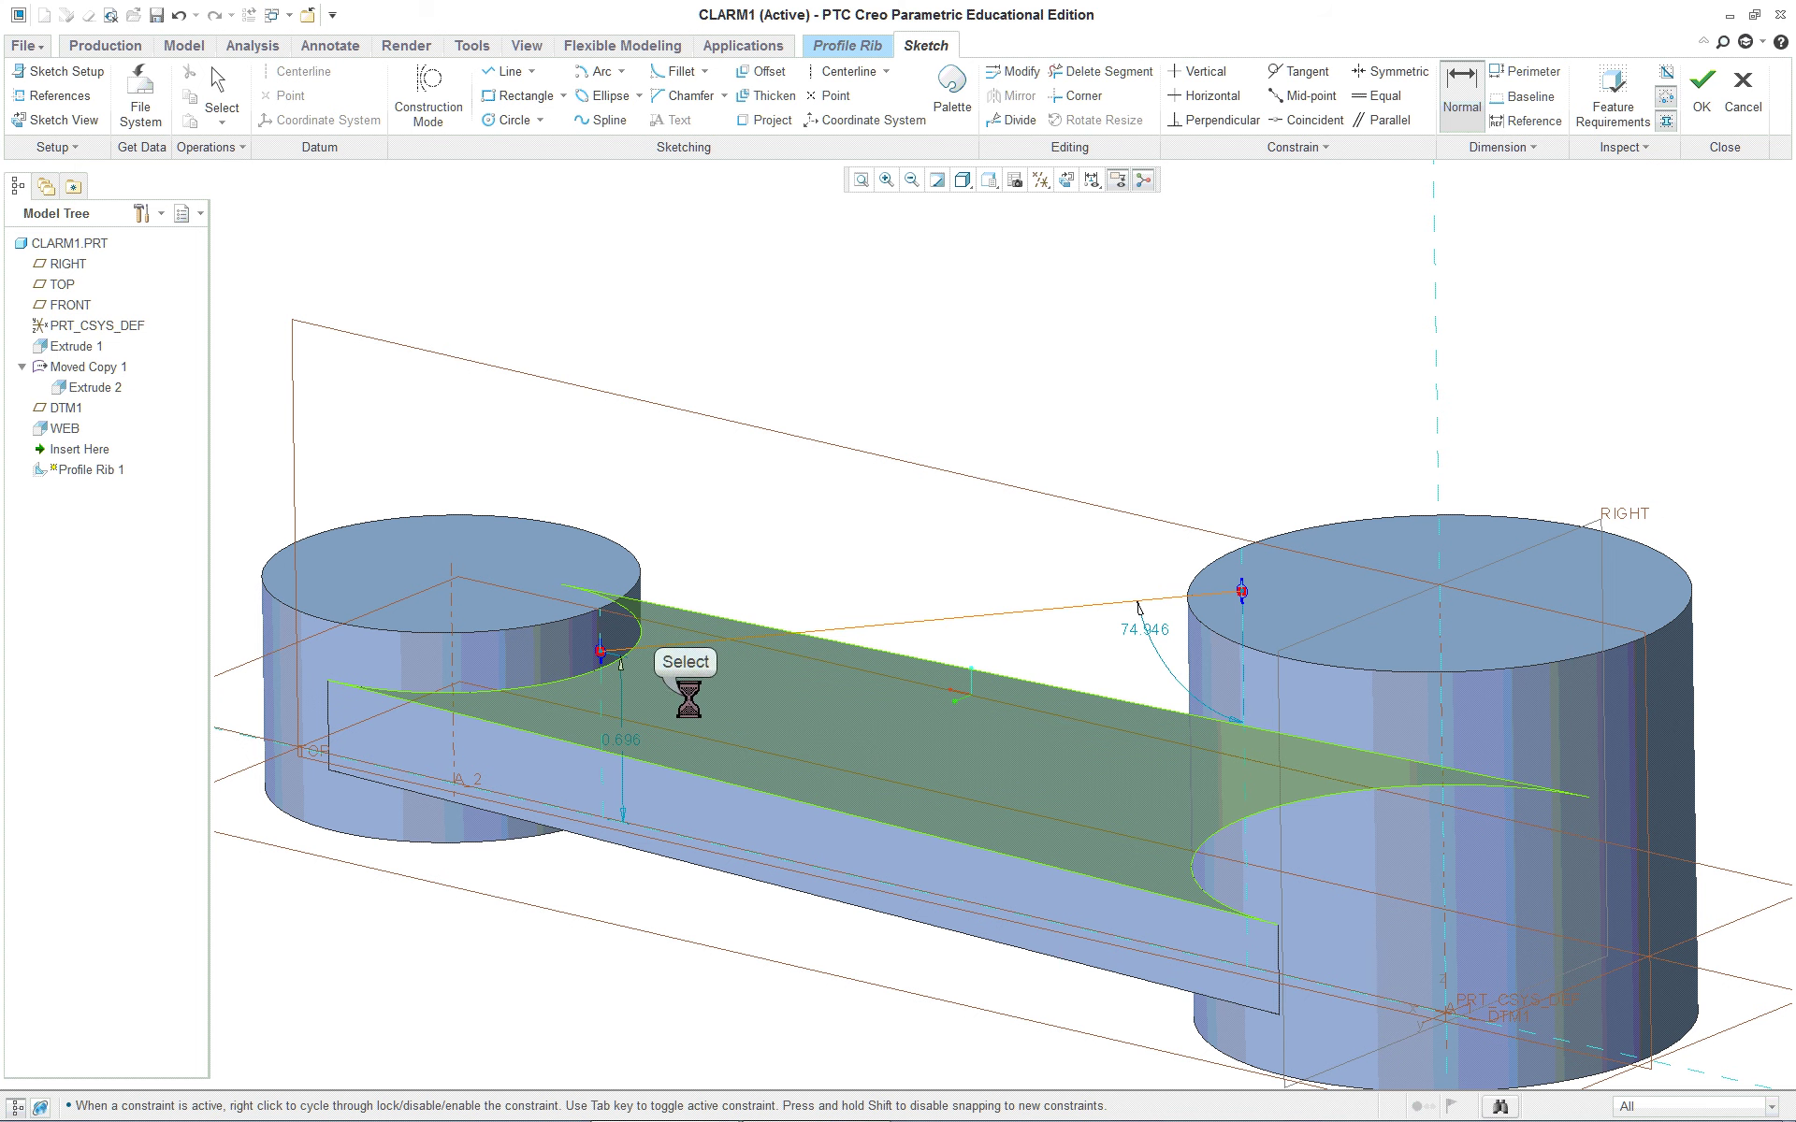
pyautogui.click(605, 660)
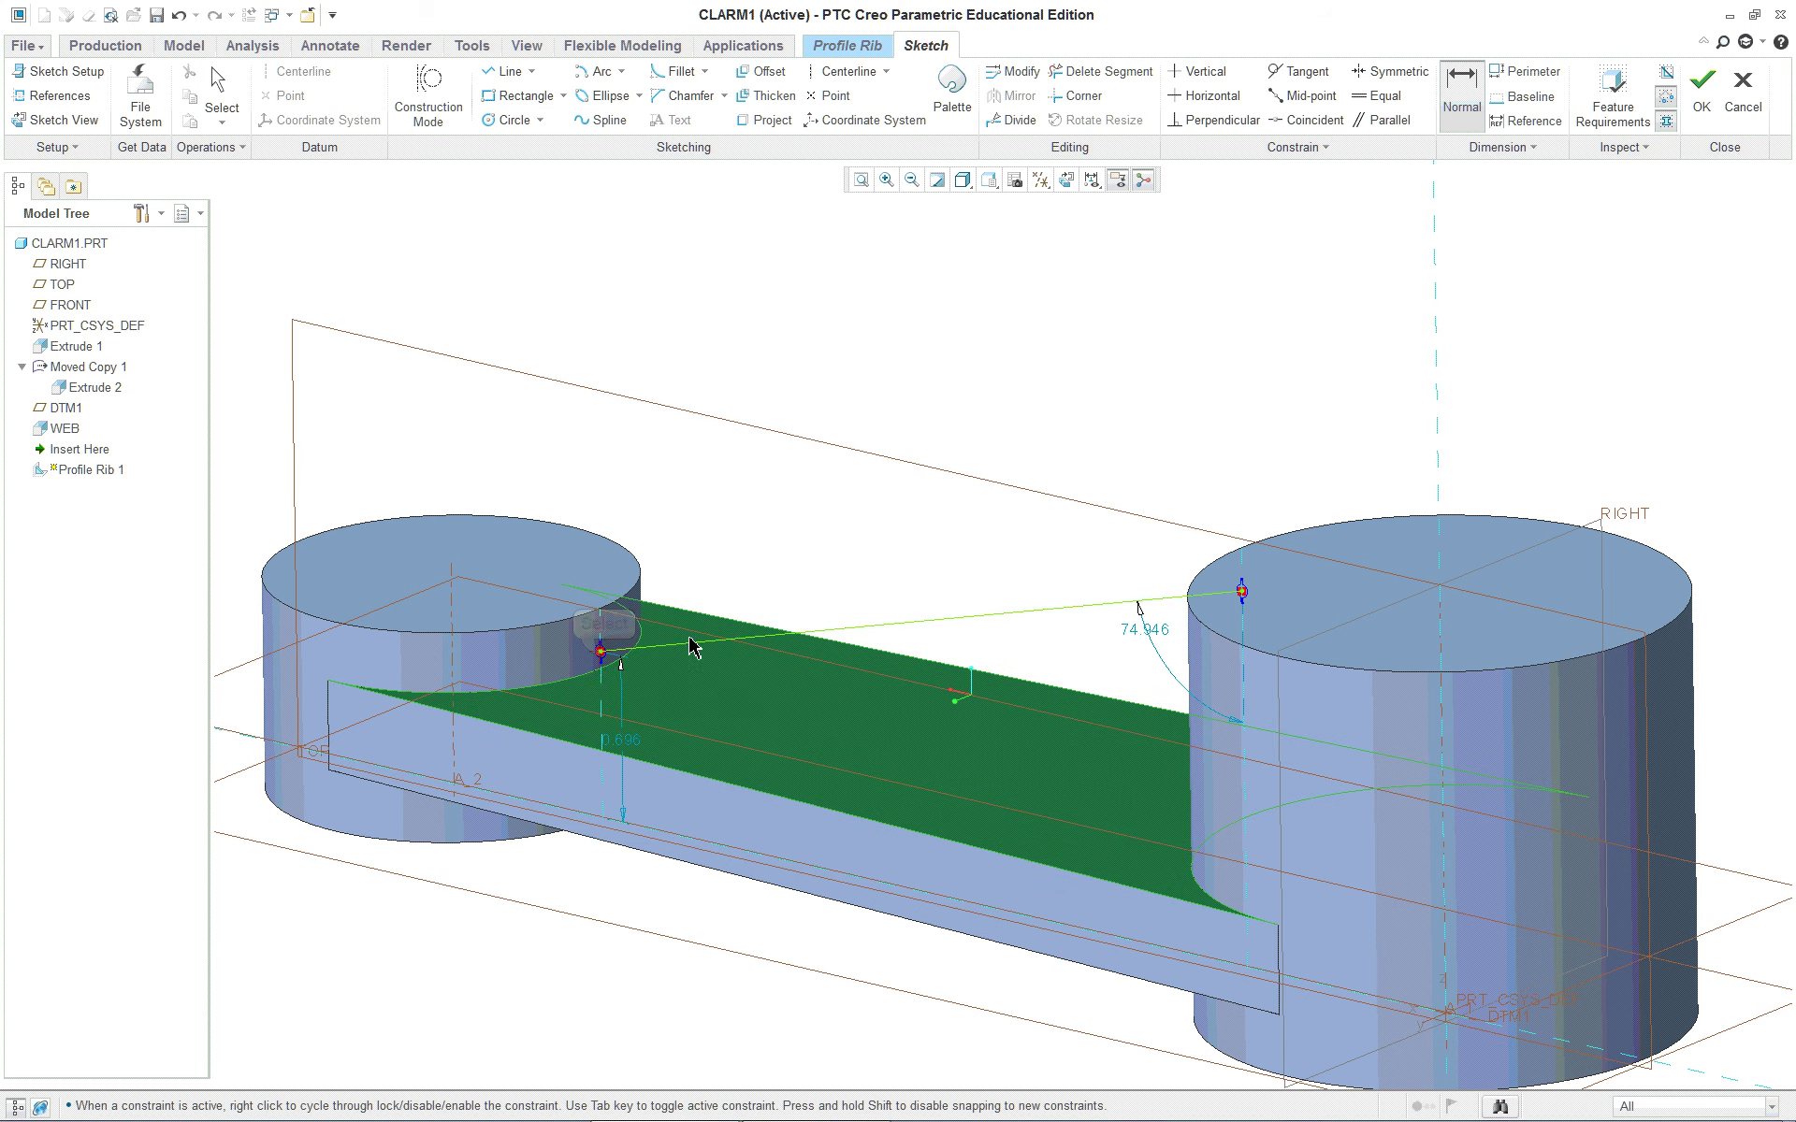
pyautogui.middleClick(763, 566)
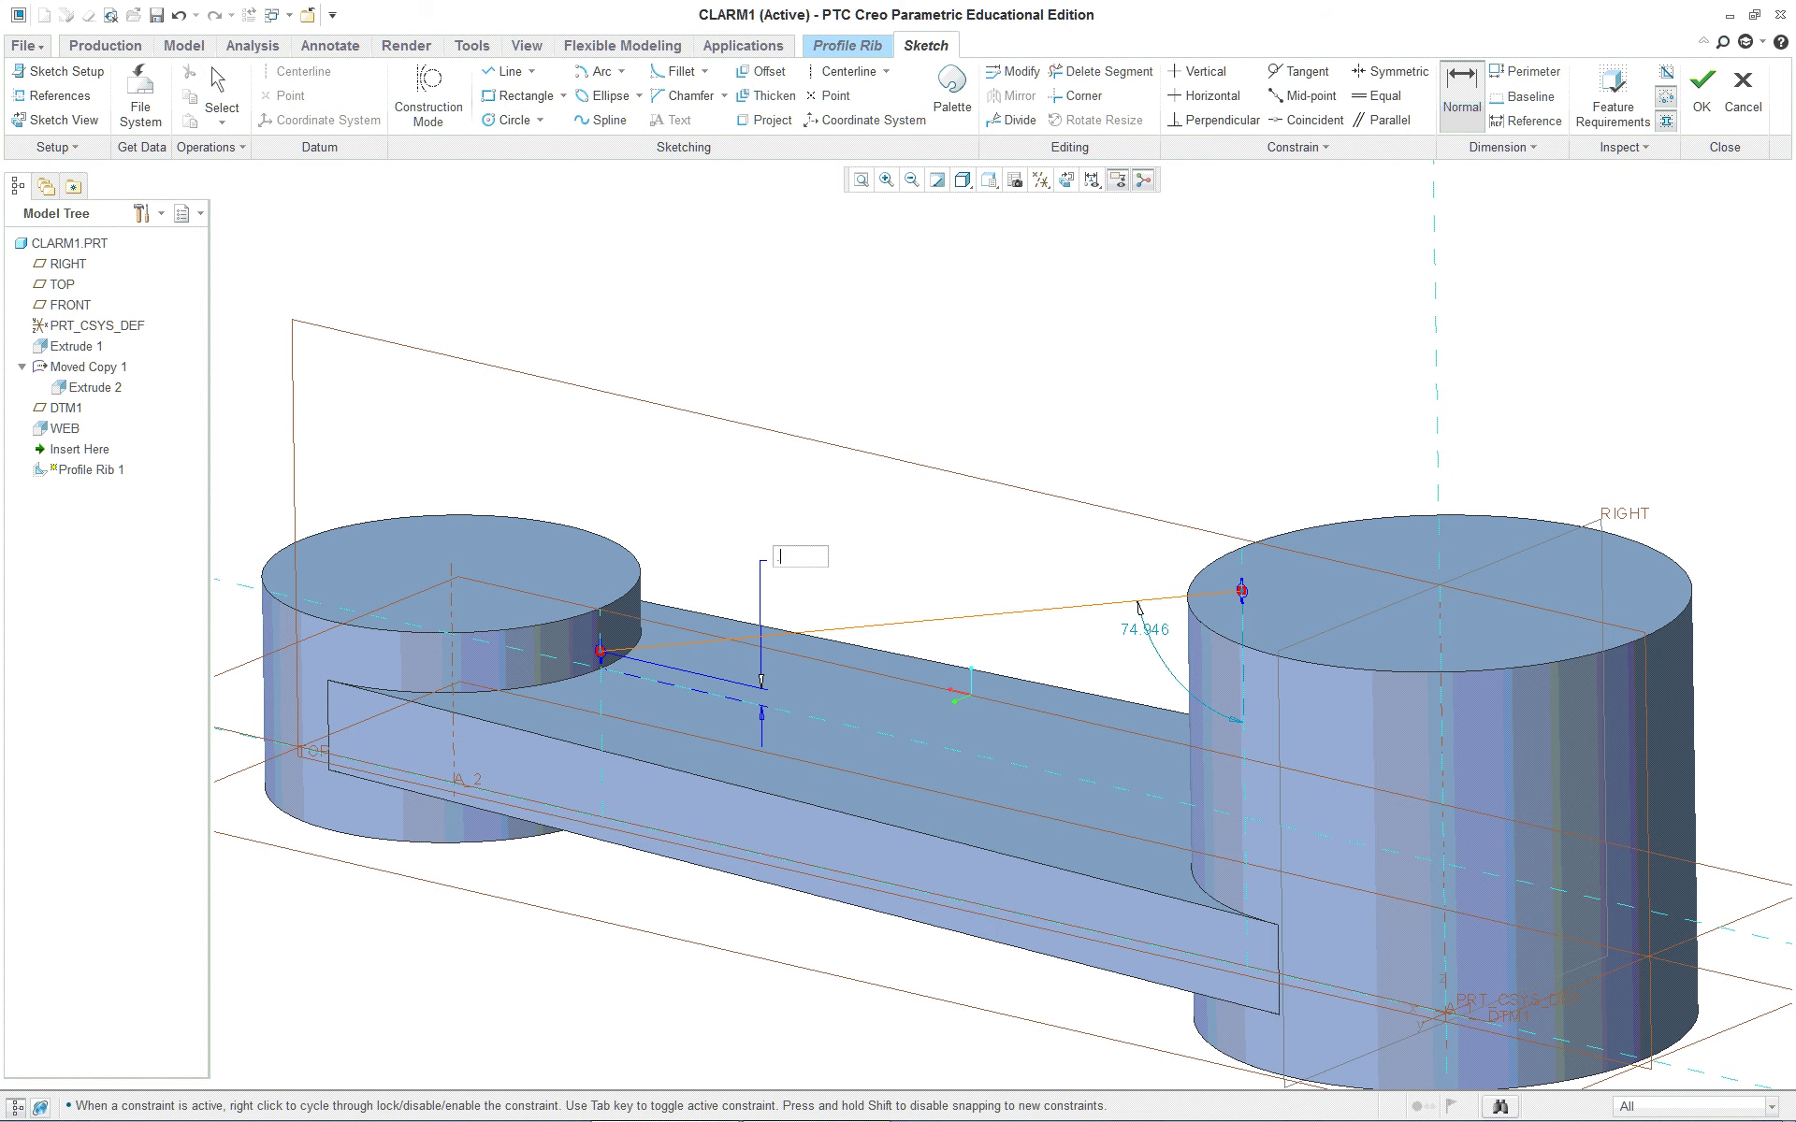
pyautogui.write('.15')
pyautogui.press('Return')
# Step: Dimension the line's endpoint on the tall cylinder vertically from the web's top surface and set it to 0.9875
pyautogui.moveTo(837, 597)
pyautogui.mouseDown(button='middle')
pyautogui.moveTo(882, 613)
pyautogui.moveTo(990, 577)
pyautogui.moveTo(1115, 643)
pyautogui.mouseUp(button='middle')
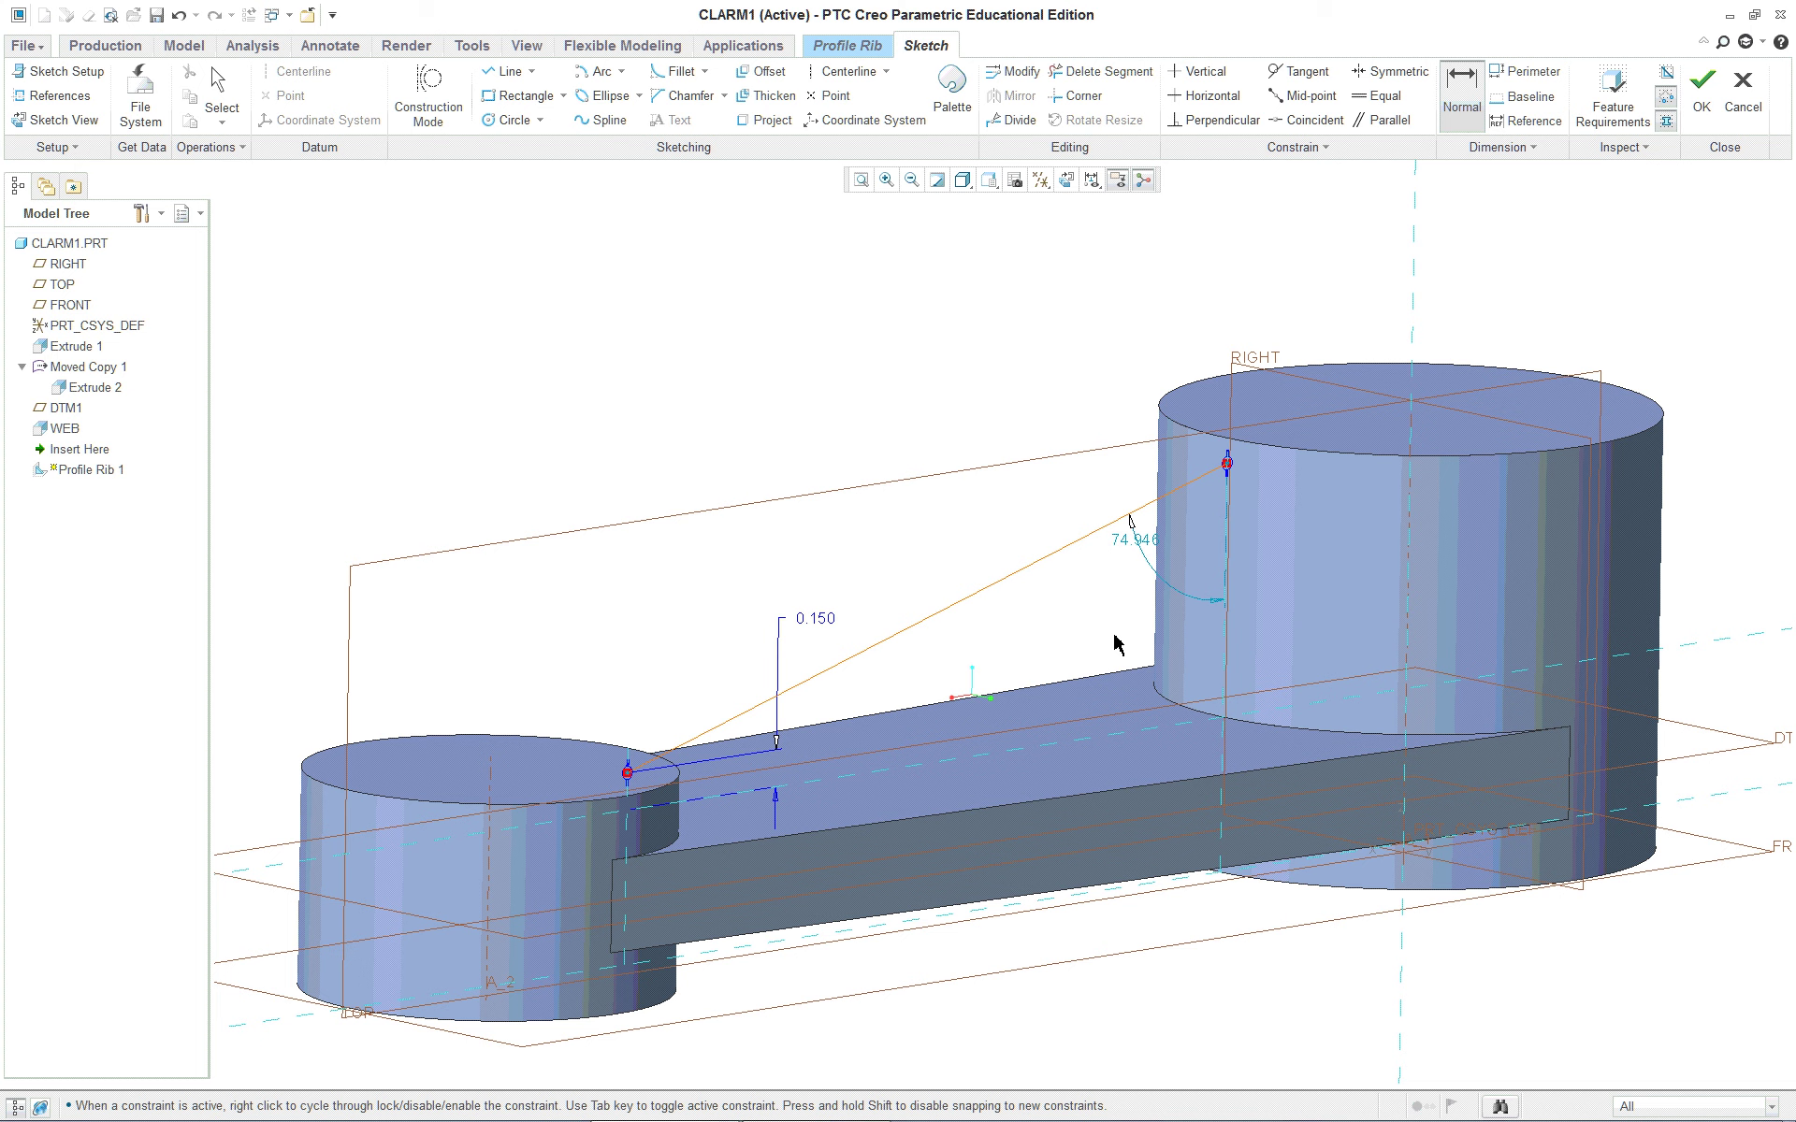
pyautogui.click(1096, 716)
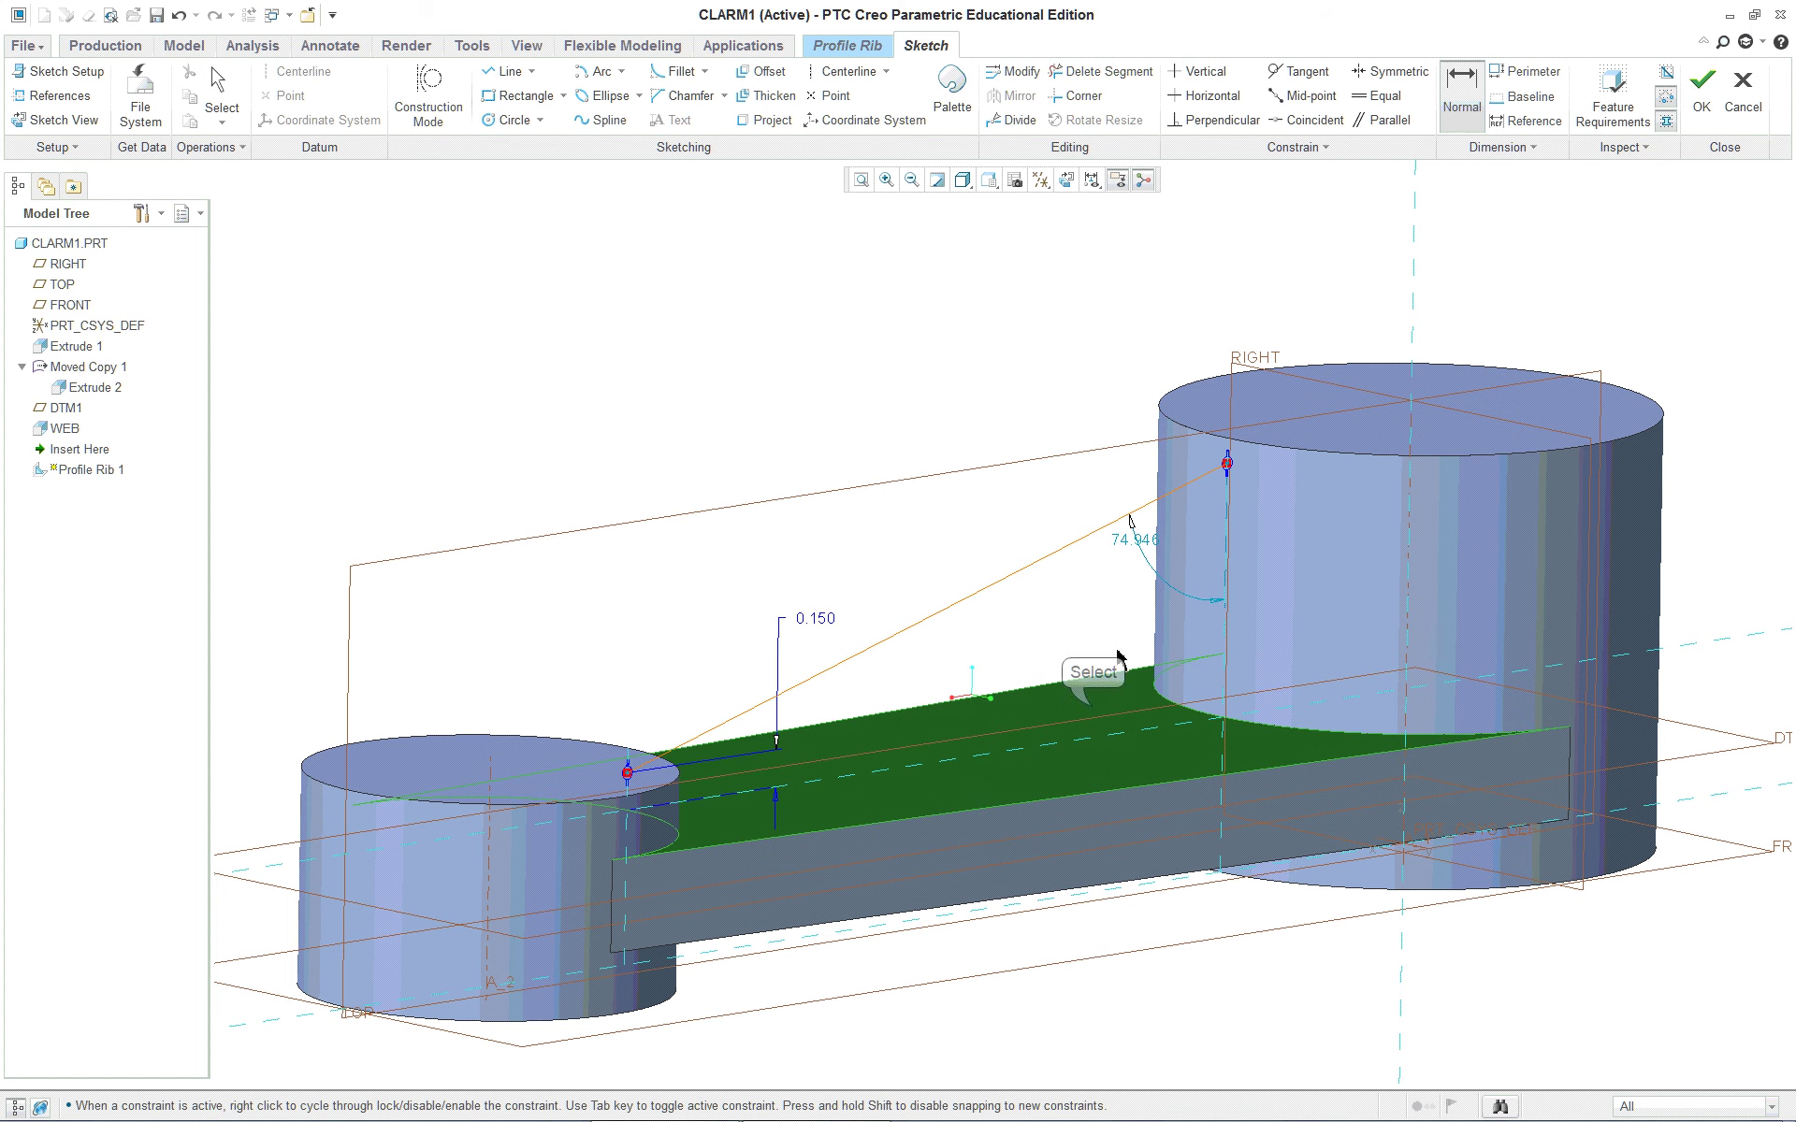
pyautogui.click(1227, 463)
pyautogui.middleClick(1227, 463)
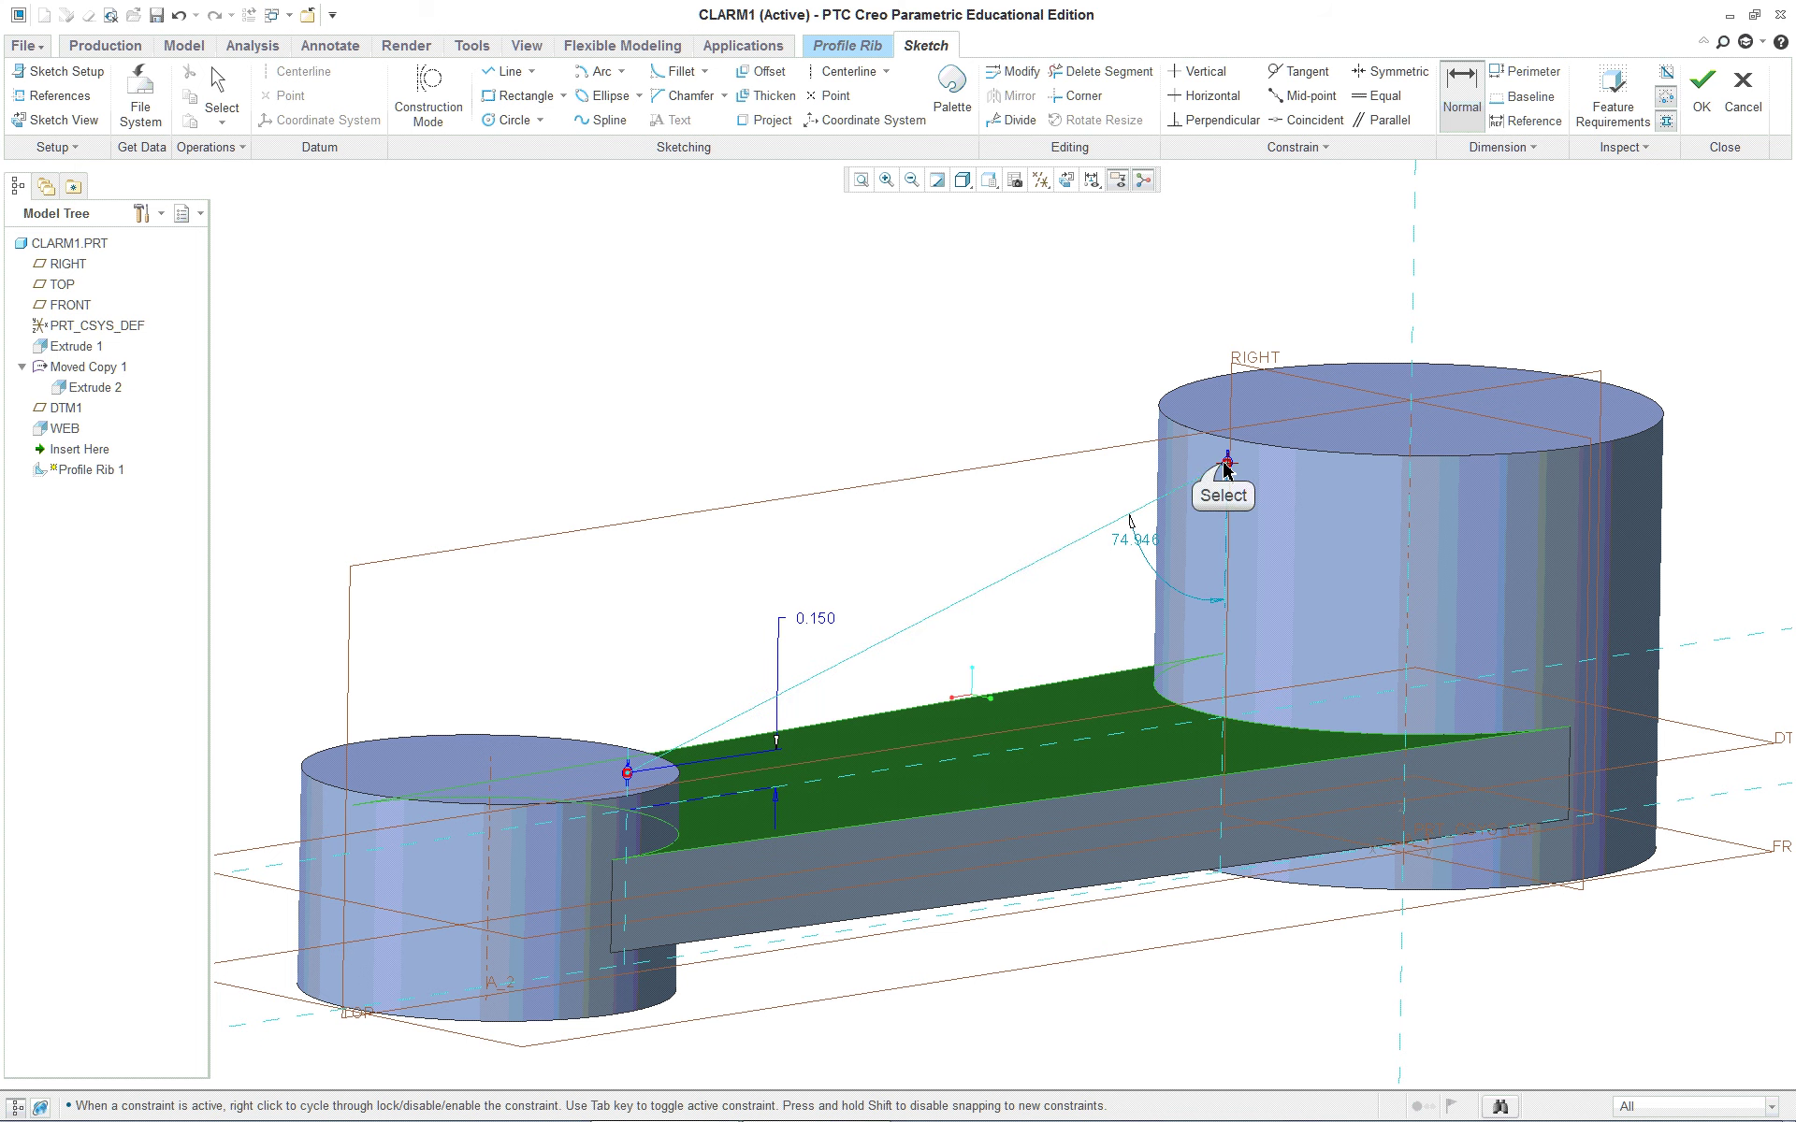
pyautogui.click(1037, 558)
pyautogui.middleClick(1036, 547)
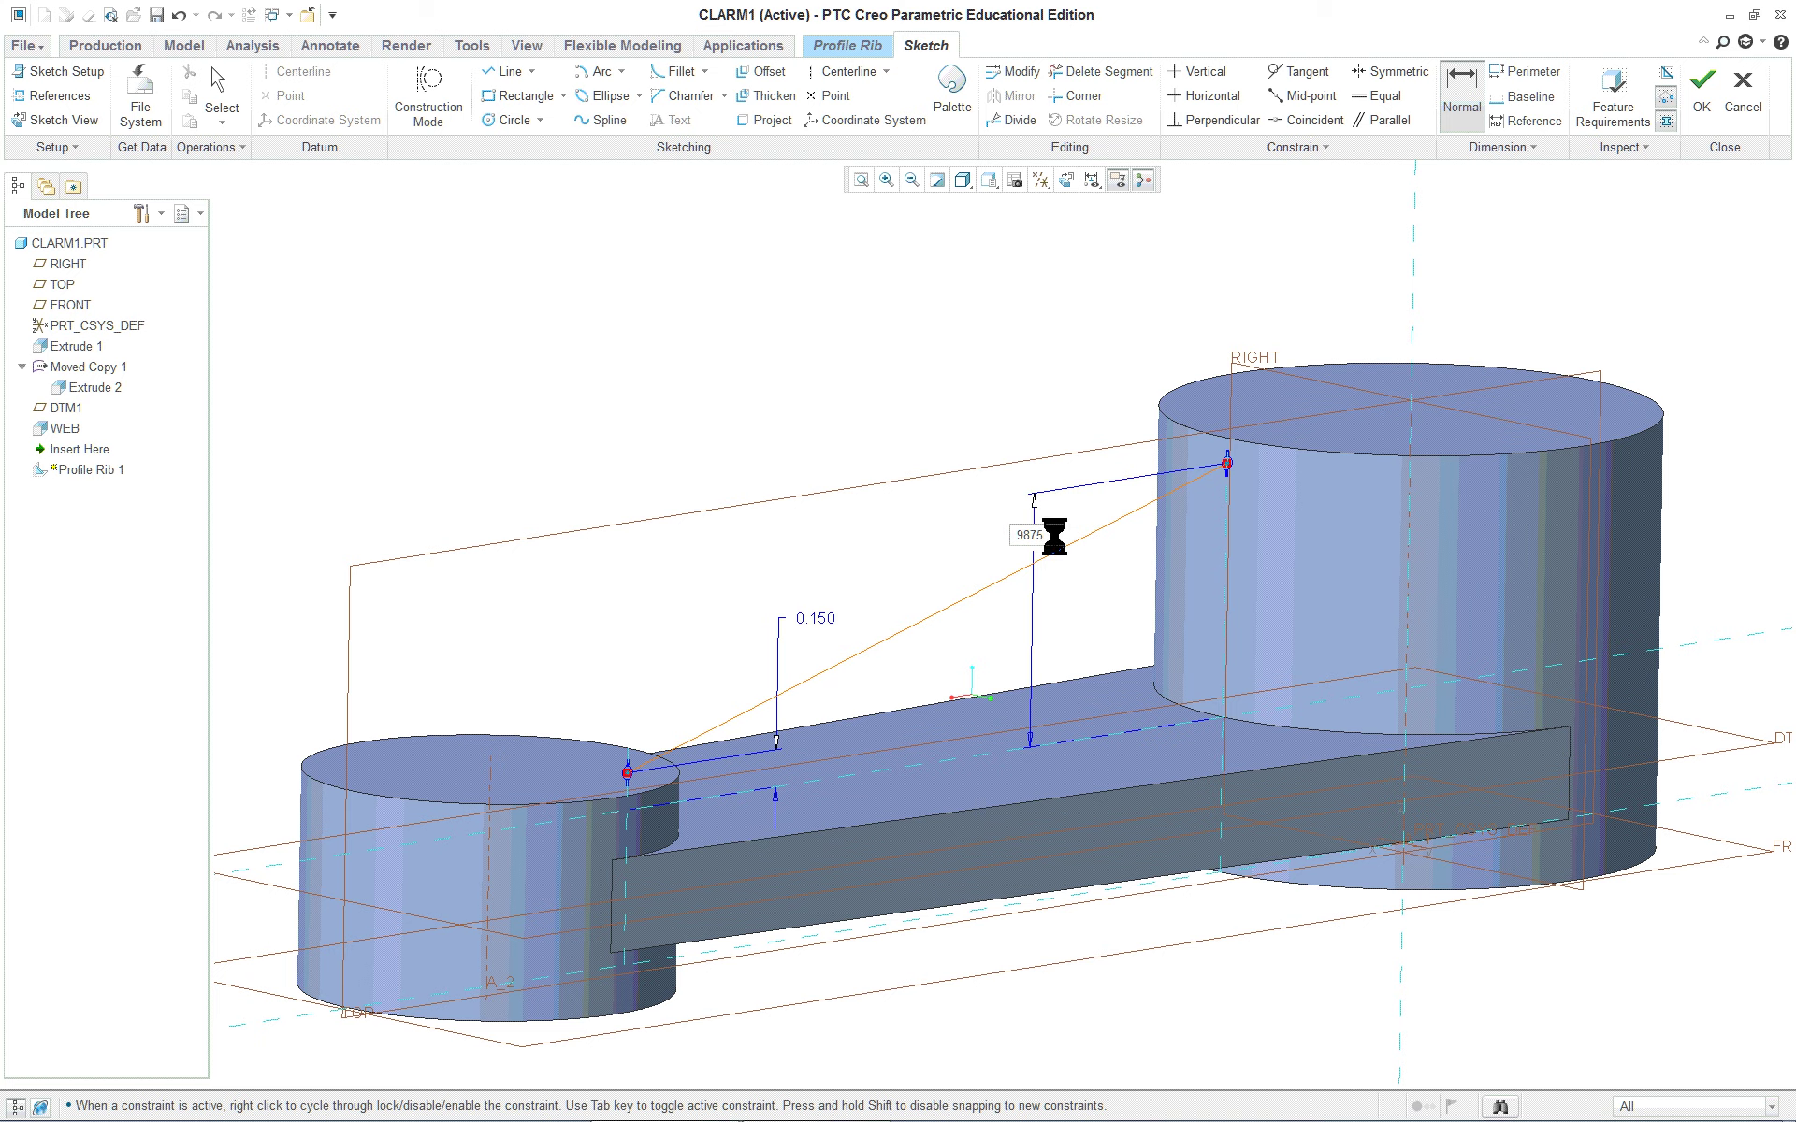
# Step: Switch to the Lesson 7 PDF in Adobe Acrobat, check the rib sketch dimensions around Figure 7.10(j), and return to Creo
pyautogui.hotkey('alt', 'Tab')
pyautogui.scroll(-15, 1602, 1113)
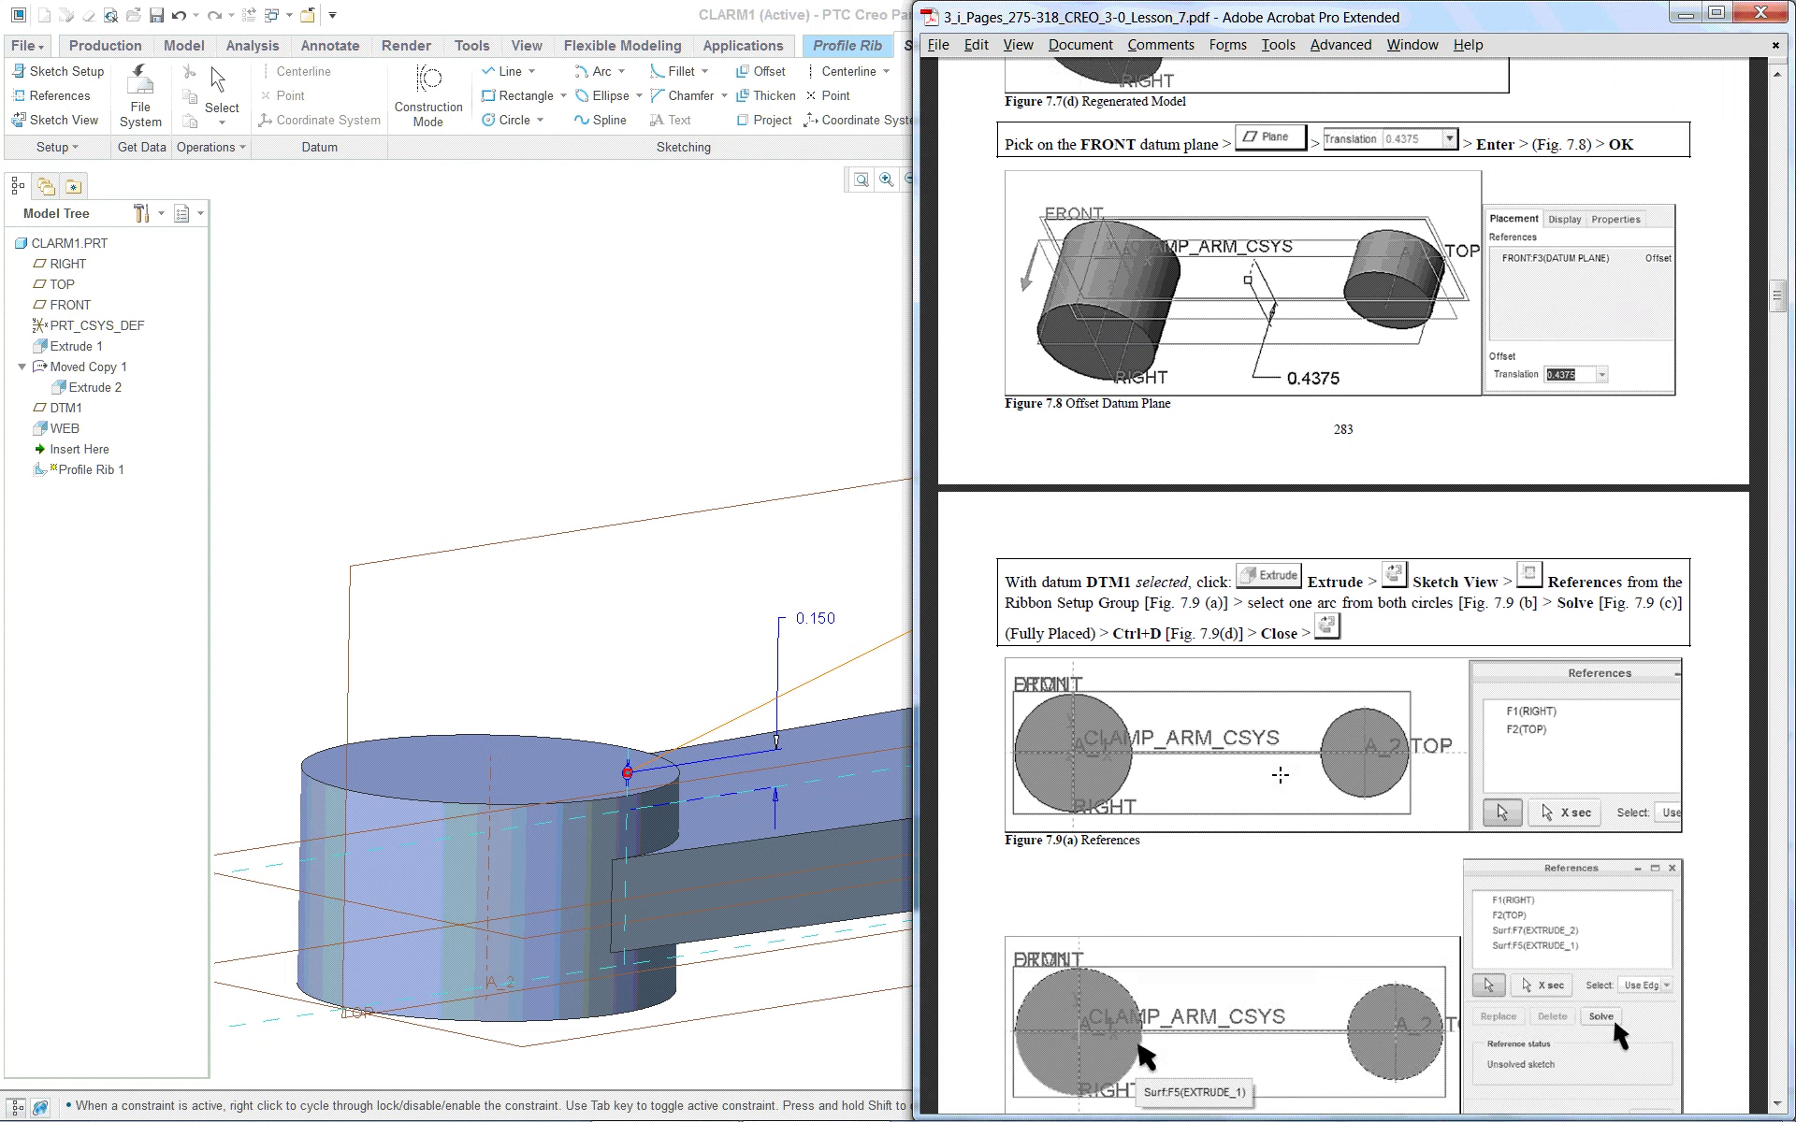
pyautogui.scroll(-1, 1337, 946)
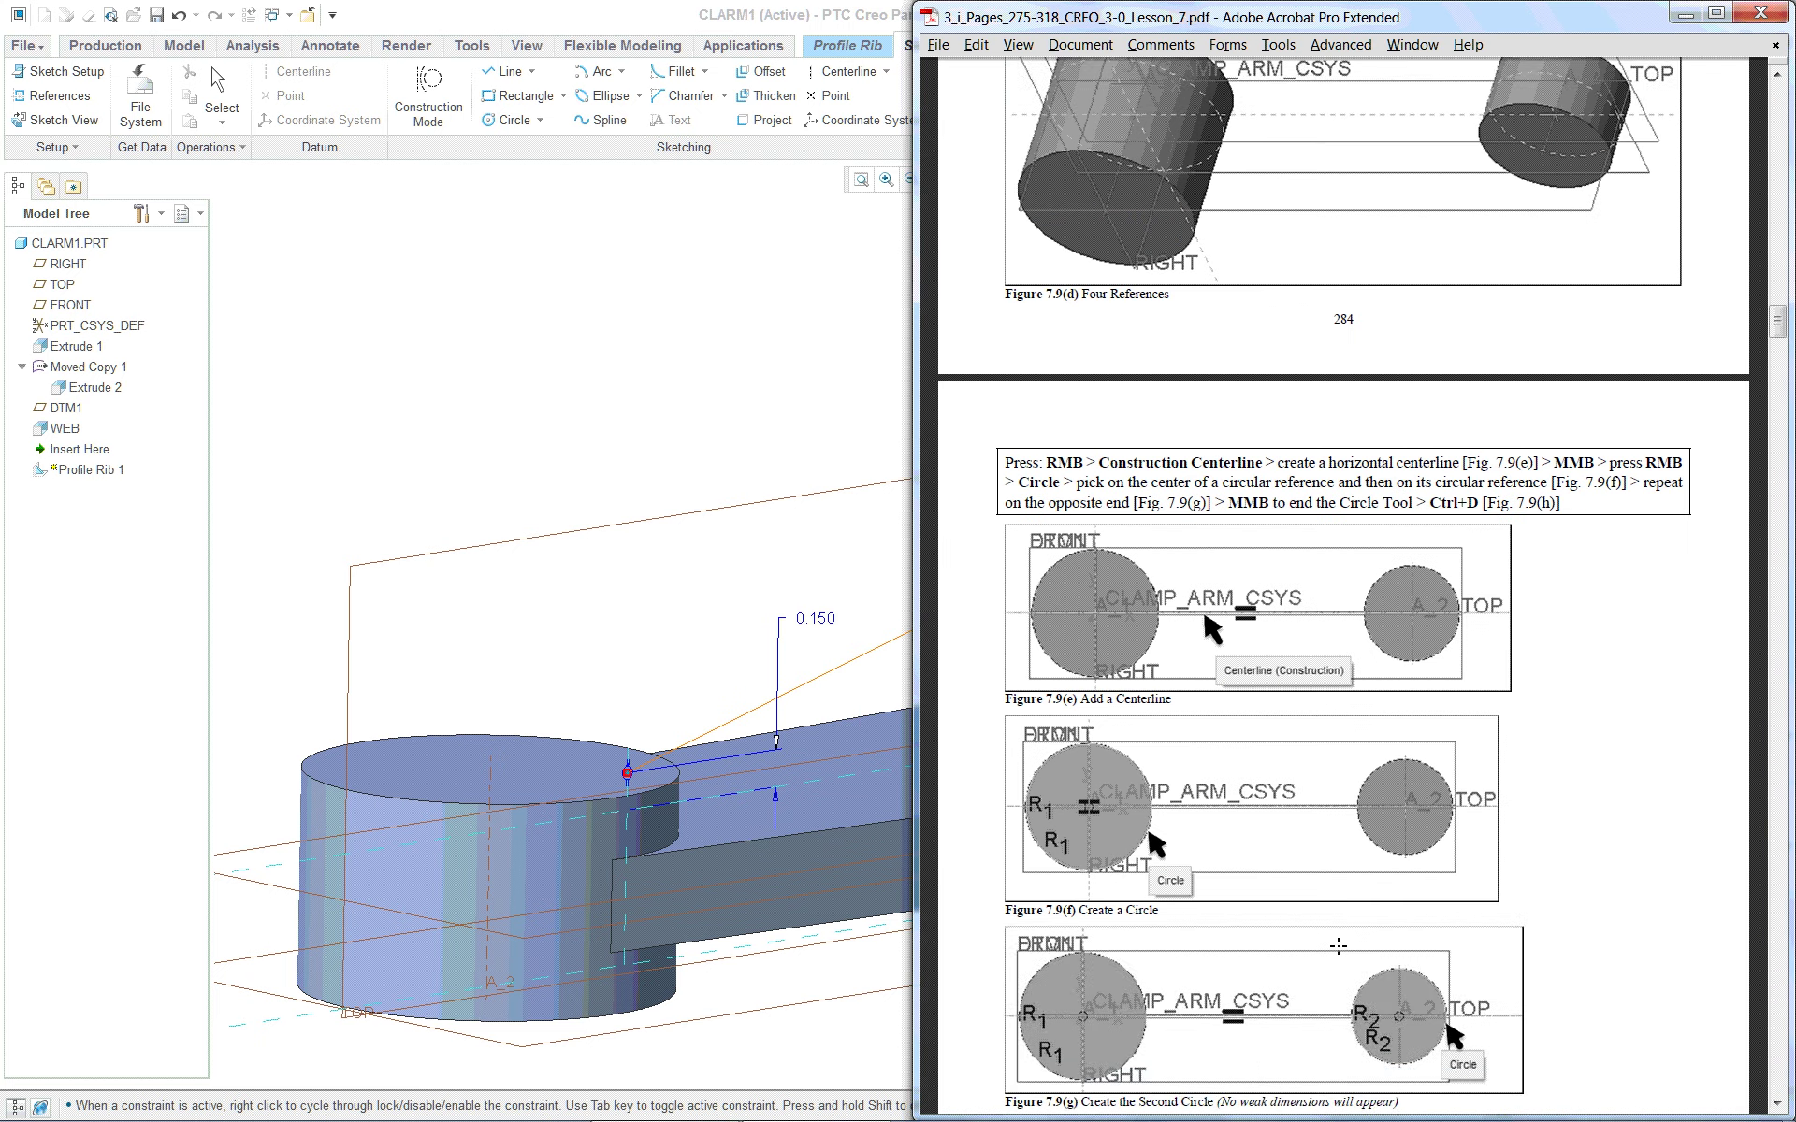
pyautogui.scroll(-20, 1325, 934)
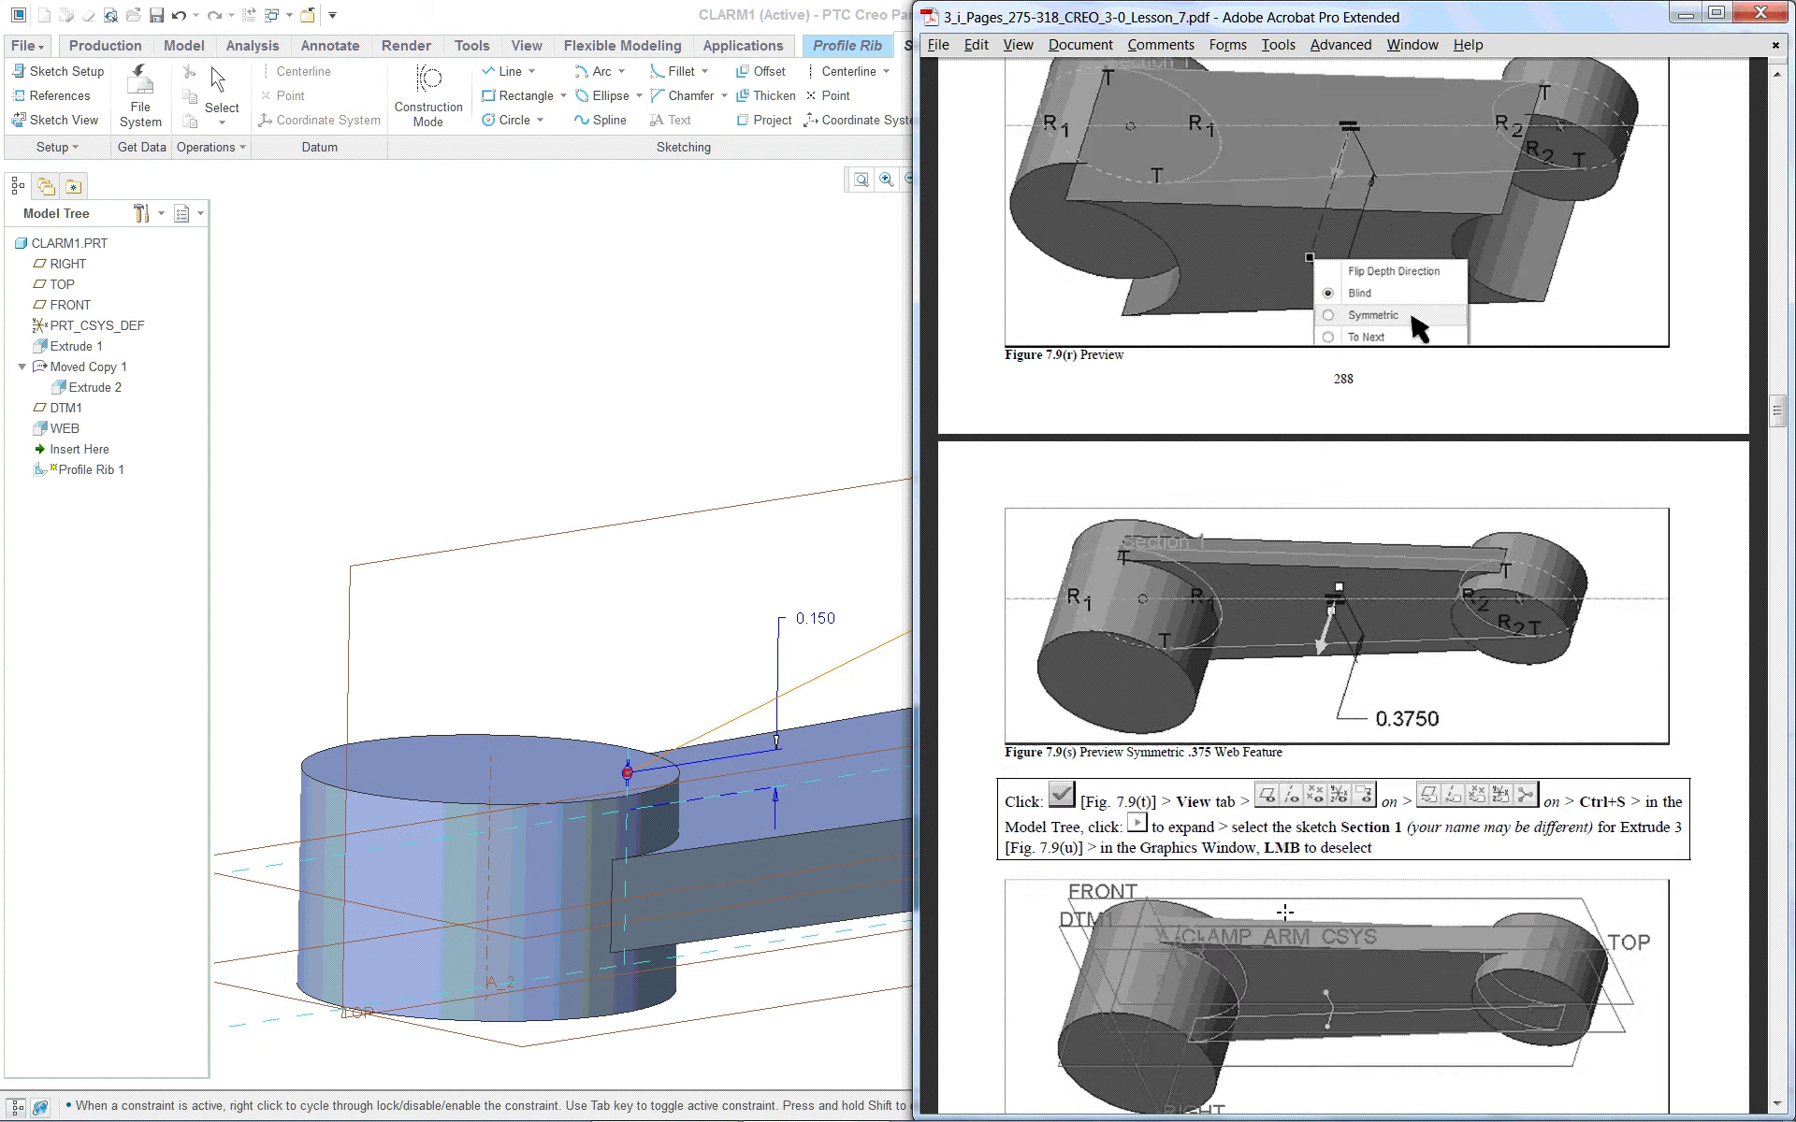
pyautogui.scroll(5, 1279, 909)
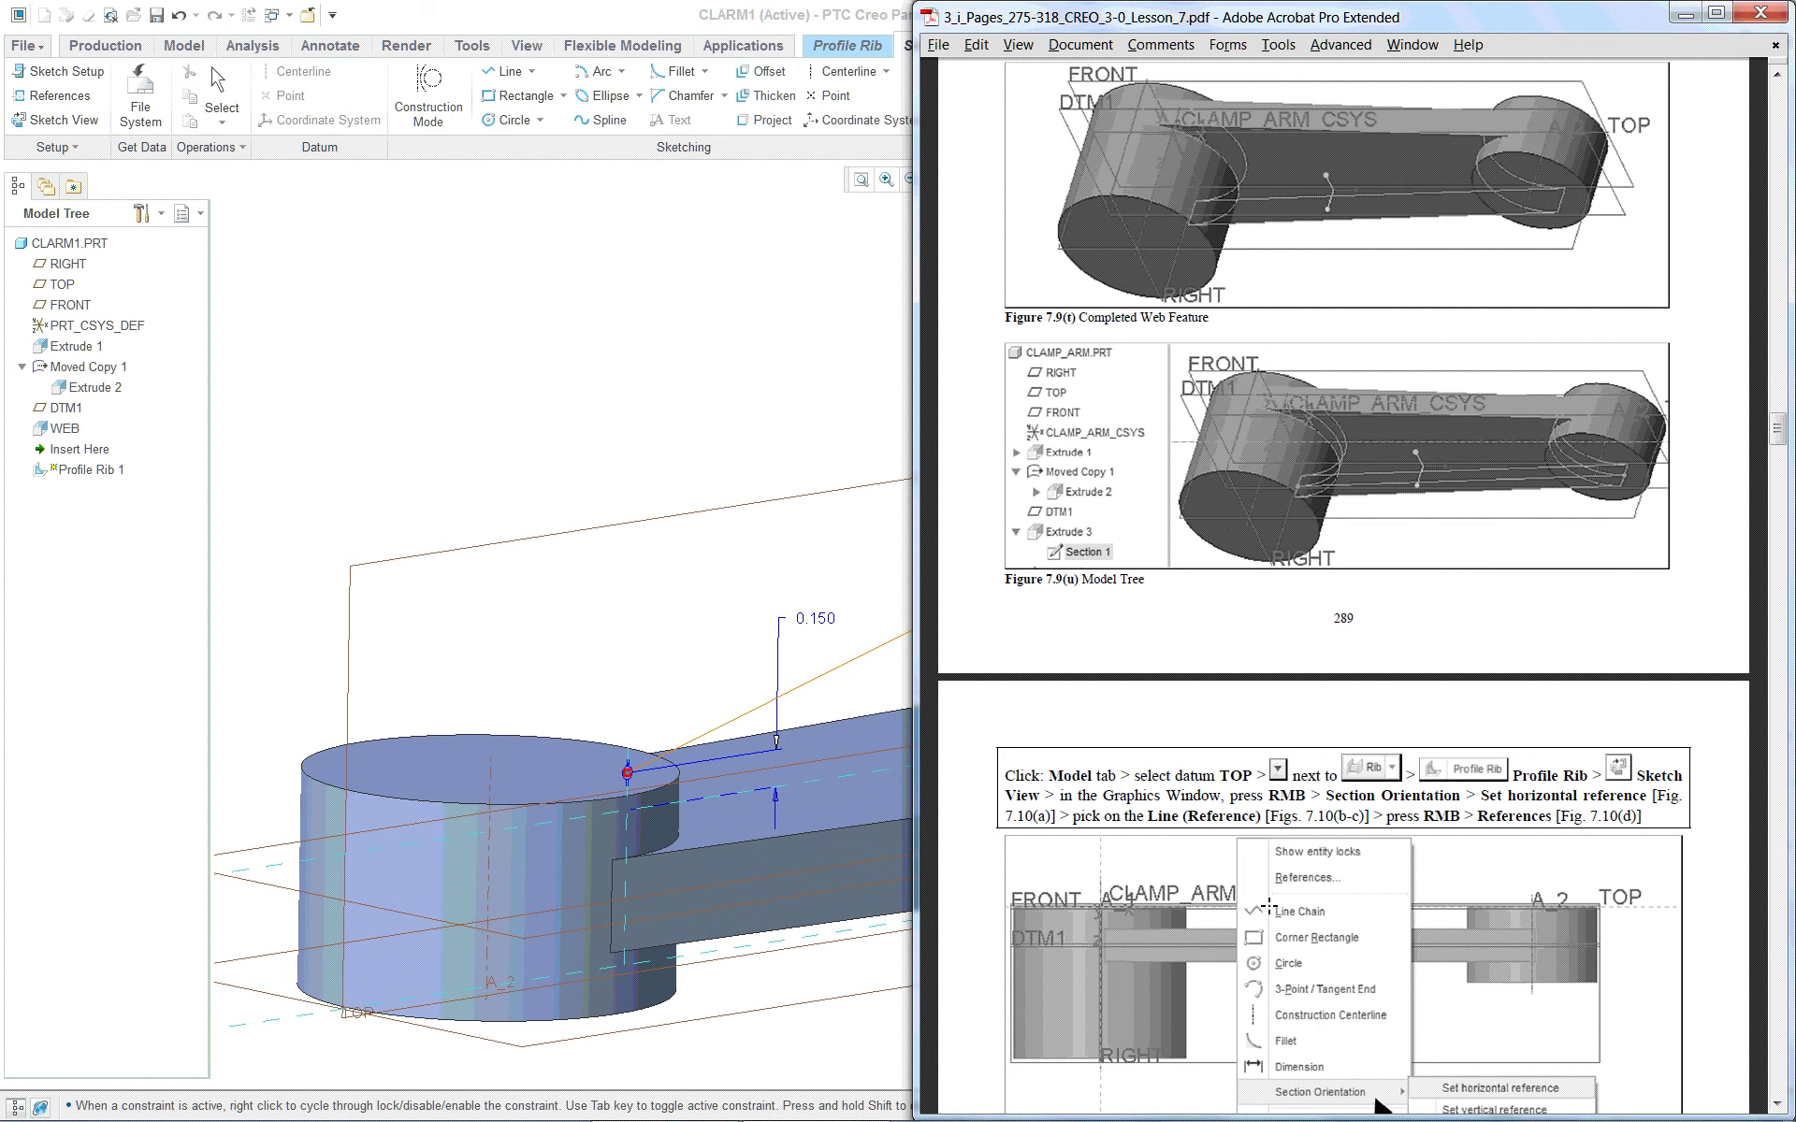
pyautogui.scroll(-14, 1262, 900)
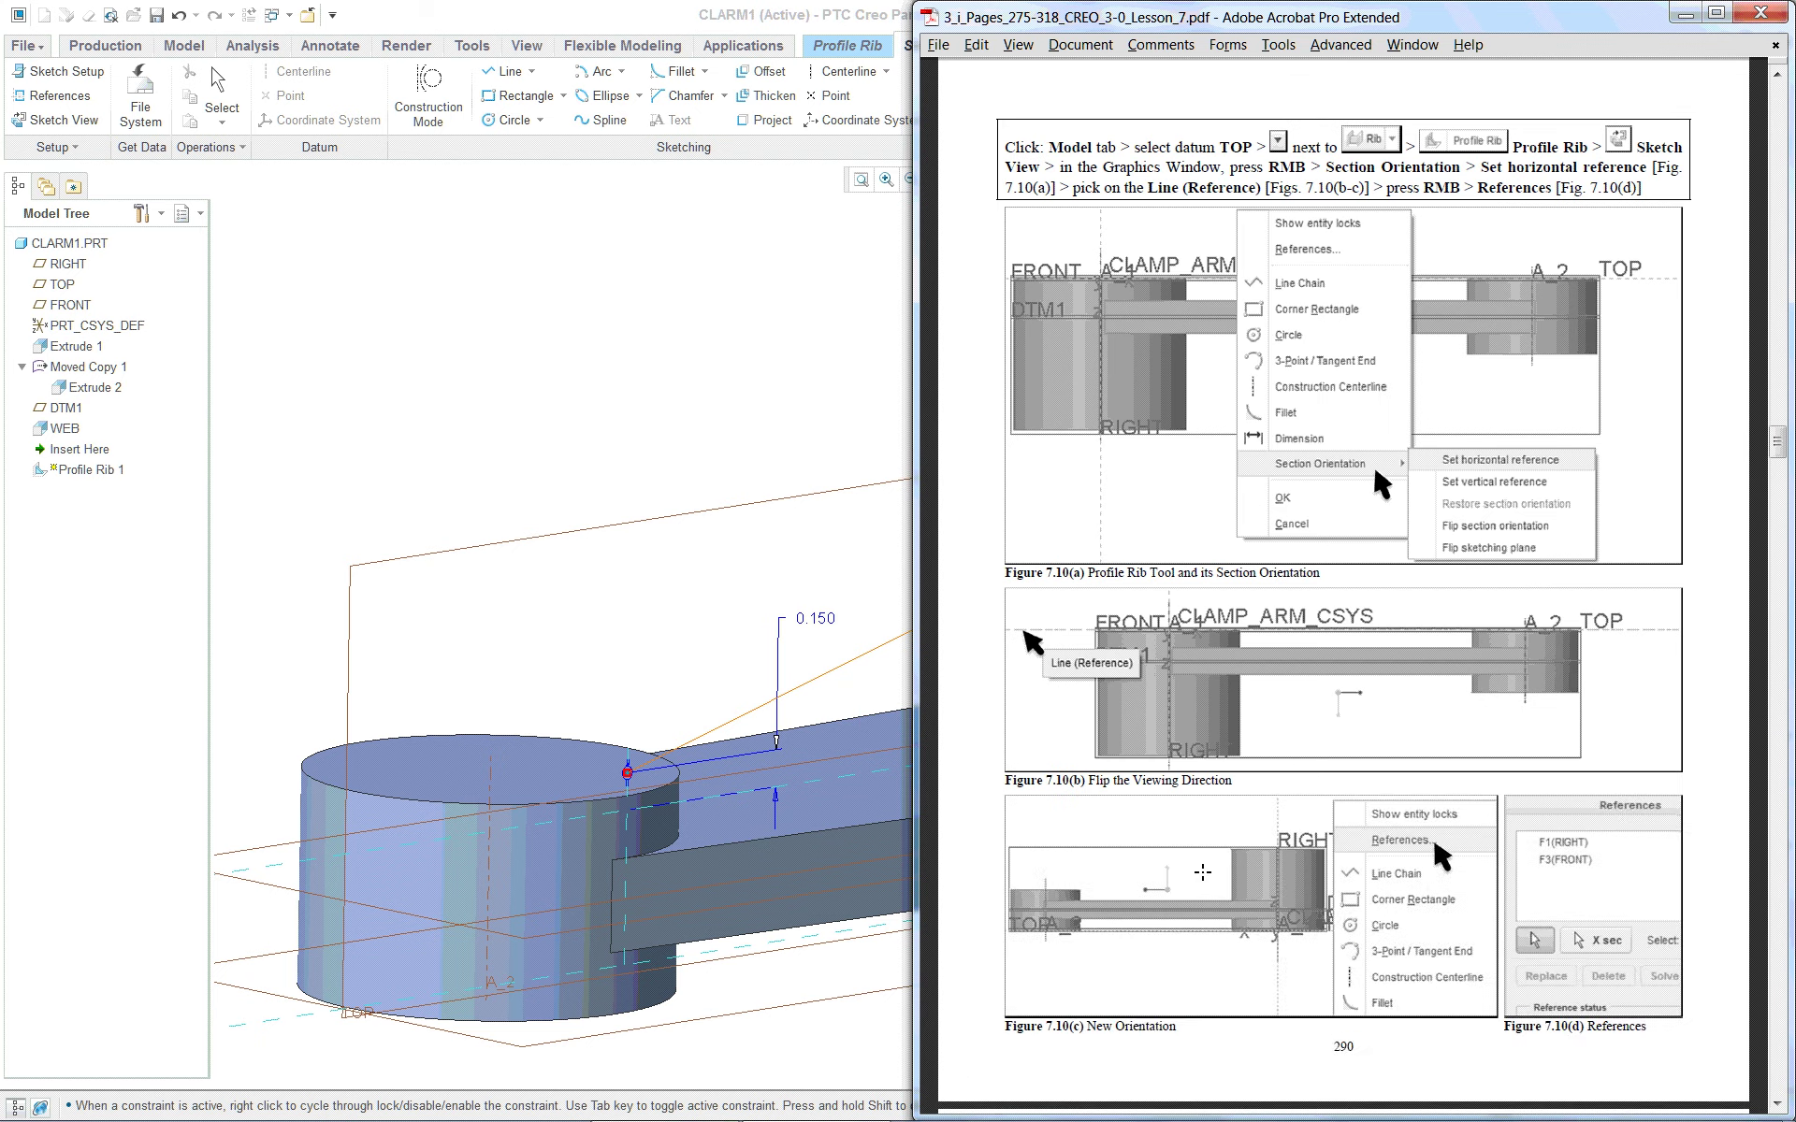
pyautogui.scroll(-20, 1160, 865)
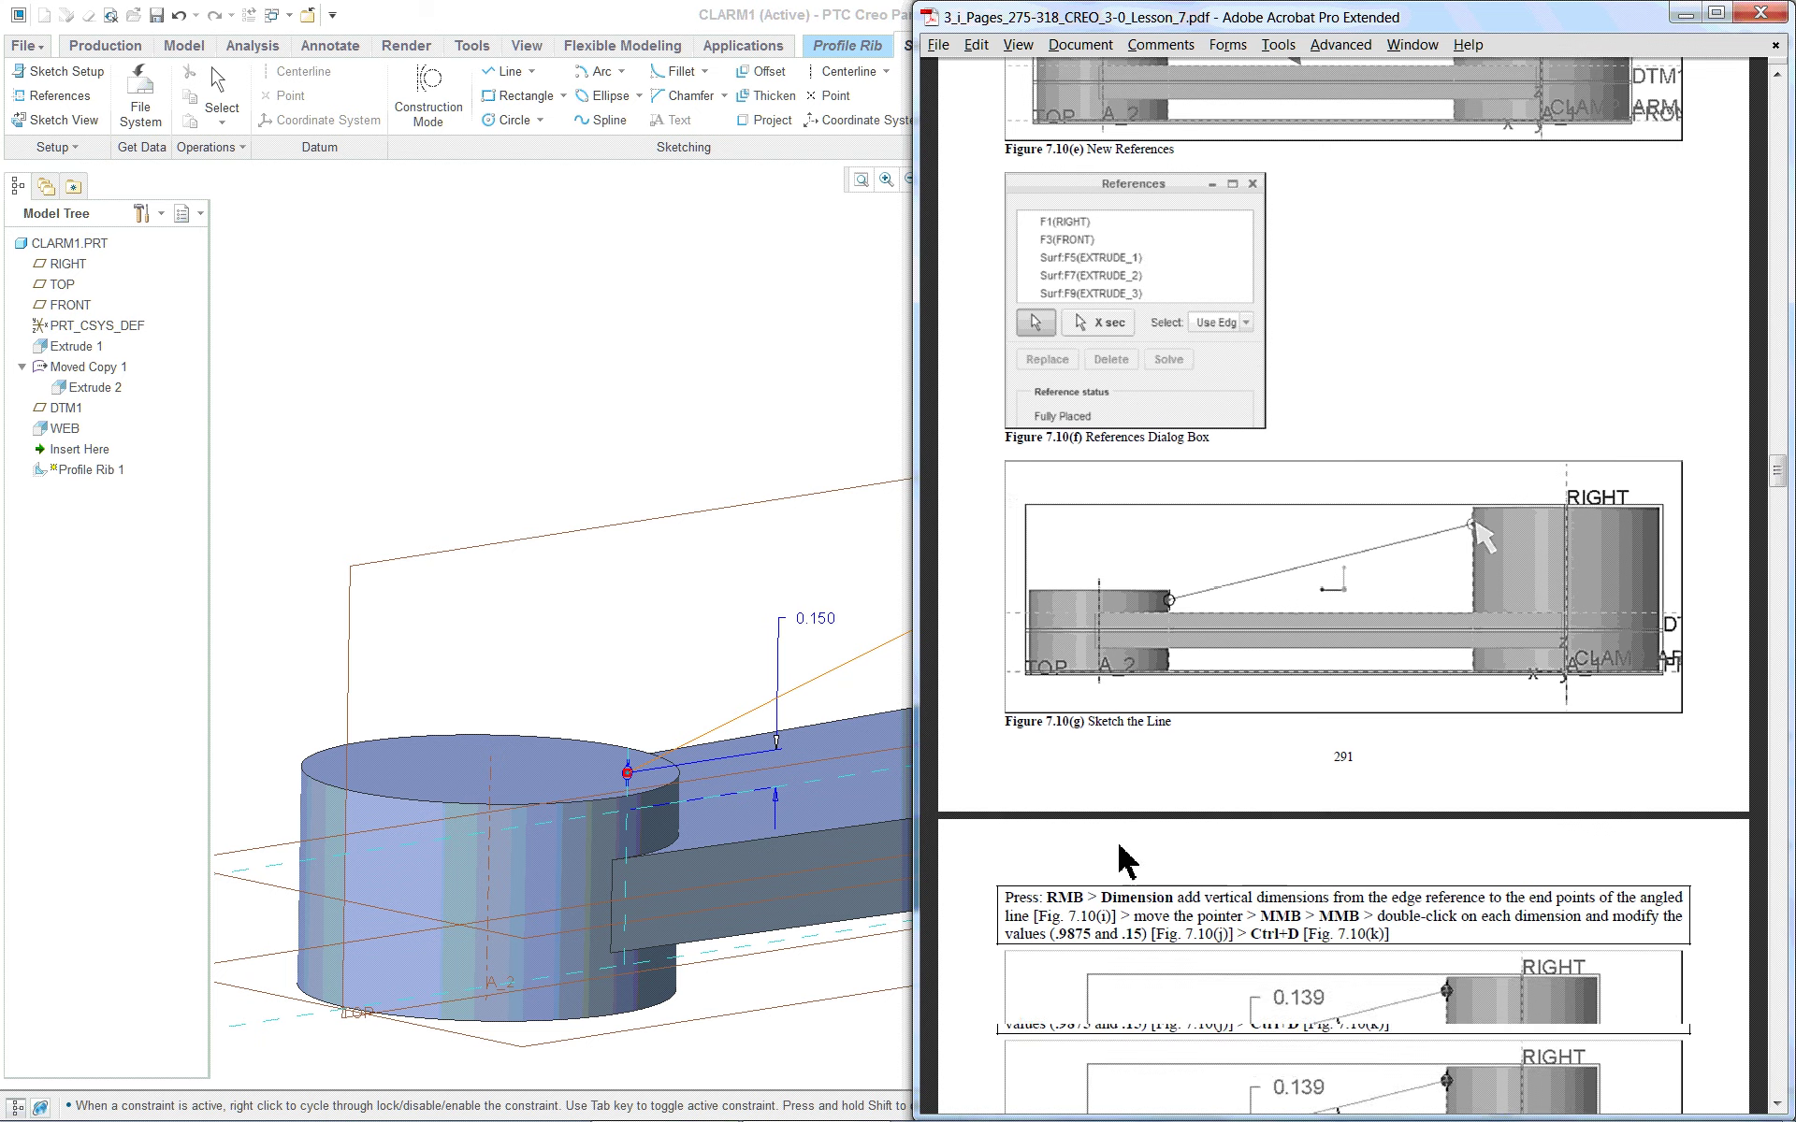
pyautogui.scroll(-5, 1119, 845)
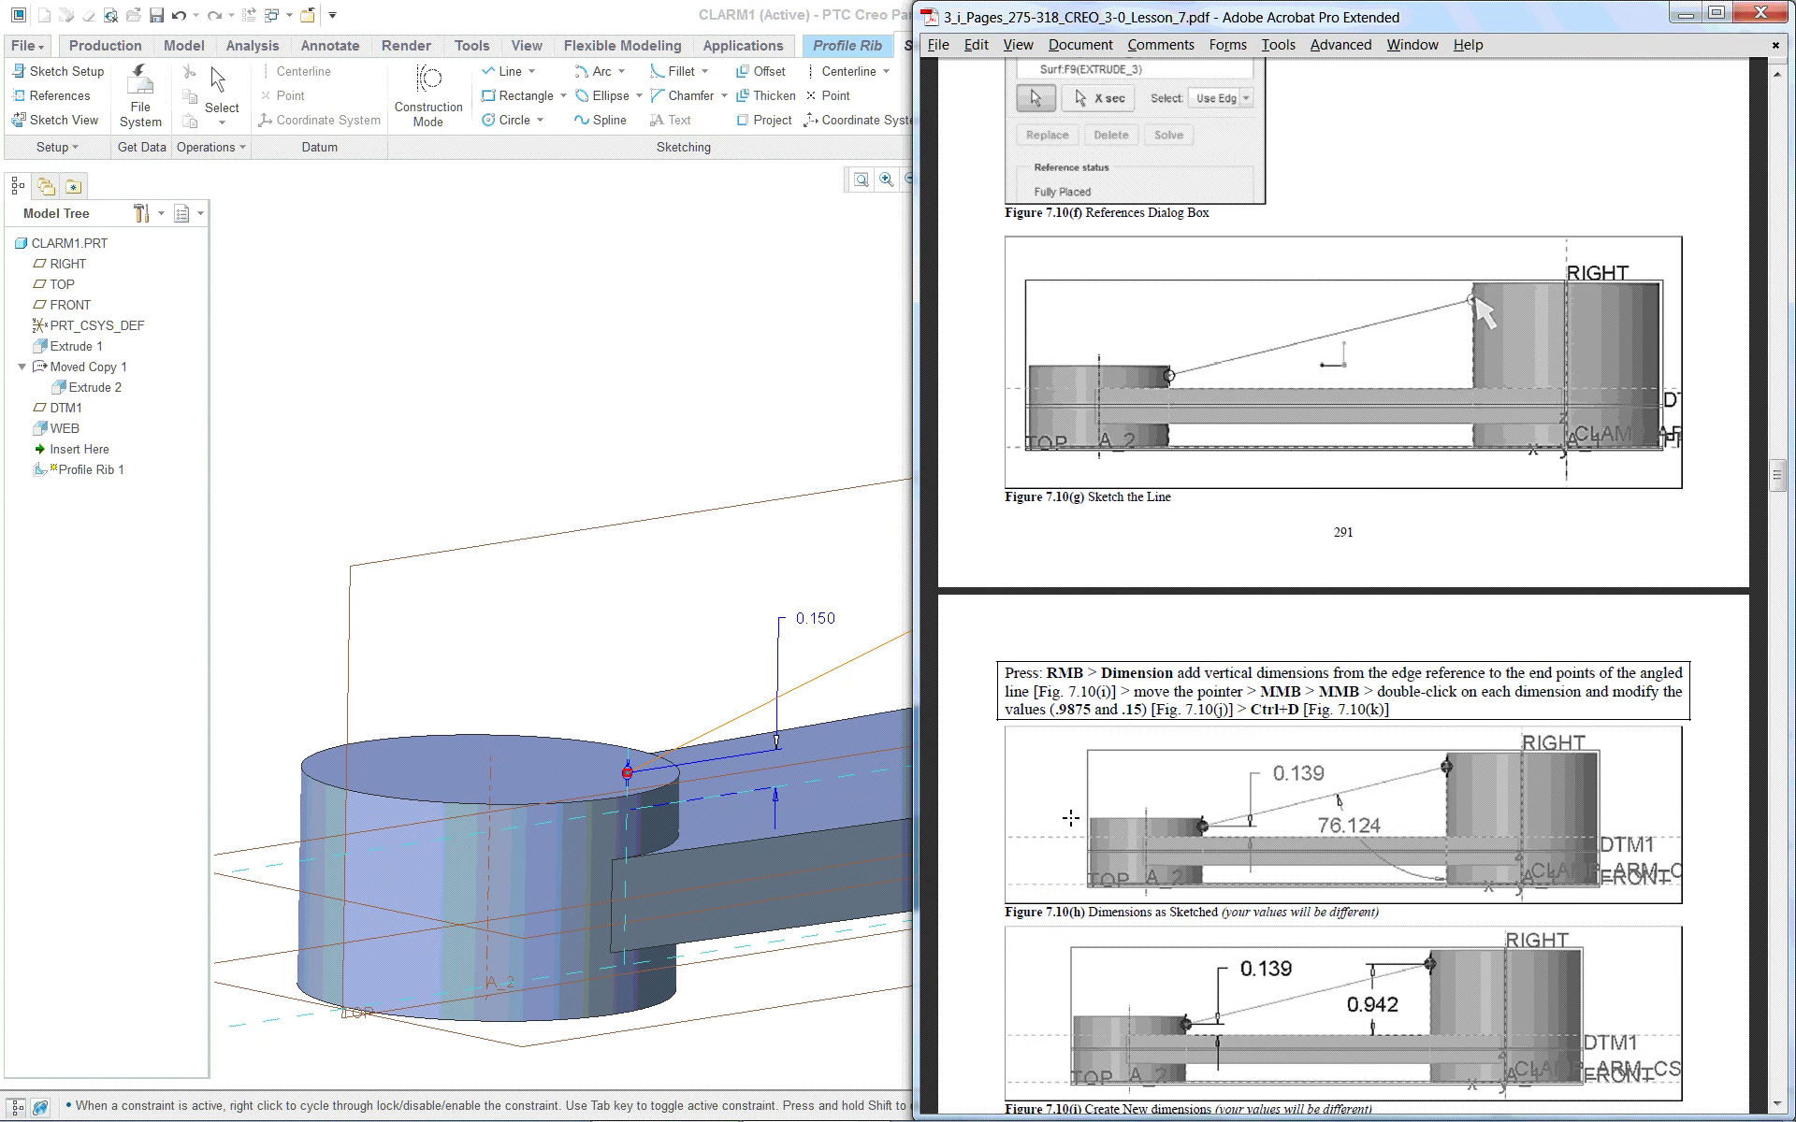
pyautogui.scroll(-9, 1070, 818)
pyautogui.scroll(-2, 1057, 812)
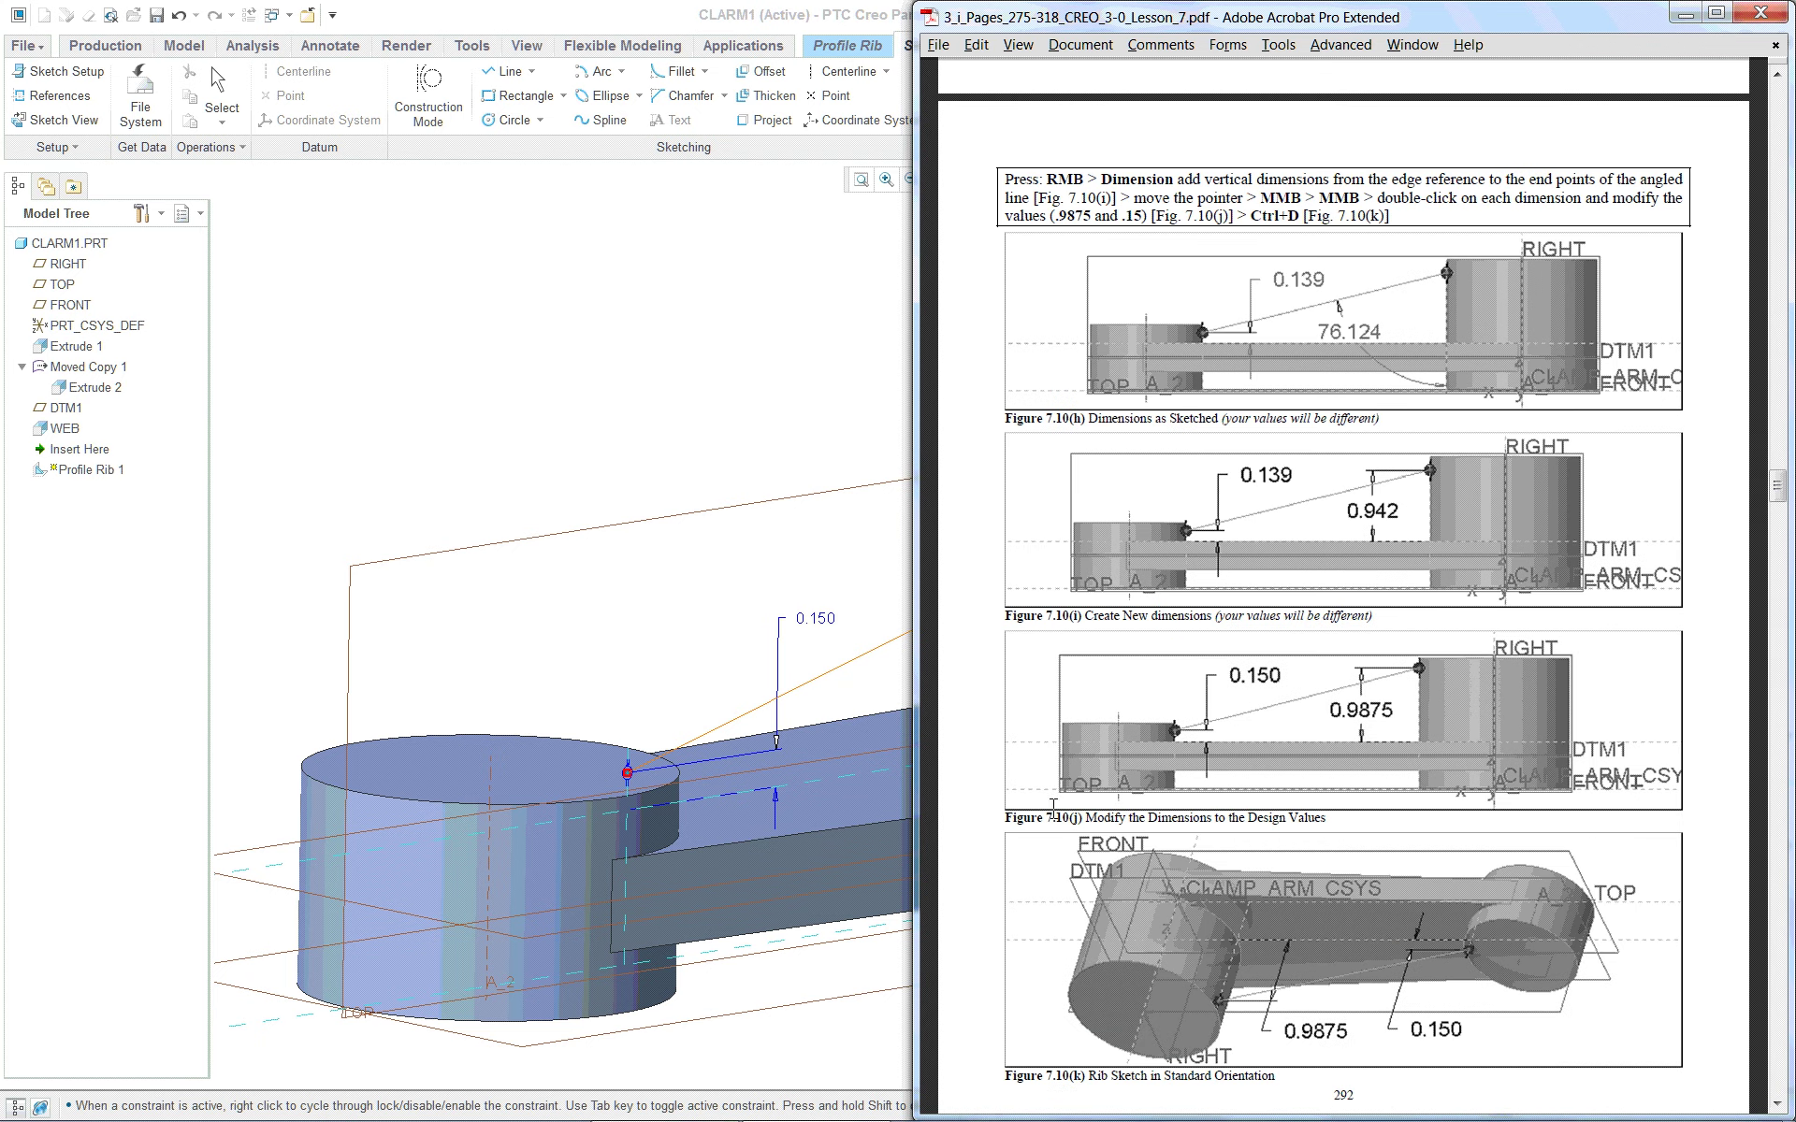
pyautogui.click(380, 313)
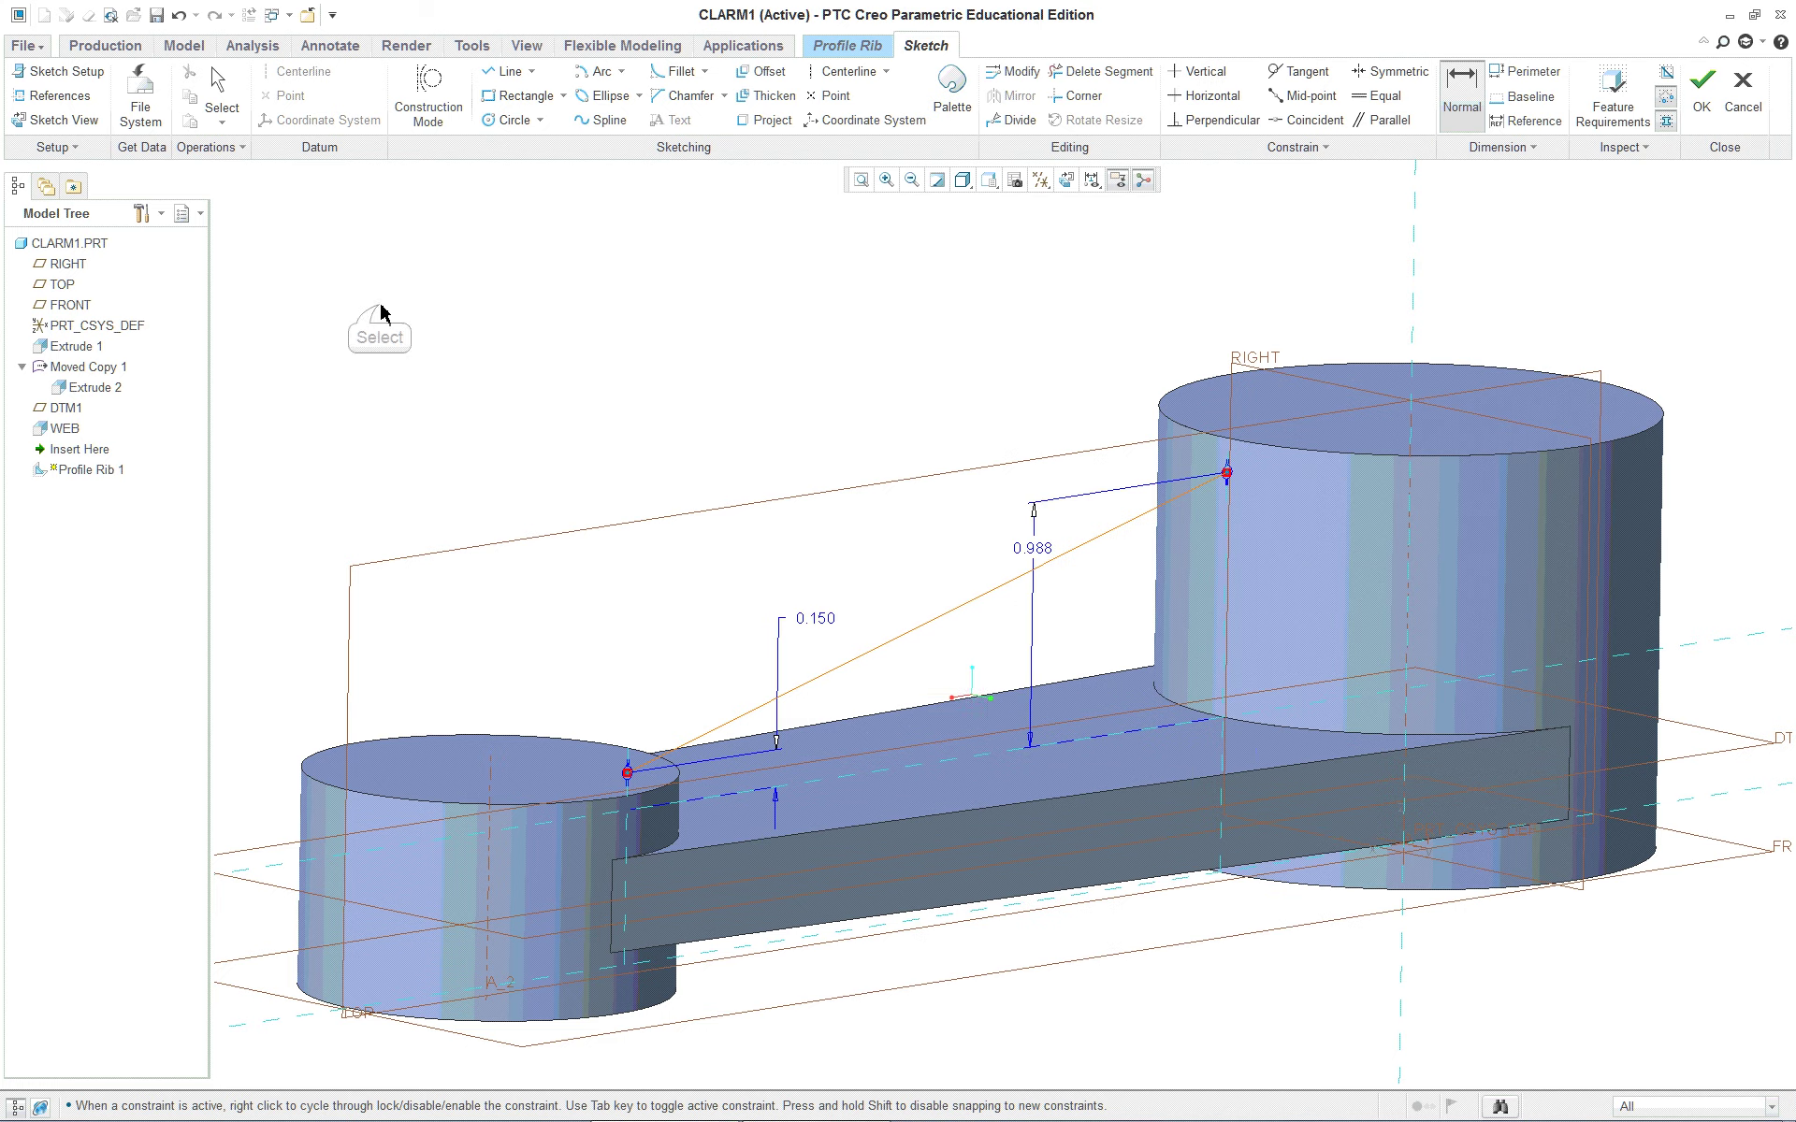
pyautogui.moveTo(954, 633)
pyautogui.mouseDown(button='middle')
pyautogui.moveTo(973, 574)
pyautogui.moveTo(877, 622)
pyautogui.moveTo(898, 608)
pyautogui.moveTo(874, 602)
pyautogui.moveTo(939, 607)
pyautogui.moveTo(929, 629)
pyautogui.mouseUp(button='middle')
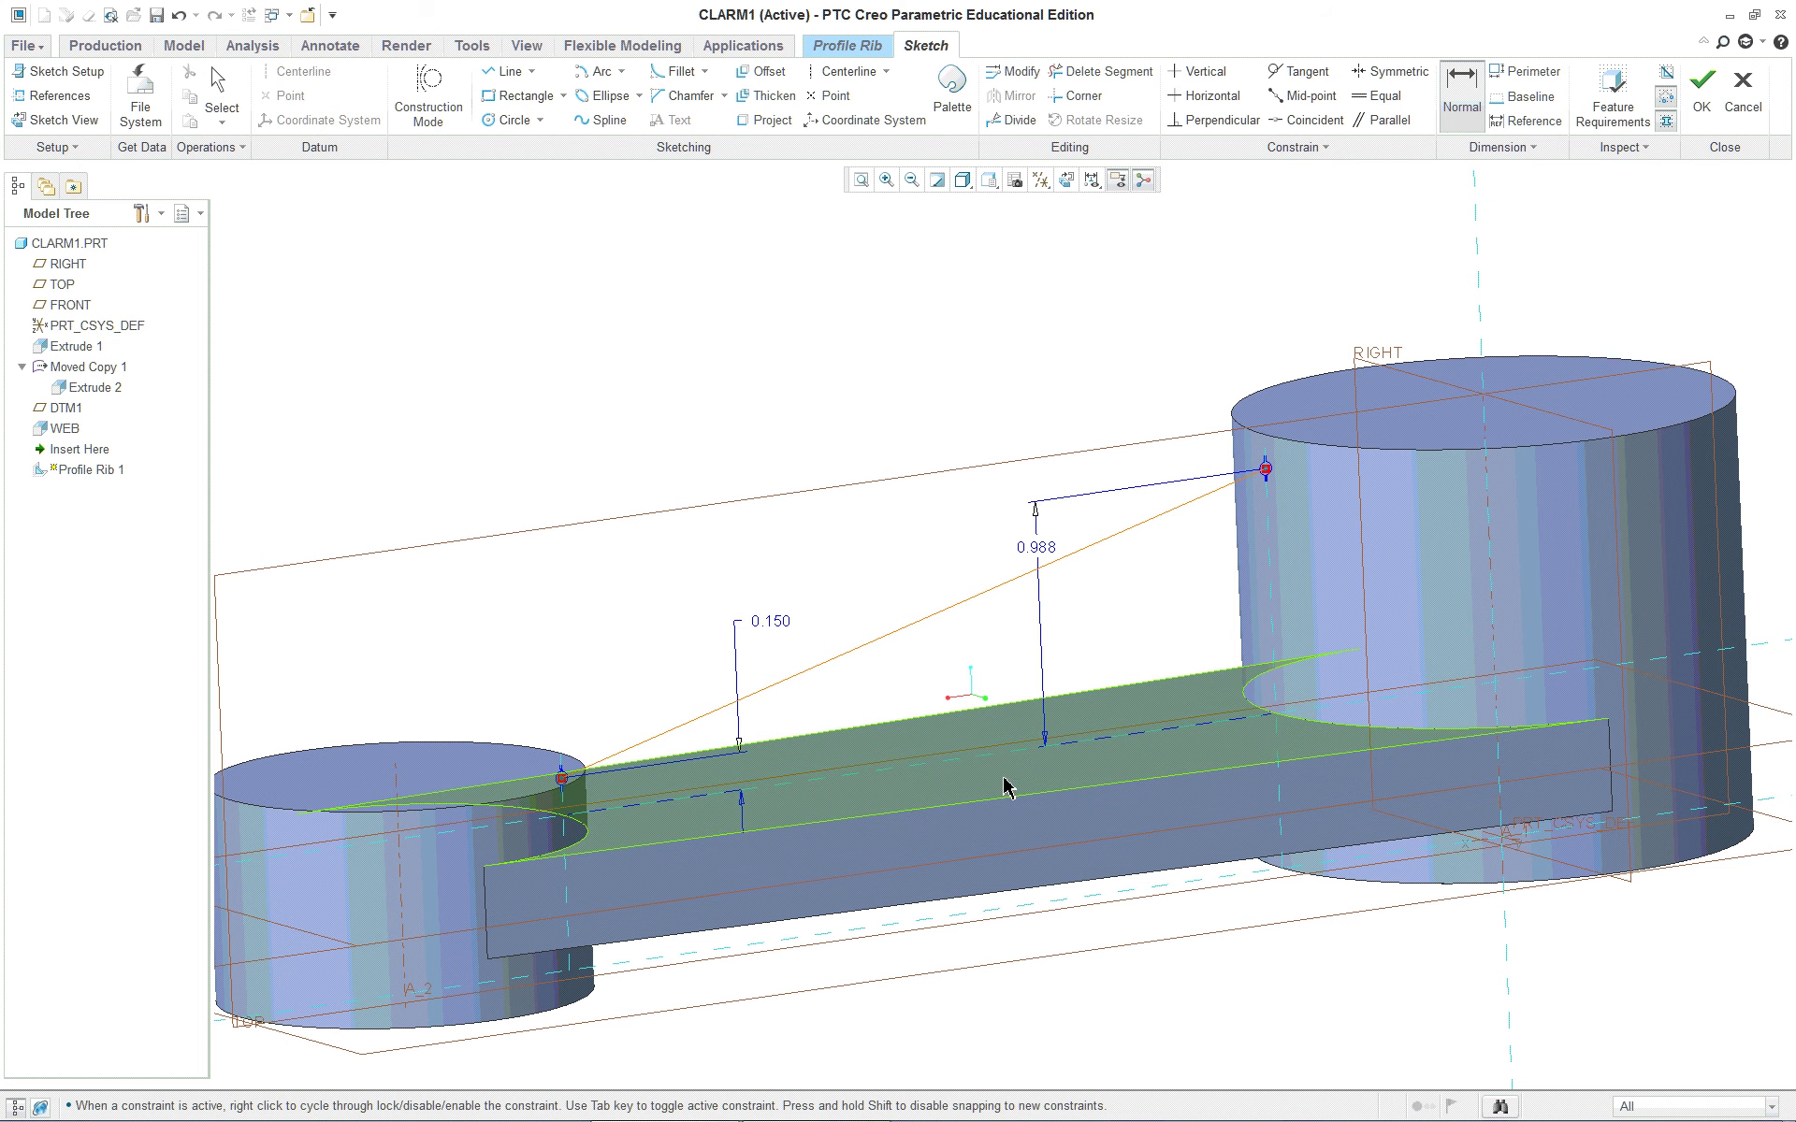
# Step: Finish the rib sketch and set the profile rib's material side to fill down toward the web
pyautogui.rightClick(595, 302)
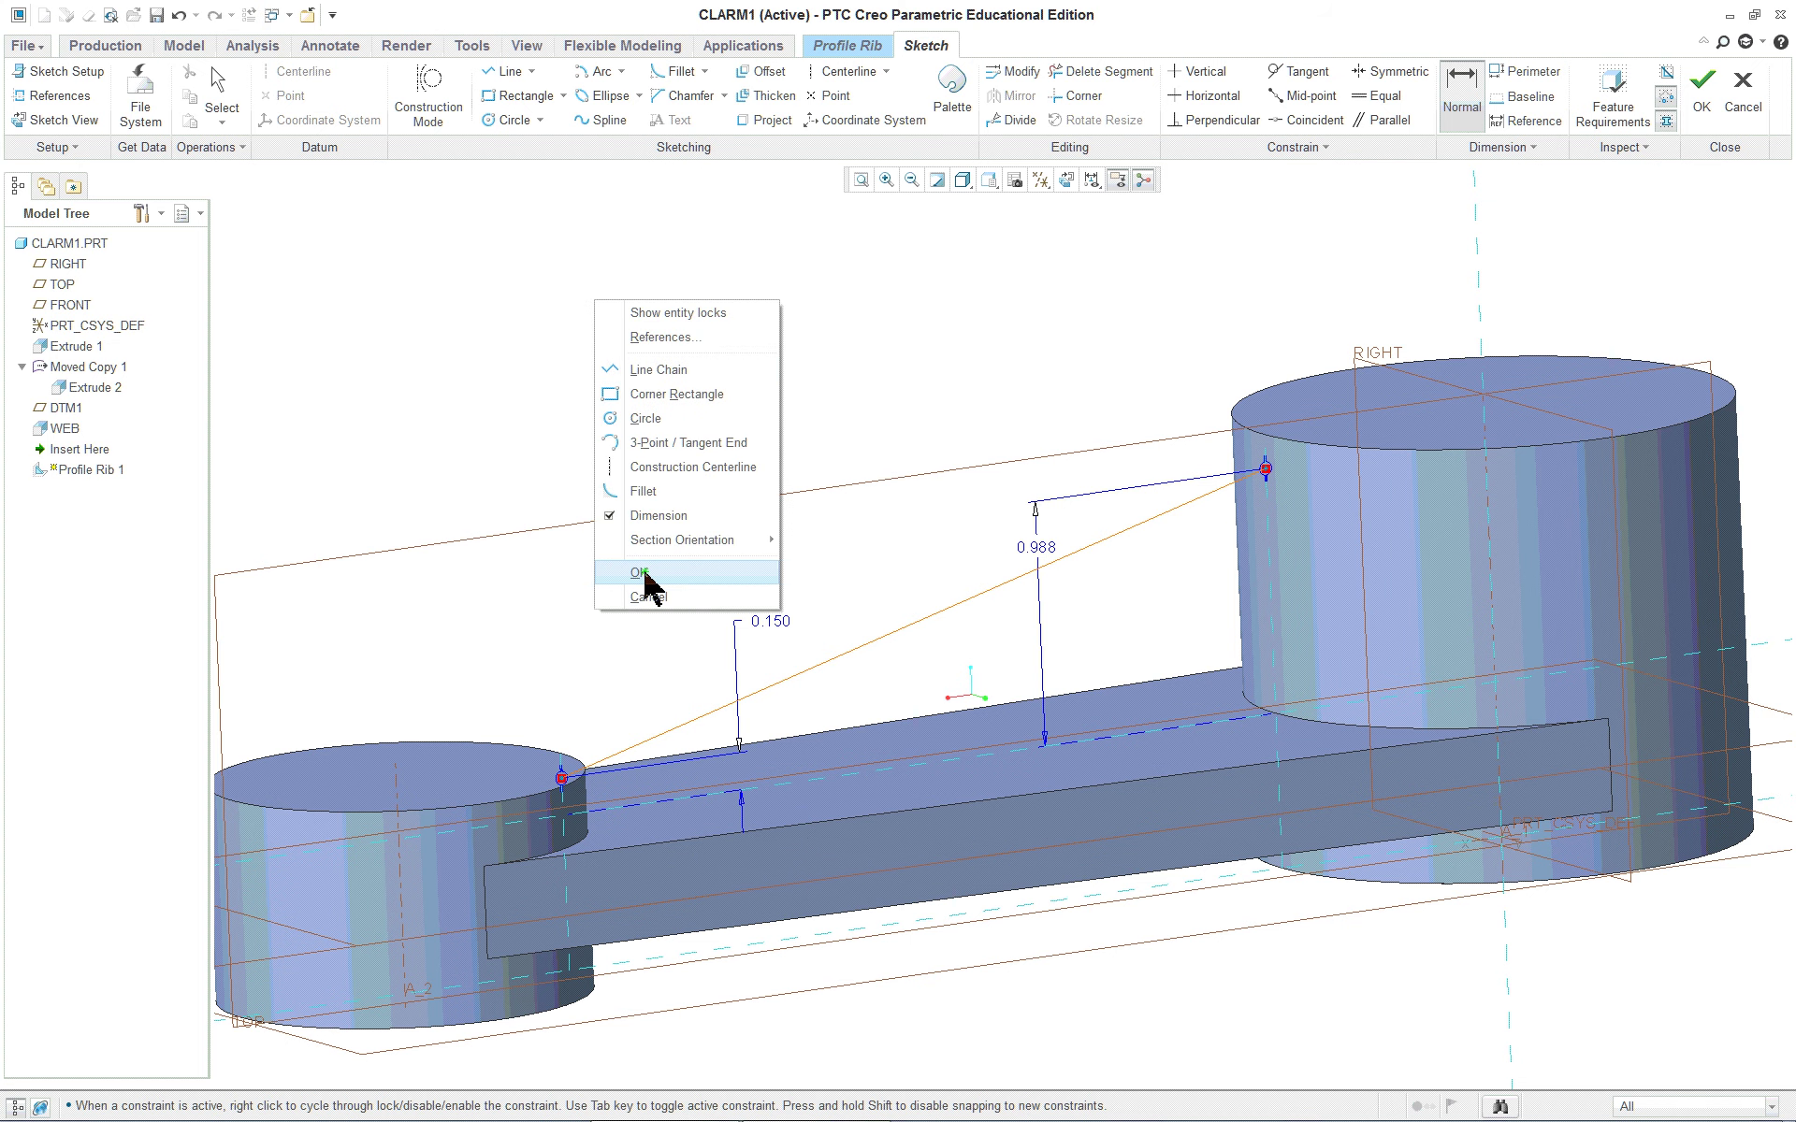
pyautogui.click(638, 572)
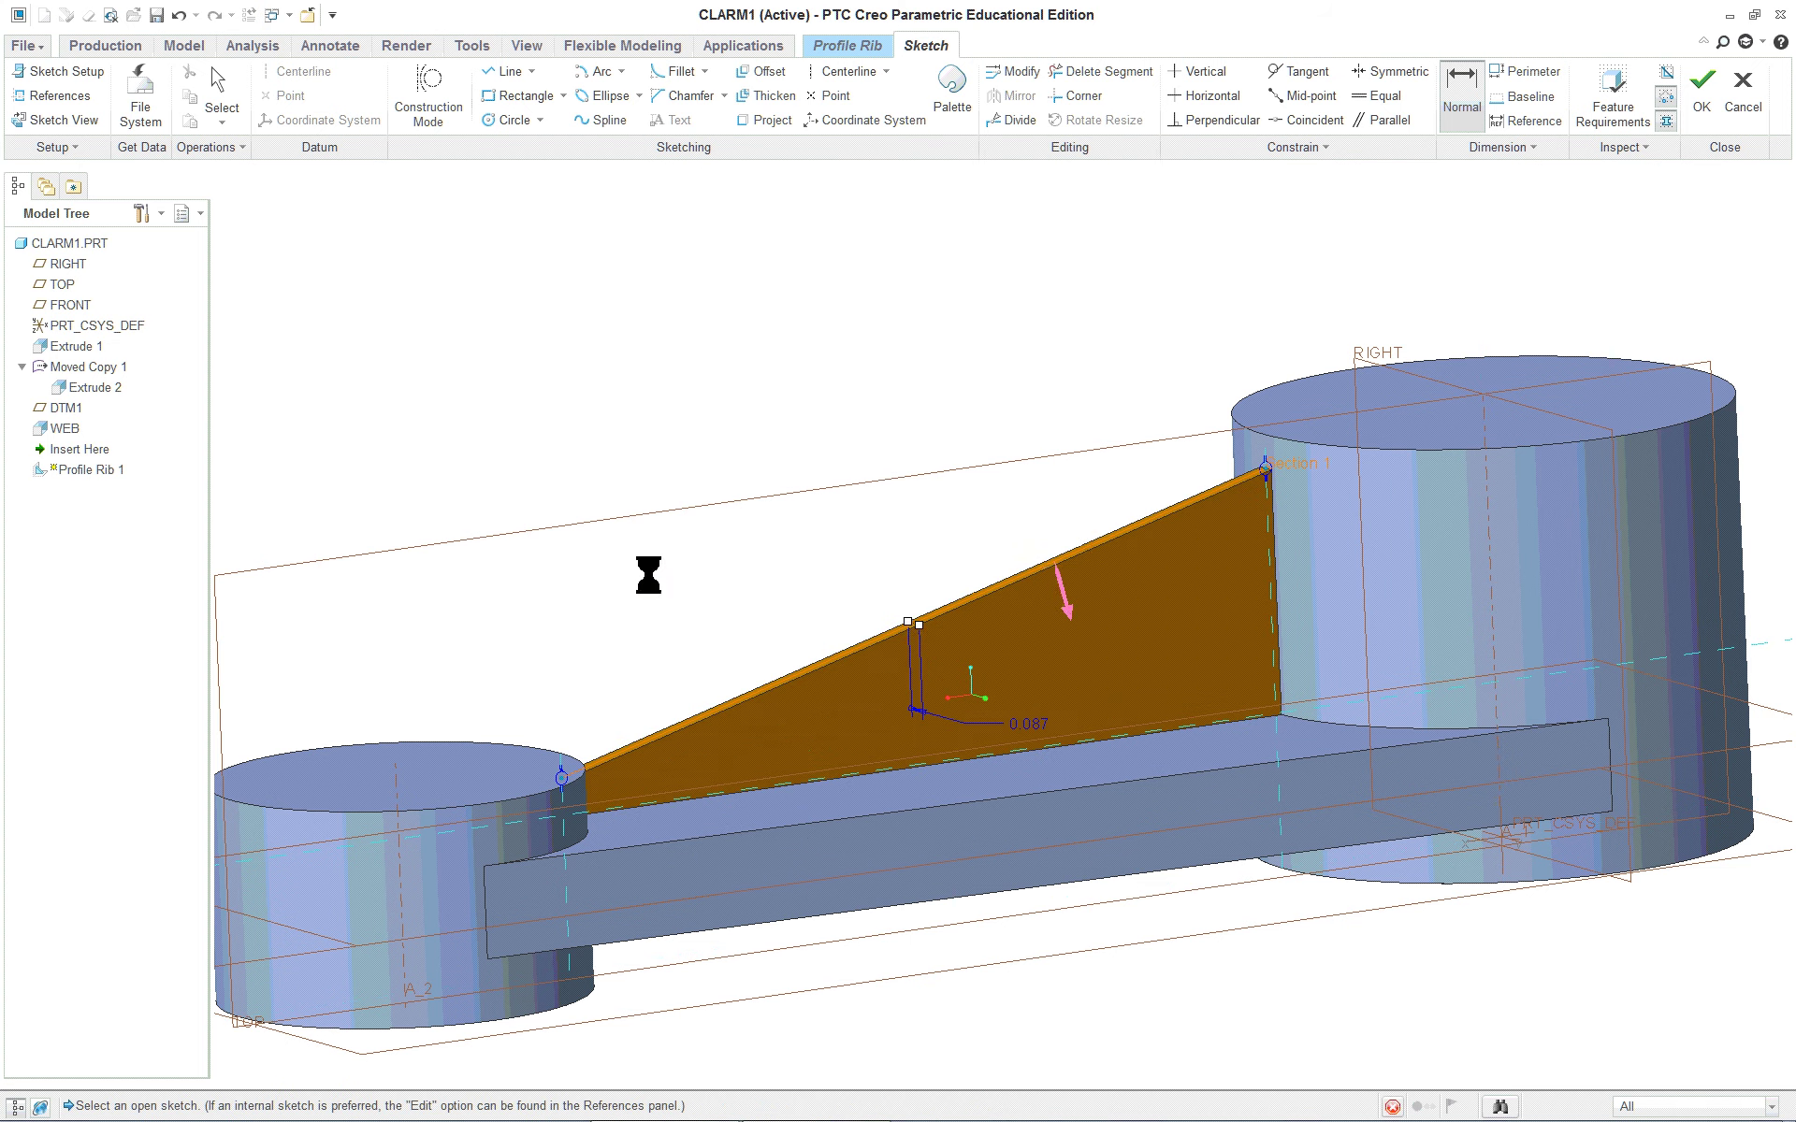
pyautogui.click(1073, 616)
pyautogui.click(1048, 521)
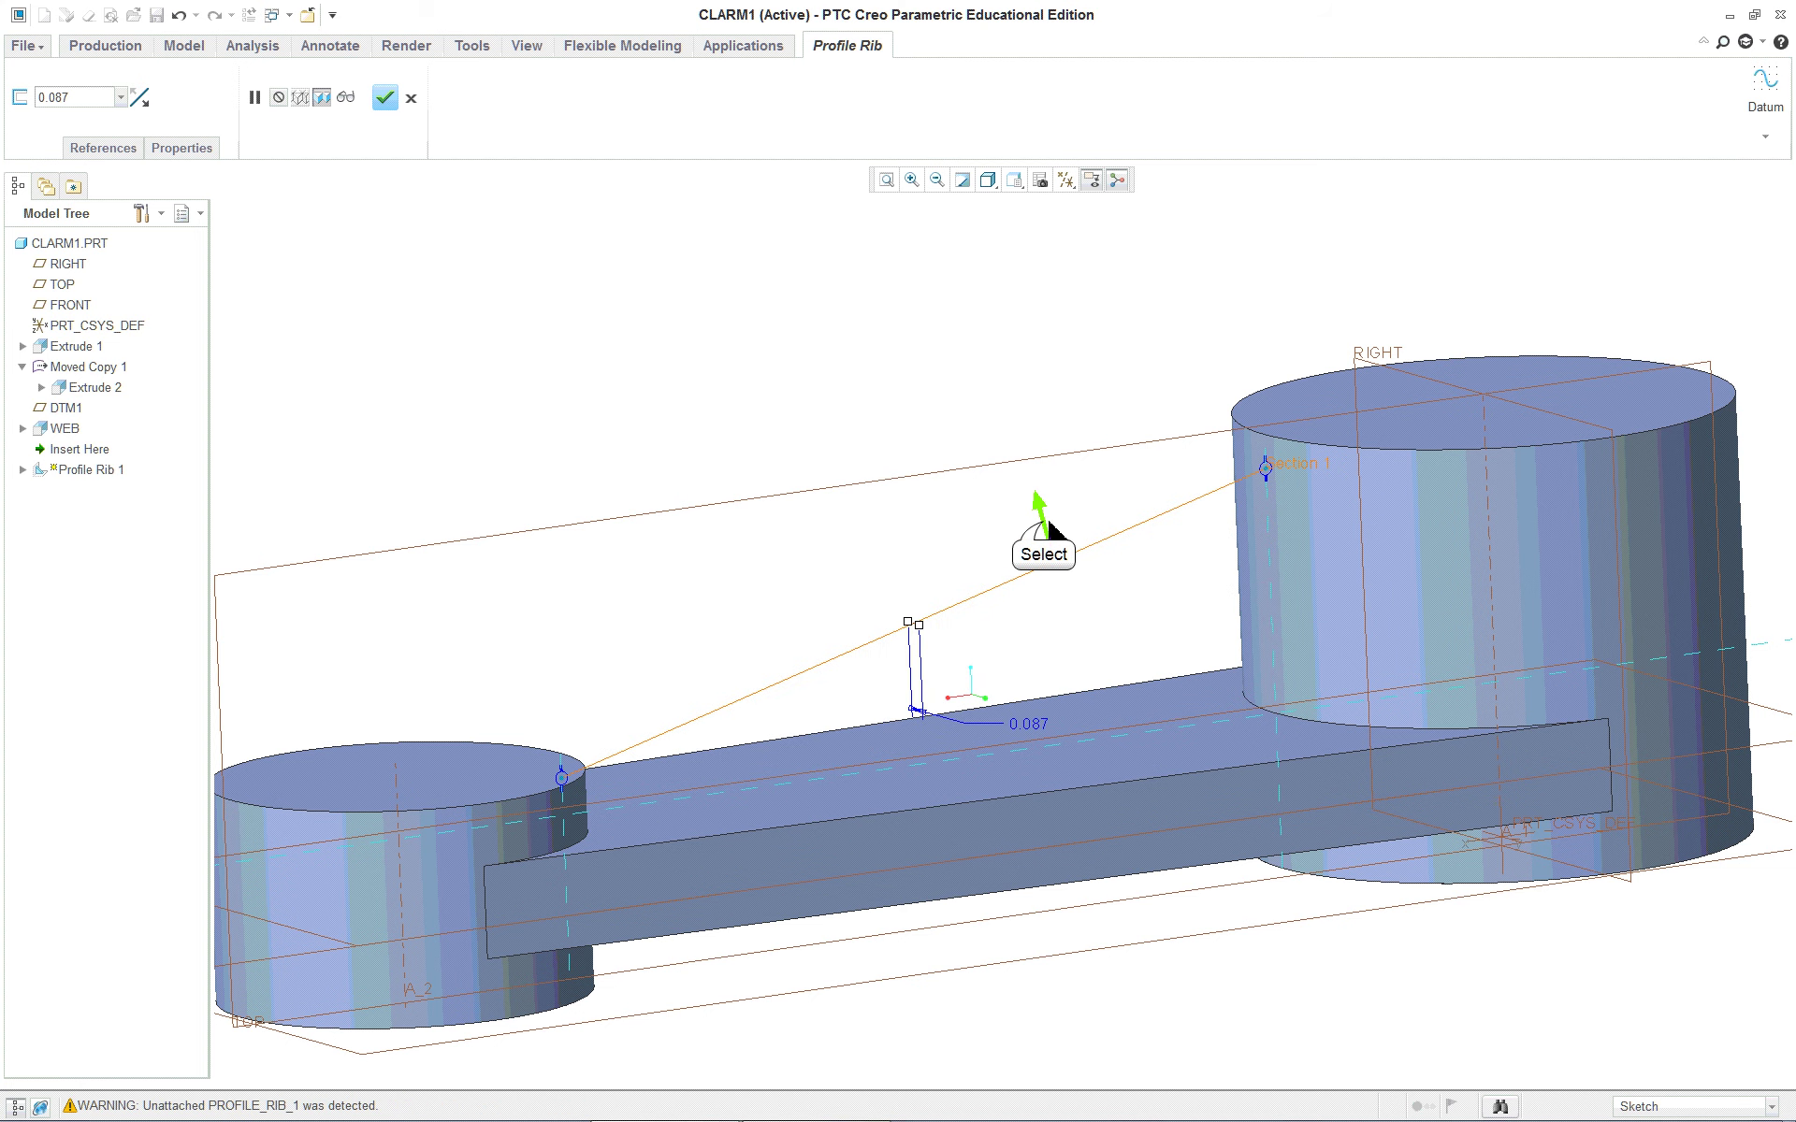
pyautogui.click(1042, 525)
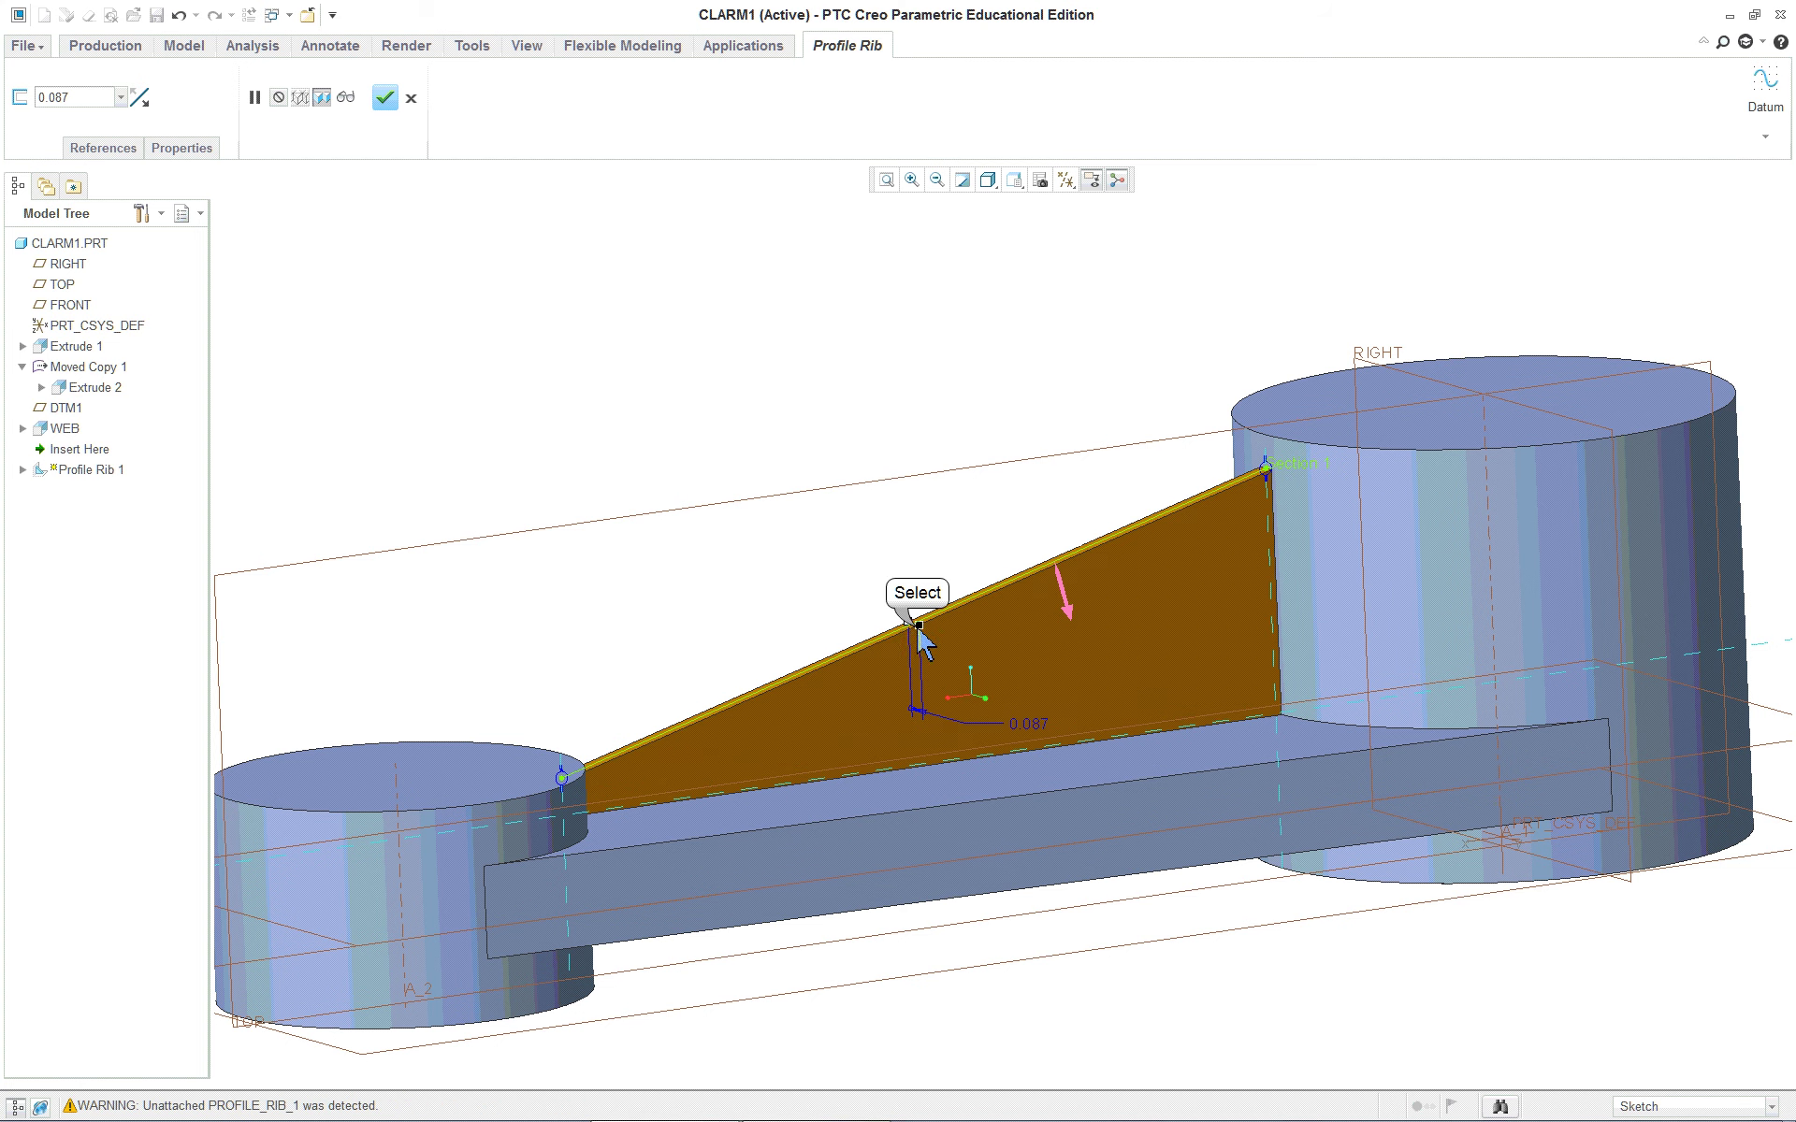
# Step: Set the profile rib's thickness to 0.375 and complete the feature
pyautogui.moveTo(919, 627); pyautogui.dragTo(938, 643)
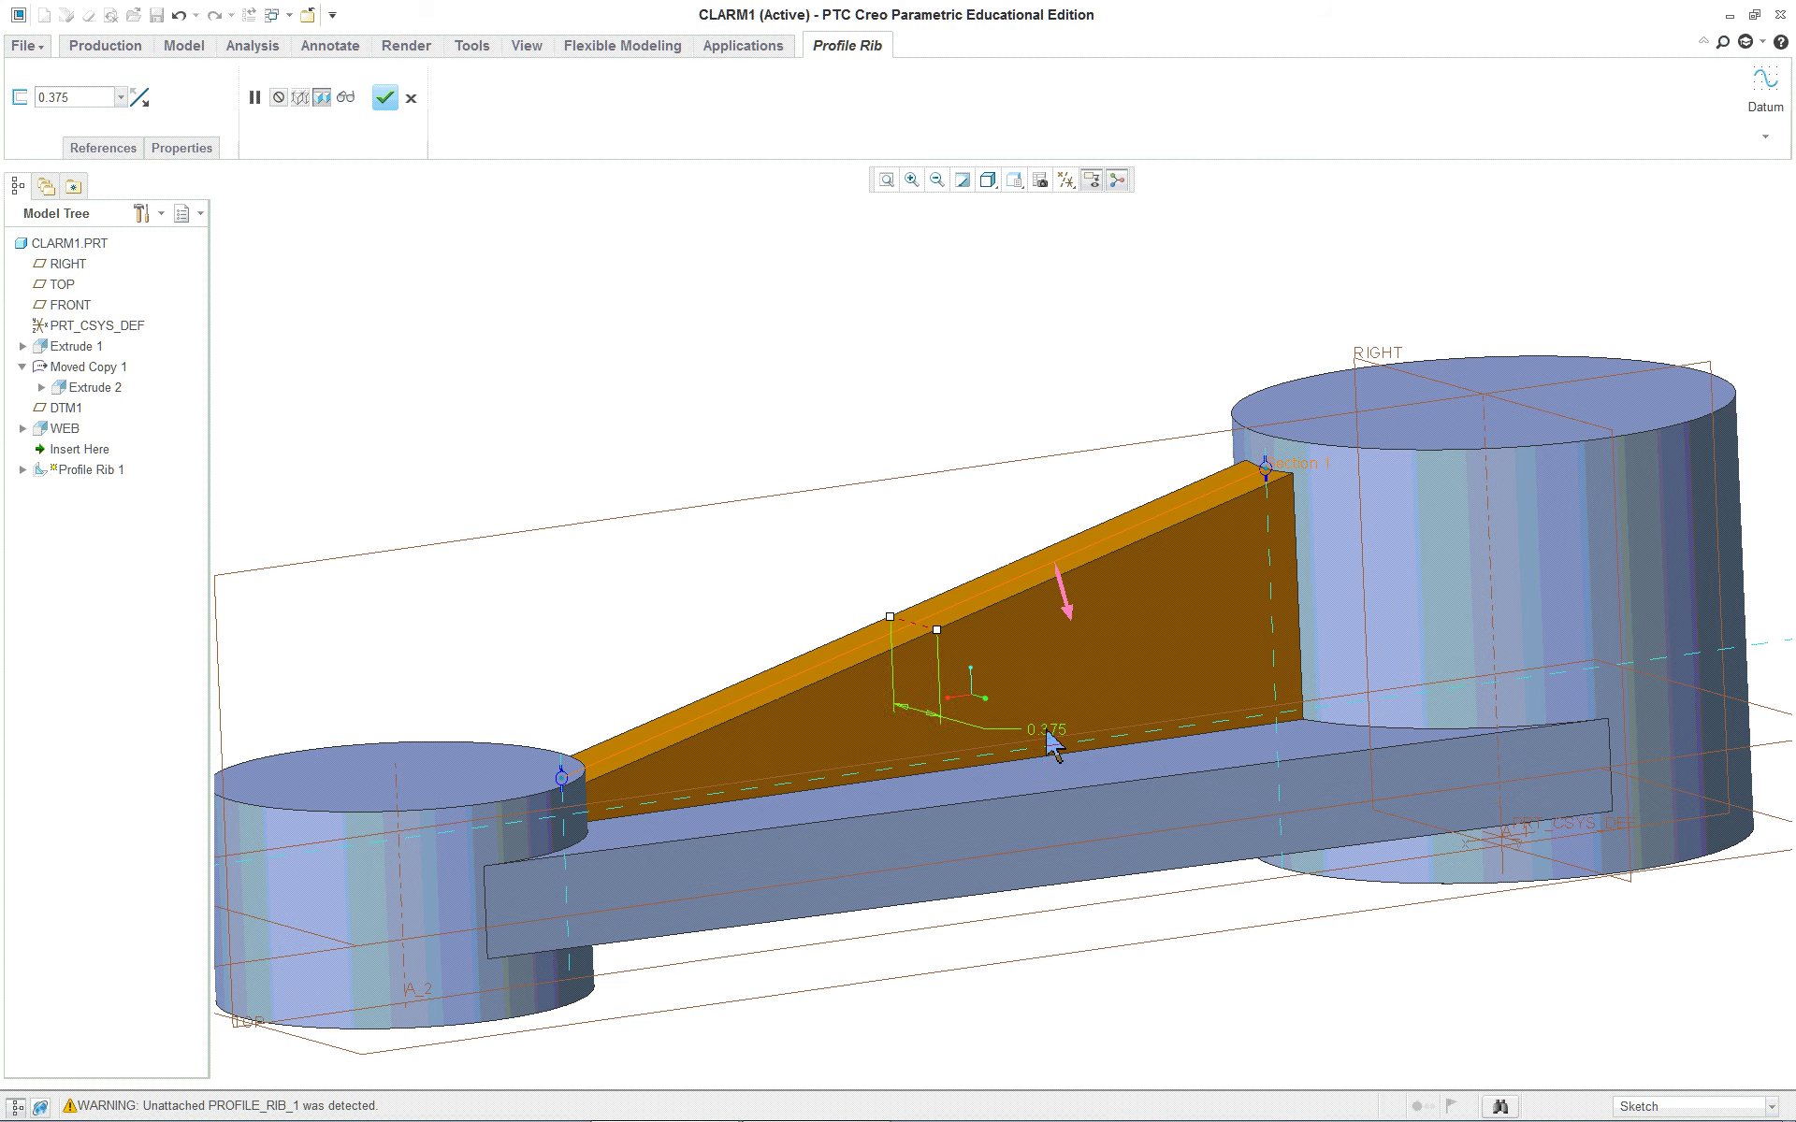
pyautogui.moveTo(935, 782)
pyautogui.mouseDown(button='middle')
pyautogui.moveTo(964, 754)
pyautogui.moveTo(1231, 742)
pyautogui.moveTo(986, 774)
pyautogui.moveTo(924, 830)
pyautogui.moveTo(989, 782)
pyautogui.moveTo(955, 814)
pyautogui.mouseUp(button='middle')
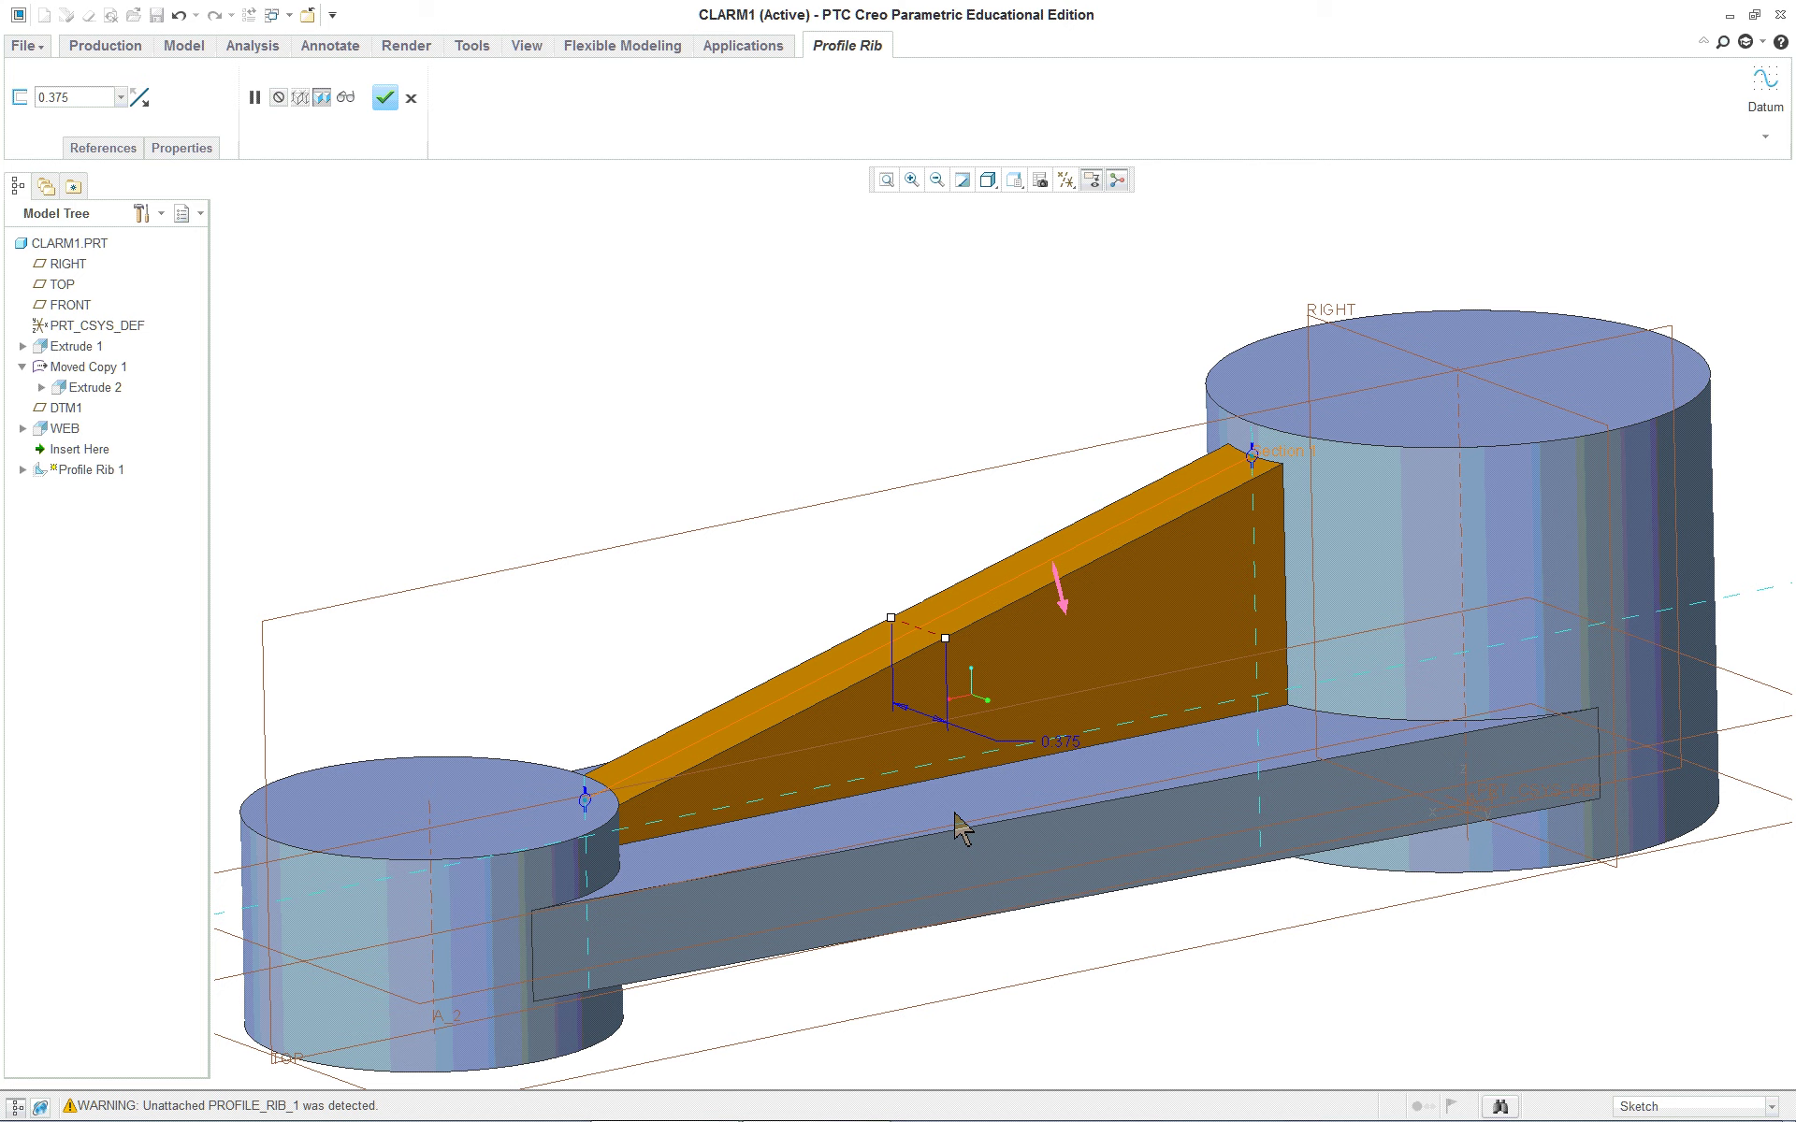
pyautogui.middleClick(716, 362)
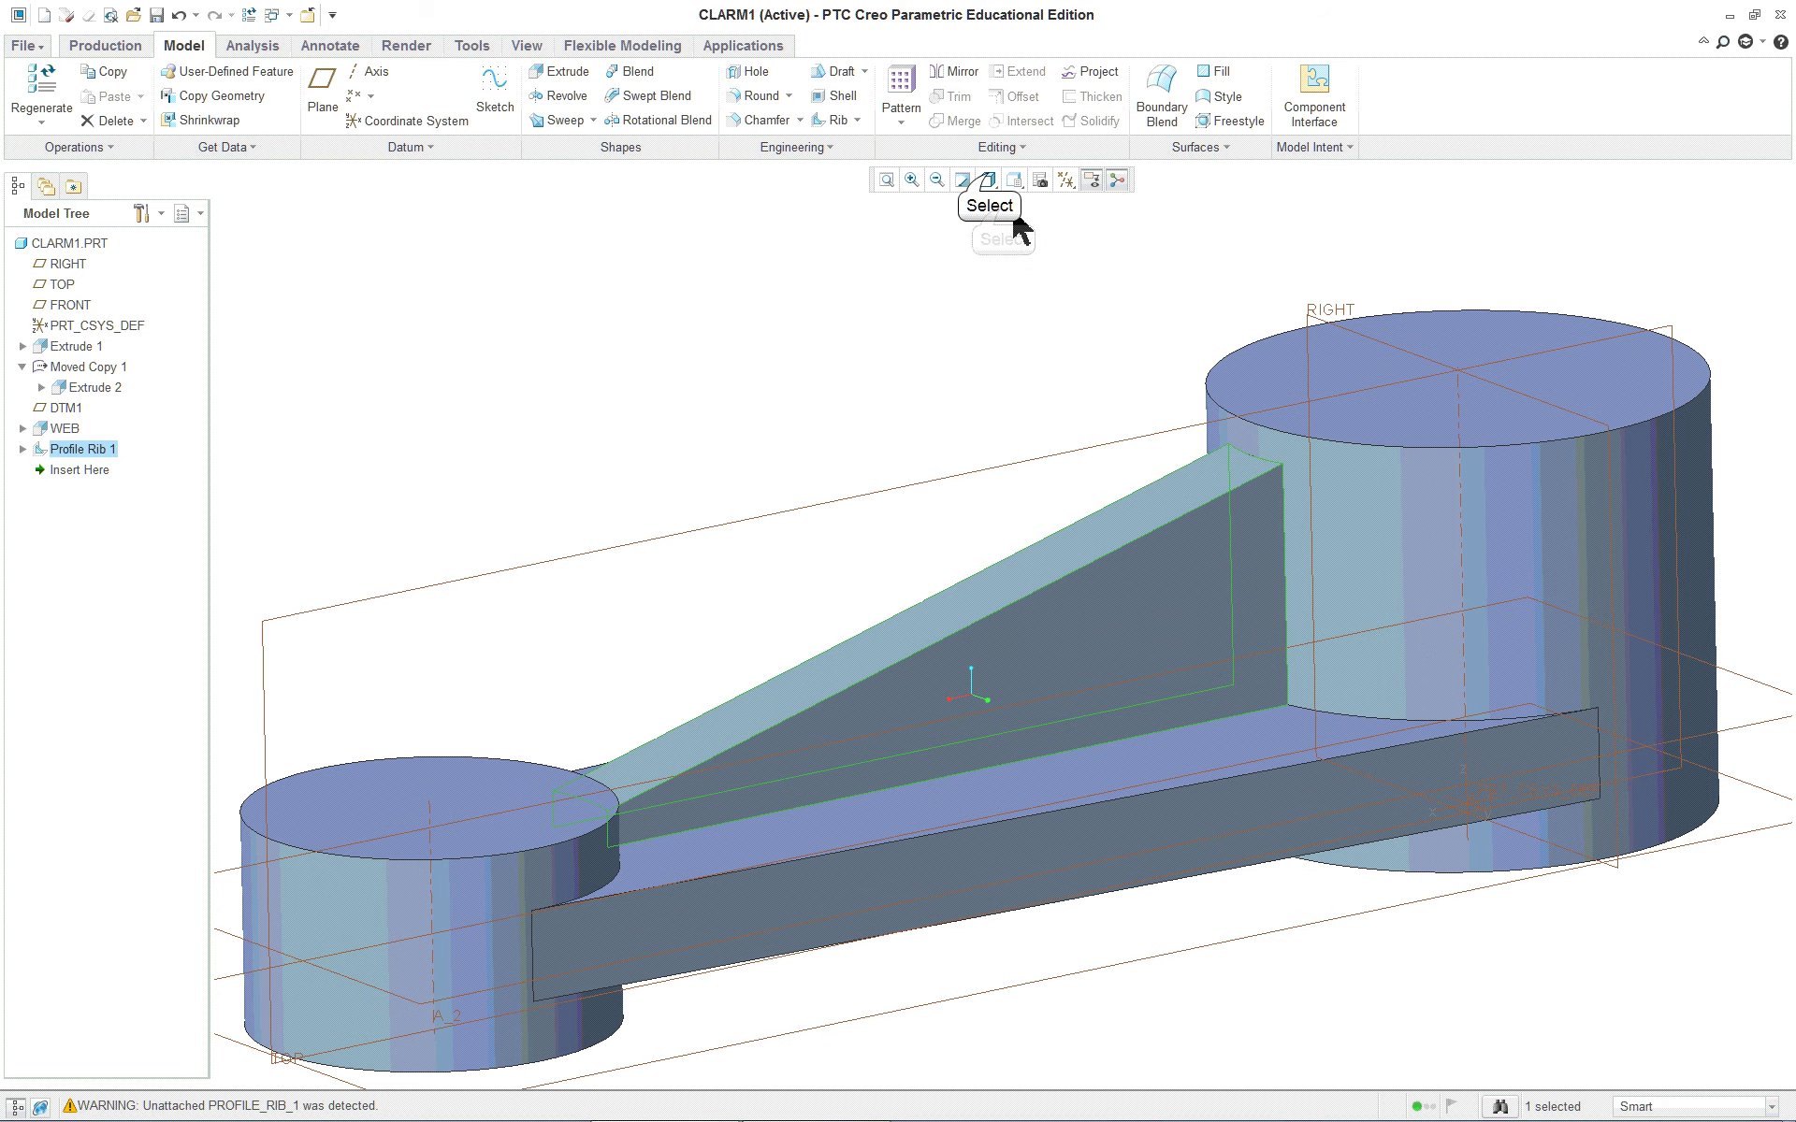
# Step: Display the model in Shading With Reflections and return it to the default orientation
pyautogui.click(990, 180)
pyautogui.click(1029, 200)
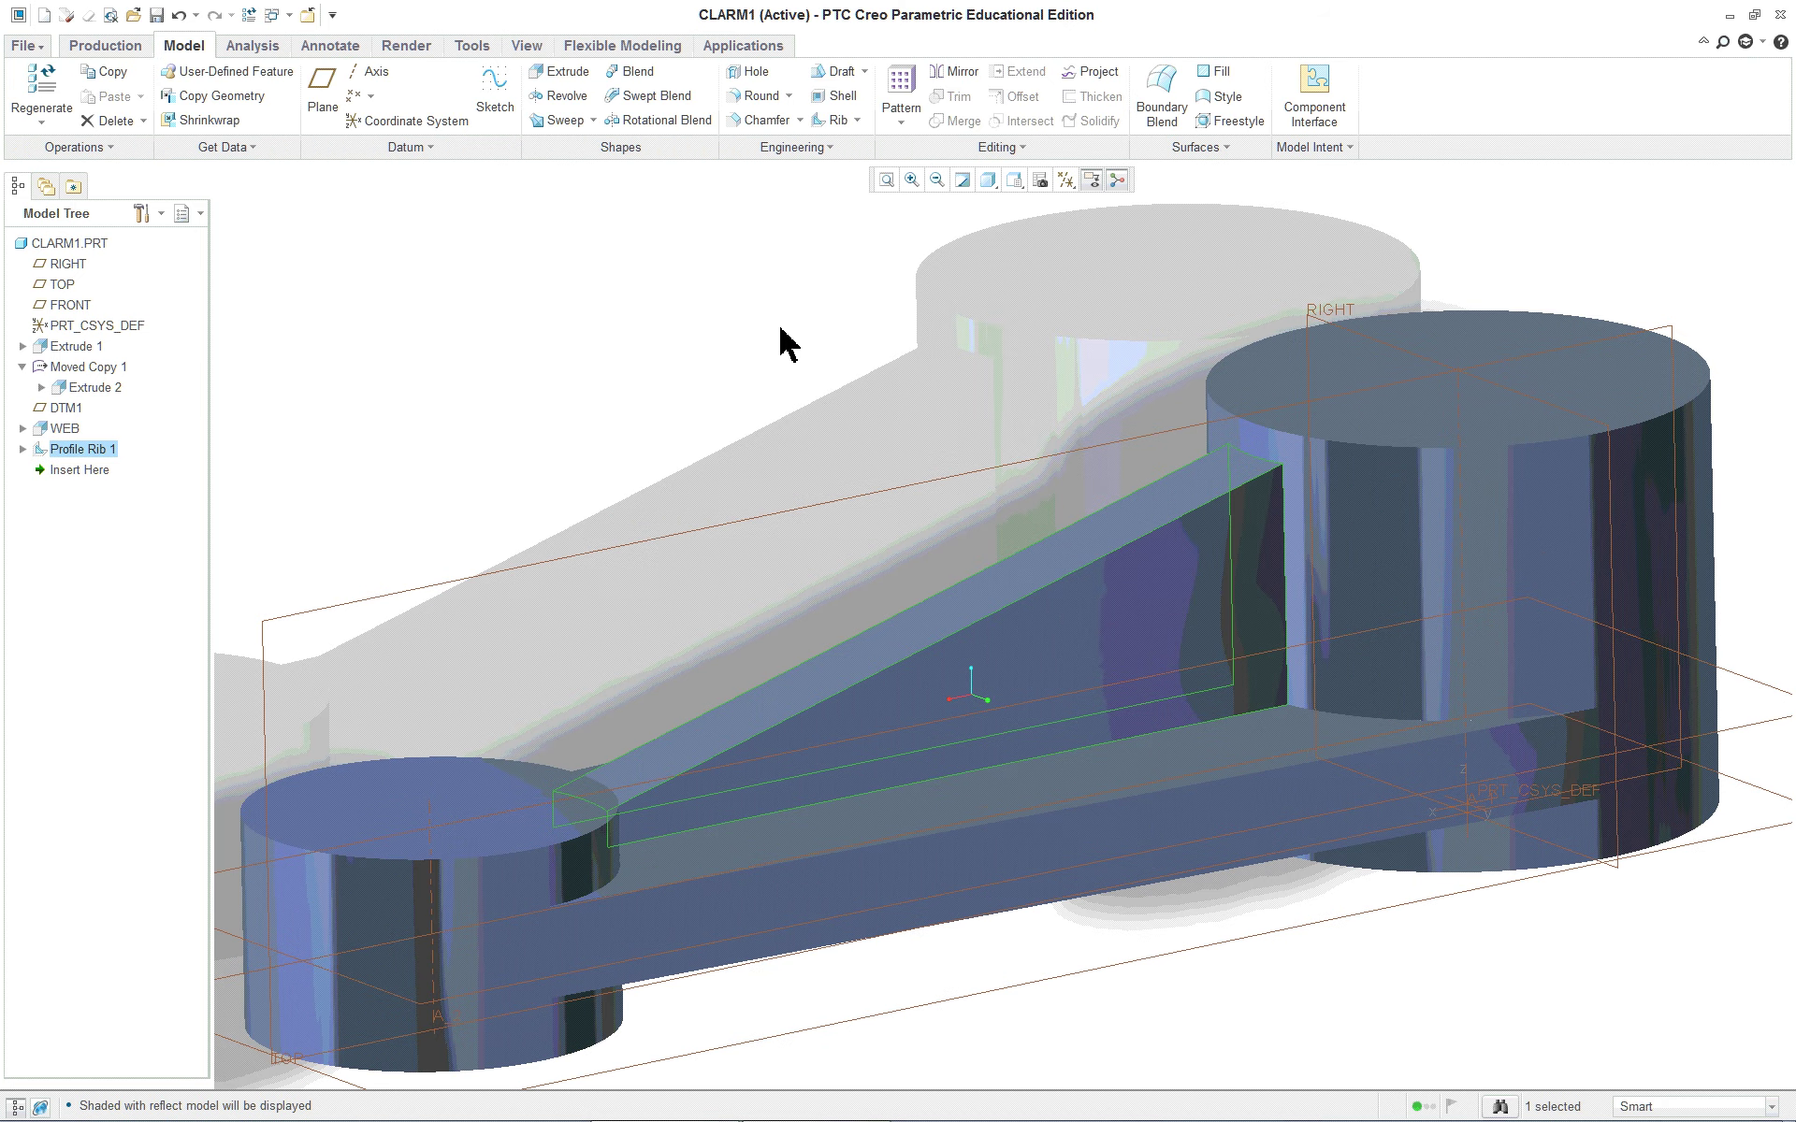
pyautogui.hotkey('ctrl', 'd')
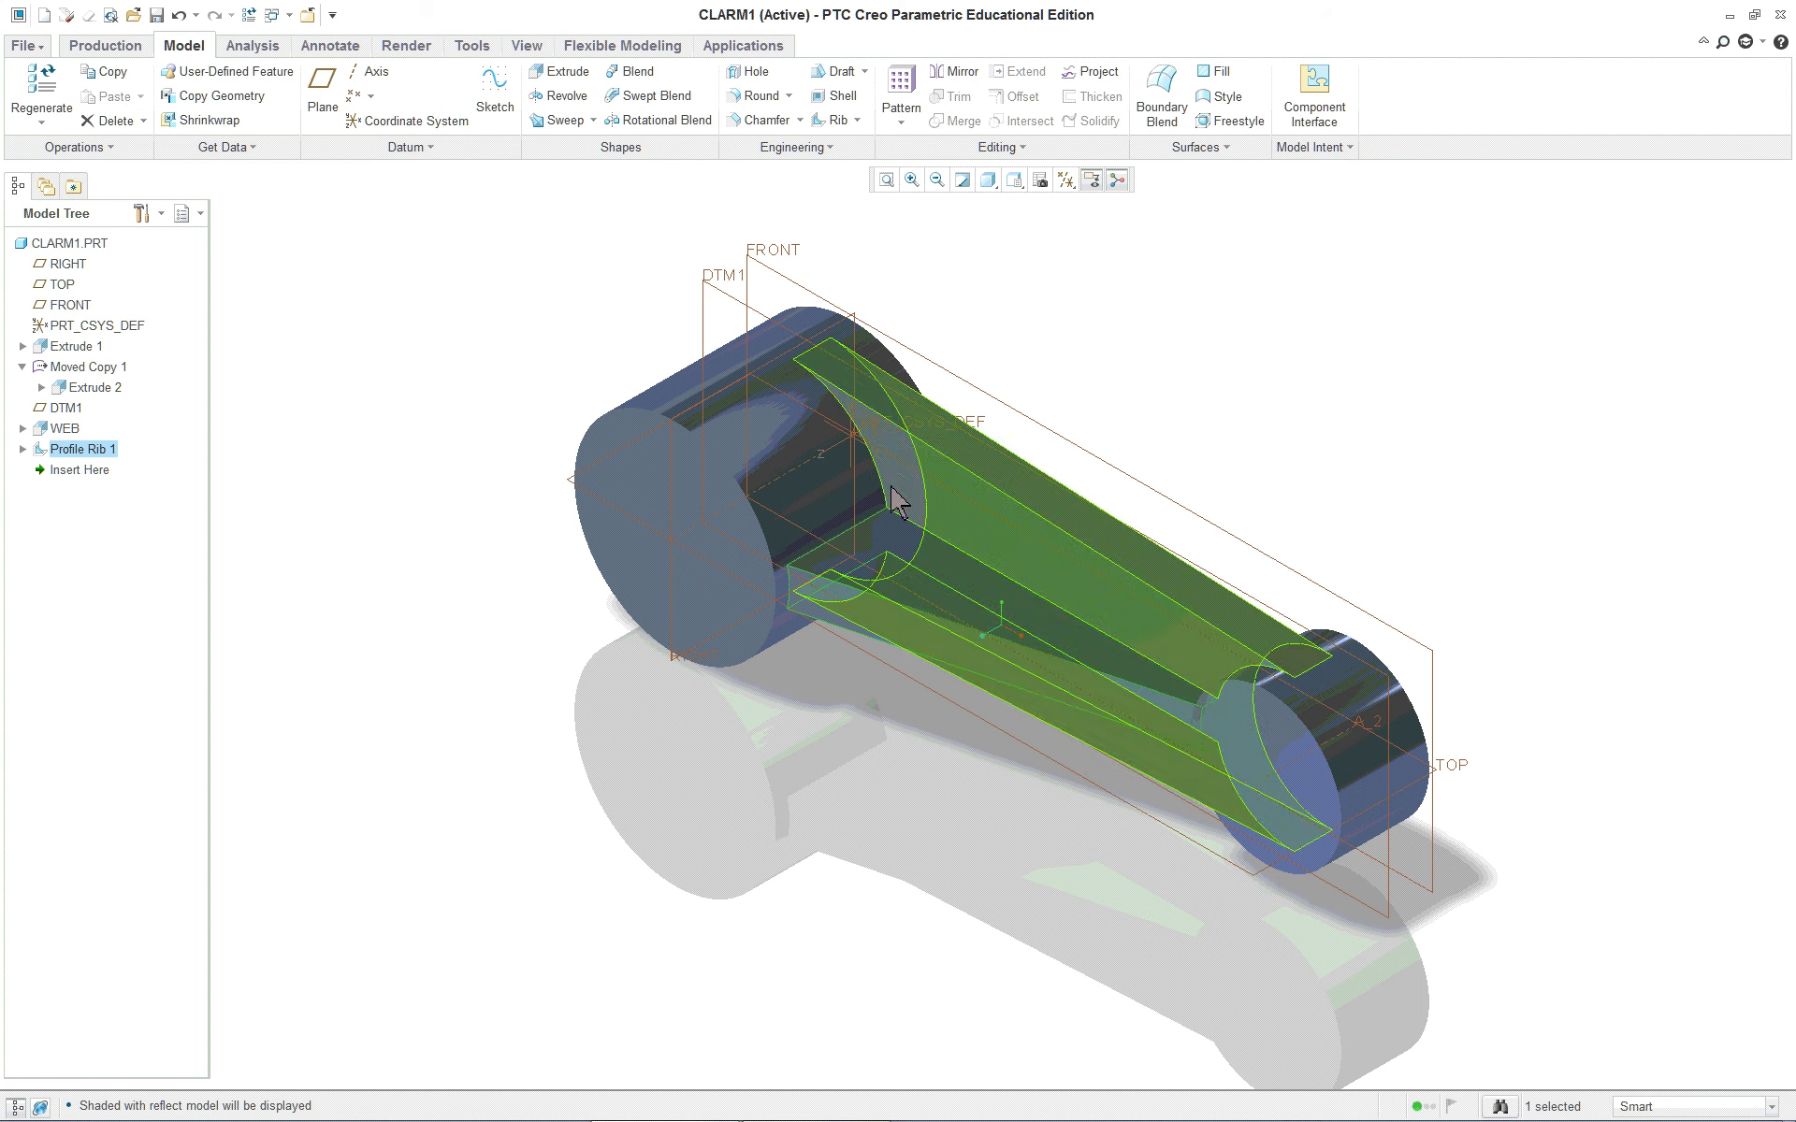
# Step: Apply an Auto Round of radius 0.040 to the part's convex edges, using the Same radius for concave edges
pyautogui.click(787, 96)
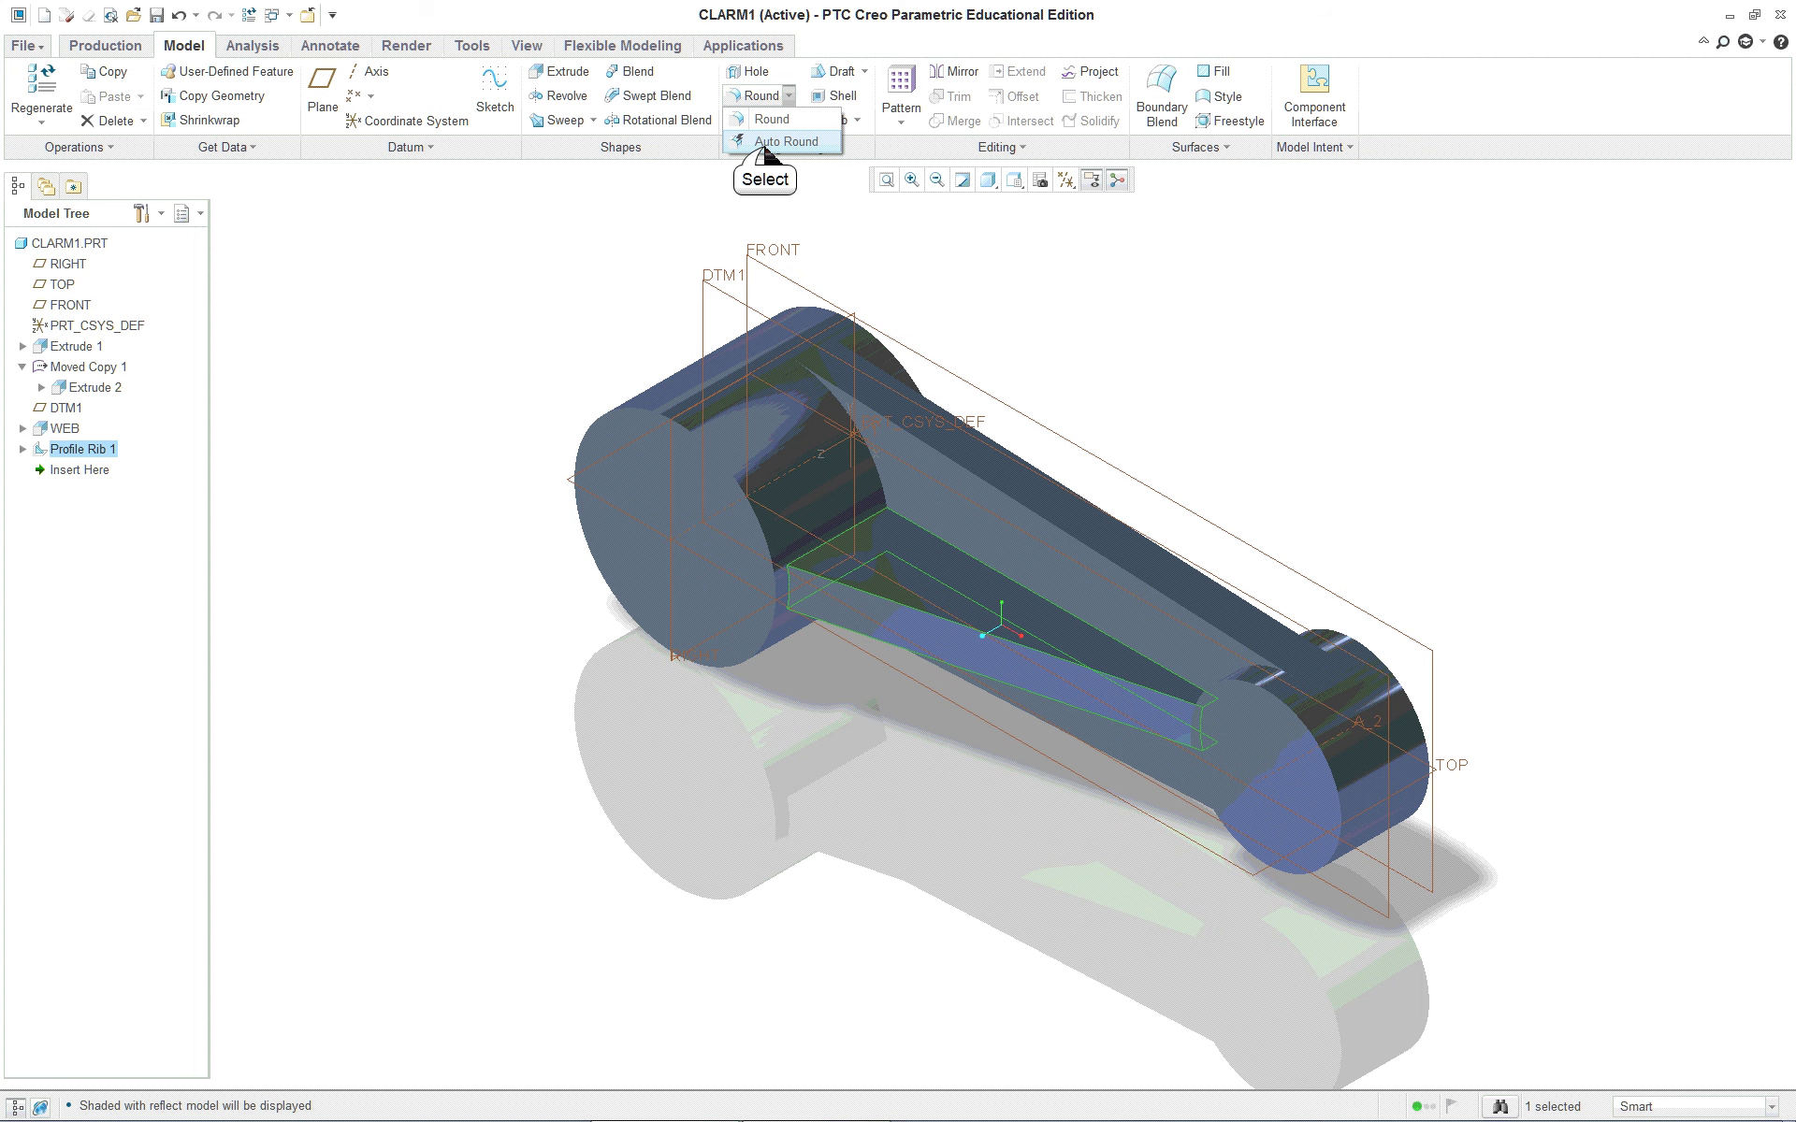
pyautogui.click(767, 142)
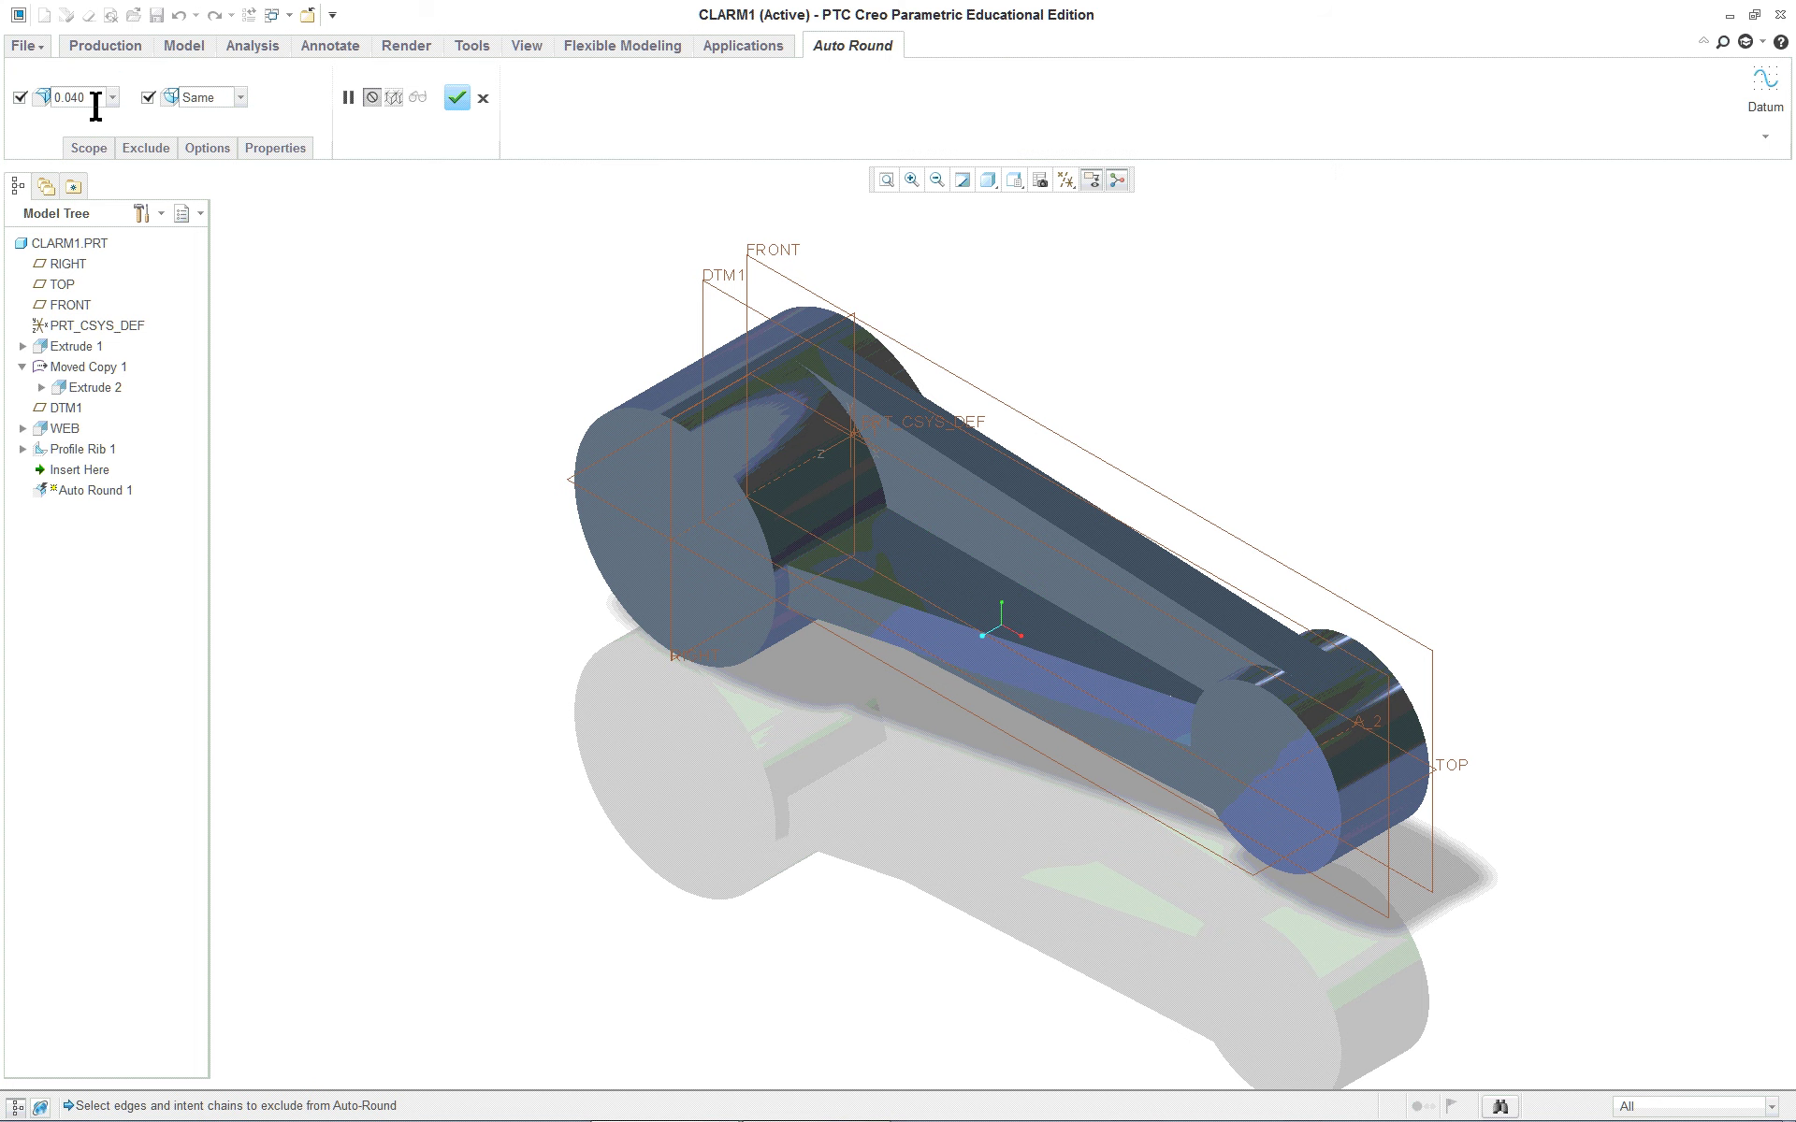
pyautogui.click(459, 99)
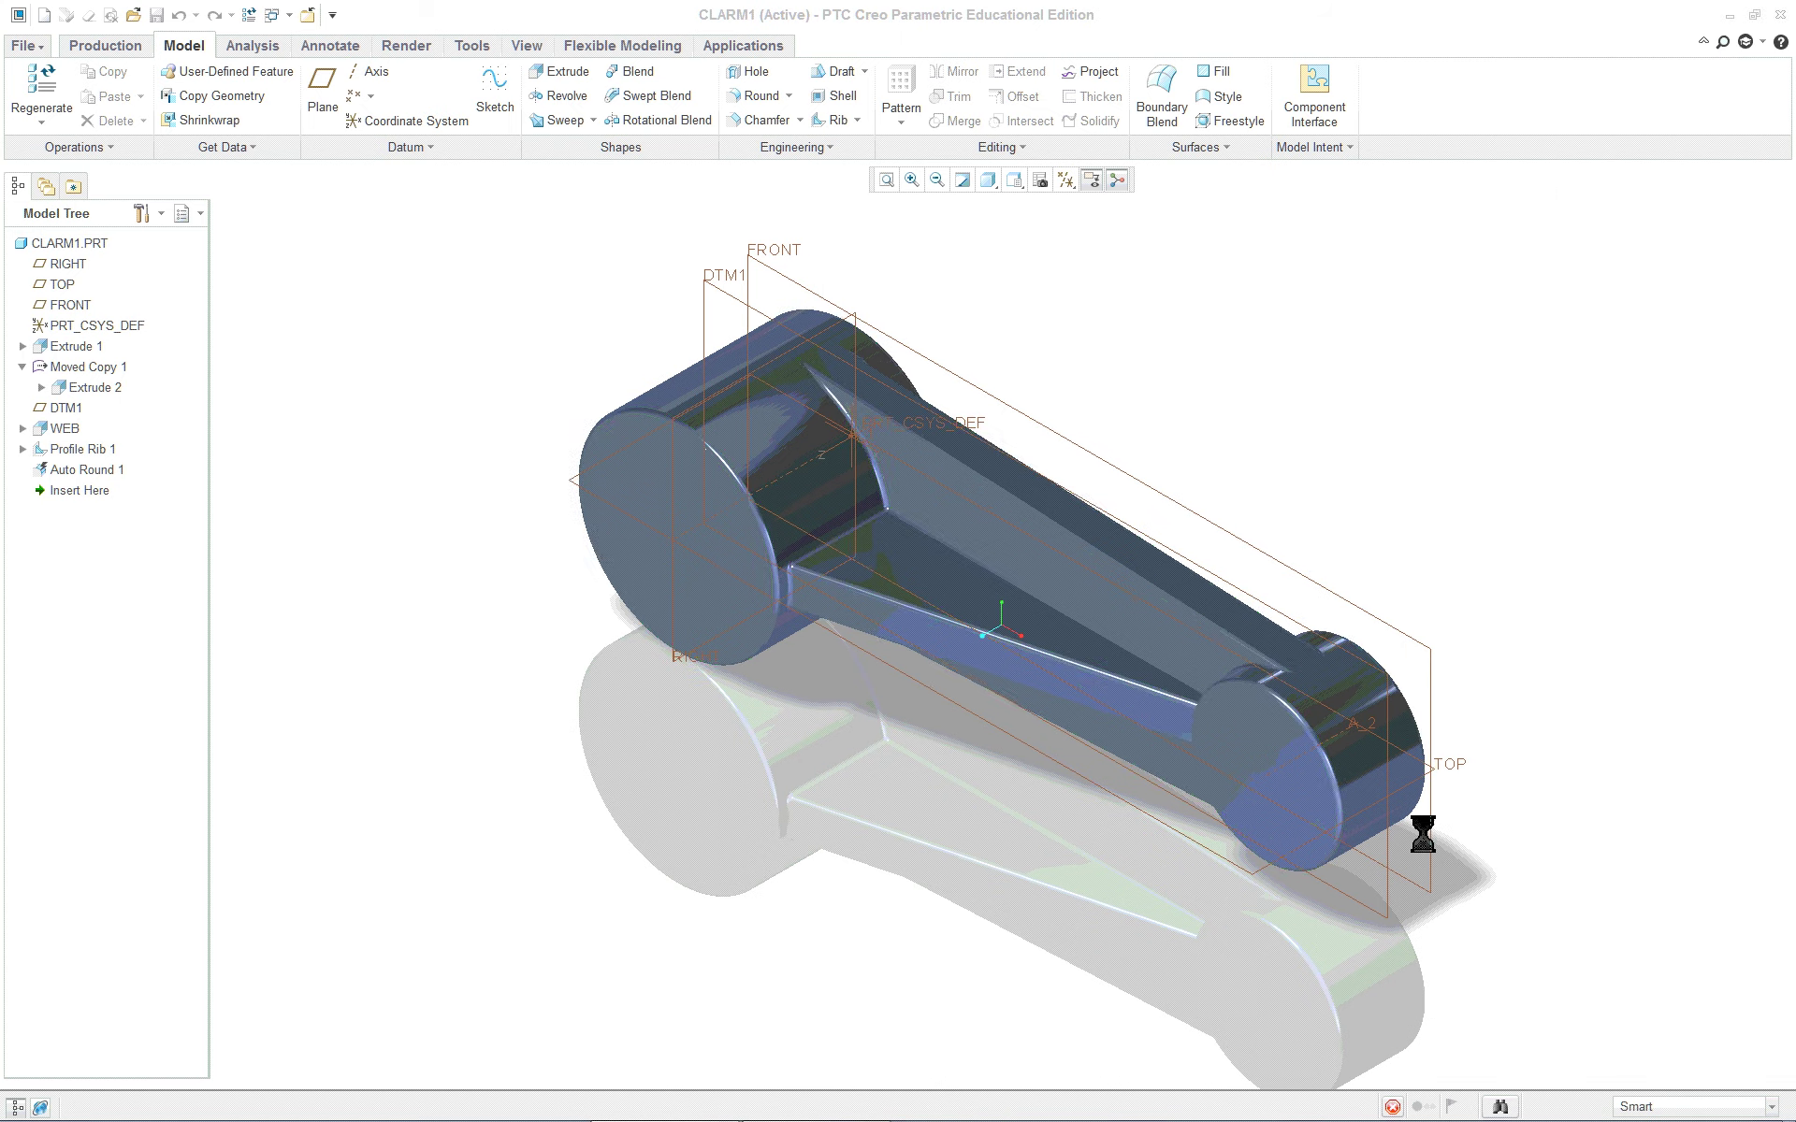
# Step: Inspect the rounded edges around the cylinders, web and rib from several angles and close up
pyautogui.moveTo(1328, 510); pyautogui.dragTo(1282, 327, button='middle')
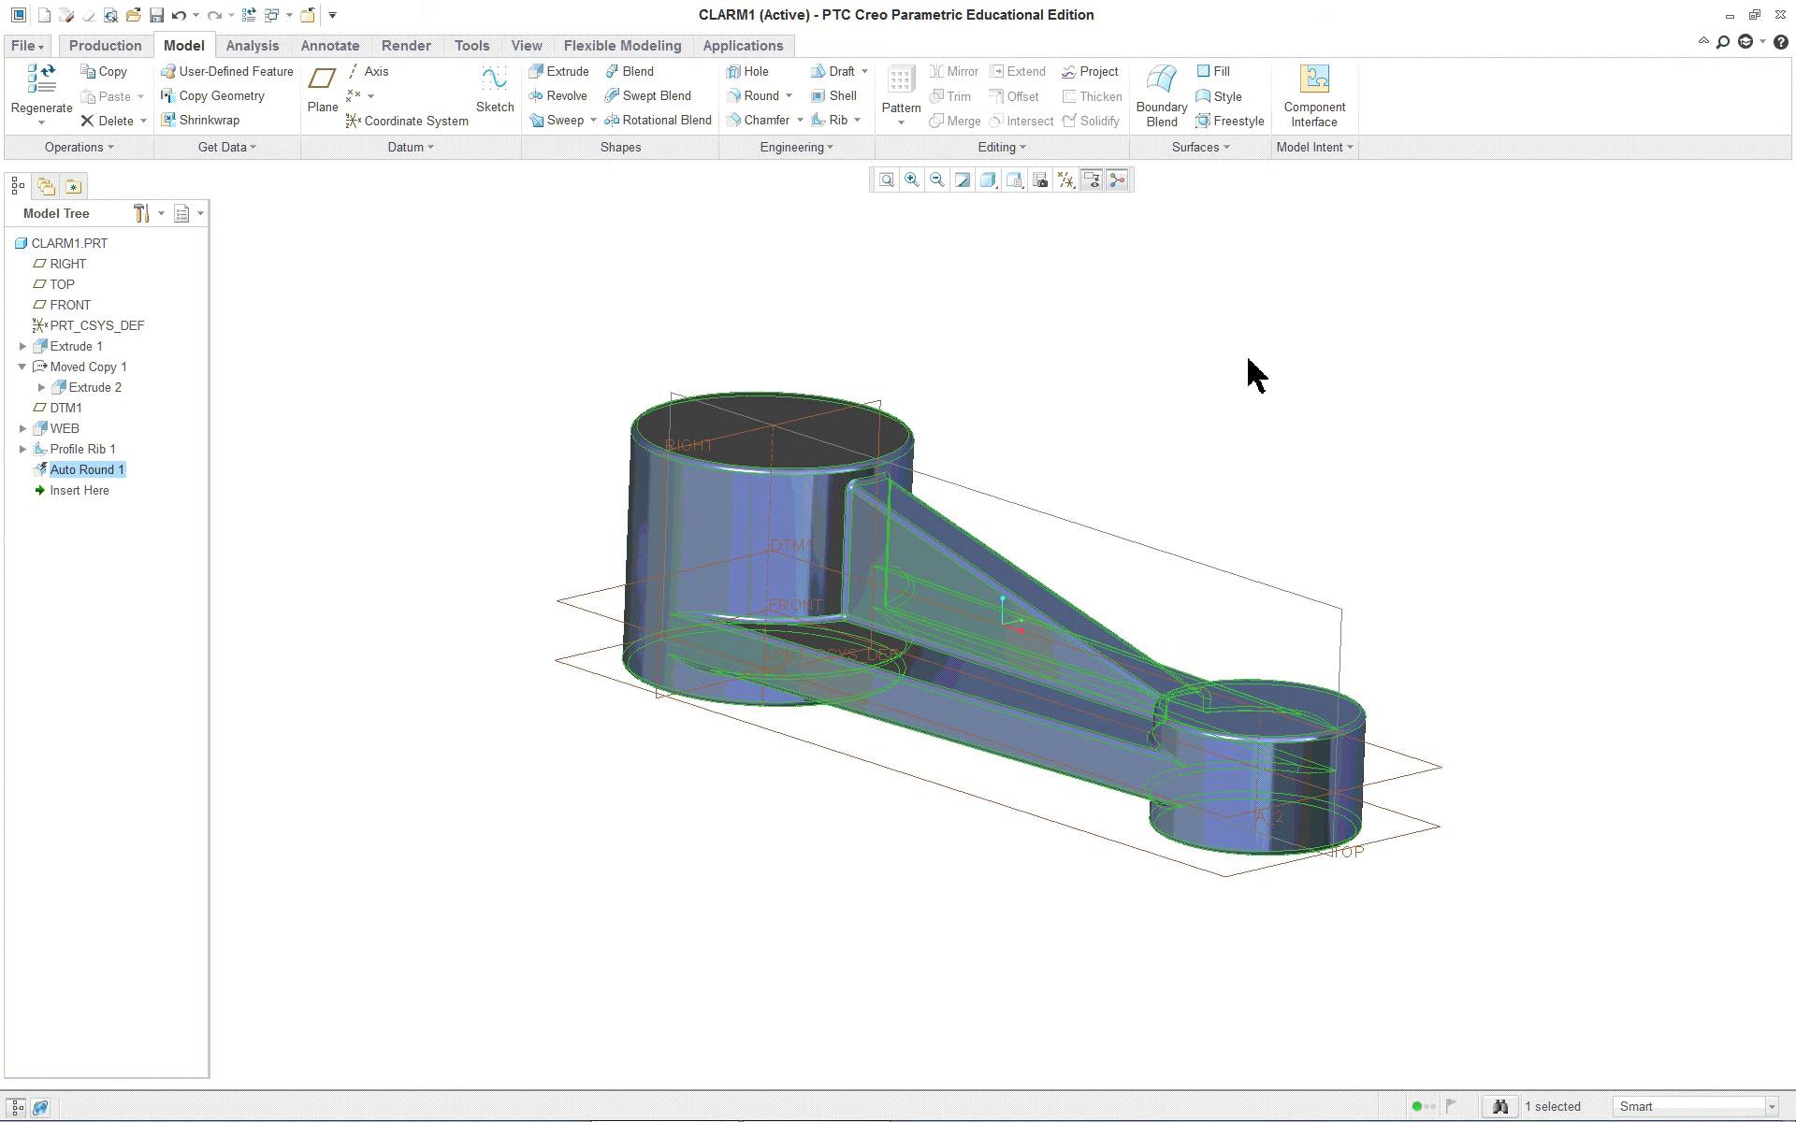
pyautogui.scroll(4, 1082, 542)
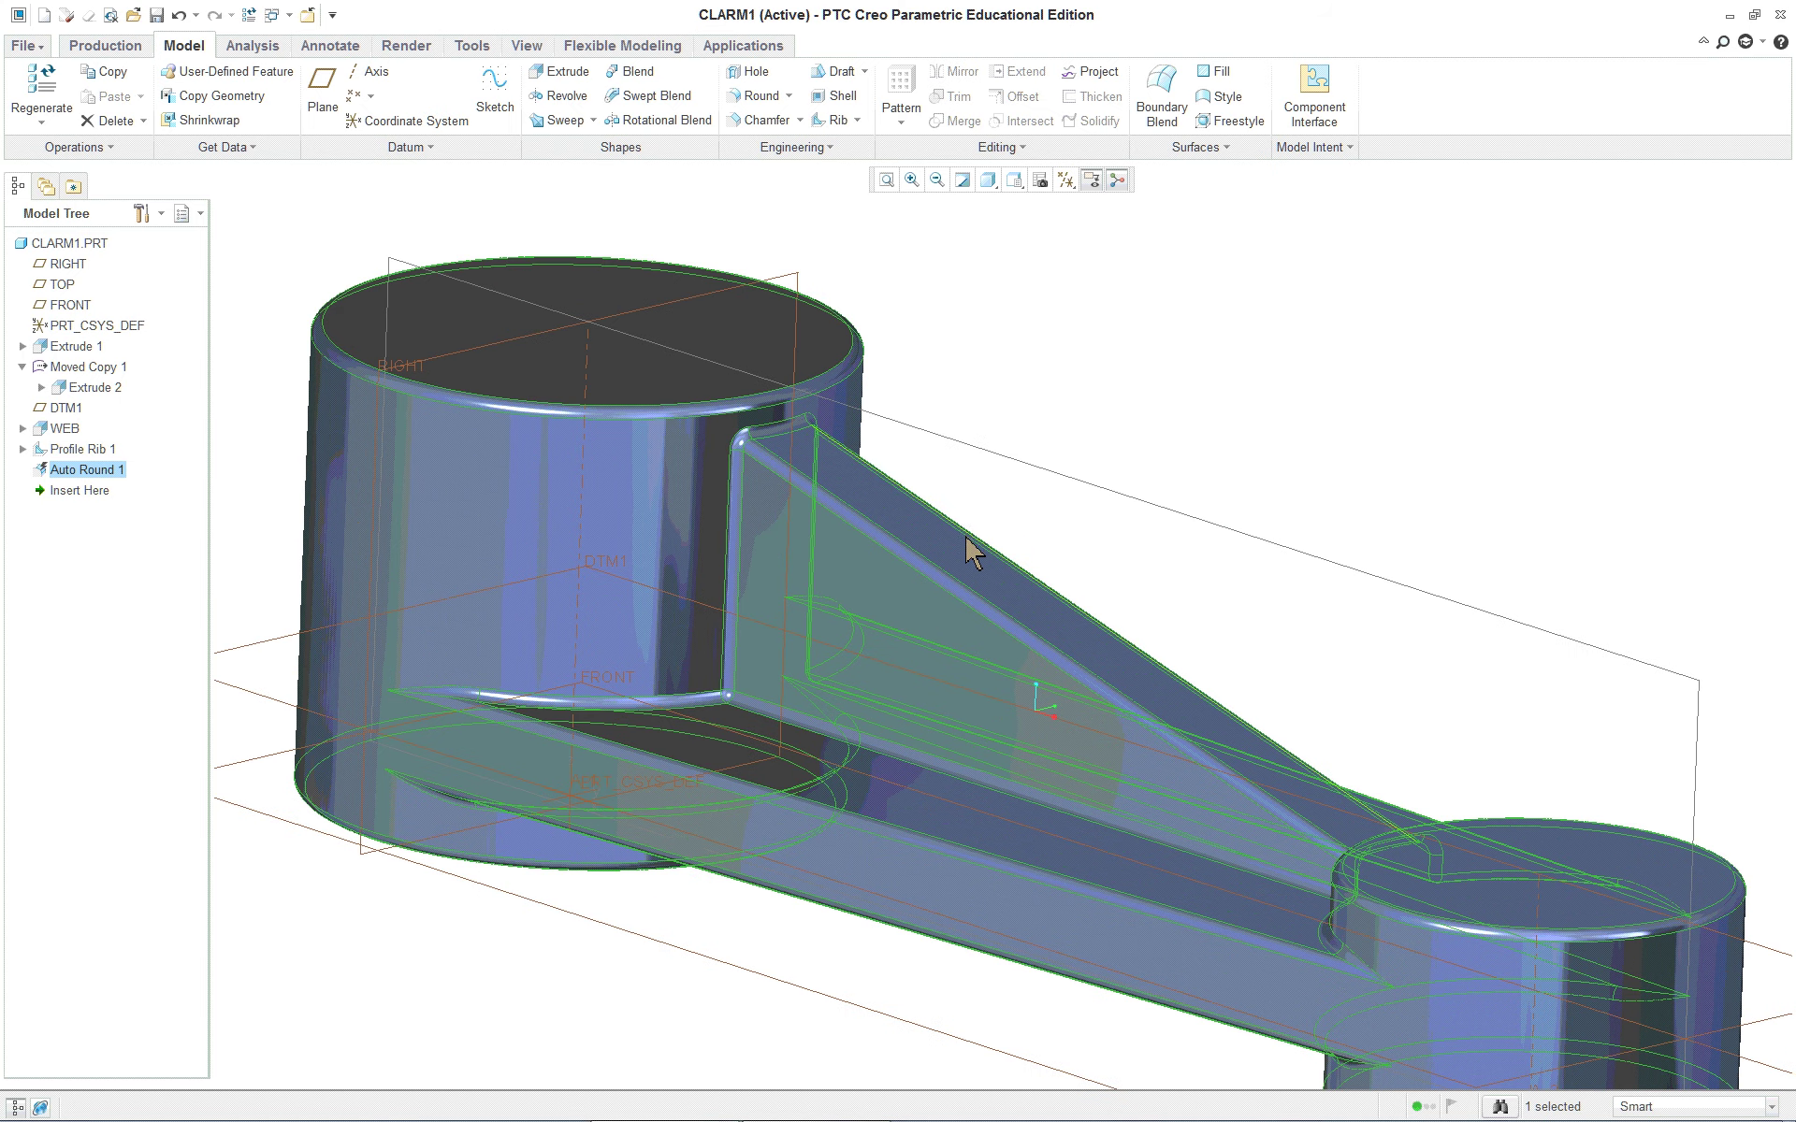
pyautogui.scroll(-3, 980, 544)
pyautogui.moveTo(981, 538)
pyautogui.mouseDown(button='middle')
pyautogui.moveTo(938, 589)
pyautogui.moveTo(986, 537)
pyautogui.moveTo(1226, 525)
pyautogui.moveTo(1347, 412)
pyautogui.moveTo(1200, 521)
pyautogui.moveTo(1013, 544)
pyautogui.mouseUp(button='middle')
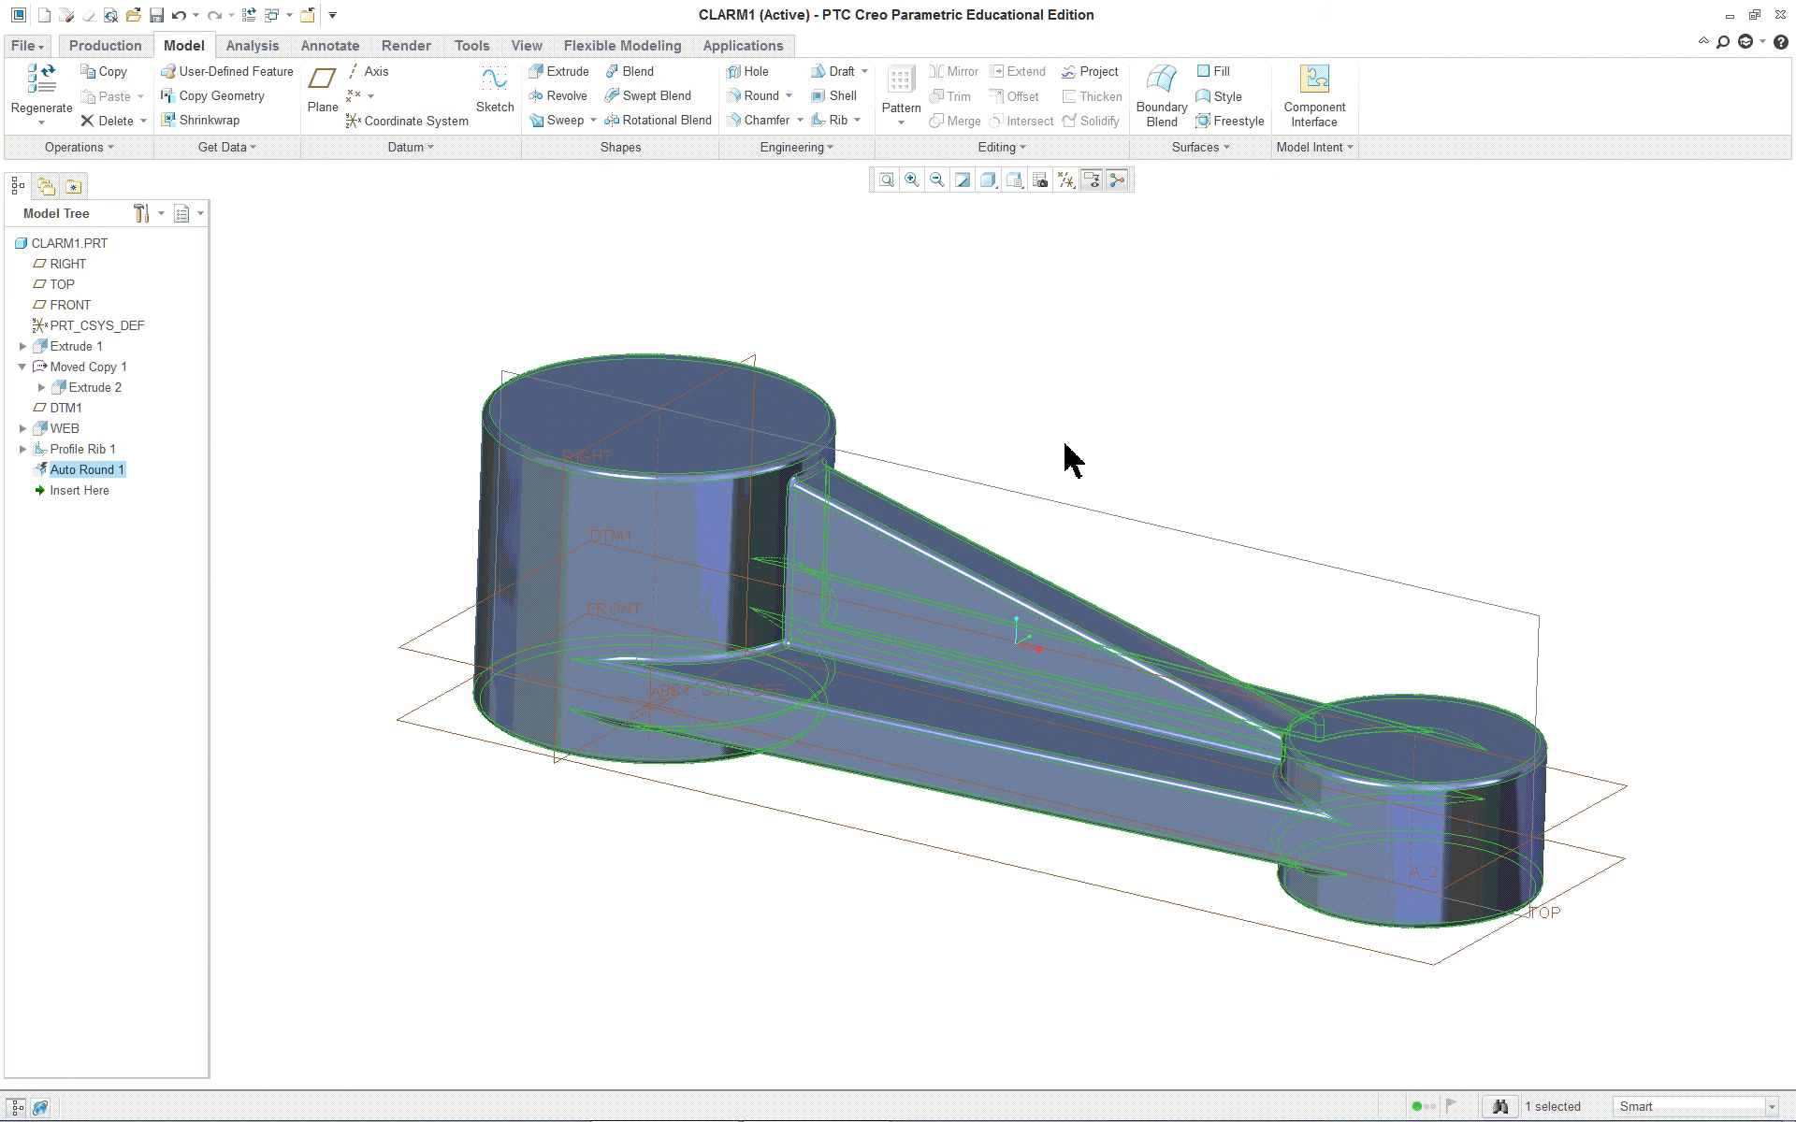
pyautogui.moveTo(1066, 445)
pyautogui.mouseDown(button='middle')
pyautogui.moveTo(1082, 430)
pyautogui.moveTo(1035, 440)
pyautogui.moveTo(1051, 468)
pyautogui.mouseUp(button='middle')
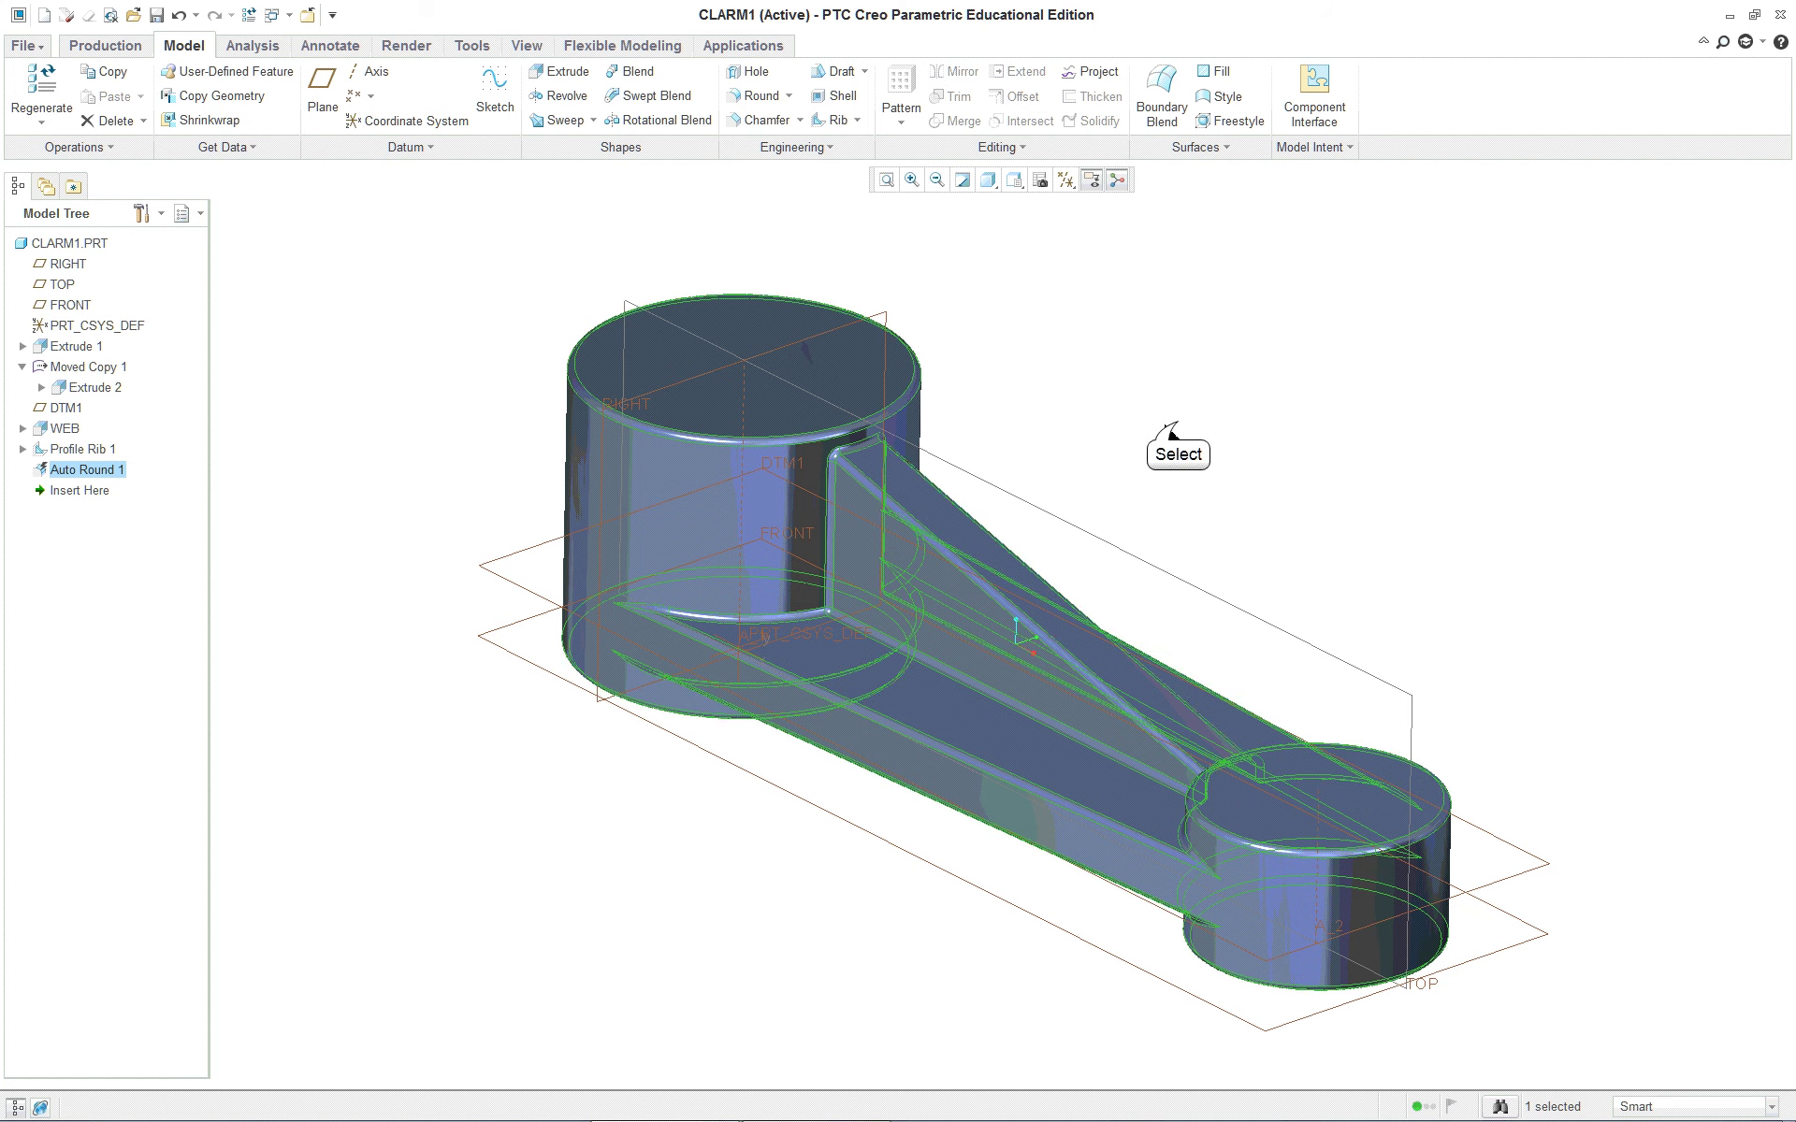
pyautogui.click(1177, 422)
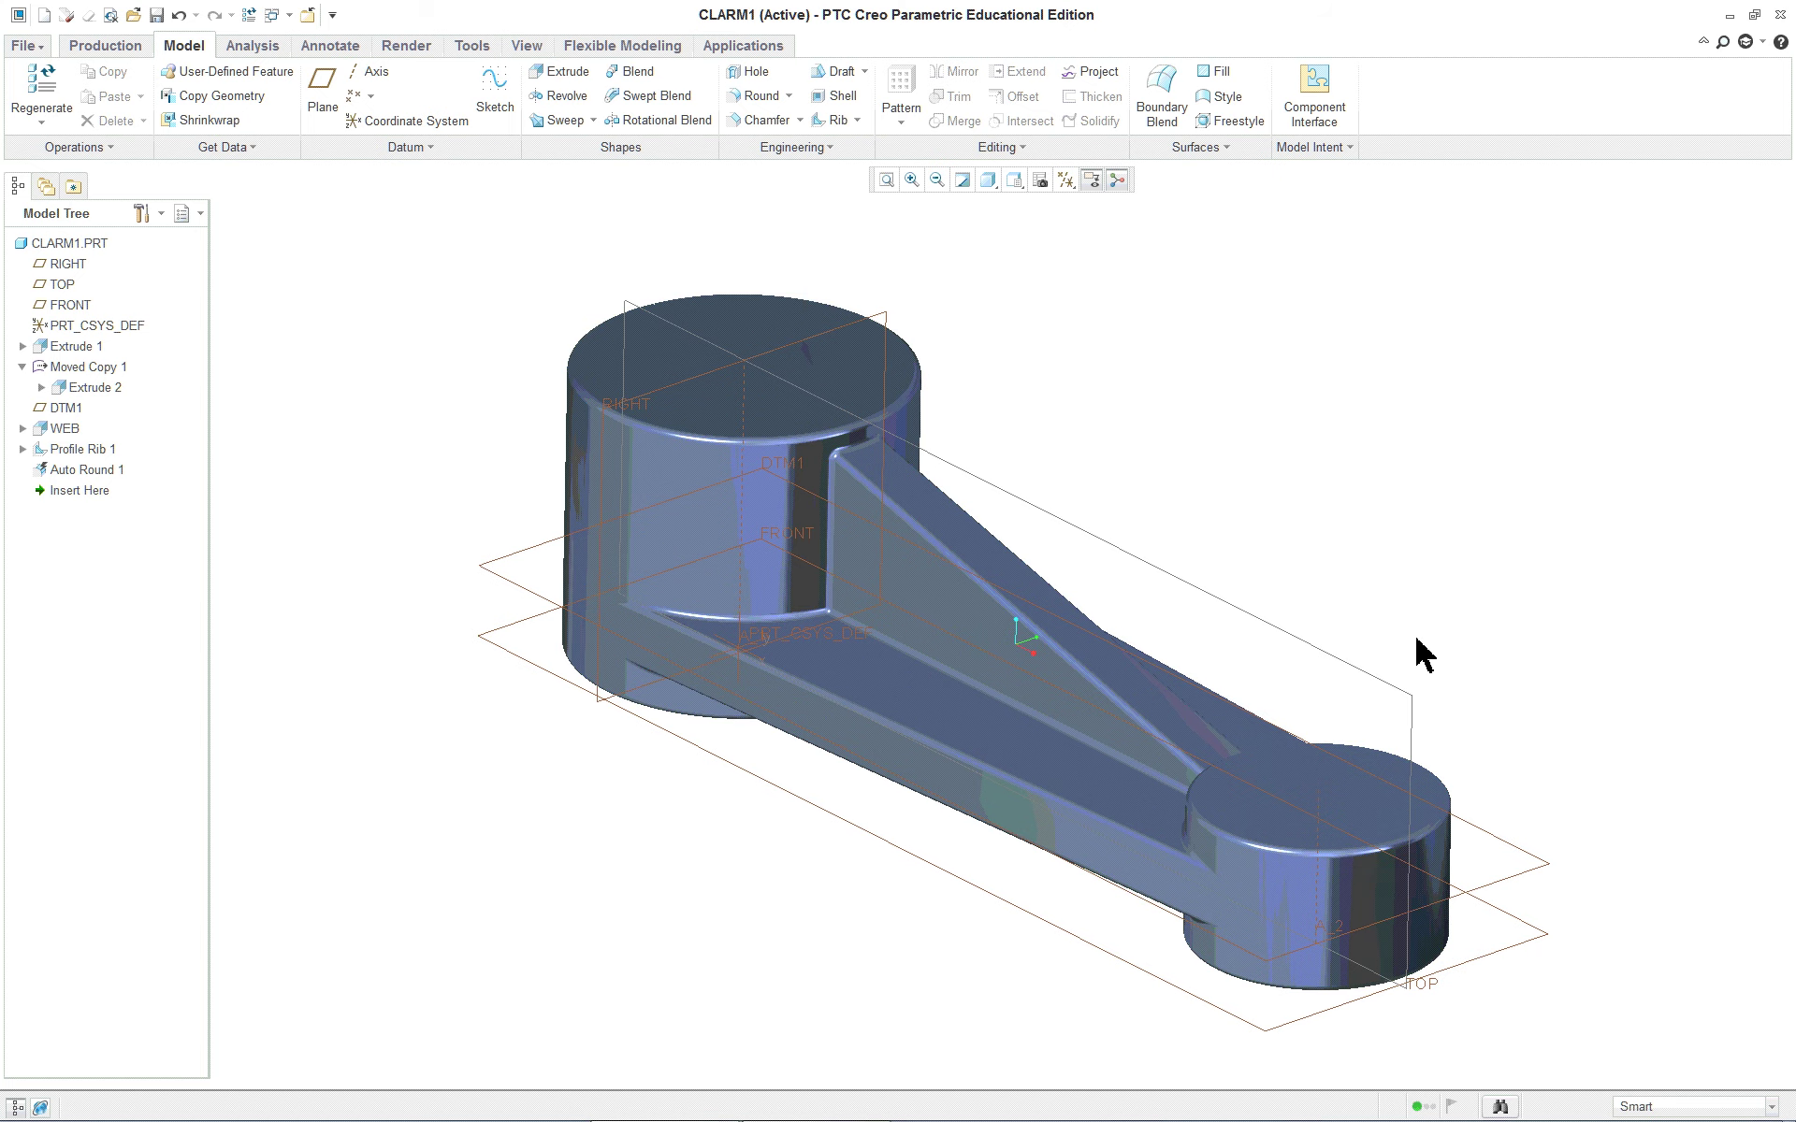
pyautogui.moveTo(1359, 571)
pyautogui.mouseDown(button='middle')
pyautogui.moveTo(1456, 328)
pyautogui.moveTo(1343, 585)
pyautogui.moveTo(1362, 547)
pyautogui.mouseUp(button='middle')
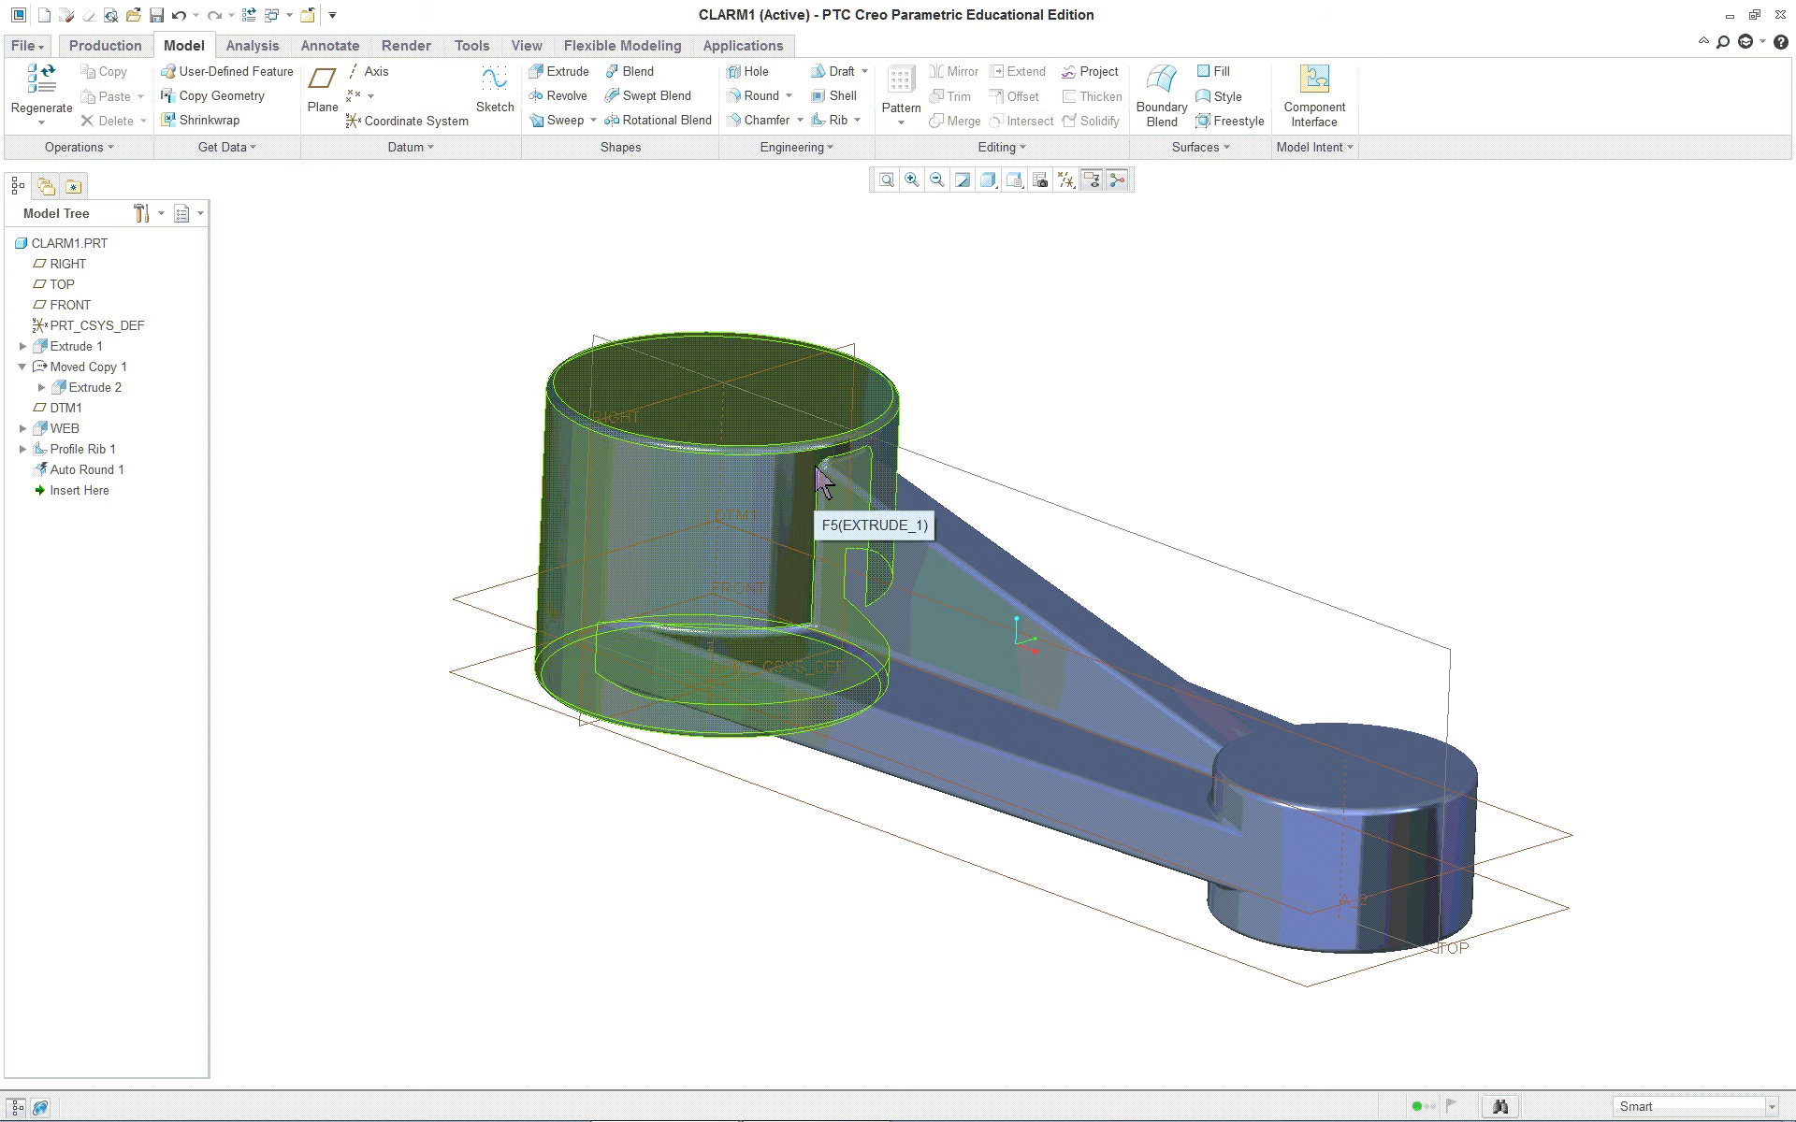
# Step: Change the display style to Shading With Edges and view the rounded clamp arm from above its web
pyautogui.click(988, 180)
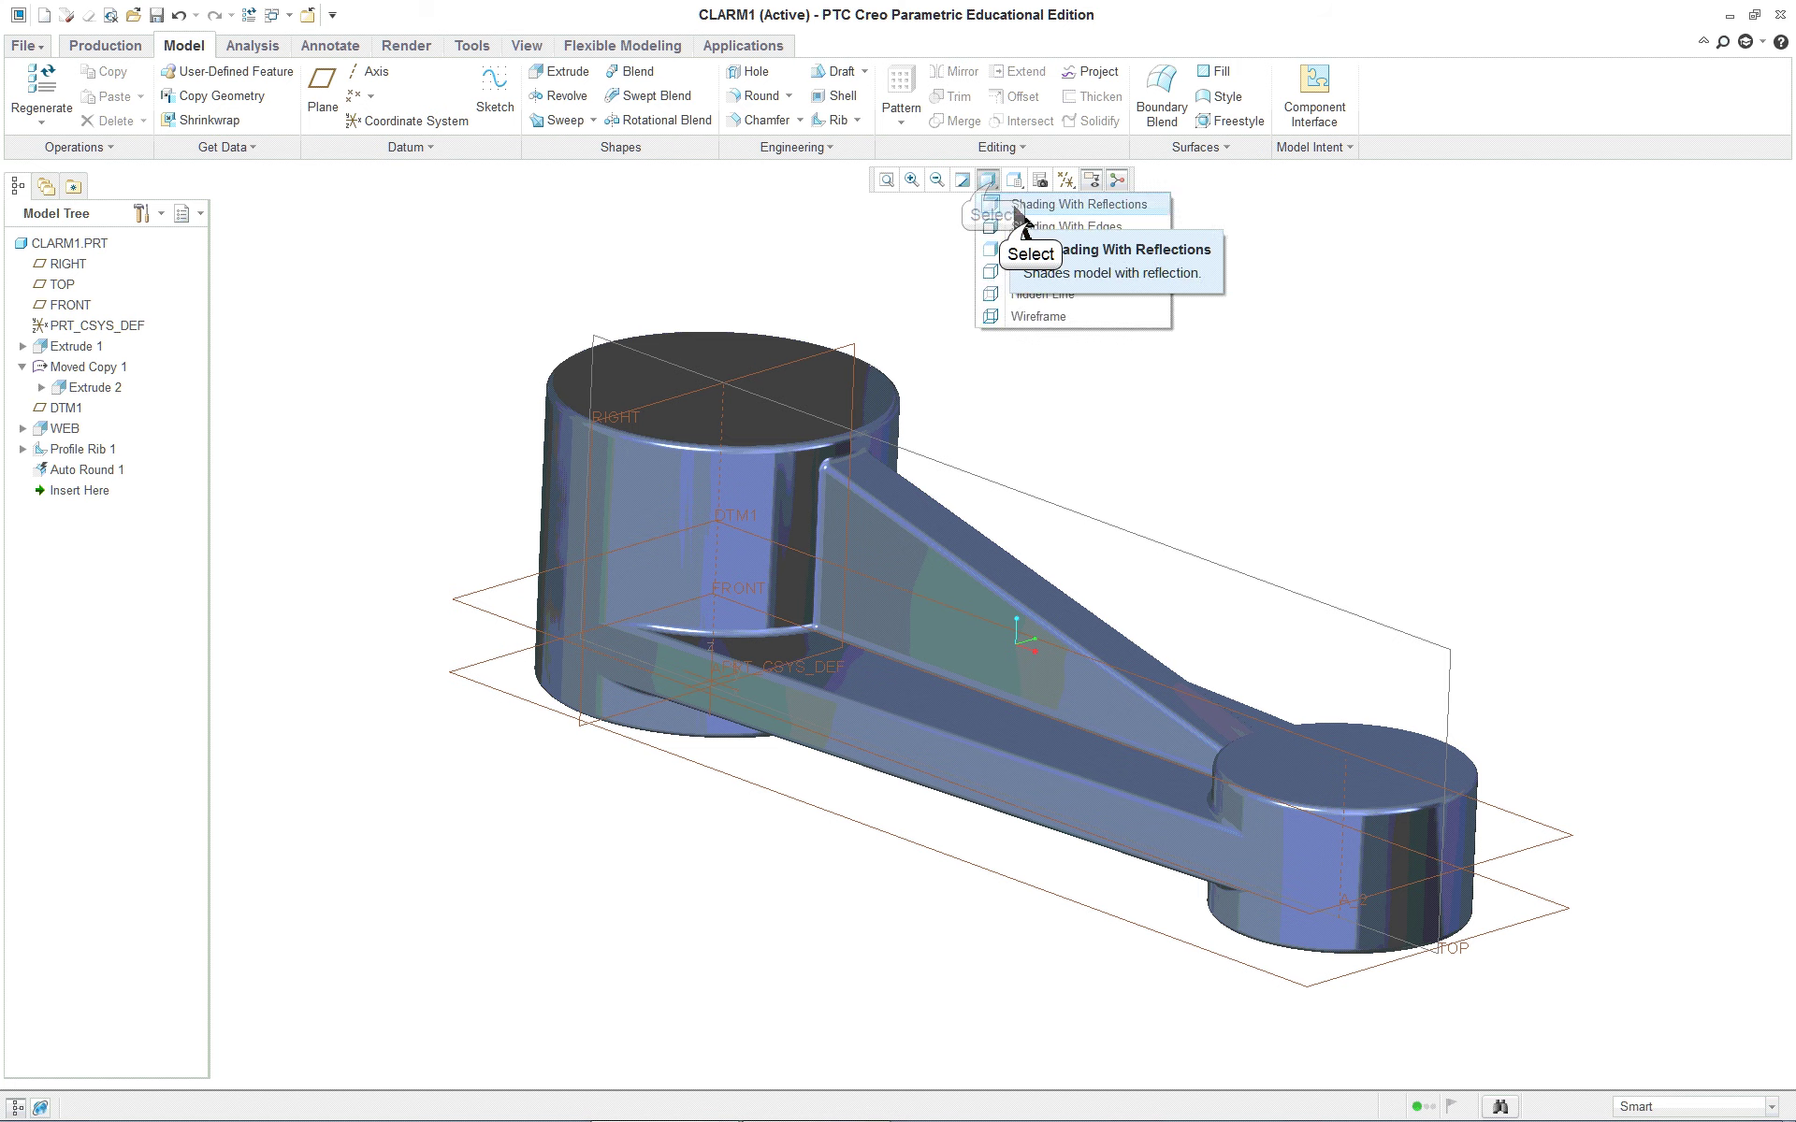
pyautogui.click(1032, 227)
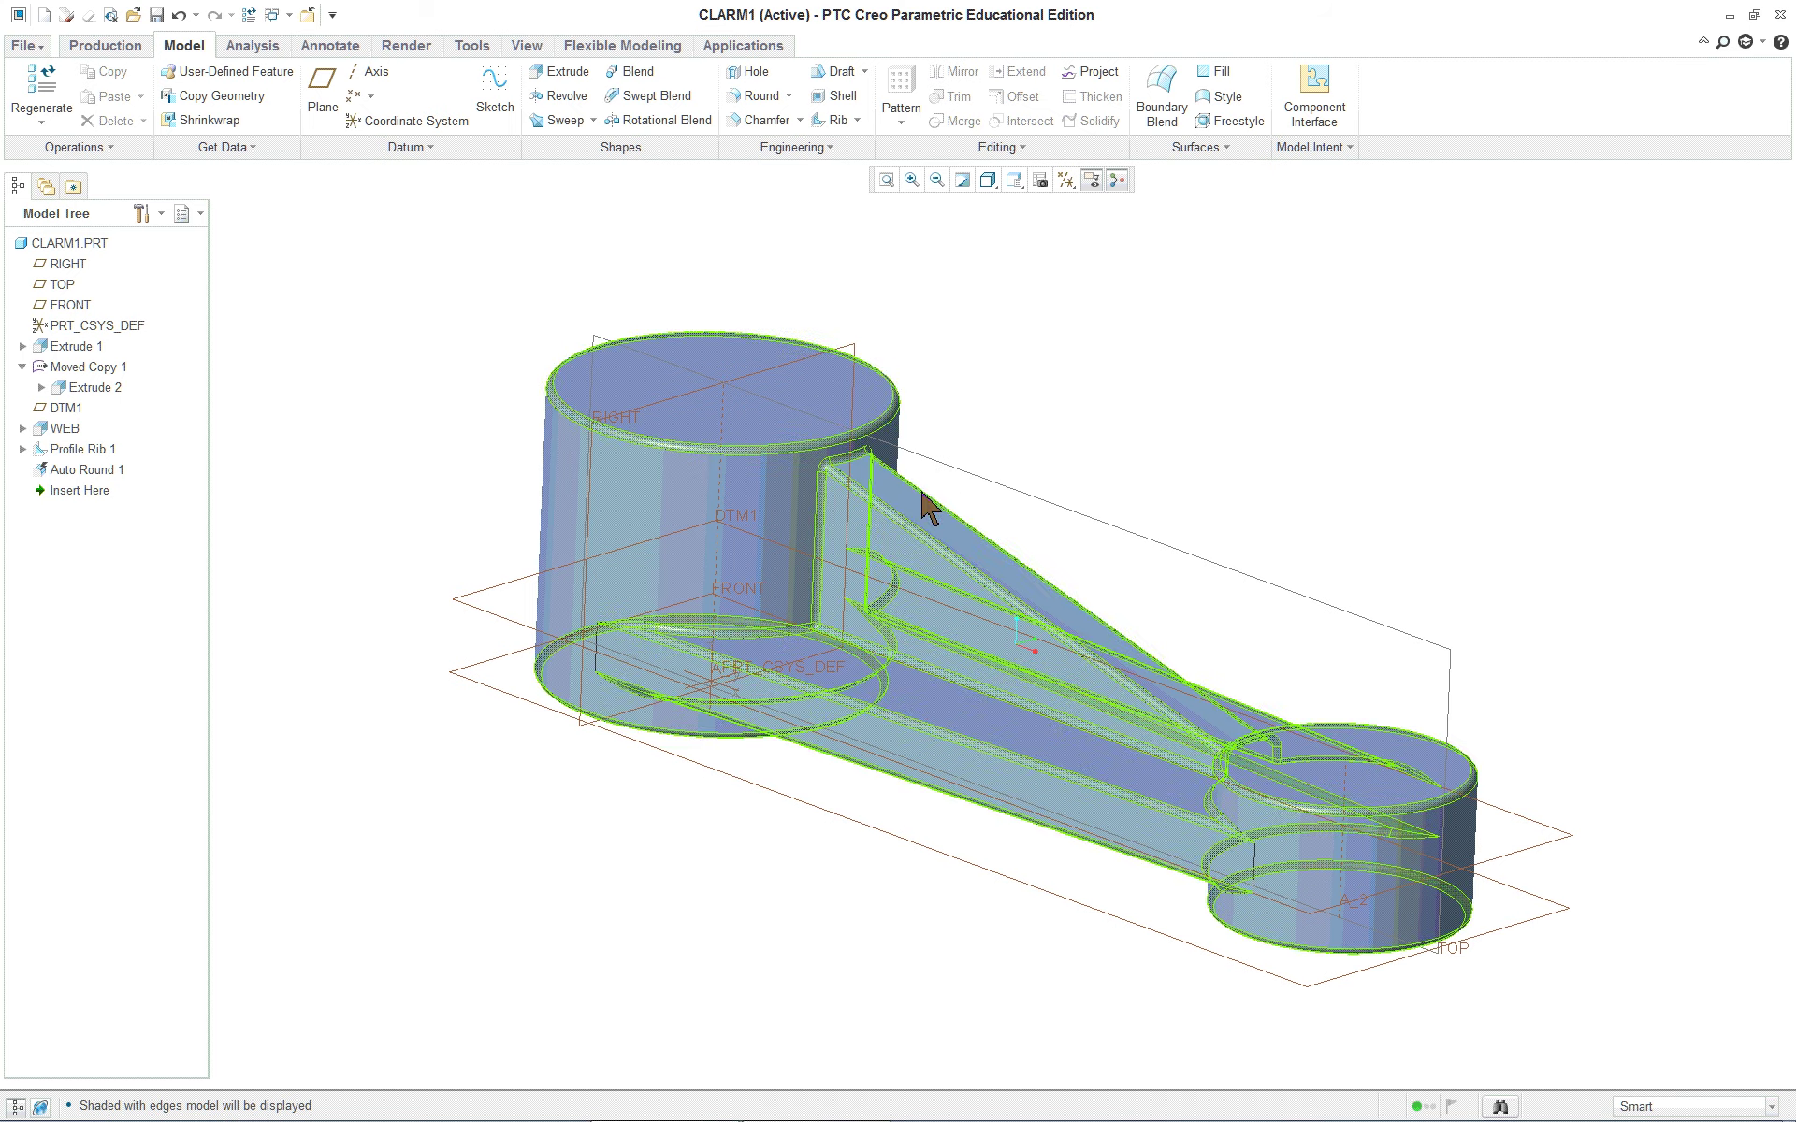
pyautogui.moveTo(1023, 360); pyautogui.dragTo(1023, 373, button='middle')
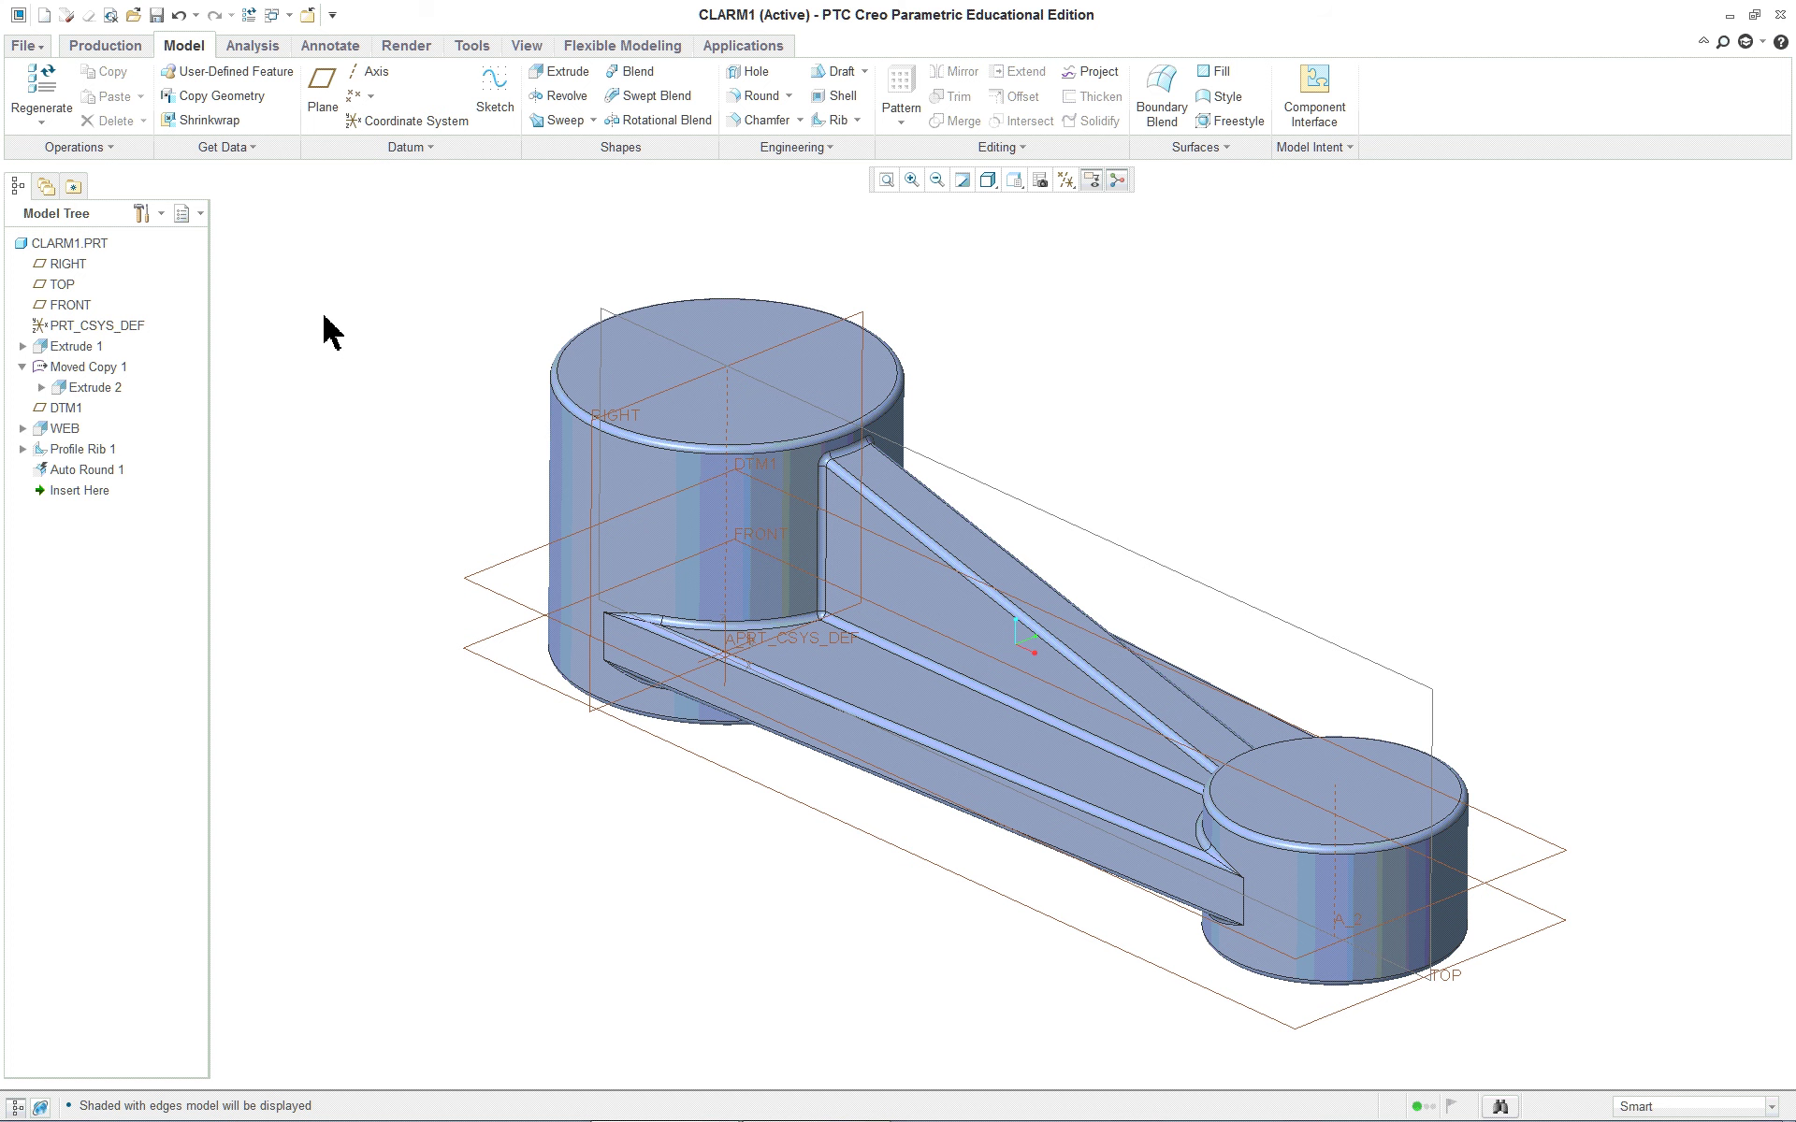
pyautogui.moveTo(974, 481)
pyautogui.mouseDown(button='middle')
pyautogui.moveTo(1262, 489)
pyautogui.moveTo(1491, 402)
pyautogui.moveTo(1207, 459)
pyautogui.moveTo(1253, 398)
pyautogui.moveTo(1235, 459)
pyautogui.moveTo(1187, 421)
pyautogui.moveTo(1228, 495)
pyautogui.mouseUp(button='middle')
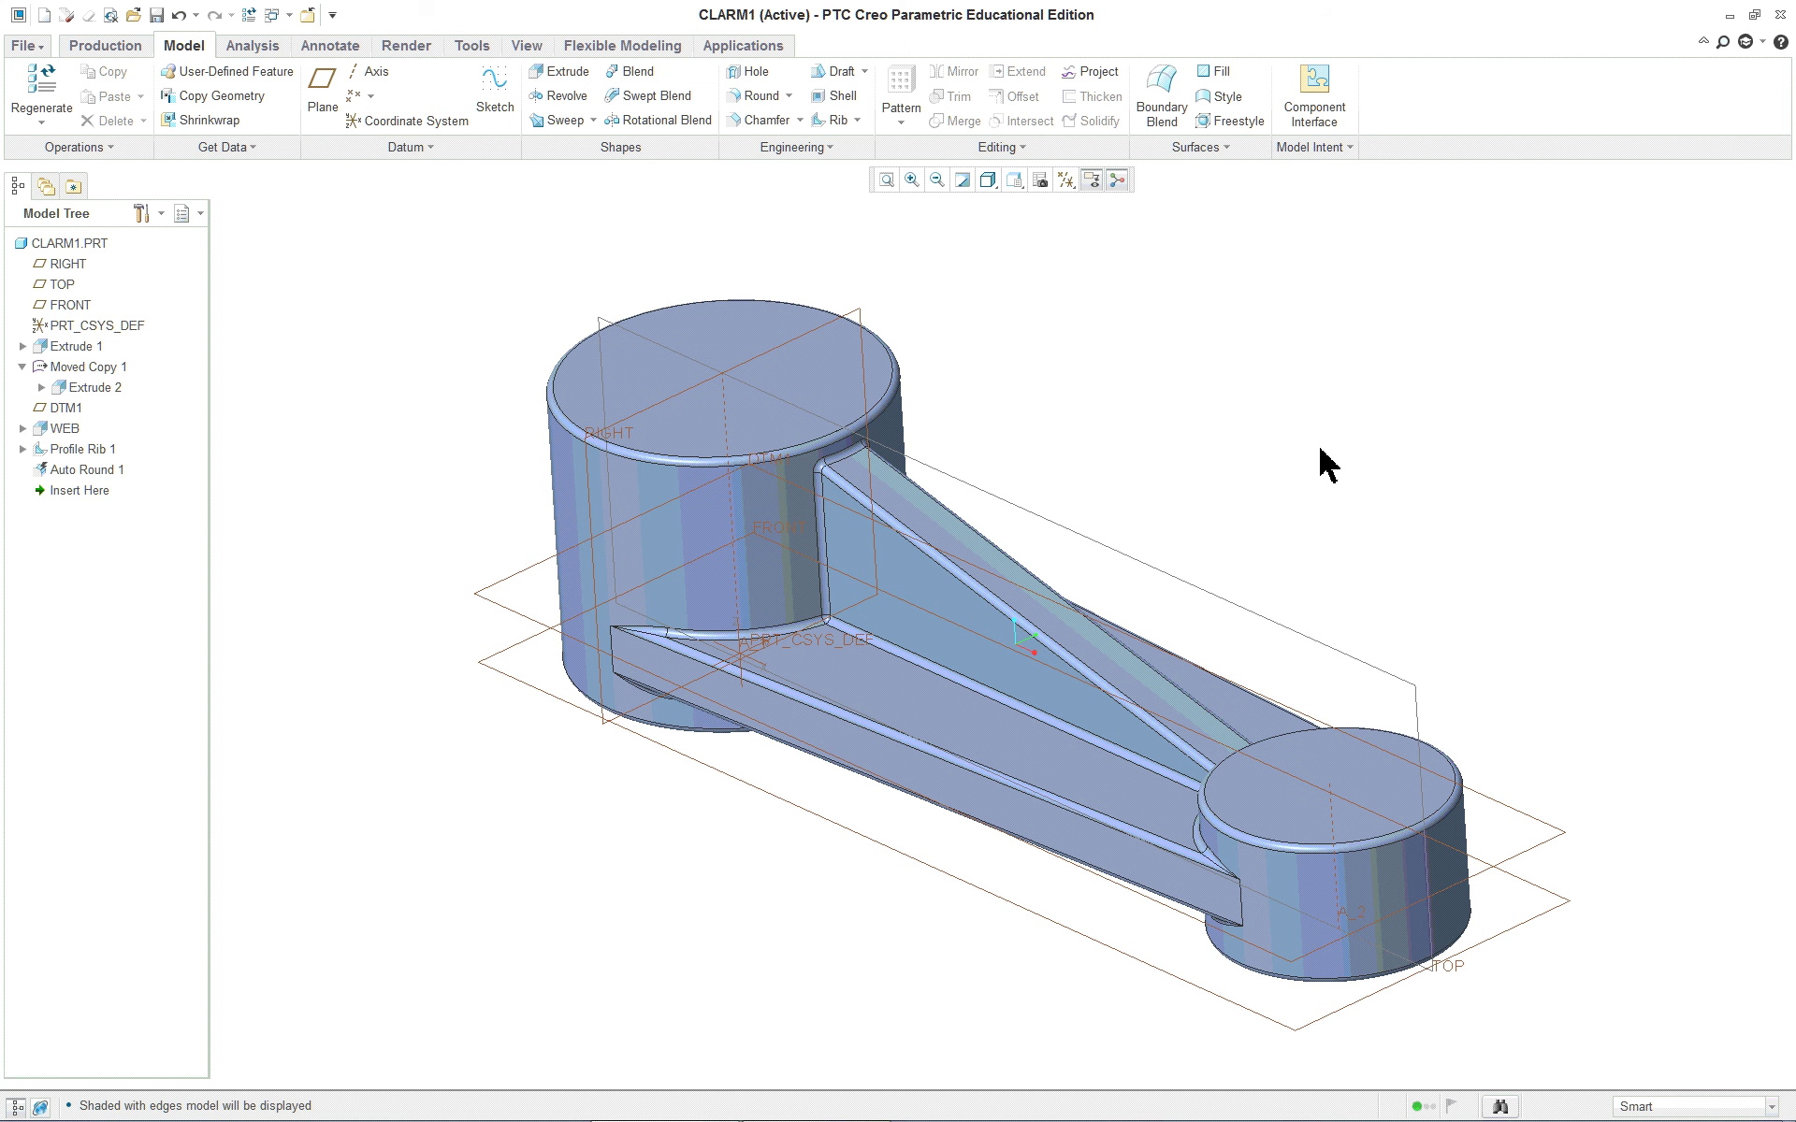